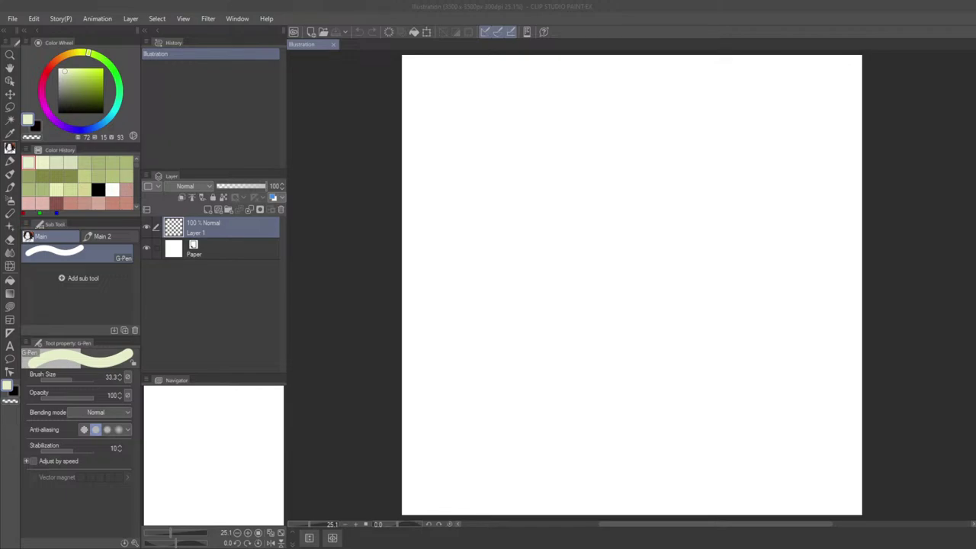
pyautogui.hotkey('alt', 'Tab')
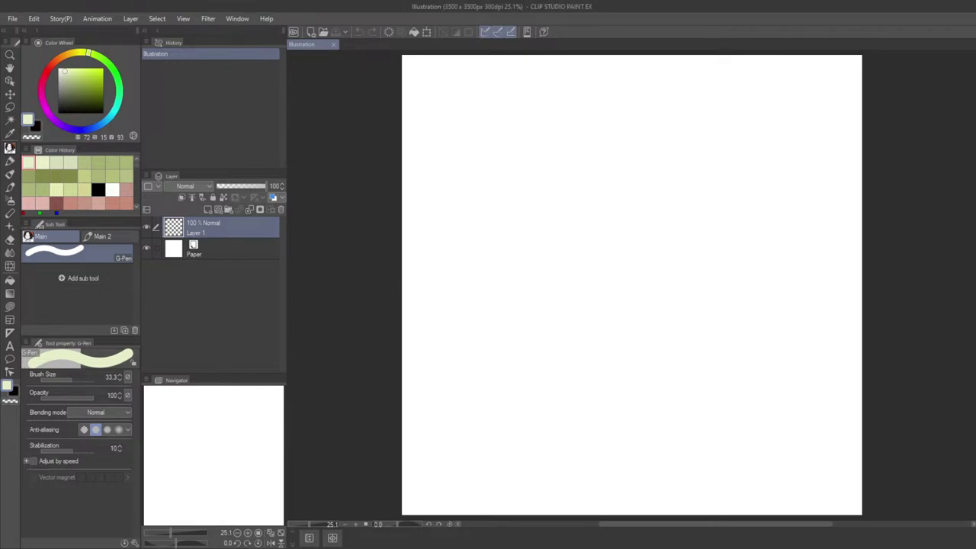
pyautogui.hotkey('alt', 'Tab')
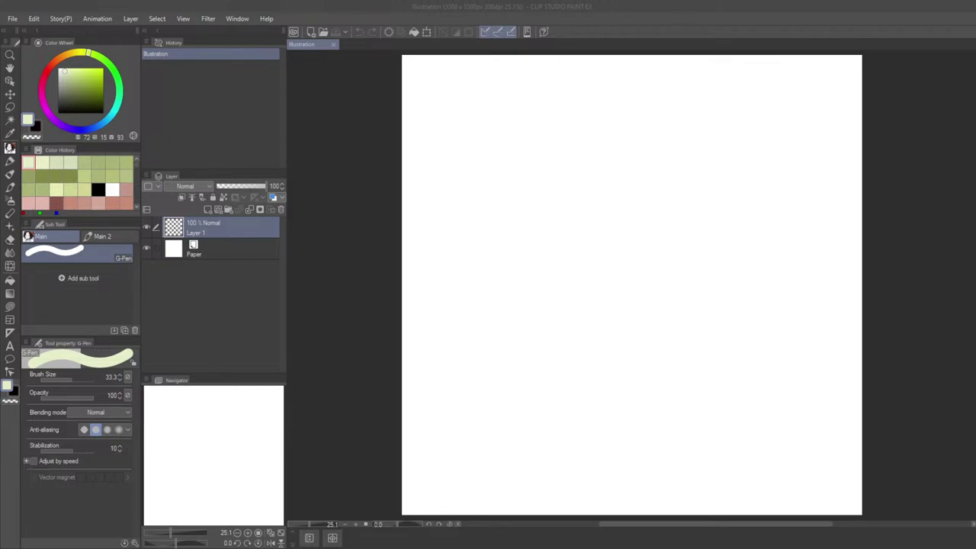
pyautogui.click(307, 363)
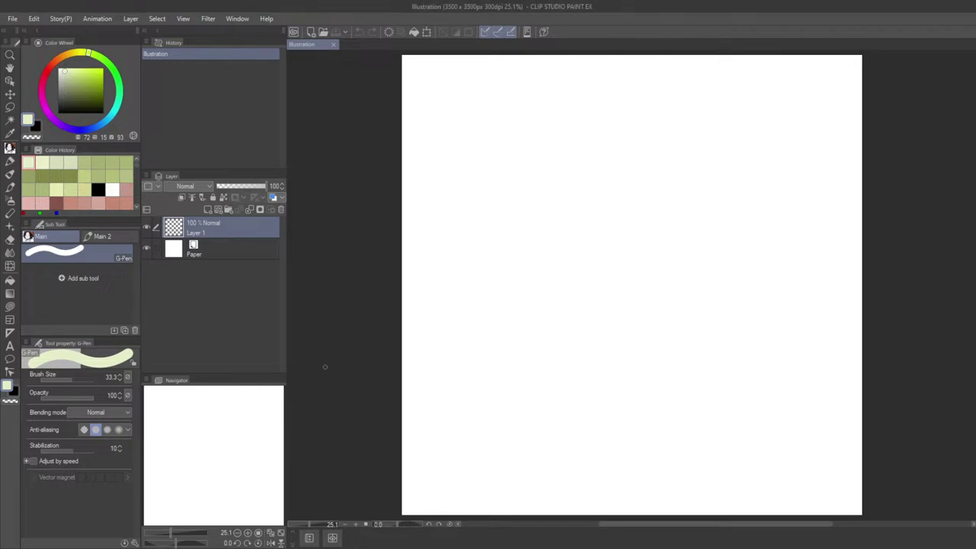
pyautogui.moveTo(395, 365); pyautogui.dragTo(414, 401)
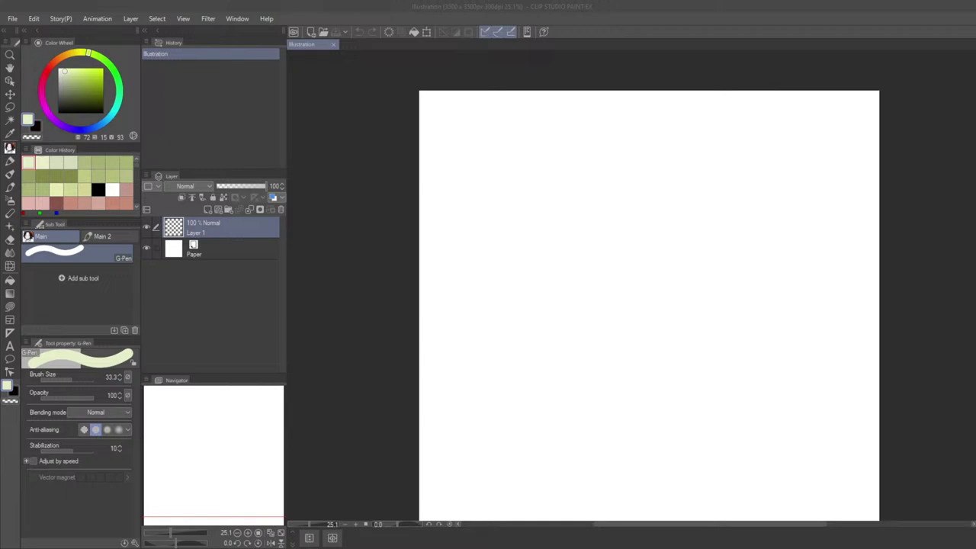
# - Import the Pekomama artwork and the official reference sheet as image layers on the canvas
pyautogui.click(629, 502)
pyautogui.click(776, 467)
pyautogui.moveTo(714, 433); pyautogui.dragTo(648, 377)
pyautogui.moveTo(619, 258); pyautogui.dragTo(602, 365)
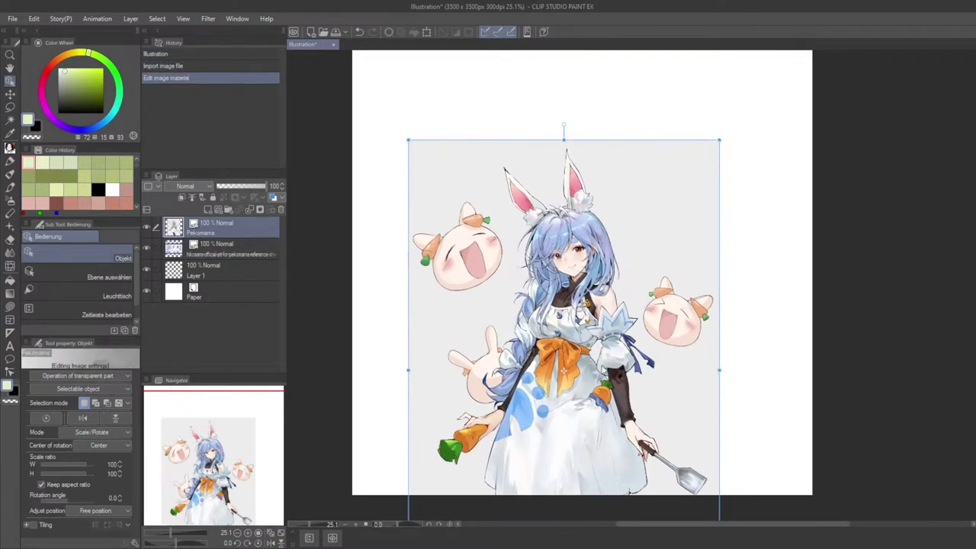
# - Scale the Pekomama artwork down to about 38% and place it in the upper-left area of the canvas
pyautogui.moveTo(719, 142); pyautogui.dragTo(605, 310)
pyautogui.moveTo(532, 355); pyautogui.dragTo(498, 126)
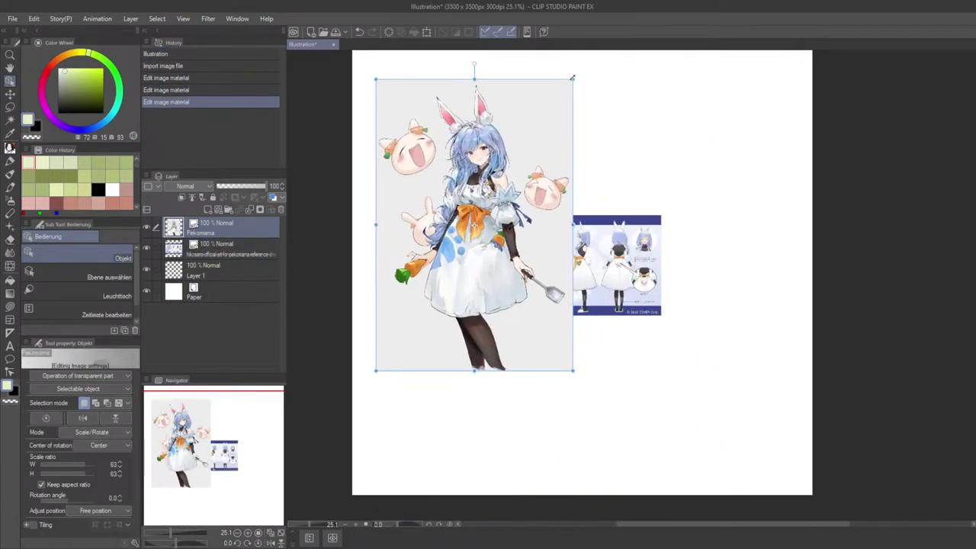
pyautogui.moveTo(573, 80); pyautogui.dragTo(528, 145)
pyautogui.moveTo(470, 224); pyautogui.dragTo(469, 170)
pyautogui.moveTo(469, 171); pyautogui.dragTo(509, 277)
pyautogui.moveTo(566, 197); pyautogui.dragTo(532, 248)
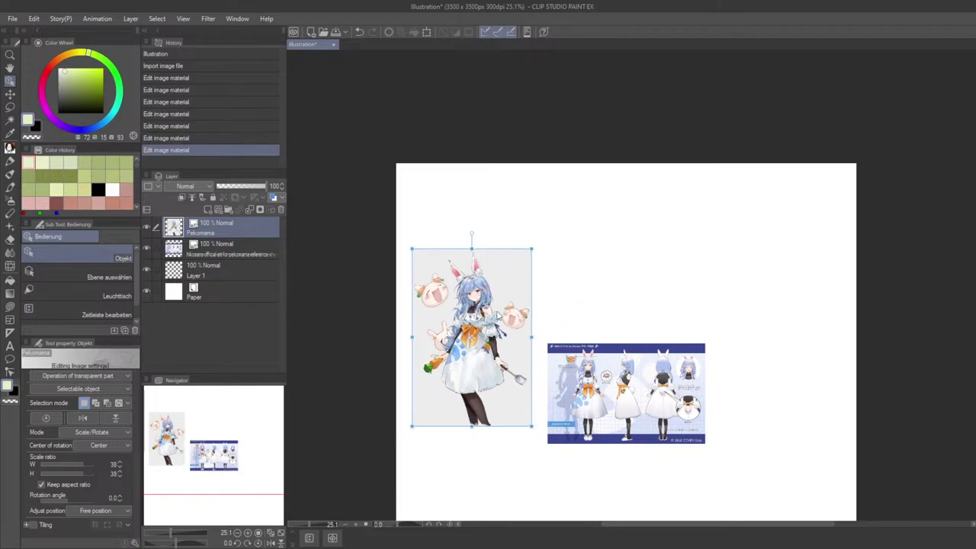
pyautogui.moveTo(495, 311); pyautogui.dragTo(496, 258)
# - Move the reference sheet below the Pekomama artwork and enlarge it to about 109%
pyautogui.moveTo(652, 431); pyautogui.dragTo(624, 459)
pyautogui.moveTo(626, 471); pyautogui.dragTo(509, 305)
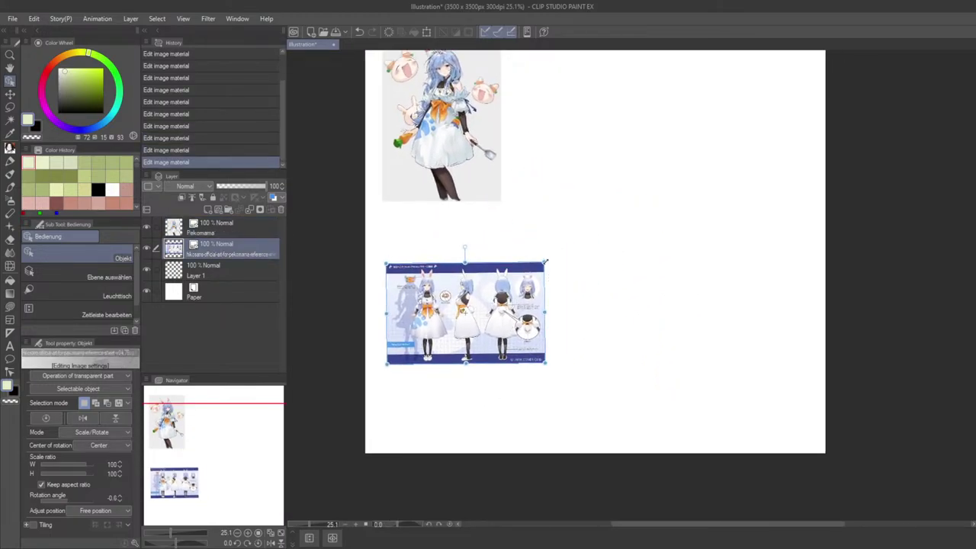
pyautogui.moveTo(551, 250); pyautogui.dragTo(570, 239)
pyautogui.moveTo(528, 269); pyautogui.dragTo(515, 301)
pyautogui.moveTo(557, 276); pyautogui.dragTo(554, 264)
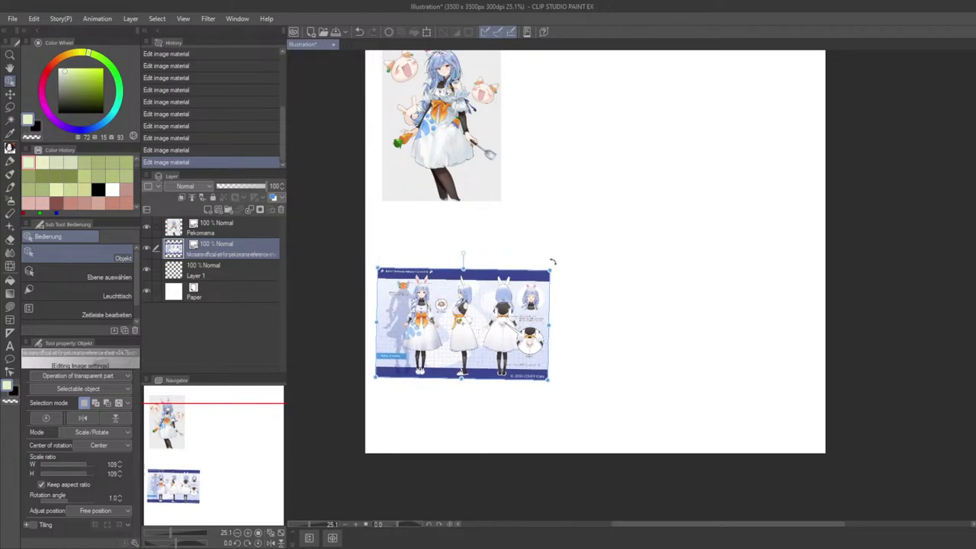
# - Nudge the artwork and the reference sheet so they line up along the canvas's left edge
pyautogui.click(485, 190)
pyautogui.moveTo(563, 176); pyautogui.dragTo(574, 269)
pyautogui.moveTo(446, 227); pyautogui.dragTo(440, 222)
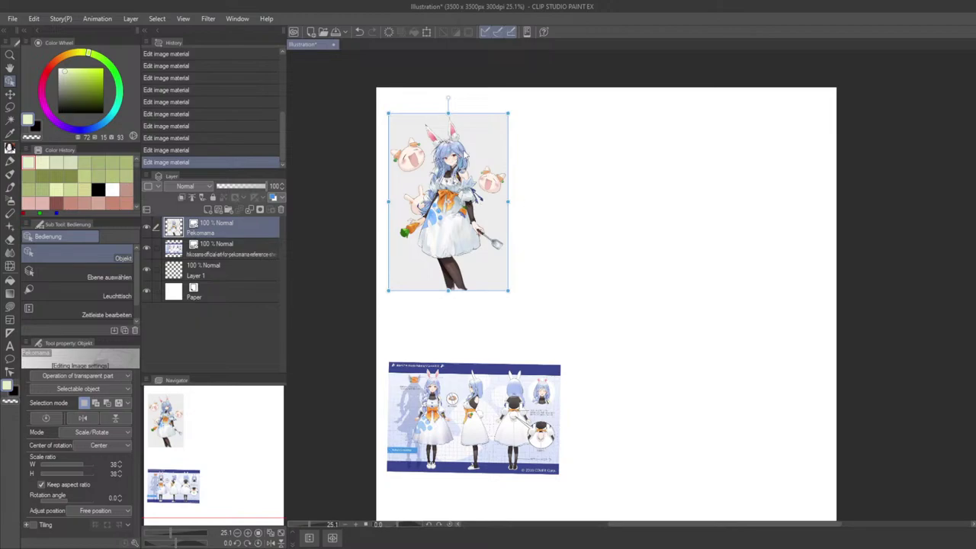
pyautogui.moveTo(518, 439)
pyautogui.mouseDown()
pyautogui.moveTo(511, 404)
pyautogui.moveTo(520, 440)
pyautogui.mouseUp()
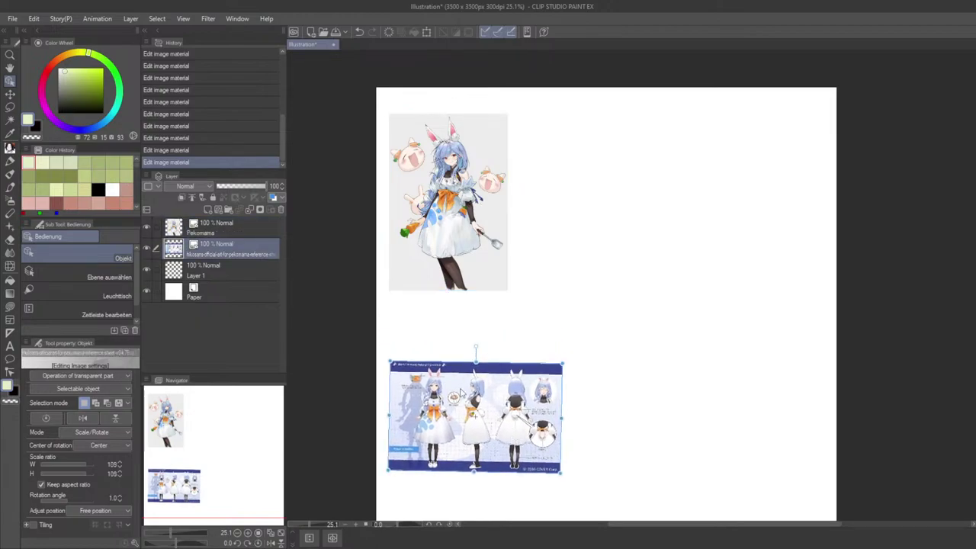
# - Group the two reference image layers in a new layer folder named "pic"
pyautogui.keyDown('shift'); pyautogui.click(232, 225); pyautogui.keyUp('shift')
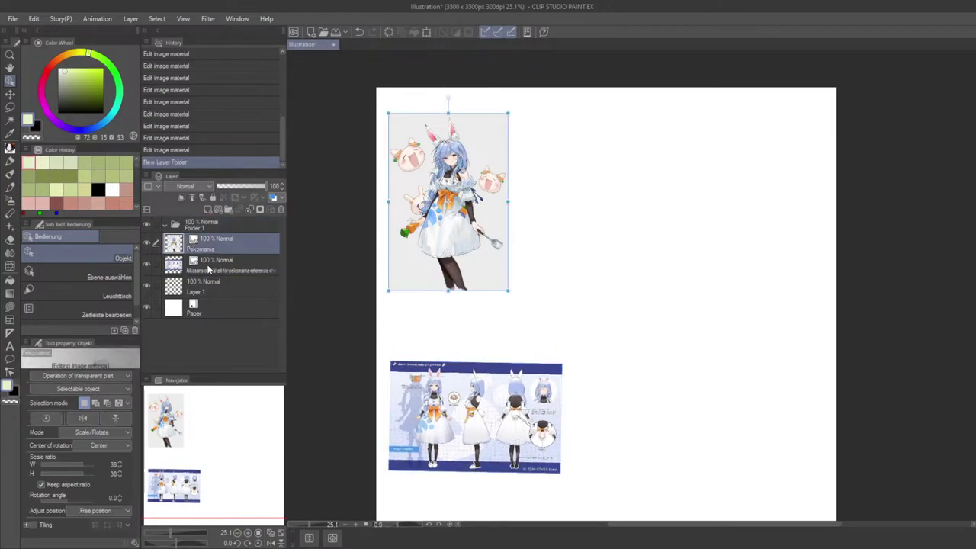
pyautogui.hotkey('ctrl', 'g')
pyautogui.click(213, 228)
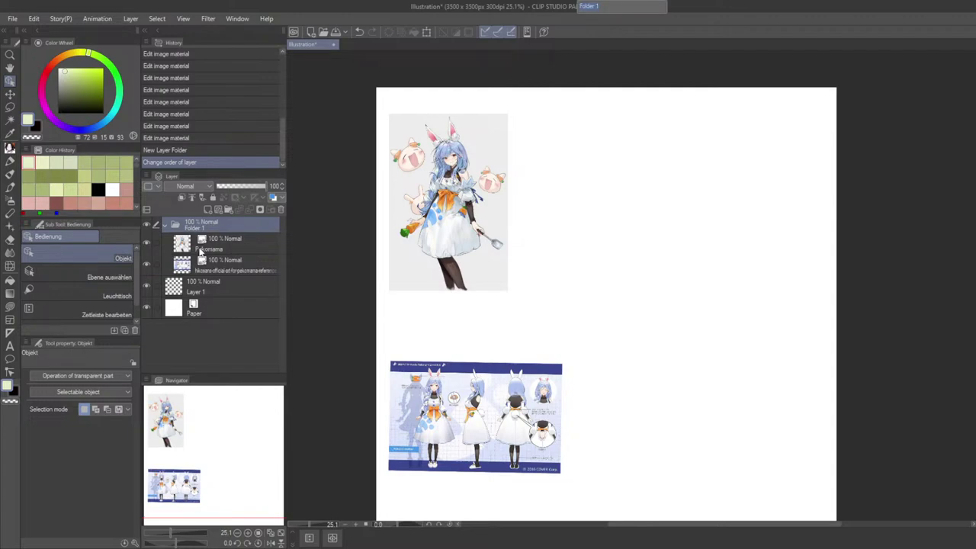
pyautogui.write('pic')
pyautogui.press('Return')
# - Rearrange the layers so Layer 1 sits above the "pic" folder holding both images, and collapse the folder
pyautogui.click(179, 249)
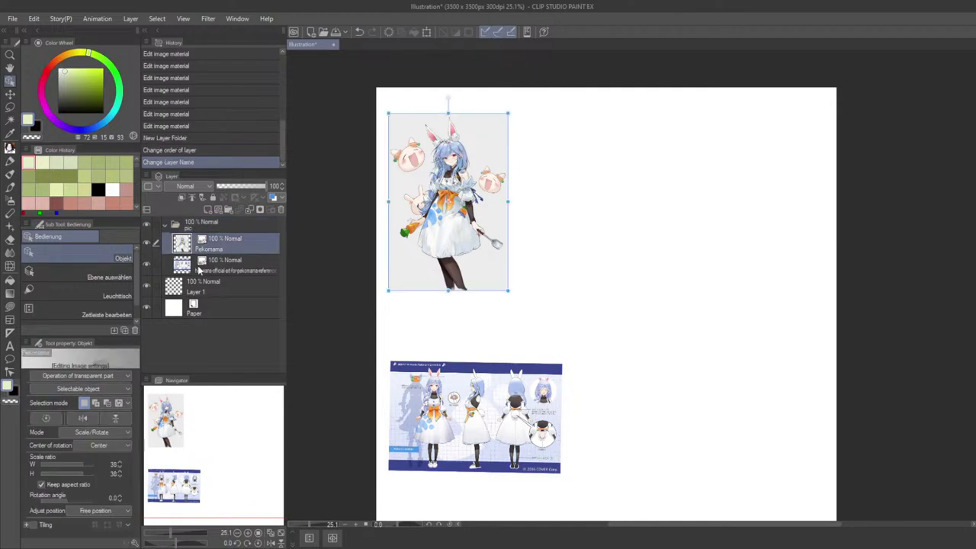
pyautogui.keyDown('shift'); pyautogui.click(198, 269); pyautogui.keyUp('shift')
pyautogui.moveTo(202, 264); pyautogui.dragTo(201, 224)
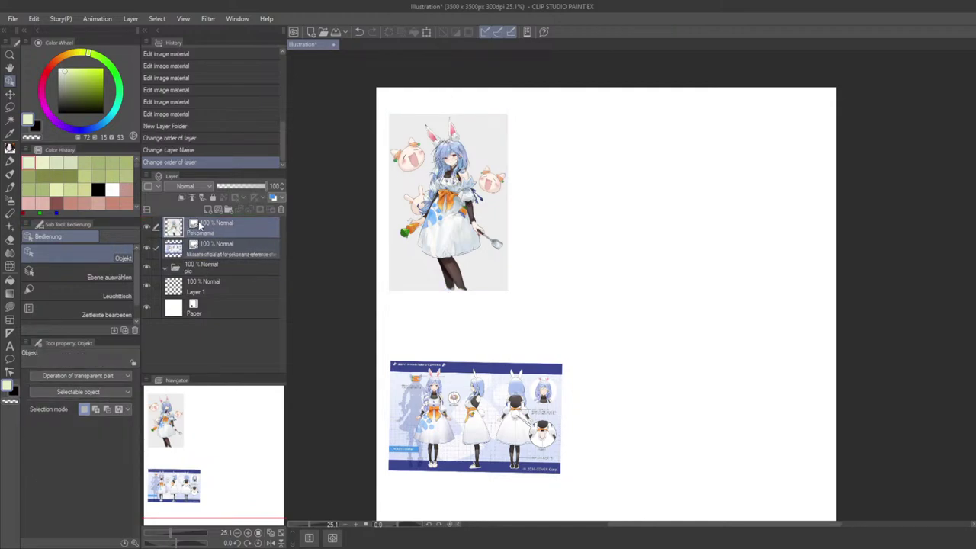
pyautogui.moveTo(197, 263); pyautogui.dragTo(229, 229)
pyautogui.click(166, 248)
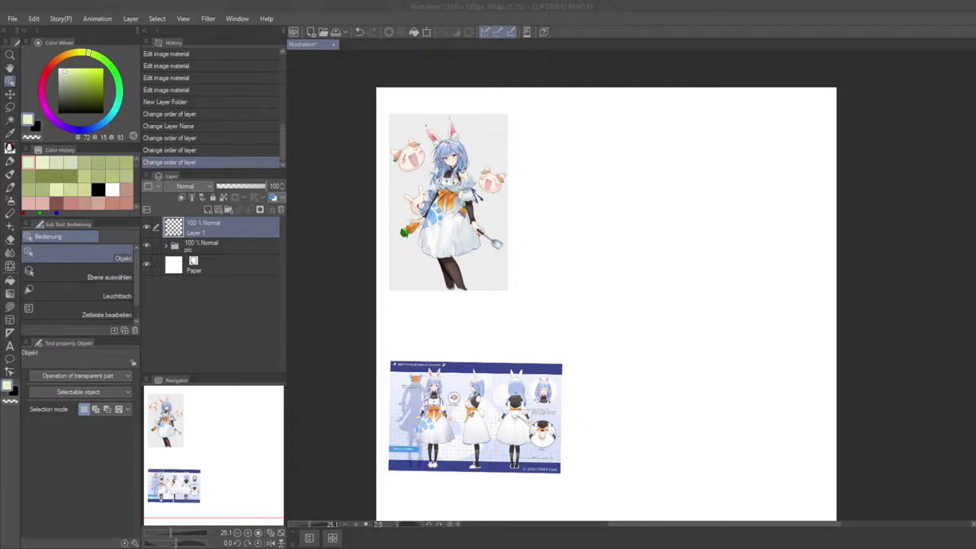
# - Set up the G-Pen with black sampled from the rabbit ear's tip, stabilization 5 and a brush size of about 11.5
pyautogui.scroll(1, 533, 339)
pyautogui.moveTo(520, 339); pyautogui.dragTo(557, 386)
pyautogui.press('p')
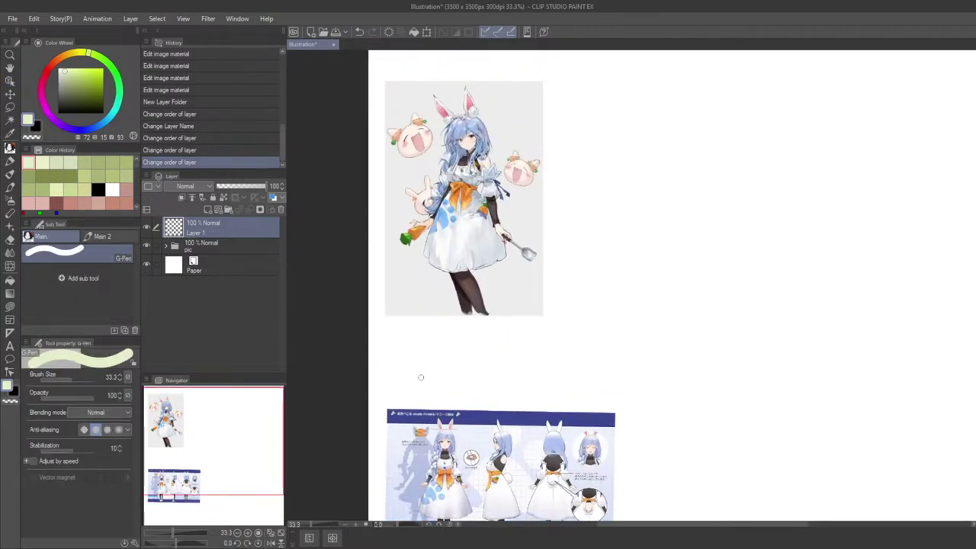
pyautogui.scroll(4, 420, 377)
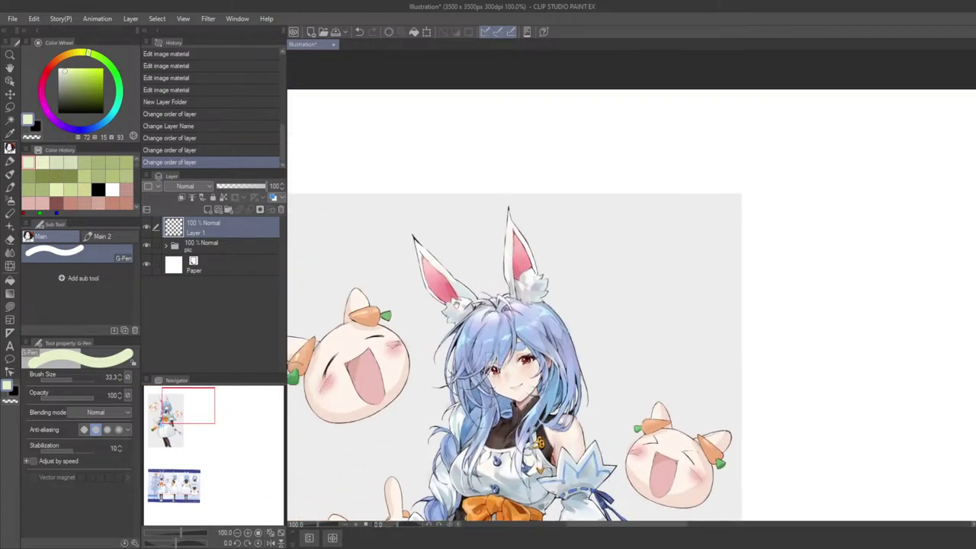
pyautogui.moveTo(456, 303); pyautogui.dragTo(475, 319)
pyautogui.moveTo(407, 296); pyautogui.dragTo(443, 297)
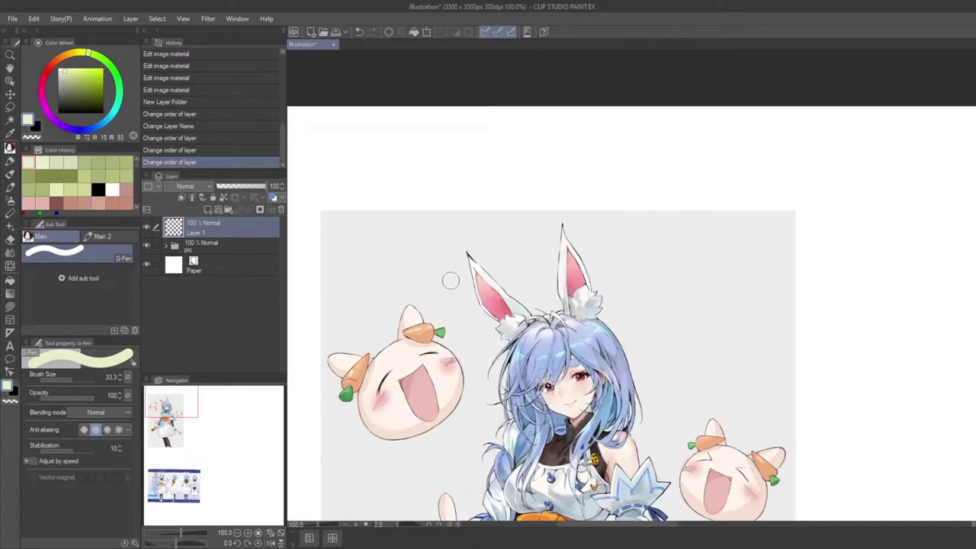
pyautogui.keyDown('alt'); pyautogui.click(469, 257); pyautogui.keyUp('alt')
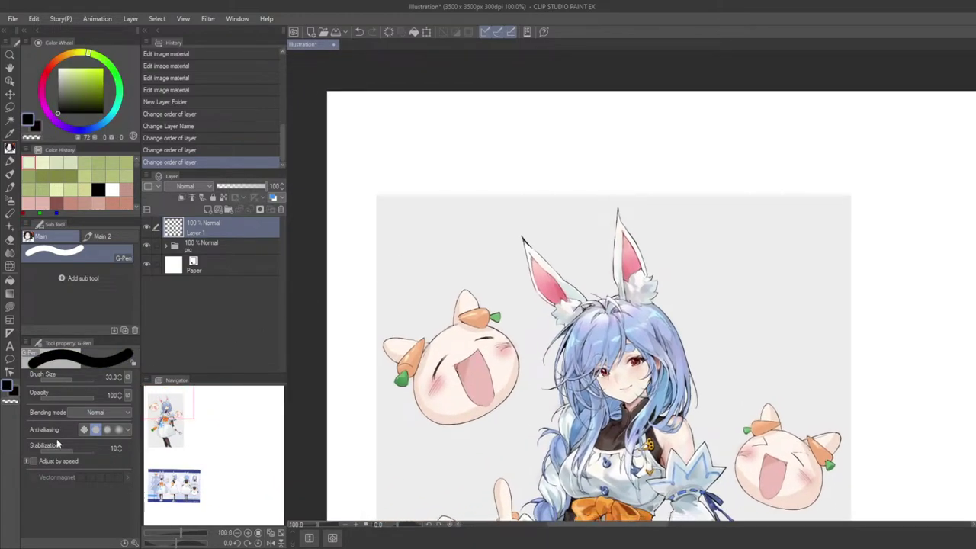
pyautogui.click(64, 450)
pyautogui.moveTo(64, 450); pyautogui.dragTo(67, 450)
pyautogui.moveTo(406, 169); pyautogui.dragTo(399, 169)
pyautogui.moveTo(375, 214); pyautogui.dragTo(373, 237)
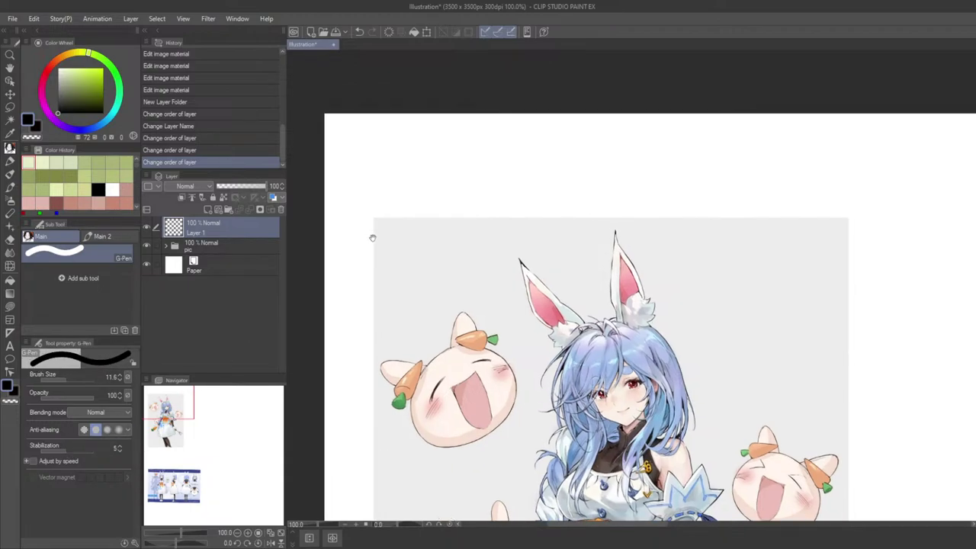
# - Handwrite a capital "A" on Layer 1 above the upper-left corner of the character artwork
pyautogui.hotkey('ctrl', 'z')
pyautogui.moveTo(358, 144)
pyautogui.mouseDown()
pyautogui.moveTo(350, 195)
pyautogui.moveTo(386, 190)
pyautogui.moveTo(384, 163)
pyautogui.moveTo(390, 176)
pyautogui.moveTo(367, 167)
pyautogui.mouseUp()
pyautogui.hotkey('ctrl', 'z')
pyautogui.hotkey('ctrl', 'z')
pyautogui.moveTo(347, 121); pyautogui.dragTo(323, 170)
pyautogui.hotkey('ctrl', 'z')
pyautogui.hotkey('ctrl', 'z')
pyautogui.hotkey('ctrl', 'y')
pyautogui.hotkey('ctrl', 'y')
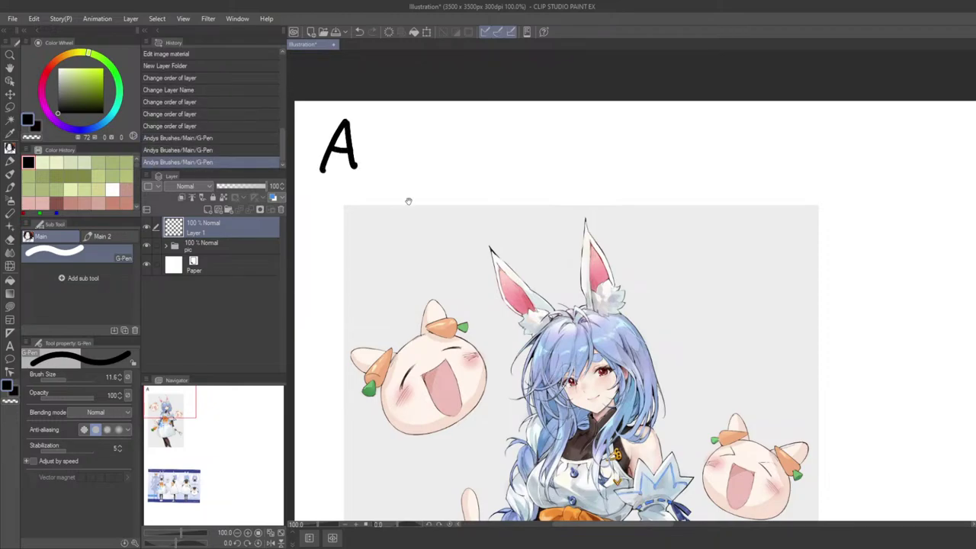
# - Handwrite the remaining letters and the colon after the "A" to complete the label "Artist:"
pyautogui.moveTo(405, 201)
pyautogui.mouseDown()
pyautogui.moveTo(399, 194)
pyautogui.moveTo(420, 234)
pyautogui.moveTo(408, 235)
pyautogui.mouseUp()
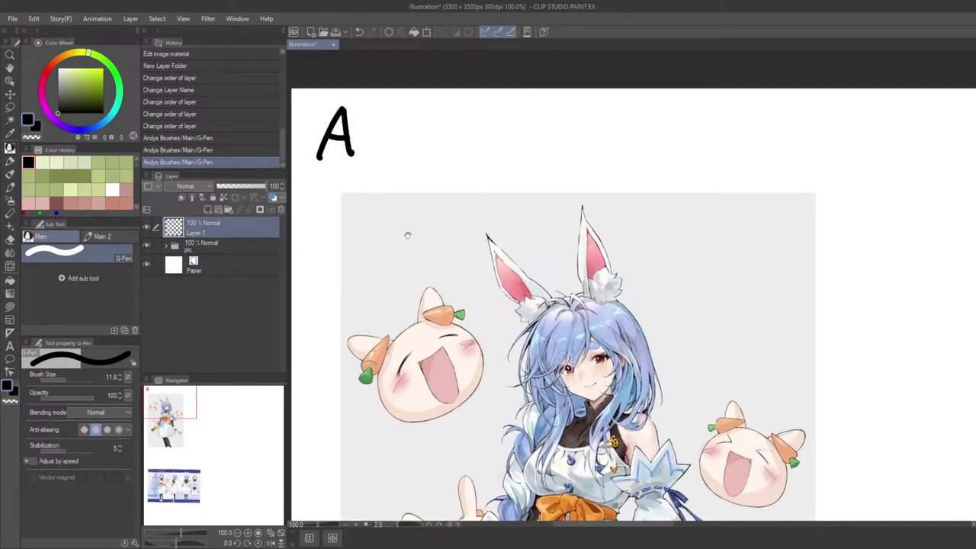
pyautogui.moveTo(366, 187)
pyautogui.mouseDown()
pyautogui.moveTo(388, 210)
pyautogui.moveTo(382, 157)
pyautogui.moveTo(404, 177)
pyautogui.moveTo(417, 152)
pyautogui.moveTo(427, 172)
pyautogui.mouseUp()
pyautogui.moveTo(453, 126); pyautogui.dragTo(456, 177)
pyautogui.moveTo(440, 150); pyautogui.dragTo(469, 145)
pyautogui.moveTo(494, 184)
pyautogui.mouseDown()
pyautogui.moveTo(455, 177)
pyautogui.moveTo(446, 186)
pyautogui.mouseUp()
pyautogui.click(444, 146)
pyautogui.click(444, 157)
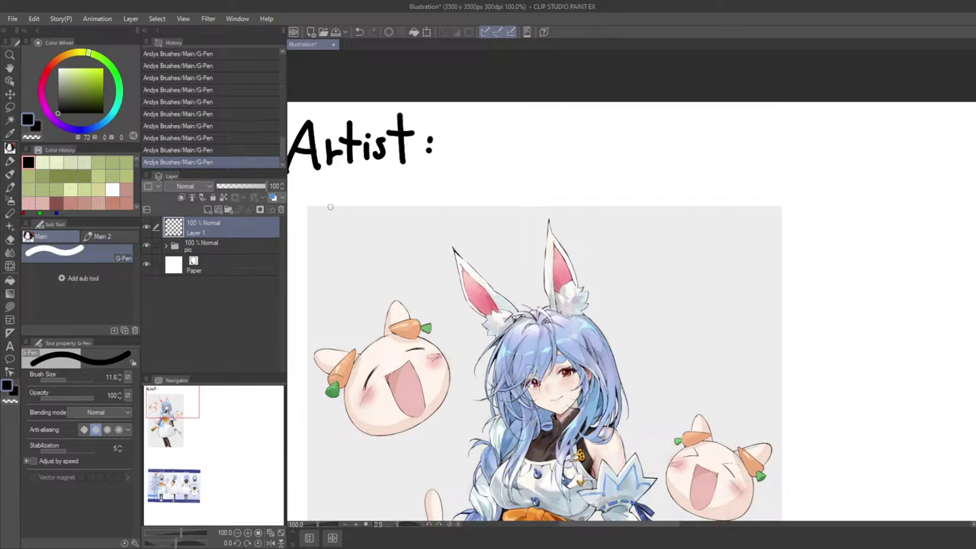
# - Handwrite the artist's credit name after the "Artist:" label, redoing the second letter's stem
pyautogui.moveTo(522, 241); pyautogui.dragTo(502, 244)
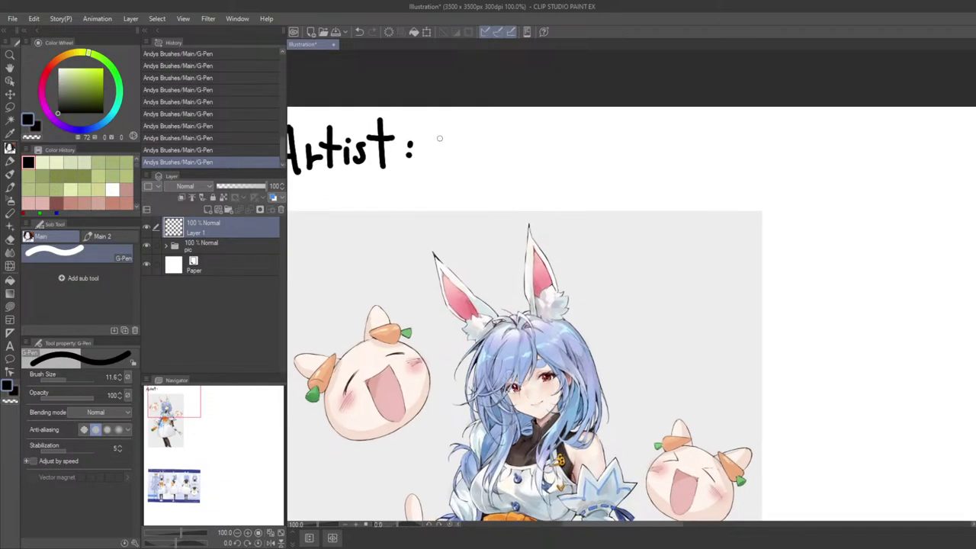
pyautogui.moveTo(454, 126)
pyautogui.mouseDown()
pyautogui.moveTo(429, 183)
pyautogui.moveTo(467, 185)
pyautogui.moveTo(461, 158)
pyautogui.mouseUp()
pyautogui.moveTo(512, 191); pyautogui.dragTo(446, 187)
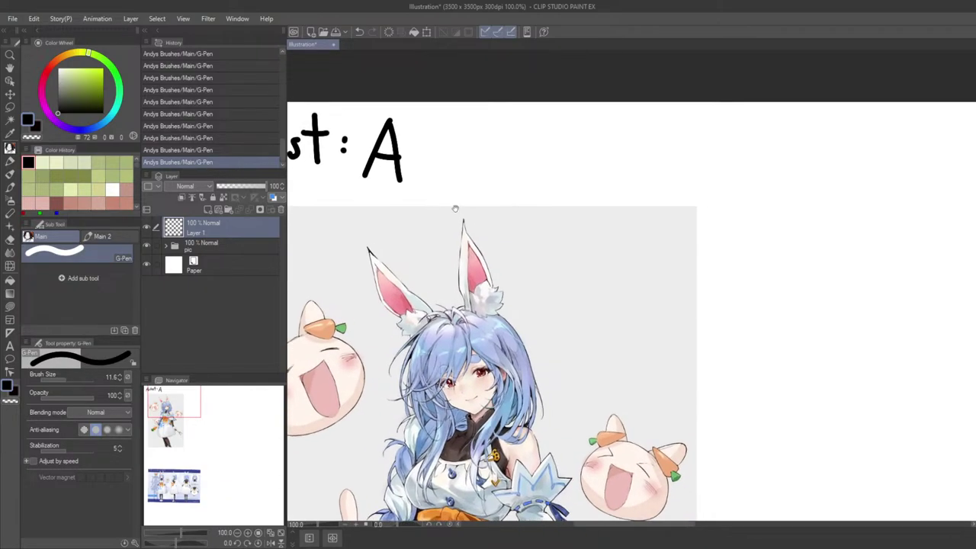
pyautogui.moveTo(415, 119); pyautogui.dragTo(431, 141)
pyautogui.moveTo(441, 124); pyautogui.dragTo(413, 174)
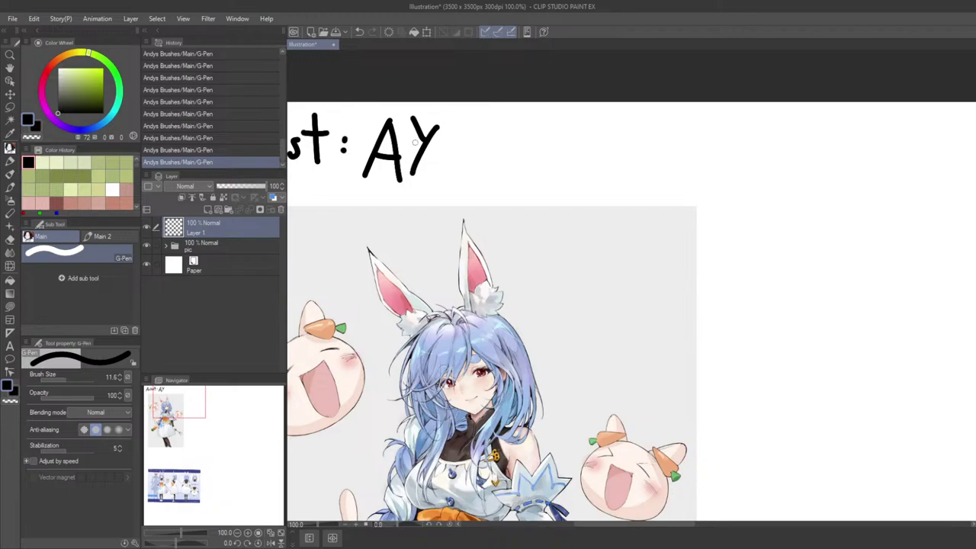
pyautogui.hotkey('ctrl', 'z')
pyautogui.moveTo(444, 119); pyautogui.dragTo(425, 182)
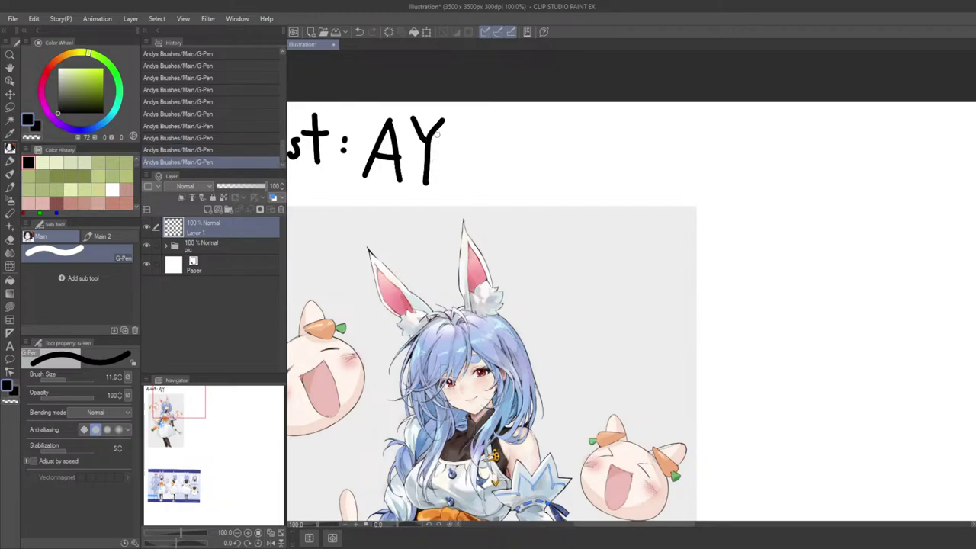
pyautogui.moveTo(441, 138)
pyautogui.mouseDown()
pyautogui.moveTo(462, 165)
pyautogui.moveTo(490, 176)
pyautogui.moveTo(431, 180)
pyautogui.mouseUp()
pyautogui.moveTo(456, 114); pyautogui.dragTo(435, 173)
pyautogui.moveTo(456, 113)
pyautogui.mouseDown()
pyautogui.moveTo(467, 166)
pyautogui.moveTo(459, 149)
pyautogui.mouseUp()
pyautogui.moveTo(473, 141); pyautogui.dragTo(503, 162)
pyautogui.moveTo(493, 129)
pyautogui.mouseDown()
pyautogui.moveTo(520, 129)
pyautogui.moveTo(488, 161)
pyautogui.moveTo(466, 140)
pyautogui.moveTo(474, 152)
pyautogui.moveTo(503, 130)
pyautogui.moveTo(536, 136)
pyautogui.mouseUp()
pyautogui.moveTo(549, 99)
pyautogui.mouseDown()
pyautogui.moveTo(543, 156)
pyautogui.moveTo(565, 159)
pyautogui.mouseUp()
# - Hide all palettes and frame the full character artwork beside the empty canvas area
pyautogui.moveTo(651, 311); pyautogui.dragTo(593, 200)
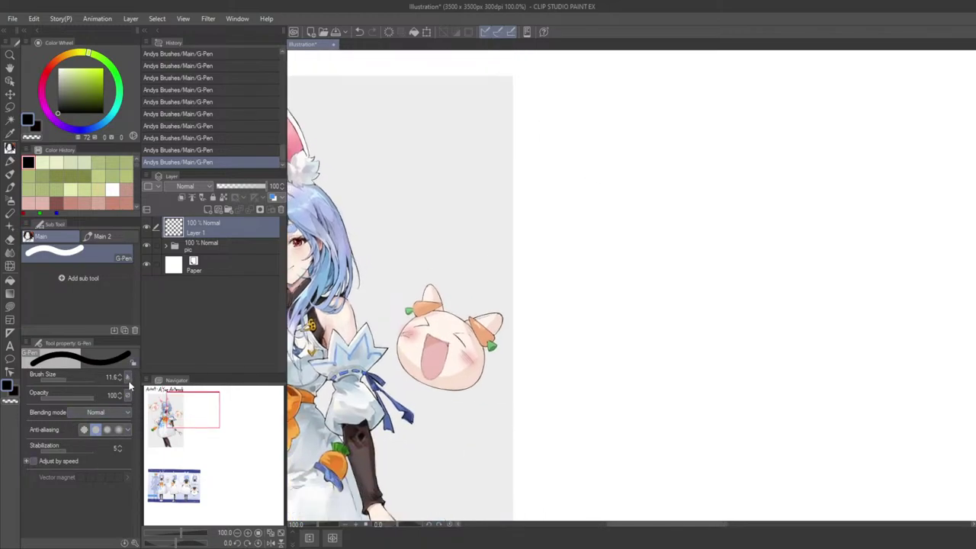
pyautogui.press('Tab')
pyautogui.moveTo(358, 381); pyautogui.dragTo(515, 363)
pyautogui.moveTo(331, 284); pyautogui.dragTo(455, 293)
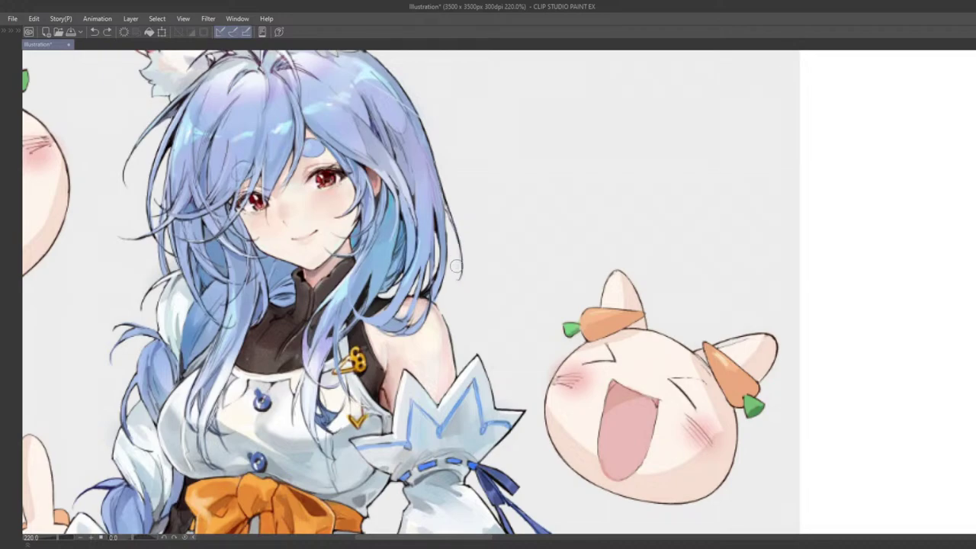
pyautogui.scroll(-4, 453, 232)
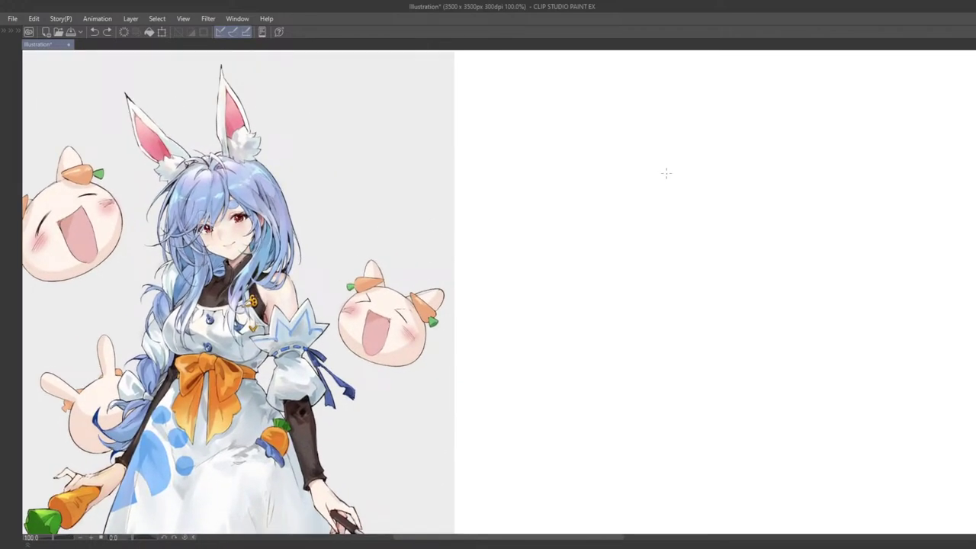
pyautogui.moveTo(674, 167); pyautogui.dragTo(687, 263)
pyautogui.hotkey('ctrl', 'z')
pyautogui.scroll(-3, 672, 303)
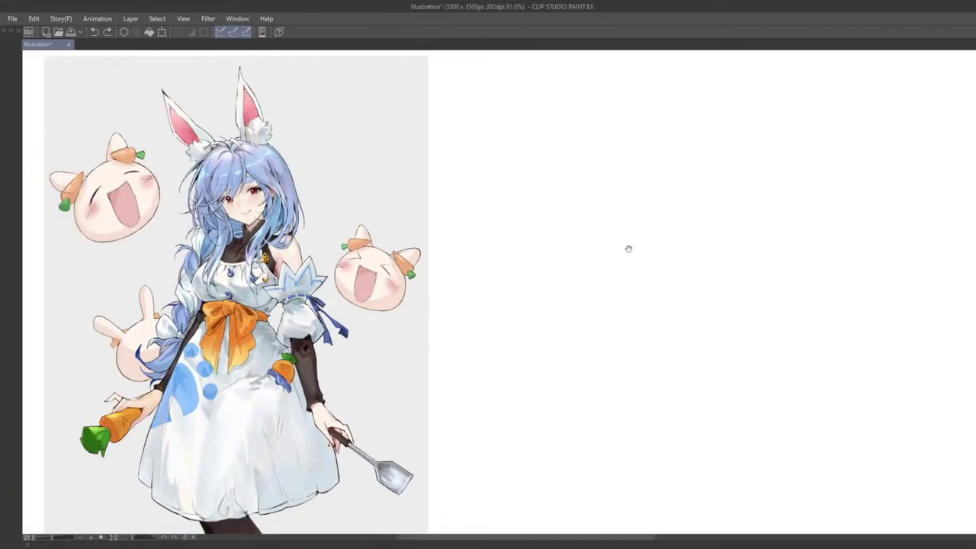
pyautogui.scroll(-2, 580, 267)
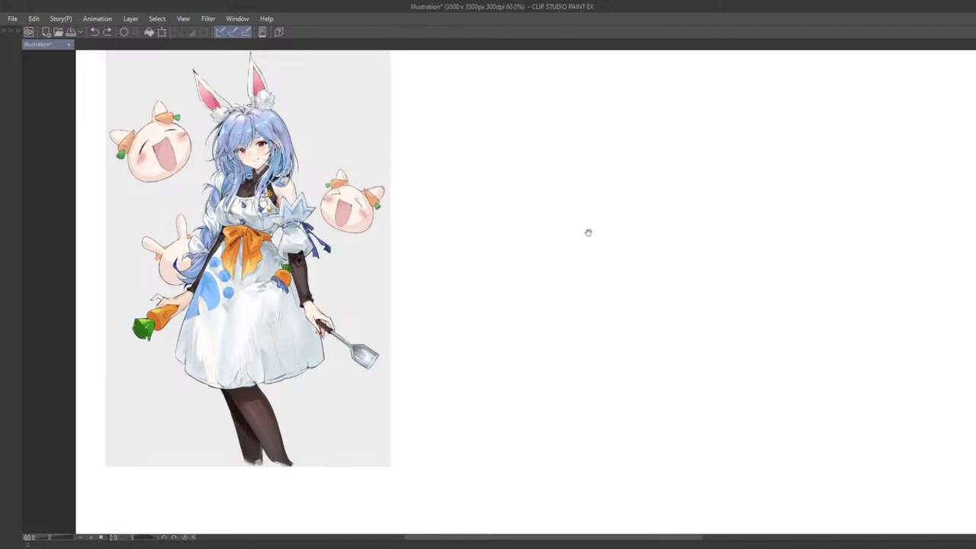
pyautogui.moveTo(587, 231); pyautogui.dragTo(588, 263)
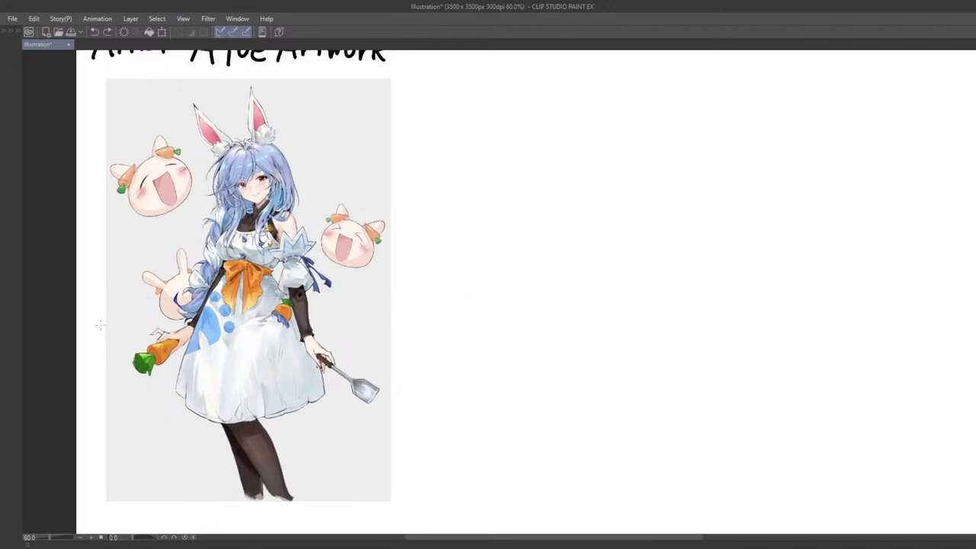
pyautogui.moveTo(201, 329); pyautogui.dragTo(196, 325)
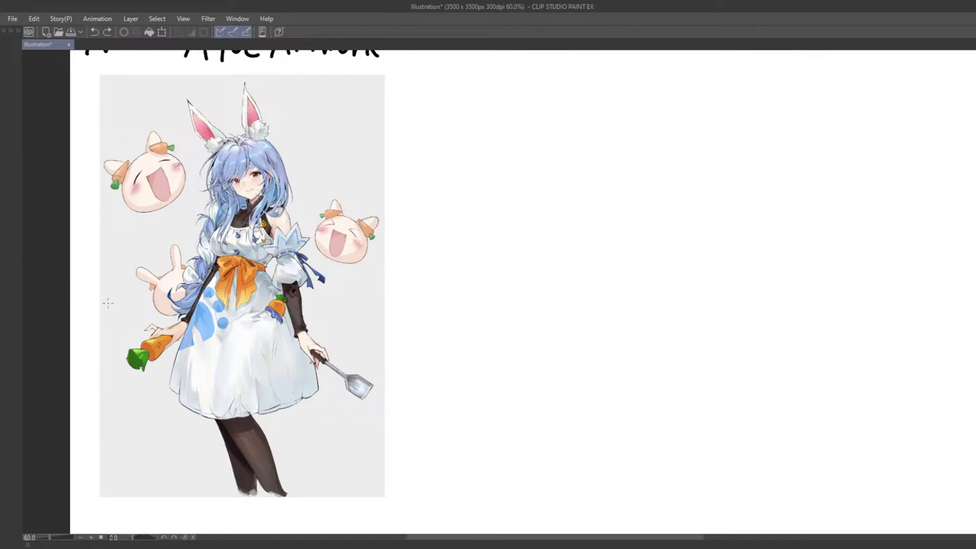
pyautogui.moveTo(416, 320)
pyautogui.mouseDown()
pyautogui.moveTo(395, 310)
pyautogui.moveTo(329, 315)
pyautogui.moveTo(316, 394)
pyautogui.moveTo(390, 373)
pyautogui.moveTo(421, 349)
pyautogui.moveTo(434, 320)
pyautogui.moveTo(529, 330)
pyautogui.moveTo(501, 383)
pyautogui.moveTo(525, 349)
pyautogui.moveTo(519, 379)
pyautogui.moveTo(479, 371)
pyautogui.mouseUp()
pyautogui.hotkey('ctrl', 'z')
pyautogui.hotkey('ctrl', '+')
pyautogui.hotkey('ctrl', '+')
pyautogui.press('Tab')
pyautogui.press('Tab')
pyautogui.hotkey('ctrl', '-')
pyautogui.scroll(-2, 479, 371)
pyautogui.moveTo(516, 340); pyautogui.dragTo(482, 361)
pyautogui.scroll(1, 496, 273)
pyautogui.moveTo(479, 318); pyautogui.dragTo(477, 375)
pyautogui.moveTo(527, 244); pyautogui.dragTo(634, 229)
pyautogui.moveTo(505, 230)
pyautogui.mouseDown()
pyautogui.moveTo(465, 237)
pyautogui.moveTo(432, 281)
pyautogui.moveTo(405, 168)
pyautogui.mouseUp()
pyautogui.scroll(-4, 442, 256)
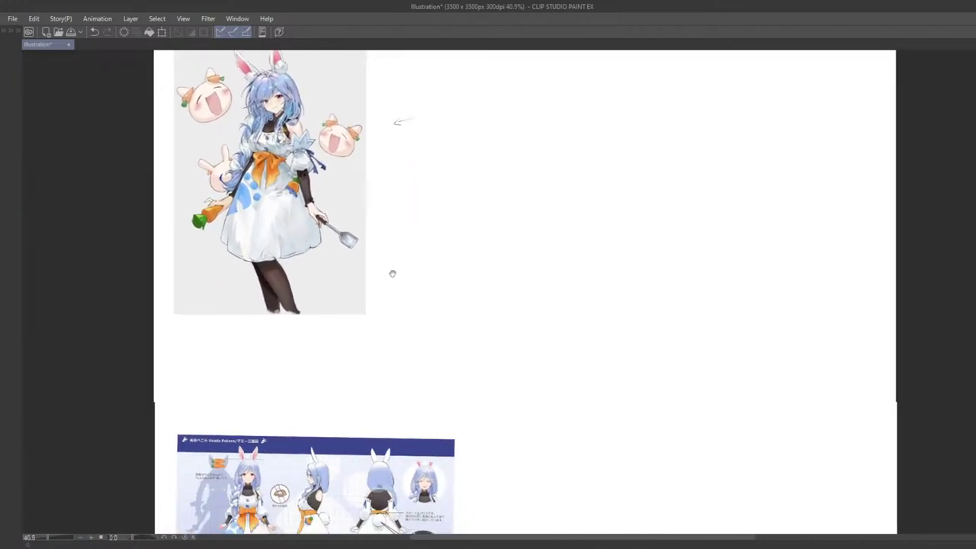
pyautogui.moveTo(392, 274); pyautogui.dragTo(373, 225)
pyautogui.moveTo(371, 387); pyautogui.dragTo(352, 325)
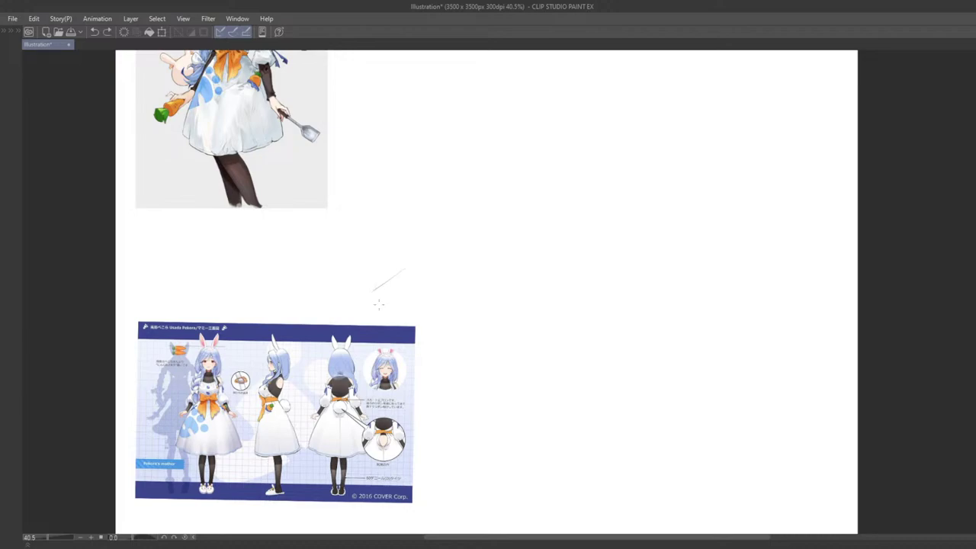
pyautogui.scroll(4, 385, 305)
pyautogui.hotkey('ctrl', 'z')
pyautogui.hotkey('ctrl', 'z')
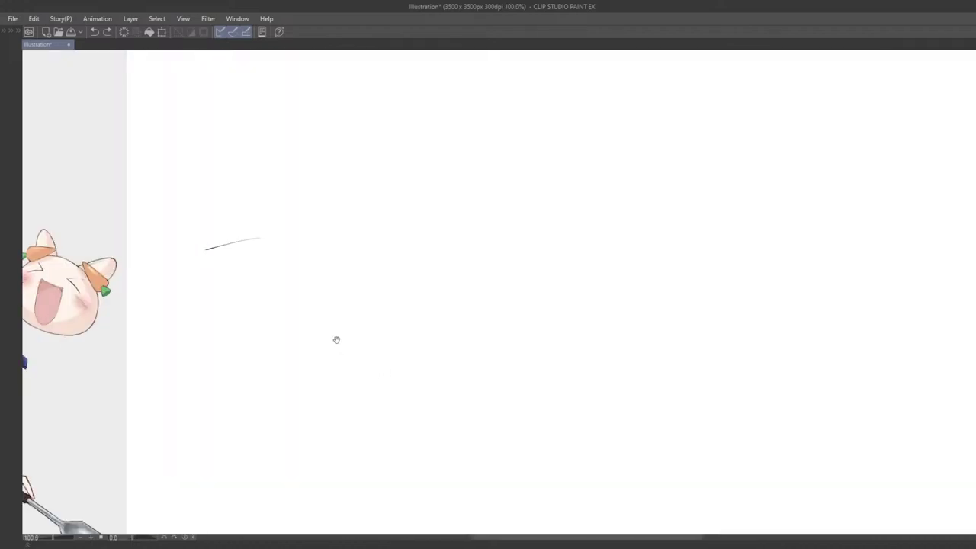
pyautogui.moveTo(333, 338); pyautogui.dragTo(443, 345)
pyautogui.hotkey('ctrl', 'z')
pyautogui.moveTo(538, 335)
pyautogui.mouseDown()
pyautogui.moveTo(558, 336)
pyautogui.moveTo(651, 270)
pyautogui.moveTo(584, 298)
pyautogui.moveTo(656, 284)
pyautogui.moveTo(615, 338)
pyautogui.moveTo(460, 375)
pyautogui.mouseUp()
# - Rename the handwriting layer "tag" and add a raster layer above it named "sketch"
pyautogui.press('Tab')
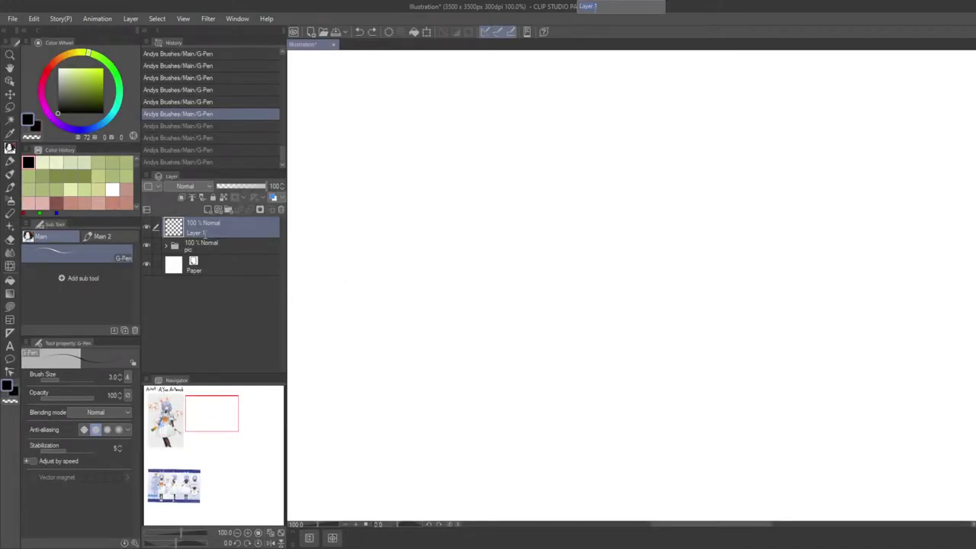
pyautogui.write('tag')
pyautogui.press('Return')
pyautogui.hotkey('ctrl', 'shift', 'n')
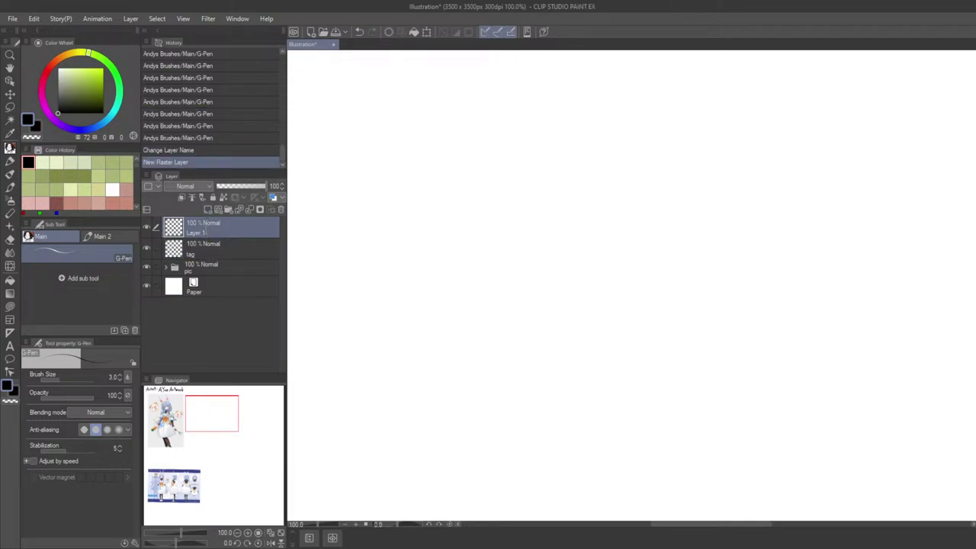
pyautogui.press('Return')
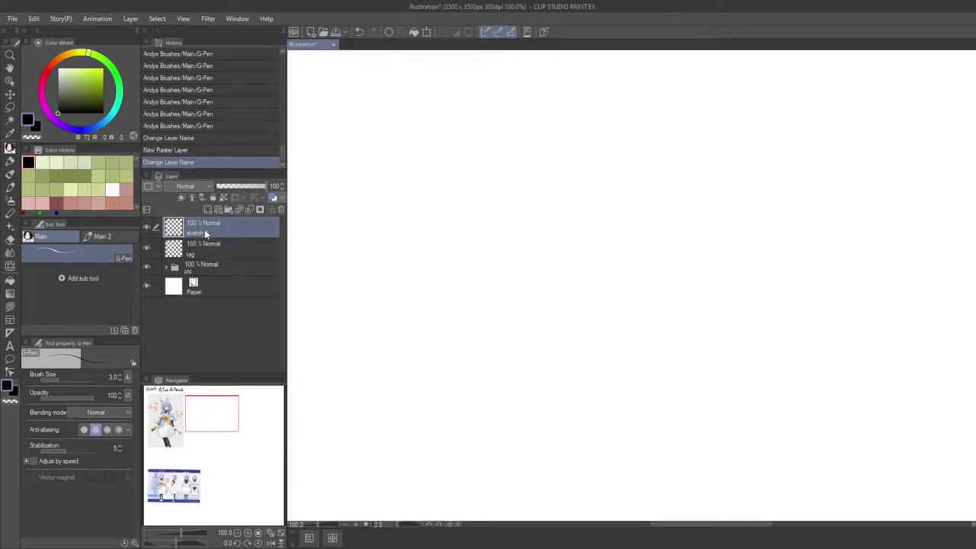
# - Hide the palettes and frame the empty canvas area beside the character artwork
pyautogui.press('Tab')
pyautogui.moveTo(218, 292); pyautogui.dragTo(440, 313)
pyautogui.moveTo(540, 341); pyautogui.dragTo(493, 290)
pyautogui.moveTo(567, 215); pyautogui.dragTo(555, 250)
pyautogui.hotkey('ctrl', 'z')
pyautogui.moveTo(588, 148)
pyautogui.mouseDown()
pyautogui.moveTo(596, 197)
pyautogui.moveTo(605, 197)
pyautogui.mouseUp()
pyautogui.scroll(-3, 602, 204)
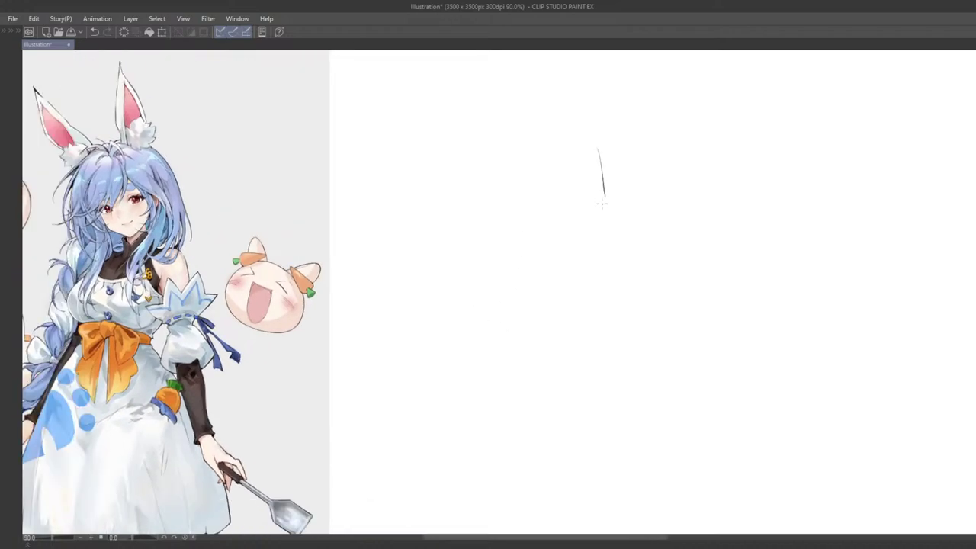
pyautogui.moveTo(566, 240); pyautogui.dragTo(566, 188)
pyautogui.hotkey('ctrl', 'z')
# - Draw a long horizontal guide line across the empty area beside the character artwork, redoing it until it is long and even
pyautogui.moveTo(465, 273); pyautogui.dragTo(689, 270)
pyautogui.hotkey('ctrl', 'z')
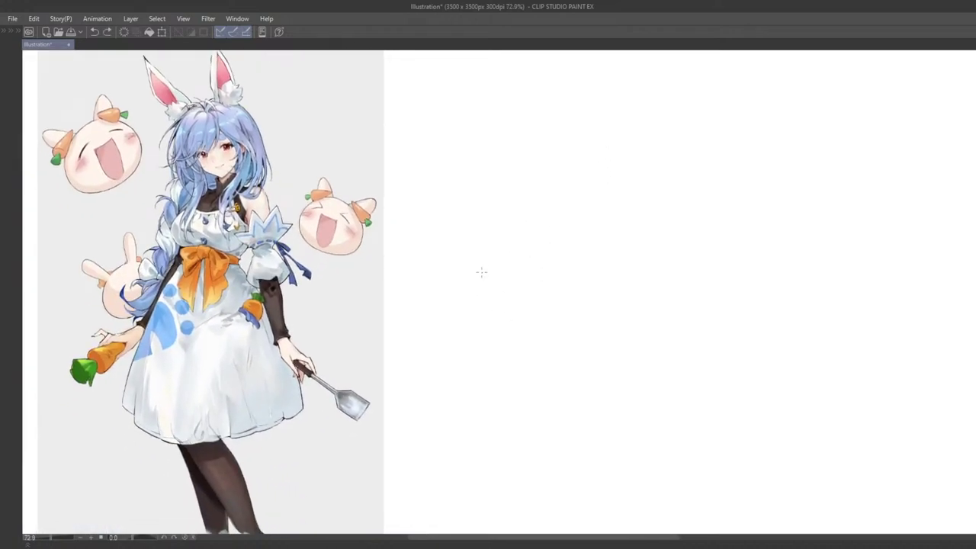
pyautogui.moveTo(463, 268); pyautogui.dragTo(845, 265)
pyautogui.hotkey('ctrl', 'z')
pyautogui.moveTo(433, 263); pyautogui.dragTo(845, 260)
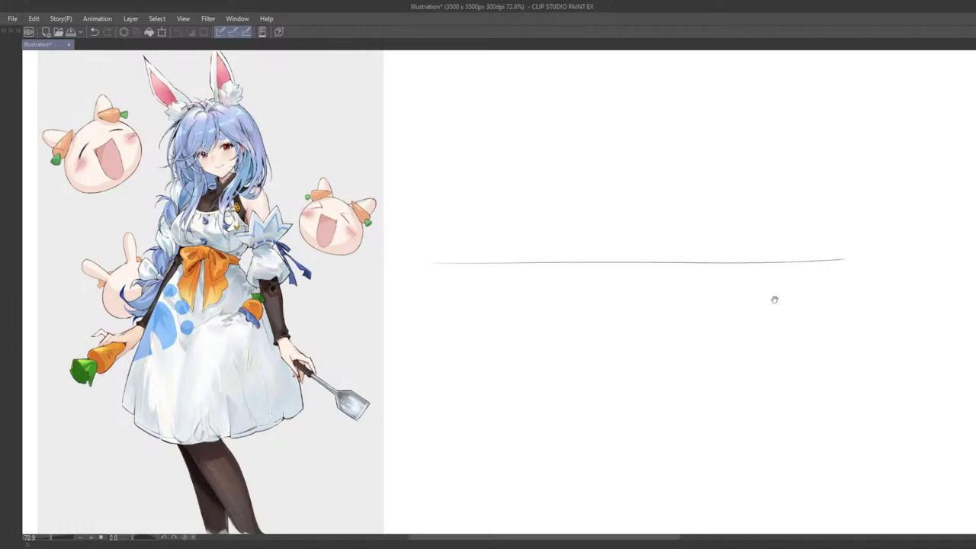
# - Sketch the slanted top and right edges of the head box's front face above the guide line
pyautogui.moveTo(764, 310)
pyautogui.mouseDown()
pyautogui.moveTo(664, 318)
pyautogui.moveTo(734, 255)
pyautogui.moveTo(602, 355)
pyautogui.moveTo(627, 319)
pyautogui.mouseUp()
pyautogui.scroll(3, 554, 288)
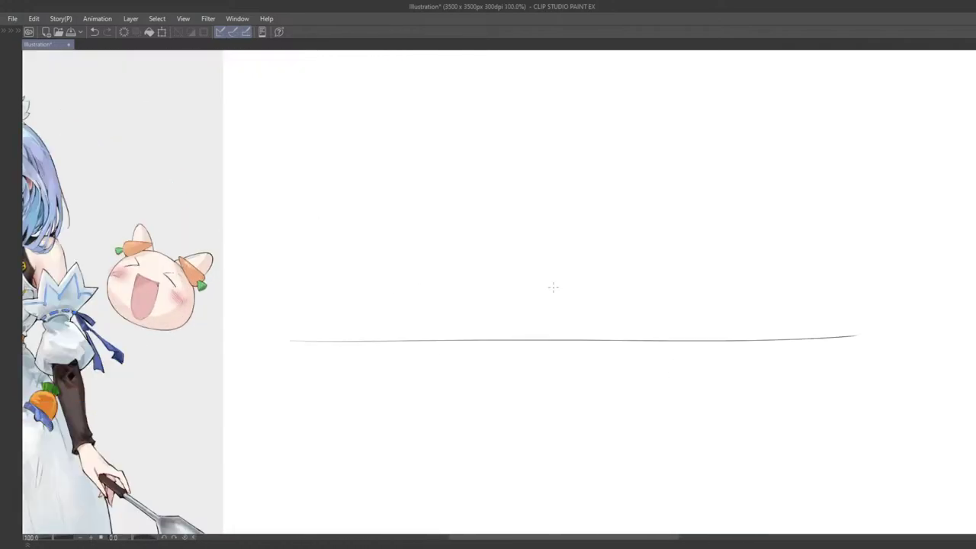
pyautogui.moveTo(518, 307)
pyautogui.mouseDown()
pyautogui.moveTo(628, 321)
pyautogui.moveTo(595, 362)
pyautogui.moveTo(457, 357)
pyautogui.mouseUp()
pyautogui.moveTo(514, 186)
pyautogui.mouseDown()
pyautogui.moveTo(521, 235)
pyautogui.moveTo(568, 191)
pyautogui.mouseUp()
pyautogui.hotkey('ctrl', 'z')
pyautogui.hotkey('ctrl', 'z')
pyautogui.moveTo(559, 147)
pyautogui.mouseDown()
pyautogui.moveTo(569, 193)
pyautogui.moveTo(573, 166)
pyautogui.moveTo(661, 160)
pyautogui.moveTo(614, 172)
pyautogui.moveTo(634, 153)
pyautogui.moveTo(641, 189)
pyautogui.mouseUp()
pyautogui.hotkey('ctrl', 'z')
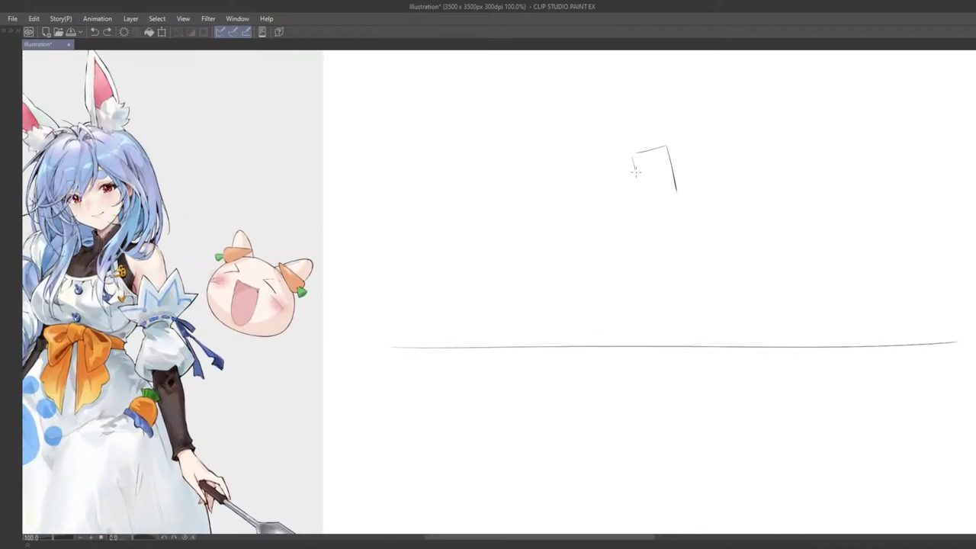
pyautogui.moveTo(635, 156)
pyautogui.mouseDown()
pyautogui.moveTo(643, 242)
pyautogui.moveTo(623, 224)
pyautogui.moveTo(632, 217)
pyautogui.mouseUp()
pyautogui.hotkey('ctrl', 'z')
pyautogui.hotkey('ctrl', 'z')
pyautogui.hotkey('ctrl', 'z')
pyautogui.moveTo(636, 158); pyautogui.dragTo(643, 203)
pyautogui.hotkey('ctrl', 'z')
pyautogui.hotkey('ctrl', 'z')
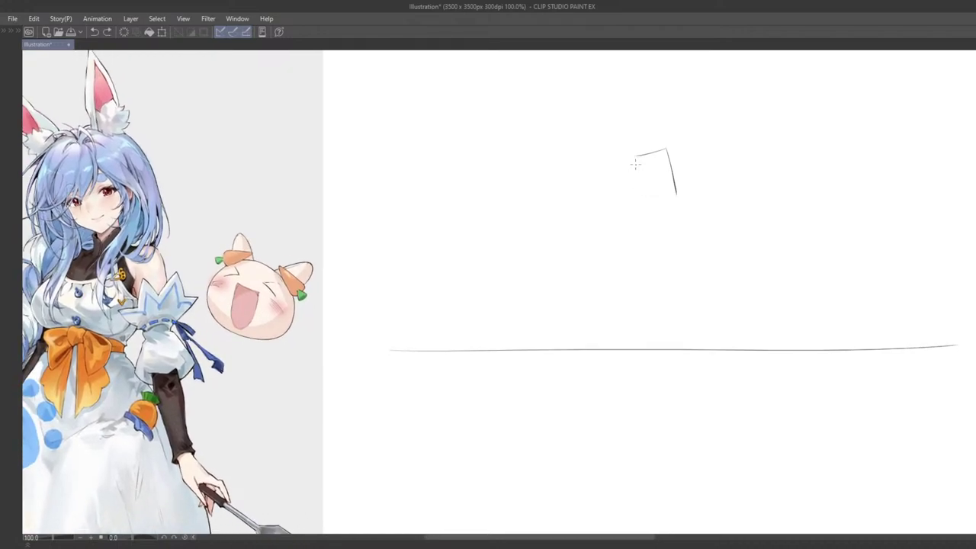
# - Draw the left and bottom edges to close the front face of the head box
pyautogui.moveTo(634, 157); pyautogui.dragTo(645, 206)
pyautogui.hotkey('ctrl', 'z')
pyautogui.hotkey('ctrl', 'z')
pyautogui.hotkey('ctrl', 'z')
pyautogui.moveTo(636, 157)
pyautogui.mouseDown()
pyautogui.moveTo(646, 204)
pyautogui.moveTo(678, 198)
pyautogui.mouseUp()
pyautogui.hotkey('ctrl', 'z')
pyautogui.moveTo(647, 202); pyautogui.dragTo(680, 197)
# - Add the top face and the right side face to give the head box depth
pyautogui.moveTo(680, 154)
pyautogui.mouseDown()
pyautogui.moveTo(671, 180)
pyautogui.moveTo(665, 166)
pyautogui.mouseUp()
pyautogui.hotkey('ctrl', 'z')
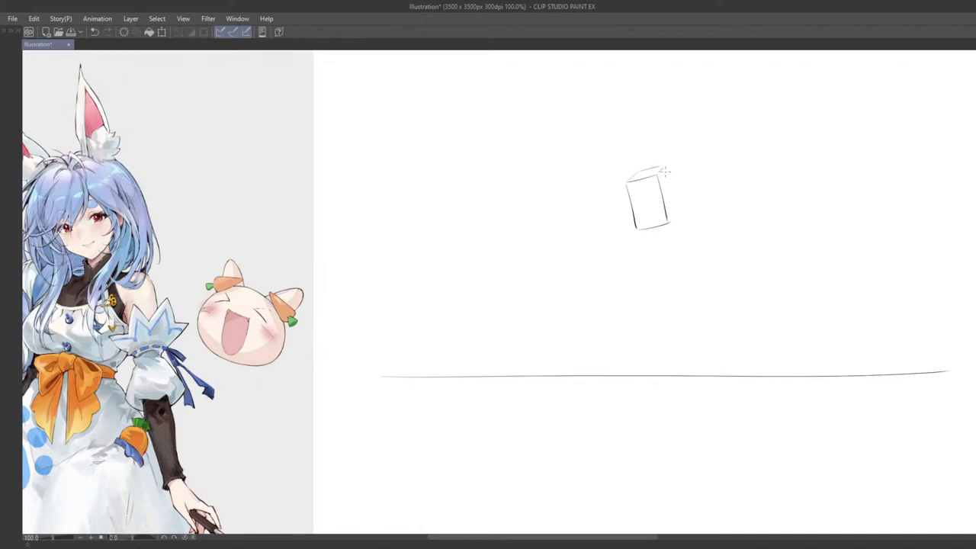
pyautogui.hotkey('ctrl', 'z')
pyautogui.moveTo(665, 169)
pyautogui.mouseDown()
pyautogui.moveTo(675, 219)
pyautogui.moveTo(682, 198)
pyautogui.moveTo(667, 179)
pyautogui.moveTo(709, 172)
pyautogui.moveTo(704, 166)
pyautogui.moveTo(725, 179)
pyautogui.moveTo(696, 234)
pyautogui.moveTo(732, 229)
pyautogui.mouseUp()
pyautogui.hotkey('ctrl', 'z')
pyautogui.hotkey('ctrl', 'z')
pyautogui.hotkey('ctrl', 'z')
pyautogui.hotkey('ctrl', 'z')
pyautogui.hotkey('ctrl', 'z')
pyautogui.hotkey('ctrl', 'z')
# - Sketch a larger tilted torso box with a right side face beneath the head box, redoing strokes as needed
pyautogui.moveTo(743, 177); pyautogui.dragTo(728, 233)
pyautogui.hotkey('ctrl', 'z')
pyautogui.moveTo(676, 182)
pyautogui.mouseDown()
pyautogui.moveTo(667, 220)
pyautogui.moveTo(704, 225)
pyautogui.moveTo(674, 195)
pyautogui.moveTo(667, 233)
pyautogui.moveTo(707, 229)
pyautogui.moveTo(651, 220)
pyautogui.moveTo(644, 201)
pyautogui.moveTo(609, 215)
pyautogui.moveTo(650, 201)
pyautogui.moveTo(618, 221)
pyautogui.mouseUp()
pyautogui.hotkey('ctrl', 'z')
pyautogui.hotkey('ctrl', 'z')
pyautogui.hotkey('ctrl', 'z')
pyautogui.hotkey('ctrl', 'z')
pyautogui.hotkey('ctrl', 'z')
pyautogui.hotkey('ctrl', 'z')
pyautogui.hotkey('ctrl', 'z')
pyautogui.hotkey('ctrl', 'z')
pyautogui.hotkey('ctrl', 'z')
pyautogui.hotkey('ctrl', 'z')
pyautogui.hotkey('ctrl', 'z')
pyautogui.hotkey('ctrl', 'z')
pyautogui.hotkey('ctrl', 'z')
pyautogui.hotkey('ctrl', 'z')
pyautogui.hotkey('ctrl', 'z')
pyautogui.hotkey('ctrl', 'z')
pyautogui.hotkey('ctrl', 'z')
# - Redraw the lower edge of the torso box to define its underside
pyautogui.moveTo(632, 255)
pyautogui.mouseDown()
pyautogui.moveTo(641, 234)
pyautogui.moveTo(682, 251)
pyautogui.moveTo(610, 246)
pyautogui.moveTo(593, 233)
pyautogui.moveTo(603, 257)
pyautogui.moveTo(594, 249)
pyautogui.mouseUp()
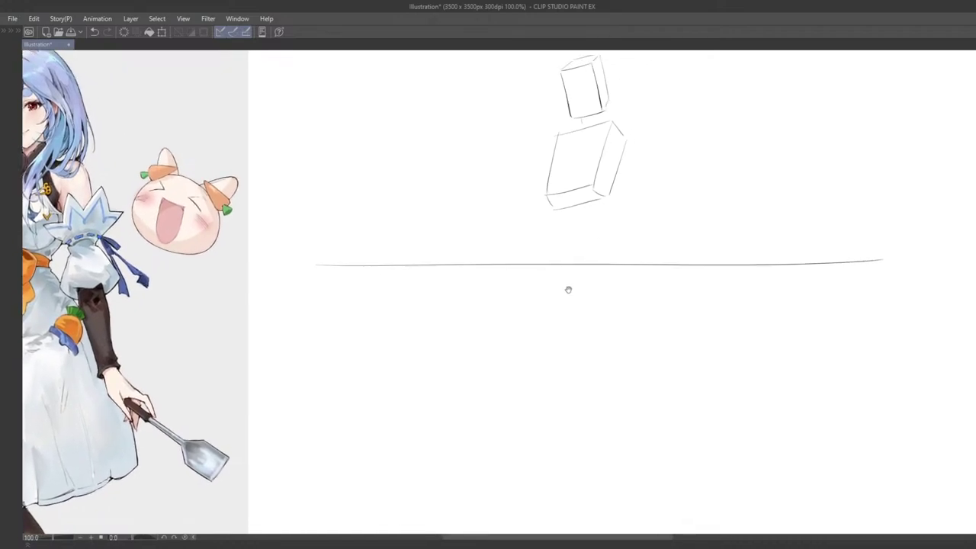
pyautogui.moveTo(568, 290); pyautogui.dragTo(560, 311)
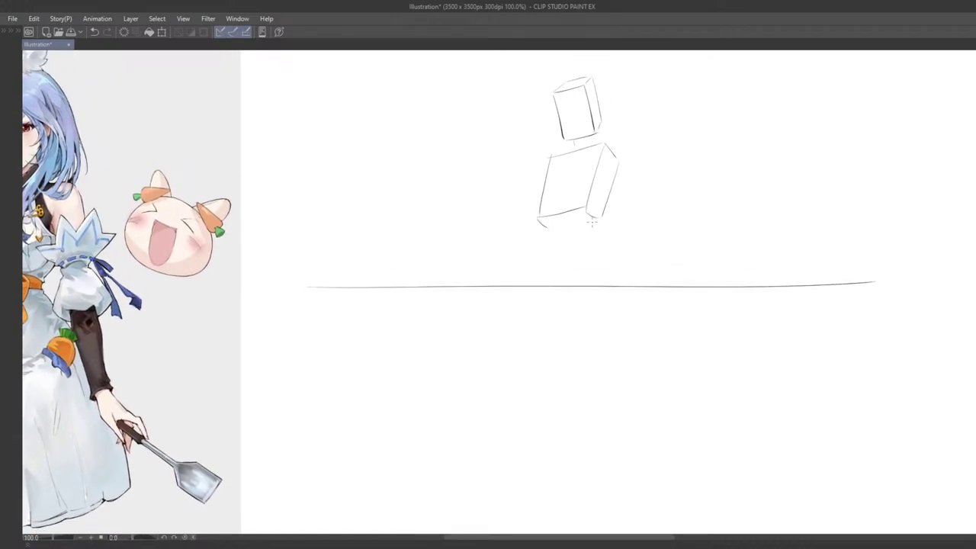
pyautogui.scroll(-2, 553, 255)
pyautogui.scroll(1, 578, 219)
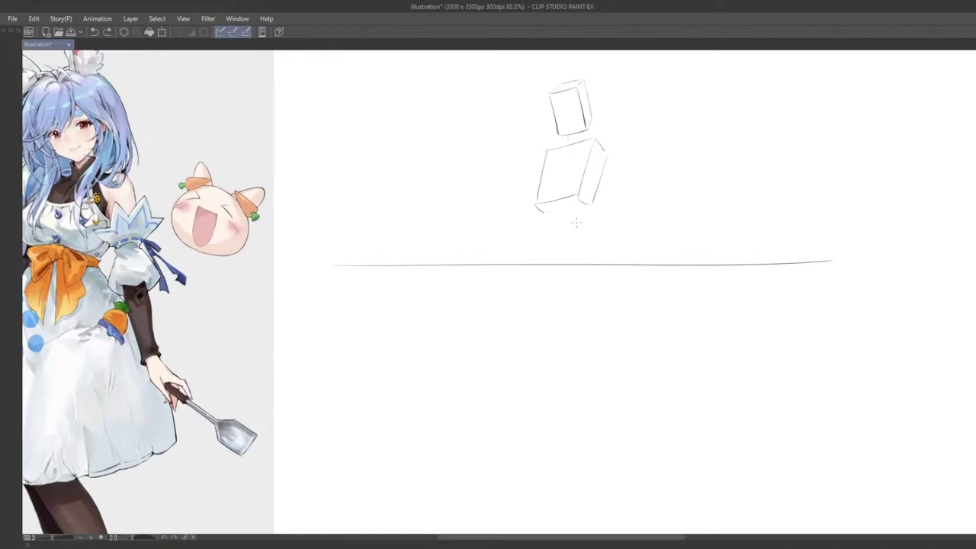
pyautogui.moveTo(595, 190)
pyautogui.mouseDown()
pyautogui.moveTo(546, 215)
pyautogui.moveTo(583, 210)
pyautogui.mouseUp()
pyautogui.hotkey('ctrl', 'z')
pyautogui.hotkey('ctrl', 'z')
pyautogui.scroll(1, 603, 164)
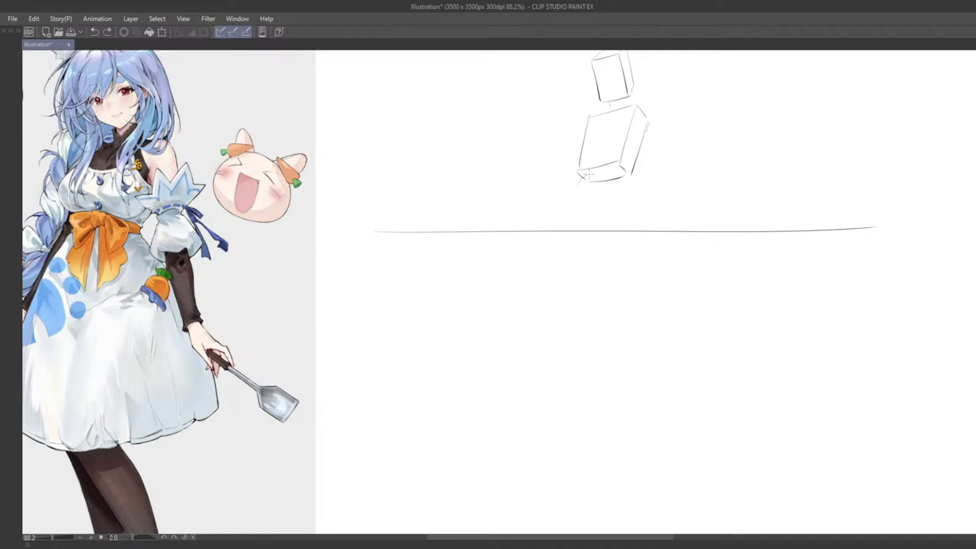
# - Sketch a short waist cylinder beneath the torso box and the upper edge of the hip block below it
pyautogui.moveTo(585, 176)
pyautogui.mouseDown()
pyautogui.moveTo(621, 174)
pyautogui.moveTo(627, 187)
pyautogui.mouseUp()
pyautogui.hotkey('ctrl', 'z')
pyautogui.moveTo(590, 216)
pyautogui.mouseDown()
pyautogui.moveTo(608, 239)
pyautogui.moveTo(569, 224)
pyautogui.moveTo(567, 205)
pyautogui.moveTo(613, 209)
pyautogui.moveTo(585, 207)
pyautogui.moveTo(613, 196)
pyautogui.mouseUp()
pyautogui.hotkey('ctrl', 'z')
pyautogui.hotkey('ctrl', 'z')
pyautogui.hotkey('ctrl', 'z')
pyautogui.hotkey('ctrl', 'z')
pyautogui.hotkey('ctrl', 'z')
pyautogui.hotkey('ctrl', 'z')
pyautogui.hotkey('ctrl', 'z')
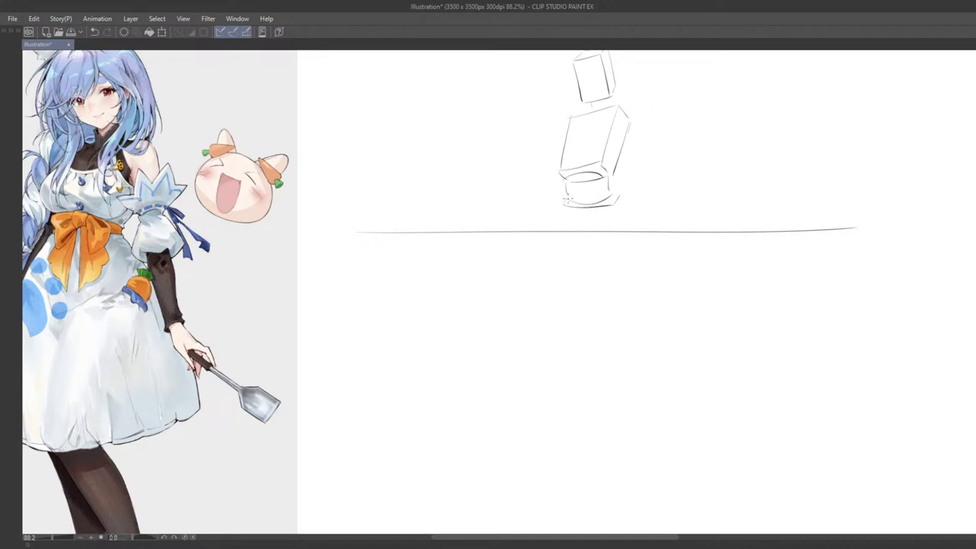
# - Draw the slanted right side face of the hip block, extending down to the guide line
pyautogui.moveTo(601, 263); pyautogui.dragTo(648, 221)
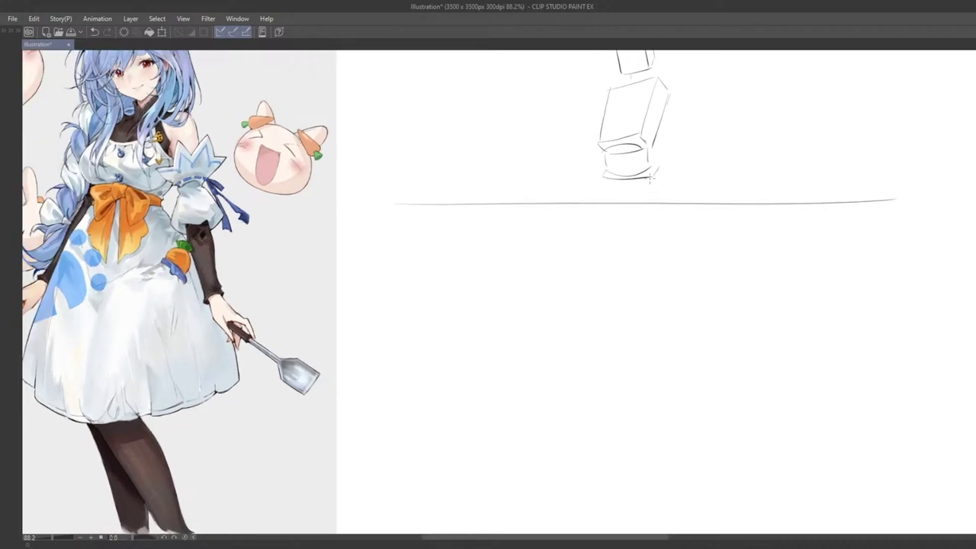
pyautogui.moveTo(651, 180)
pyautogui.mouseDown()
pyautogui.moveTo(659, 206)
pyautogui.moveTo(674, 203)
pyautogui.moveTo(651, 213)
pyautogui.mouseUp()
pyautogui.hotkey('ctrl', 'z')
pyautogui.hotkey('ctrl', 'z')
pyautogui.hotkey('ctrl', 'z')
pyautogui.hotkey('ctrl', 'z')
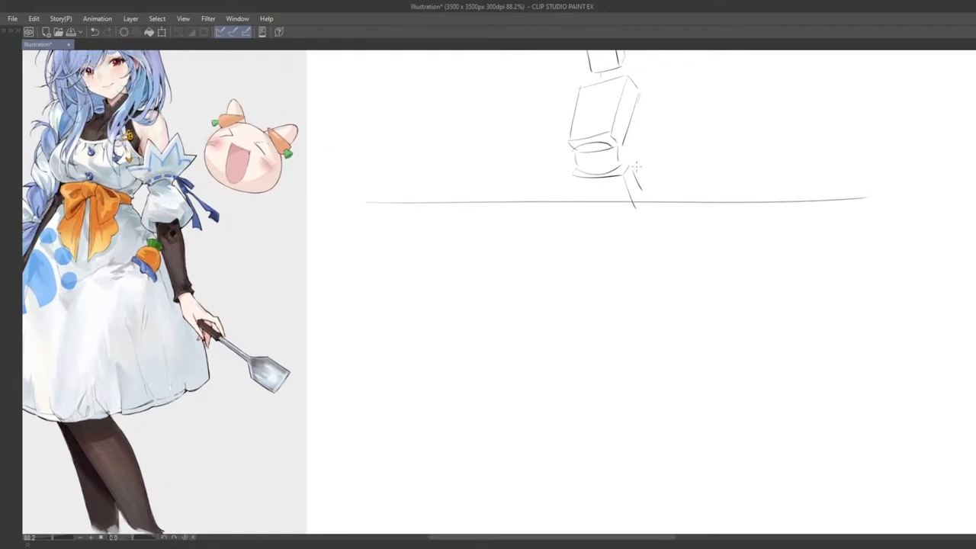
pyautogui.moveTo(636, 166); pyautogui.dragTo(637, 205)
pyautogui.hotkey('ctrl', 'z')
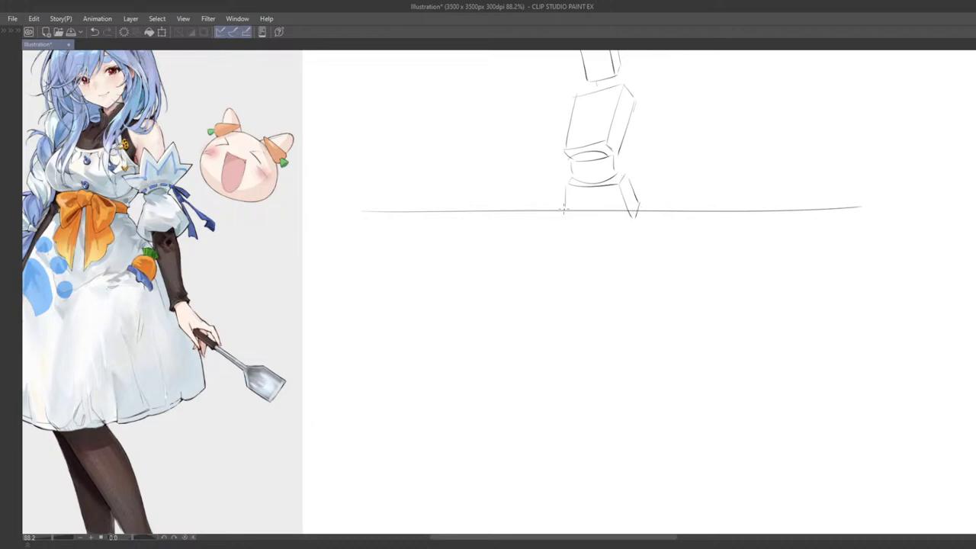
# - Draw the left edge and the curved bottom edge of the hip block at the guide line
pyautogui.hotkey('ctrl', 'z')
pyautogui.moveTo(565, 199)
pyautogui.mouseDown()
pyautogui.moveTo(591, 193)
pyautogui.moveTo(591, 205)
pyautogui.mouseUp()
pyautogui.hotkey('ctrl', 'z')
pyautogui.moveTo(592, 204); pyautogui.dragTo(646, 209)
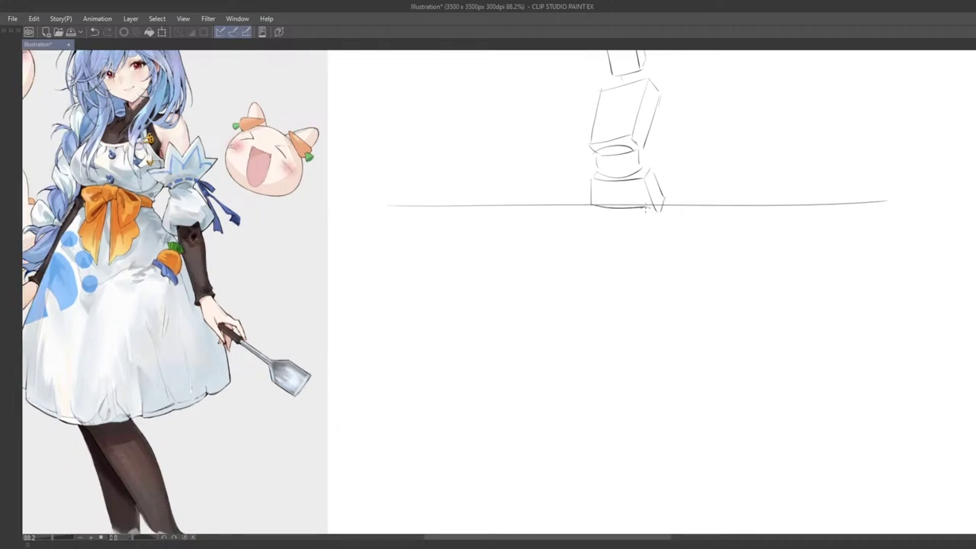
pyautogui.hotkey('ctrl', 'z')
pyautogui.moveTo(591, 185); pyautogui.dragTo(648, 219)
pyautogui.hotkey('ctrl', 'z')
pyautogui.moveTo(592, 188); pyautogui.dragTo(655, 216)
pyautogui.moveTo(650, 260)
pyautogui.mouseDown()
pyautogui.moveTo(649, 242)
pyautogui.moveTo(654, 267)
pyautogui.moveTo(632, 251)
pyautogui.moveTo(642, 204)
pyautogui.moveTo(626, 188)
pyautogui.mouseUp()
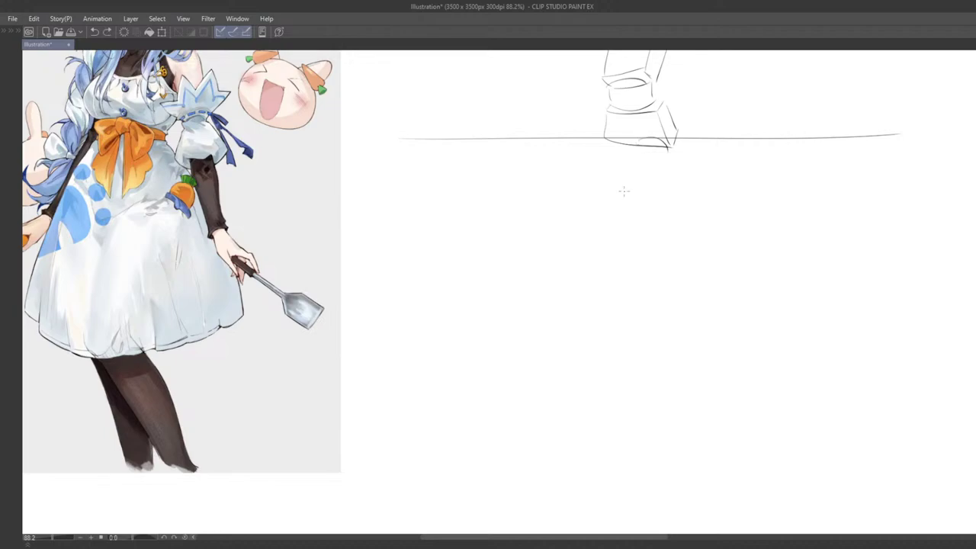
pyautogui.moveTo(636, 147); pyautogui.dragTo(607, 233)
pyautogui.moveTo(668, 156); pyautogui.dragTo(643, 219)
pyautogui.hotkey('ctrl', 'z')
pyautogui.hotkey('ctrl', 'z')
pyautogui.hotkey('ctrl', 'z')
# - Sketch a tapering thigh slanting down-left from the right side of the hip block, closed with a rounded knee end
pyautogui.moveTo(635, 146); pyautogui.dragTo(604, 243)
pyautogui.moveTo(639, 205); pyautogui.dragTo(634, 224)
pyautogui.hotkey('ctrl', 'z')
pyautogui.moveTo(667, 169)
pyautogui.mouseDown()
pyautogui.moveTo(620, 262)
pyautogui.moveTo(599, 266)
pyautogui.moveTo(619, 262)
pyautogui.moveTo(602, 256)
pyautogui.moveTo(638, 261)
pyautogui.moveTo(649, 290)
pyautogui.moveTo(610, 247)
pyautogui.mouseUp()
pyautogui.hotkey('ctrl', 'z')
pyautogui.press('e')
pyautogui.press('p')
pyautogui.hotkey('ctrl', 'z')
pyautogui.hotkey('ctrl', 'z')
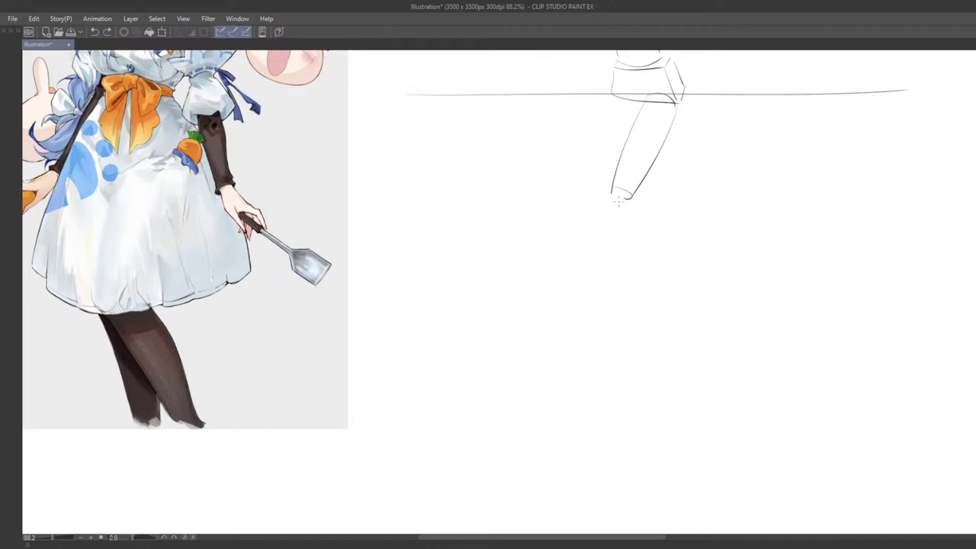
# - Draw a small flat ellipse for the knee joint just below the thigh
pyautogui.moveTo(612, 204)
pyautogui.mouseDown()
pyautogui.moveTo(600, 198)
pyautogui.moveTo(621, 190)
pyautogui.moveTo(601, 193)
pyautogui.mouseUp()
pyautogui.hotkey('ctrl', 'z')
pyautogui.moveTo(620, 219)
pyautogui.mouseDown()
pyautogui.moveTo(605, 205)
pyautogui.moveTo(621, 226)
pyautogui.mouseUp()
pyautogui.hotkey('ctrl', 'z')
# - Draw the long curved calf line running down-right from the knee ellipse, redoing it until the curve fits
pyautogui.moveTo(611, 178); pyautogui.dragTo(654, 275)
pyautogui.hotkey('ctrl', 'z')
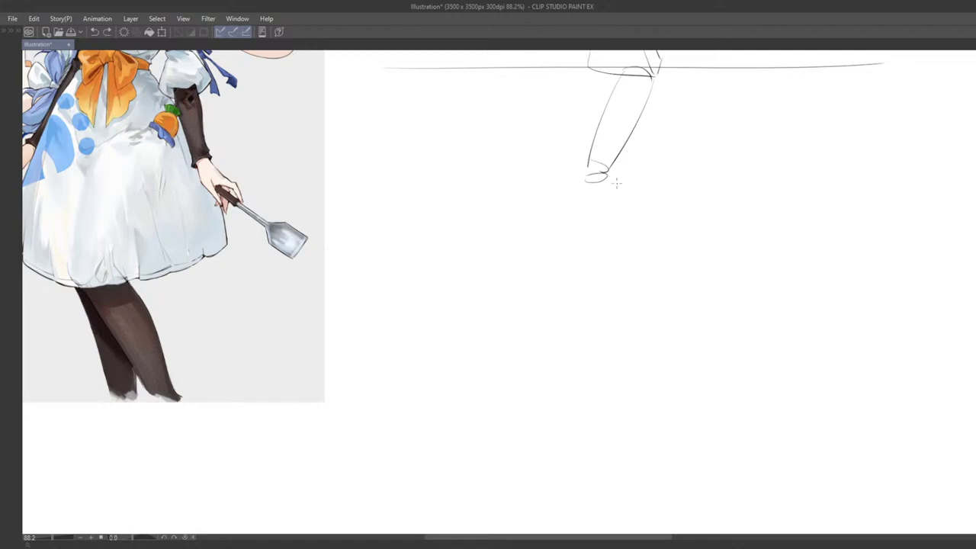
pyautogui.moveTo(615, 179); pyautogui.dragTo(665, 291)
pyautogui.hotkey('ctrl', 'z')
pyautogui.moveTo(612, 177); pyautogui.dragTo(656, 297)
pyautogui.hotkey('ctrl', 'z')
pyautogui.moveTo(612, 178)
pyautogui.mouseDown()
pyautogui.moveTo(642, 290)
pyautogui.moveTo(664, 281)
pyautogui.mouseUp()
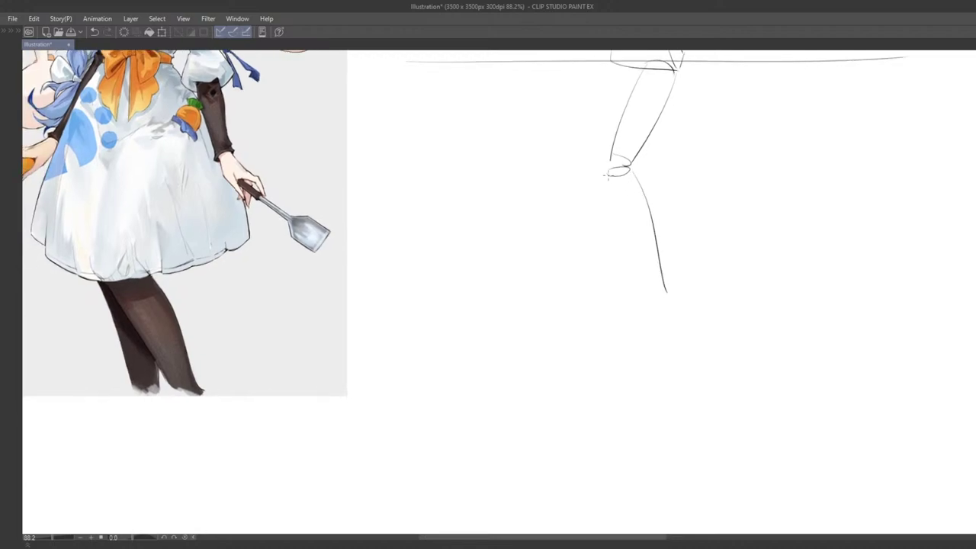
# - Draw the shin line on the left side of the lower leg and sketch the small ankle shape at its end
pyautogui.moveTo(608, 177); pyautogui.dragTo(647, 289)
pyautogui.hotkey('ctrl', 'z')
pyautogui.moveTo(610, 177); pyautogui.dragTo(655, 291)
pyautogui.scroll(-1, 652, 282)
pyautogui.moveTo(643, 223)
pyautogui.mouseDown()
pyautogui.moveTo(645, 351)
pyautogui.moveTo(639, 261)
pyautogui.moveTo(650, 341)
pyautogui.moveTo(669, 314)
pyautogui.moveTo(676, 480)
pyautogui.moveTo(639, 340)
pyautogui.mouseUp()
pyautogui.scroll(1, 639, 267)
pyautogui.hotkey('ctrl', 'z')
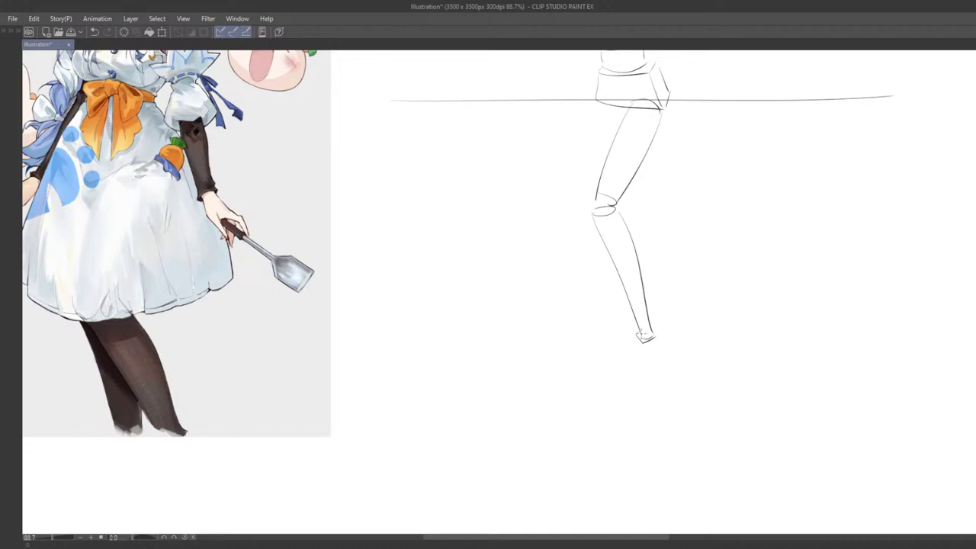
# - Sketch a wedge-shaped foot block pointing down-left from the ankle of the near leg
pyautogui.moveTo(667, 360)
pyautogui.mouseDown()
pyautogui.moveTo(675, 335)
pyautogui.moveTo(620, 308)
pyautogui.moveTo(565, 328)
pyautogui.moveTo(569, 353)
pyautogui.moveTo(549, 376)
pyautogui.moveTo(537, 368)
pyautogui.moveTo(578, 424)
pyautogui.moveTo(611, 314)
pyautogui.moveTo(568, 309)
pyautogui.moveTo(631, 291)
pyautogui.moveTo(605, 331)
pyautogui.moveTo(666, 270)
pyautogui.mouseUp()
pyautogui.hotkey('ctrl', 'z')
pyautogui.scroll(-3, 576, 415)
pyautogui.scroll(3, 589, 341)
# - Nudge the selected foot block slightly with a transform so it lines up under the ankle, and clear the selection
pyautogui.hotkey('ctrl', 't')
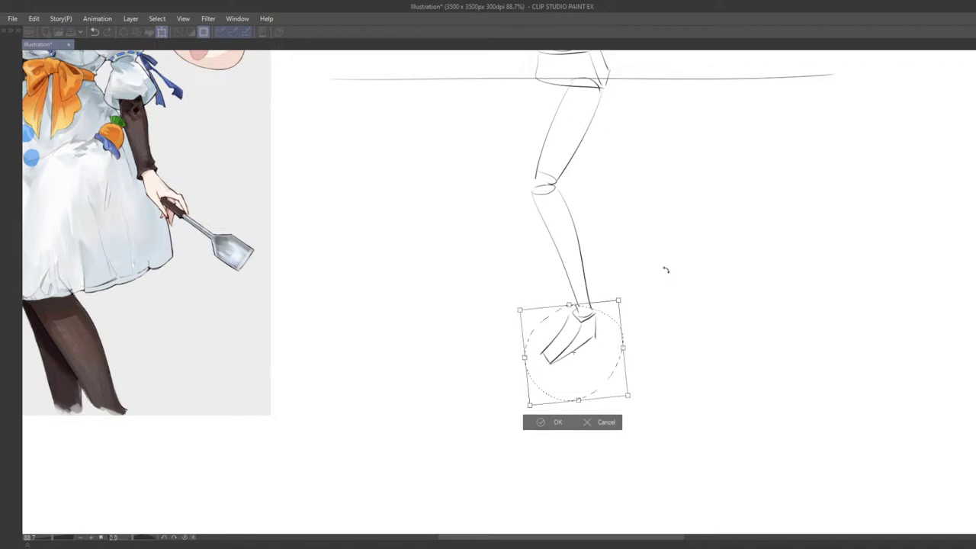
pyautogui.moveTo(598, 341); pyautogui.dragTo(598, 350)
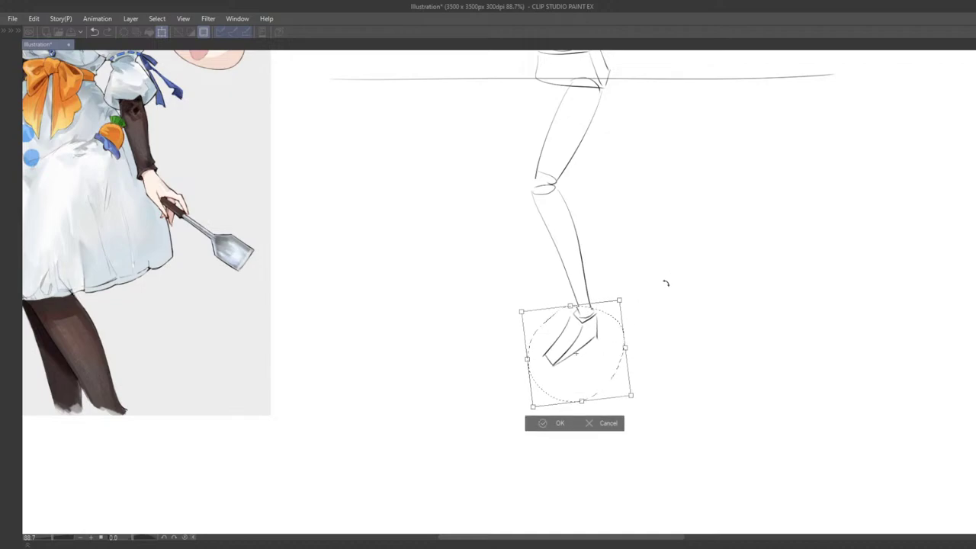
pyautogui.click(560, 423)
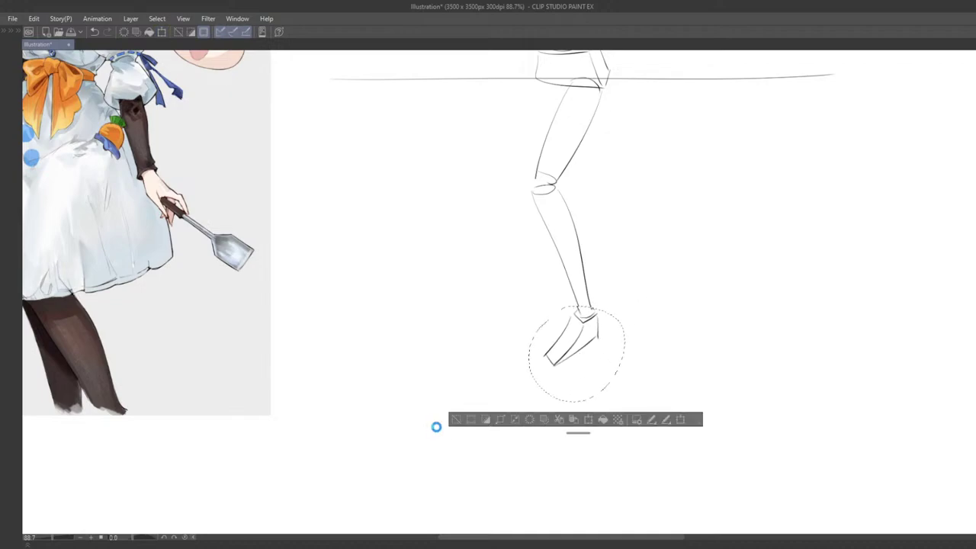
pyautogui.click(456, 419)
pyautogui.moveTo(462, 408)
pyautogui.mouseDown()
pyautogui.moveTo(545, 447)
pyautogui.moveTo(622, 392)
pyautogui.moveTo(633, 434)
pyautogui.mouseUp()
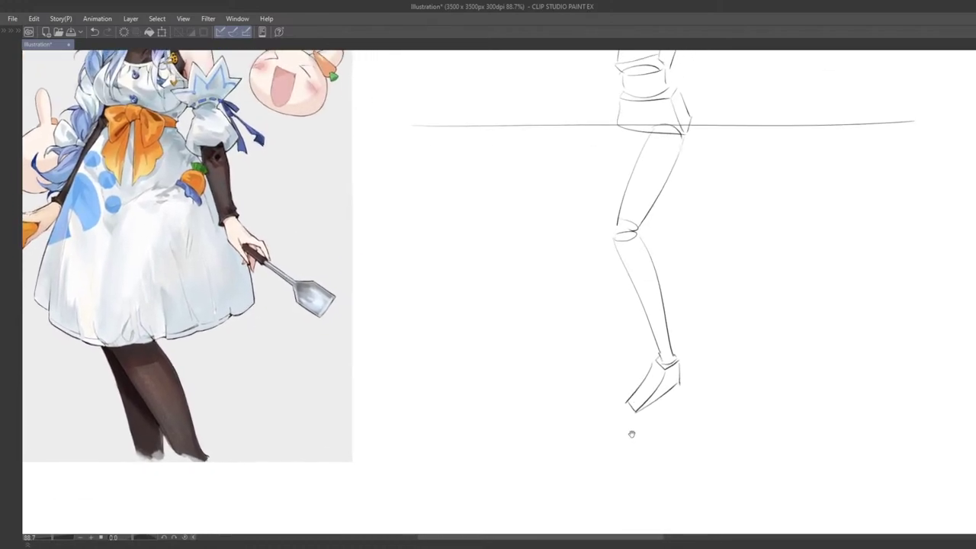
# - Draw the far thigh's outer line down from the hip block's left corner and cap its top with a small arc, redoing strokes as needed
pyautogui.moveTo(598, 363); pyautogui.dragTo(599, 412)
pyautogui.moveTo(553, 318); pyautogui.dragTo(532, 309)
pyautogui.moveTo(597, 170); pyautogui.dragTo(578, 244)
pyautogui.hotkey('ctrl', 'z')
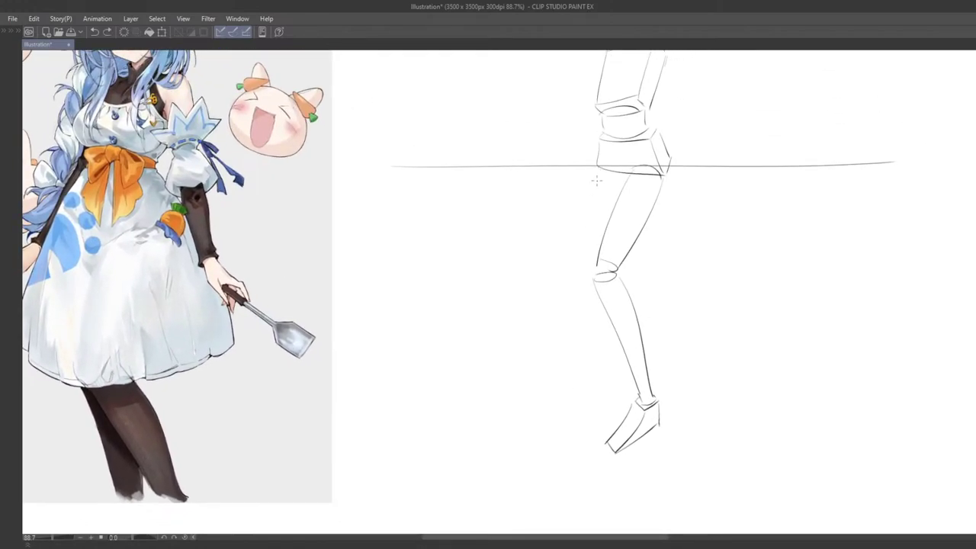
pyautogui.moveTo(598, 177)
pyautogui.mouseDown()
pyautogui.moveTo(588, 238)
pyautogui.moveTo(598, 193)
pyautogui.mouseUp()
pyautogui.hotkey('ctrl', 'z')
pyautogui.moveTo(607, 151); pyautogui.dragTo(586, 240)
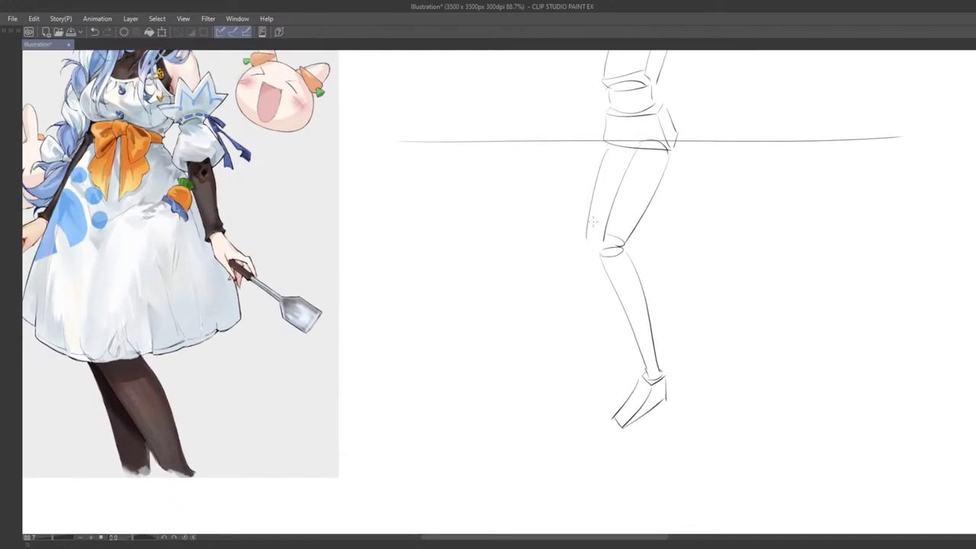
pyautogui.moveTo(598, 187); pyautogui.dragTo(603, 170)
pyautogui.hotkey('ctrl', 'z')
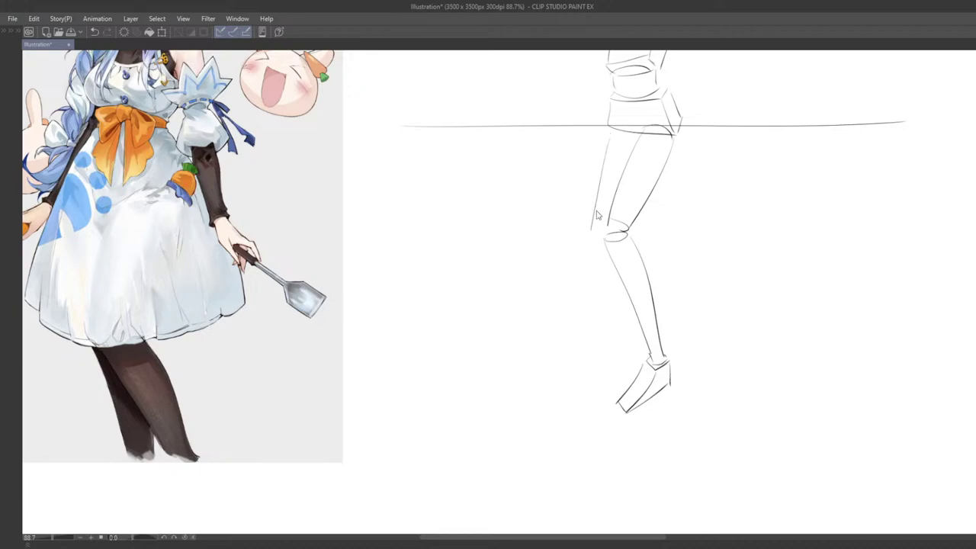
pyautogui.moveTo(607, 133); pyautogui.dragTo(591, 221)
pyautogui.hotkey('ctrl', 'z')
pyautogui.scroll(-1, 634, 167)
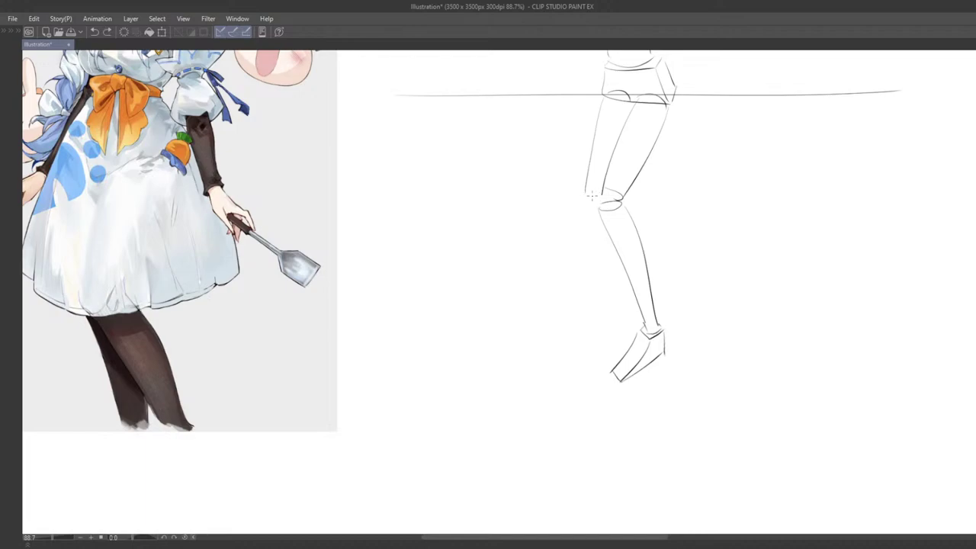
# - Try out a knee shape and shin line for the far leg, erasing and redoing the strokes
pyautogui.moveTo(594, 232)
pyautogui.mouseDown()
pyautogui.moveTo(593, 203)
pyautogui.moveTo(627, 283)
pyautogui.mouseUp()
pyautogui.hotkey('ctrl', 'z')
pyautogui.moveTo(591, 197); pyautogui.dragTo(631, 286)
pyautogui.hotkey('ctrl', 'z')
pyautogui.press('e')
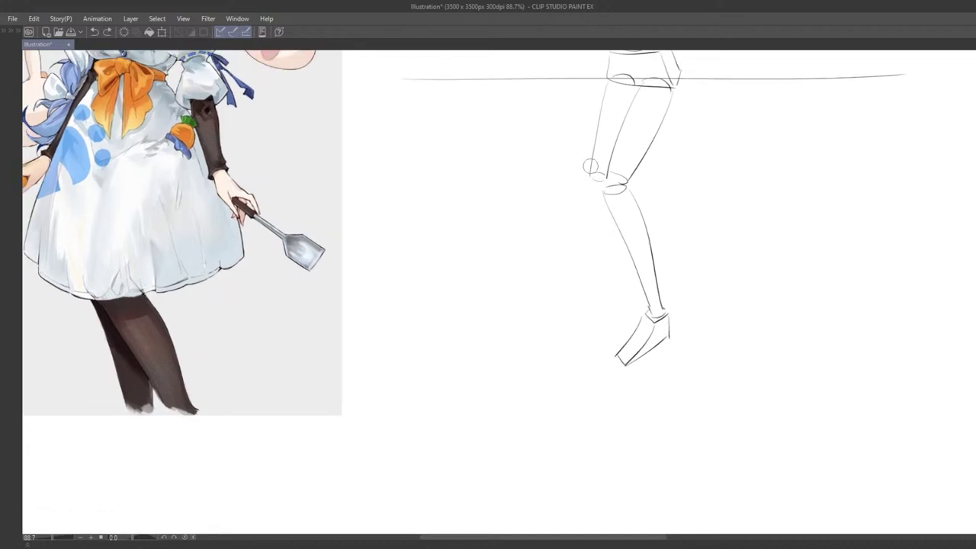
pyautogui.moveTo(591, 166)
pyautogui.mouseDown()
pyautogui.moveTo(607, 171)
pyautogui.moveTo(622, 263)
pyautogui.mouseUp()
pyautogui.hotkey('ctrl', 'z')
pyautogui.hotkey('ctrl', 'z')
pyautogui.moveTo(593, 167); pyautogui.dragTo(607, 175)
pyautogui.moveTo(617, 218); pyautogui.dragTo(610, 206)
pyautogui.moveTo(625, 261)
pyautogui.mouseDown()
pyautogui.moveTo(639, 248)
pyautogui.moveTo(613, 216)
pyautogui.mouseUp()
pyautogui.moveTo(602, 169)
pyautogui.mouseDown()
pyautogui.moveTo(600, 424)
pyautogui.moveTo(608, 213)
pyautogui.moveTo(614, 241)
pyautogui.mouseUp()
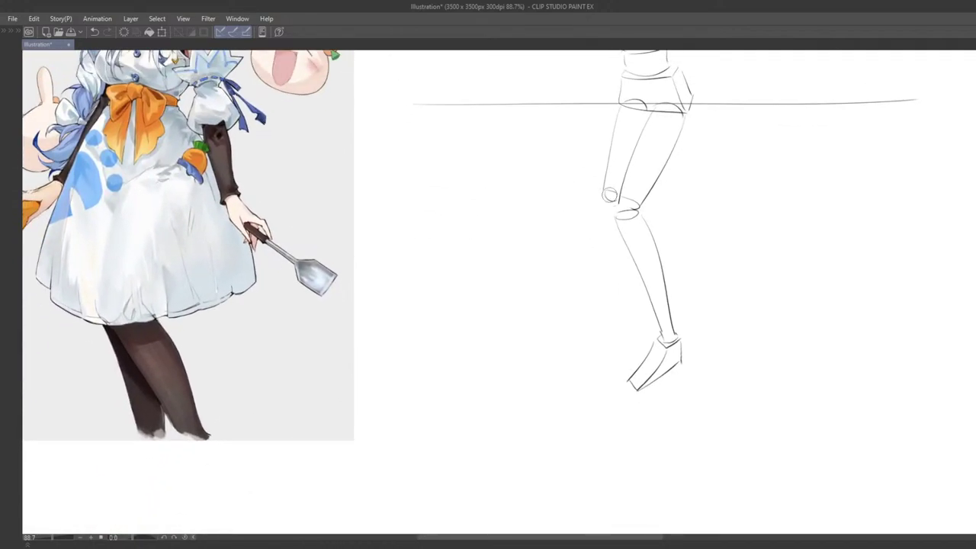
# - Undo the trial strokes and draw a small curved knee joint at the lower end of the far thigh
pyautogui.moveTo(606, 191); pyautogui.dragTo(613, 197)
pyautogui.hotkey('ctrl', 'z')
pyautogui.hotkey('ctrl', 'z')
pyautogui.hotkey('ctrl', 'z')
pyautogui.hotkey('ctrl', 'z')
pyautogui.moveTo(639, 226)
pyautogui.mouseDown()
pyautogui.moveTo(629, 292)
pyautogui.moveTo(609, 264)
pyautogui.mouseUp()
pyautogui.hotkey('ctrl', 'z')
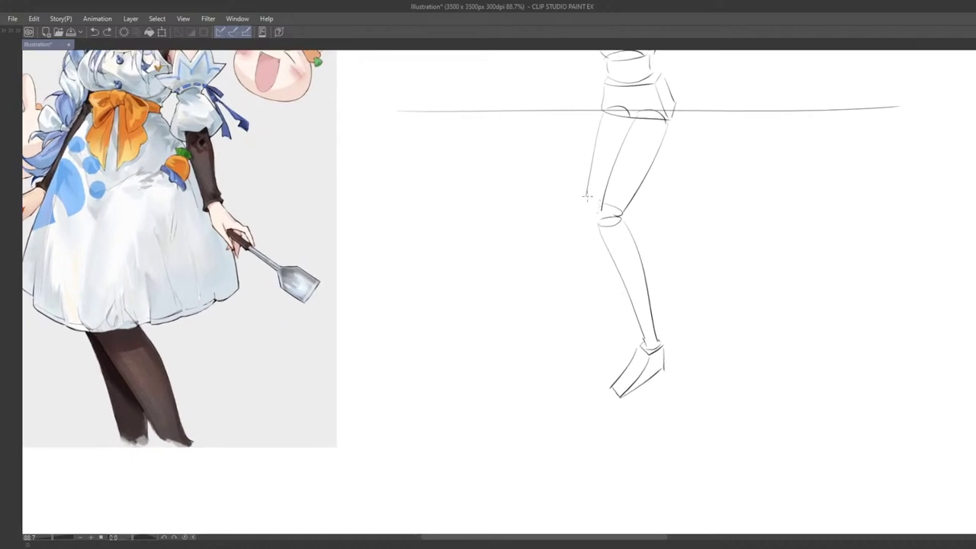
pyautogui.moveTo(587, 197)
pyautogui.mouseDown()
pyautogui.moveTo(633, 208)
pyautogui.moveTo(608, 221)
pyautogui.moveTo(608, 199)
pyautogui.moveTo(639, 245)
pyautogui.moveTo(647, 234)
pyautogui.moveTo(642, 207)
pyautogui.moveTo(643, 257)
pyautogui.mouseUp()
pyautogui.hotkey('ctrl', 'z')
pyautogui.hotkey('ctrl', 'z')
pyautogui.hotkey('ctrl', 'z')
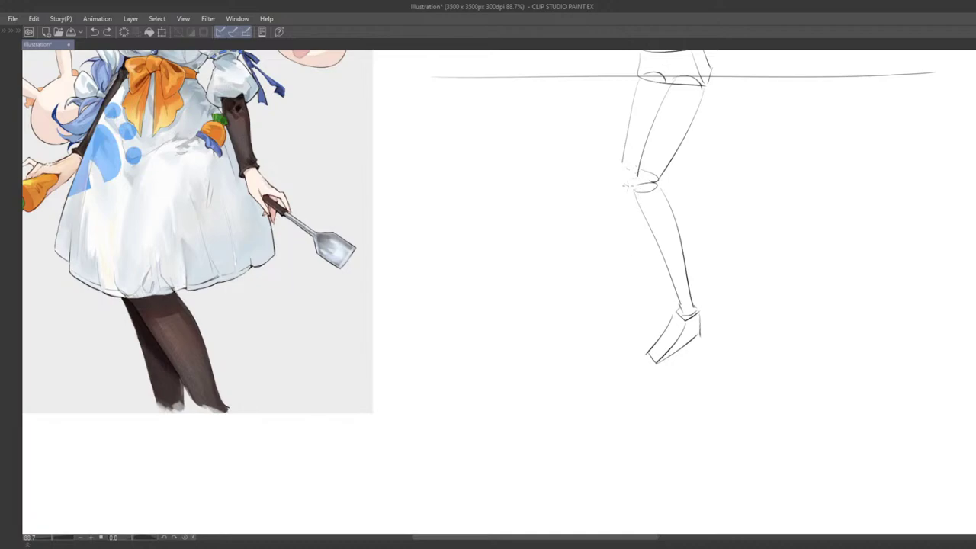
pyautogui.moveTo(633, 185); pyautogui.dragTo(652, 183)
pyautogui.moveTo(651, 197)
pyautogui.mouseDown()
pyautogui.moveTo(641, 188)
pyautogui.moveTo(643, 239)
pyautogui.moveTo(660, 242)
pyautogui.mouseUp()
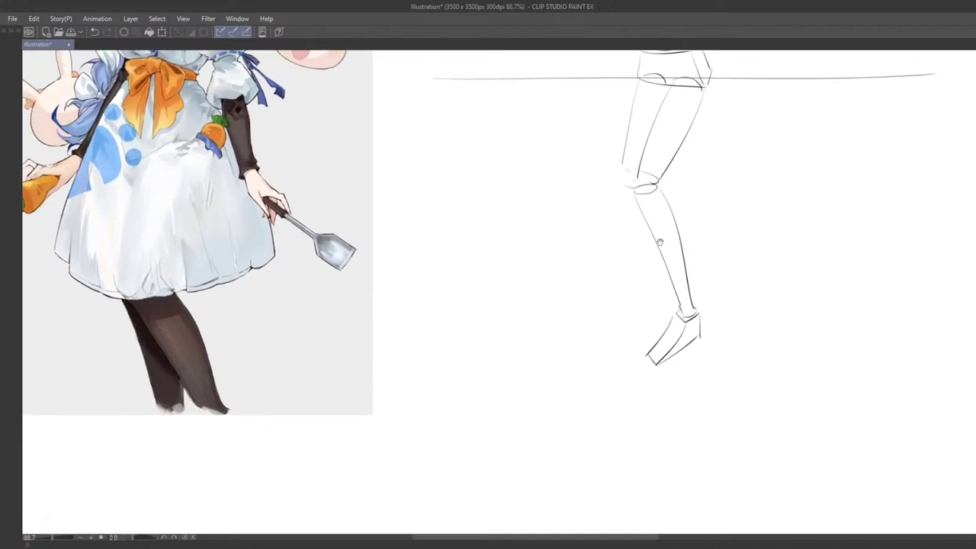
# - Draw the far lower leg running down-right from its knee behind the near leg, redoing the shin line until it fits
pyautogui.hotkey('ctrl', 'z')
pyautogui.moveTo(627, 184)
pyautogui.mouseDown()
pyautogui.moveTo(638, 187)
pyautogui.moveTo(651, 278)
pyautogui.mouseUp()
pyautogui.hotkey('ctrl', 'z')
pyautogui.moveTo(627, 190)
pyautogui.mouseDown()
pyautogui.moveTo(654, 286)
pyautogui.moveTo(667, 287)
pyautogui.moveTo(664, 280)
pyautogui.mouseUp()
pyautogui.hotkey('ctrl', 'z')
pyautogui.hotkey('ctrl', 'z')
pyautogui.hotkey('ctrl', 'z')
pyautogui.hotkey('ctrl', 'z')
# - Sketch the far leg's ankle and the two long side lines of its foot, redoing the inner side line
pyautogui.scroll(-5, 662, 281)
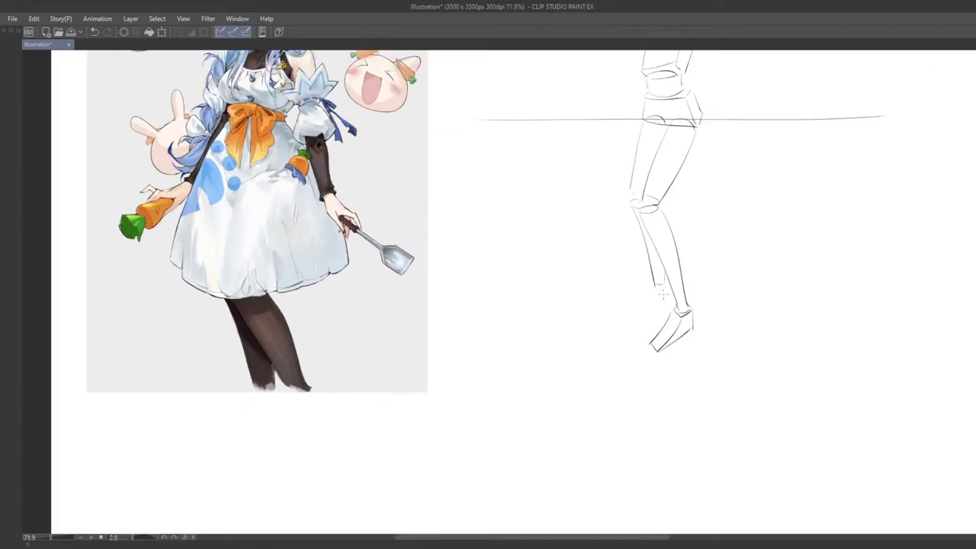
pyautogui.moveTo(687, 243)
pyautogui.mouseDown()
pyautogui.moveTo(686, 285)
pyautogui.moveTo(702, 265)
pyautogui.mouseUp()
pyautogui.scroll(2, 698, 256)
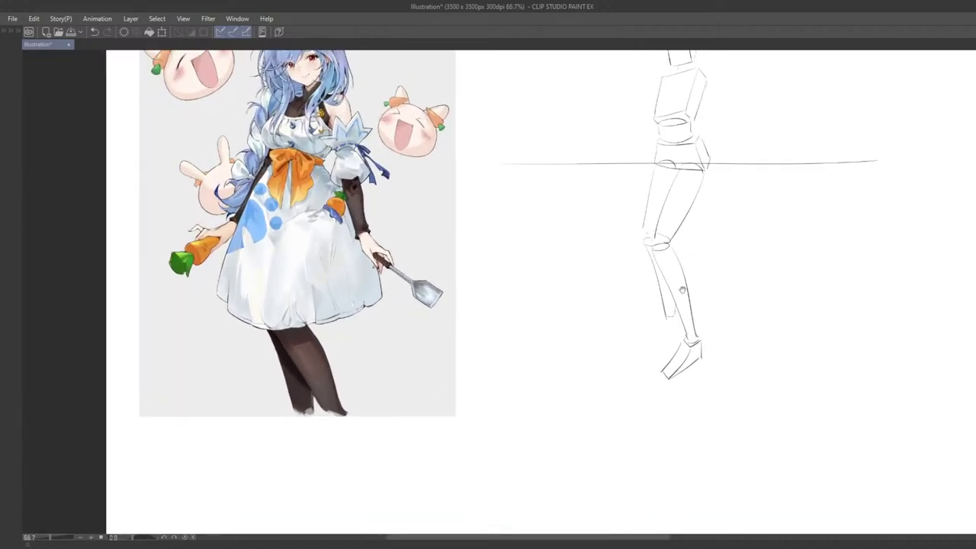
pyautogui.moveTo(686, 290)
pyautogui.mouseDown()
pyautogui.moveTo(697, 291)
pyautogui.moveTo(676, 332)
pyautogui.mouseUp()
pyautogui.hotkey('ctrl', 'z')
pyautogui.hotkey('ctrl', 'z')
pyautogui.hotkey('ctrl', 'z')
pyautogui.moveTo(695, 294); pyautogui.dragTo(688, 334)
pyautogui.hotkey('ctrl', 'z')
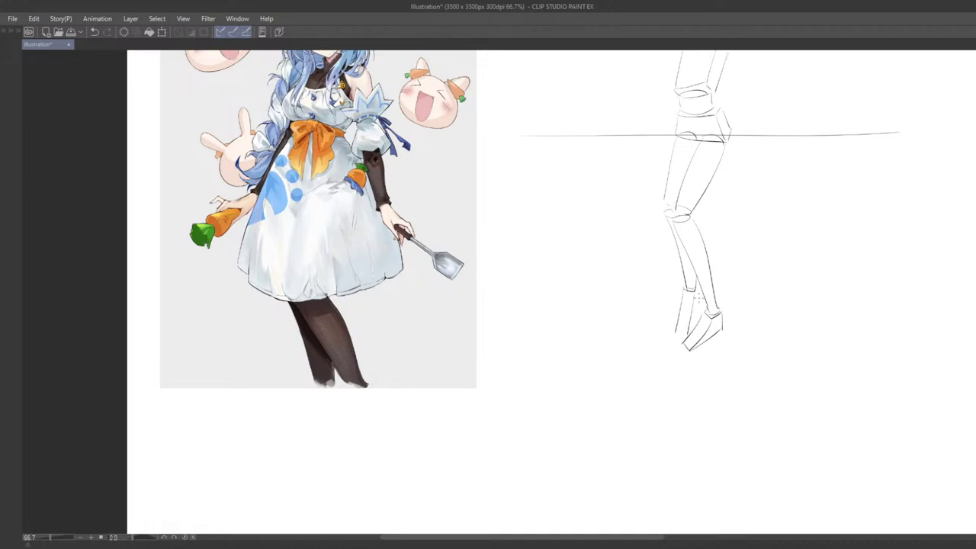
pyautogui.hotkey('ctrl', 'z')
pyautogui.moveTo(700, 291); pyautogui.dragTo(690, 336)
# - Replace the far foot's side lines with ones that slant more down-left, parallel to the near foot
pyautogui.scroll(-4, 676, 311)
pyautogui.moveTo(705, 270)
pyautogui.mouseDown()
pyautogui.moveTo(697, 312)
pyautogui.moveTo(698, 244)
pyautogui.mouseUp()
pyautogui.scroll(3, 695, 275)
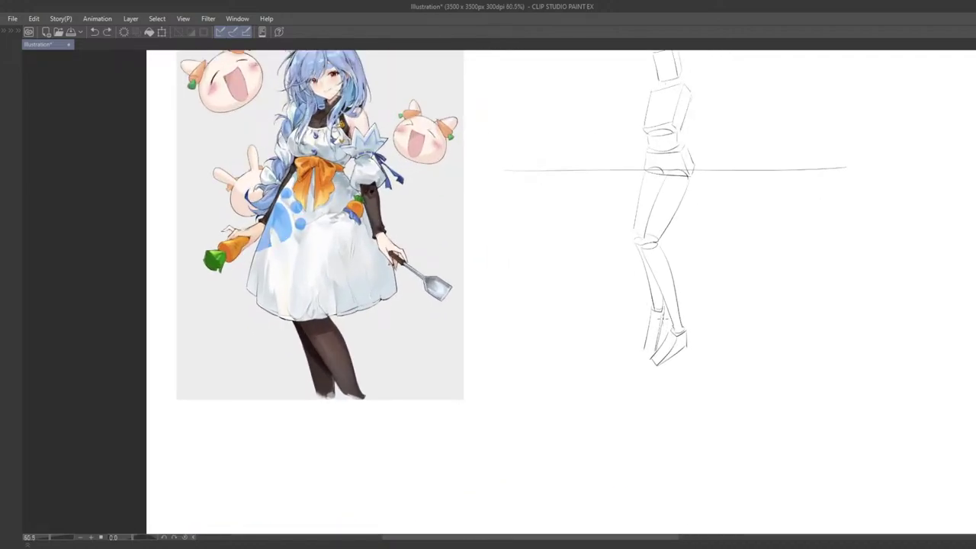
pyautogui.press('e')
pyautogui.moveTo(648, 349)
pyautogui.mouseDown()
pyautogui.moveTo(662, 308)
pyautogui.moveTo(647, 348)
pyautogui.mouseUp()
pyautogui.press('p')
pyautogui.hotkey('ctrl', 'z')
pyautogui.hotkey('ctrl', 'z')
pyautogui.moveTo(658, 314); pyautogui.dragTo(648, 347)
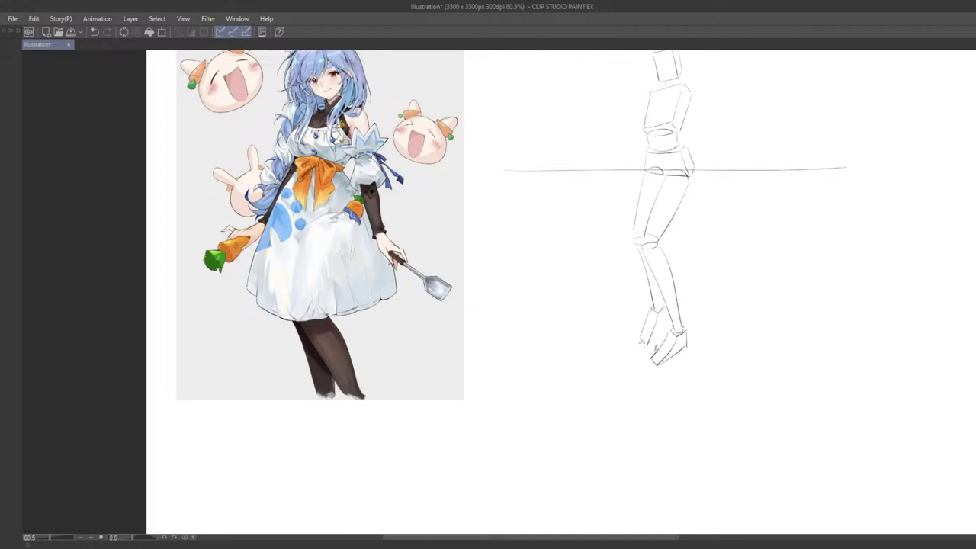
pyautogui.hotkey('ctrl', 'z')
pyautogui.moveTo(658, 312); pyautogui.dragTo(660, 329)
# - Close the far foot block with a short toe edge at its lower end
pyautogui.scroll(-2, 657, 352)
pyautogui.moveTo(699, 294); pyautogui.dragTo(671, 319)
pyautogui.scroll(1, 710, 329)
pyautogui.scroll(1, 722, 326)
pyautogui.scroll(1, 721, 356)
pyautogui.scroll(1, 685, 293)
pyautogui.moveTo(671, 325); pyautogui.dragTo(672, 332)
pyautogui.moveTo(686, 424); pyautogui.dragTo(645, 364)
pyautogui.moveTo(630, 309); pyautogui.dragTo(650, 329)
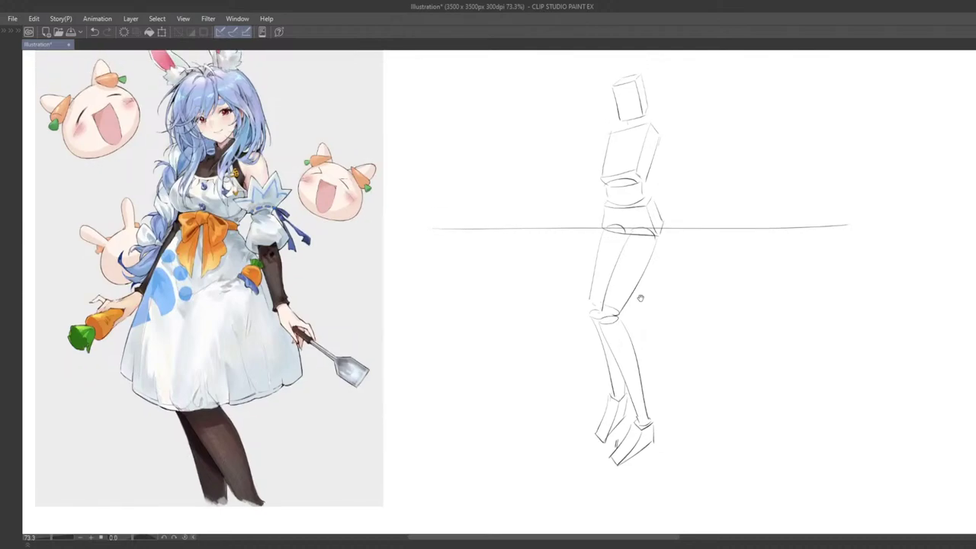
# - Draw the upper arm hanging from the torso's right shoulder with a rounded shoulder cap, redoing the lines until they fit
pyautogui.moveTo(616, 206)
pyautogui.mouseDown()
pyautogui.moveTo(605, 201)
pyautogui.moveTo(603, 220)
pyautogui.mouseUp()
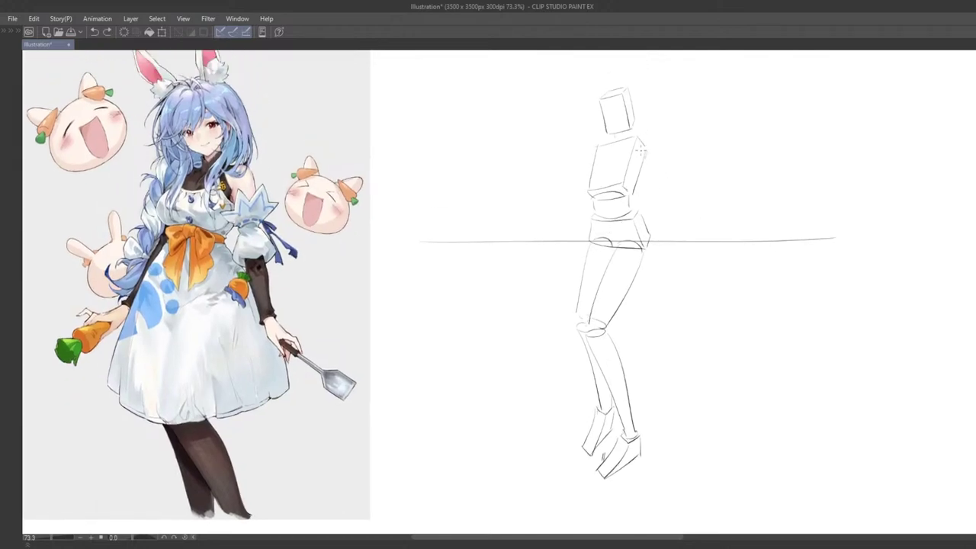
pyautogui.moveTo(644, 145); pyautogui.dragTo(655, 147)
pyautogui.moveTo(646, 171); pyautogui.dragTo(649, 210)
pyautogui.hotkey('ctrl', 'z')
pyautogui.hotkey('ctrl', 'z')
pyautogui.moveTo(646, 153); pyautogui.dragTo(653, 216)
pyautogui.moveTo(655, 148); pyautogui.dragTo(661, 212)
pyautogui.hotkey('ctrl', 'z')
pyautogui.hotkey('ctrl', 'z')
pyautogui.moveTo(646, 153); pyautogui.dragTo(650, 211)
pyautogui.hotkey('ctrl', 'z')
pyautogui.moveTo(642, 156)
pyautogui.mouseDown()
pyautogui.moveTo(650, 203)
pyautogui.moveTo(661, 183)
pyautogui.moveTo(662, 199)
pyautogui.moveTo(635, 214)
pyautogui.moveTo(605, 207)
pyautogui.mouseUp()
pyautogui.hotkey('ctrl', 'z')
pyautogui.hotkey('ctrl', 'z')
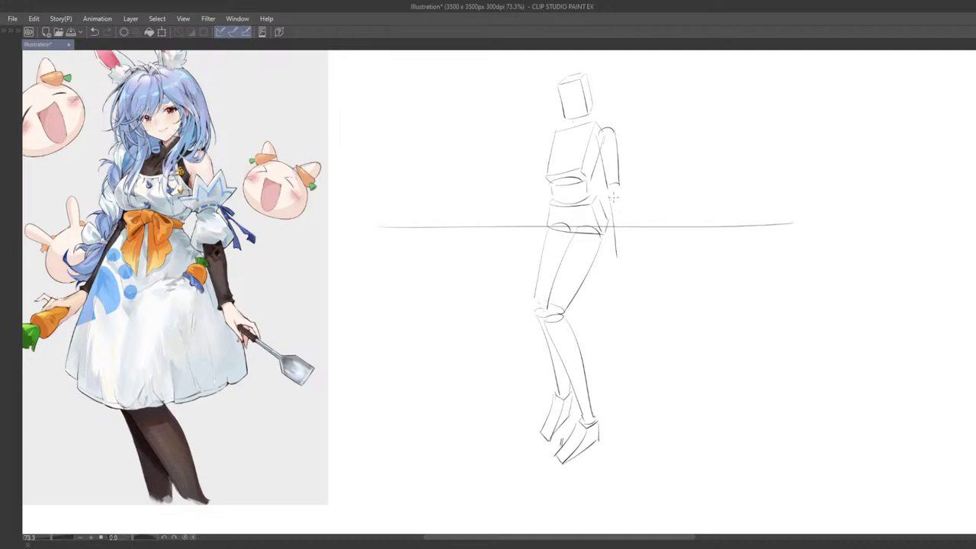
# - Add the elbow curve and sketch the tapering forearm down to the wrist on the figure's right-hand side
pyautogui.hotkey('ctrl', 'z')
pyautogui.moveTo(609, 193); pyautogui.dragTo(620, 193)
pyautogui.hotkey('ctrl', 'z')
pyautogui.hotkey('ctrl', 'z')
pyautogui.moveTo(622, 196)
pyautogui.mouseDown()
pyautogui.moveTo(624, 262)
pyautogui.moveTo(630, 235)
pyautogui.moveTo(629, 250)
pyautogui.mouseUp()
pyautogui.hotkey('ctrl', 'z')
pyautogui.hotkey('ctrl', 'z')
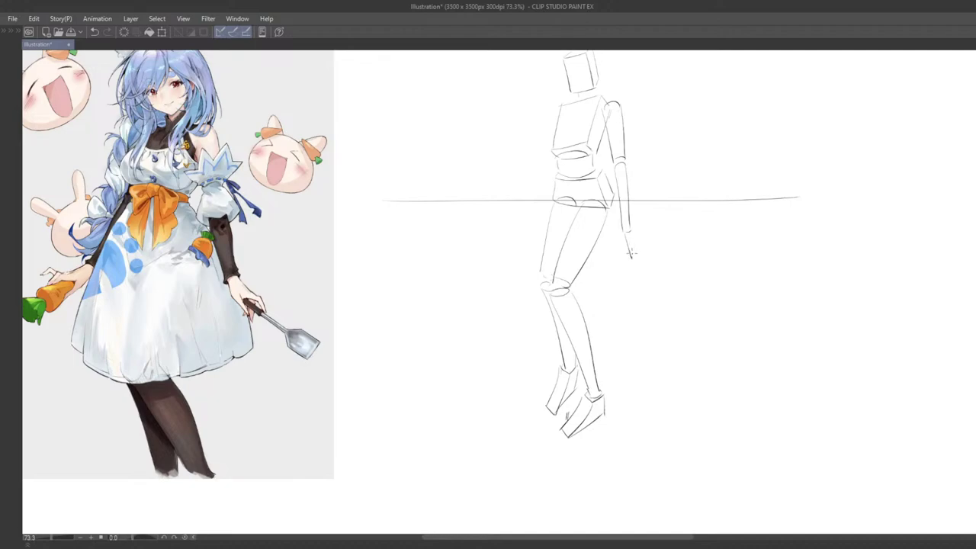
# - Sketch a small palm wedge and pointed finger shape below the right-hand wrist
pyautogui.moveTo(625, 234); pyautogui.dragTo(634, 256)
pyautogui.hotkey('ctrl', 'z')
pyautogui.moveTo(635, 254)
pyautogui.mouseDown()
pyautogui.moveTo(645, 276)
pyautogui.moveTo(641, 267)
pyautogui.moveTo(676, 280)
pyautogui.moveTo(649, 296)
pyautogui.moveTo(666, 308)
pyautogui.mouseUp()
pyautogui.hotkey('ctrl', 'z')
pyautogui.hotkey('ctrl', 'z')
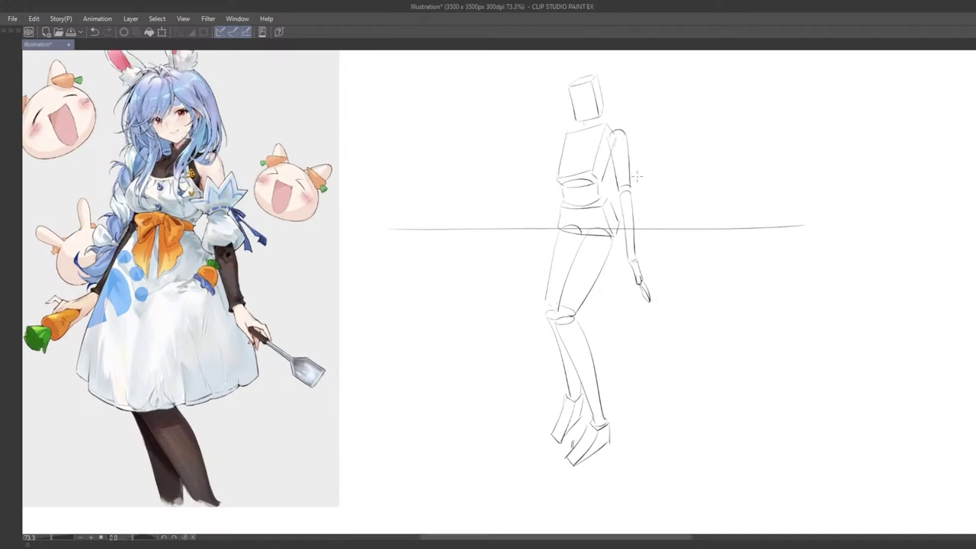
# - Select the fingers of the right-hand side hand, rotate them outward with a transform, and clear the selection
pyautogui.moveTo(661, 272); pyautogui.dragTo(664, 280)
pyautogui.hotkey('ctrl', 't')
pyautogui.moveTo(659, 292)
pyautogui.mouseDown()
pyautogui.moveTo(694, 245)
pyautogui.moveTo(663, 286)
pyautogui.mouseUp()
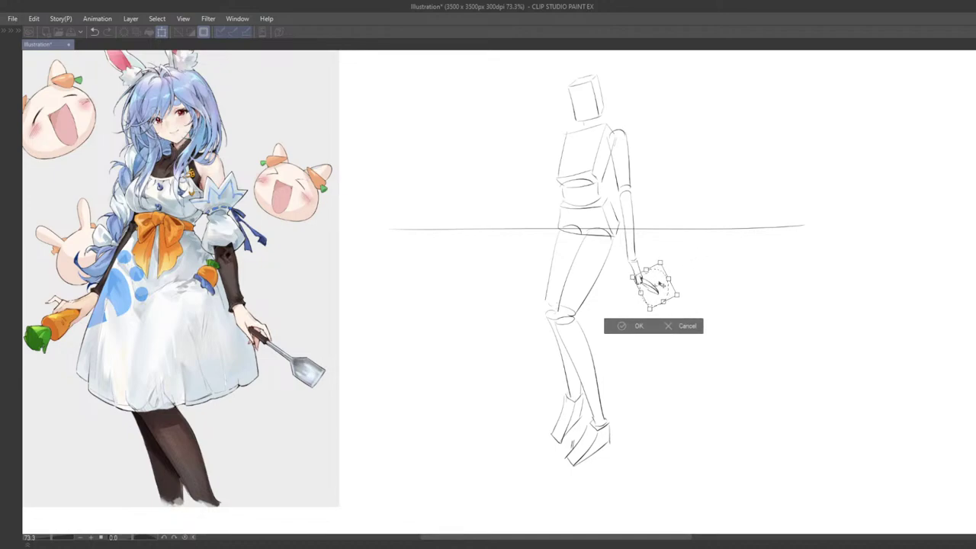
pyautogui.click(624, 326)
pyautogui.hotkey('ctrl', 'd')
# - Draw the partly hidden upper arm along the torso's left edge and end it with a small elbow curve
pyautogui.moveTo(537, 294)
pyautogui.mouseDown()
pyautogui.moveTo(580, 321)
pyautogui.moveTo(587, 311)
pyautogui.mouseUp()
pyautogui.hotkey('ctrl', 'z')
pyautogui.moveTo(615, 162); pyautogui.dragTo(604, 212)
pyautogui.hotkey('ctrl', 'z')
pyautogui.hotkey('ctrl', 'z')
pyautogui.moveTo(613, 160); pyautogui.dragTo(602, 214)
pyautogui.hotkey('ctrl', 'z')
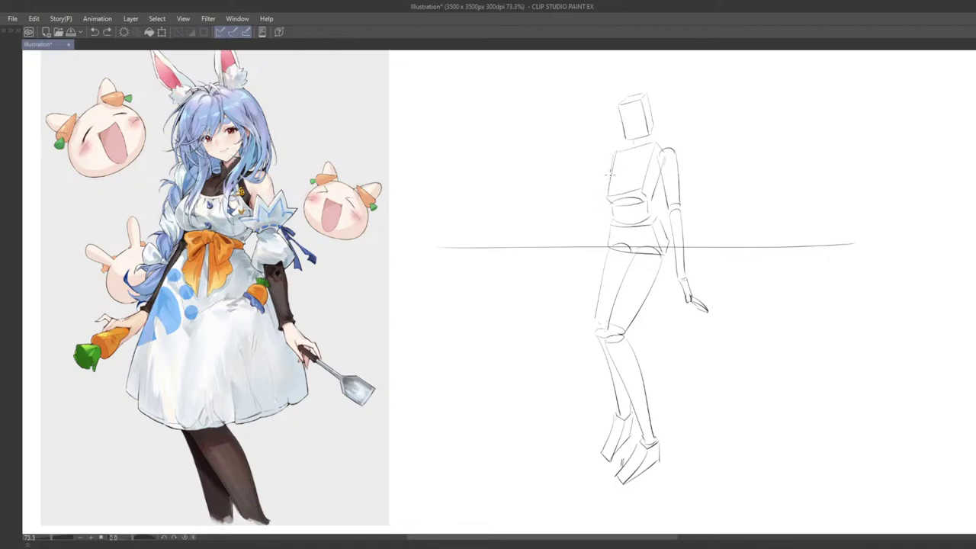
pyautogui.moveTo(614, 157); pyautogui.dragTo(603, 210)
pyautogui.moveTo(603, 265); pyautogui.dragTo(583, 216)
pyautogui.moveTo(602, 270)
pyautogui.mouseDown()
pyautogui.moveTo(598, 309)
pyautogui.moveTo(594, 277)
pyautogui.mouseUp()
pyautogui.moveTo(558, 233); pyautogui.dragTo(561, 244)
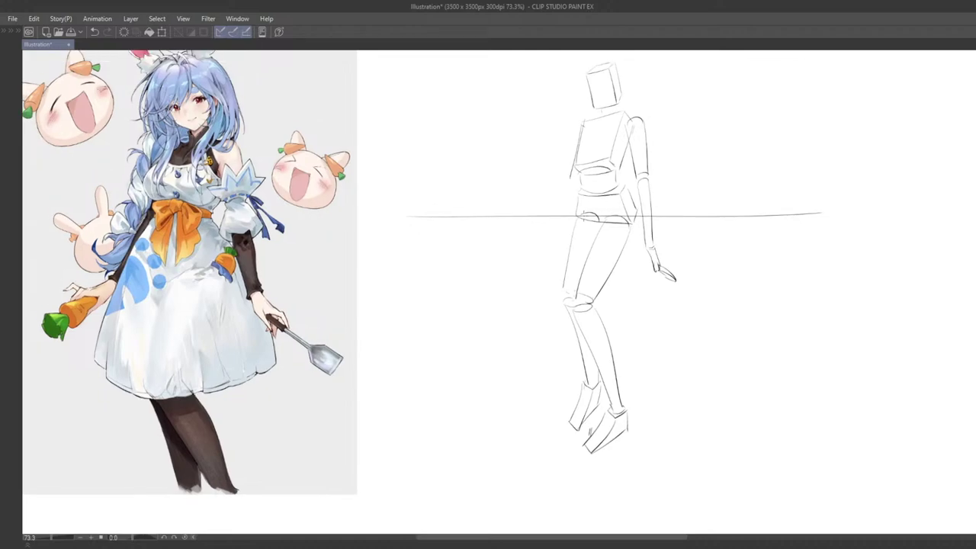
pyautogui.moveTo(571, 183)
pyautogui.mouseDown()
pyautogui.moveTo(538, 202)
pyautogui.moveTo(629, 224)
pyautogui.moveTo(582, 232)
pyautogui.moveTo(581, 178)
pyautogui.mouseUp()
pyautogui.moveTo(579, 228)
pyautogui.mouseDown()
pyautogui.moveTo(563, 314)
pyautogui.moveTo(605, 209)
pyautogui.moveTo(582, 312)
pyautogui.moveTo(588, 240)
pyautogui.moveTo(654, 288)
pyautogui.moveTo(648, 160)
pyautogui.mouseUp()
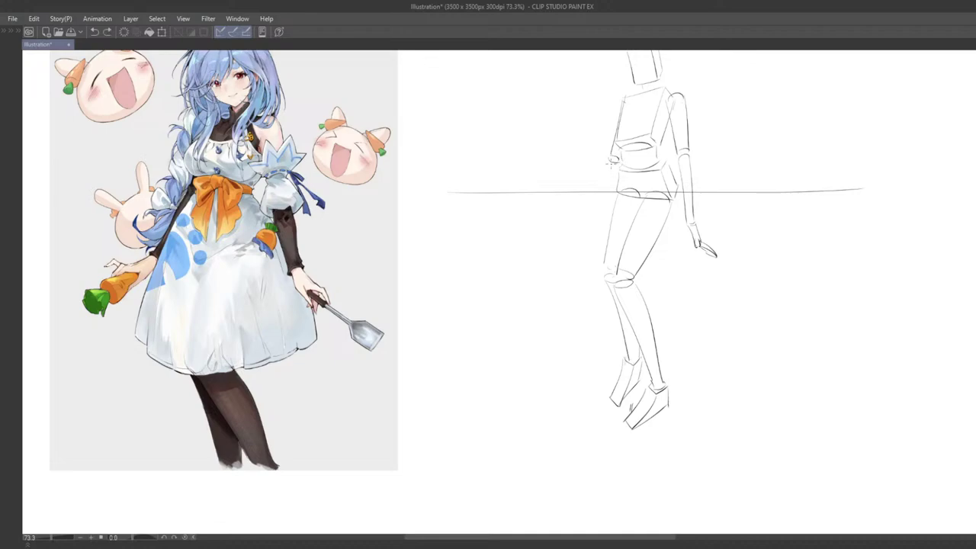
# - Sketch the left-hand side forearm slanting down-left from the elbow, redoing its inner line until it fits
pyautogui.moveTo(610, 162); pyautogui.dragTo(598, 218)
pyautogui.moveTo(617, 166); pyautogui.dragTo(609, 213)
pyautogui.hotkey('ctrl', 'z')
pyautogui.moveTo(618, 172); pyautogui.dragTo(610, 212)
pyautogui.hotkey('ctrl', 'z')
pyautogui.moveTo(620, 172); pyautogui.dragTo(609, 216)
pyautogui.hotkey('ctrl', 'z')
# - Sketch the palm and curled fingers of the left-hand side hand, reaching outward from the wrist
pyautogui.hotkey('ctrl', '-')
pyautogui.moveTo(294, 67)
pyautogui.mouseDown()
pyautogui.moveTo(326, 77)
pyautogui.moveTo(335, 122)
pyautogui.mouseUp()
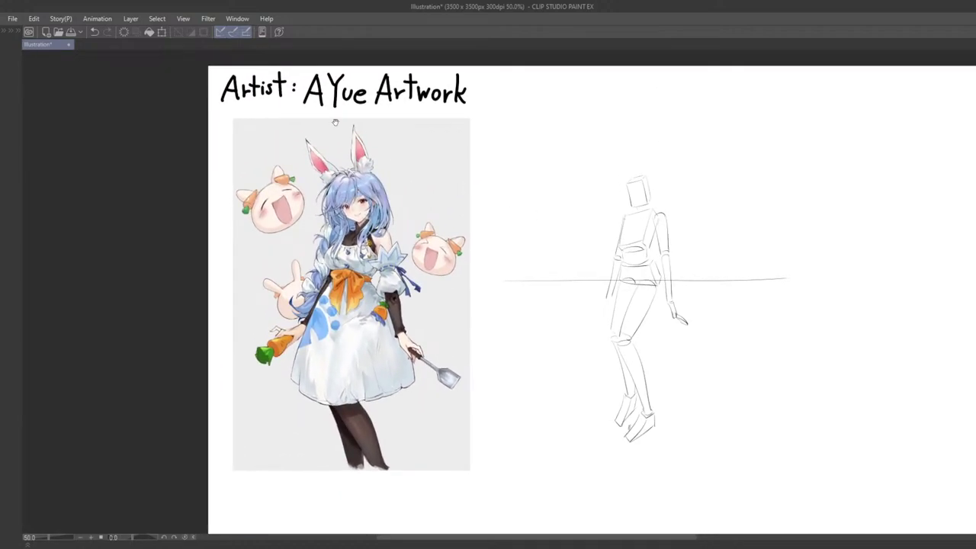
pyautogui.moveTo(545, 331)
pyautogui.mouseDown()
pyautogui.moveTo(534, 252)
pyautogui.moveTo(531, 274)
pyautogui.moveTo(593, 254)
pyautogui.moveTo(586, 245)
pyautogui.mouseUp()
pyautogui.scroll(3, 556, 290)
pyautogui.scroll(1, 643, 228)
pyautogui.moveTo(643, 229); pyautogui.dragTo(643, 291)
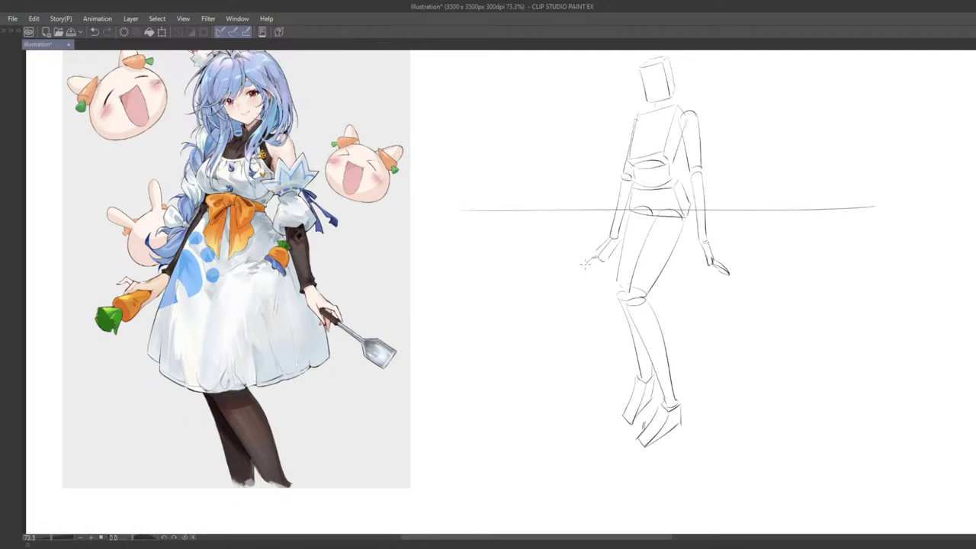
pyautogui.hotkey('ctrl', 'z')
pyautogui.moveTo(607, 267); pyautogui.dragTo(601, 261)
pyautogui.moveTo(633, 270); pyautogui.dragTo(604, 285)
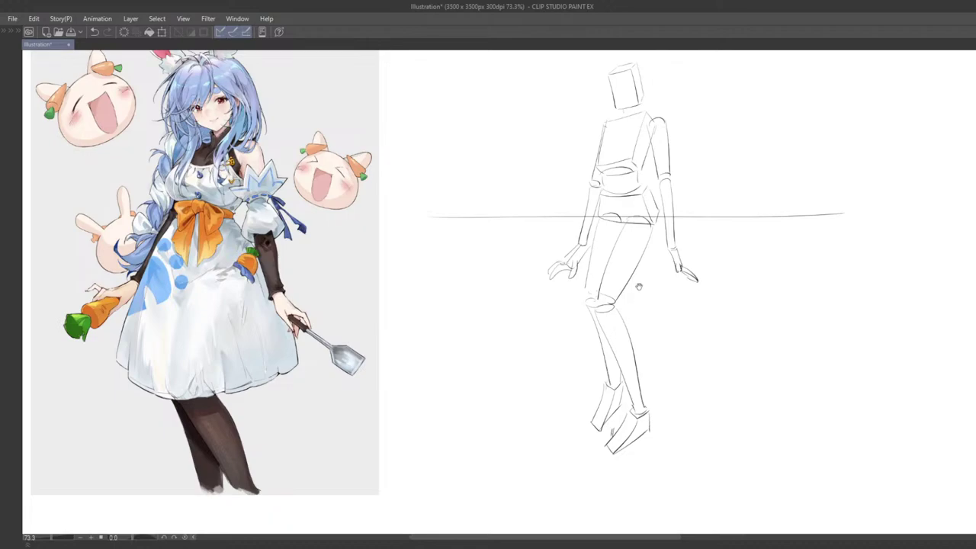
pyautogui.moveTo(619, 241)
pyautogui.mouseDown()
pyautogui.moveTo(608, 275)
pyautogui.moveTo(572, 256)
pyautogui.moveTo(561, 410)
pyautogui.moveTo(611, 282)
pyautogui.moveTo(550, 278)
pyautogui.mouseUp()
# - Redraw the thumb of the left-hand side hand as a short curved shape beneath the palm
pyautogui.hotkey('ctrl', 'z')
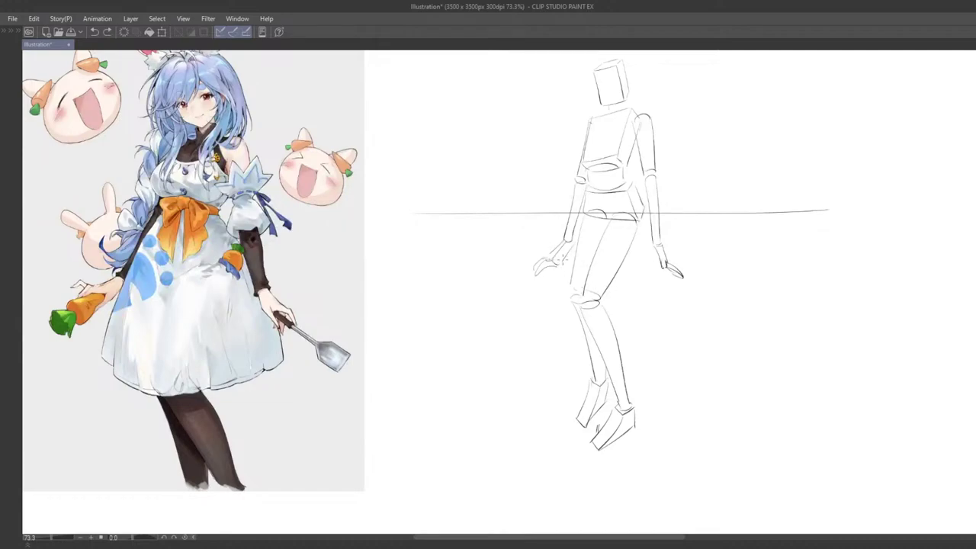
pyautogui.scroll(-2, 561, 263)
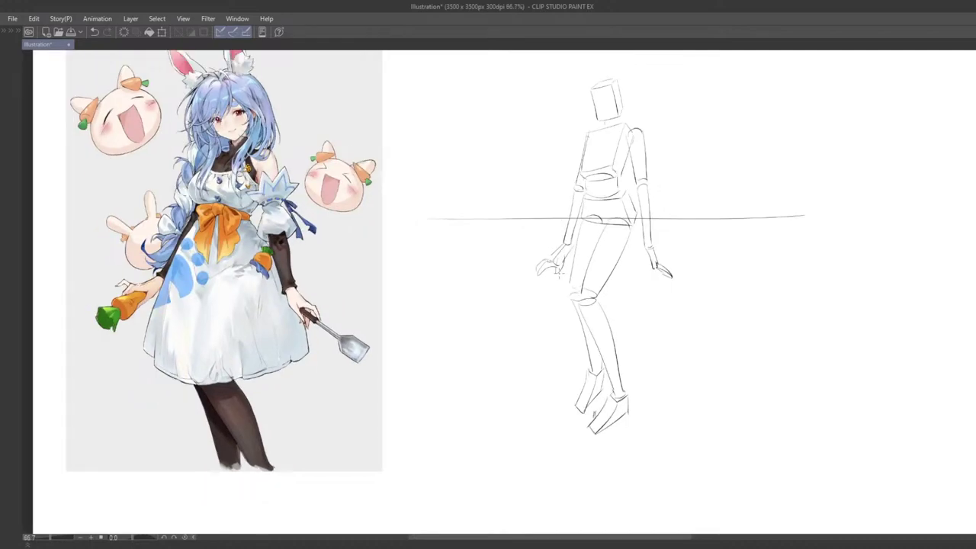
pyautogui.scroll(2, 561, 263)
pyautogui.hotkey('ctrl', 'z')
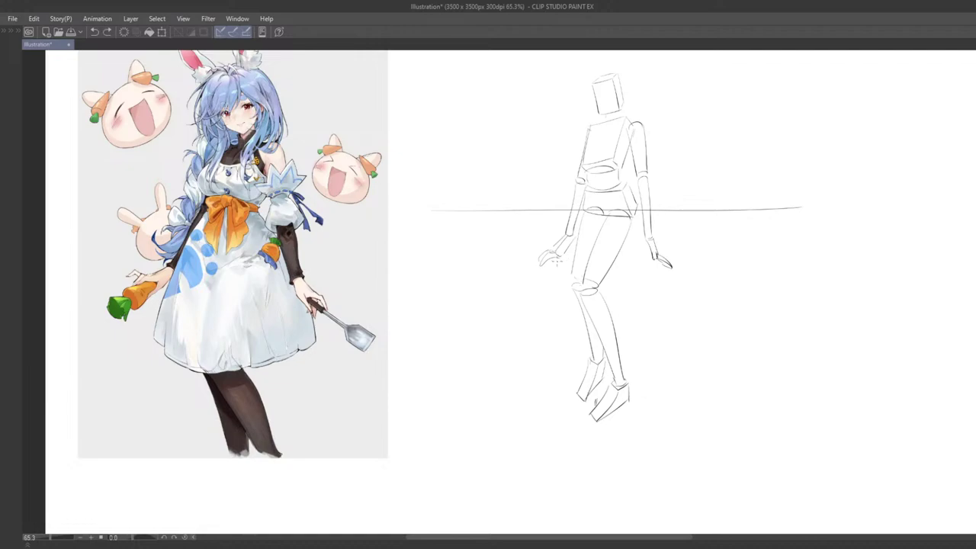
pyautogui.moveTo(589, 295); pyautogui.dragTo(565, 279)
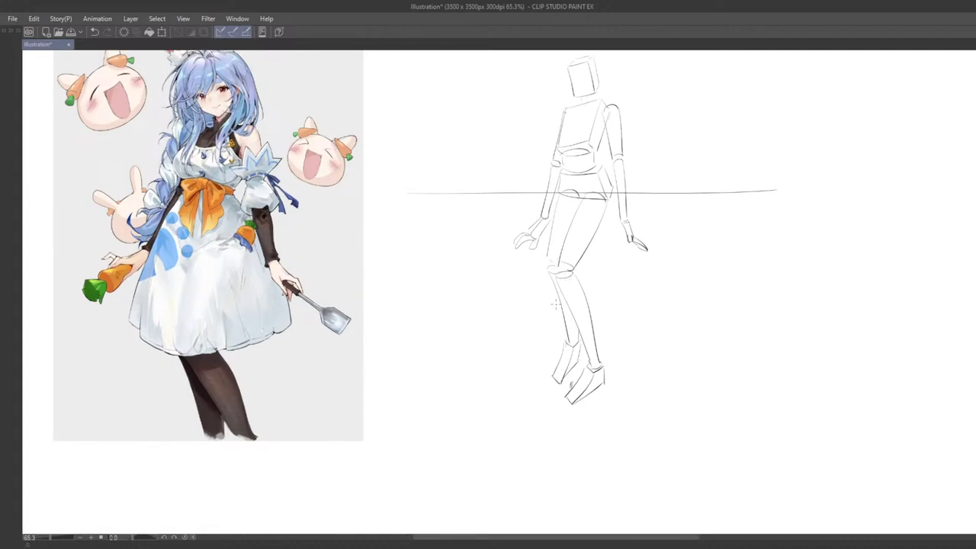
pyautogui.moveTo(567, 272); pyautogui.dragTo(556, 341)
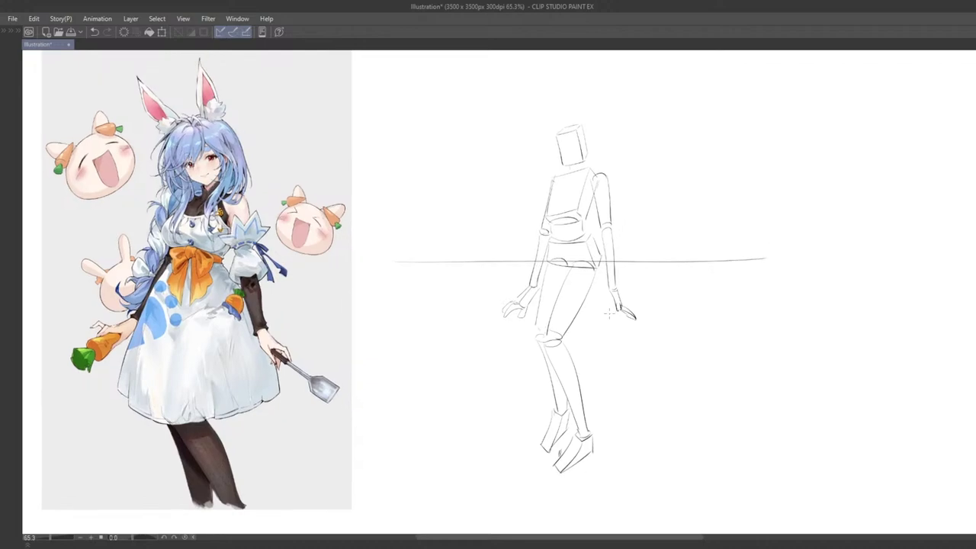
# - Move the figure sketch onto the reference character and lower the pic folder's opacity to 45%, keeping the sketch layer active
pyautogui.scroll(-2, 607, 311)
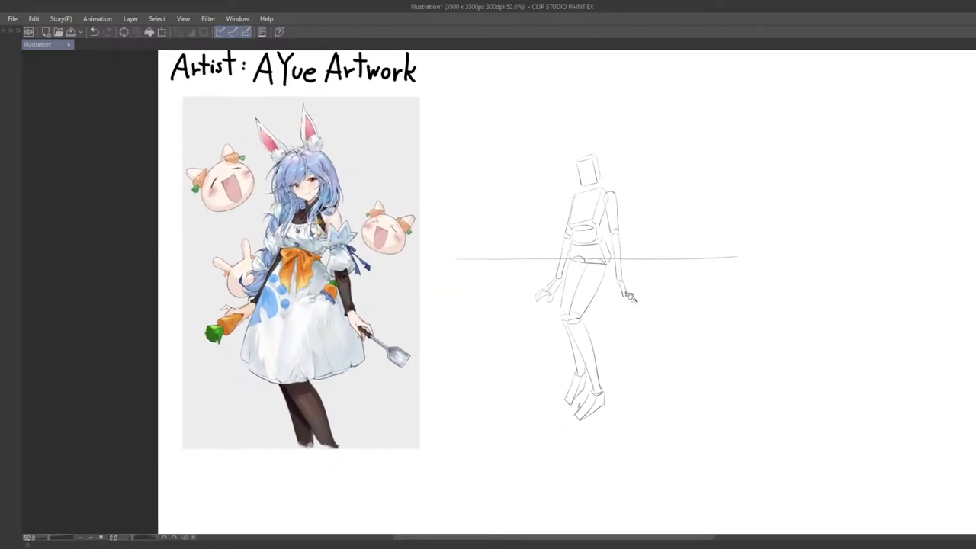
pyautogui.moveTo(600, 274)
pyautogui.mouseDown()
pyautogui.moveTo(329, 317)
pyautogui.moveTo(314, 289)
pyautogui.mouseUp()
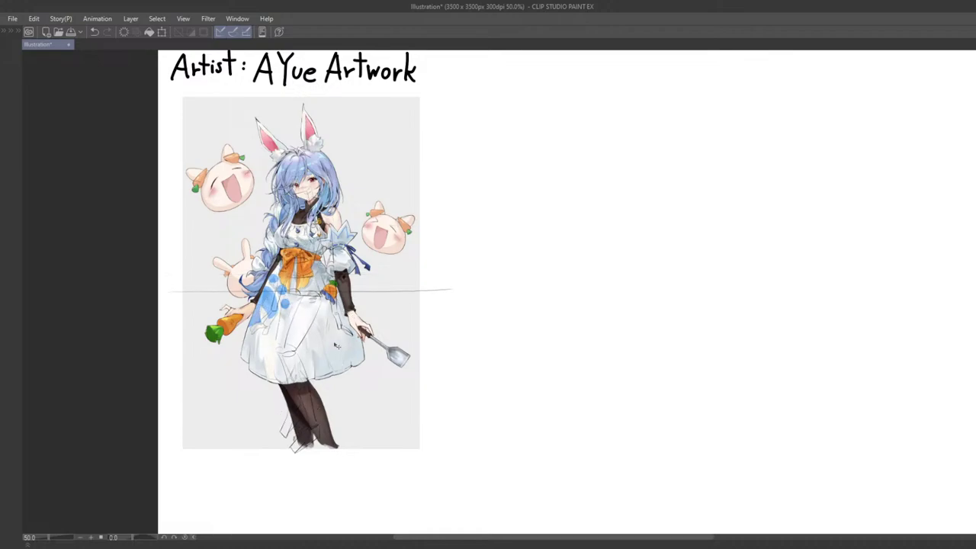
pyautogui.press('Tab')
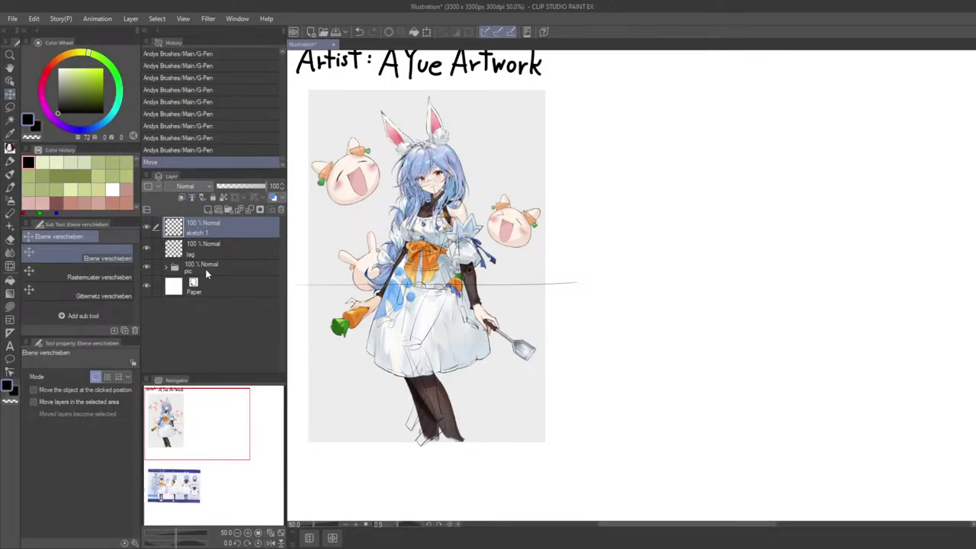
pyautogui.click(205, 267)
pyautogui.moveTo(263, 185); pyautogui.dragTo(240, 186)
pyautogui.click(221, 227)
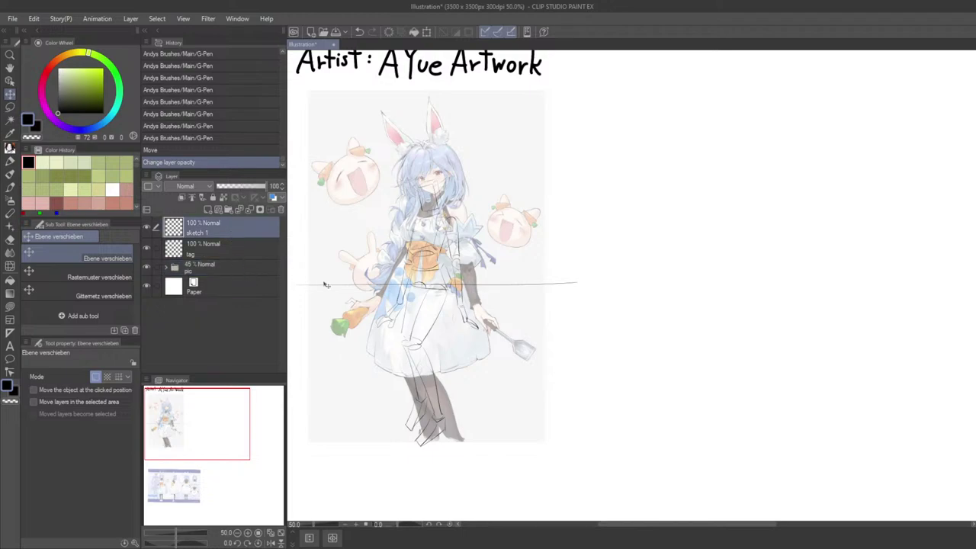
# - Scale the sketch uniformly to 141% and align its body with the faded reference character
pyautogui.hotkey('ctrl', 't')
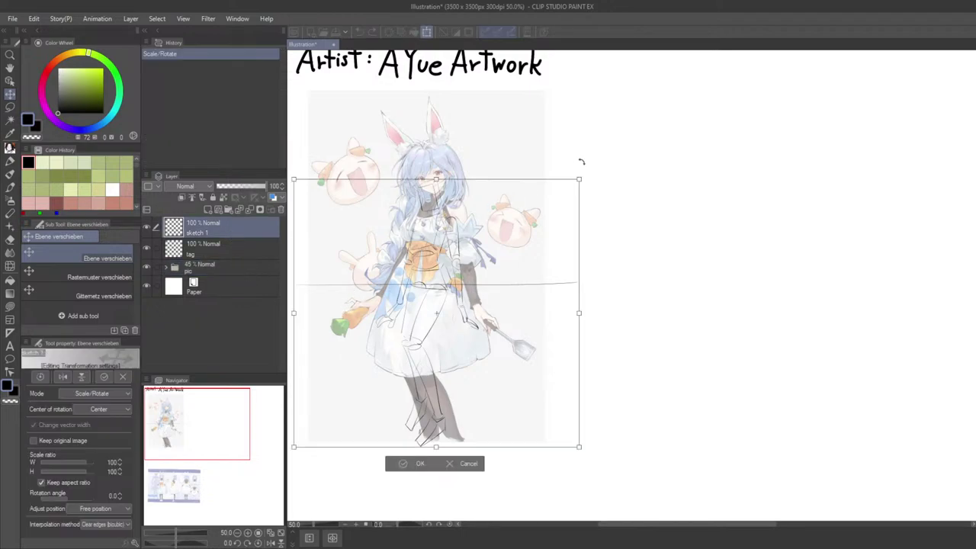
pyautogui.moveTo(582, 161)
pyautogui.mouseDown()
pyautogui.moveTo(633, 137)
pyautogui.moveTo(640, 152)
pyautogui.moveTo(566, 211)
pyautogui.moveTo(584, 231)
pyautogui.moveTo(575, 244)
pyautogui.moveTo(603, 225)
pyautogui.mouseUp()
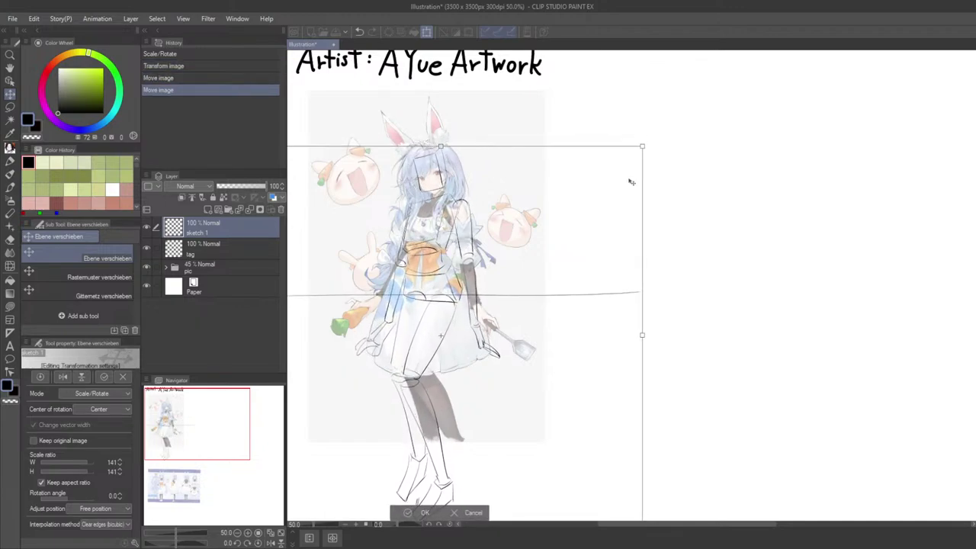
pyautogui.moveTo(632, 183)
pyautogui.mouseDown()
pyautogui.moveTo(599, 211)
pyautogui.moveTo(580, 256)
pyautogui.mouseUp()
pyautogui.scroll(-2, 572, 266)
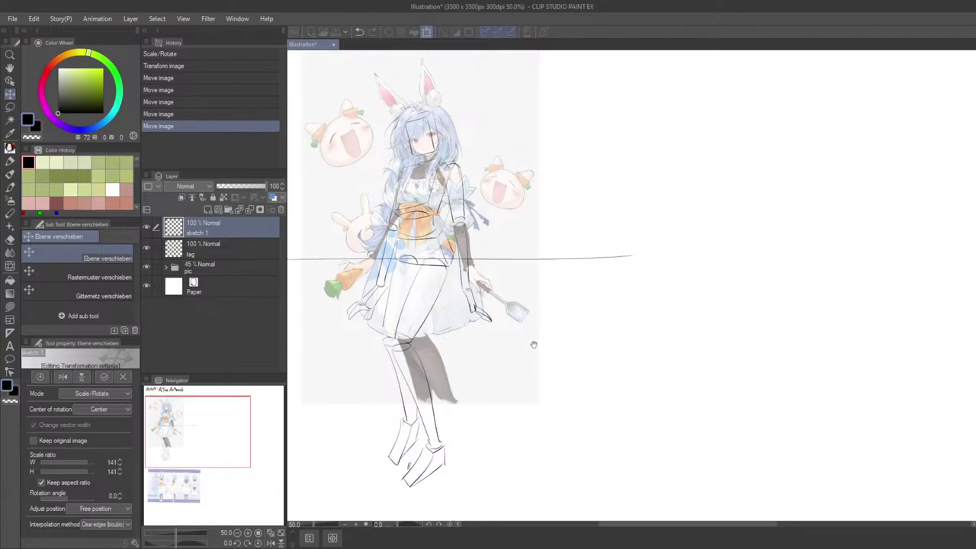
pyautogui.moveTo(520, 399); pyautogui.dragTo(557, 387)
pyautogui.scroll(-1, 557, 387)
pyautogui.click(418, 494)
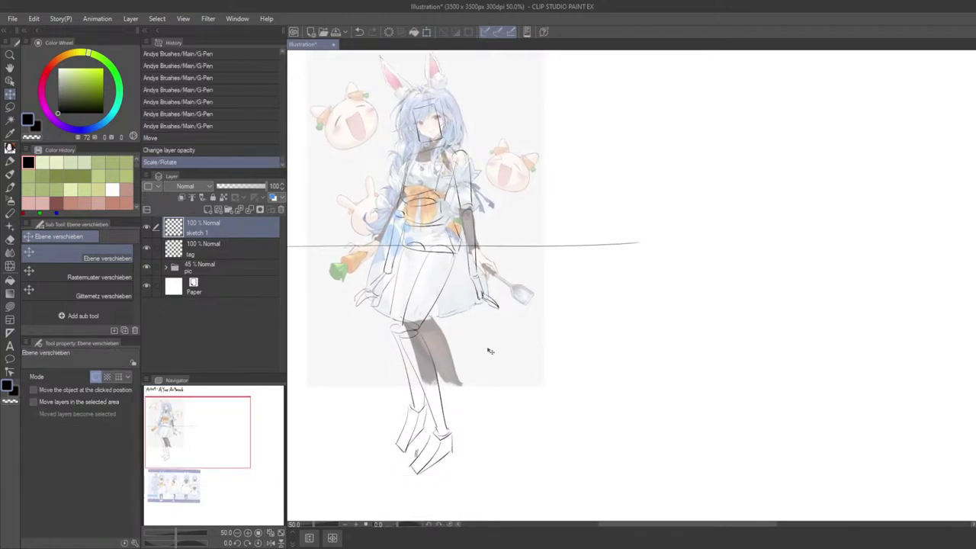
# - Move the enlarged figure sketch back onto the blank canvas beside the reference
pyautogui.moveTo(493, 325); pyautogui.dragTo(806, 299)
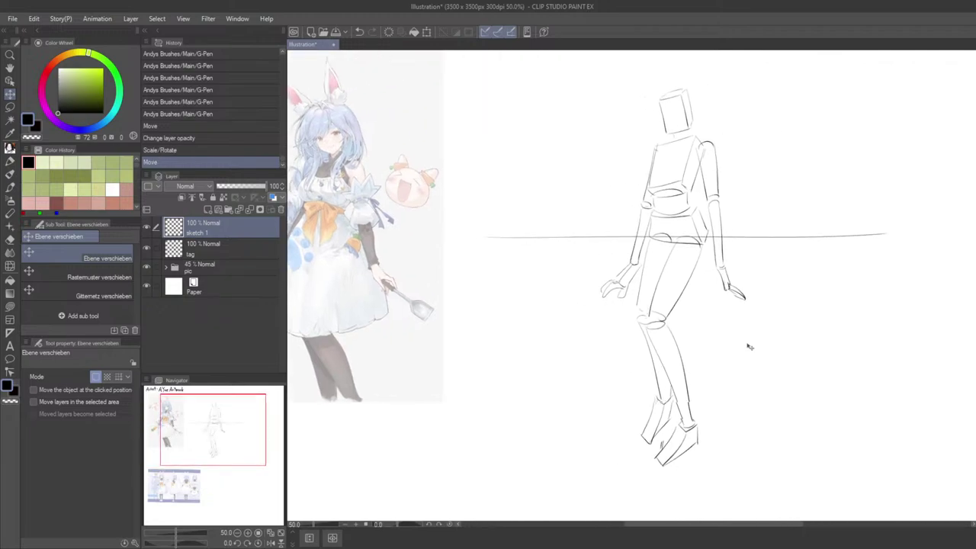
pyautogui.press('Tab')
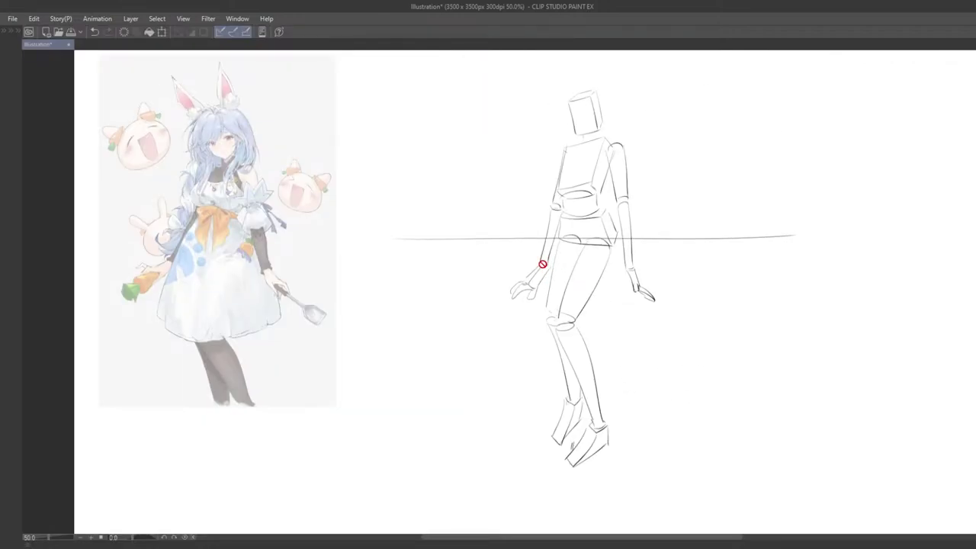
pyautogui.press('Tab')
pyautogui.click(265, 228)
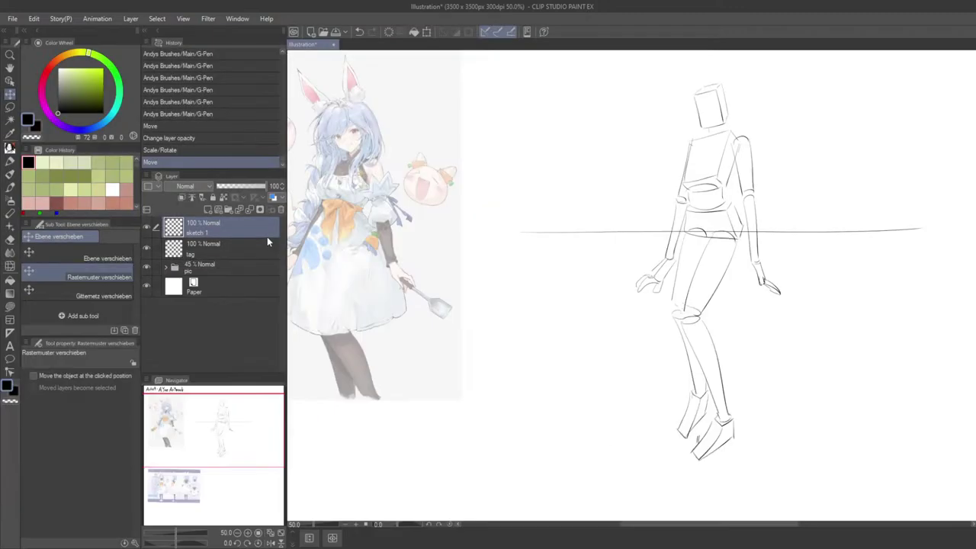
pyautogui.click(85, 254)
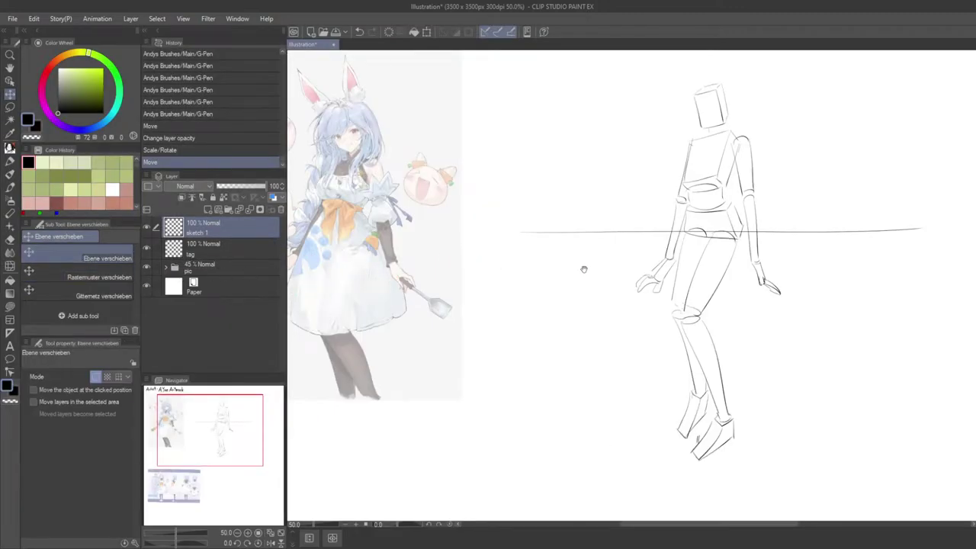
pyautogui.moveTo(584, 270); pyautogui.dragTo(517, 276)
# - Lasso the right-hand side arm, shrink it, reattach it at the shoulder and clear the selection
pyautogui.press('m')
pyautogui.press('Tab')
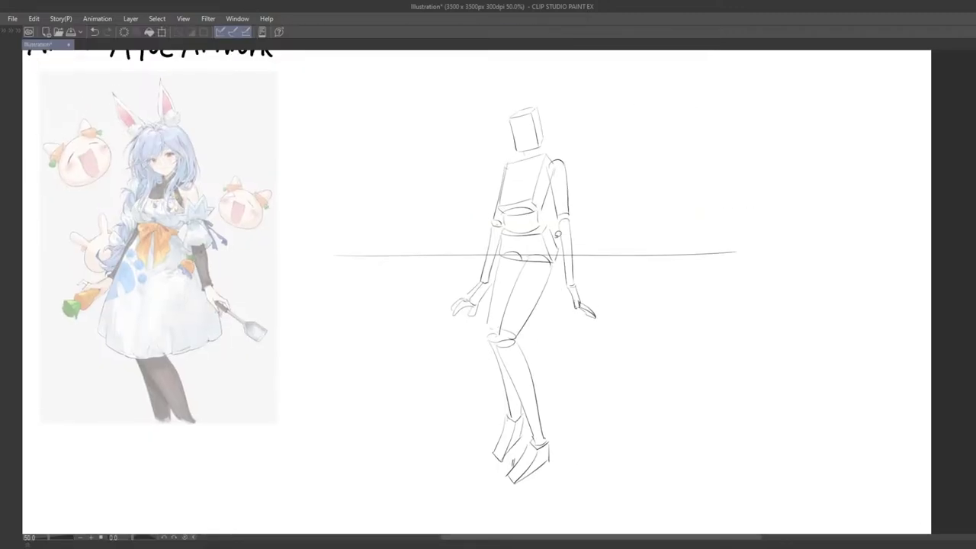
pyautogui.moveTo(547, 164); pyautogui.dragTo(563, 264)
pyautogui.hotkey('ctrl', 'z')
pyautogui.moveTo(546, 164)
pyautogui.mouseDown()
pyautogui.moveTo(565, 271)
pyautogui.moveTo(609, 287)
pyautogui.moveTo(578, 167)
pyautogui.moveTo(562, 185)
pyautogui.mouseUp()
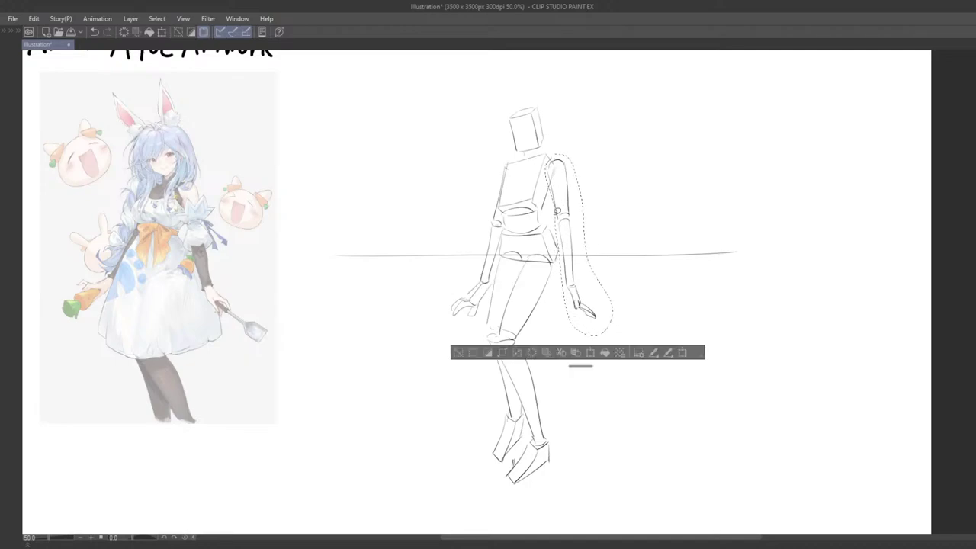
pyautogui.hotkey('ctrl', 't')
pyautogui.moveTo(612, 155); pyautogui.dragTo(600, 189)
pyautogui.moveTo(585, 228); pyautogui.dragTo(585, 202)
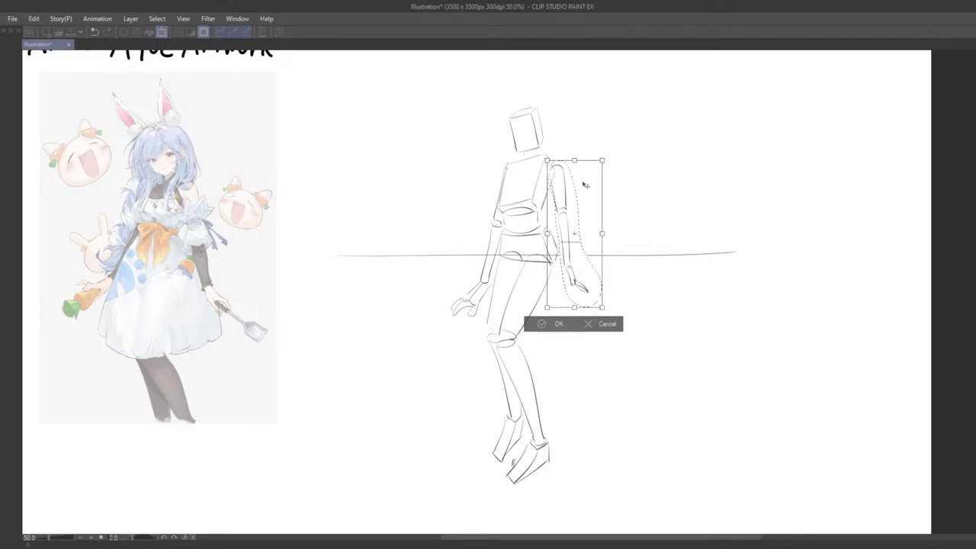
pyautogui.click(541, 324)
pyautogui.click(463, 325)
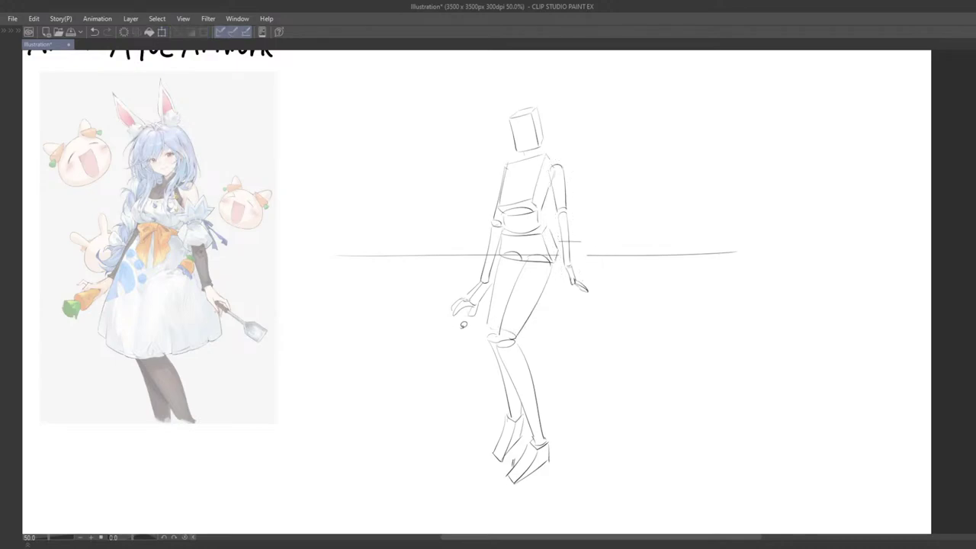
# - Lasso the left-hand side arm, shrink it, tilt it slightly and fit it back against the torso
pyautogui.moveTo(485, 319); pyautogui.dragTo(506, 321)
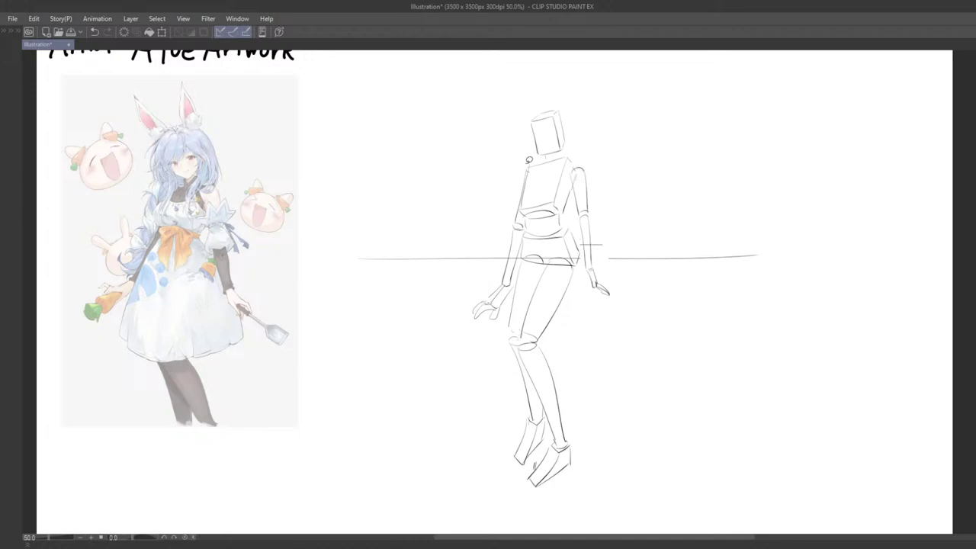
pyautogui.moveTo(473, 288)
pyautogui.mouseDown()
pyautogui.moveTo(476, 333)
pyautogui.moveTo(494, 322)
pyautogui.mouseUp()
pyautogui.moveTo(531, 159)
pyautogui.mouseDown()
pyautogui.moveTo(515, 172)
pyautogui.moveTo(488, 332)
pyautogui.mouseUp()
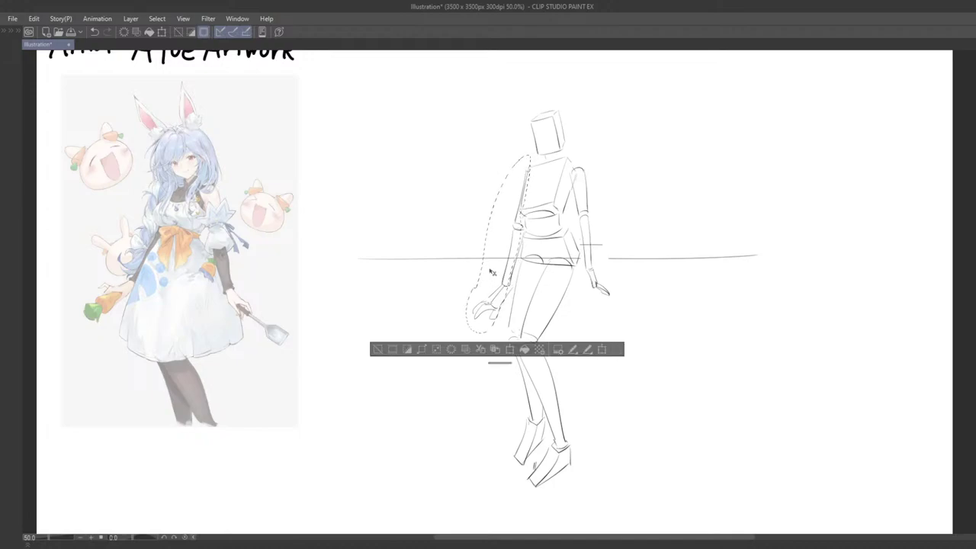
pyautogui.hotkey('ctrl', 't')
pyautogui.moveTo(531, 156); pyautogui.dragTo(519, 185)
pyautogui.moveTo(503, 232)
pyautogui.mouseDown()
pyautogui.moveTo(512, 201)
pyautogui.moveTo(513, 241)
pyautogui.mouseUp()
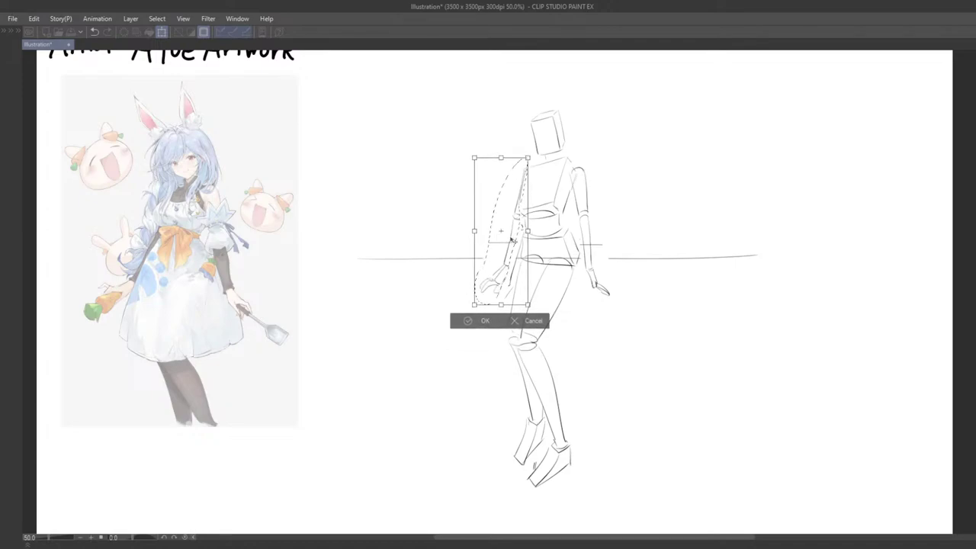
pyautogui.moveTo(546, 154); pyautogui.dragTo(521, 185)
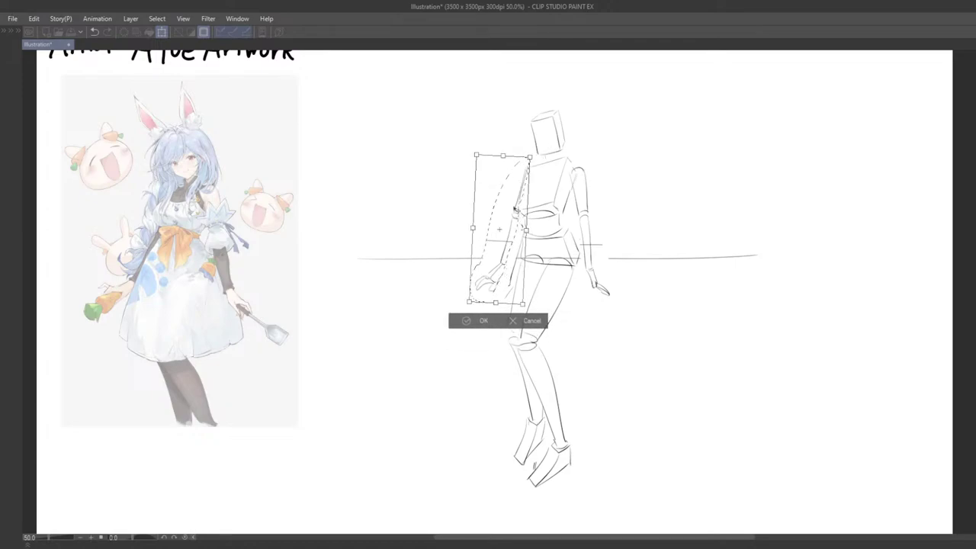
pyautogui.moveTo(502, 217); pyautogui.dragTo(514, 253)
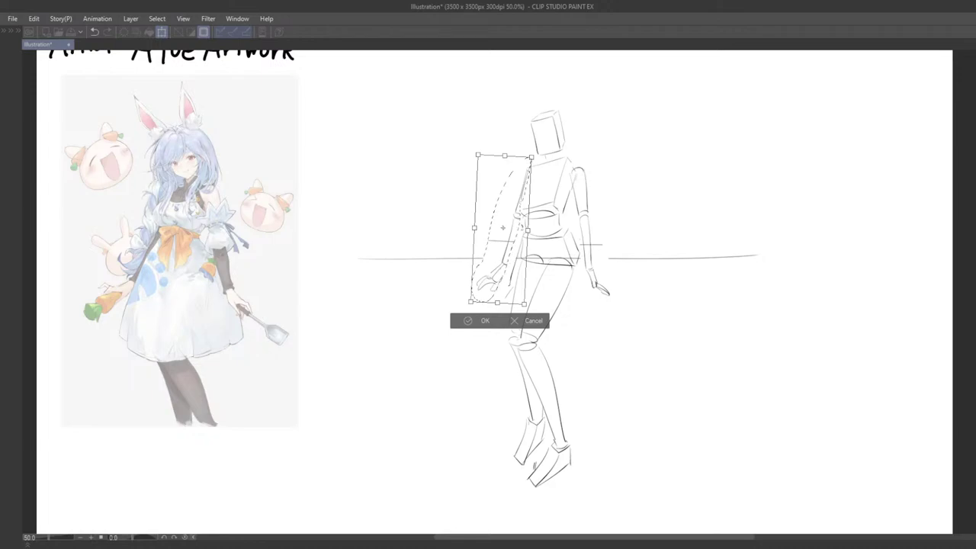
pyautogui.moveTo(515, 218); pyautogui.dragTo(497, 269)
pyautogui.click(461, 324)
pyautogui.click(380, 324)
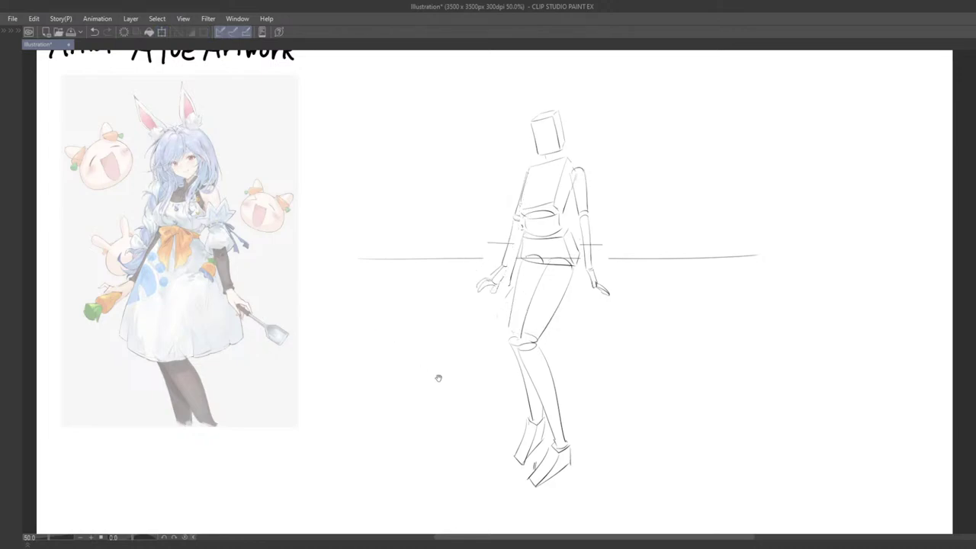
# - Lasso both legs from the hips down, shrink them and rotate them slightly beneath the pelvis
pyautogui.moveTo(437, 375); pyautogui.dragTo(402, 321)
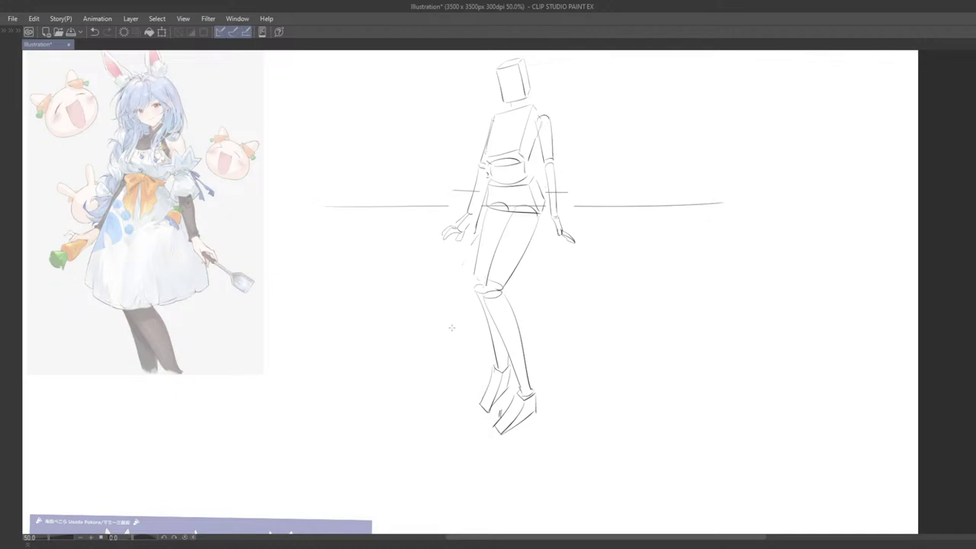
pyautogui.press('Tab')
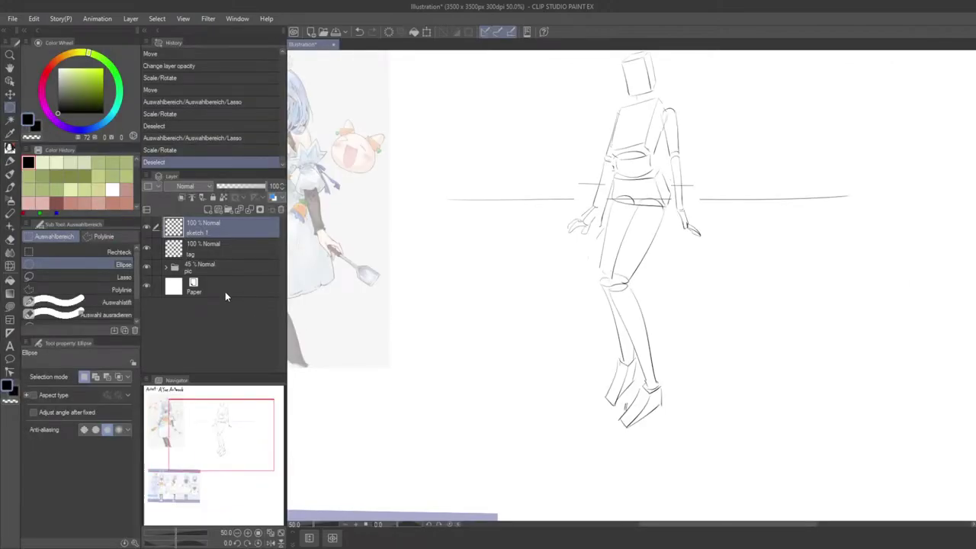
pyautogui.click(118, 276)
pyautogui.press('Tab')
pyautogui.moveTo(626, 292); pyautogui.dragTo(615, 288)
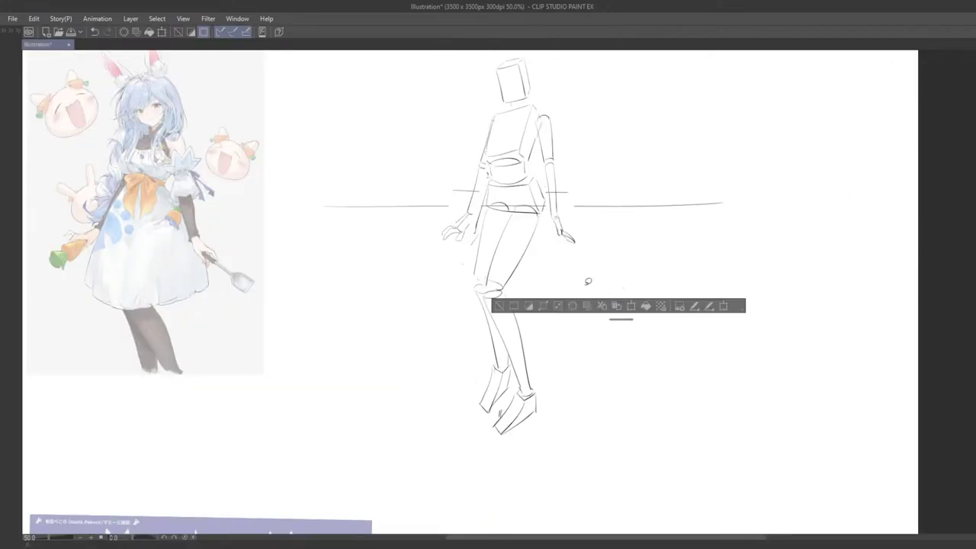
pyautogui.hotkey('ctrl', 'd')
pyautogui.moveTo(461, 267)
pyautogui.mouseDown()
pyautogui.moveTo(444, 425)
pyautogui.moveTo(556, 339)
pyautogui.moveTo(504, 271)
pyautogui.mouseUp()
pyautogui.moveTo(460, 222)
pyautogui.mouseDown()
pyautogui.moveTo(453, 399)
pyautogui.moveTo(538, 212)
pyautogui.moveTo(483, 221)
pyautogui.mouseUp()
pyautogui.hotkey('ctrl', 't')
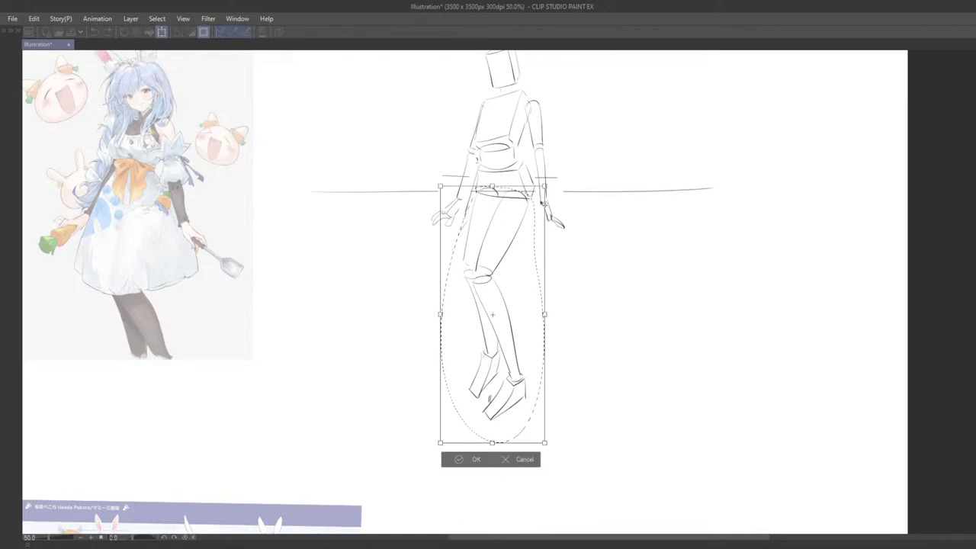
pyautogui.moveTo(541, 193)
pyautogui.mouseDown()
pyautogui.moveTo(534, 211)
pyautogui.moveTo(538, 203)
pyautogui.mouseUp()
pyautogui.hotkey('ctrl', 'z')
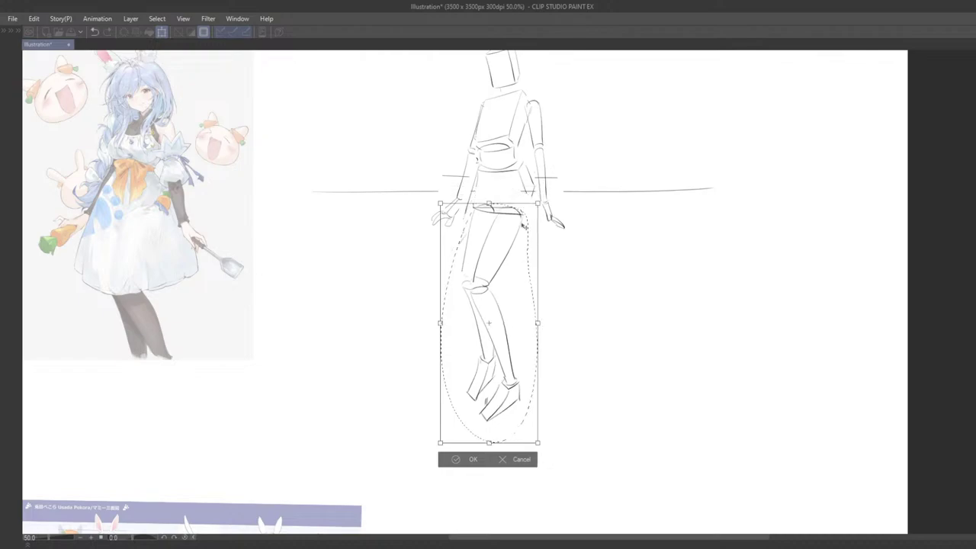
pyautogui.moveTo(517, 235); pyautogui.dragTo(532, 217)
pyautogui.moveTo(602, 177); pyautogui.dragTo(597, 188)
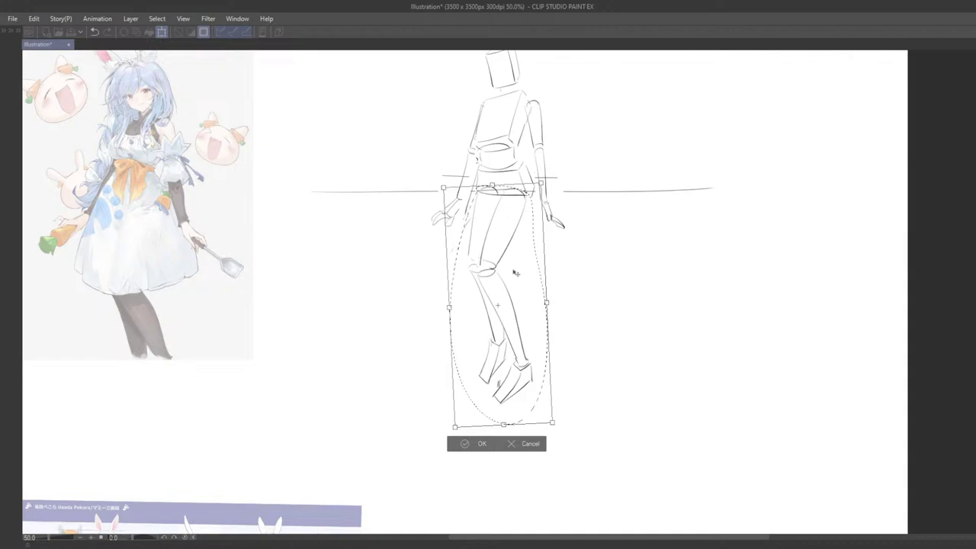
pyautogui.moveTo(514, 270); pyautogui.dragTo(516, 274)
pyautogui.press('Return')
# - Nudge the shortened legs into line with the hips and clear the selection
pyautogui.moveTo(595, 270); pyautogui.dragTo(578, 249)
pyautogui.hotkey('ctrl', 't')
pyautogui.moveTo(506, 275); pyautogui.dragTo(506, 299)
pyautogui.click(459, 412)
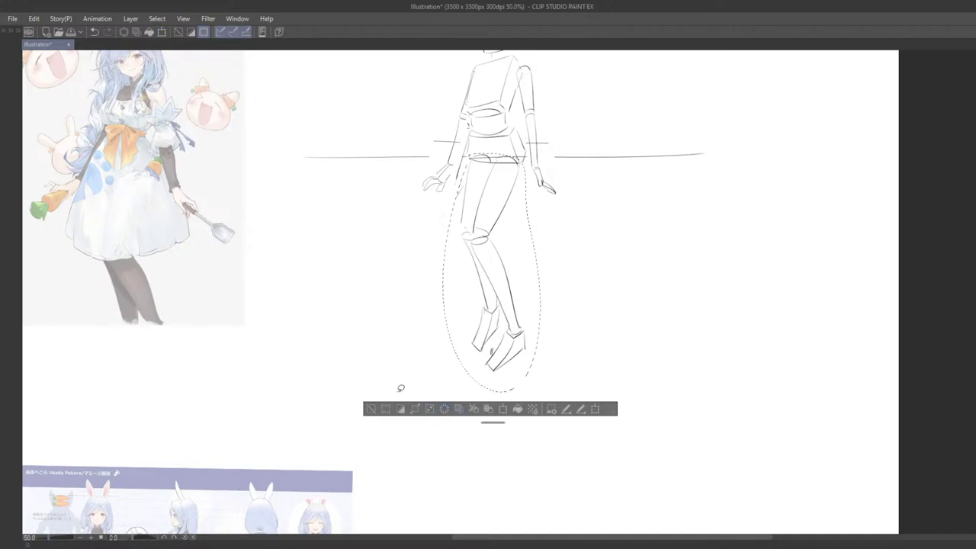
pyautogui.hotkey('ctrl', 'd')
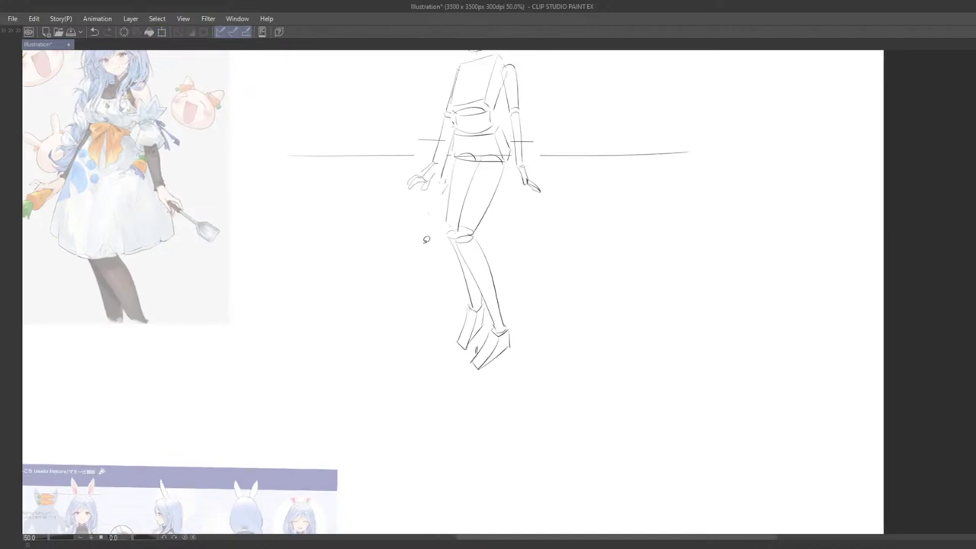
# - Lasso the lower legs and feet, rotate them counterclockwise and realign them with the knees
pyautogui.moveTo(427, 240)
pyautogui.mouseDown()
pyautogui.moveTo(494, 392)
pyautogui.moveTo(520, 261)
pyautogui.moveTo(493, 228)
pyautogui.moveTo(452, 231)
pyautogui.mouseUp()
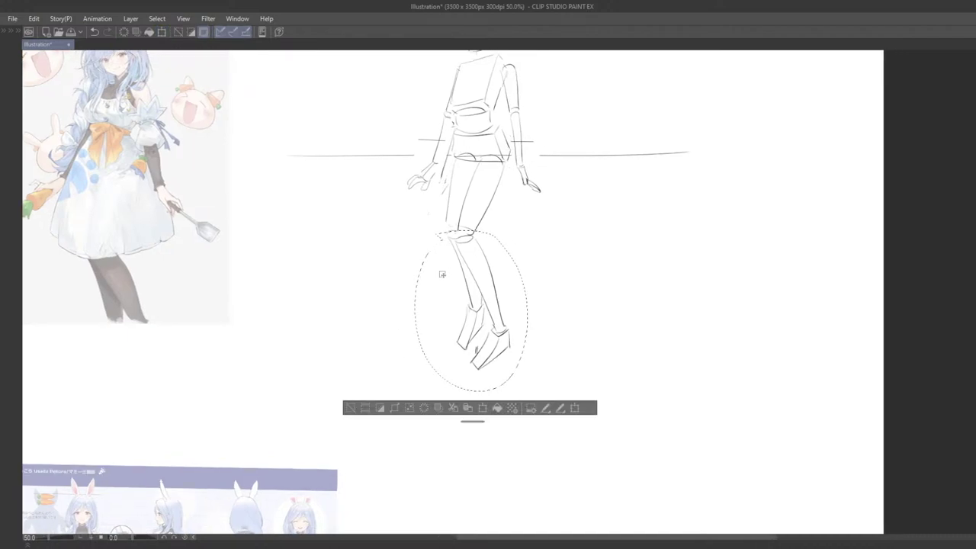
pyautogui.hotkey('ctrl', 't')
pyautogui.moveTo(576, 218); pyautogui.dragTo(559, 201)
pyautogui.moveTo(481, 283); pyautogui.dragTo(490, 280)
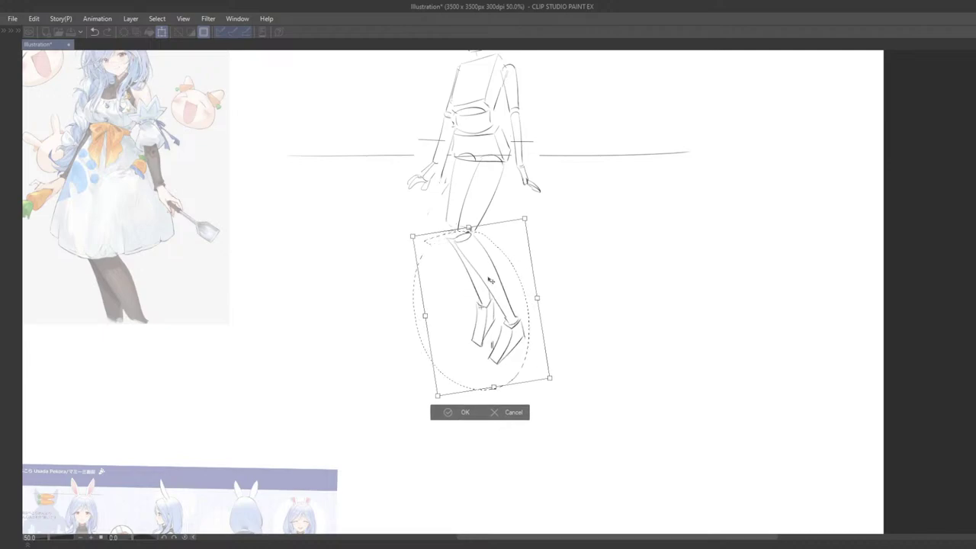
pyautogui.press('Return')
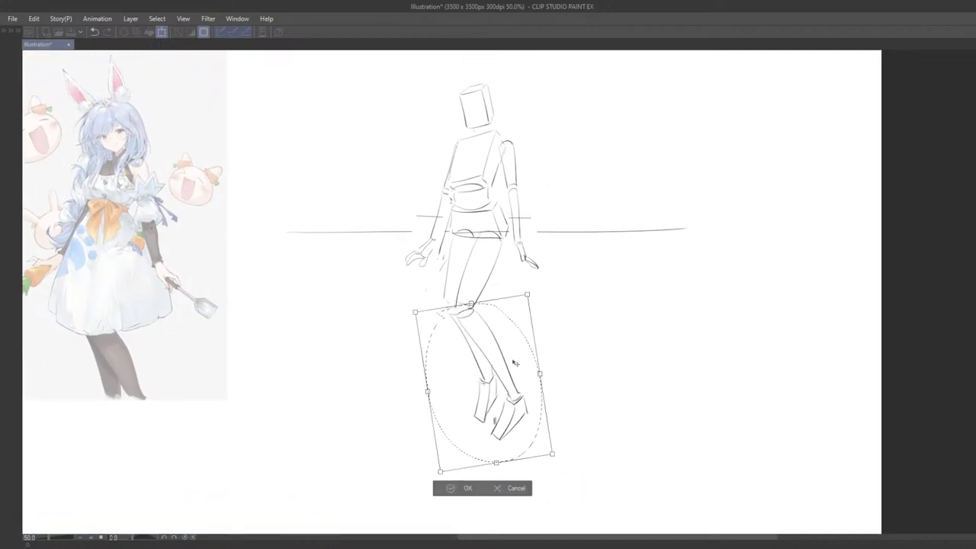
pyautogui.moveTo(512, 366); pyautogui.dragTo(510, 366)
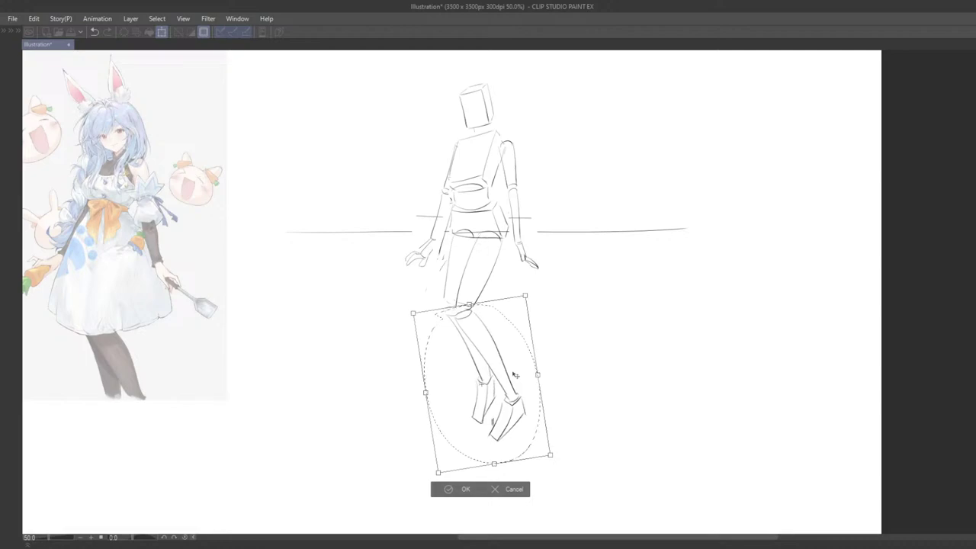
pyautogui.click(463, 489)
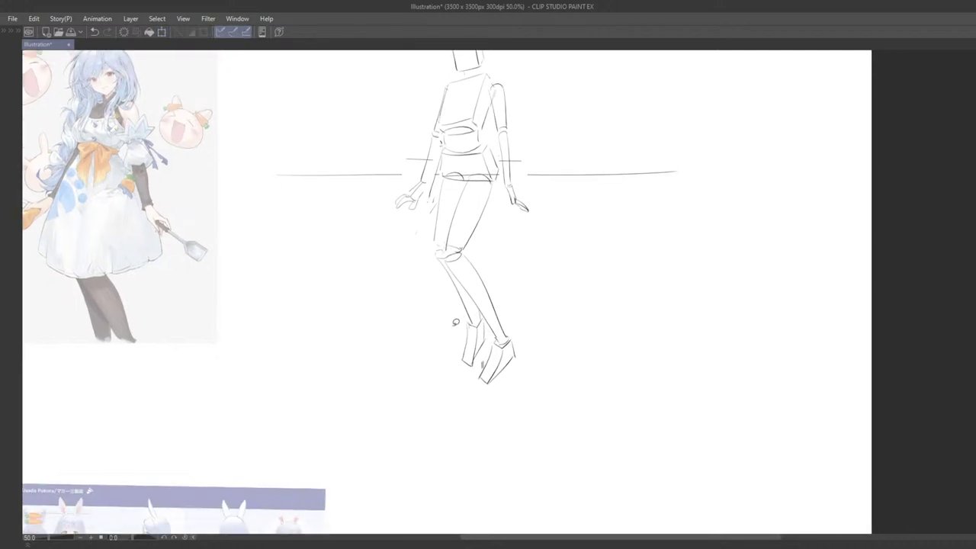
# - Lasso both feet, rotate them clockwise, realign them with the ankles and clear the selection
pyautogui.moveTo(527, 333); pyautogui.dragTo(519, 325)
pyautogui.hotkey('ctrl', 't')
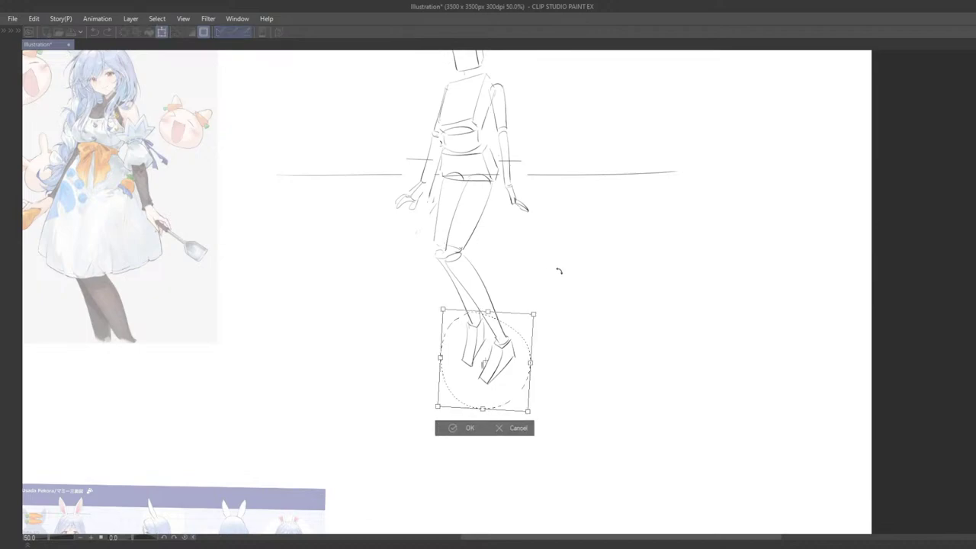
pyautogui.moveTo(585, 283); pyautogui.dragTo(602, 283)
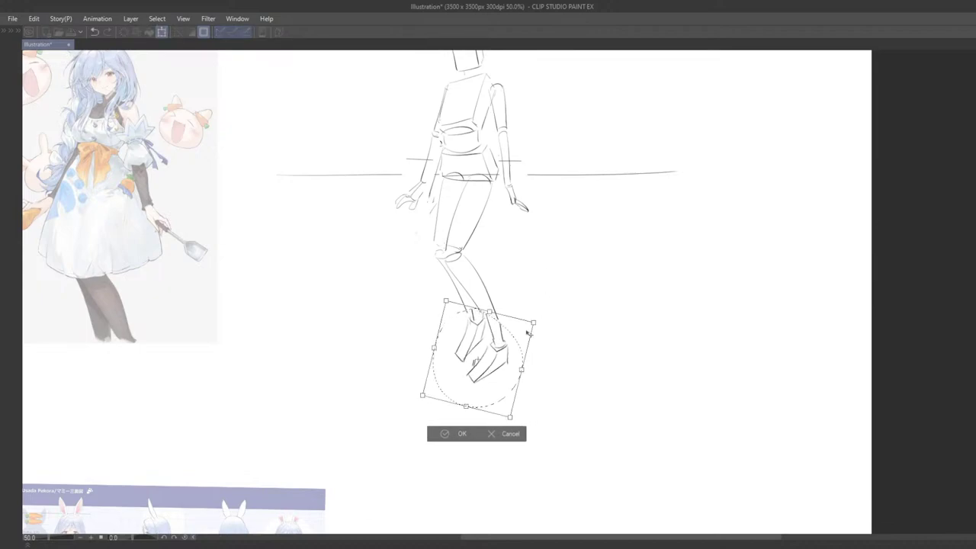
pyautogui.moveTo(505, 368); pyautogui.dragTo(503, 367)
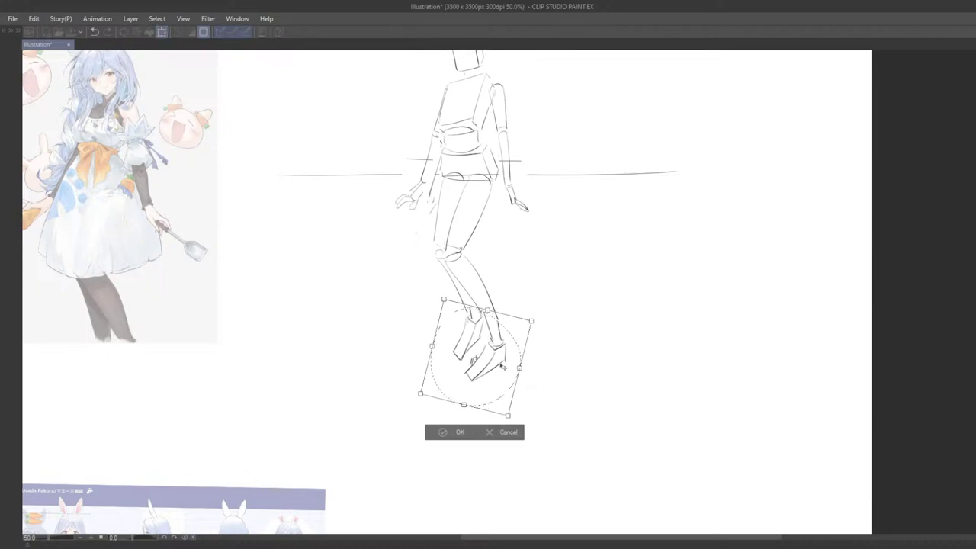
pyautogui.click(456, 434)
pyautogui.moveTo(586, 294); pyautogui.dragTo(539, 287)
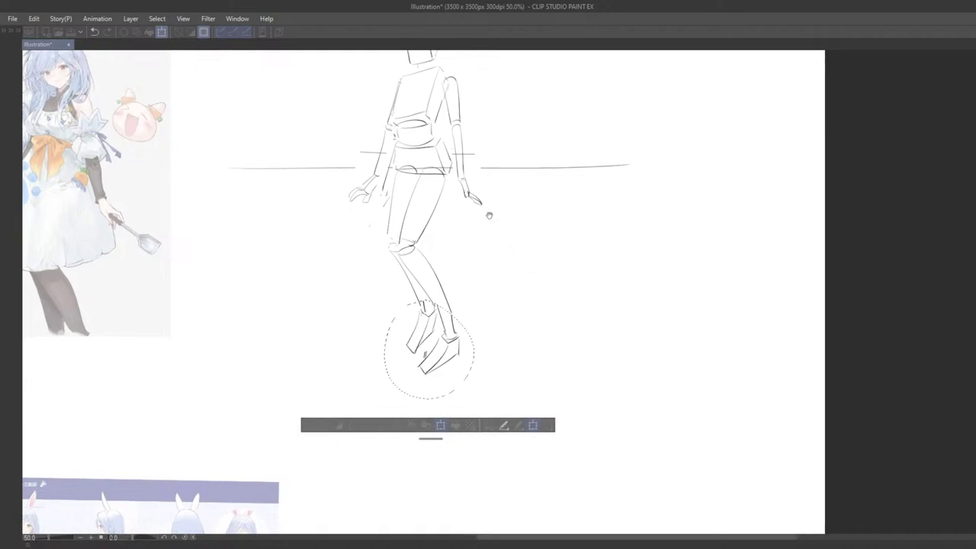
pyautogui.moveTo(495, 261); pyautogui.dragTo(515, 279)
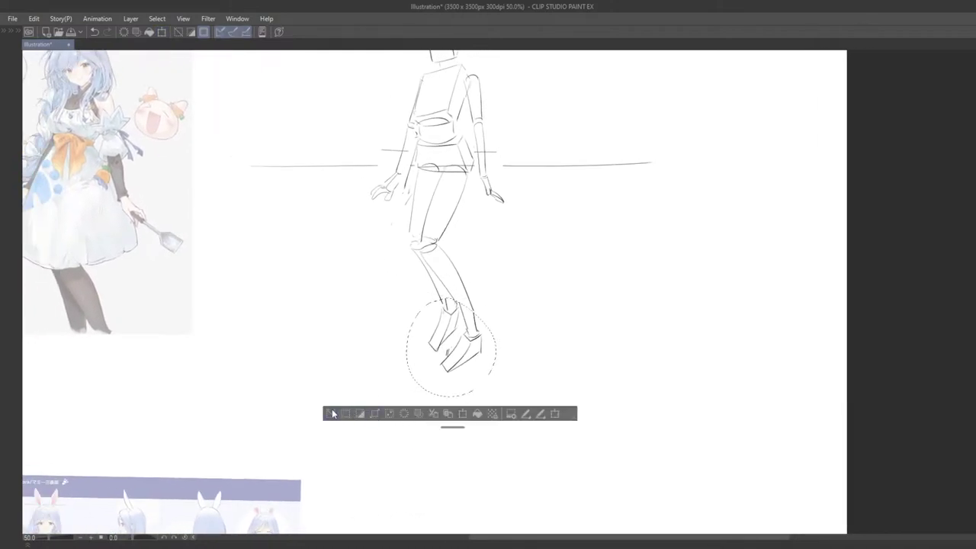
pyautogui.hotkey('ctrl', 'd')
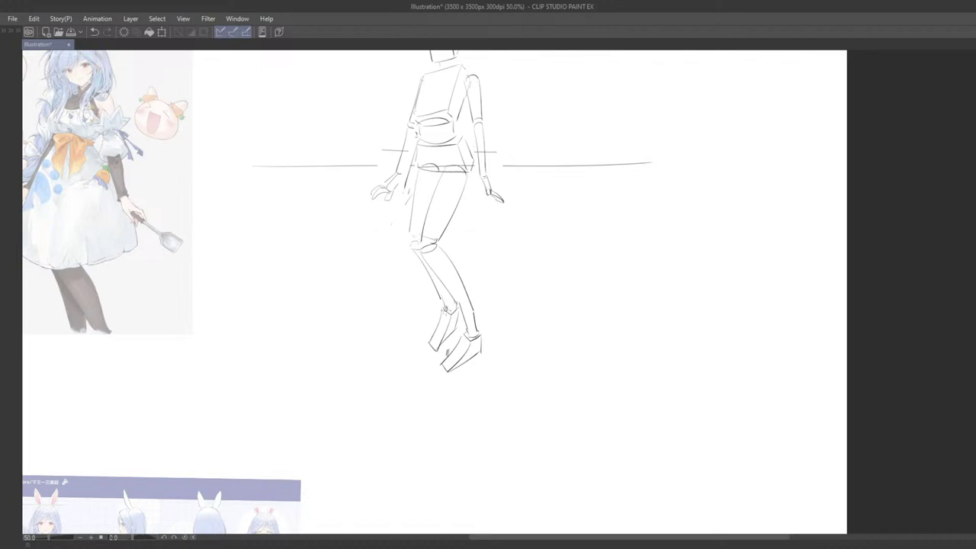
# - Overlay the figure on the reference character to compare the leg and foot proportions, and undo the move
pyautogui.hotkey('ctrl', 'z')
pyautogui.scroll(-3, 492, 299)
pyautogui.moveTo(492, 299)
pyautogui.mouseDown()
pyautogui.moveTo(547, 300)
pyautogui.moveTo(314, 322)
pyautogui.mouseUp()
pyautogui.press('k')
pyautogui.moveTo(369, 321)
pyautogui.mouseDown()
pyautogui.moveTo(568, 361)
pyautogui.moveTo(514, 322)
pyautogui.mouseUp()
pyautogui.scroll(3, 499, 326)
pyautogui.moveTo(471, 350)
pyautogui.mouseDown()
pyautogui.moveTo(503, 336)
pyautogui.moveTo(503, 353)
pyautogui.moveTo(482, 363)
pyautogui.moveTo(487, 379)
pyautogui.moveTo(475, 378)
pyautogui.mouseUp()
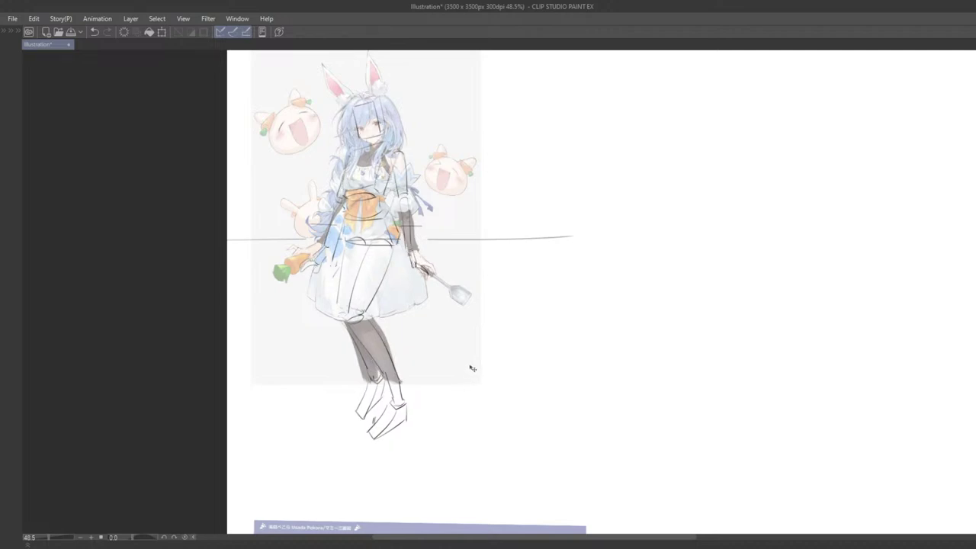
pyautogui.moveTo(476, 336)
pyautogui.mouseDown()
pyautogui.moveTo(476, 320)
pyautogui.moveTo(471, 333)
pyautogui.mouseUp()
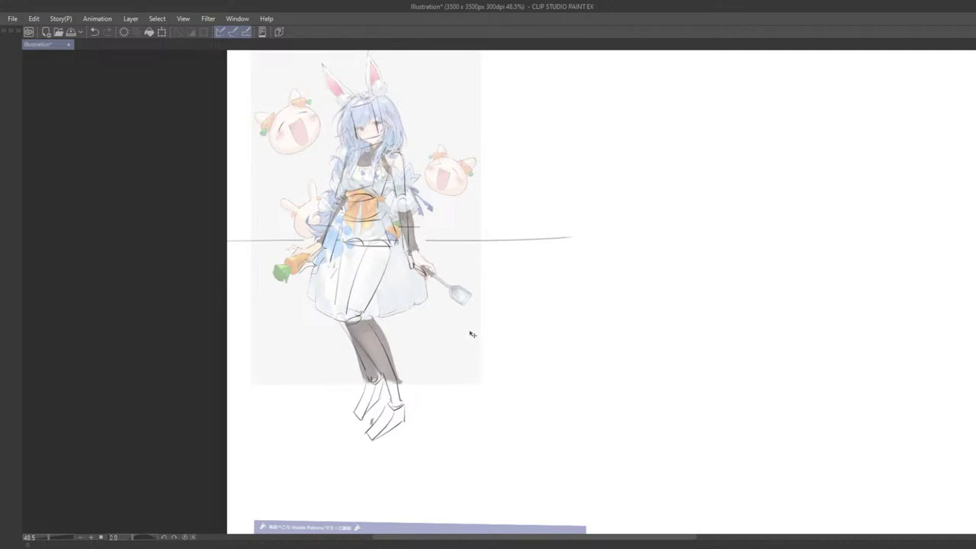
pyautogui.hotkey('ctrl', 'z')
# - Lasso the left-hand side forearm and hand, swing them slightly outward from the elbow and clear the selection
pyautogui.moveTo(656, 351)
pyautogui.mouseDown()
pyautogui.moveTo(574, 362)
pyautogui.moveTo(534, 341)
pyautogui.mouseUp()
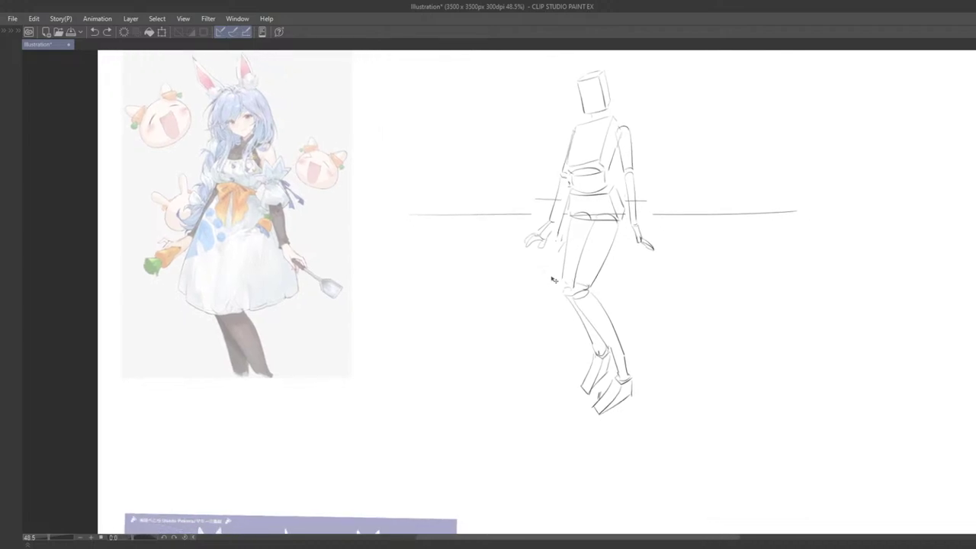
pyautogui.moveTo(557, 179)
pyautogui.mouseDown()
pyautogui.moveTo(570, 220)
pyautogui.moveTo(566, 177)
pyautogui.mouseUp()
pyautogui.hotkey('ctrl', 't')
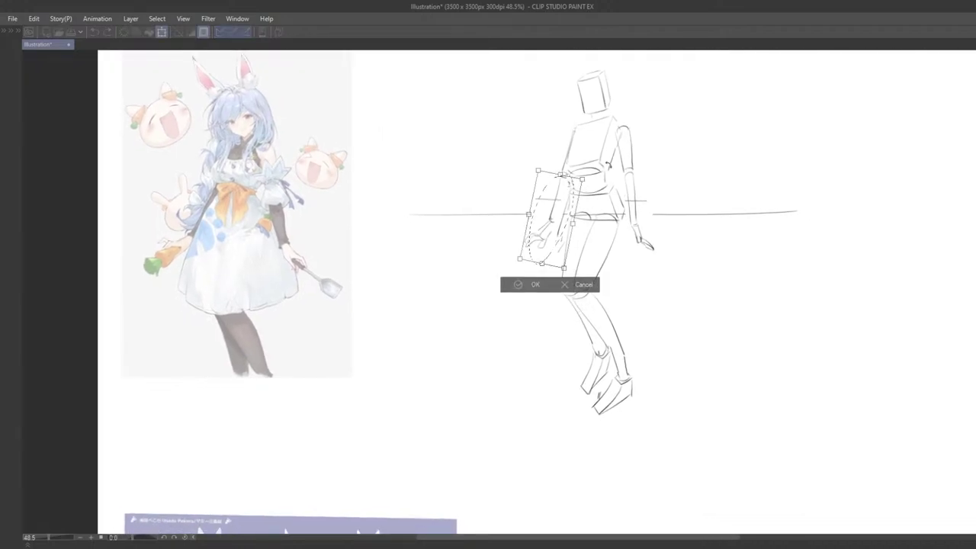
pyautogui.moveTo(556, 217); pyautogui.dragTo(549, 223)
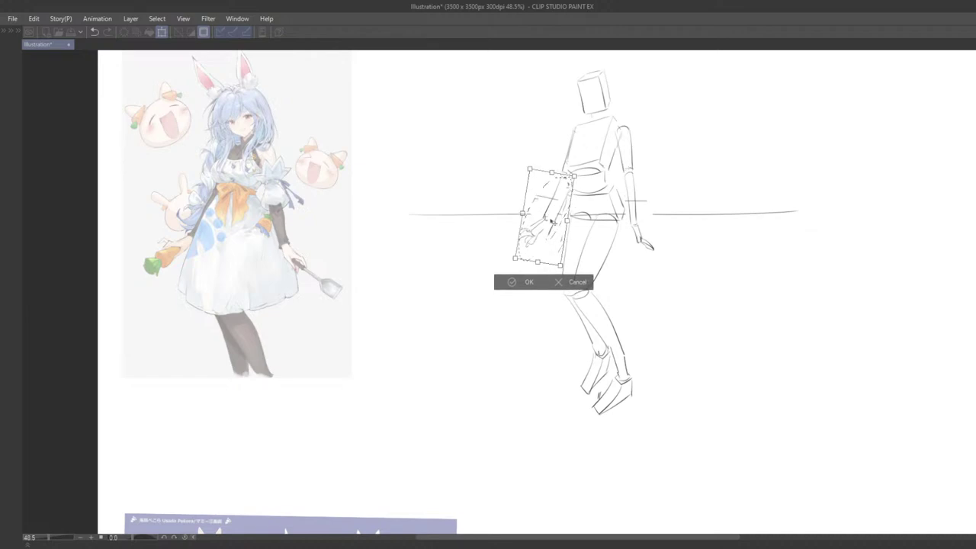
pyautogui.click(498, 284)
pyautogui.click(425, 276)
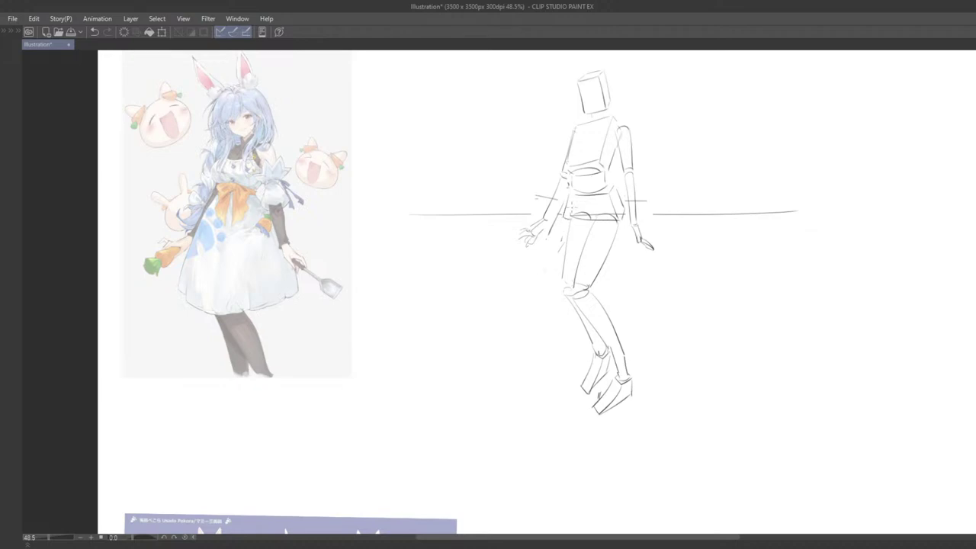
# - Overlay the figure on the reference character to check the adjusted forearm, and undo the move
pyautogui.scroll(-3, 581, 201)
pyautogui.moveTo(617, 229); pyautogui.dragTo(596, 245)
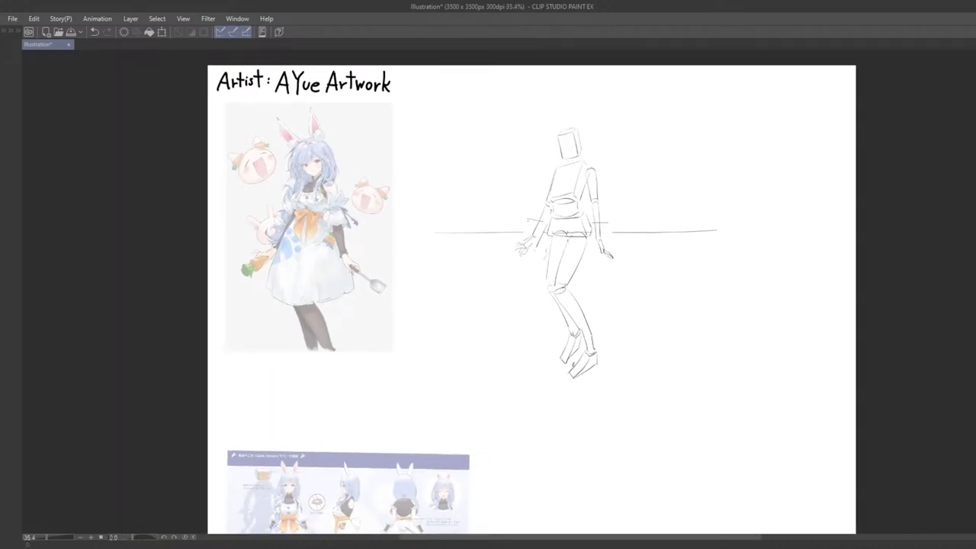
pyautogui.scroll(2, 525, 256)
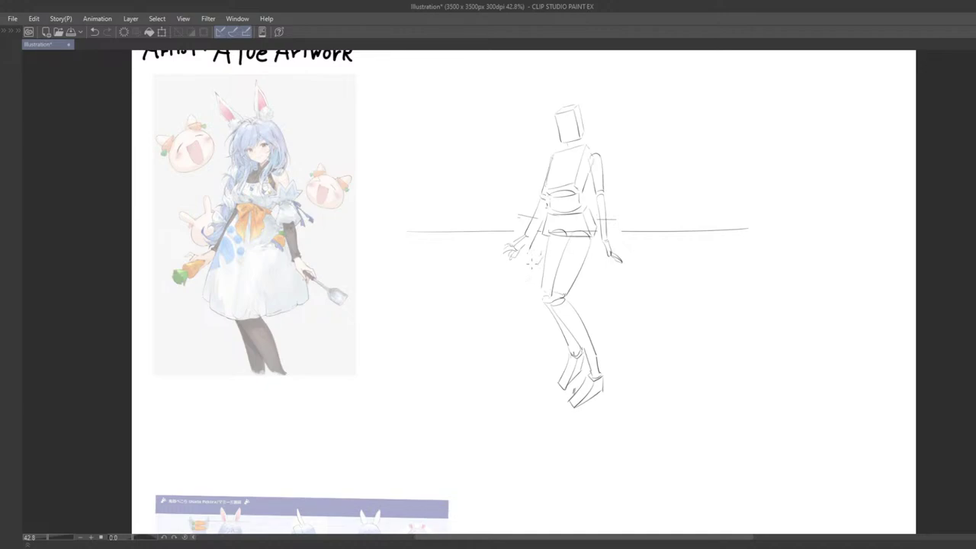
pyautogui.moveTo(632, 258)
pyautogui.mouseDown()
pyautogui.moveTo(339, 282)
pyautogui.moveTo(477, 273)
pyautogui.mouseUp()
pyautogui.moveTo(486, 297)
pyautogui.mouseDown()
pyautogui.moveTo(463, 286)
pyautogui.moveTo(454, 313)
pyautogui.moveTo(466, 348)
pyautogui.moveTo(447, 339)
pyautogui.mouseUp()
pyautogui.scroll(3, 459, 348)
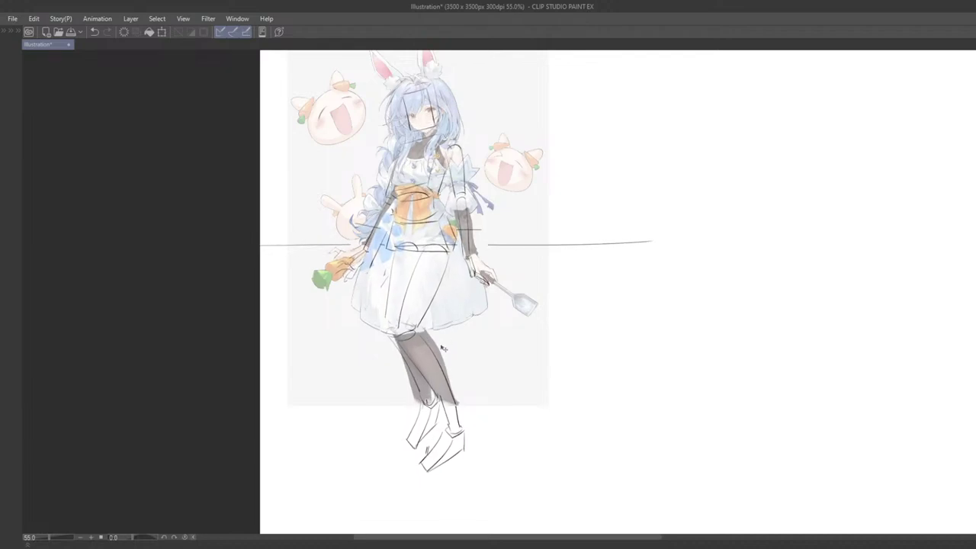
pyautogui.hotkey('ctrl', 'z')
pyautogui.hotkey('ctrl', 'z')
pyautogui.moveTo(666, 312); pyautogui.dragTo(551, 310)
pyautogui.moveTo(640, 221); pyautogui.dragTo(642, 218)
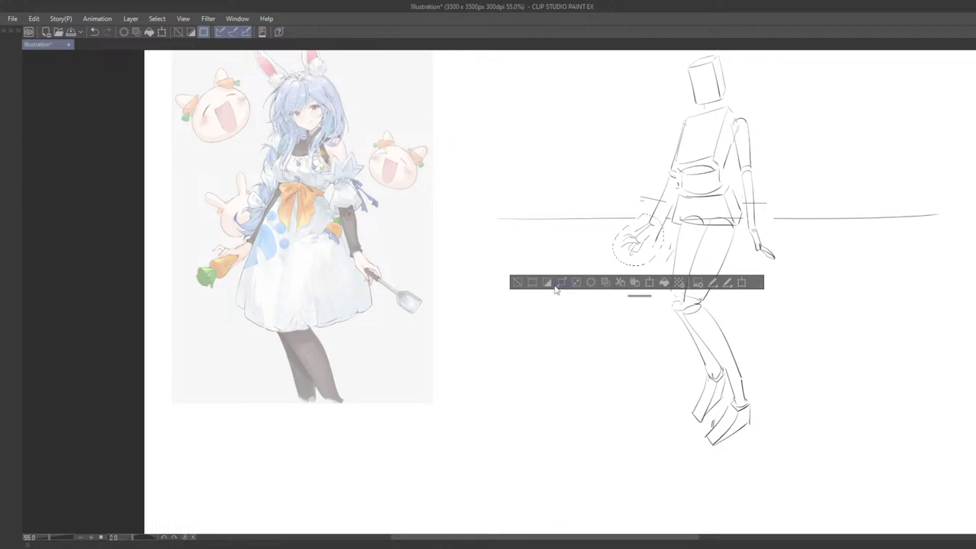
pyautogui.click(521, 283)
# - Lasso the left-hand side hand, rotate it slightly clockwise, realign it with the wrist and clear the selection
pyautogui.moveTo(563, 300); pyautogui.dragTo(548, 320)
pyautogui.moveTo(610, 251)
pyautogui.mouseDown()
pyautogui.moveTo(629, 282)
pyautogui.moveTo(619, 249)
pyautogui.mouseUp()
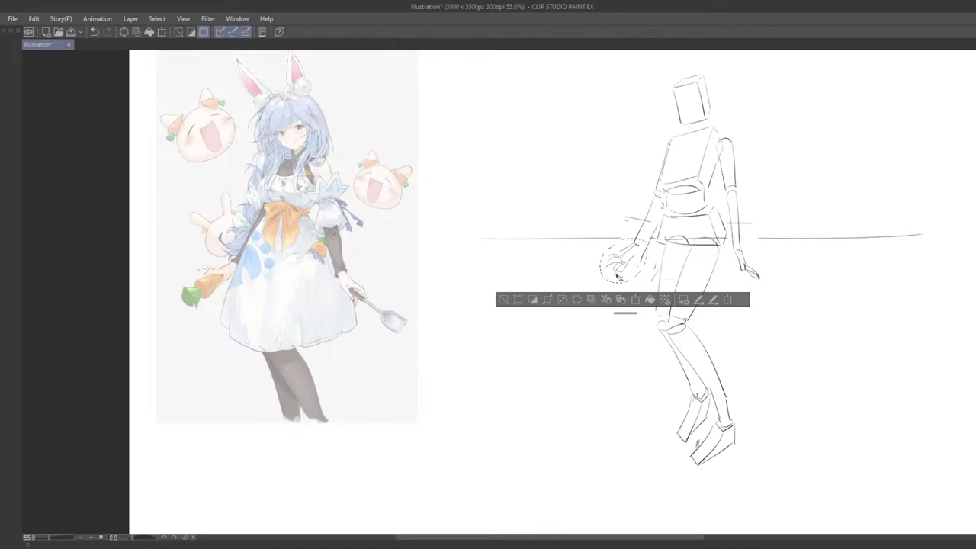
pyautogui.hotkey('ctrl', 't')
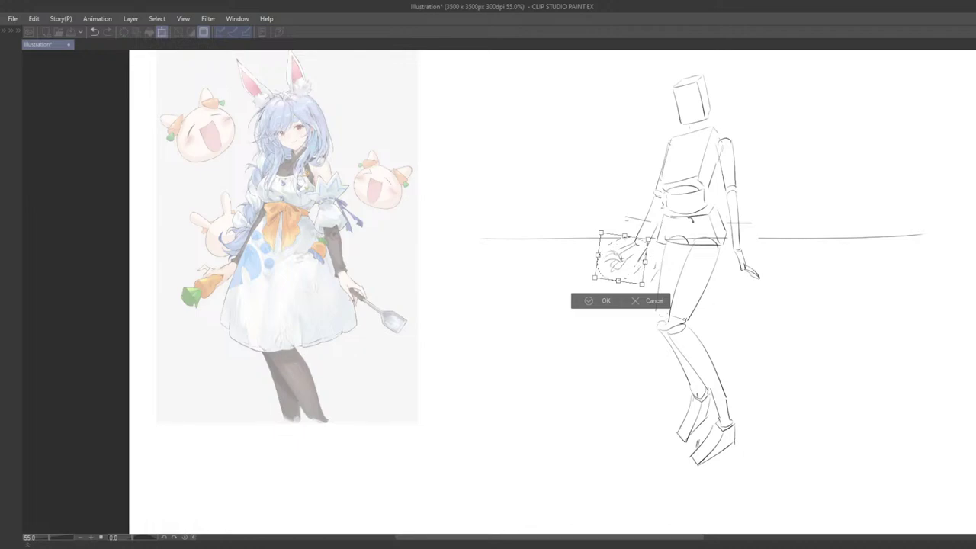
pyautogui.moveTo(663, 252); pyautogui.dragTo(562, 273)
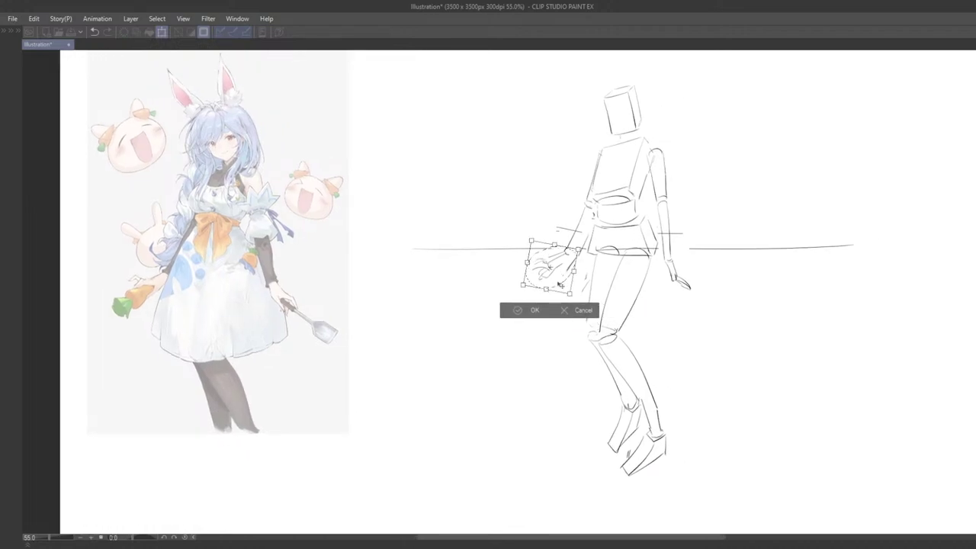
pyautogui.moveTo(596, 235); pyautogui.dragTo(598, 241)
pyautogui.moveTo(555, 281); pyautogui.dragTo(554, 279)
pyautogui.moveTo(626, 277); pyautogui.dragTo(574, 318)
pyautogui.press('Return')
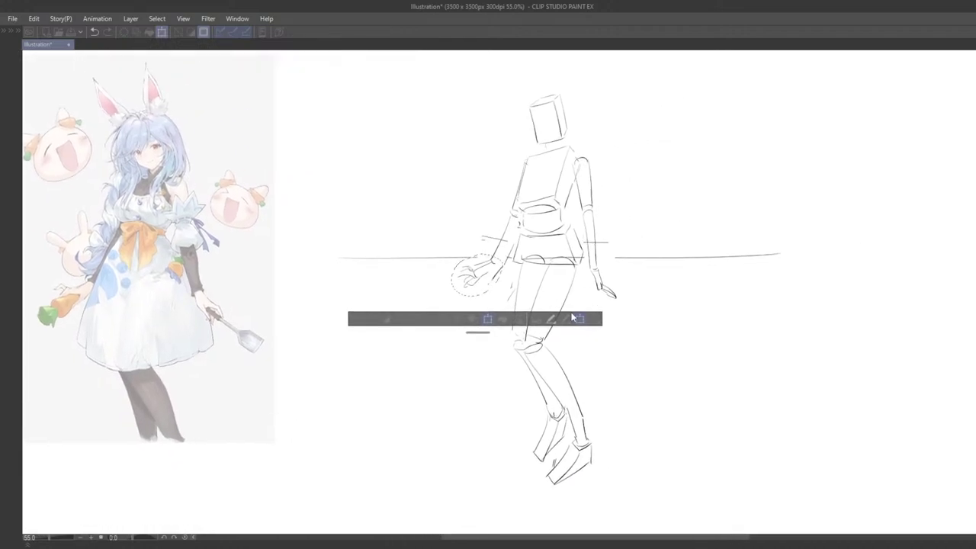
pyautogui.moveTo(618, 275)
pyautogui.mouseDown()
pyautogui.moveTo(598, 268)
pyautogui.moveTo(640, 290)
pyautogui.moveTo(652, 250)
pyautogui.moveTo(699, 226)
pyautogui.moveTo(720, 248)
pyautogui.moveTo(653, 265)
pyautogui.mouseUp()
pyautogui.hotkey('ctrl', 't')
pyautogui.click(440, 293)
pyautogui.moveTo(442, 313); pyautogui.dragTo(434, 348)
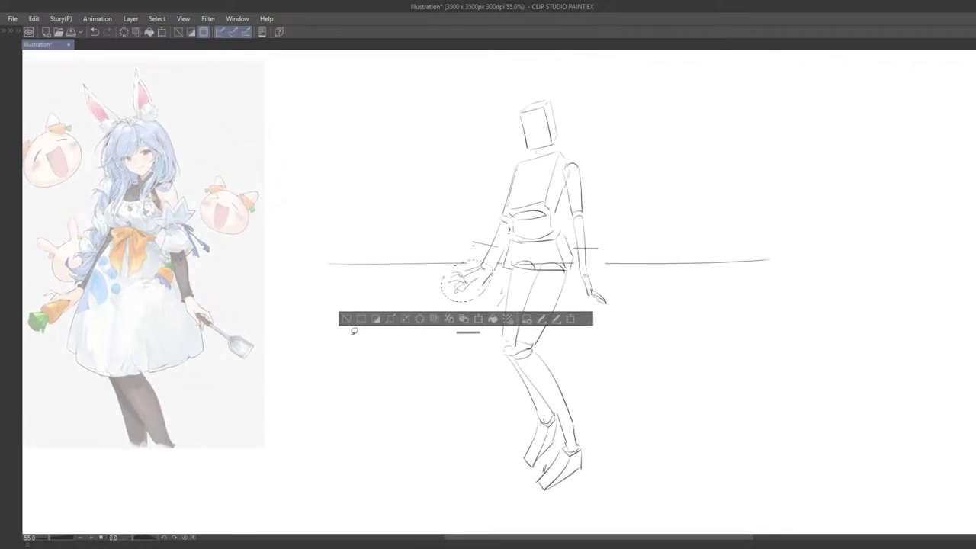
pyautogui.click(348, 321)
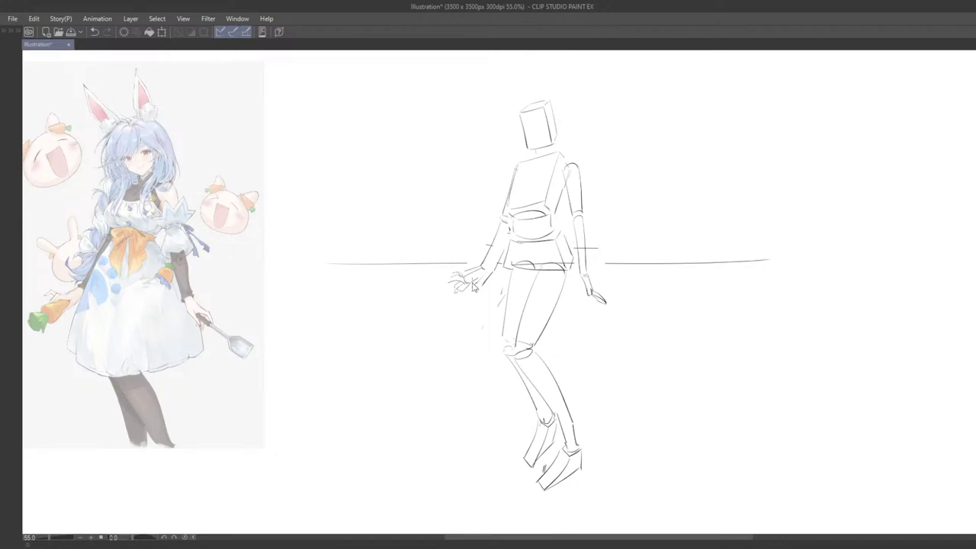
# - Redraw the outer contour of the left-hand side forearm from the elbow down to the wrist
pyautogui.hotkey('ctrl', 'z')
pyautogui.moveTo(483, 303); pyautogui.dragTo(470, 303)
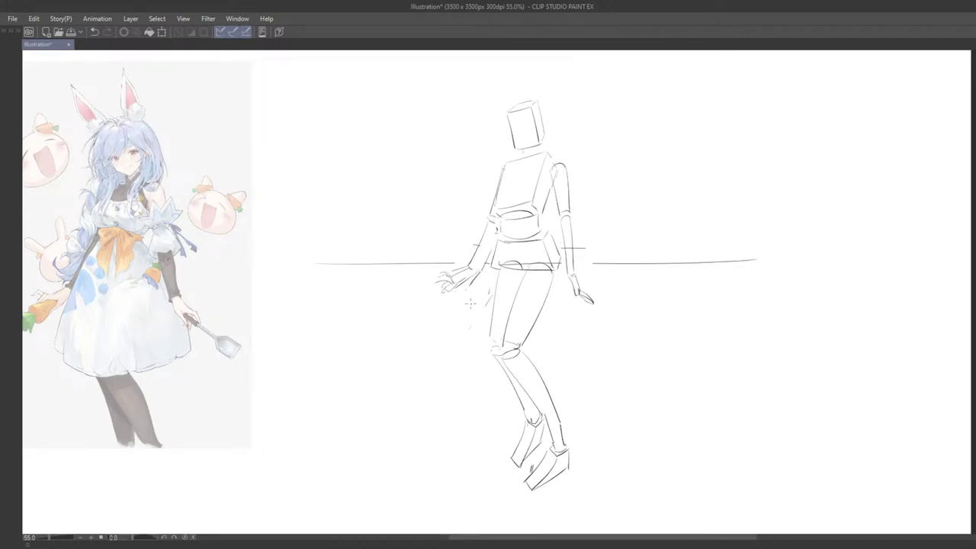
pyautogui.moveTo(466, 359); pyautogui.dragTo(490, 383)
pyautogui.moveTo(487, 336); pyautogui.dragTo(525, 317)
pyautogui.hotkey('ctrl', 'z')
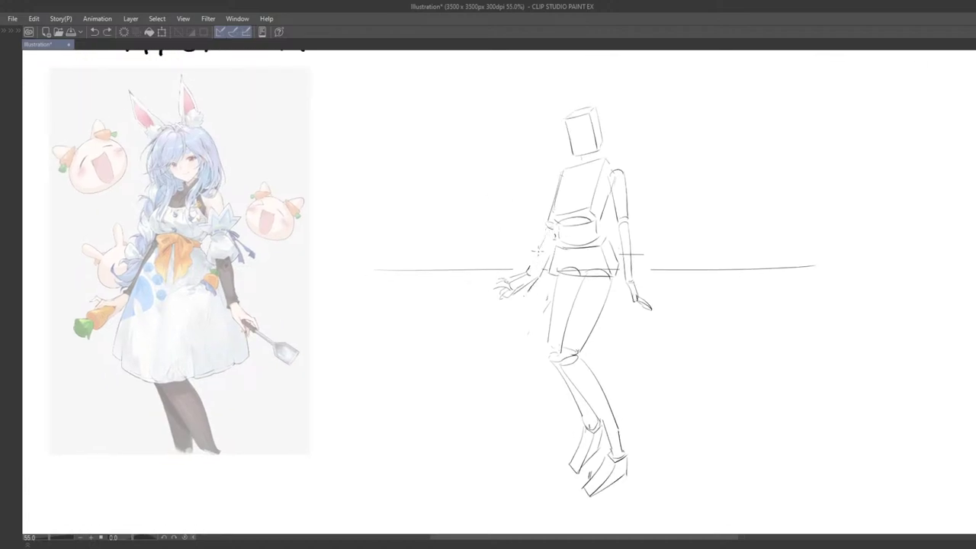
pyautogui.moveTo(548, 234); pyautogui.dragTo(529, 267)
pyautogui.hotkey('ctrl', 'z')
pyautogui.moveTo(548, 234); pyautogui.dragTo(532, 272)
pyautogui.moveTo(553, 238); pyautogui.dragTo(515, 190)
# - Overlay the figure on the reference character to compare the whole pose, and undo the move
pyautogui.scroll(-3, 521, 224)
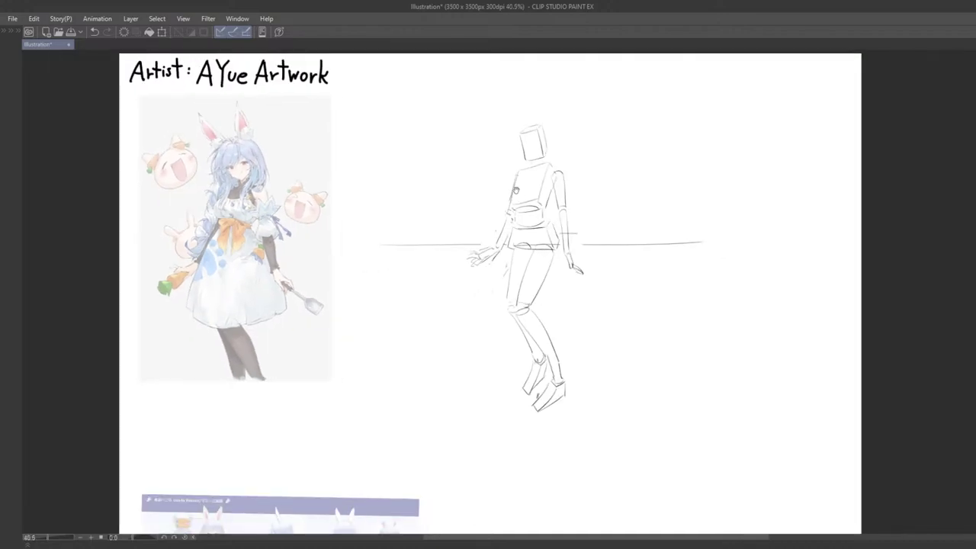
pyautogui.moveTo(532, 244); pyautogui.dragTo(295, 271)
pyautogui.moveTo(337, 321); pyautogui.dragTo(479, 331)
pyautogui.moveTo(479, 331)
pyautogui.mouseDown()
pyautogui.moveTo(411, 331)
pyautogui.moveTo(423, 329)
pyautogui.moveTo(407, 353)
pyautogui.moveTo(419, 352)
pyautogui.mouseUp()
pyautogui.hotkey('ctrl', 'z')
pyautogui.moveTo(483, 323); pyautogui.dragTo(413, 280)
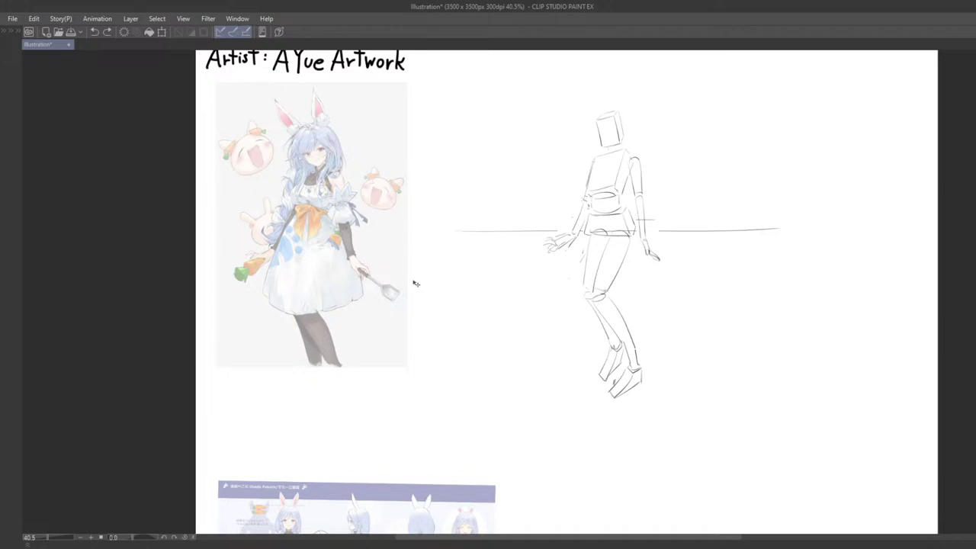
# - Draw short neck lines connecting the head box to the top of the torso
pyautogui.moveTo(550, 287)
pyautogui.mouseDown()
pyautogui.moveTo(519, 320)
pyautogui.moveTo(539, 324)
pyautogui.moveTo(534, 361)
pyautogui.mouseUp()
pyautogui.hotkey('ctrl', 'alt', '0')
pyautogui.scroll(-3, 538, 334)
pyautogui.moveTo(530, 245); pyautogui.dragTo(527, 270)
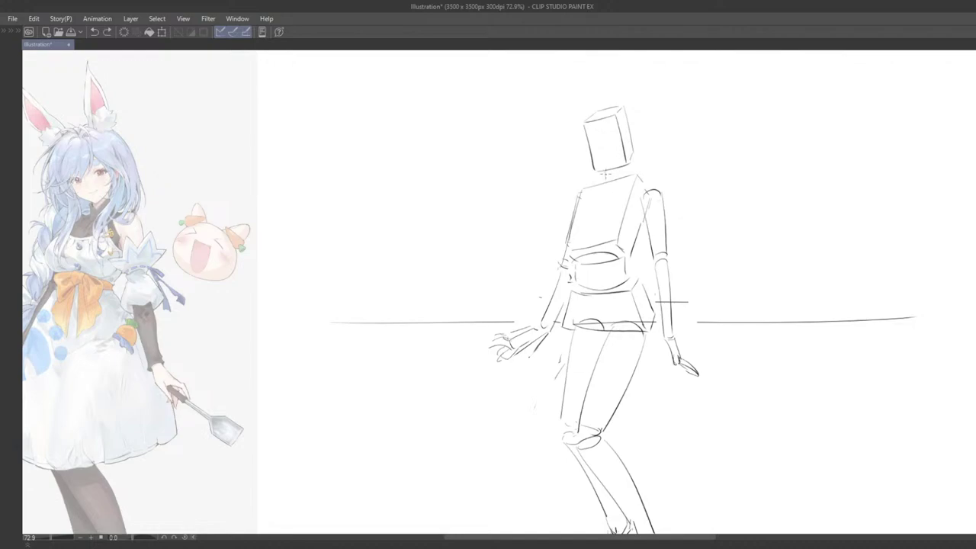
pyautogui.moveTo(606, 173)
pyautogui.mouseDown()
pyautogui.moveTo(607, 182)
pyautogui.moveTo(641, 180)
pyautogui.mouseUp()
pyautogui.hotkey('ctrl', 'z')
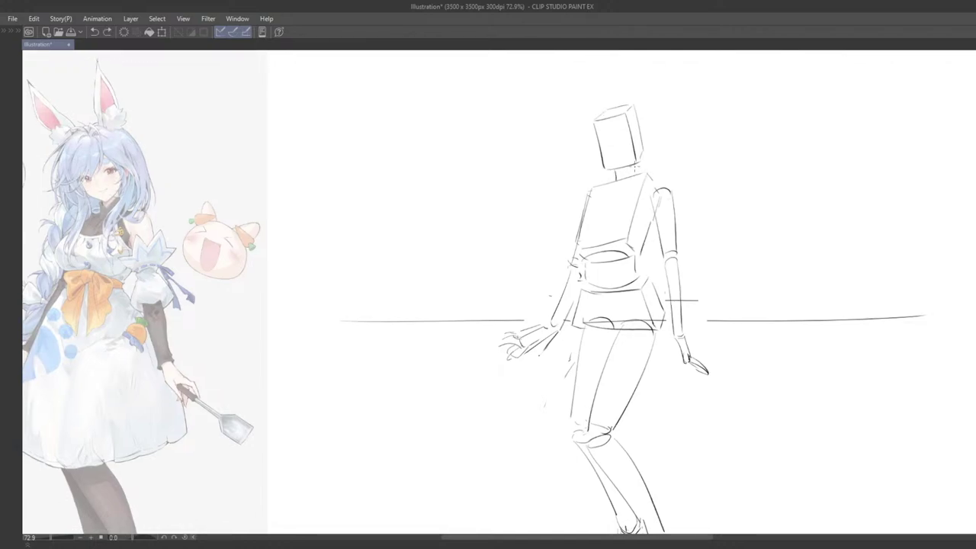
# - Overlay the figure with its new neck on the reference character to compare the proportions, and undo the move
pyautogui.scroll(-2, 632, 216)
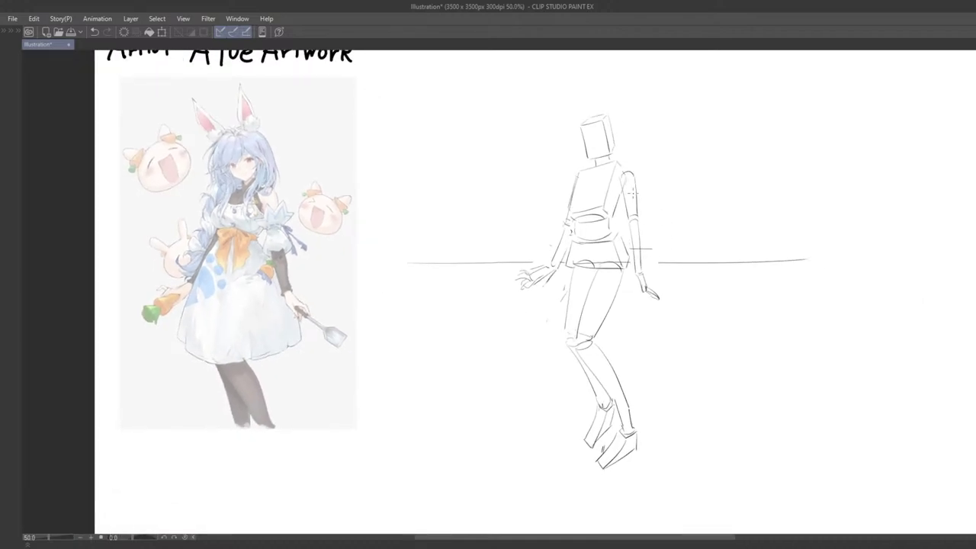
pyautogui.hscroll(-1, 541, 307)
pyautogui.moveTo(622, 297)
pyautogui.mouseDown()
pyautogui.moveTo(273, 314)
pyautogui.moveTo(284, 330)
pyautogui.mouseUp()
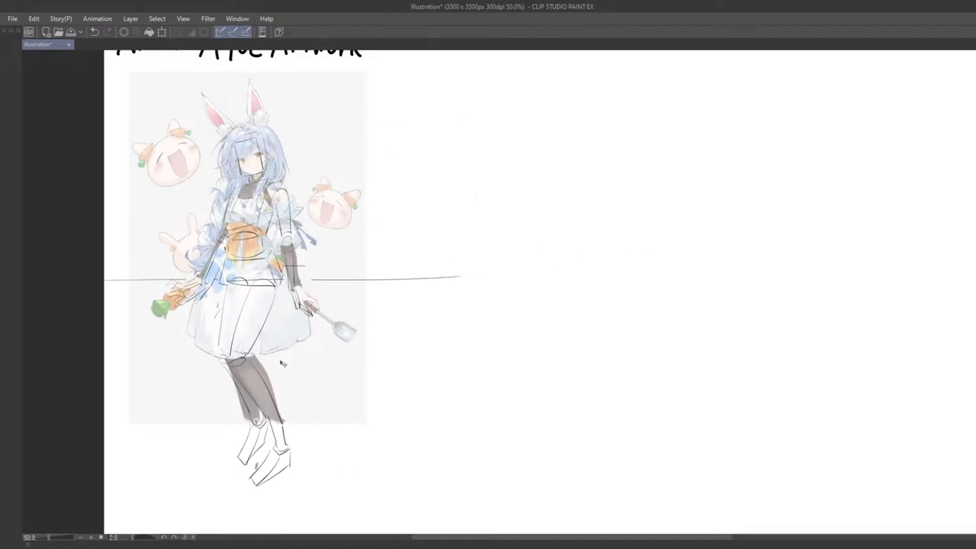
pyautogui.moveTo(283, 364); pyautogui.dragTo(279, 374)
pyautogui.hotkey('ctrl', 'z')
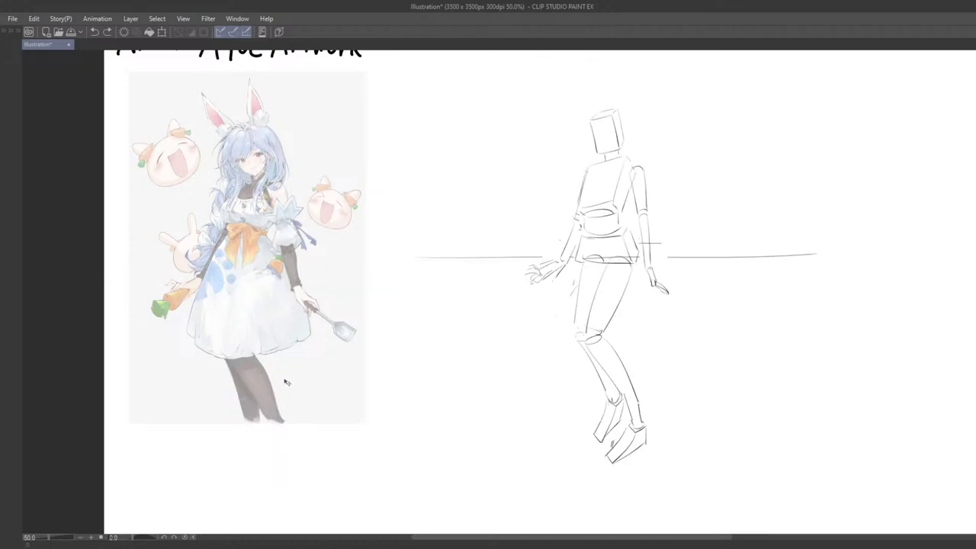
# - Select the forearm and hand of the figure's right-hand side arm and rotate them outward from the elbow
pyautogui.moveTo(567, 354); pyautogui.dragTo(501, 303)
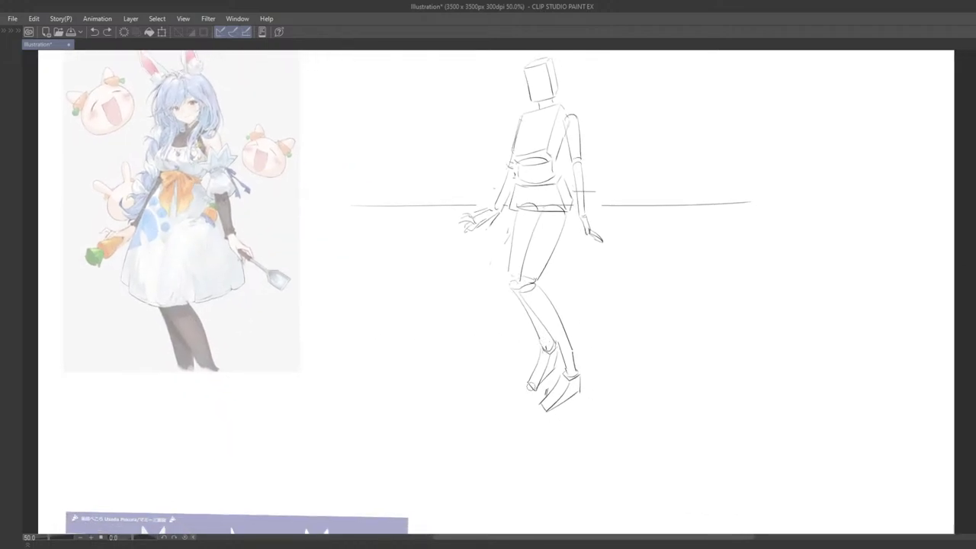
pyautogui.scroll(-5, 540, 359)
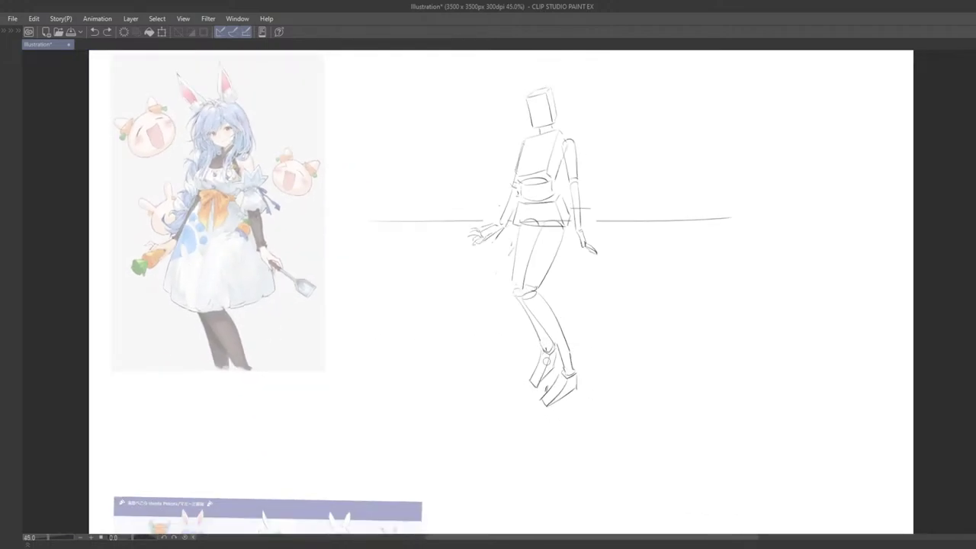
pyautogui.scroll(4, 545, 353)
pyautogui.moveTo(555, 328); pyautogui.dragTo(533, 424)
pyautogui.scroll(-1, 533, 424)
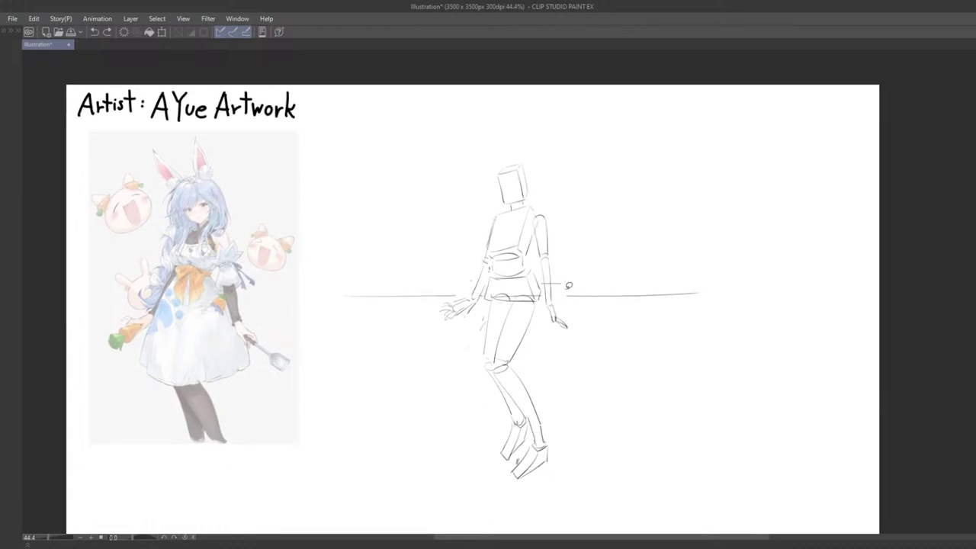
pyautogui.moveTo(538, 263)
pyautogui.mouseDown()
pyautogui.moveTo(549, 322)
pyautogui.moveTo(572, 264)
pyautogui.moveTo(541, 263)
pyautogui.mouseUp()
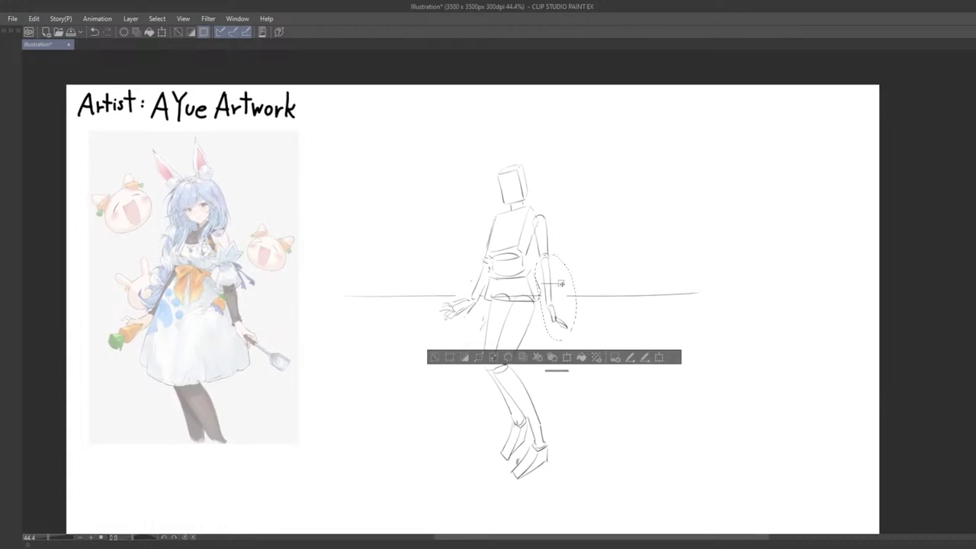
pyautogui.hotkey('ctrl', 't')
pyautogui.moveTo(645, 205); pyautogui.dragTo(634, 196)
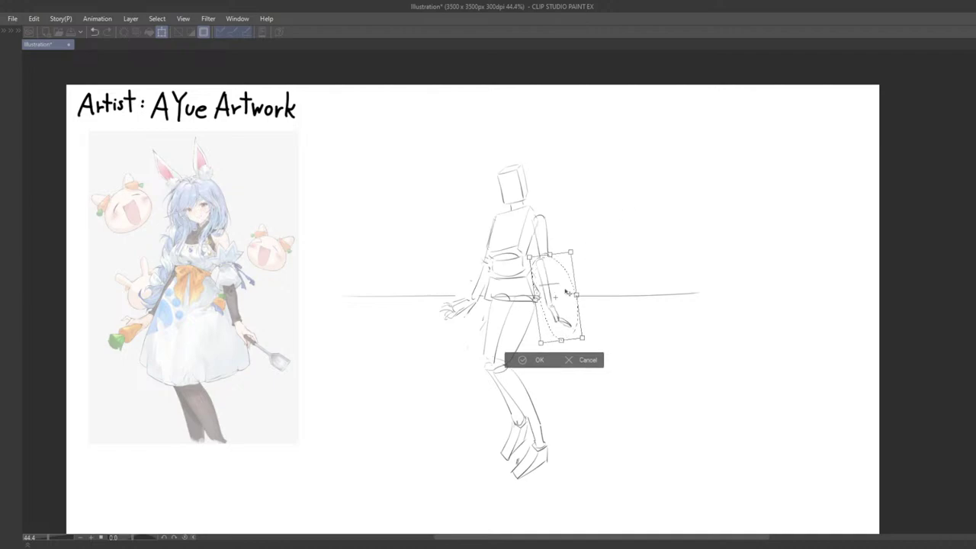
pyautogui.moveTo(568, 290); pyautogui.dragTo(575, 319)
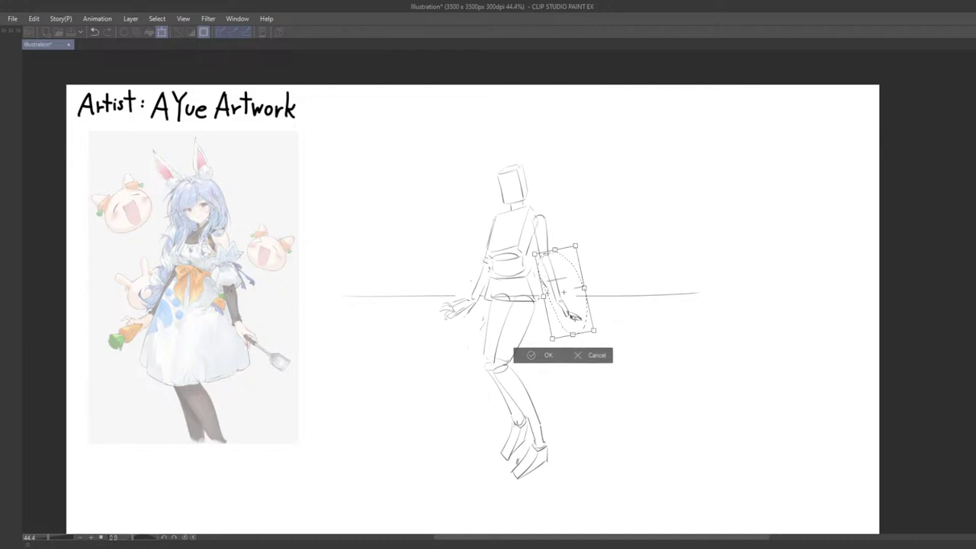
pyautogui.click(530, 358)
pyautogui.click(445, 353)
# - Overlay the figure with its rotated forearm on the reference character to compare the arm, and undo the move
pyautogui.moveTo(511, 363); pyautogui.dragTo(529, 372)
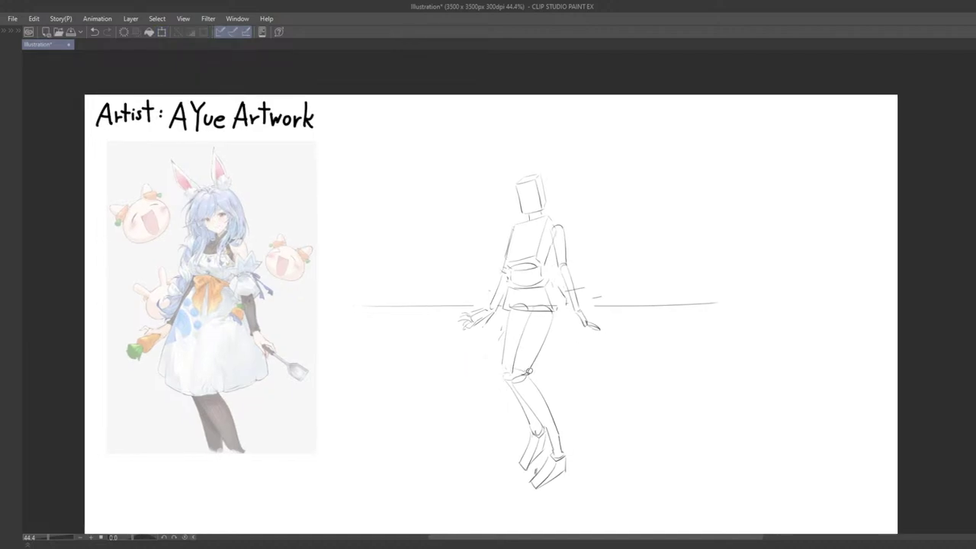
pyautogui.moveTo(551, 327); pyautogui.dragTo(268, 350)
pyautogui.moveTo(273, 362); pyautogui.dragTo(442, 332)
pyautogui.moveTo(452, 358)
pyautogui.mouseDown()
pyautogui.moveTo(416, 354)
pyautogui.moveTo(402, 380)
pyautogui.mouseUp()
pyautogui.hotkey('ctrl', 'z')
pyautogui.hotkey('ctrl', 'z')
# - Select the whole right-hand side arm and adjust its angle and position at the shoulder
pyautogui.moveTo(698, 290); pyautogui.dragTo(642, 288)
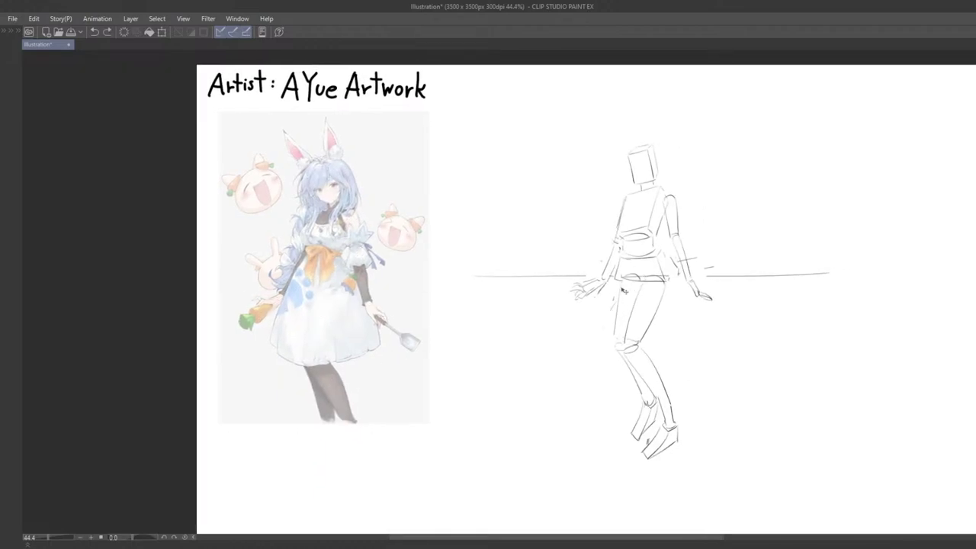
pyautogui.moveTo(674, 188)
pyautogui.mouseDown()
pyautogui.moveTo(660, 208)
pyautogui.moveTo(670, 249)
pyautogui.moveTo(724, 316)
pyautogui.moveTo(705, 218)
pyautogui.moveTo(678, 192)
pyautogui.mouseUp()
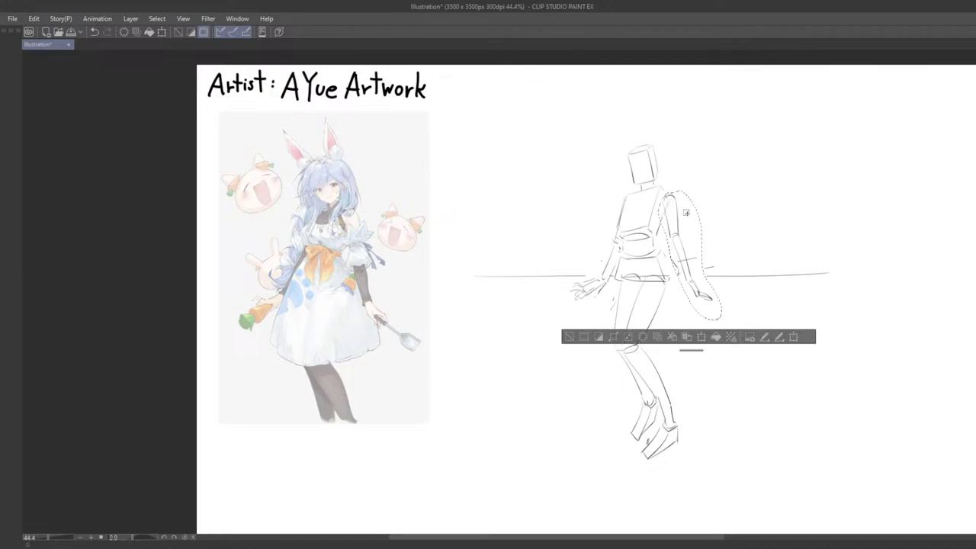
pyautogui.hotkey('ctrl', 't')
pyautogui.moveTo(694, 236); pyautogui.dragTo(689, 235)
pyautogui.press('Return')
pyautogui.moveTo(765, 227); pyautogui.dragTo(649, 242)
pyautogui.hotkey('ctrl', 't')
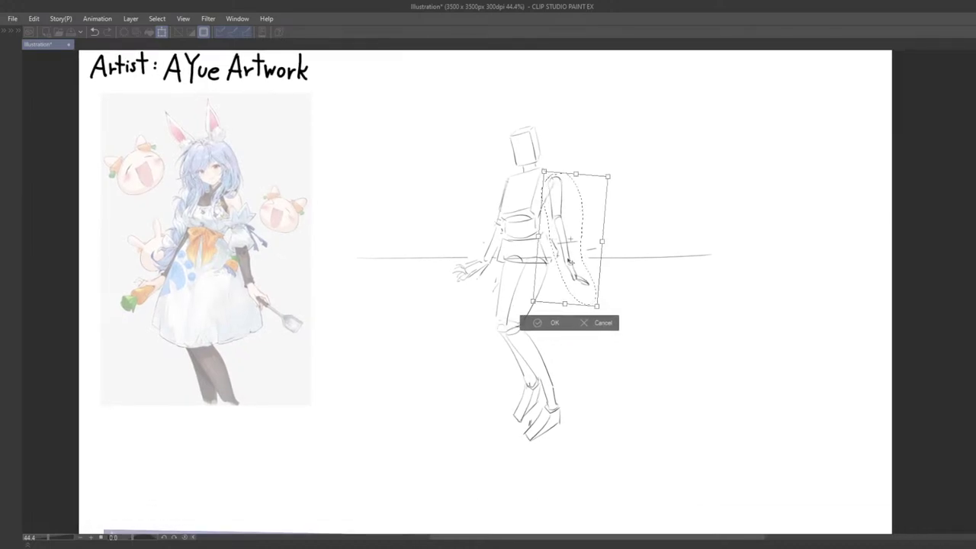
pyautogui.moveTo(573, 267); pyautogui.dragTo(584, 280)
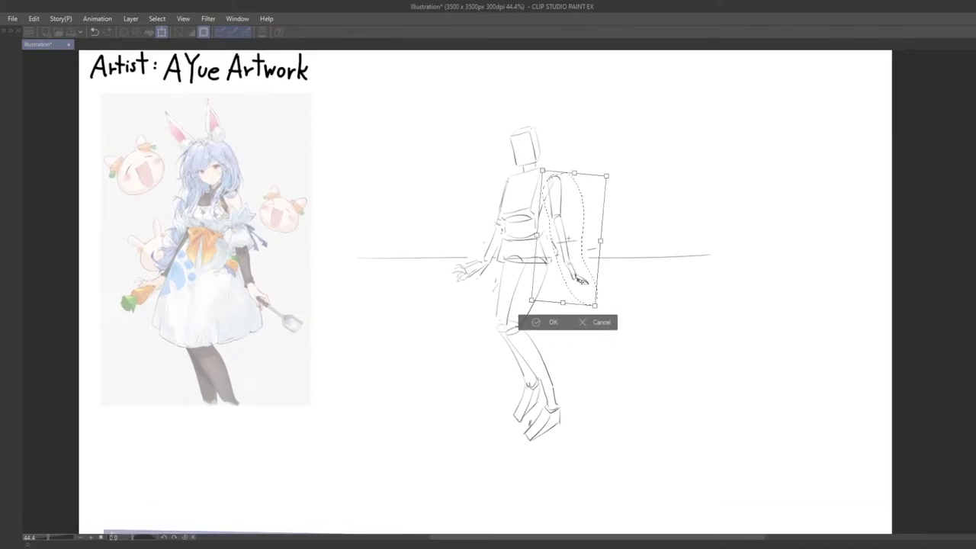
pyautogui.click(536, 324)
pyautogui.click(446, 323)
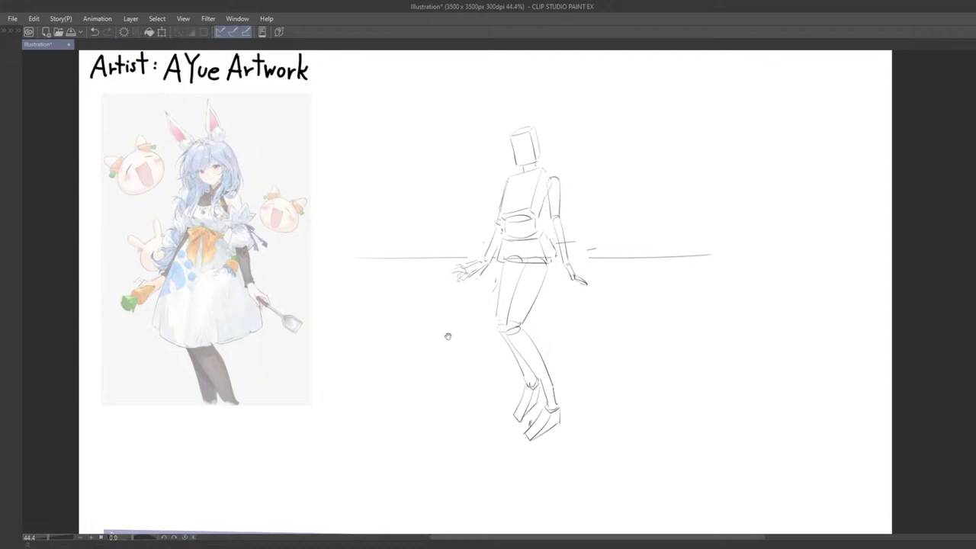
# - Overlay the figure with its adjusted arm on the reference character to compare the pose, and undo the move
pyautogui.moveTo(447, 333); pyautogui.dragTo(488, 351)
pyautogui.moveTo(543, 332)
pyautogui.mouseDown()
pyautogui.moveTo(360, 368)
pyautogui.moveTo(466, 352)
pyautogui.mouseUp()
pyautogui.moveTo(508, 354)
pyautogui.mouseDown()
pyautogui.moveTo(399, 374)
pyautogui.moveTo(396, 429)
pyautogui.mouseUp()
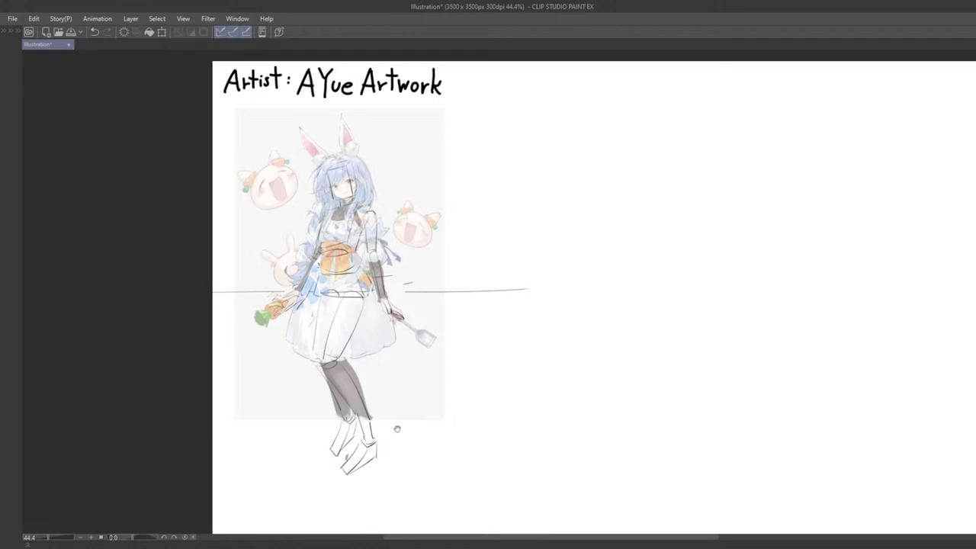
pyautogui.hotkey('ctrl', 'z')
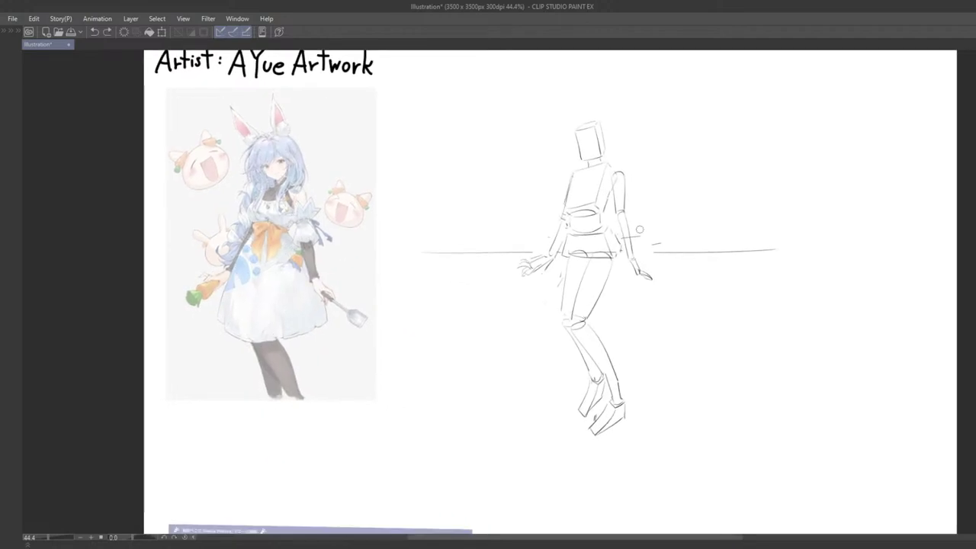
# - Erase the stray dash beside the right-hand side hand and fill the gaps in the horizon line on both sides of the hips
pyautogui.moveTo(640, 231); pyautogui.dragTo(653, 251)
pyautogui.moveTo(535, 252); pyautogui.dragTo(578, 253)
pyautogui.hotkey('ctrl', 'z')
pyautogui.hotkey('ctrl', 'z')
pyautogui.hotkey('ctrl', 'z')
pyautogui.hotkey('ctrl', 'z')
# - Lower the opacity of the sketch 1 layer to 20 percent
pyautogui.scroll(-1, 572, 256)
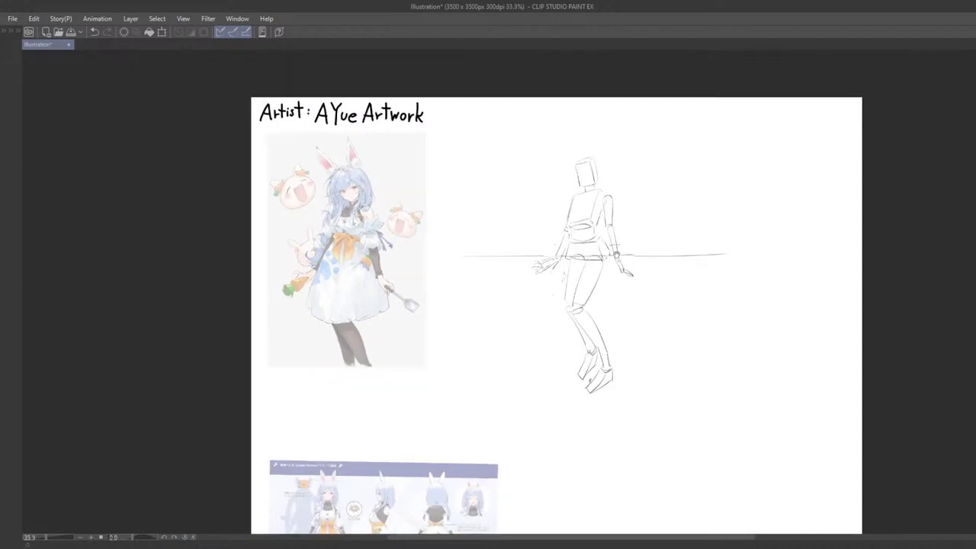
pyautogui.moveTo(595, 295); pyautogui.dragTo(517, 348)
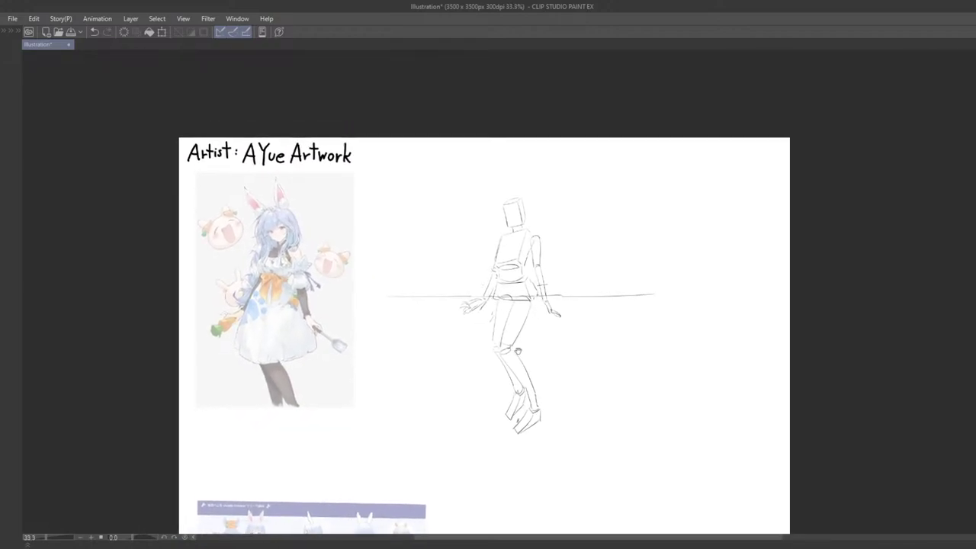
pyautogui.scroll(3, 515, 348)
pyautogui.scroll(-3, 512, 360)
pyautogui.moveTo(556, 276); pyautogui.dragTo(536, 279)
pyautogui.press('Tab')
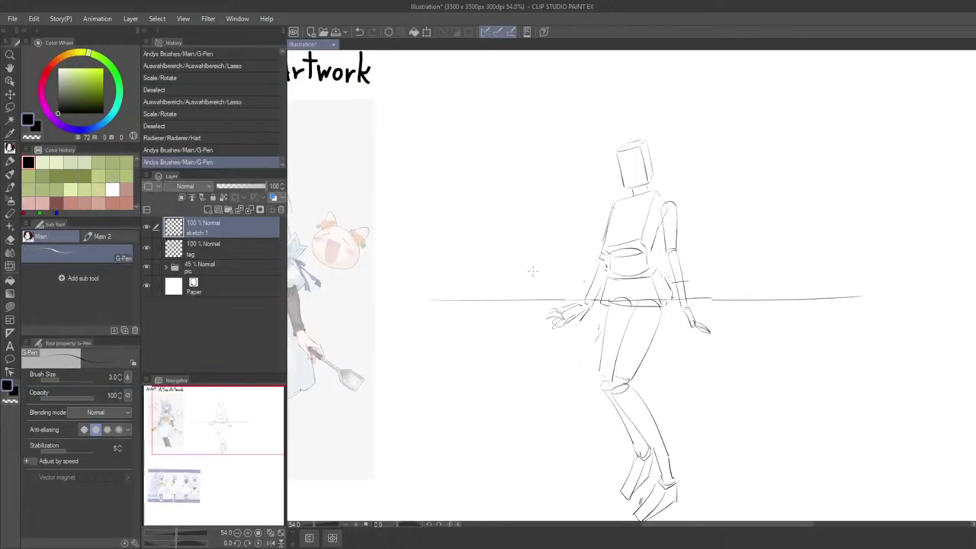
pyautogui.moveTo(512, 324); pyautogui.dragTo(421, 317)
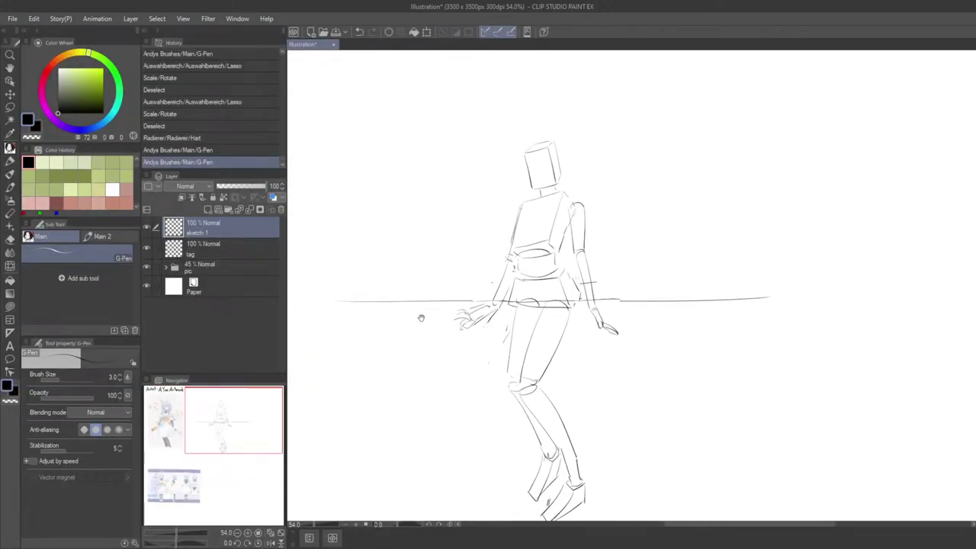
pyautogui.click(275, 186)
pyautogui.write('20')
pyautogui.press('Return')
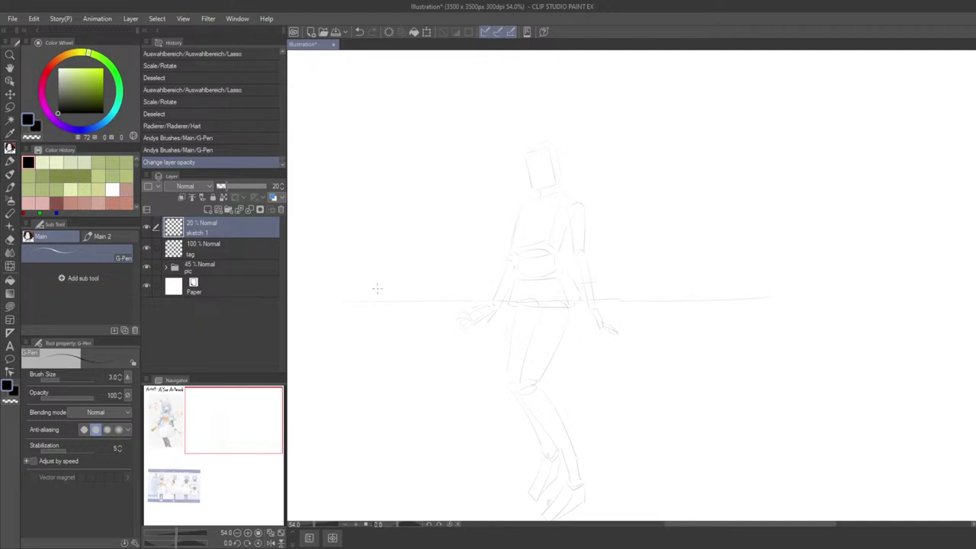
# - Add a new raster layer above sketch 1 and name it sketch 2
pyautogui.moveTo(383, 295); pyautogui.dragTo(444, 279)
pyautogui.click(209, 210)
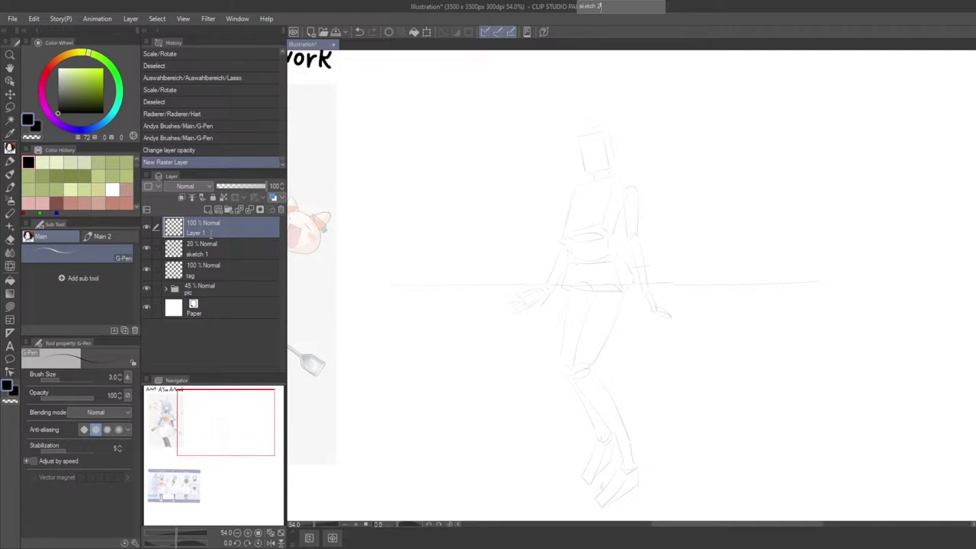
pyautogui.press('Return')
pyautogui.press('Tab')
# - Draw a circle over the reference character's head from just below the hair top to below the eyes
pyautogui.hotkey('ctrl', '+')
pyautogui.hotkey('ctrl', '+')
pyautogui.moveTo(338, 336); pyautogui.dragTo(407, 343)
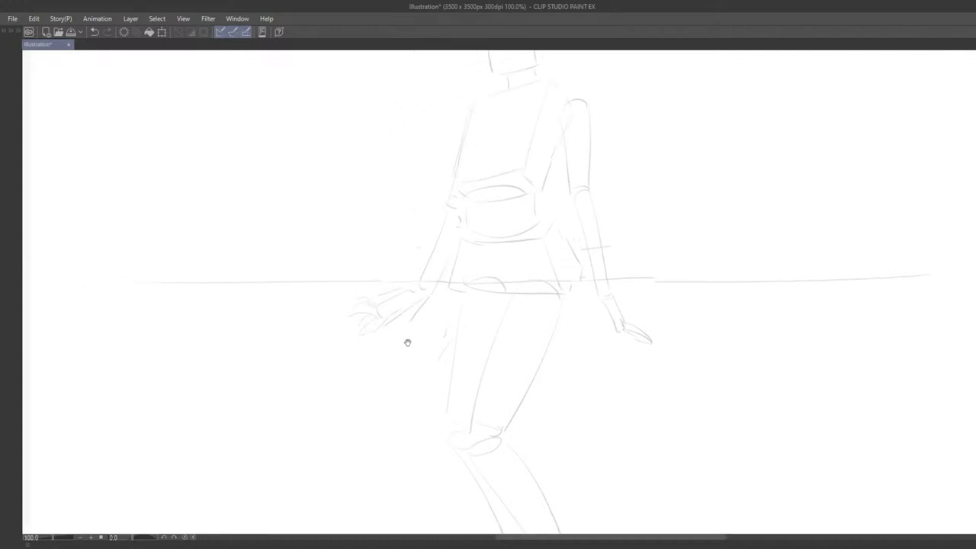
pyautogui.moveTo(183, 370); pyautogui.dragTo(507, 351)
pyautogui.scroll(-3, 404, 361)
pyautogui.moveTo(422, 349); pyautogui.dragTo(345, 387)
pyautogui.moveTo(500, 356); pyautogui.dragTo(857, 442)
pyautogui.scroll(10, 467, 335)
pyautogui.moveTo(486, 332); pyautogui.dragTo(369, 374)
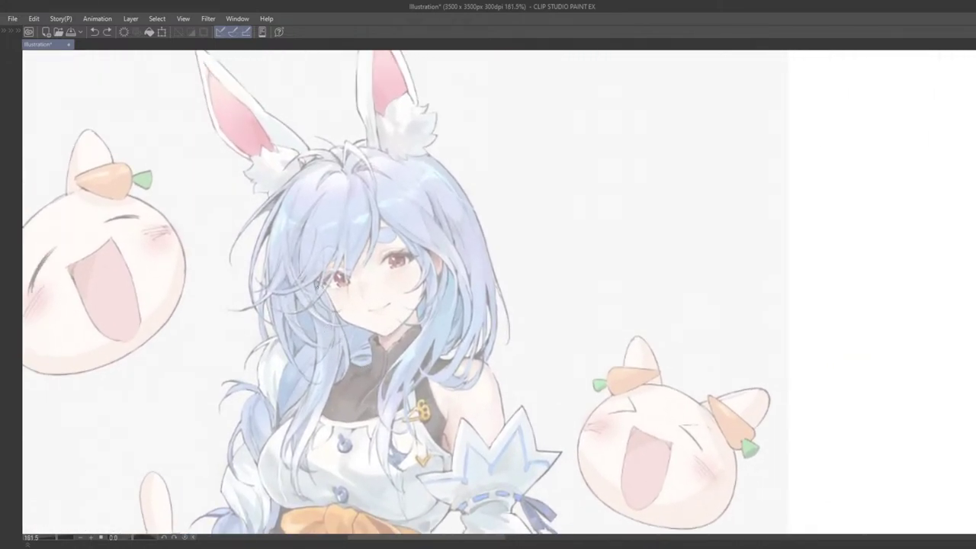
pyautogui.moveTo(341, 316)
pyautogui.mouseDown()
pyautogui.moveTo(381, 335)
pyautogui.moveTo(405, 326)
pyautogui.mouseUp()
pyautogui.hotkey('ctrl', 'z')
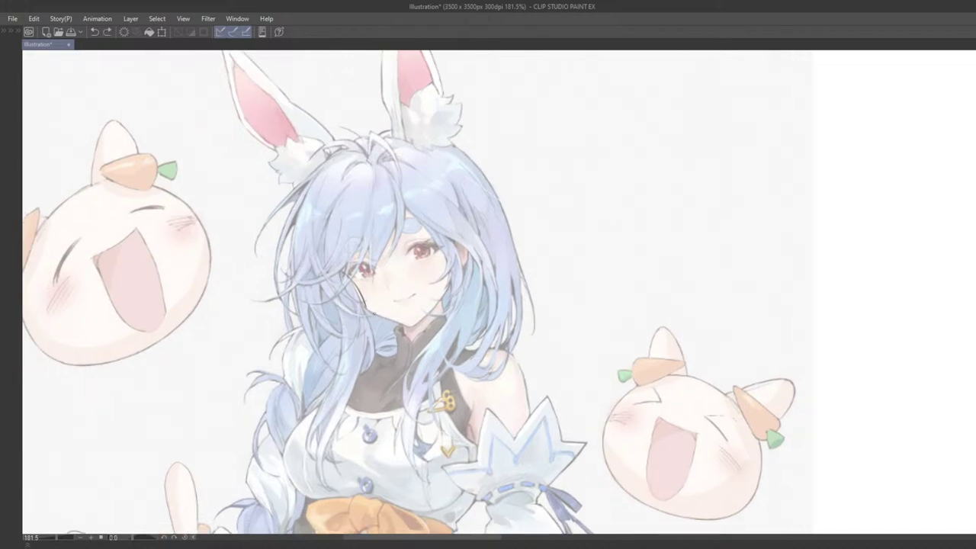
pyautogui.hotkey('ctrl', 'z')
pyautogui.moveTo(390, 180)
pyautogui.mouseDown()
pyautogui.moveTo(423, 202)
pyautogui.moveTo(354, 269)
pyautogui.moveTo(429, 191)
pyautogui.moveTo(415, 180)
pyautogui.moveTo(357, 269)
pyautogui.moveTo(403, 177)
pyautogui.moveTo(426, 274)
pyautogui.moveTo(397, 177)
pyautogui.moveTo(424, 181)
pyautogui.moveTo(333, 215)
pyautogui.moveTo(369, 169)
pyautogui.mouseUp()
pyautogui.hotkey('ctrl', 'z')
pyautogui.hotkey('ctrl', 'z')
pyautogui.hotkey('ctrl', 'z')
pyautogui.hotkey('ctrl', 'z')
pyautogui.hotkey('ctrl', 'z')
pyautogui.hotkey('ctrl', 'z')
pyautogui.hotkey('ctrl', 'z')
pyautogui.hotkey('ctrl', 'z')
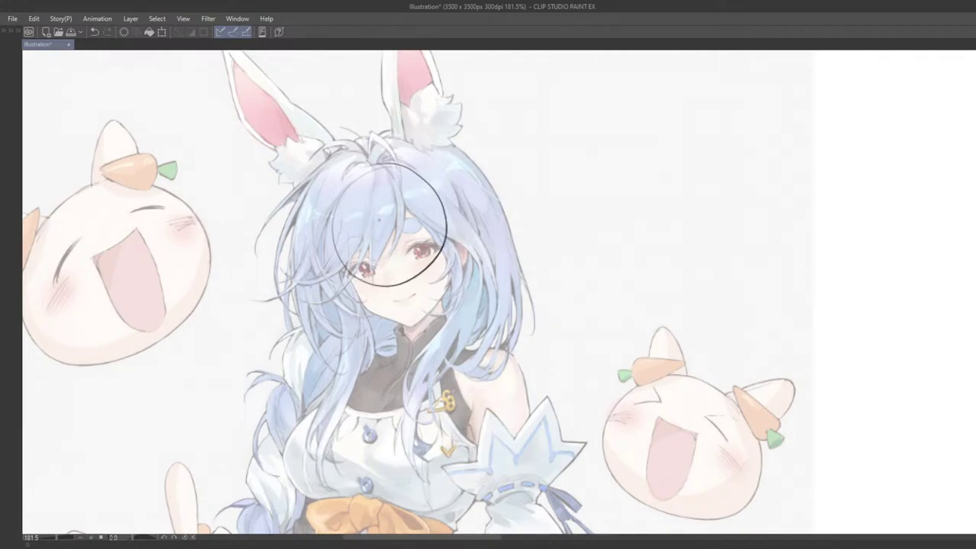
# - Draw a curved centre line down the reference face from the top of the circle to the chin
pyautogui.moveTo(411, 234); pyautogui.dragTo(399, 227)
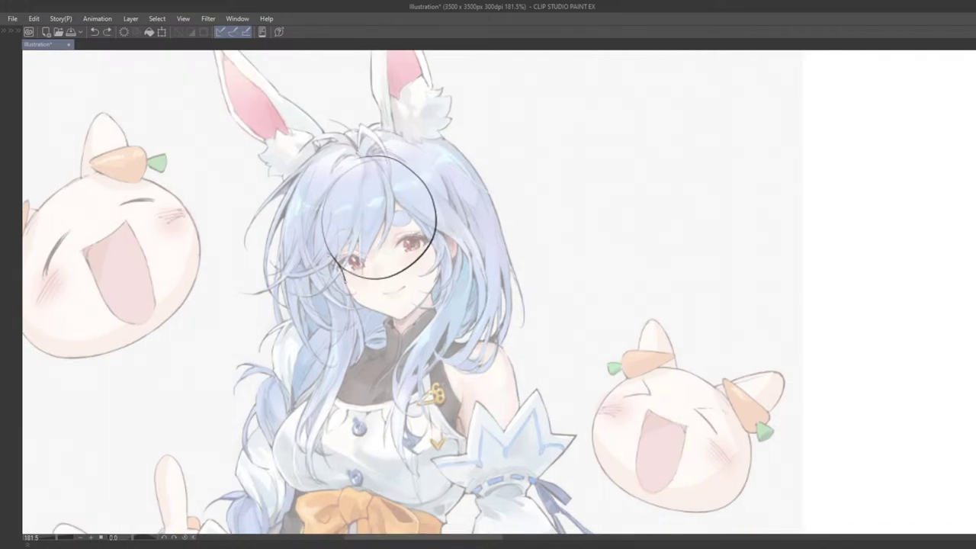
pyautogui.moveTo(345, 281)
pyautogui.mouseDown()
pyautogui.moveTo(393, 320)
pyautogui.moveTo(364, 304)
pyautogui.moveTo(384, 314)
pyautogui.mouseUp()
pyautogui.hotkey('ctrl', 'z')
pyautogui.moveTo(363, 175); pyautogui.dragTo(396, 296)
pyautogui.hotkey('ctrl', 'z')
pyautogui.moveTo(366, 158); pyautogui.dragTo(409, 325)
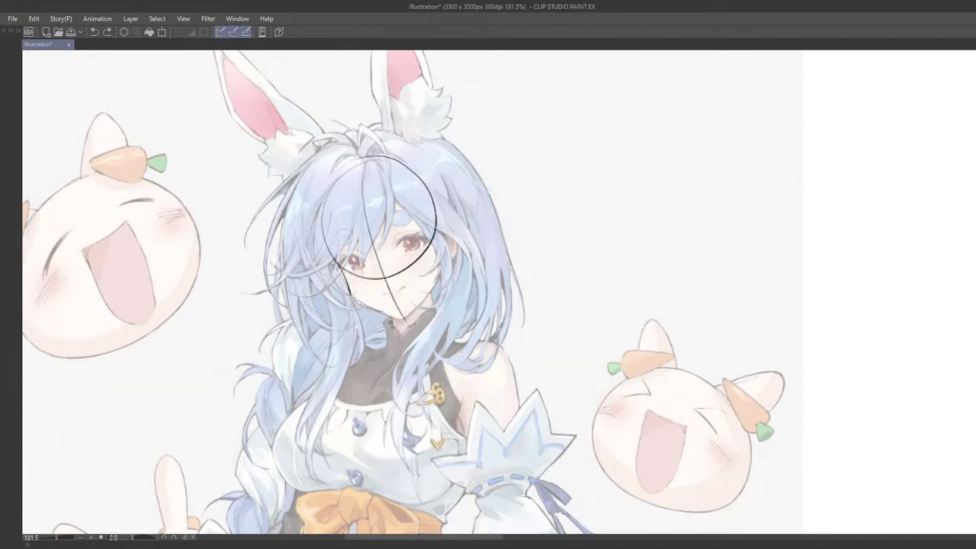
pyautogui.hotkey('ctrl', 'z')
pyautogui.moveTo(357, 154); pyautogui.dragTo(402, 310)
pyautogui.hotkey('ctrl', 'z')
pyautogui.moveTo(363, 159)
pyautogui.mouseDown()
pyautogui.moveTo(403, 320)
pyautogui.moveTo(365, 229)
pyautogui.moveTo(400, 326)
pyautogui.moveTo(360, 224)
pyautogui.moveTo(405, 327)
pyautogui.moveTo(397, 309)
pyautogui.moveTo(410, 295)
pyautogui.mouseUp()
pyautogui.hotkey('ctrl', 'z')
pyautogui.hotkey('ctrl', 'z')
pyautogui.hotkey('ctrl', 'z')
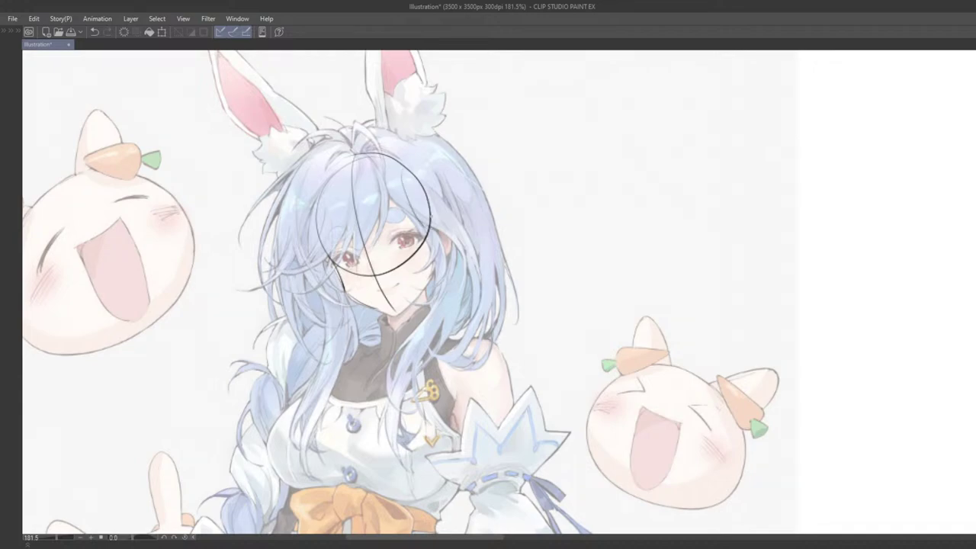
# - Draw the right-hand side jawline over the reference face from the cheek down to the chin
pyautogui.scroll(-1, 436, 200)
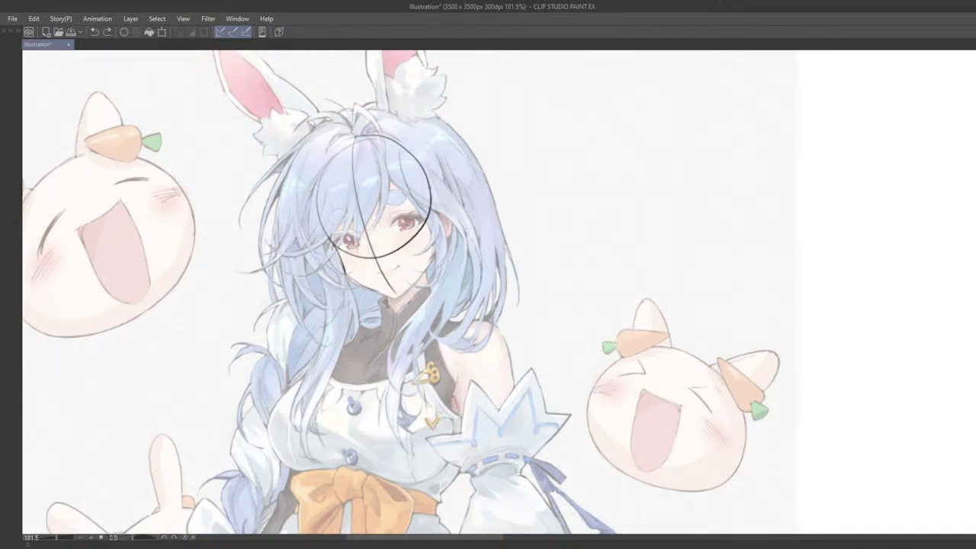
pyautogui.moveTo(437, 238); pyautogui.dragTo(427, 272)
pyautogui.hotkey('ctrl', 'z')
pyautogui.hotkey('ctrl', 'z')
pyautogui.moveTo(437, 239); pyautogui.dragTo(401, 291)
pyautogui.hotkey('ctrl', 'z')
pyautogui.moveTo(437, 243); pyautogui.dragTo(398, 296)
pyautogui.hotkey('ctrl', 'z')
pyautogui.moveTo(437, 241); pyautogui.dragTo(398, 298)
pyautogui.hotkey('ctrl', 'z')
# - Draw the left-hand side jawline over the reference face from the cheek down to meet the chin
pyautogui.moveTo(348, 276); pyautogui.dragTo(398, 297)
pyautogui.hotkey('ctrl', 'z')
pyautogui.hotkey('ctrl', 'z')
pyautogui.moveTo(347, 274); pyautogui.dragTo(397, 297)
pyautogui.hotkey('ctrl', 'z')
pyautogui.hotkey('ctrl', 'z')
pyautogui.moveTo(346, 275); pyautogui.dragTo(410, 301)
pyautogui.hotkey('ctrl', 'z')
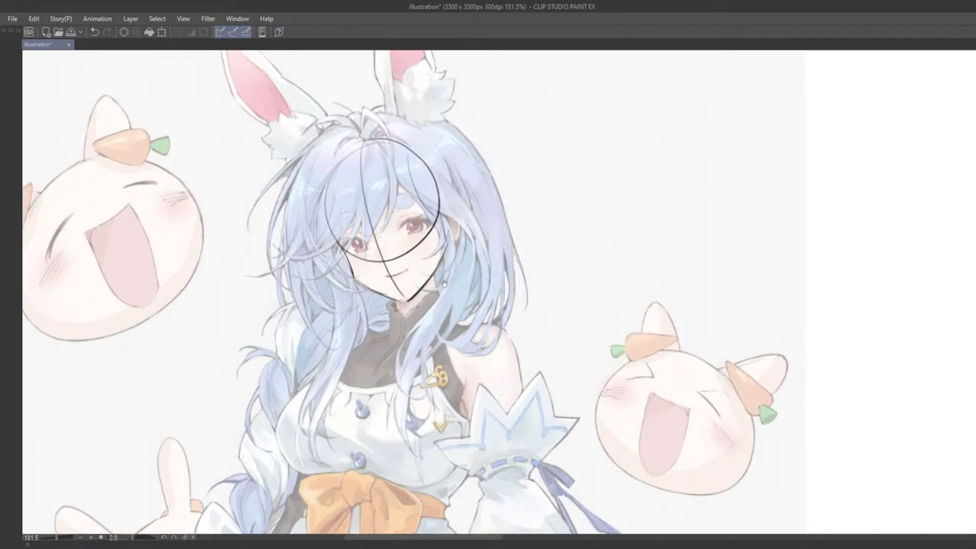
# - Draw a curved horizontal guide line across the head circle just above the eyebrows, redoing it until it follows the head's tilt
pyautogui.moveTo(429, 264); pyautogui.dragTo(421, 252)
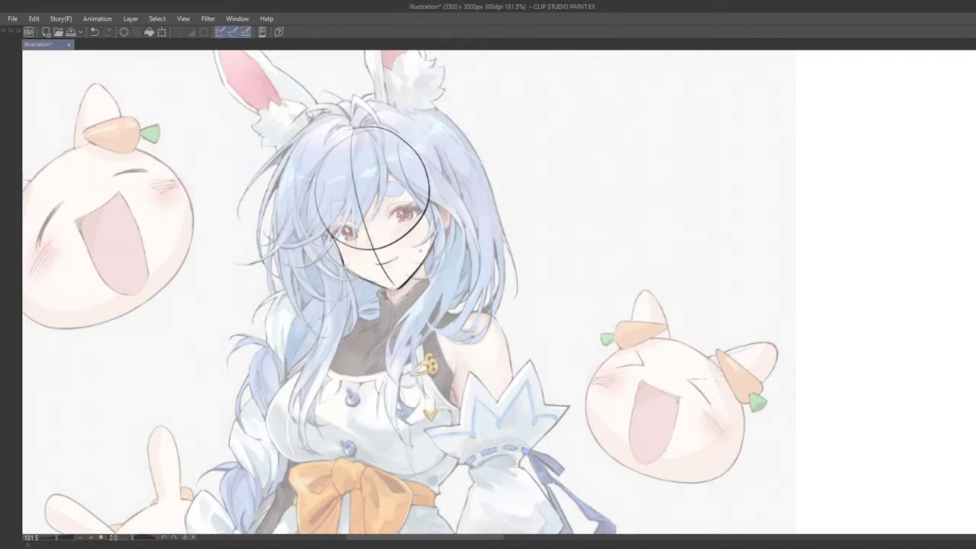
pyautogui.moveTo(389, 363); pyautogui.dragTo(427, 392)
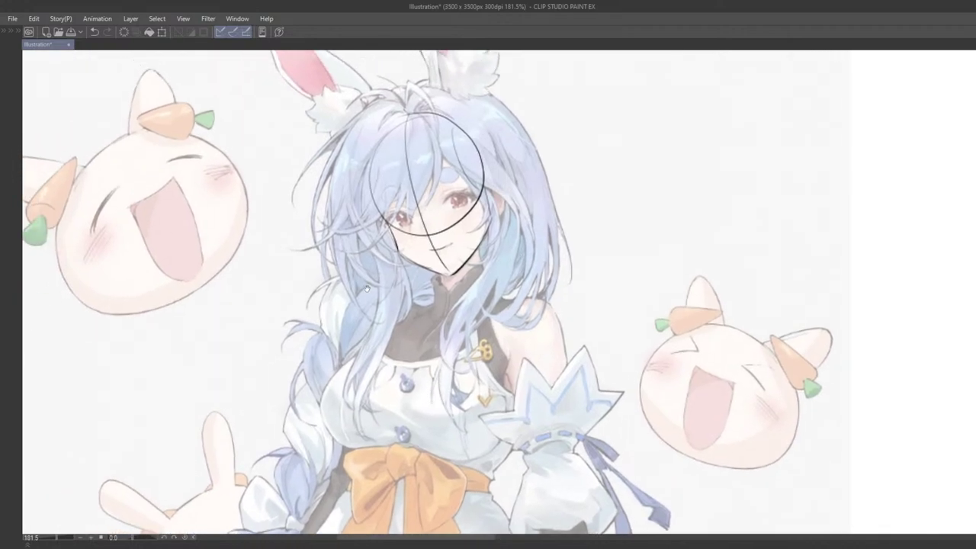
pyautogui.moveTo(354, 288); pyautogui.dragTo(409, 330)
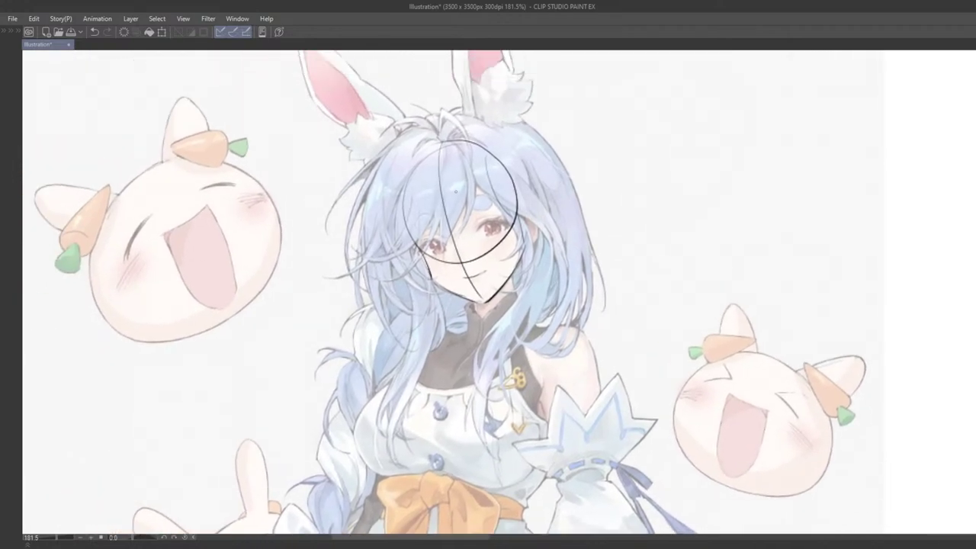
pyautogui.scroll(2, 471, 223)
pyautogui.moveTo(400, 222)
pyautogui.mouseDown()
pyautogui.moveTo(518, 195)
pyautogui.moveTo(504, 179)
pyautogui.moveTo(505, 190)
pyautogui.moveTo(520, 181)
pyautogui.moveTo(470, 180)
pyautogui.mouseUp()
pyautogui.hotkey('ctrl', 'z')
pyautogui.hotkey('ctrl', 'z')
pyautogui.hotkey('ctrl', 'z')
pyautogui.hotkey('ctrl', 'z')
pyautogui.hotkey('ctrl', 'z')
pyautogui.hotkey('ctrl', 'z')
pyautogui.hotkey('ctrl', 'z')
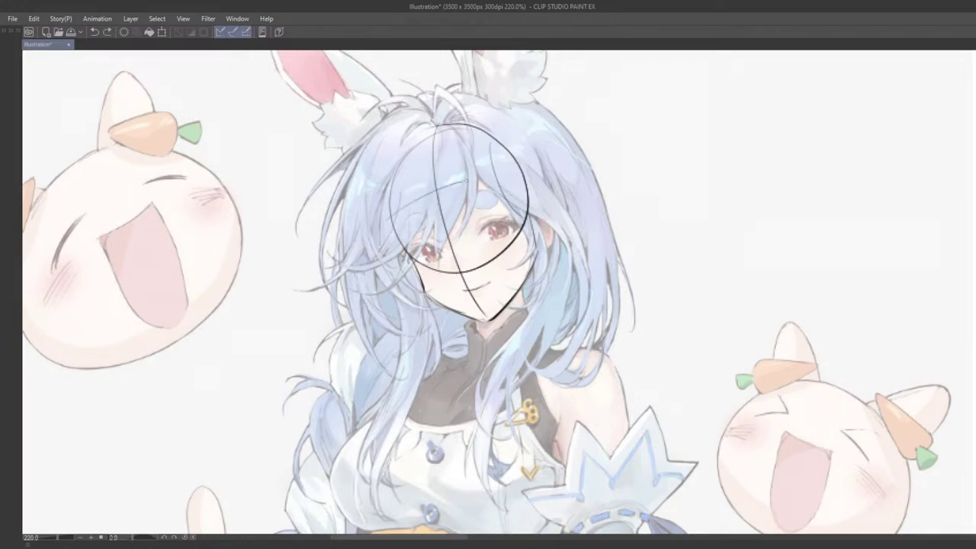
pyautogui.hotkey('ctrl', 'z')
pyautogui.hotkey('ctrl', 'z')
pyautogui.moveTo(402, 234)
pyautogui.mouseDown()
pyautogui.moveTo(542, 183)
pyautogui.moveTo(518, 191)
pyautogui.mouseUp()
pyautogui.hotkey('ctrl', 'z')
pyautogui.moveTo(388, 227); pyautogui.dragTo(488, 178)
pyautogui.hotkey('ctrl', 'z')
pyautogui.moveTo(389, 229)
pyautogui.mouseDown()
pyautogui.moveTo(534, 181)
pyautogui.moveTo(455, 199)
pyautogui.moveTo(525, 185)
pyautogui.moveTo(500, 177)
pyautogui.moveTo(540, 166)
pyautogui.moveTo(527, 180)
pyautogui.mouseUp()
pyautogui.hotkey('ctrl', 'z')
pyautogui.hotkey('ctrl', 'z')
pyautogui.hotkey('ctrl', 'z')
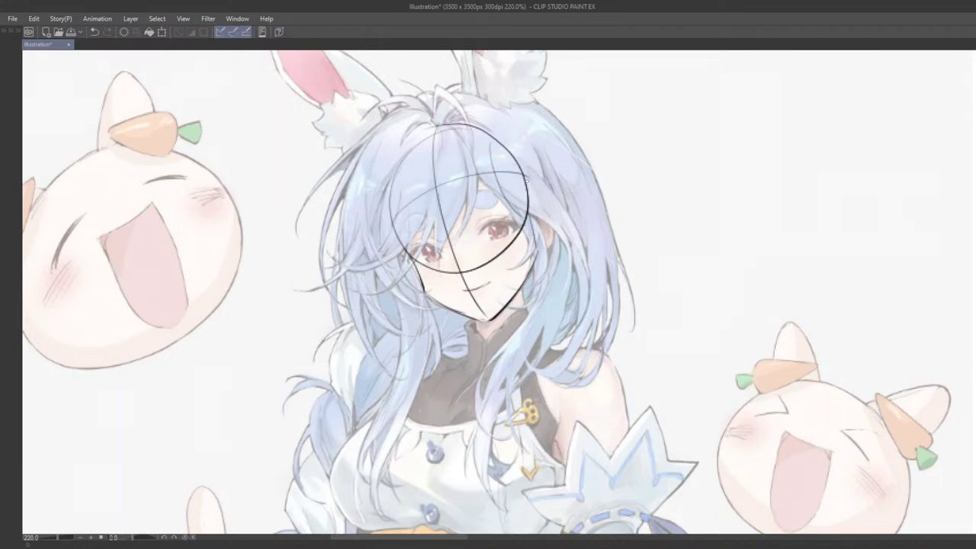
pyautogui.scroll(-6, 494, 196)
pyautogui.scroll(4, 492, 191)
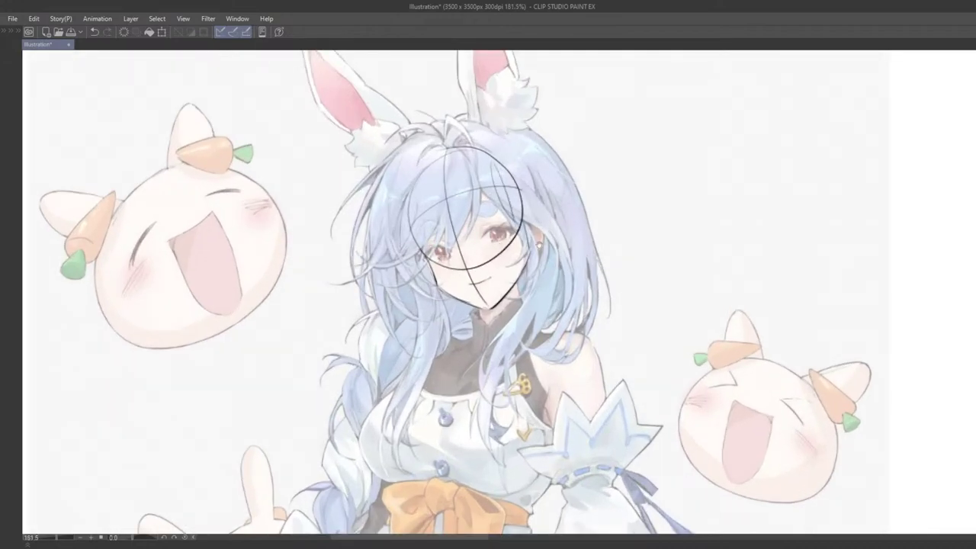
# - Draw the curved side-plane guide on the right side of the head from the upper circle past the temple, redoing the strokes until they fit
pyautogui.moveTo(522, 254); pyautogui.dragTo(475, 234)
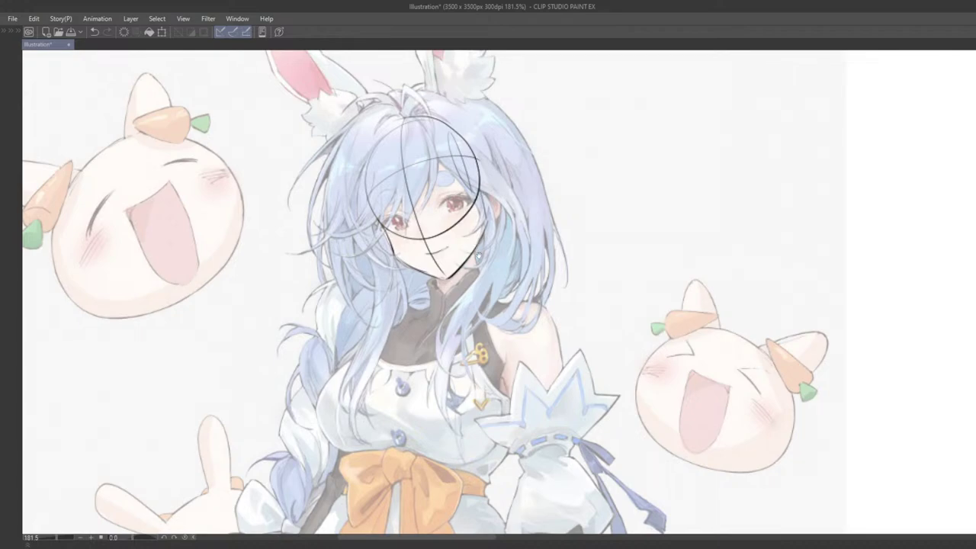
pyautogui.moveTo(470, 179); pyautogui.dragTo(484, 216)
pyautogui.hotkey('ctrl', 'z')
pyautogui.moveTo(467, 153); pyautogui.dragTo(484, 219)
pyautogui.hotkey('ctrl', 'z')
pyautogui.moveTo(451, 130); pyautogui.dragTo(478, 185)
pyautogui.moveTo(457, 137)
pyautogui.mouseDown()
pyautogui.moveTo(477, 212)
pyautogui.moveTo(488, 220)
pyautogui.moveTo(491, 204)
pyautogui.moveTo(507, 229)
pyautogui.moveTo(486, 226)
pyautogui.mouseUp()
pyautogui.hotkey('ctrl', 'z')
pyautogui.hotkey('ctrl', 'z')
pyautogui.hotkey('ctrl', 'z')
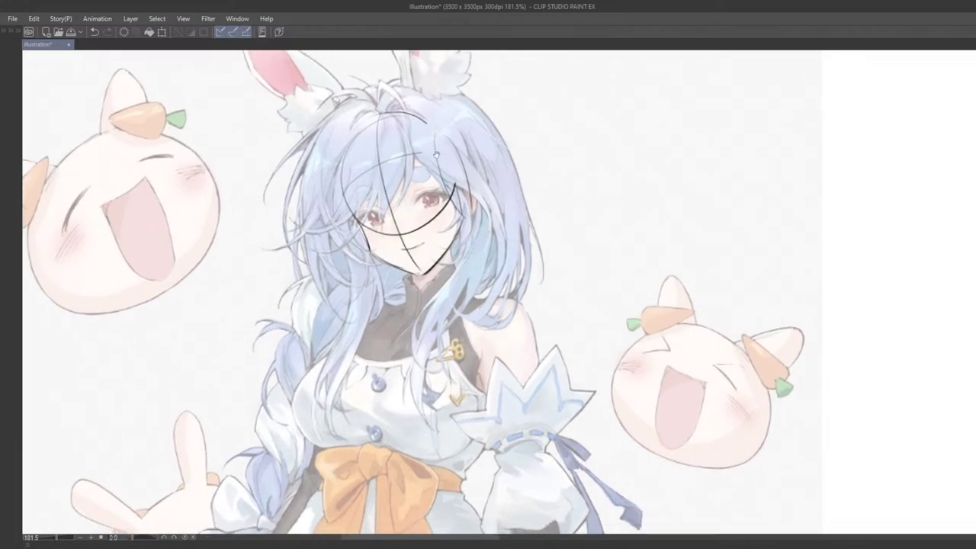
pyautogui.moveTo(419, 123)
pyautogui.mouseDown()
pyautogui.moveTo(444, 163)
pyautogui.moveTo(440, 136)
pyautogui.moveTo(463, 171)
pyautogui.moveTo(464, 206)
pyautogui.mouseUp()
pyautogui.hotkey('ctrl', 'z')
pyautogui.hotkey('ctrl', 'z')
pyautogui.hotkey('ctrl', 'z')
pyautogui.moveTo(452, 139); pyautogui.dragTo(465, 224)
# - Set the opacity of the pic folder to 67% and make the sketch 2 layer active again
pyautogui.scroll(-6, 435, 224)
pyautogui.moveTo(488, 152); pyautogui.dragTo(503, 129)
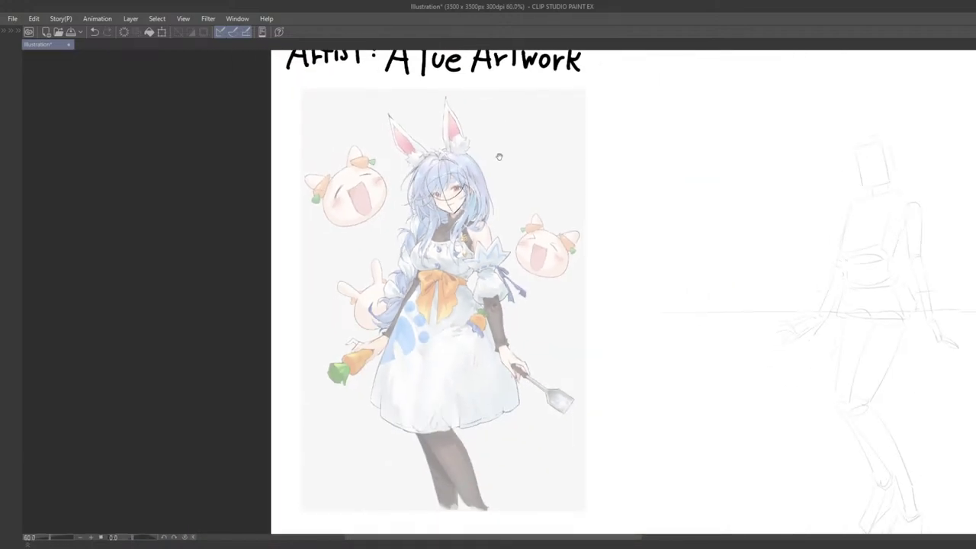
pyautogui.moveTo(534, 175); pyautogui.dragTo(400, 192)
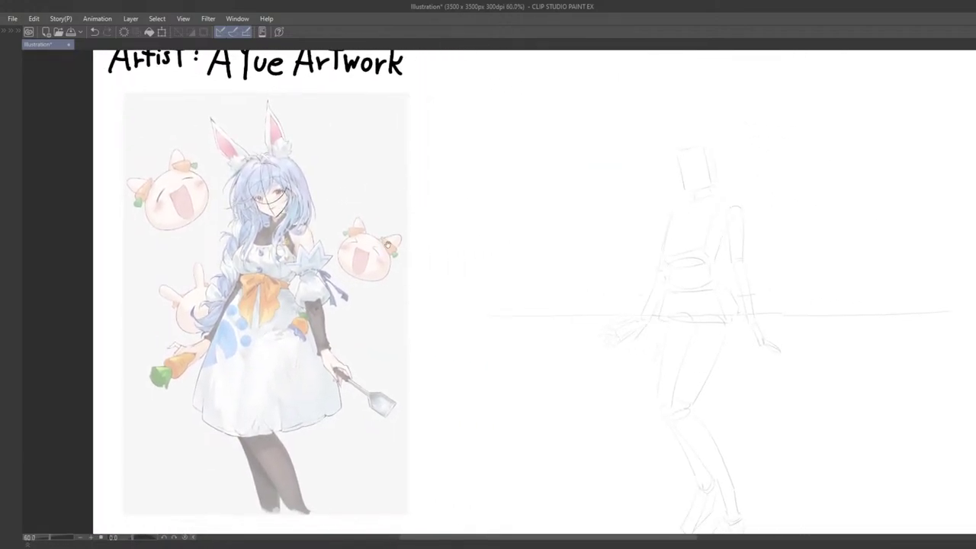
pyautogui.moveTo(252, 270); pyautogui.dragTo(296, 271)
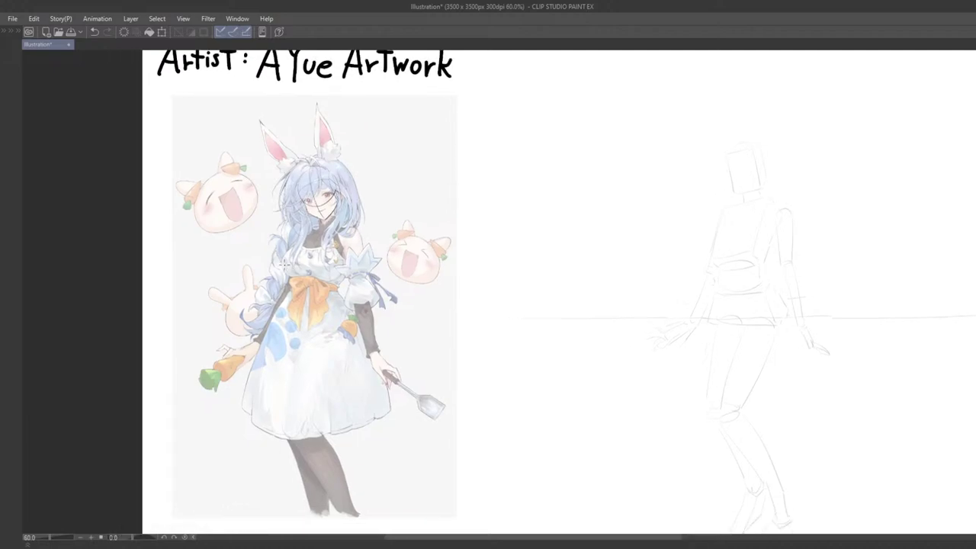
pyautogui.scroll(2, 287, 269)
pyautogui.moveTo(412, 229); pyautogui.dragTo(329, 275)
pyautogui.scroll(3, 298, 237)
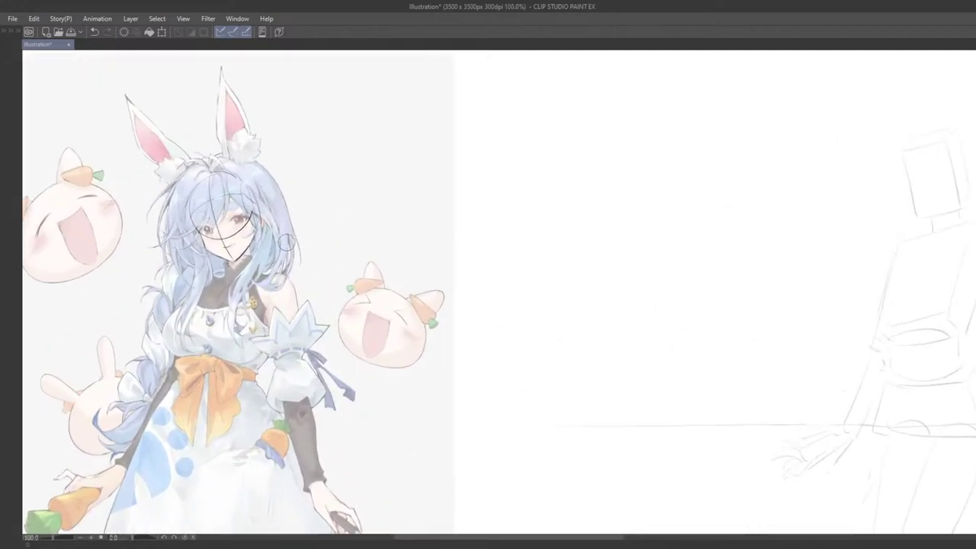
pyautogui.press('Tab')
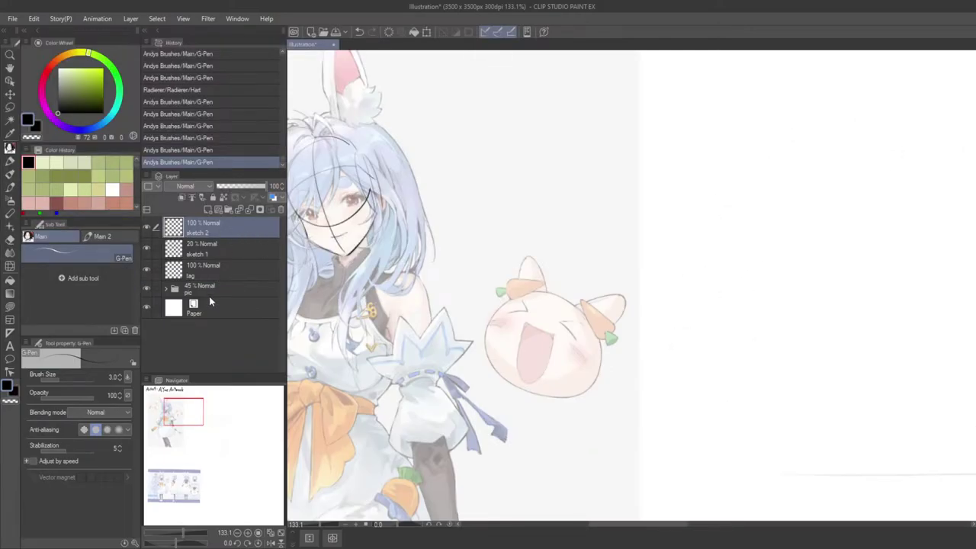
pyautogui.click(210, 290)
pyautogui.click(249, 187)
pyautogui.click(242, 224)
pyautogui.hotkey('ctrl', 'alt', '0')
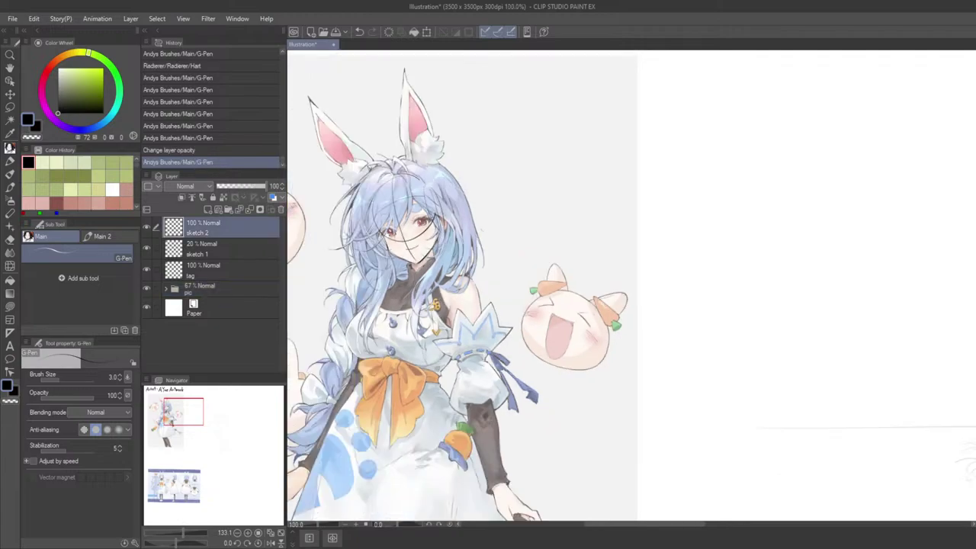
# - Draw a curved upper eyelid line in the empty area beside the reference head, redoing it until the arc looks right
pyautogui.moveTo(320, 267); pyautogui.dragTo(397, 303)
pyautogui.press('Tab')
pyautogui.scroll(8, 473, 244)
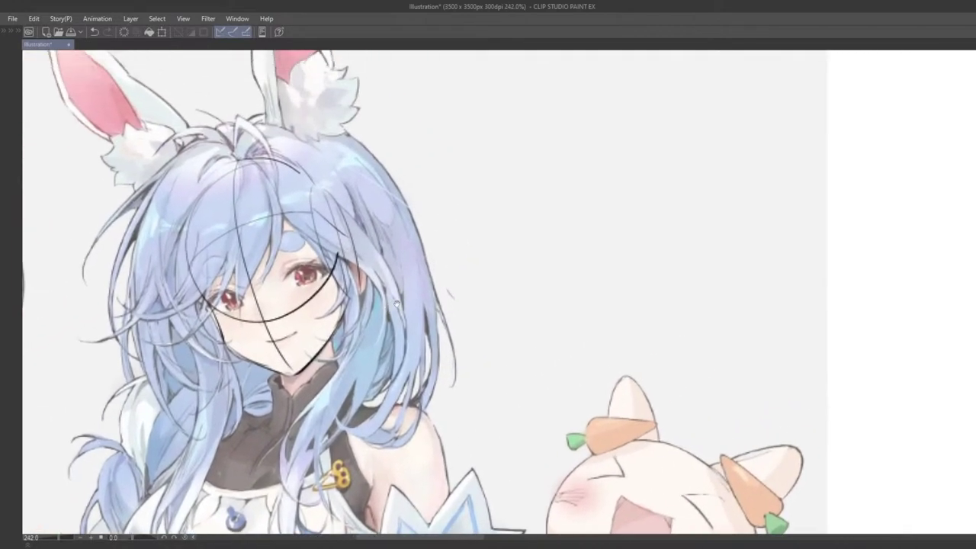
pyautogui.moveTo(510, 207)
pyautogui.mouseDown()
pyautogui.moveTo(609, 208)
pyautogui.moveTo(621, 229)
pyautogui.moveTo(520, 250)
pyautogui.moveTo(527, 214)
pyautogui.moveTo(638, 200)
pyautogui.mouseUp()
pyautogui.hotkey('ctrl', 'z')
pyautogui.hotkey('ctrl', 'z')
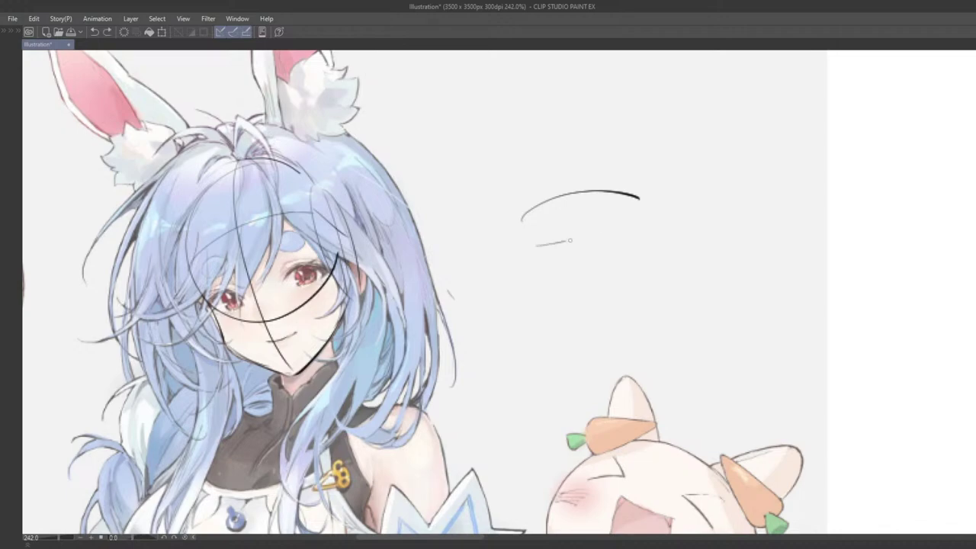
pyautogui.hotkey('ctrl', 'z')
pyautogui.moveTo(523, 234); pyautogui.dragTo(637, 213)
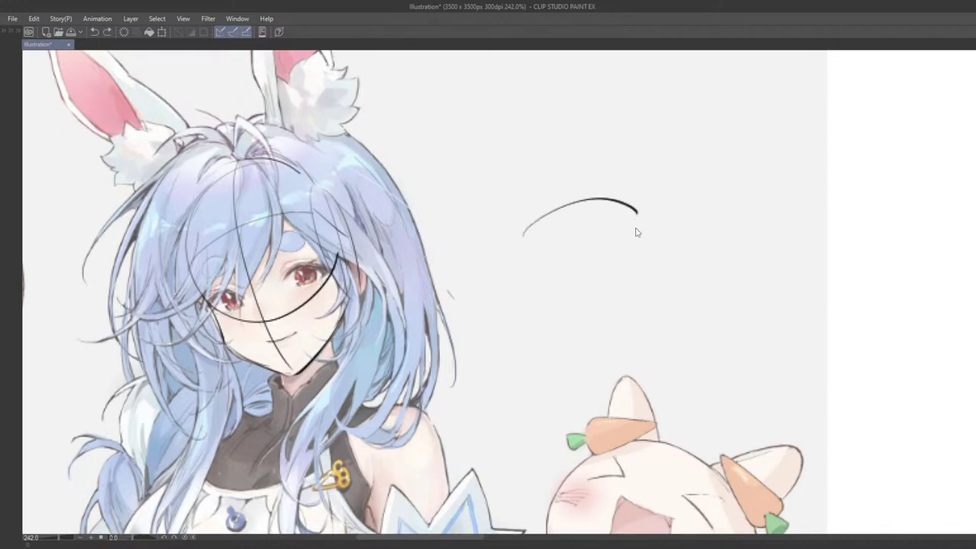
# - Add the lower eyelid, the inner contour at the outer corner and a pointed outer lash to the enlarged eye sketch
pyautogui.moveTo(560, 254)
pyautogui.mouseDown()
pyautogui.moveTo(630, 219)
pyautogui.moveTo(620, 231)
pyautogui.mouseUp()
pyautogui.hotkey('ctrl', 'z')
pyautogui.hotkey('ctrl', 'z')
pyautogui.hotkey('ctrl', 'z')
pyautogui.hotkey('ctrl', 'z')
pyautogui.moveTo(532, 226)
pyautogui.mouseDown()
pyautogui.moveTo(617, 203)
pyautogui.moveTo(645, 211)
pyautogui.moveTo(640, 230)
pyautogui.moveTo(577, 251)
pyautogui.mouseUp()
pyautogui.hotkey('ctrl', 'z')
pyautogui.moveTo(573, 254); pyautogui.dragTo(647, 228)
pyautogui.hotkey('ctrl', 'z')
pyautogui.hotkey('ctrl', 'z')
pyautogui.hotkey('ctrl', 'z')
pyautogui.hotkey('ctrl', 'z')
pyautogui.moveTo(531, 225)
pyautogui.mouseDown()
pyautogui.moveTo(627, 202)
pyautogui.moveTo(649, 219)
pyautogui.moveTo(678, 221)
pyautogui.moveTo(644, 244)
pyautogui.moveTo(557, 266)
pyautogui.moveTo(646, 232)
pyautogui.moveTo(640, 242)
pyautogui.moveTo(594, 229)
pyautogui.mouseUp()
pyautogui.hotkey('ctrl', 'z')
pyautogui.hotkey('ctrl', 'z')
pyautogui.hotkey('ctrl', 'z')
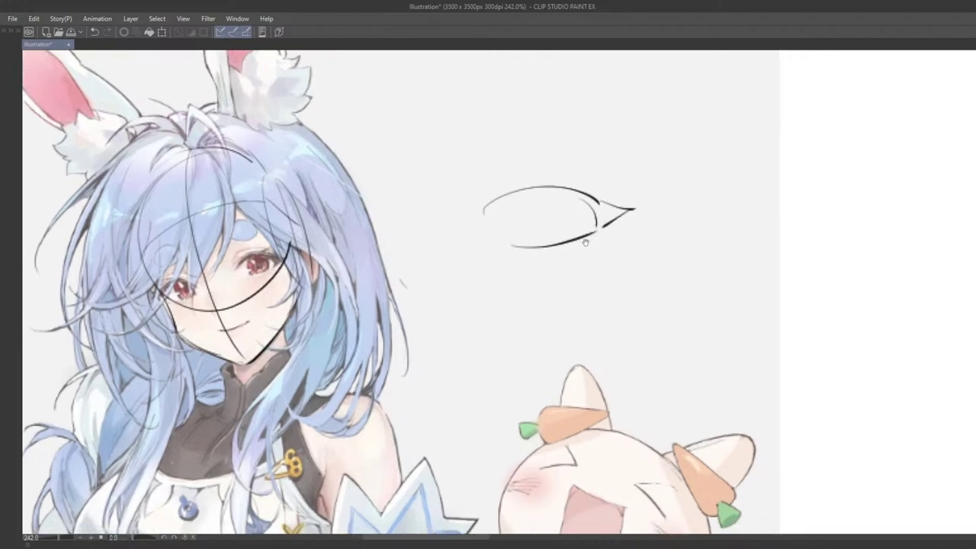
# - Draw a second curve just under the upper eyelid to give the lash line thickness, retrying it until it follows the lid
pyautogui.moveTo(558, 264); pyautogui.dragTo(552, 290)
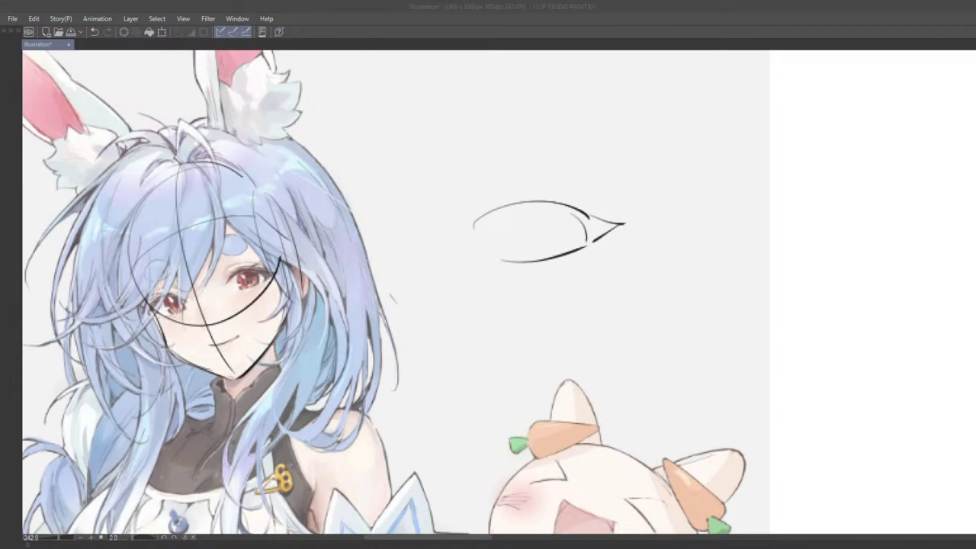
pyautogui.click(423, 354)
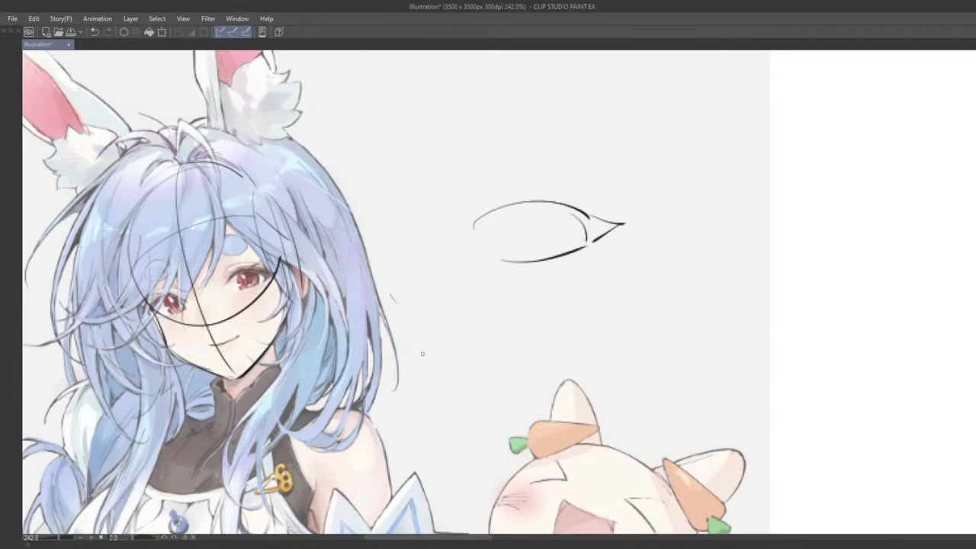
pyautogui.moveTo(406, 316)
pyautogui.mouseDown()
pyautogui.moveTo(399, 313)
pyautogui.moveTo(402, 340)
pyautogui.moveTo(394, 329)
pyautogui.moveTo(390, 359)
pyautogui.moveTo(384, 320)
pyautogui.moveTo(400, 306)
pyautogui.mouseUp()
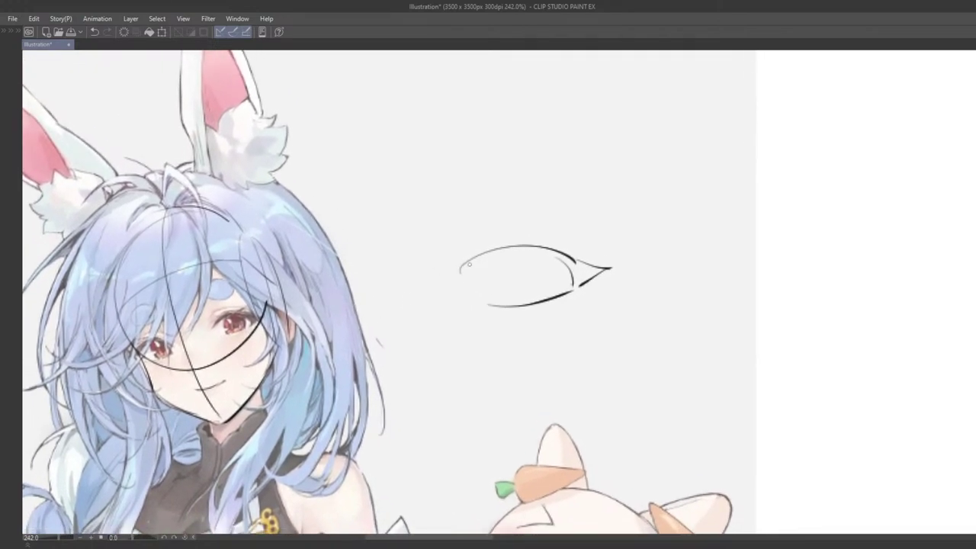
pyautogui.hotkey('ctrl', 'z')
pyautogui.moveTo(482, 269)
pyautogui.mouseDown()
pyautogui.moveTo(514, 255)
pyautogui.moveTo(566, 262)
pyautogui.moveTo(493, 255)
pyautogui.moveTo(568, 261)
pyautogui.moveTo(497, 255)
pyautogui.moveTo(561, 267)
pyautogui.mouseUp()
pyautogui.hotkey('ctrl', 'z')
pyautogui.hotkey('ctrl', 'z')
pyautogui.hotkey('ctrl', 'z')
pyautogui.hotkey('ctrl', 'z')
pyautogui.moveTo(550, 300)
pyautogui.mouseDown()
pyautogui.moveTo(447, 272)
pyautogui.moveTo(462, 285)
pyautogui.moveTo(464, 328)
pyautogui.moveTo(473, 328)
pyautogui.mouseUp()
pyautogui.hotkey('ctrl', 'z')
pyautogui.hotkey('ctrl', 'z')
pyautogui.moveTo(421, 246)
pyautogui.mouseDown()
pyautogui.moveTo(532, 252)
pyautogui.moveTo(523, 250)
pyautogui.mouseUp()
pyautogui.hotkey('ctrl', 'z')
pyautogui.hotkey('ctrl', 'z')
pyautogui.moveTo(420, 245)
pyautogui.mouseDown()
pyautogui.moveTo(529, 242)
pyautogui.moveTo(518, 228)
pyautogui.mouseUp()
pyautogui.hotkey('ctrl', 'z')
pyautogui.moveTo(418, 246); pyautogui.dragTo(532, 242)
pyautogui.hotkey('ctrl', 'z')
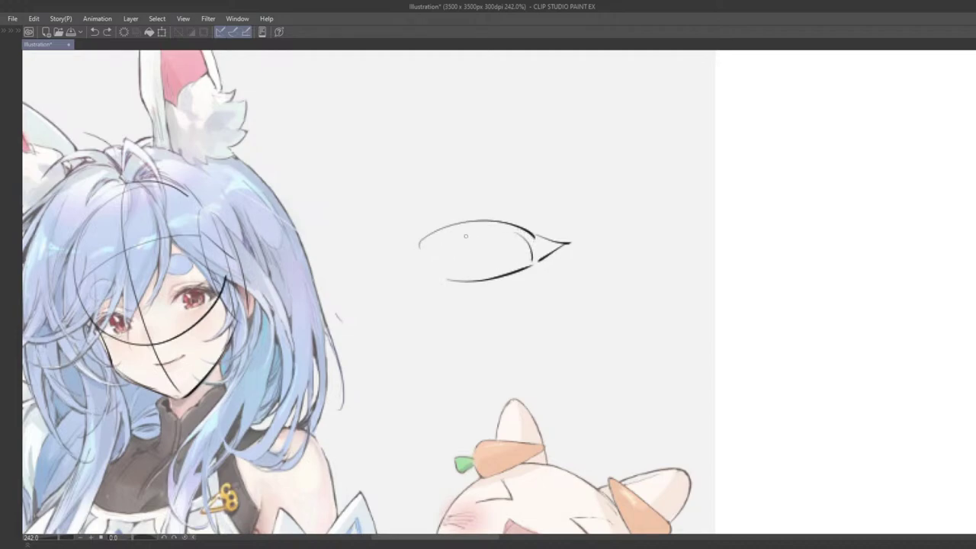
pyautogui.moveTo(425, 244); pyautogui.dragTo(523, 229)
pyautogui.hotkey('ctrl', 'z')
pyautogui.moveTo(421, 245); pyautogui.dragTo(523, 242)
pyautogui.moveTo(488, 289)
pyautogui.mouseDown()
pyautogui.moveTo(493, 279)
pyautogui.moveTo(472, 272)
pyautogui.mouseUp()
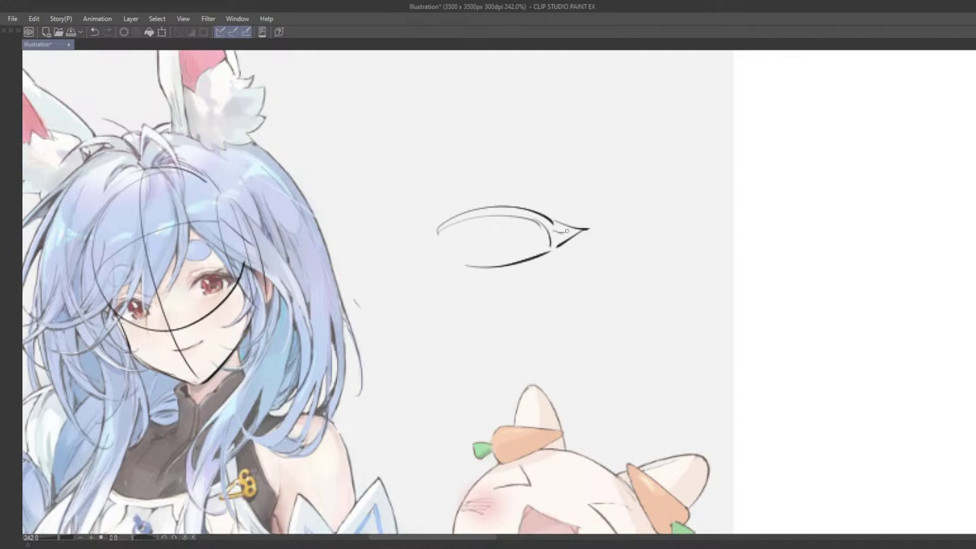
# - Add a small lash flick above the outer lid and draw both curved sides of the iris between the eyelids
pyautogui.moveTo(517, 208); pyautogui.dragTo(551, 196)
pyautogui.hotkey('ctrl', 'z')
pyautogui.moveTo(471, 224); pyautogui.dragTo(479, 268)
pyautogui.hotkey('ctrl', 'z')
pyautogui.hotkey('ctrl', 'z')
pyautogui.moveTo(534, 230); pyautogui.dragTo(524, 261)
pyautogui.hotkey('ctrl', 'z')
pyautogui.hotkey('ctrl', 'z')
pyautogui.moveTo(532, 225); pyautogui.dragTo(526, 261)
pyautogui.hotkey('ctrl', 'z')
pyautogui.moveTo(537, 222); pyautogui.dragTo(532, 259)
pyautogui.hotkey('ctrl', 'z')
pyautogui.moveTo(495, 230); pyautogui.dragTo(511, 245)
pyautogui.hotkey('ctrl', 'z')
pyautogui.hotkey('ctrl', 'z')
# - Raise the opacity of the pic folder to 100%, examine the reference eye up close, and reselect the sketch 2 layer
pyautogui.moveTo(217, 286); pyautogui.dragTo(348, 285)
pyautogui.scroll(6, 347, 285)
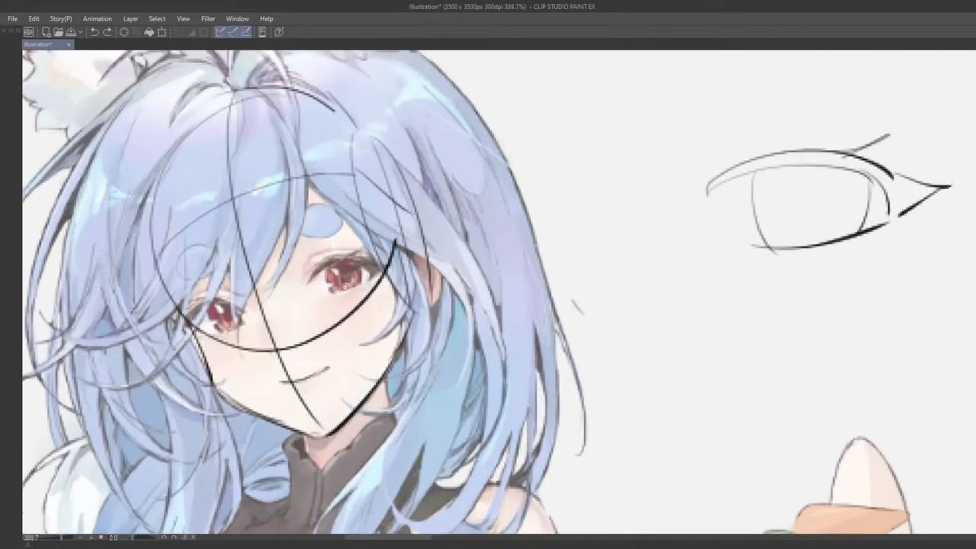
pyautogui.press('Tab')
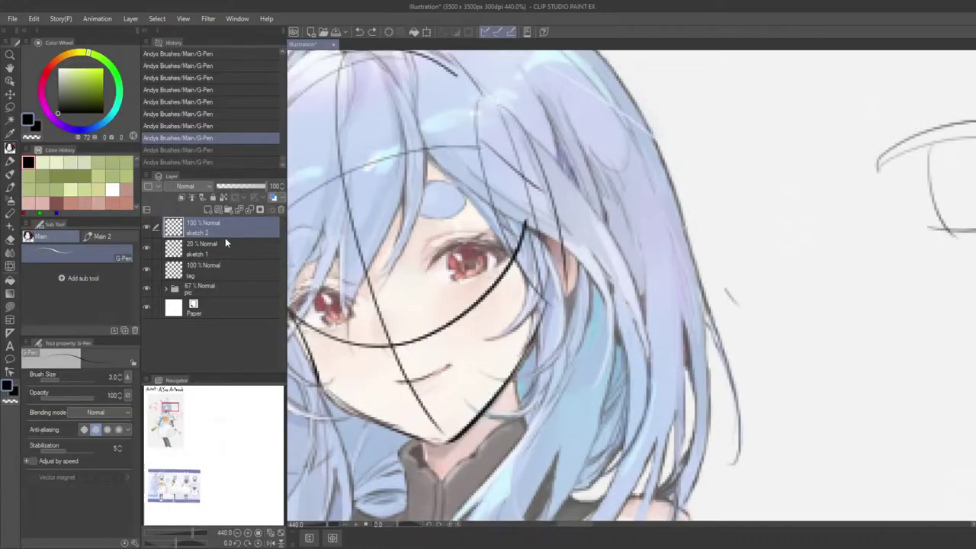
pyautogui.click(211, 288)
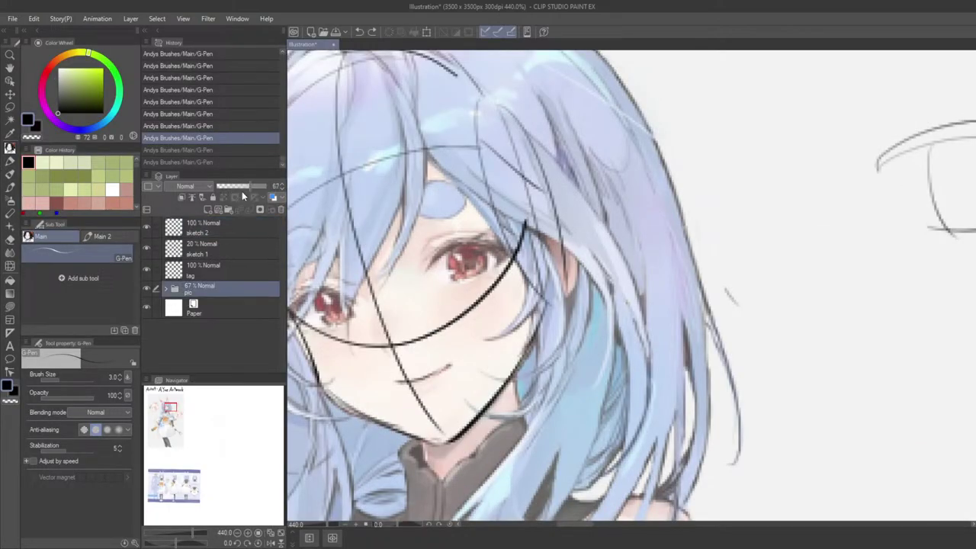
pyautogui.moveTo(248, 187); pyautogui.dragTo(278, 188)
pyautogui.scroll(6, 482, 243)
pyautogui.scroll(-8, 455, 314)
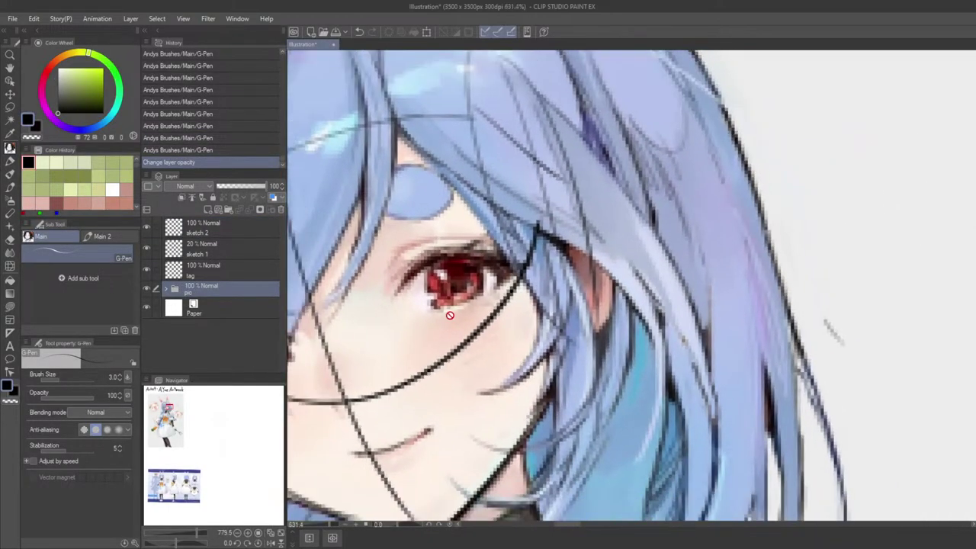
pyautogui.scroll(3, 521, 223)
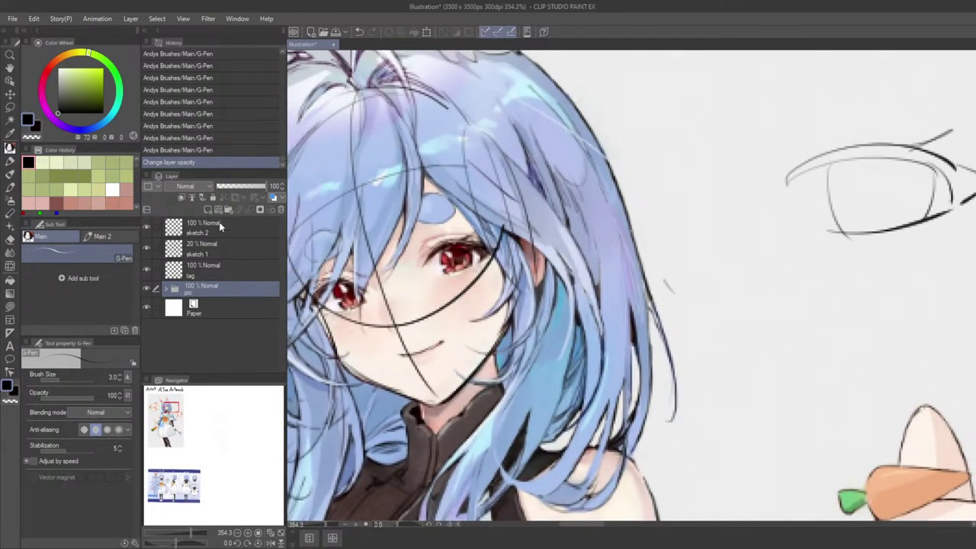
pyautogui.click(219, 225)
pyautogui.press('Tab')
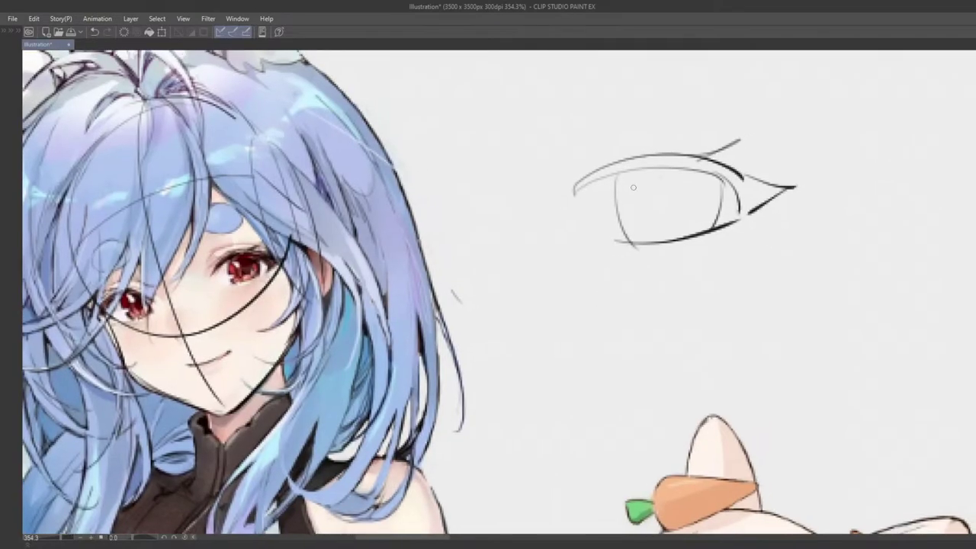
# - Draw the pupil and a small highlight inside the iris of the eye sketch, redoing the strokes as needed
pyautogui.moveTo(656, 186)
pyautogui.mouseDown()
pyautogui.moveTo(680, 214)
pyautogui.moveTo(655, 214)
pyautogui.moveTo(683, 216)
pyautogui.mouseUp()
pyautogui.hotkey('ctrl', 'z')
pyautogui.moveTo(687, 188); pyautogui.dragTo(685, 219)
pyautogui.hotkey('ctrl', 'z')
pyautogui.hotkey('ctrl', 'z')
pyautogui.moveTo(660, 180); pyautogui.dragTo(659, 216)
pyautogui.moveTo(659, 216); pyautogui.dragTo(684, 213)
pyautogui.hotkey('ctrl', 'z')
pyautogui.hotkey('ctrl', 'z')
pyautogui.moveTo(650, 181)
pyautogui.mouseDown()
pyautogui.moveTo(673, 216)
pyautogui.moveTo(653, 218)
pyautogui.mouseUp()
pyautogui.hotkey('ctrl', 'z')
pyautogui.moveTo(683, 180); pyautogui.dragTo(682, 218)
pyautogui.moveTo(640, 178)
pyautogui.mouseDown()
pyautogui.moveTo(650, 183)
pyautogui.moveTo(635, 185)
pyautogui.mouseUp()
pyautogui.hotkey('ctrl', 'z')
# - Erase part of the iris outline at its lower-left edge around a small highlight shape
pyautogui.moveTo(233, 262)
pyautogui.mouseDown()
pyautogui.moveTo(243, 278)
pyautogui.moveTo(252, 261)
pyautogui.mouseUp()
pyautogui.hotkey('ctrl', 'z')
pyautogui.hotkey('ctrl', 'z')
pyautogui.press('e')
pyautogui.moveTo(634, 221)
pyautogui.mouseDown()
pyautogui.moveTo(615, 219)
pyautogui.moveTo(624, 212)
pyautogui.moveTo(616, 231)
pyautogui.moveTo(630, 216)
pyautogui.moveTo(622, 225)
pyautogui.mouseUp()
pyautogui.click(615, 219)
pyautogui.press('p')
pyautogui.hotkey('ctrl', 'z')
# - Move the head construction and eye sketches off the reference picture onto the blank canvas to its right
pyautogui.scroll(-15, 604, 267)
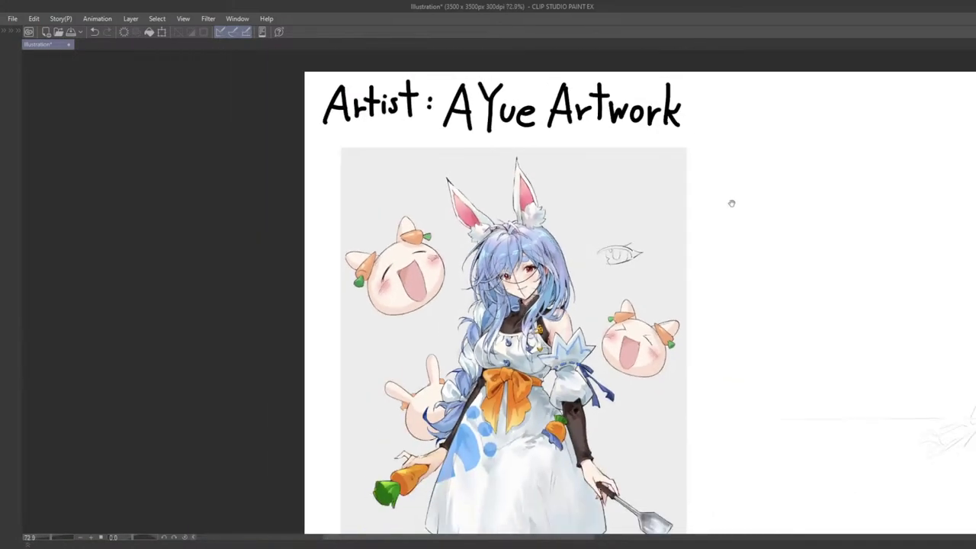
pyautogui.moveTo(733, 243); pyautogui.dragTo(682, 222)
pyautogui.moveTo(622, 204); pyautogui.dragTo(604, 215)
pyautogui.moveTo(614, 256); pyautogui.dragTo(590, 249)
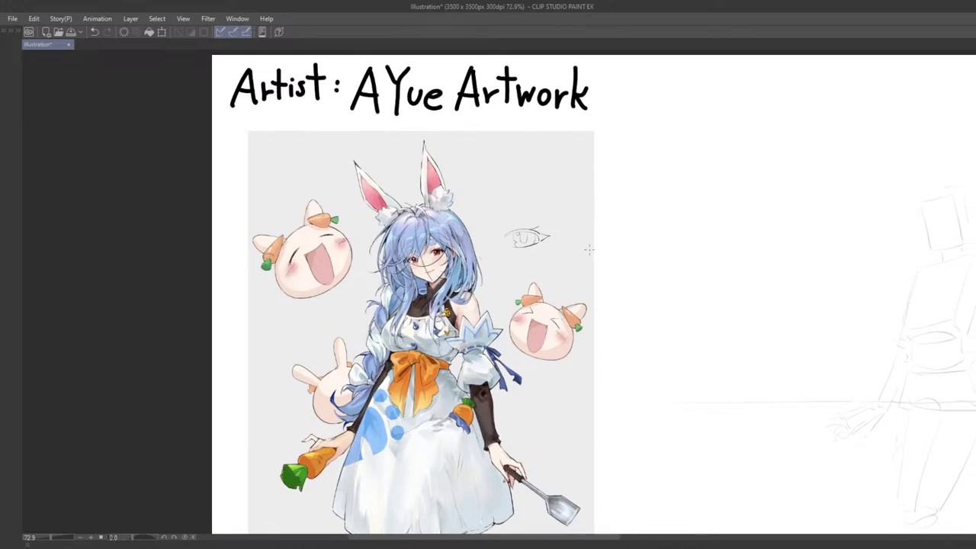
pyautogui.moveTo(557, 283)
pyautogui.mouseDown()
pyautogui.moveTo(717, 257)
pyautogui.moveTo(757, 261)
pyautogui.mouseUp()
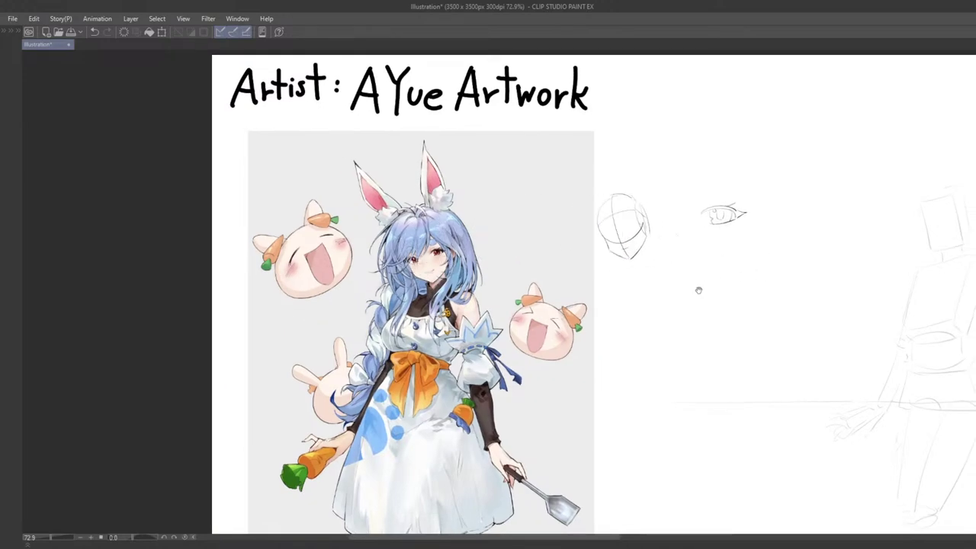
pyautogui.moveTo(668, 296)
pyautogui.mouseDown()
pyautogui.moveTo(620, 292)
pyautogui.moveTo(597, 311)
pyautogui.moveTo(627, 323)
pyautogui.moveTo(587, 329)
pyautogui.mouseUp()
pyautogui.hotkey('ctrl', 'z')
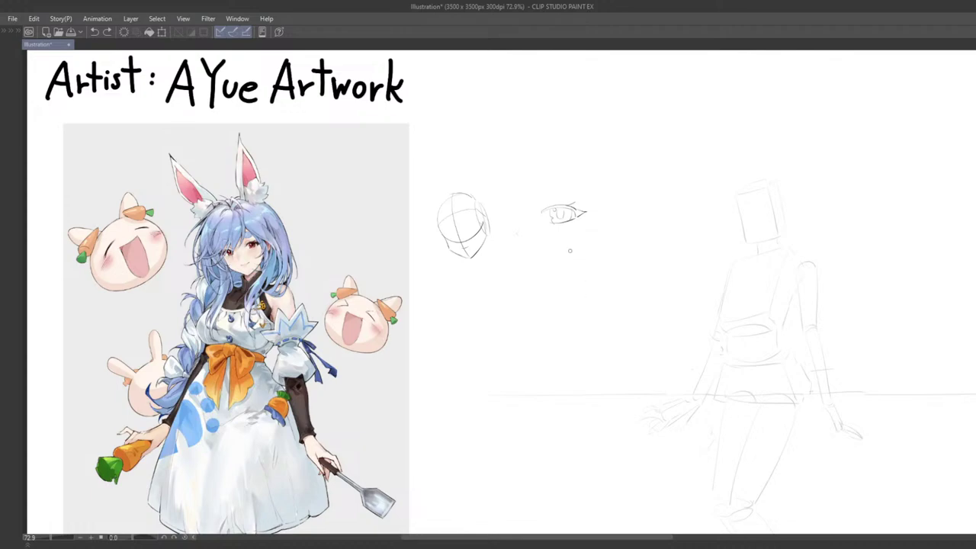
pyautogui.moveTo(546, 287); pyautogui.dragTo(547, 270)
pyautogui.moveTo(604, 315); pyautogui.dragTo(487, 290)
pyautogui.press('Tab')
pyautogui.click(197, 252)
pyautogui.click(224, 233)
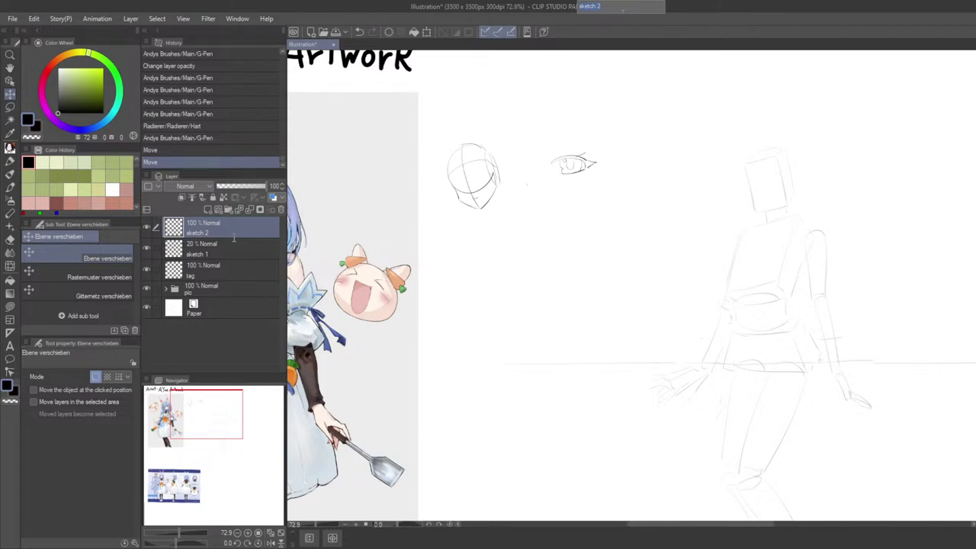
pyautogui.press('Escape')
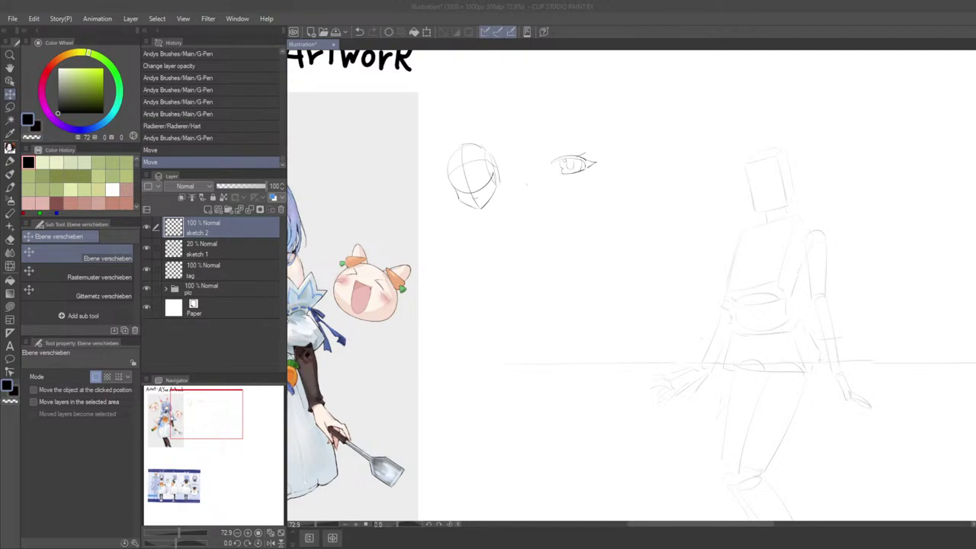
# - Shift the head and eye sketches slightly farther away from the reference picture
pyautogui.moveTo(513, 256)
pyautogui.mouseDown()
pyautogui.moveTo(504, 310)
pyautogui.moveTo(537, 282)
pyautogui.moveTo(581, 280)
pyautogui.mouseUp()
pyautogui.press('p')
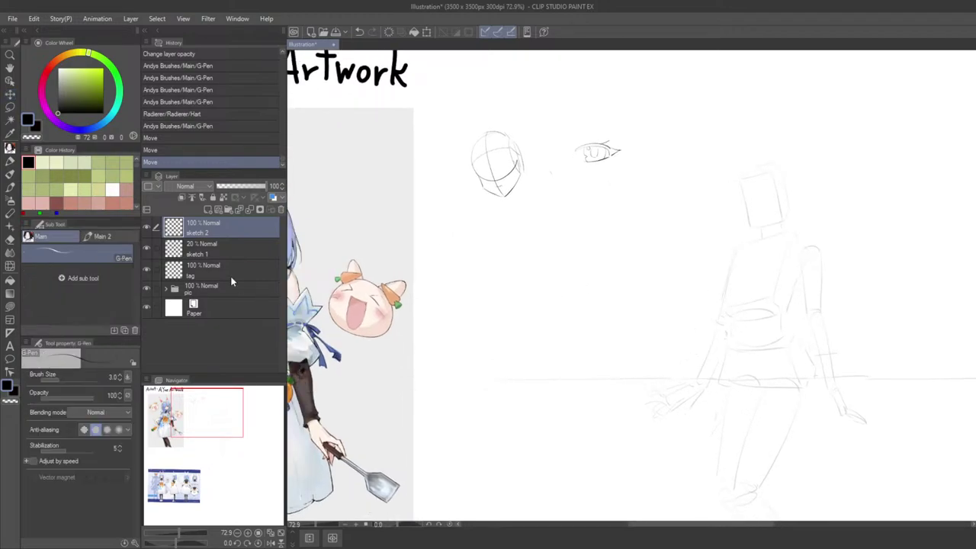
pyautogui.click(248, 250)
pyautogui.moveTo(537, 250)
pyautogui.mouseDown()
pyautogui.moveTo(488, 215)
pyautogui.moveTo(402, 229)
pyautogui.moveTo(494, 232)
pyautogui.mouseUp()
# - Rename the sketch 2 layer as haed and place it below the sketch 1 layer
pyautogui.click(216, 231)
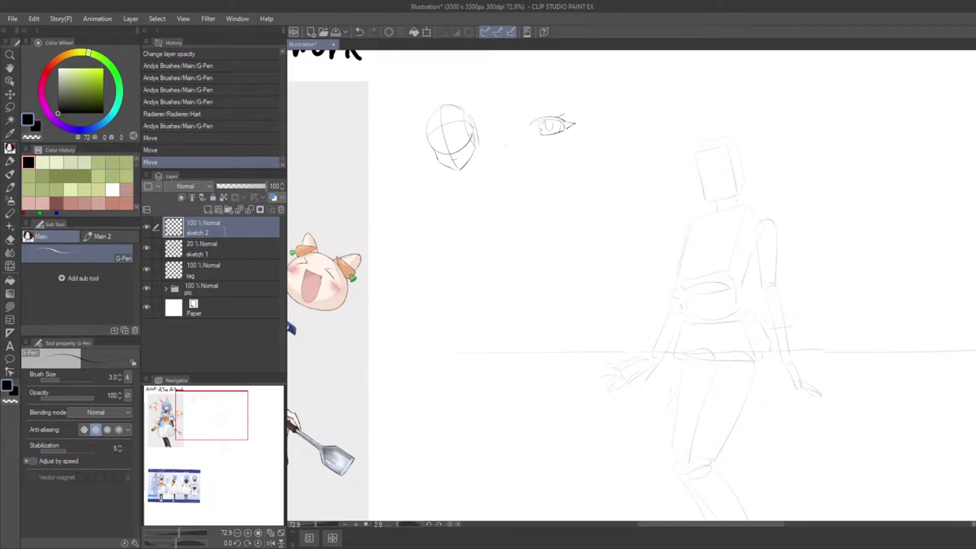
pyautogui.doubleClick(224, 231)
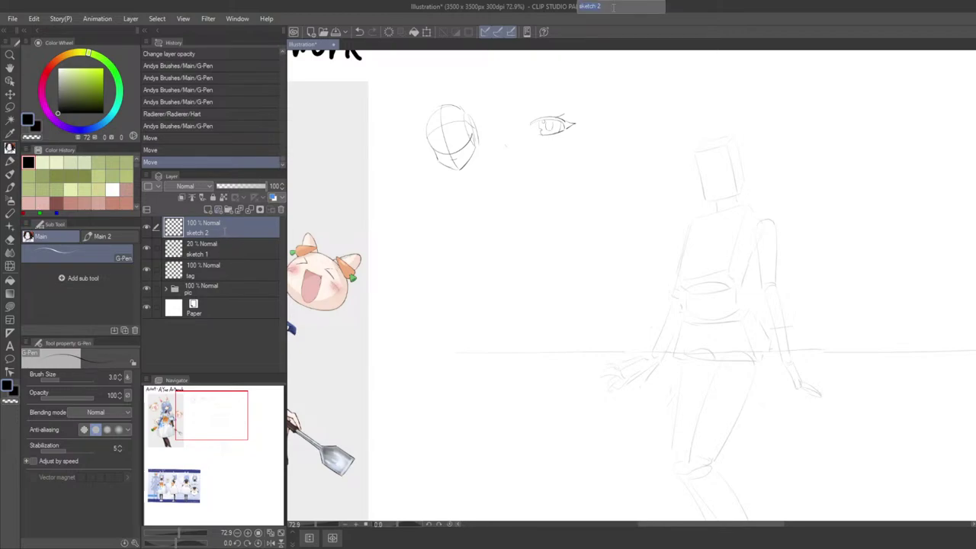
pyautogui.press('BackSpace')
pyautogui.press('Return')
pyautogui.moveTo(253, 226); pyautogui.dragTo(216, 264)
# - Add a new raster layer on top of the stack and name it sketch 2
pyautogui.hotkey('ctrl', 'shift', 'n')
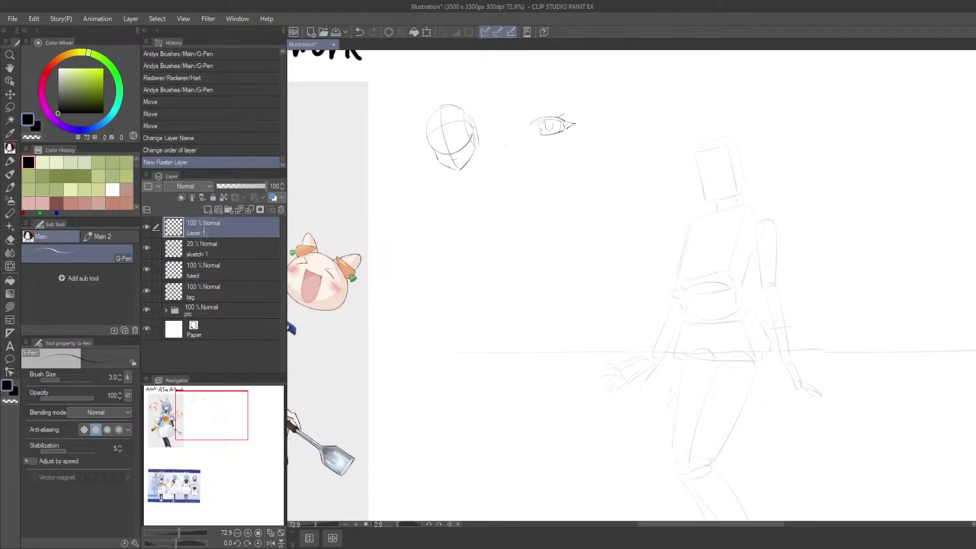
pyautogui.doubleClick(205, 232)
pyautogui.write('sketch 2')
pyautogui.press('Return')
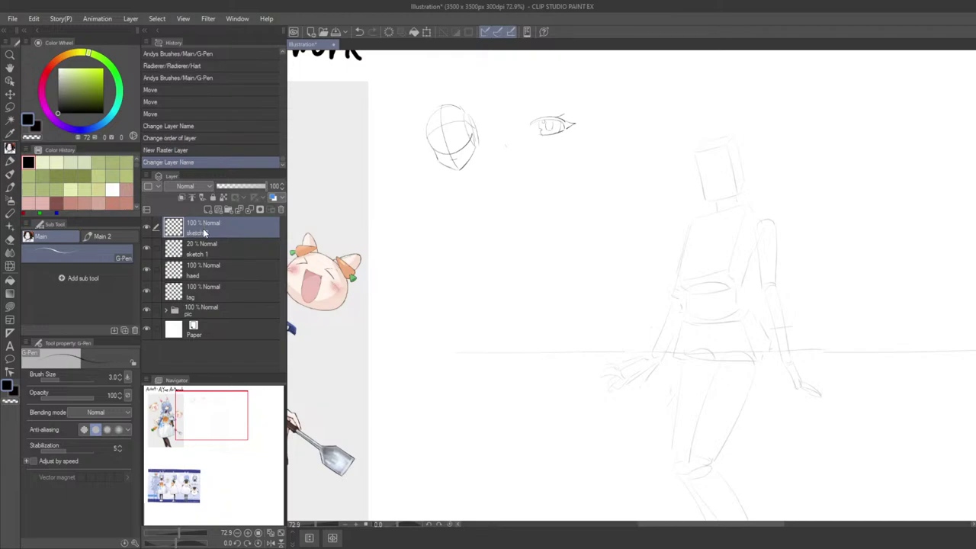
pyautogui.hotkey('ctrl', '+')
pyautogui.press('Tab')
pyautogui.moveTo(489, 250); pyautogui.dragTo(462, 361)
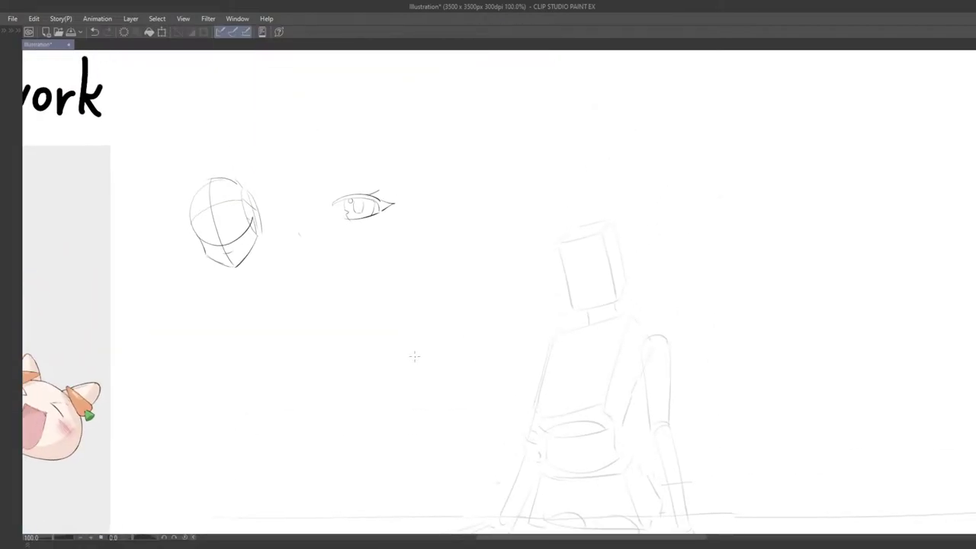
pyautogui.press('Tab')
pyautogui.press('Tab')
pyautogui.scroll(3, 545, 297)
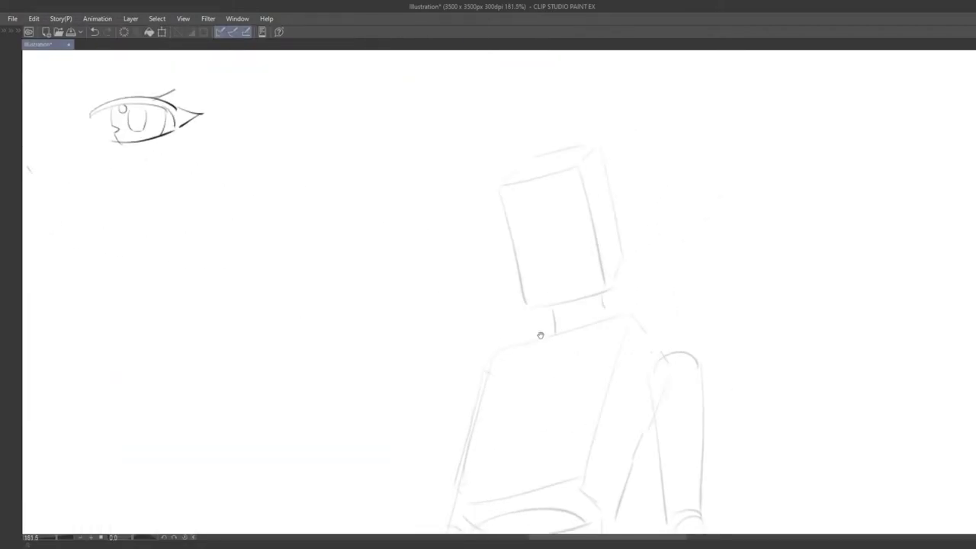
pyautogui.scroll(-1, 511, 319)
pyautogui.moveTo(511, 319); pyautogui.dragTo(496, 321)
pyautogui.moveTo(486, 166)
pyautogui.mouseDown()
pyautogui.moveTo(443, 202)
pyautogui.moveTo(494, 158)
pyautogui.moveTo(455, 210)
pyautogui.moveTo(497, 157)
pyautogui.moveTo(538, 184)
pyautogui.moveTo(505, 152)
pyautogui.mouseUp()
pyautogui.hotkey('ctrl', 'z')
pyautogui.hotkey('ctrl', 'z')
pyautogui.hotkey('ctrl', 'z')
pyautogui.hotkey('ctrl', 'z')
pyautogui.hotkey('ctrl', 'z')
pyautogui.hotkey('ctrl', 'z')
pyautogui.hotkey('ctrl', 'z')
pyautogui.hotkey('ctrl', 'z')
pyautogui.moveTo(497, 154)
pyautogui.mouseDown()
pyautogui.moveTo(455, 207)
pyautogui.moveTo(497, 151)
pyautogui.mouseUp()
pyautogui.hotkey('ctrl', 'z')
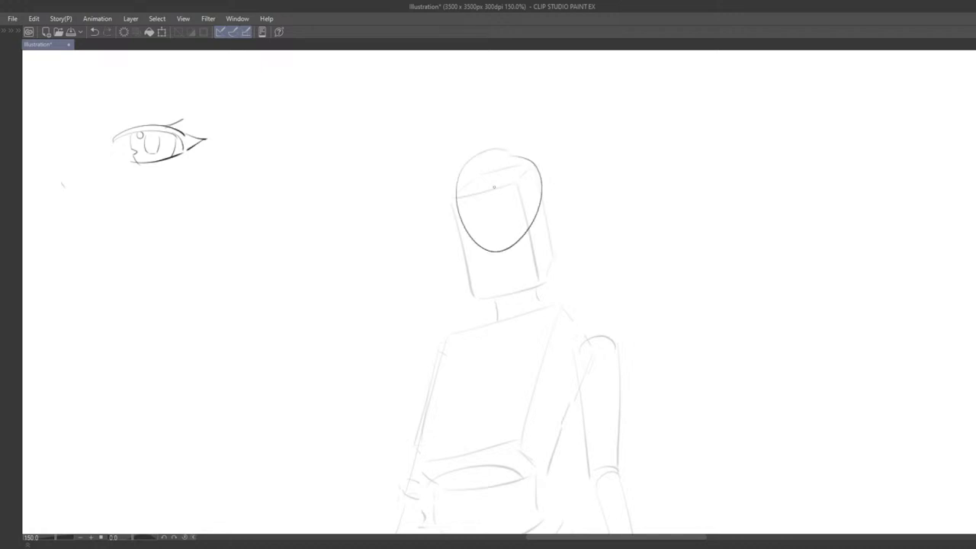
pyautogui.moveTo(497, 187); pyautogui.dragTo(459, 165)
pyautogui.hotkey('ctrl', 'z')
# - Draw a round cranium circle over the upper part of the figure's head box
pyautogui.moveTo(459, 131)
pyautogui.mouseDown()
pyautogui.moveTo(498, 170)
pyautogui.moveTo(421, 191)
pyautogui.moveTo(458, 129)
pyautogui.moveTo(493, 188)
pyautogui.moveTo(495, 148)
pyautogui.moveTo(485, 145)
pyautogui.moveTo(465, 213)
pyautogui.moveTo(445, 134)
pyautogui.mouseUp()
pyautogui.hotkey('ctrl', 'z')
pyautogui.hotkey('ctrl', 'z')
pyautogui.hotkey('ctrl', 'z')
pyautogui.hotkey('ctrl', 'z')
pyautogui.hotkey('ctrl', 'z')
pyautogui.moveTo(473, 203)
pyautogui.mouseDown()
pyautogui.moveTo(430, 185)
pyautogui.moveTo(419, 208)
pyautogui.moveTo(477, 237)
pyautogui.moveTo(463, 209)
pyautogui.mouseUp()
pyautogui.hotkey('ctrl', 'z')
pyautogui.moveTo(458, 122)
pyautogui.mouseDown()
pyautogui.moveTo(497, 151)
pyautogui.moveTo(440, 128)
pyautogui.moveTo(491, 136)
pyautogui.moveTo(459, 122)
pyautogui.moveTo(417, 195)
pyautogui.moveTo(457, 122)
pyautogui.moveTo(415, 194)
pyautogui.moveTo(492, 191)
pyautogui.mouseUp()
pyautogui.hotkey('ctrl', 'z')
pyautogui.hotkey('ctrl', 'z')
pyautogui.hotkey('ctrl', 'z')
pyautogui.hotkey('ctrl', 'z')
pyautogui.hotkey('ctrl', 'z')
pyautogui.hotkey('ctrl', 'z')
pyautogui.moveTo(456, 120)
pyautogui.mouseDown()
pyautogui.moveTo(421, 128)
pyautogui.moveTo(458, 120)
pyautogui.mouseUp()
pyautogui.moveTo(491, 226); pyautogui.dragTo(459, 204)
pyautogui.moveTo(407, 92)
pyautogui.mouseDown()
pyautogui.moveTo(428, 211)
pyautogui.moveTo(438, 222)
pyautogui.mouseUp()
pyautogui.hotkey('ctrl', 'z')
pyautogui.hotkey('ctrl', 'z')
pyautogui.hotkey('ctrl', 'z')
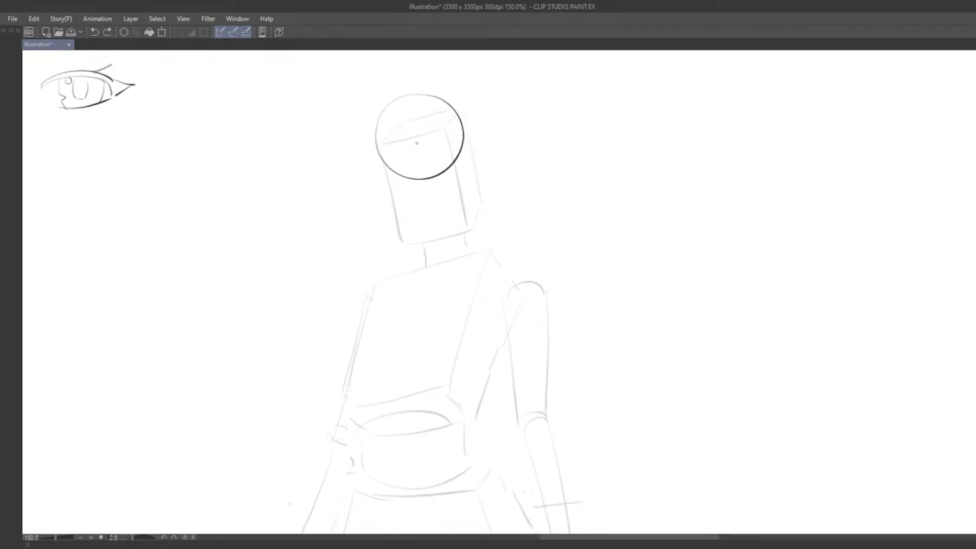
# - Draw a curved vertical centre line through the cranium circle down to the chin at the bottom edge of the head box
pyautogui.moveTo(416, 143); pyautogui.dragTo(421, 168)
pyautogui.moveTo(405, 135)
pyautogui.mouseDown()
pyautogui.moveTo(411, 192)
pyautogui.moveTo(405, 163)
pyautogui.moveTo(428, 215)
pyautogui.mouseUp()
pyautogui.hotkey('ctrl', 'z')
pyautogui.hotkey('ctrl', 'z')
pyautogui.moveTo(400, 123)
pyautogui.mouseDown()
pyautogui.moveTo(431, 207)
pyautogui.moveTo(439, 199)
pyautogui.moveTo(430, 236)
pyautogui.mouseUp()
pyautogui.hotkey('ctrl', 'z')
pyautogui.hotkey('ctrl', 'z')
pyautogui.hotkey('ctrl', 'z')
pyautogui.hotkey('ctrl', 'z')
pyautogui.hotkey('ctrl', 'z')
pyautogui.moveTo(406, 119)
pyautogui.mouseDown()
pyautogui.moveTo(435, 238)
pyautogui.moveTo(429, 233)
pyautogui.moveTo(447, 212)
pyautogui.moveTo(469, 230)
pyautogui.mouseUp()
pyautogui.hotkey('ctrl', 'z')
pyautogui.hotkey('ctrl', 'z')
pyautogui.hotkey('ctrl', 'z')
pyautogui.moveTo(440, 136); pyautogui.dragTo(468, 259)
pyautogui.hotkey('ctrl', 'z')
pyautogui.hotkey('ctrl', 'z')
pyautogui.moveTo(437, 137); pyautogui.dragTo(468, 260)
pyautogui.hotkey('ctrl', 'z')
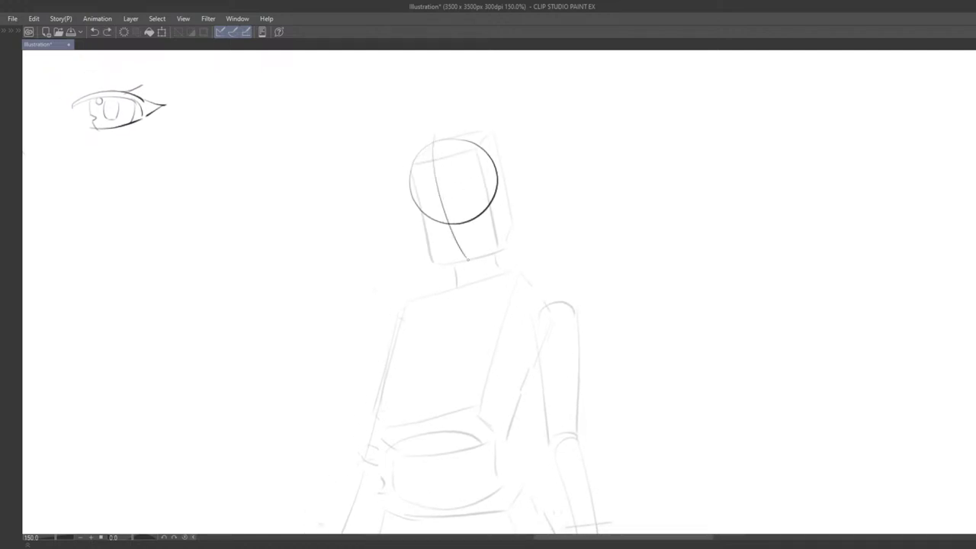
pyautogui.hotkey('ctrl', 'z')
pyautogui.moveTo(438, 145); pyautogui.dragTo(472, 269)
pyautogui.hotkey('ctrl', 'z')
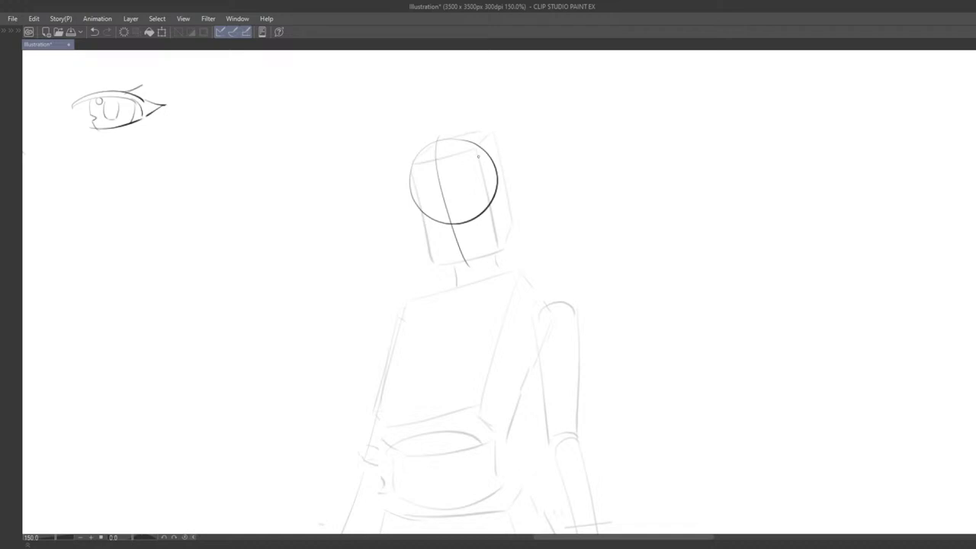
# - Draw the curved side-plane line inside the far edge of the cranium circle
pyautogui.hotkey('ctrl', 'z')
pyautogui.moveTo(477, 150)
pyautogui.mouseDown()
pyautogui.moveTo(493, 212)
pyautogui.moveTo(479, 163)
pyautogui.moveTo(486, 203)
pyautogui.mouseUp()
pyautogui.hotkey('ctrl', 'z')
pyautogui.hotkey('ctrl', 'z')
pyautogui.hotkey('ctrl', 'z')
pyautogui.hotkey('ctrl', 'z')
pyautogui.moveTo(475, 151); pyautogui.dragTo(492, 201)
pyautogui.hotkey('ctrl', 'z')
pyautogui.hotkey('ctrl', 'z')
pyautogui.hotkey('ctrl', 'z')
pyautogui.hotkey('ctrl', 'z')
pyautogui.moveTo(475, 152)
pyautogui.mouseDown()
pyautogui.moveTo(487, 203)
pyautogui.moveTo(494, 197)
pyautogui.mouseUp()
pyautogui.hotkey('ctrl', 'z')
pyautogui.hotkey('ctrl', 'z')
# - Draw a slightly curved, tilted horizontal eye line across the cranium circle
pyautogui.moveTo(416, 186)
pyautogui.mouseDown()
pyautogui.moveTo(494, 172)
pyautogui.moveTo(486, 175)
pyautogui.mouseUp()
pyautogui.hotkey('ctrl', 'z')
pyautogui.hotkey('ctrl', 'z')
pyautogui.hotkey('ctrl', 'z')
pyautogui.hotkey('ctrl', 'z')
pyautogui.moveTo(413, 196); pyautogui.dragTo(476, 180)
pyautogui.hotkey('ctrl', 'z')
pyautogui.moveTo(411, 197)
pyautogui.mouseDown()
pyautogui.moveTo(479, 182)
pyautogui.moveTo(500, 246)
pyautogui.mouseUp()
pyautogui.hotkey('ctrl', 'z')
pyautogui.hotkey('ctrl', 'z')
# - Draw the two cheek lines running down from both sides of the cranium circle
pyautogui.moveTo(495, 204); pyautogui.dragTo(496, 245)
pyautogui.moveTo(416, 205); pyautogui.dragTo(427, 241)
pyautogui.hotkey('ctrl', 'z')
pyautogui.moveTo(417, 207)
pyautogui.mouseDown()
pyautogui.moveTo(428, 235)
pyautogui.moveTo(465, 268)
pyautogui.moveTo(440, 252)
pyautogui.moveTo(475, 283)
pyautogui.moveTo(462, 234)
pyautogui.moveTo(531, 298)
pyautogui.moveTo(445, 259)
pyautogui.moveTo(547, 355)
pyautogui.mouseUp()
pyautogui.hotkey('ctrl', 'z')
pyautogui.hotkey('ctrl', 'z')
pyautogui.moveTo(425, 241)
pyautogui.mouseDown()
pyautogui.moveTo(409, 261)
pyautogui.moveTo(364, 241)
pyautogui.mouseUp()
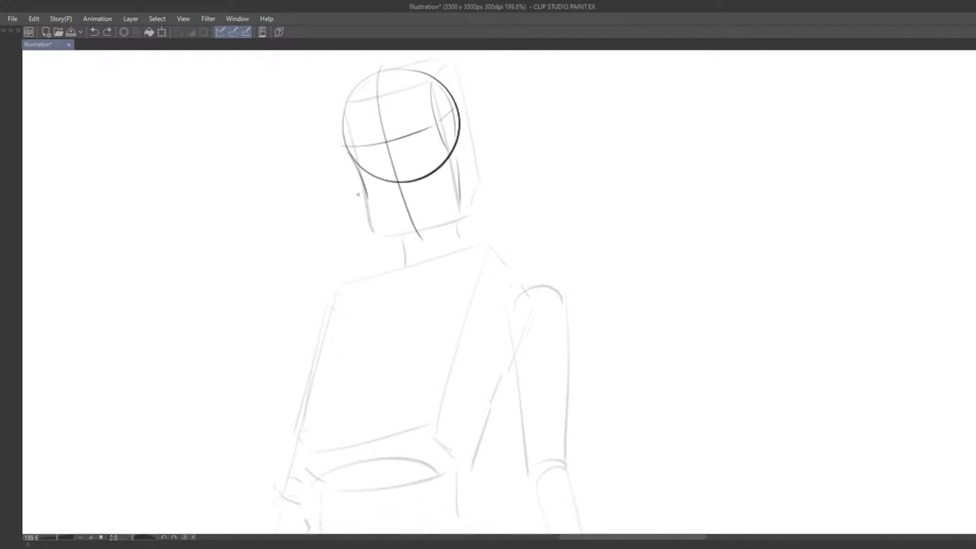
# - Draw the near jaw curve from the lower end of the left cheek line to the chin point
pyautogui.moveTo(367, 202)
pyautogui.mouseDown()
pyautogui.moveTo(416, 230)
pyautogui.moveTo(393, 206)
pyautogui.moveTo(404, 228)
pyautogui.mouseUp()
pyautogui.hotkey('ctrl', 'z')
pyautogui.hotkey('ctrl', 'z')
pyautogui.moveTo(350, 188)
pyautogui.mouseDown()
pyautogui.moveTo(376, 216)
pyautogui.moveTo(409, 221)
pyautogui.moveTo(417, 240)
pyautogui.moveTo(384, 225)
pyautogui.mouseUp()
pyautogui.hotkey('ctrl', 'z')
pyautogui.hotkey('ctrl', 'z')
pyautogui.hotkey('ctrl', 'z')
pyautogui.hotkey('ctrl', 'z')
pyautogui.hotkey('ctrl', 'z')
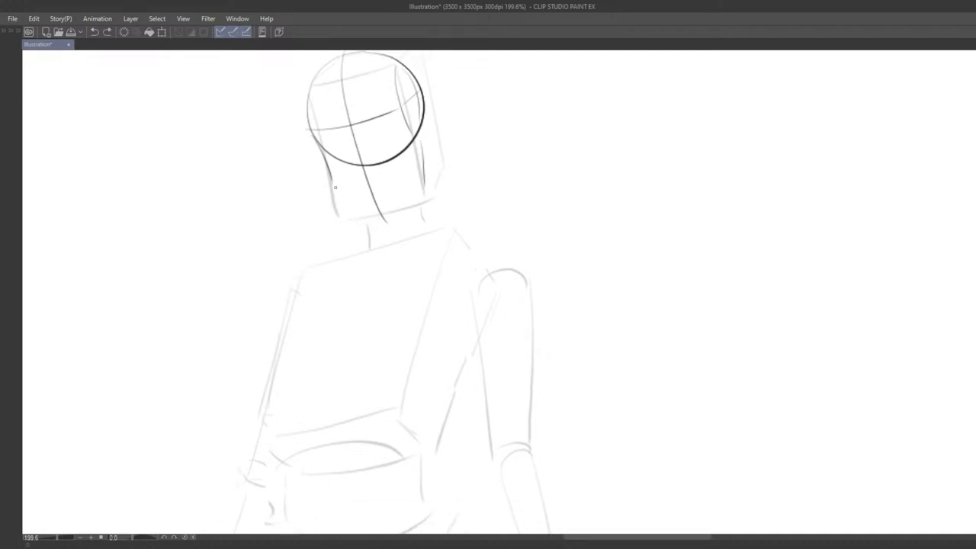
pyautogui.hotkey('ctrl', 'z')
pyautogui.moveTo(326, 183)
pyautogui.mouseDown()
pyautogui.moveTo(385, 223)
pyautogui.moveTo(377, 219)
pyautogui.mouseUp()
pyautogui.hotkey('ctrl', 'z')
pyautogui.moveTo(331, 193); pyautogui.dragTo(366, 218)
pyautogui.hotkey('ctrl', 'z')
pyautogui.moveTo(333, 183)
pyautogui.mouseDown()
pyautogui.moveTo(394, 219)
pyautogui.moveTo(357, 218)
pyautogui.moveTo(388, 223)
pyautogui.moveTo(452, 319)
pyautogui.moveTo(446, 295)
pyautogui.moveTo(363, 294)
pyautogui.mouseUp()
pyautogui.hotkey('ctrl', 'z')
pyautogui.hotkey('ctrl', 'z')
pyautogui.hotkey('ctrl', 'z')
pyautogui.moveTo(384, 329); pyautogui.dragTo(453, 382)
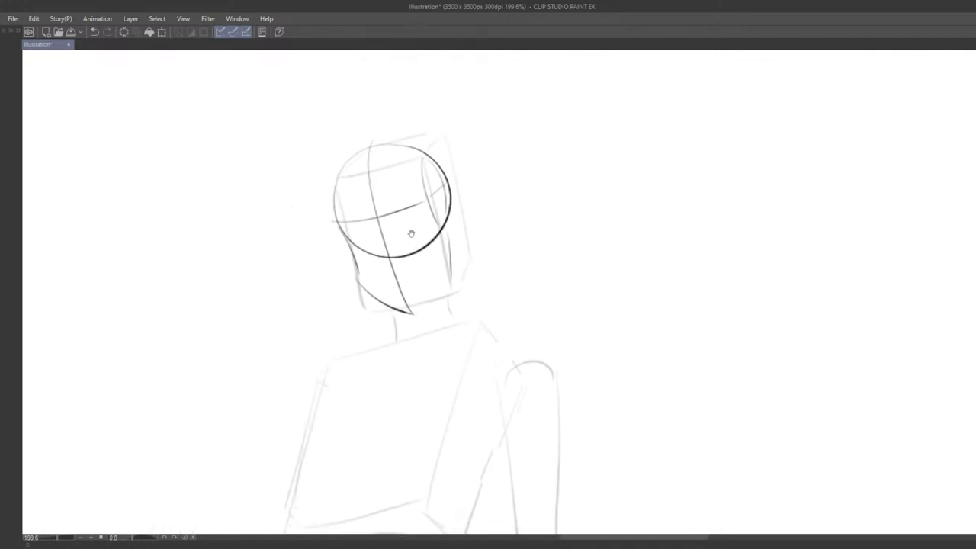
# - Draw the opposite jawline from the chin point up to the right cheek line, closing the face
pyautogui.hotkey('ctrl', 'z')
pyautogui.moveTo(413, 310)
pyautogui.mouseDown()
pyautogui.moveTo(450, 279)
pyautogui.moveTo(414, 287)
pyautogui.moveTo(447, 327)
pyautogui.moveTo(436, 232)
pyautogui.mouseUp()
pyautogui.hotkey('ctrl', 'z')
pyautogui.hotkey('ctrl', 'z')
pyautogui.hotkey('ctrl', 'z')
pyautogui.hotkey('ctrl', 'z')
pyautogui.hotkey('ctrl', 'z')
pyautogui.scroll(-9, 444, 214)
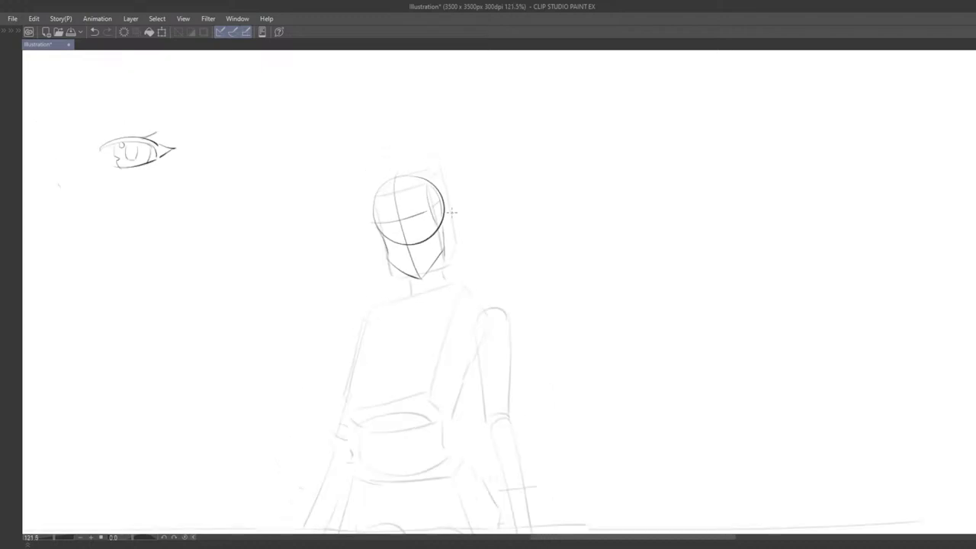
pyautogui.moveTo(496, 217); pyautogui.dragTo(581, 231)
pyautogui.scroll(1, 579, 225)
pyautogui.scroll(3, 578, 224)
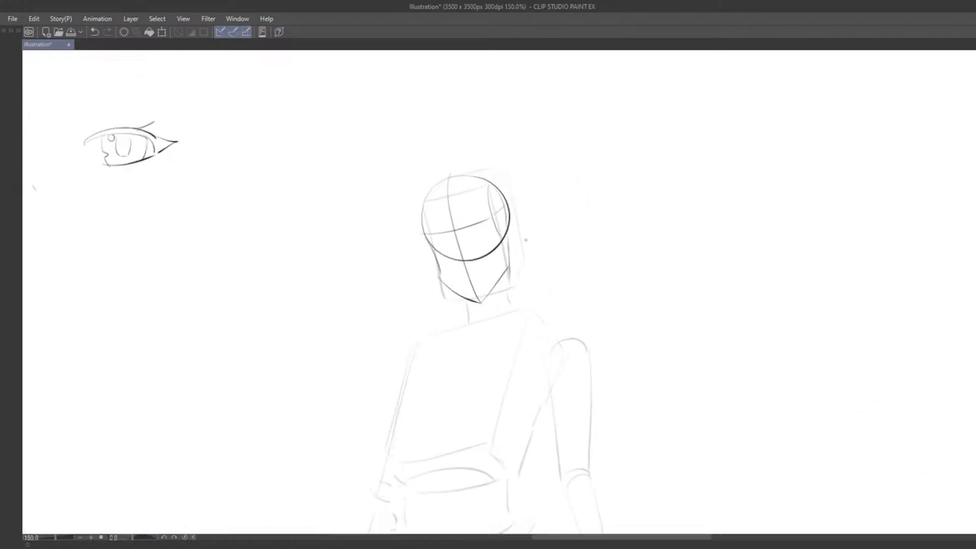
# - Erase the cranium circle's right arc and shape the outer side of the head down to the jaw
pyautogui.press('p')
pyautogui.hotkey('ctrl', 'z')
pyautogui.moveTo(488, 187); pyautogui.dragTo(509, 249)
pyautogui.hotkey('ctrl', 'z')
pyautogui.hotkey('ctrl', 'z')
pyautogui.hotkey('ctrl', 'z')
pyautogui.moveTo(524, 281); pyautogui.dragTo(495, 251)
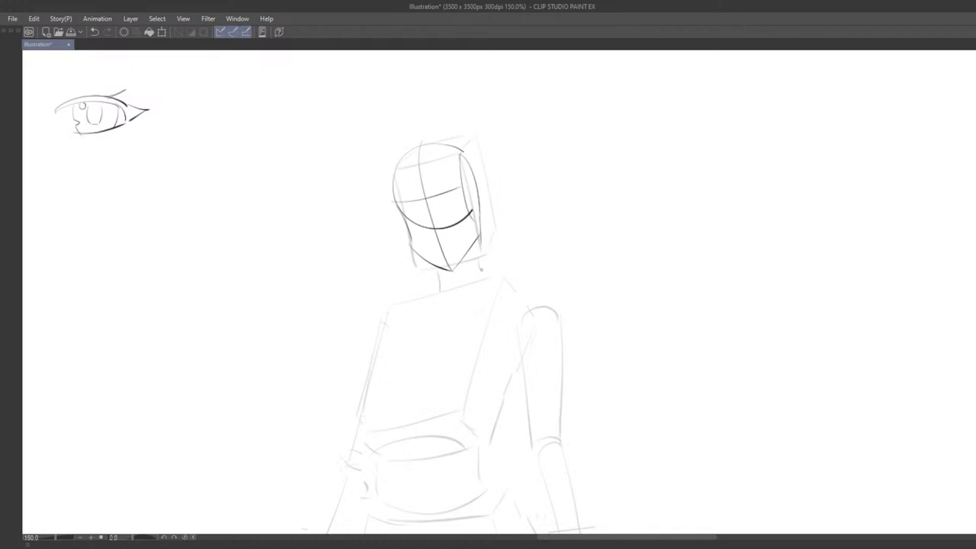
pyautogui.moveTo(521, 234); pyautogui.dragTo(501, 316)
pyautogui.moveTo(451, 229); pyautogui.dragTo(463, 232)
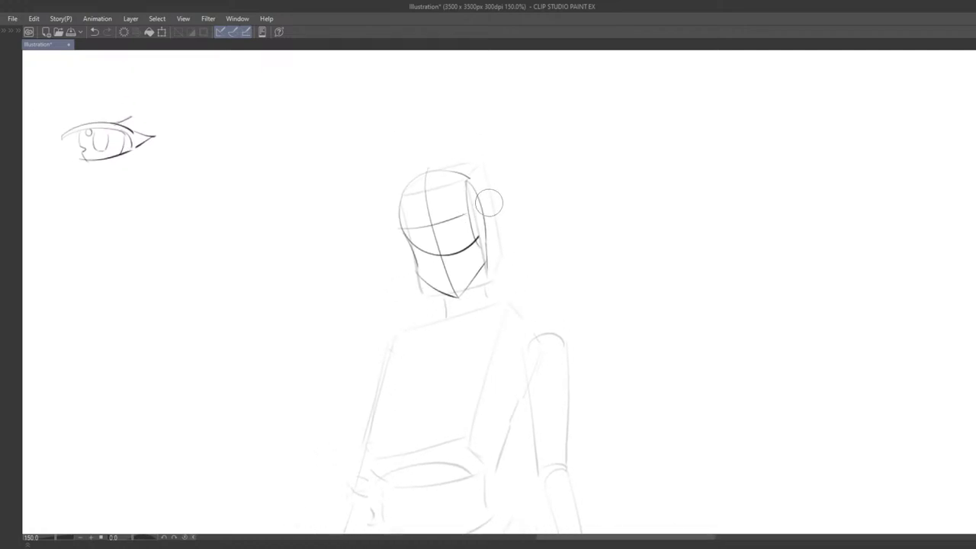
# - Redraw the inner side-plane curve and extend the eye line across the side of the head
pyautogui.hotkey('ctrl', 'z')
pyautogui.moveTo(467, 181); pyautogui.dragTo(479, 236)
pyautogui.hotkey('ctrl', 'z')
pyautogui.moveTo(467, 180); pyautogui.dragTo(480, 238)
pyautogui.hotkey('ctrl', 'z')
pyautogui.moveTo(467, 181)
pyautogui.mouseDown()
pyautogui.moveTo(480, 240)
pyautogui.moveTo(459, 230)
pyautogui.moveTo(477, 190)
pyautogui.moveTo(477, 219)
pyautogui.mouseUp()
pyautogui.hotkey('ctrl', 'z')
pyautogui.moveTo(514, 256)
pyautogui.mouseDown()
pyautogui.moveTo(491, 230)
pyautogui.moveTo(511, 251)
pyautogui.moveTo(505, 243)
pyautogui.moveTo(488, 261)
pyautogui.mouseUp()
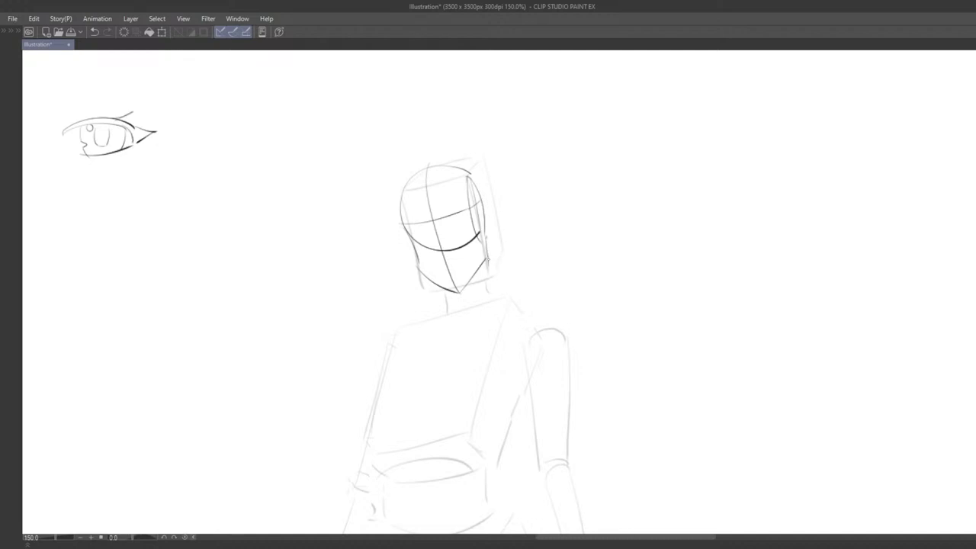
pyautogui.hotkey('ctrl', 'z')
pyautogui.moveTo(472, 200); pyautogui.dragTo(480, 221)
# - Examine the new head construction against the whole figure and the separate head study
pyautogui.scroll(-2, 485, 259)
pyautogui.scroll(1, 485, 259)
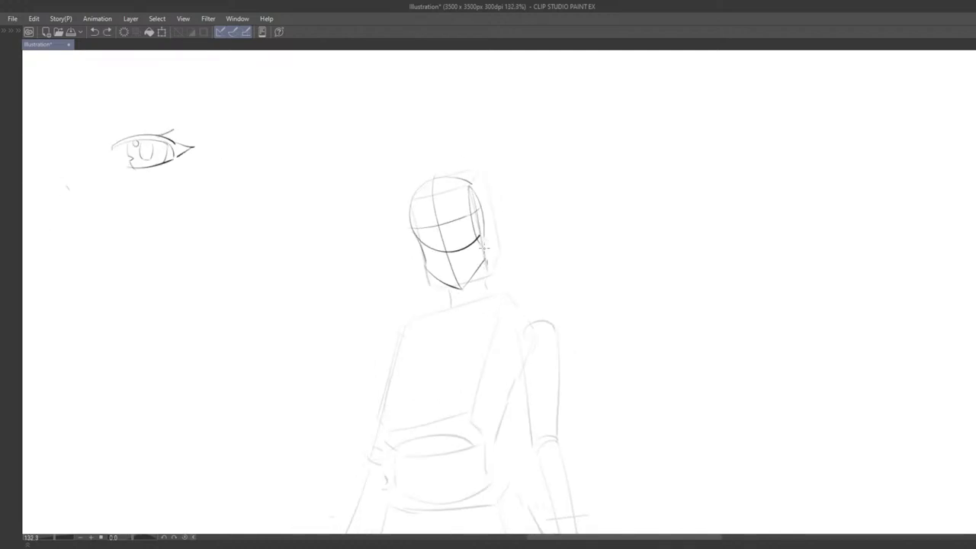
pyautogui.moveTo(486, 277); pyautogui.dragTo(470, 272)
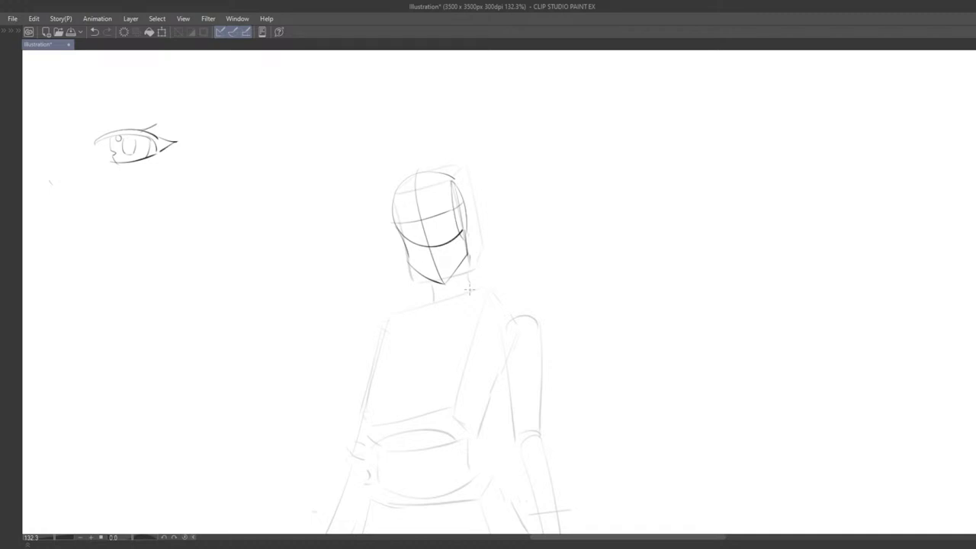
pyautogui.moveTo(368, 263)
pyautogui.mouseDown()
pyautogui.moveTo(395, 279)
pyautogui.moveTo(373, 254)
pyautogui.moveTo(412, 242)
pyautogui.moveTo(424, 227)
pyautogui.moveTo(425, 257)
pyautogui.moveTo(532, 193)
pyautogui.moveTo(512, 238)
pyautogui.moveTo(556, 257)
pyautogui.mouseUp()
pyautogui.scroll(1, 360, 230)
pyautogui.press('e')
pyautogui.press('p')
pyautogui.hotkey('ctrl', 'z')
pyautogui.scroll(-8, 420, 259)
pyautogui.scroll(3, 512, 238)
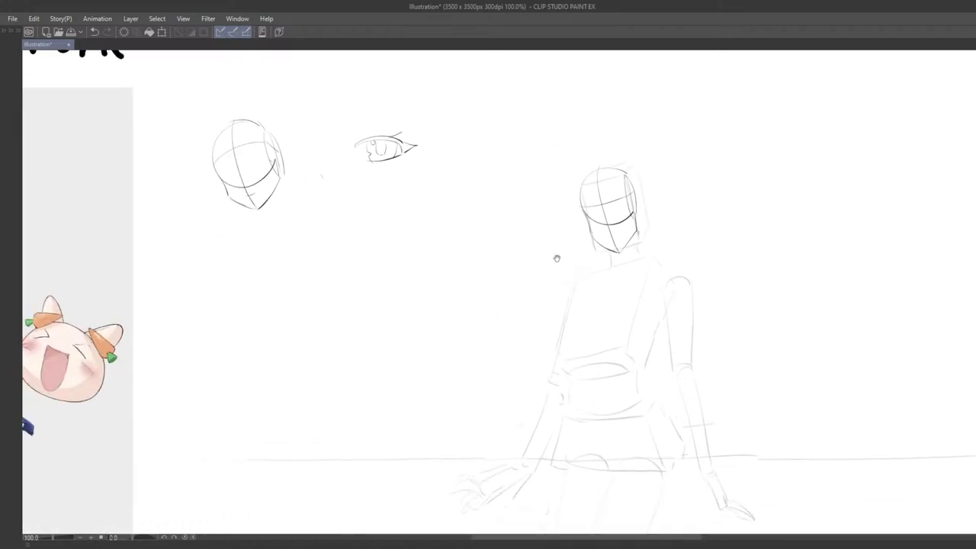
pyautogui.scroll(-3, 477, 264)
pyautogui.moveTo(458, 275); pyautogui.dragTo(595, 273)
pyautogui.scroll(5, 579, 266)
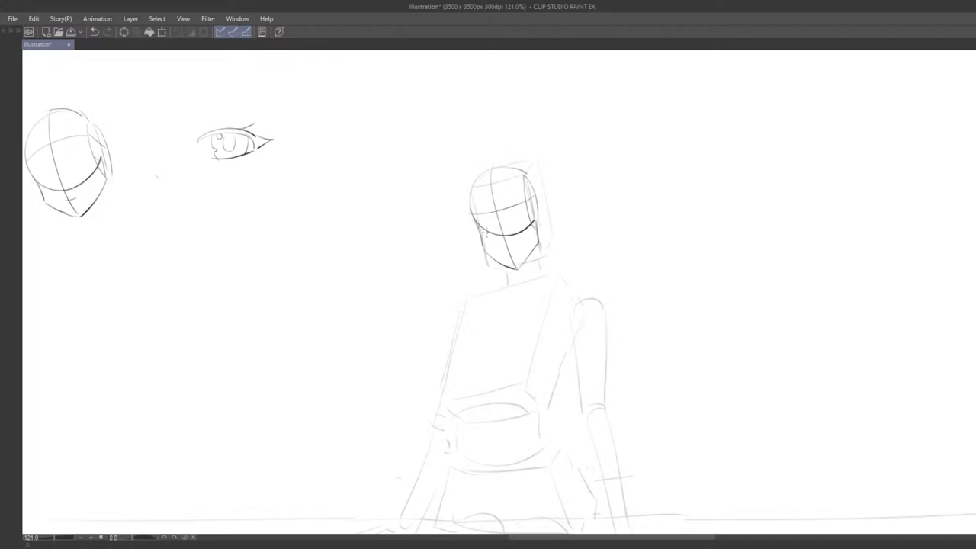
# - Overlay the new head construction on the reference character's face to compare proportions
pyautogui.moveTo(512, 255); pyautogui.dragTo(405, 279)
pyautogui.moveTo(460, 321); pyautogui.dragTo(764, 346)
pyautogui.moveTo(730, 324); pyautogui.dragTo(338, 388)
pyautogui.moveTo(314, 407)
pyautogui.mouseDown()
pyautogui.moveTo(650, 378)
pyautogui.moveTo(267, 370)
pyautogui.moveTo(371, 399)
pyautogui.moveTo(438, 396)
pyautogui.mouseUp()
pyautogui.scroll(2, 507, 419)
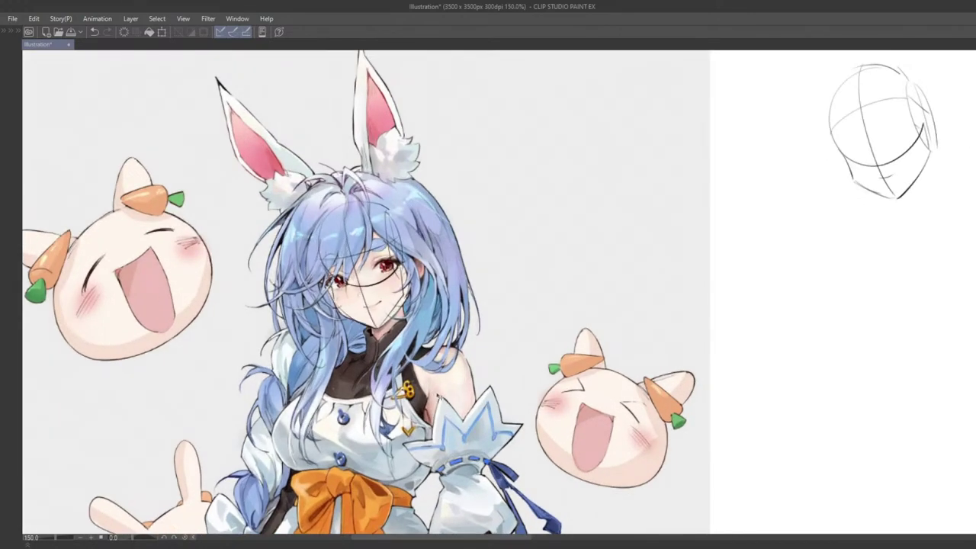
# - Return the head construction to the figure and try a rounded jaw line from the far cheek to the chin
pyautogui.hotkey('ctrl', 'z')
pyautogui.moveTo(919, 346); pyautogui.dragTo(299, 314)
pyautogui.moveTo(560, 276); pyautogui.dragTo(116, 355)
pyautogui.moveTo(319, 269); pyautogui.dragTo(321, 285)
pyautogui.press('p')
pyautogui.moveTo(311, 241); pyautogui.dragTo(311, 248)
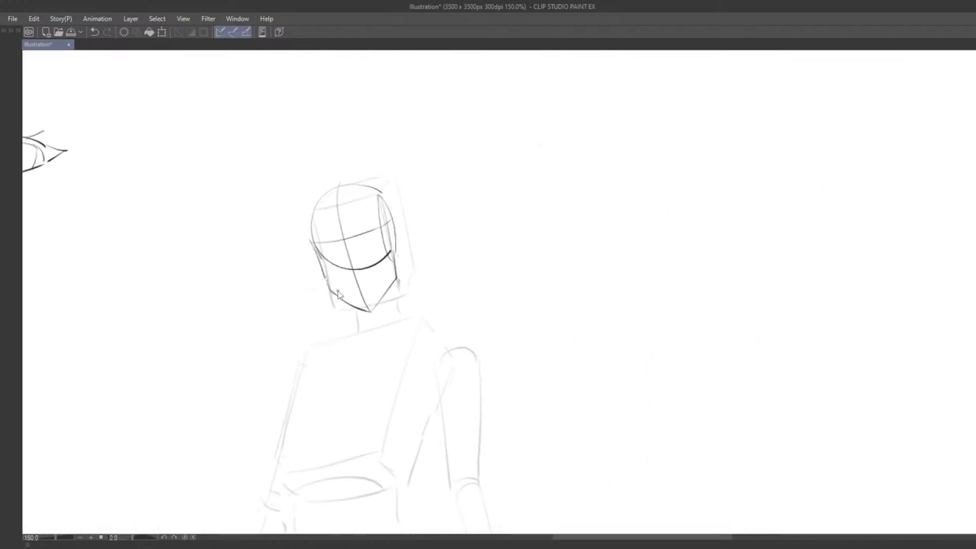
pyautogui.hotkey('ctrl', 'z')
pyautogui.press('e')
pyautogui.moveTo(333, 293)
pyautogui.mouseDown()
pyautogui.moveTo(378, 325)
pyautogui.moveTo(445, 317)
pyautogui.moveTo(422, 321)
pyautogui.mouseUp()
pyautogui.press('p')
pyautogui.hotkey('ctrl', 'z')
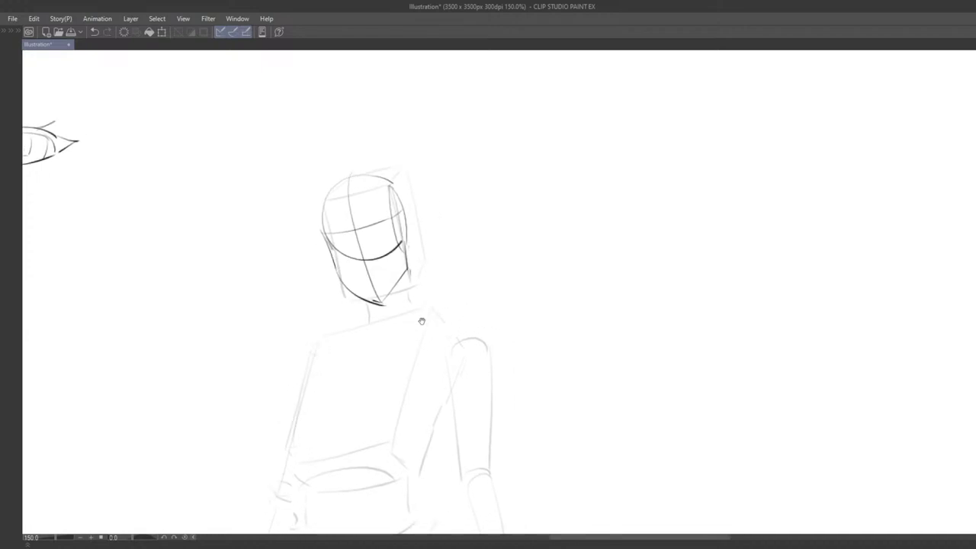
pyautogui.moveTo(446, 289)
pyautogui.mouseDown()
pyautogui.moveTo(389, 285)
pyautogui.moveTo(440, 332)
pyautogui.moveTo(405, 300)
pyautogui.moveTo(450, 314)
pyautogui.moveTo(443, 329)
pyautogui.moveTo(467, 307)
pyautogui.mouseUp()
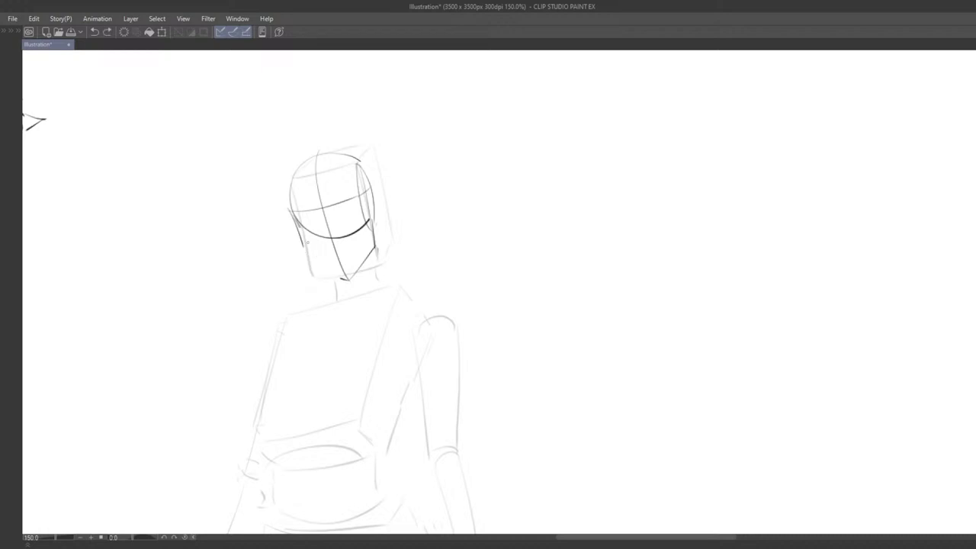
# - Redraw the far-side jaw as a curve from the cheek down to the chin point
pyautogui.moveTo(303, 246)
pyautogui.mouseDown()
pyautogui.moveTo(349, 280)
pyautogui.moveTo(371, 266)
pyautogui.mouseUp()
pyautogui.hotkey('ctrl', 'z')
pyautogui.moveTo(322, 234)
pyautogui.mouseDown()
pyautogui.moveTo(380, 293)
pyautogui.moveTo(351, 266)
pyautogui.moveTo(338, 279)
pyautogui.moveTo(333, 271)
pyautogui.mouseUp()
pyautogui.moveTo(310, 232); pyautogui.dragTo(333, 248)
pyautogui.hotkey('ctrl', 'z')
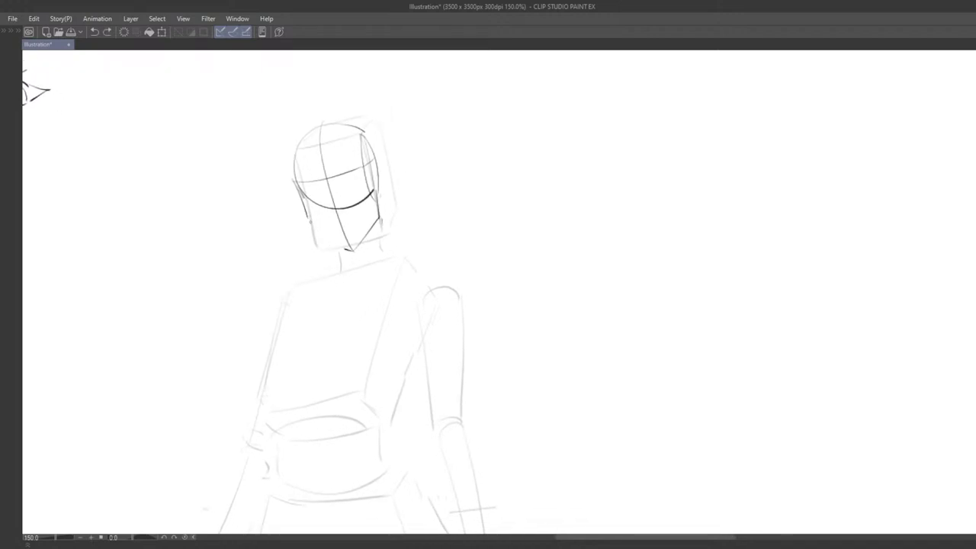
pyautogui.hotkey('ctrl', 'z')
pyautogui.hotkey('ctrl', 'y')
pyautogui.hotkey('ctrl', 'z')
pyautogui.moveTo(311, 229); pyautogui.dragTo(347, 249)
pyautogui.hotkey('ctrl', 'z')
pyautogui.hotkey('ctrl', 'y')
# - Erase the outer head arc and near-side jaw line, and redraw the side plane's front curve
pyautogui.press('e')
pyautogui.moveTo(376, 175); pyautogui.dragTo(385, 183)
pyautogui.press('p')
pyautogui.moveTo(363, 140); pyautogui.dragTo(383, 210)
pyautogui.hotkey('ctrl', 'z')
pyautogui.moveTo(361, 135); pyautogui.dragTo(383, 210)
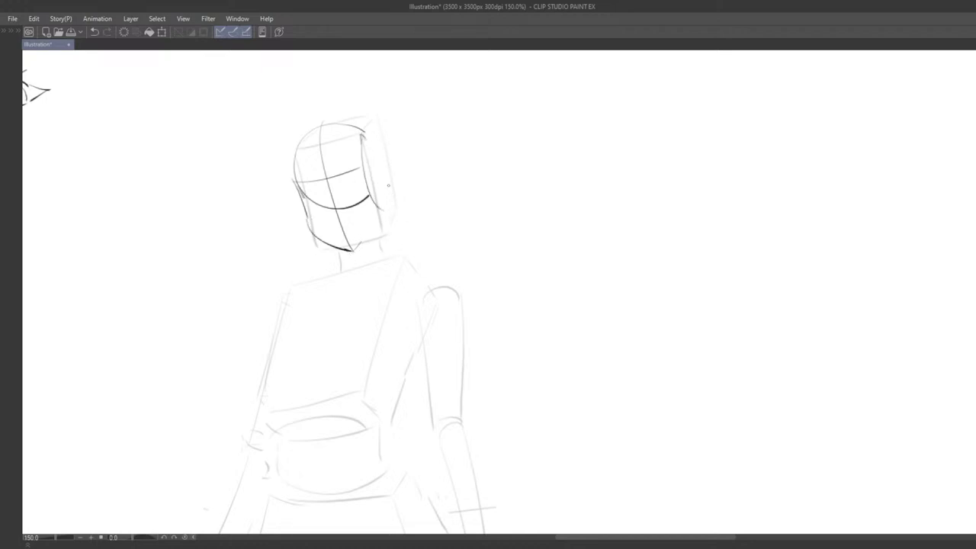
# - Undo the side-plane stroke and rework the curve from the temple down to the cheek
pyautogui.hotkey('ctrl', 'z')
pyautogui.moveTo(362, 136)
pyautogui.mouseDown()
pyautogui.moveTo(383, 211)
pyautogui.moveTo(388, 201)
pyautogui.moveTo(319, 203)
pyautogui.moveTo(359, 199)
pyautogui.moveTo(363, 212)
pyautogui.moveTo(371, 202)
pyautogui.mouseUp()
pyautogui.hotkey('ctrl', 'z')
pyautogui.hotkey('ctrl', 'z')
pyautogui.press('e')
pyautogui.press('p')
pyautogui.hotkey('ctrl', 'z')
pyautogui.hotkey('ctrl', 'z')
pyautogui.hotkey('ctrl', 'z')
pyautogui.hotkey('ctrl', 'z')
# - Replace the cranium circle's bottom arc with a lower curve across the face to the side plane
pyautogui.moveTo(313, 218); pyautogui.dragTo(376, 195)
pyautogui.hotkey('ctrl', 'z')
pyautogui.hotkey('ctrl', 'z')
pyautogui.moveTo(308, 217)
pyautogui.mouseDown()
pyautogui.moveTo(352, 213)
pyautogui.moveTo(378, 193)
pyautogui.mouseUp()
pyautogui.moveTo(365, 133)
pyautogui.mouseDown()
pyautogui.moveTo(381, 192)
pyautogui.moveTo(401, 194)
pyautogui.moveTo(428, 249)
pyautogui.moveTo(449, 236)
pyautogui.mouseUp()
pyautogui.hotkey('ctrl', 'z')
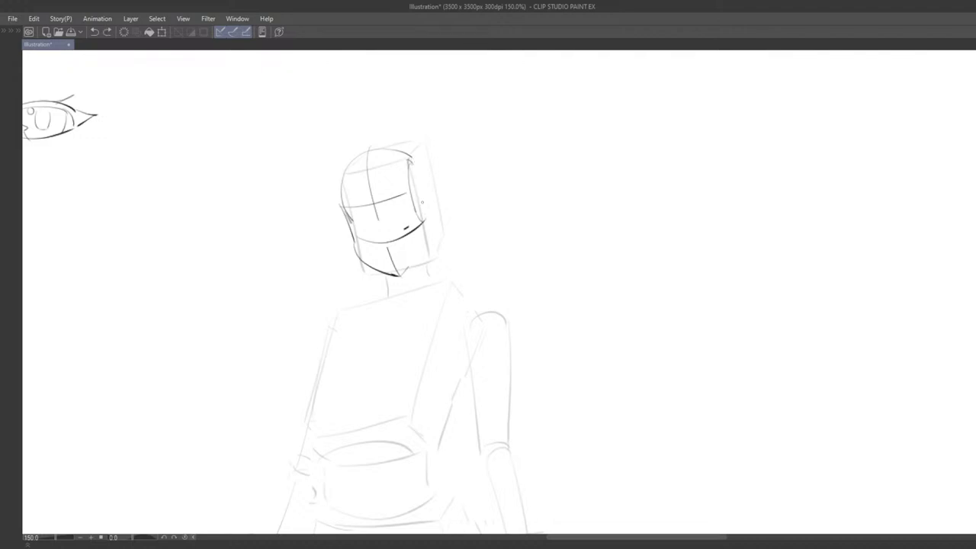
# - Redraw the outer arc of the head behind the side plane, from the crown down to cheek level
pyautogui.moveTo(410, 158); pyautogui.dragTo(427, 219)
pyautogui.hotkey('ctrl', 'z')
pyautogui.moveTo(409, 156)
pyautogui.mouseDown()
pyautogui.moveTo(423, 181)
pyautogui.moveTo(428, 220)
pyautogui.mouseUp()
pyautogui.hotkey('ctrl', 'z')
pyautogui.hotkey('ctrl', 'z')
pyautogui.moveTo(408, 154)
pyautogui.mouseDown()
pyautogui.moveTo(428, 218)
pyautogui.moveTo(434, 200)
pyautogui.moveTo(421, 190)
pyautogui.moveTo(455, 287)
pyautogui.moveTo(466, 281)
pyautogui.mouseUp()
pyautogui.hotkey('ctrl', 'z')
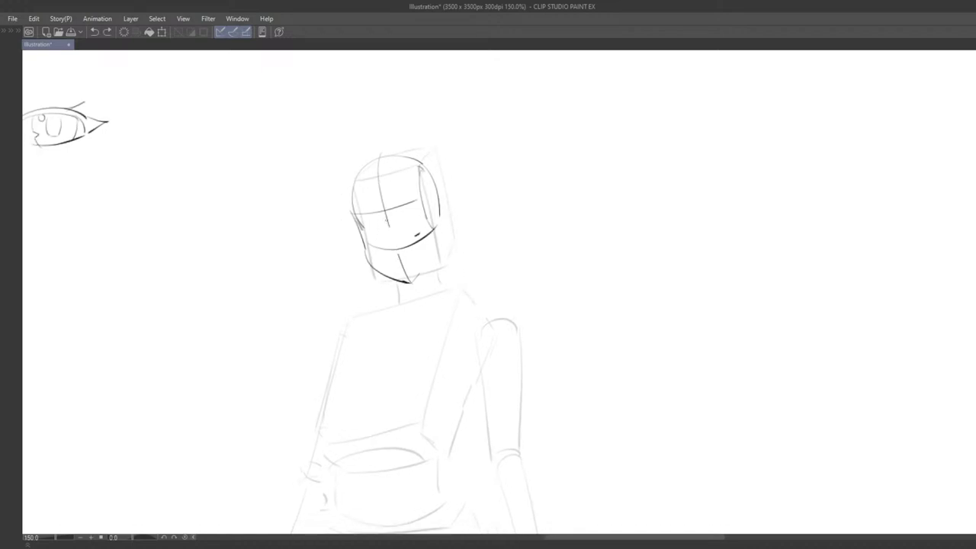
# - Reconnect the face's centre line to the chin and draw the near-side jaw line from the chin up to the side plane
pyautogui.moveTo(390, 229)
pyautogui.mouseDown()
pyautogui.moveTo(405, 257)
pyautogui.moveTo(447, 244)
pyautogui.mouseUp()
pyautogui.scroll(-4, 418, 278)
pyautogui.scroll(6, 434, 249)
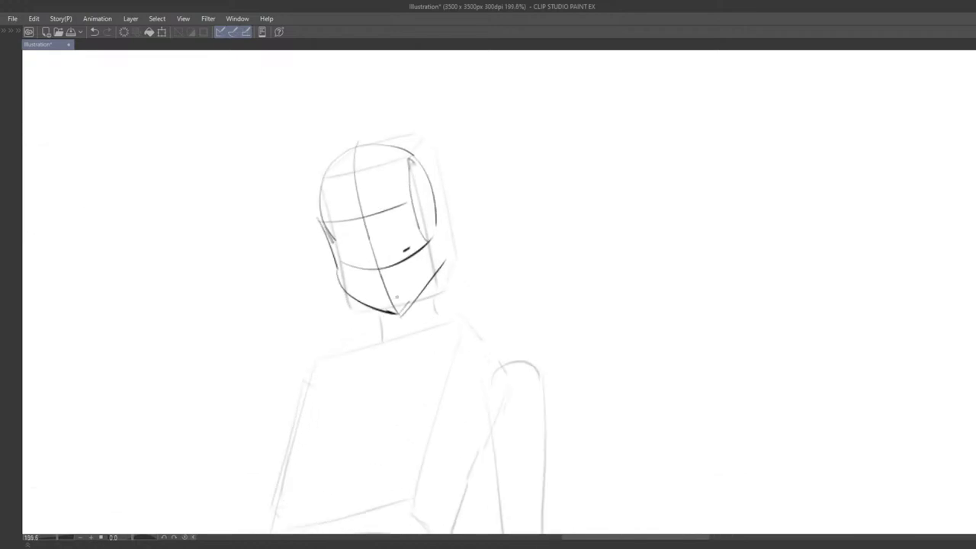
pyautogui.hotkey('ctrl', 'z')
pyautogui.moveTo(399, 313); pyautogui.dragTo(437, 259)
pyautogui.hotkey('ctrl', 'z')
pyautogui.moveTo(416, 163); pyautogui.dragTo(429, 232)
pyautogui.hotkey('ctrl', 'z')
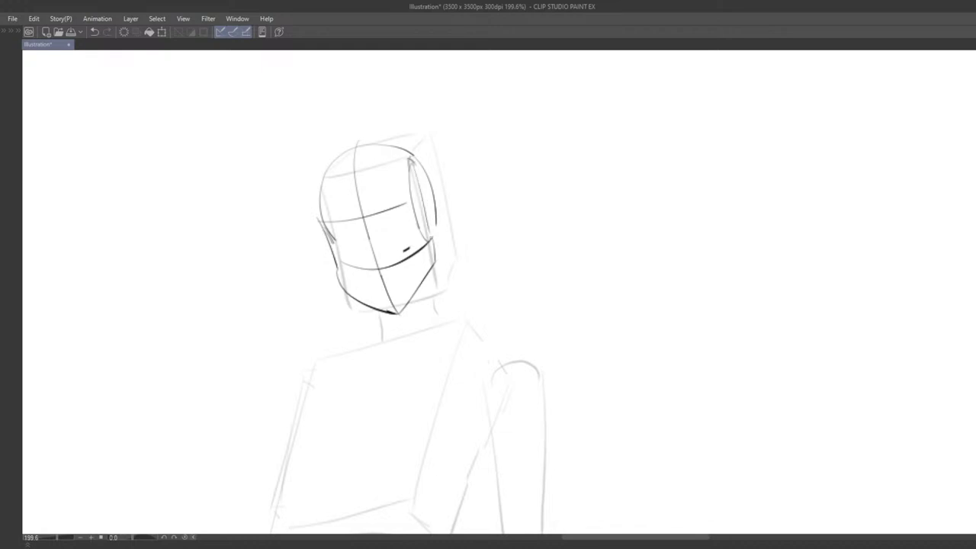
# - Redraw the side plane's inner curve and carry the eye line across it
pyautogui.hotkey('ctrl', 'z')
pyautogui.hotkey('ctrl', 'z')
pyautogui.moveTo(415, 159); pyautogui.dragTo(430, 237)
pyautogui.hotkey('ctrl', 'z')
pyautogui.moveTo(410, 157)
pyautogui.mouseDown()
pyautogui.moveTo(418, 192)
pyautogui.moveTo(431, 188)
pyautogui.mouseUp()
pyautogui.hotkey('ctrl', 'z')
# - Overlay the revised head construction on the reference character's face to compare the jaw and side plane
pyautogui.scroll(-12, 416, 231)
pyautogui.moveTo(481, 233); pyautogui.dragTo(610, 223)
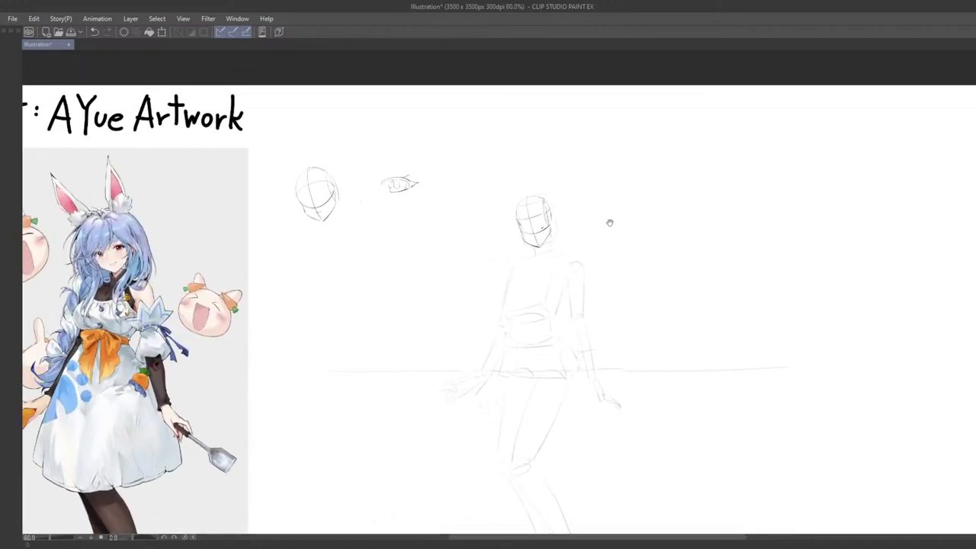
pyautogui.moveTo(462, 313)
pyautogui.mouseDown()
pyautogui.moveTo(586, 288)
pyautogui.moveTo(556, 272)
pyautogui.moveTo(540, 364)
pyautogui.mouseUp()
pyautogui.moveTo(631, 254)
pyautogui.mouseDown()
pyautogui.moveTo(271, 387)
pyautogui.moveTo(455, 389)
pyautogui.mouseUp()
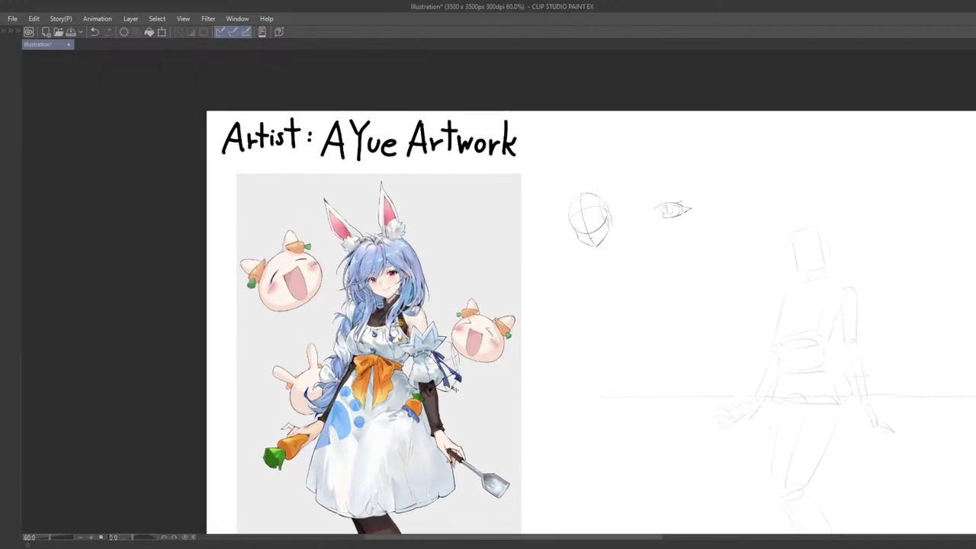
pyautogui.scroll(4, 455, 389)
pyautogui.moveTo(478, 423); pyautogui.dragTo(464, 484)
pyautogui.moveTo(427, 447)
pyautogui.mouseDown()
pyautogui.moveTo(351, 354)
pyautogui.moveTo(360, 345)
pyautogui.mouseUp()
pyautogui.moveTo(386, 369)
pyautogui.mouseDown()
pyautogui.moveTo(412, 415)
pyautogui.moveTo(385, 365)
pyautogui.moveTo(402, 371)
pyautogui.mouseUp()
pyautogui.scroll(3, 415, 412)
pyautogui.moveTo(343, 340); pyautogui.dragTo(335, 287)
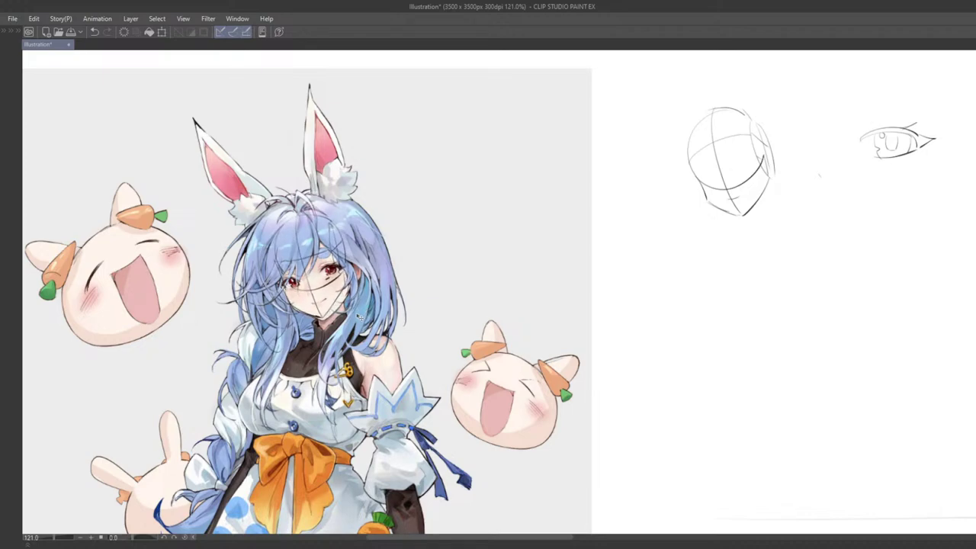
# - Bring the head construction back onto the figure and redraw the near-side jaw with a rounder curve to the chin
pyautogui.moveTo(595, 334)
pyautogui.mouseDown()
pyautogui.moveTo(375, 308)
pyautogui.moveTo(183, 333)
pyautogui.mouseUp()
pyautogui.moveTo(549, 302); pyautogui.dragTo(251, 324)
pyautogui.moveTo(476, 268); pyautogui.dragTo(488, 282)
pyautogui.press('p')
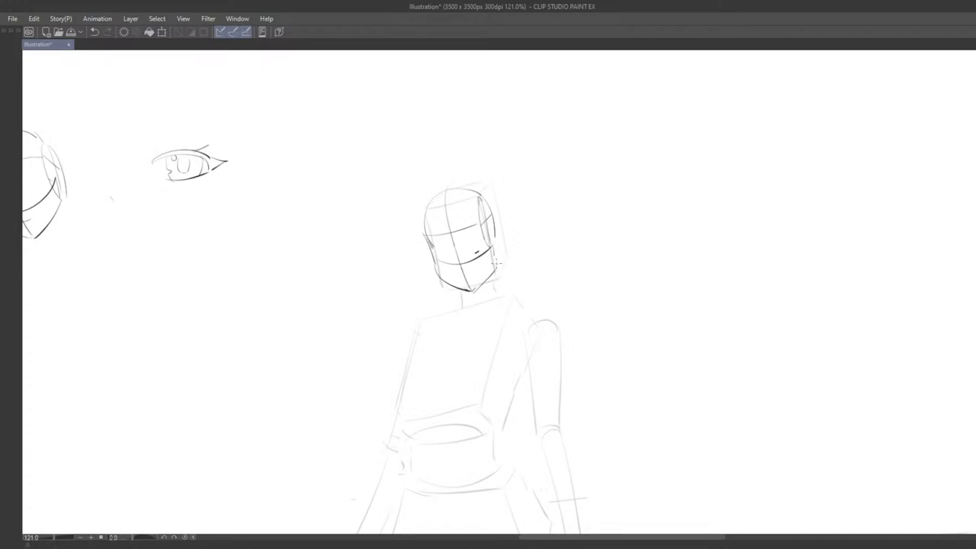
pyautogui.moveTo(485, 281); pyautogui.dragTo(495, 268)
pyautogui.hotkey('ctrl', 'z')
pyautogui.moveTo(461, 369); pyautogui.dragTo(493, 353)
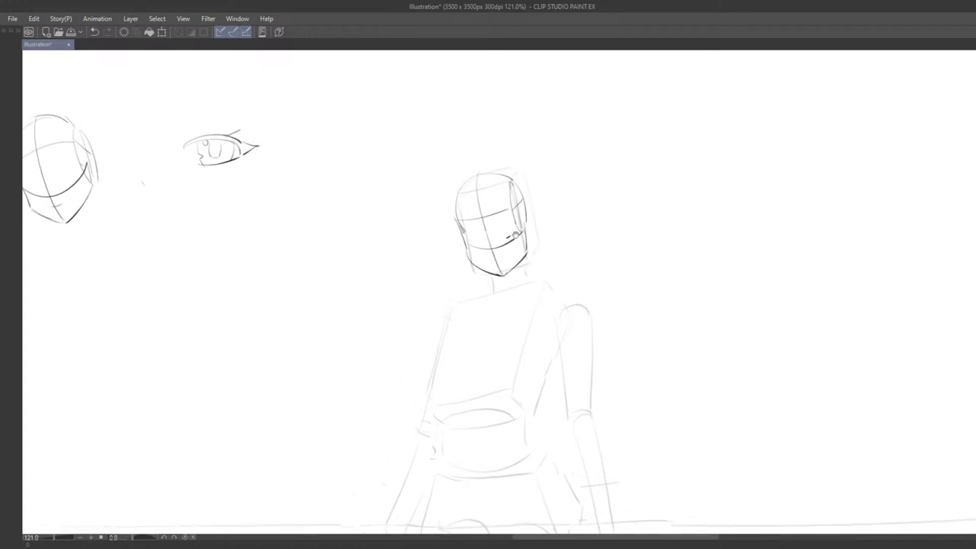
pyautogui.moveTo(518, 236); pyautogui.dragTo(501, 263)
pyautogui.scroll(1, 505, 258)
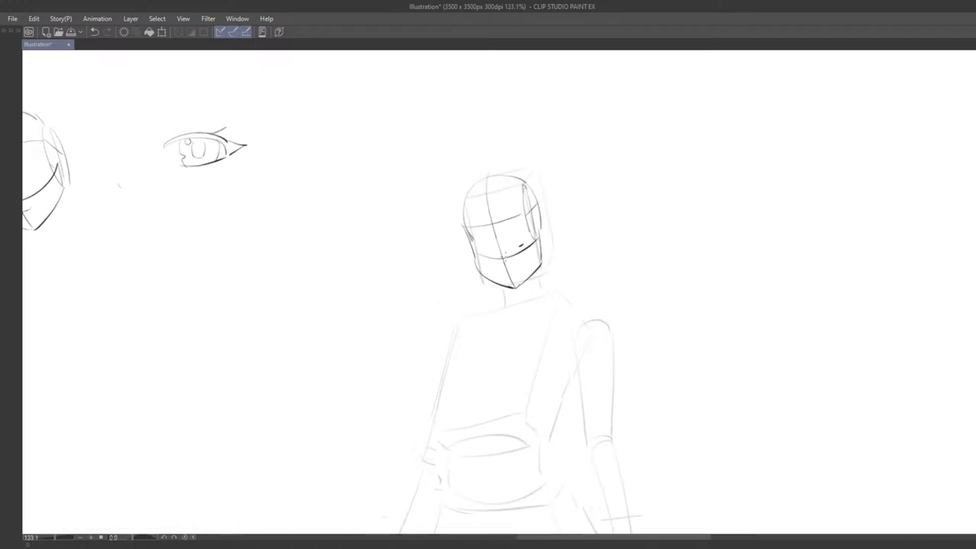
pyautogui.scroll(2, 511, 241)
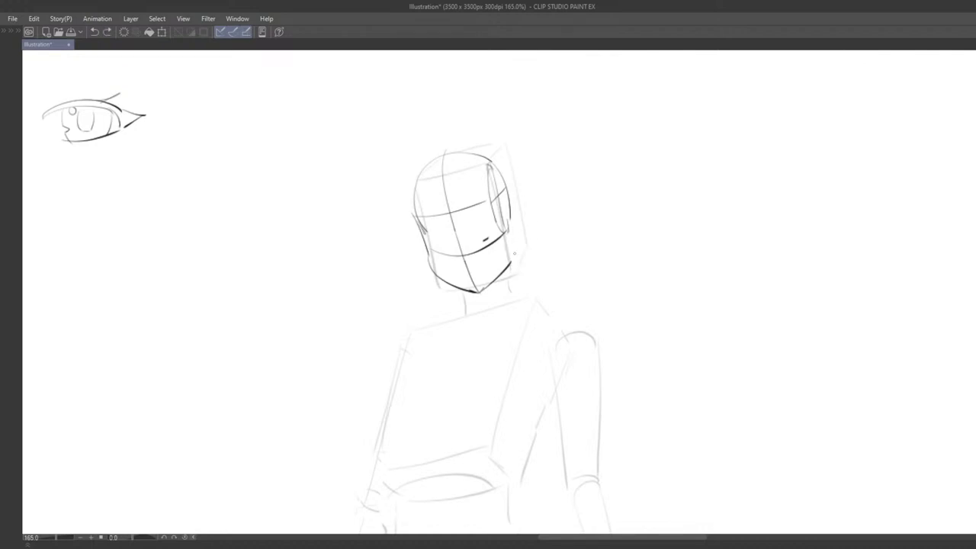
# - Draw a small ear at the back edge of the side plane, between the eye line and nose line
pyautogui.hotkey('ctrl', 'z')
pyautogui.moveTo(509, 221)
pyautogui.mouseDown()
pyautogui.moveTo(511, 267)
pyautogui.moveTo(595, 232)
pyautogui.moveTo(540, 276)
pyautogui.mouseUp()
pyautogui.scroll(-8, 514, 262)
pyautogui.scroll(6, 573, 263)
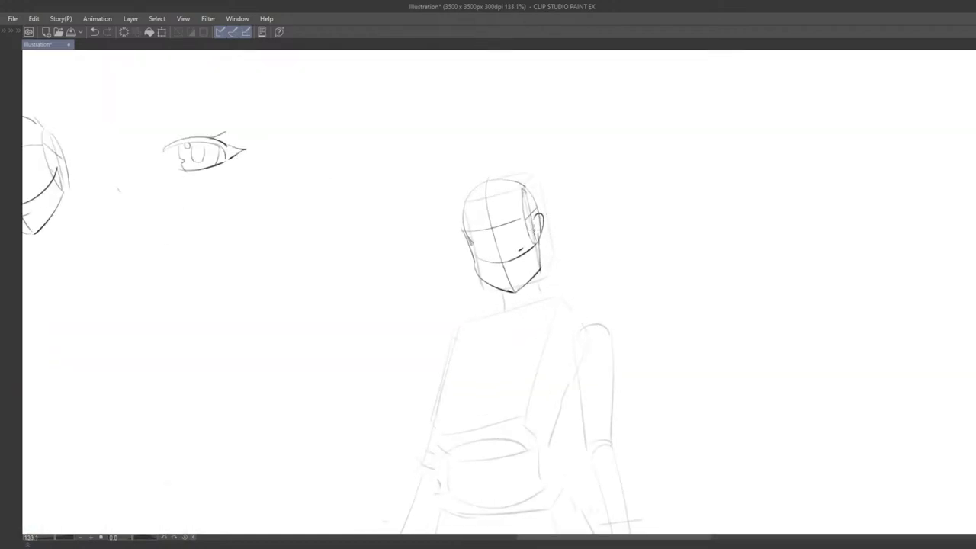
# - Overlay the head with its ear on the reference character's face to compare the ear placement
pyautogui.scroll(-1, 557, 212)
pyautogui.scroll(-1, 555, 246)
pyautogui.moveTo(549, 259); pyautogui.dragTo(520, 291)
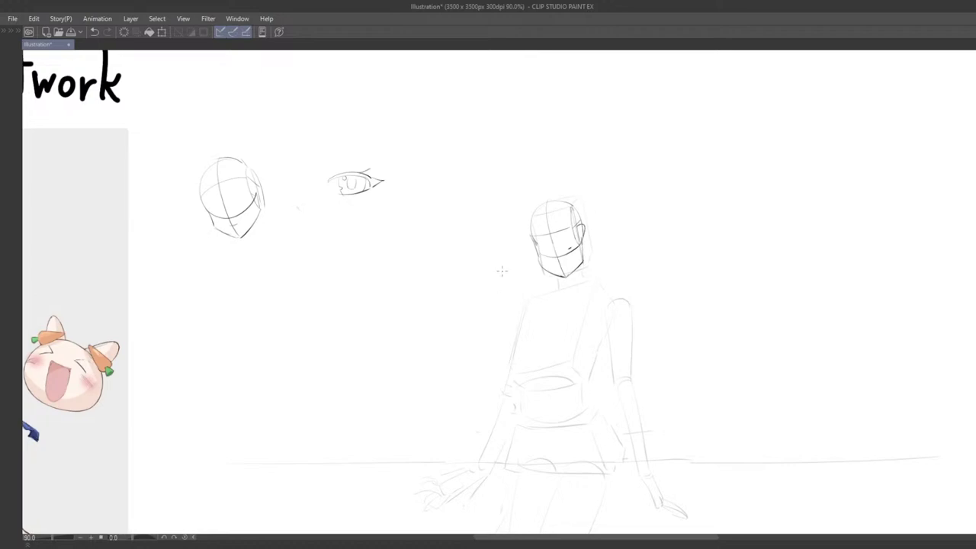
pyautogui.moveTo(599, 227)
pyautogui.mouseDown()
pyautogui.moveTo(280, 278)
pyautogui.moveTo(680, 244)
pyautogui.mouseUp()
pyautogui.moveTo(706, 290)
pyautogui.mouseDown()
pyautogui.moveTo(647, 279)
pyautogui.moveTo(396, 279)
pyautogui.moveTo(390, 317)
pyautogui.mouseUp()
pyautogui.scroll(2, 390, 317)
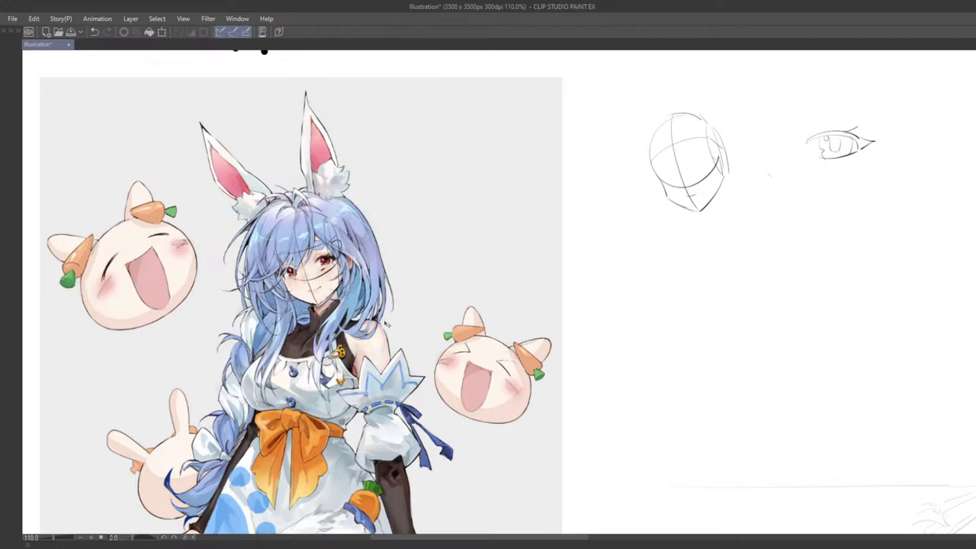
pyautogui.moveTo(386, 325); pyautogui.dragTo(400, 333)
pyautogui.moveTo(400, 333); pyautogui.dragTo(393, 339)
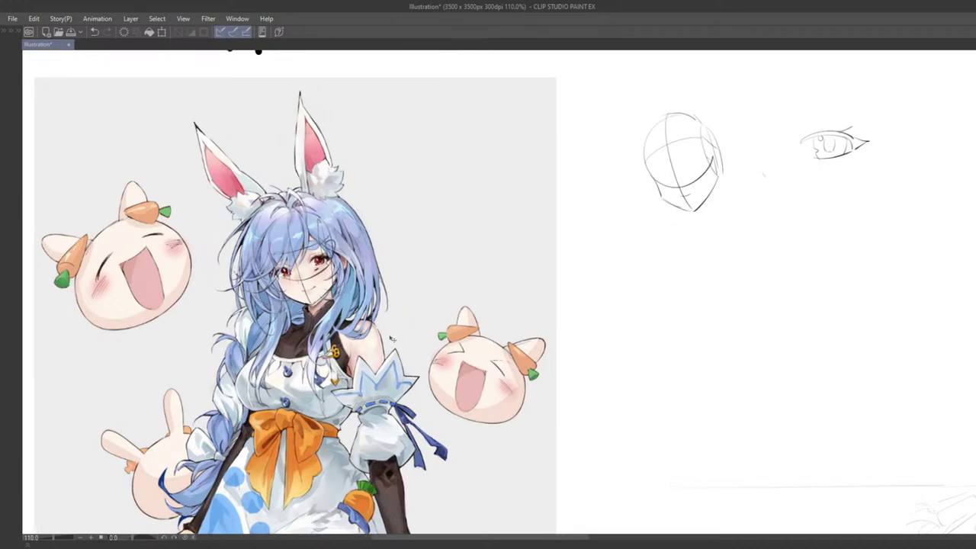
# - Return the head to the figure and redraw the ear larger, tapering down toward the jaw
pyautogui.moveTo(707, 406); pyautogui.dragTo(211, 377)
pyautogui.hotkey('ctrl', 'z')
pyautogui.hotkey('ctrl', 'z')
pyautogui.hotkey('ctrl', 'z')
pyautogui.moveTo(572, 325)
pyautogui.mouseDown()
pyautogui.moveTo(376, 388)
pyautogui.moveTo(410, 401)
pyautogui.mouseUp()
pyautogui.moveTo(463, 248); pyautogui.dragTo(459, 254)
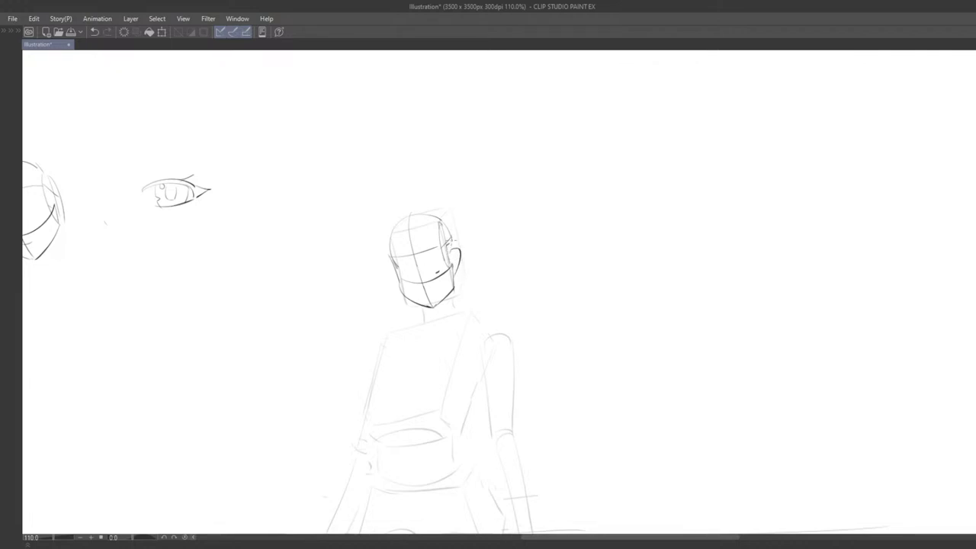
pyautogui.moveTo(451, 280); pyautogui.dragTo(507, 234)
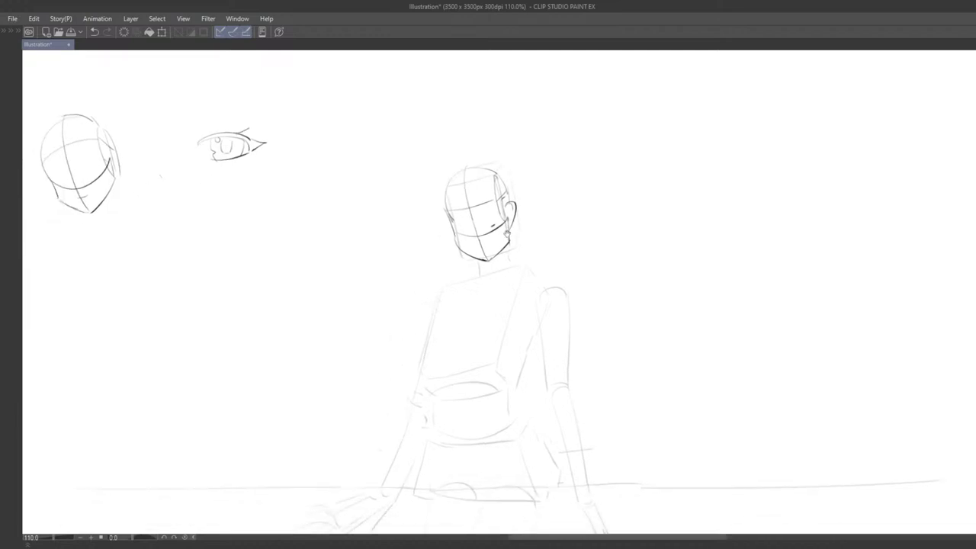
# - Redraw the far-side contour from the eye line down the cheek as one smoother curve
pyautogui.press('e')
pyautogui.press('p')
pyautogui.moveTo(440, 223); pyautogui.dragTo(454, 238)
pyautogui.hotkey('ctrl', 'z')
pyautogui.moveTo(448, 212); pyautogui.dragTo(451, 231)
pyautogui.hotkey('ctrl', 'z')
pyautogui.hotkey('ctrl', 'z')
pyautogui.hotkey('ctrl', 'z')
pyautogui.hotkey('ctrl', 'z')
pyautogui.hotkey('ctrl', 'z')
pyautogui.hotkey('ctrl', 'y')
pyautogui.hotkey('ctrl', 'z')
# - Overlay the head construction on the reference face again to compare the cheek contour and centre line
pyautogui.scroll(-6, 461, 280)
pyautogui.moveTo(519, 261)
pyautogui.mouseDown()
pyautogui.moveTo(596, 224)
pyautogui.moveTo(582, 244)
pyautogui.moveTo(597, 248)
pyautogui.mouseUp()
pyautogui.moveTo(551, 272)
pyautogui.mouseDown()
pyautogui.moveTo(431, 262)
pyautogui.moveTo(273, 298)
pyautogui.mouseUp()
pyautogui.moveTo(273, 297)
pyautogui.mouseDown()
pyautogui.moveTo(573, 283)
pyautogui.moveTo(465, 241)
pyautogui.mouseUp()
pyautogui.scroll(2, 505, 281)
pyautogui.moveTo(572, 222); pyautogui.dragTo(447, 340)
pyautogui.scroll(1, 448, 338)
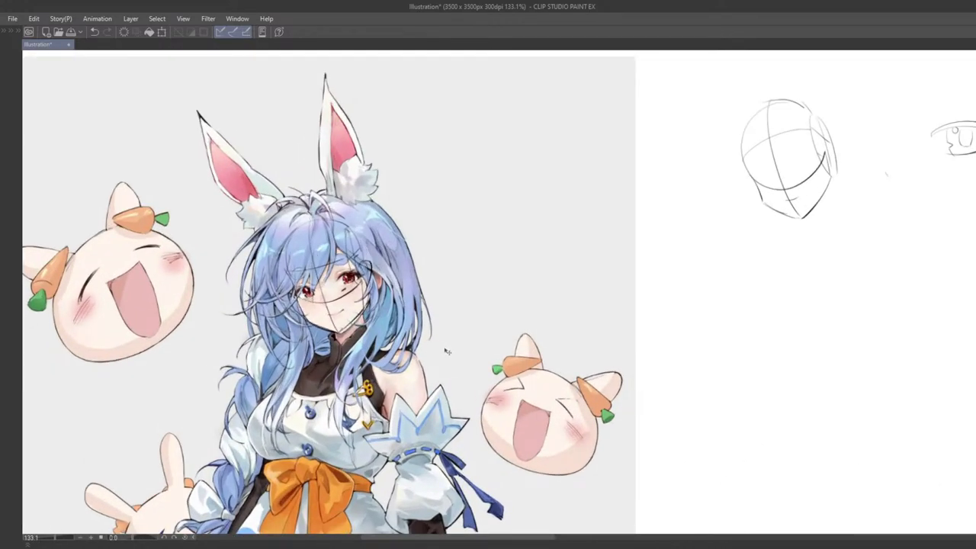
pyautogui.hotkey('ctrl', 'z')
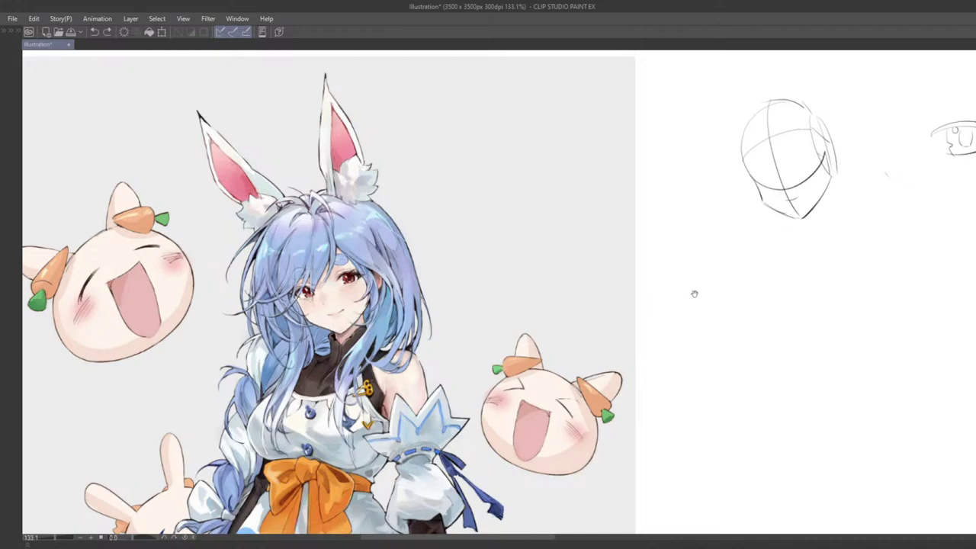
# - Erase the face's centre line on the figure's head and redraw it as a stronger curve from crown to chin
pyautogui.moveTo(876, 276)
pyautogui.mouseDown()
pyautogui.moveTo(333, 316)
pyautogui.moveTo(98, 346)
pyautogui.mouseUp()
pyautogui.moveTo(483, 270)
pyautogui.mouseDown()
pyautogui.moveTo(494, 277)
pyautogui.moveTo(501, 339)
pyautogui.mouseUp()
pyautogui.press('p')
pyautogui.hotkey('ctrl', 'z')
pyautogui.hotkey('ctrl', 'z')
pyautogui.press('e')
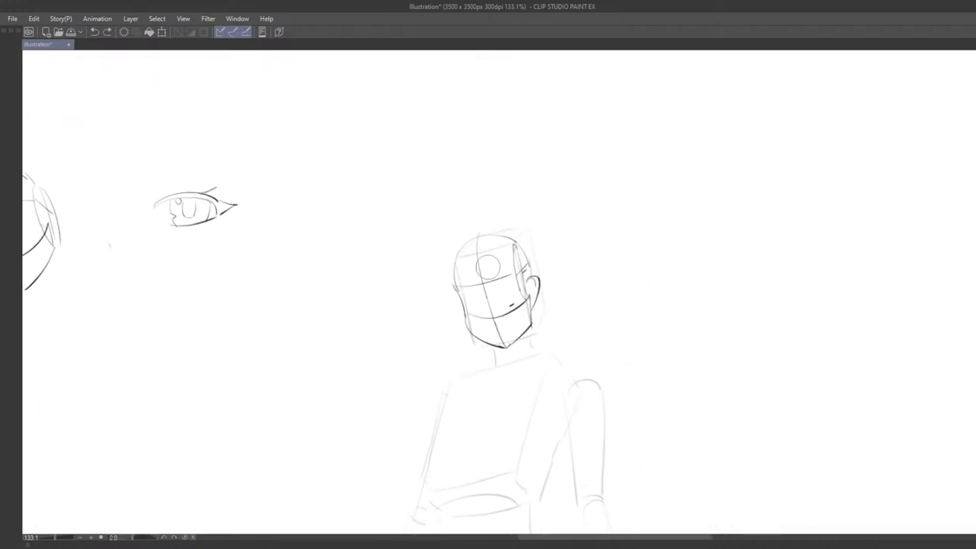
pyautogui.moveTo(478, 242); pyautogui.dragTo(493, 319)
pyautogui.hotkey('ctrl', 'z')
pyautogui.moveTo(473, 242); pyautogui.dragTo(499, 344)
pyautogui.hotkey('ctrl', 'z')
pyautogui.hotkey('ctrl', 'z')
pyautogui.moveTo(480, 239); pyautogui.dragTo(502, 343)
pyautogui.hotkey('ctrl', 'z')
pyautogui.hotkey('ctrl', 'z')
pyautogui.hotkey('ctrl', 'z')
pyautogui.moveTo(474, 238); pyautogui.dragTo(500, 343)
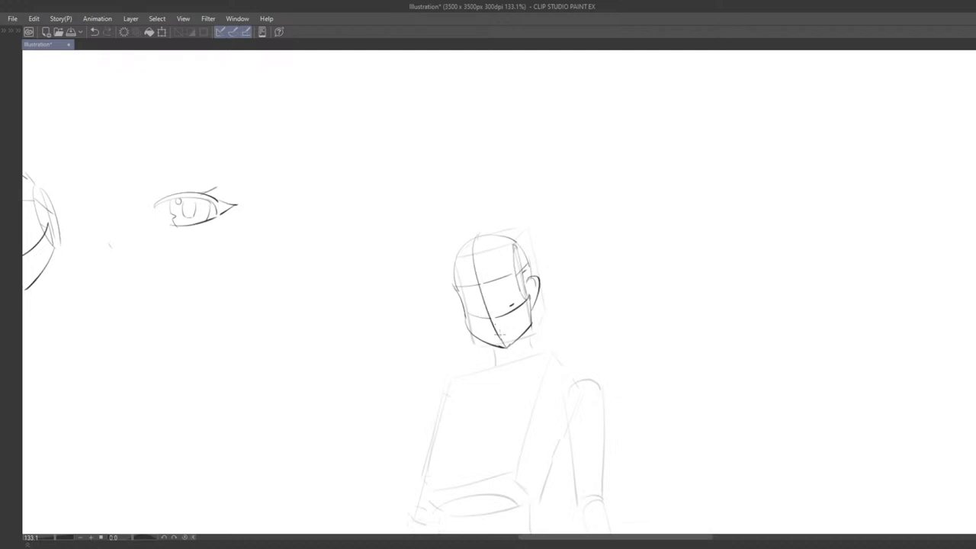
# - Refine the centre line's curve toward the far side and remove the stray mark above the lower face curve
pyautogui.hotkey('ctrl', 'z')
pyautogui.moveTo(473, 238); pyautogui.dragTo(496, 325)
pyautogui.hotkey('ctrl', 'z')
pyautogui.moveTo(474, 240)
pyautogui.mouseDown()
pyautogui.moveTo(498, 333)
pyautogui.moveTo(494, 296)
pyautogui.mouseUp()
pyautogui.hotkey('ctrl', 'z')
pyautogui.moveTo(462, 216); pyautogui.dragTo(494, 328)
pyautogui.hotkey('ctrl', 'z')
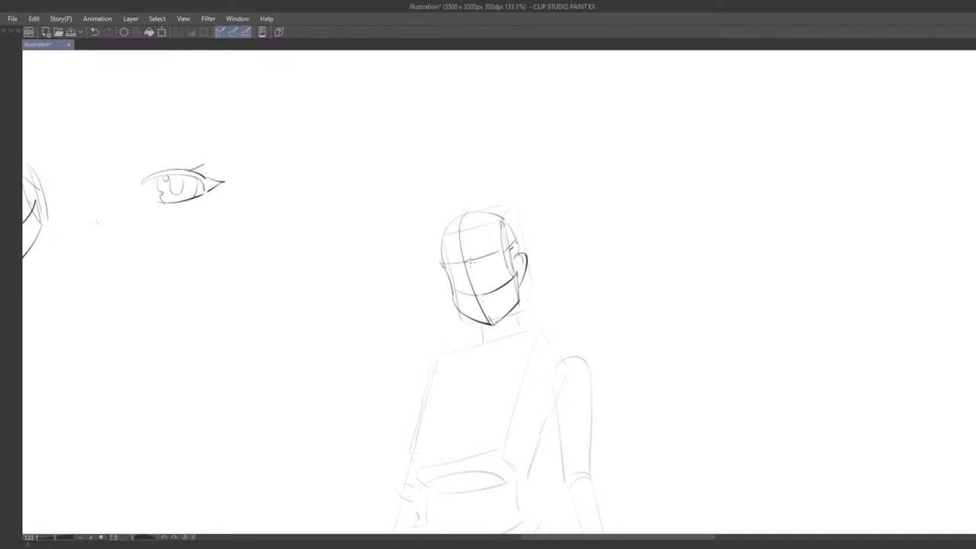
pyautogui.hotkey('ctrl', 'z')
# - Examine the revised head on the figure and overlay it on the reference face to compare the new centre line
pyautogui.moveTo(526, 278); pyautogui.dragTo(508, 276)
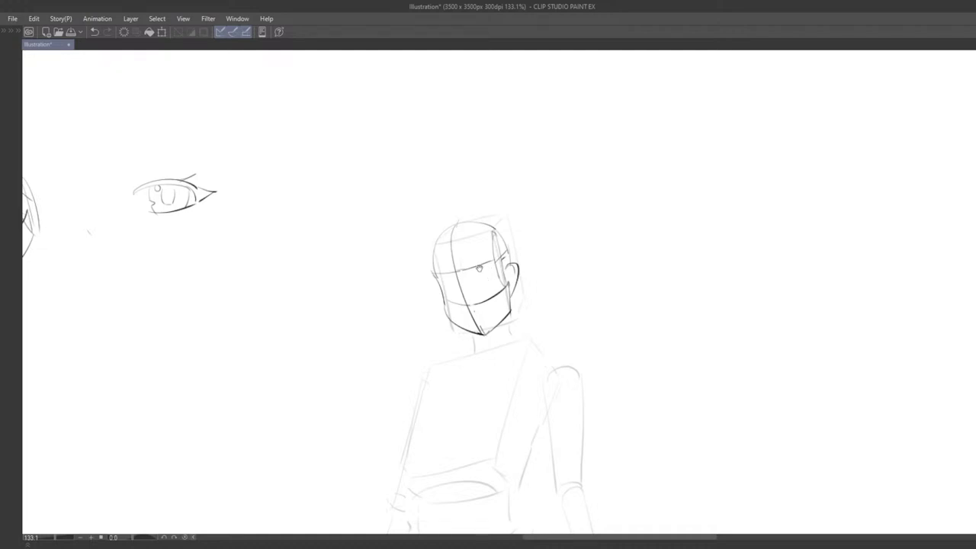
pyautogui.moveTo(492, 278)
pyautogui.mouseDown()
pyautogui.moveTo(534, 286)
pyautogui.moveTo(521, 334)
pyautogui.moveTo(498, 287)
pyautogui.moveTo(543, 254)
pyautogui.moveTo(534, 302)
pyautogui.moveTo(491, 318)
pyautogui.mouseUp()
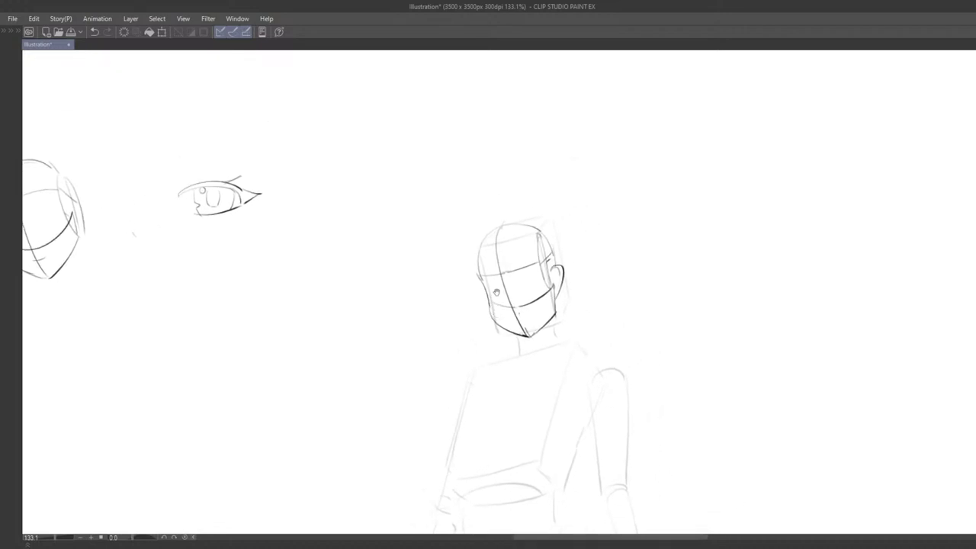
pyautogui.moveTo(511, 261); pyautogui.dragTo(491, 263)
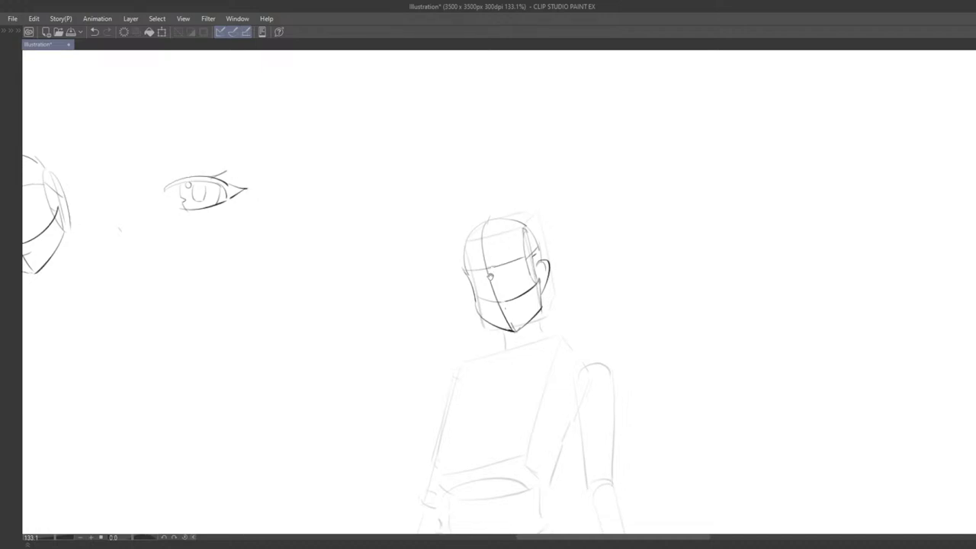
pyautogui.moveTo(492, 279)
pyautogui.mouseDown()
pyautogui.moveTo(559, 293)
pyautogui.moveTo(545, 288)
pyautogui.mouseUp()
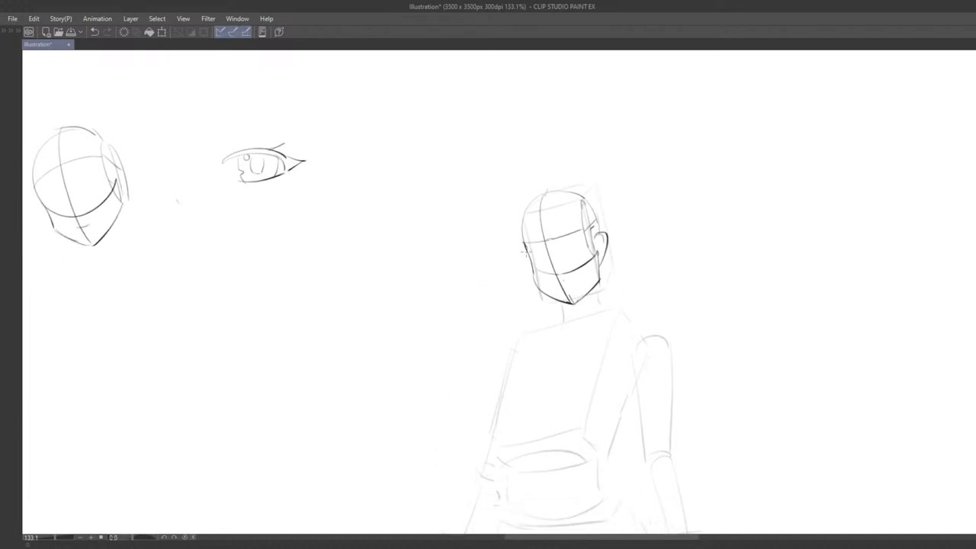
pyautogui.scroll(-4, 526, 247)
pyautogui.moveTo(564, 264)
pyautogui.mouseDown()
pyautogui.moveTo(613, 249)
pyautogui.moveTo(597, 249)
pyautogui.mouseUp()
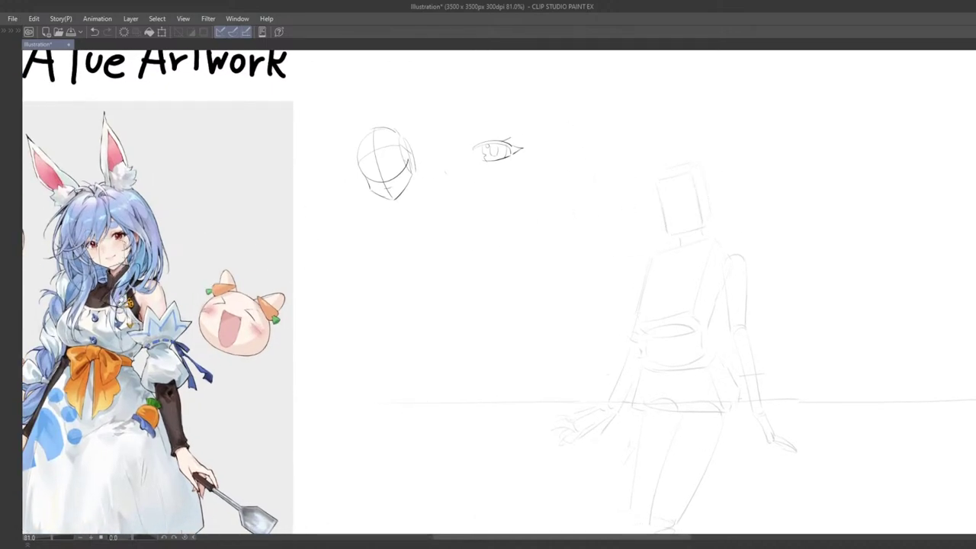
pyautogui.moveTo(120, 264); pyautogui.dragTo(386, 272)
pyautogui.scroll(1, 436, 292)
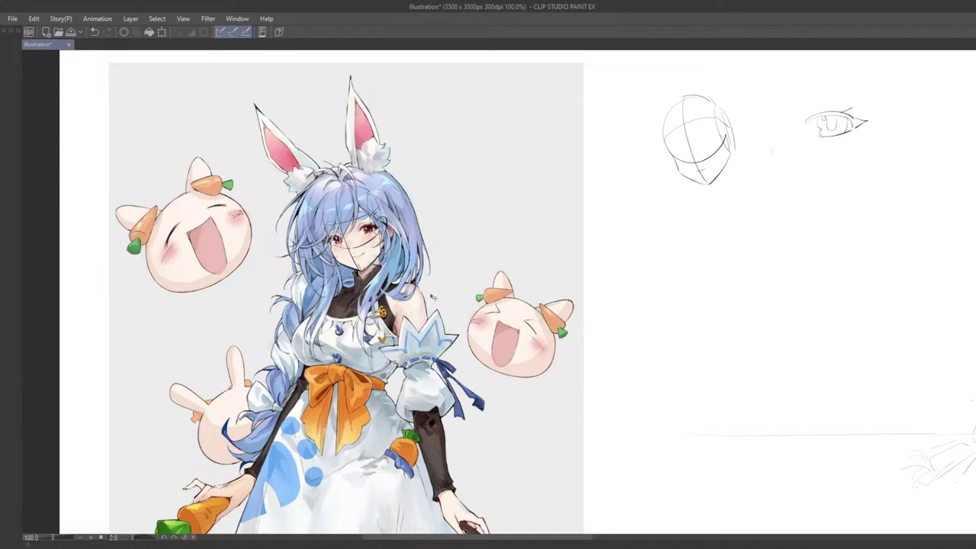
# - Undo the overlay on the reference face to restore the head construction on the figure
pyautogui.hotkey('ctrl', 'z')
pyautogui.hotkey('ctrl', 'z')
pyautogui.hotkey('ctrl', 'z')
pyautogui.hotkey('ctrl', 'z')
pyautogui.moveTo(937, 212); pyautogui.dragTo(321, 288)
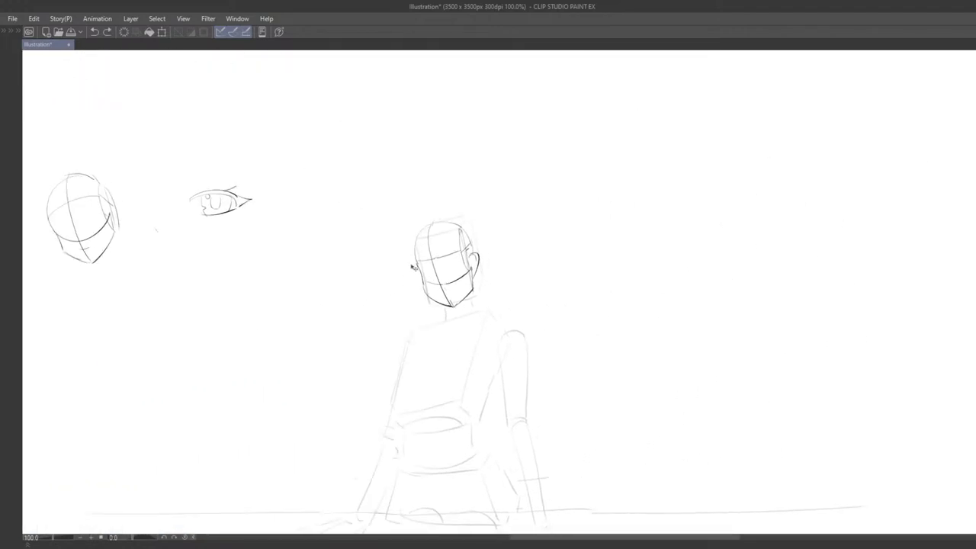
# - Erase the far-side cranium contour on the figure's head and try new curves from crown to brow line
pyautogui.scroll(3, 412, 264)
pyautogui.press('e')
pyautogui.moveTo(418, 242)
pyautogui.mouseDown()
pyautogui.moveTo(426, 217)
pyautogui.moveTo(419, 249)
pyautogui.mouseUp()
pyautogui.press('p')
pyautogui.hotkey('ctrl', 'z')
pyautogui.moveTo(436, 205)
pyautogui.mouseDown()
pyautogui.moveTo(421, 258)
pyautogui.moveTo(432, 220)
pyautogui.moveTo(410, 200)
pyautogui.moveTo(403, 238)
pyautogui.mouseUp()
pyautogui.hotkey('ctrl', 'z')
pyautogui.hotkey('ctrl', 'z')
pyautogui.hotkey('ctrl', 'z')
pyautogui.hotkey('ctrl', 'z')
pyautogui.moveTo(433, 184); pyautogui.dragTo(406, 240)
pyautogui.hotkey('ctrl', 'z')
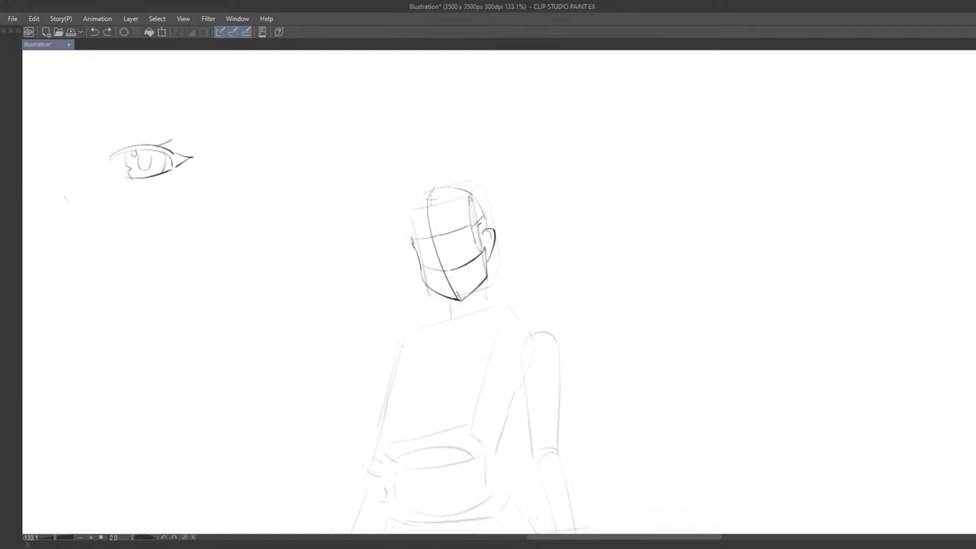
pyautogui.moveTo(435, 187); pyautogui.dragTo(407, 232)
pyautogui.hotkey('ctrl', 'z')
pyautogui.moveTo(432, 196); pyautogui.dragTo(435, 224)
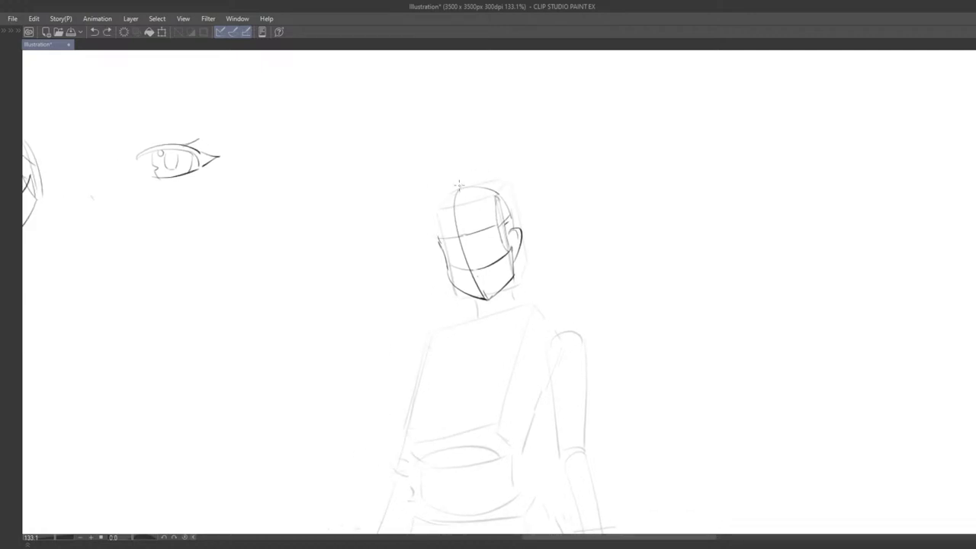
# - Redraw the far-side cranium outline as a fuller rounded curve from the crown down to the brow line
pyautogui.hotkey('ctrl', 'z')
pyautogui.moveTo(459, 184)
pyautogui.mouseDown()
pyautogui.moveTo(431, 234)
pyautogui.moveTo(447, 270)
pyautogui.mouseUp()
pyautogui.hotkey('ctrl', 'z')
pyautogui.press('e')
pyautogui.press('p')
pyautogui.hotkey('ctrl', 'z')
pyautogui.hotkey('ctrl', 'z')
pyautogui.hotkey('ctrl', 'z')
pyautogui.hotkey('ctrl', 'z')
# - Refine the transition from the cranium outline into the far-side cheek just below the brow line
pyautogui.moveTo(438, 237)
pyautogui.mouseDown()
pyautogui.moveTo(445, 270)
pyautogui.moveTo(435, 242)
pyautogui.moveTo(442, 277)
pyautogui.moveTo(429, 236)
pyautogui.moveTo(441, 276)
pyautogui.moveTo(438, 259)
pyautogui.moveTo(463, 269)
pyautogui.mouseUp()
pyautogui.hotkey('ctrl', 'z')
pyautogui.hotkey('ctrl', 'z')
pyautogui.hotkey('ctrl', 'z')
pyautogui.hotkey('ctrl', 'z')
pyautogui.hotkey('ctrl', 'z')
pyautogui.hotkey('ctrl', 'z')
# - Touch up the near side of the head around the ear and check the head against the whole figure
pyautogui.press('e')
pyautogui.moveTo(525, 225)
pyautogui.mouseDown()
pyautogui.moveTo(512, 267)
pyautogui.moveTo(519, 224)
pyautogui.moveTo(509, 259)
pyautogui.moveTo(603, 240)
pyautogui.moveTo(627, 258)
pyautogui.mouseUp()
pyautogui.press('p')
pyautogui.hotkey('ctrl', 'z')
pyautogui.hotkey('ctrl', 'z')
pyautogui.hotkey('ctrl', 'z')
pyautogui.hotkey('ctrl', 'z')
pyautogui.hotkey('ctrl', 'z')
pyautogui.scroll(-5, 500, 276)
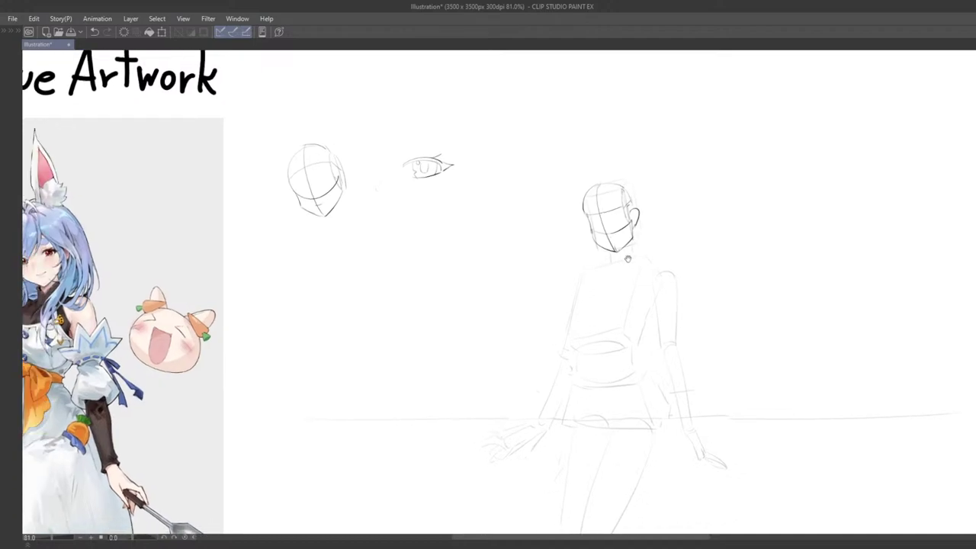
pyautogui.scroll(4, 628, 260)
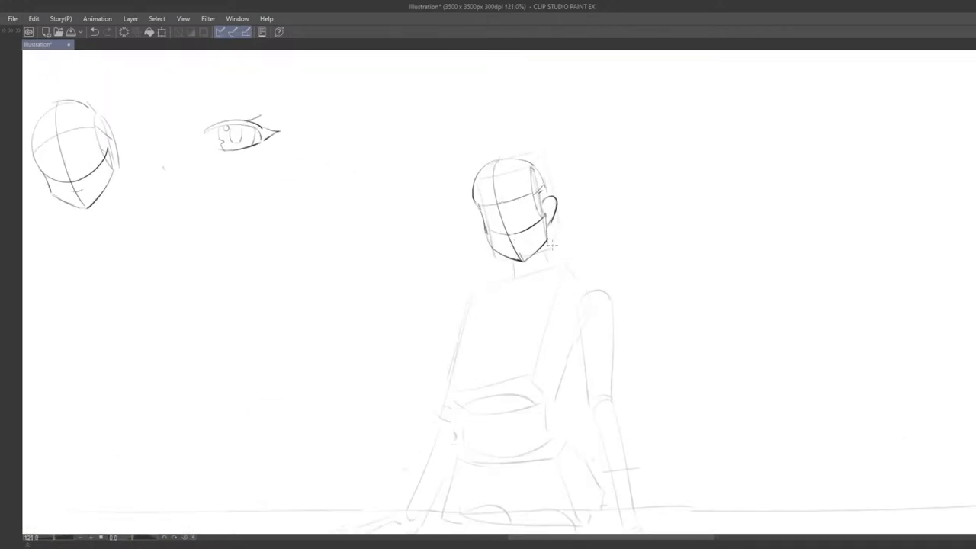
# - Erase the ear's heavy outer line and redraw the ear as a slimmer shape tapering toward the jaw
pyautogui.press('e')
pyautogui.moveTo(556, 196); pyautogui.dragTo(555, 229)
pyautogui.press('p')
pyautogui.hotkey('ctrl', 'z')
pyautogui.hotkey('ctrl', 'z')
pyautogui.hotkey('ctrl', 'z')
pyautogui.hotkey('ctrl', 'z')
pyautogui.hotkey('ctrl', 'z')
pyautogui.hotkey('ctrl', 'z')
pyautogui.scroll(-3, 536, 238)
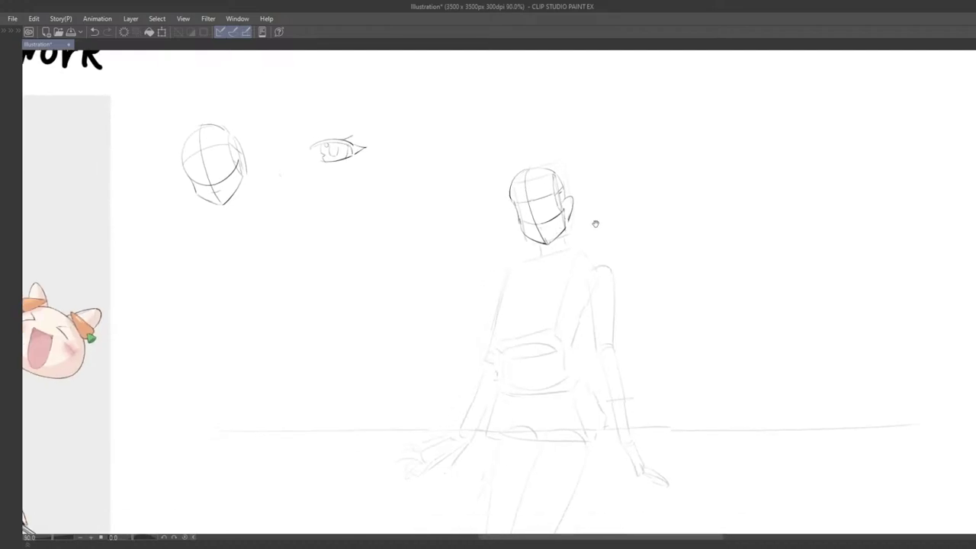
# - Overlay the revised head construction on the reference face to compare its proportions, and restore it to the figure
pyautogui.moveTo(566, 245); pyautogui.dragTo(320, 311)
pyautogui.moveTo(330, 365)
pyautogui.mouseDown()
pyautogui.moveTo(622, 379)
pyautogui.moveTo(416, 391)
pyautogui.mouseUp()
pyautogui.moveTo(315, 395); pyautogui.dragTo(469, 415)
pyautogui.moveTo(477, 387); pyautogui.dragTo(379, 352)
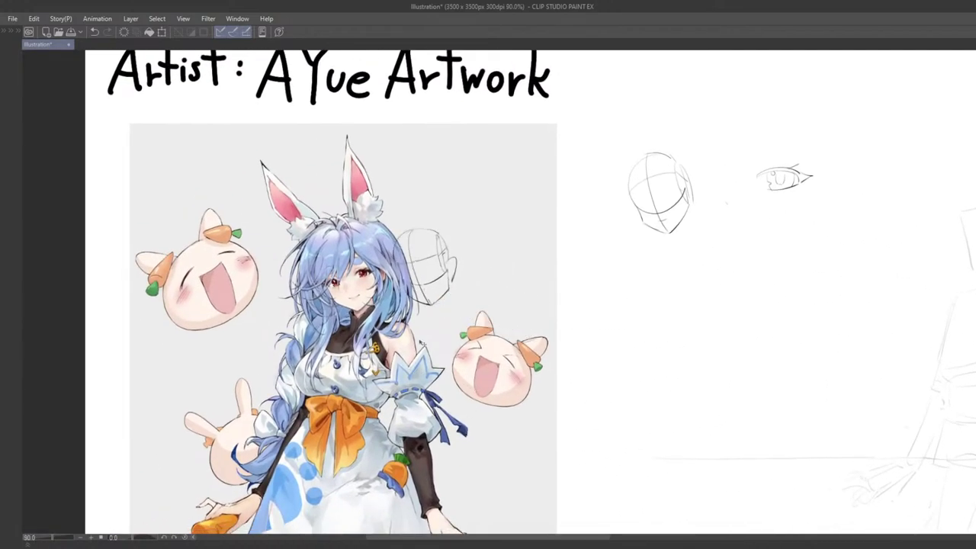
pyautogui.scroll(1, 426, 344)
pyautogui.moveTo(487, 275)
pyautogui.mouseDown()
pyautogui.moveTo(393, 289)
pyautogui.moveTo(406, 283)
pyautogui.moveTo(399, 295)
pyautogui.mouseUp()
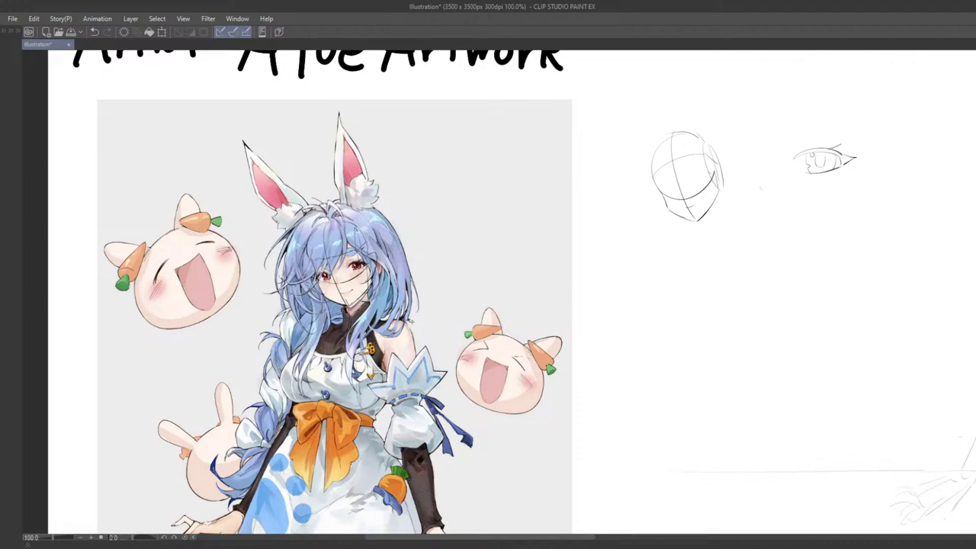
pyautogui.hotkey('ctrl', 'z')
pyautogui.moveTo(709, 308)
pyautogui.mouseDown()
pyautogui.moveTo(343, 285)
pyautogui.moveTo(142, 341)
pyautogui.mouseUp()
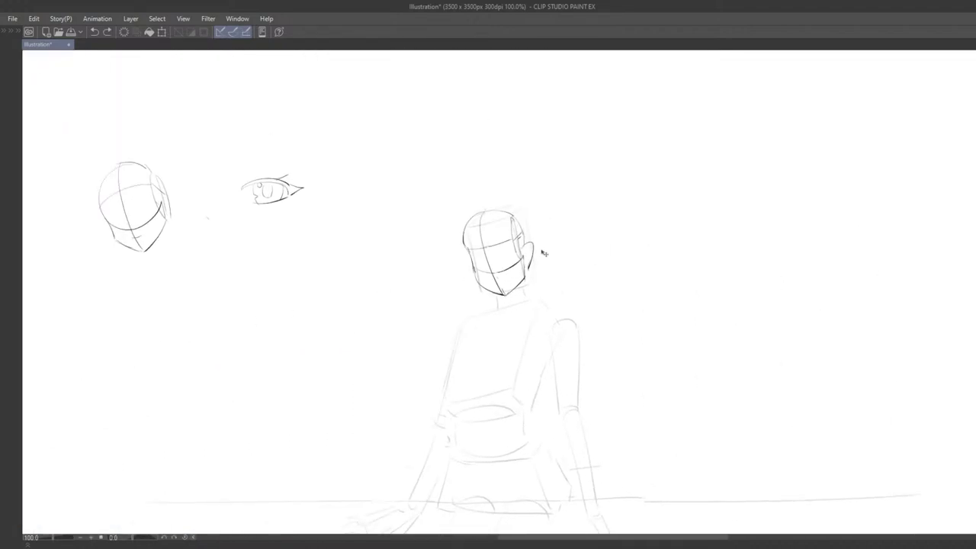
# - Examine the head beside the reference and remove the ear to rework its outline
pyautogui.scroll(3, 543, 253)
pyautogui.moveTo(541, 256)
pyautogui.mouseDown()
pyautogui.moveTo(473, 275)
pyautogui.moveTo(708, 236)
pyautogui.moveTo(178, 341)
pyautogui.moveTo(668, 318)
pyautogui.mouseUp()
pyautogui.scroll(-3, 679, 256)
pyautogui.moveTo(670, 318)
pyautogui.mouseDown()
pyautogui.moveTo(610, 295)
pyautogui.moveTo(475, 272)
pyautogui.moveTo(484, 273)
pyautogui.mouseUp()
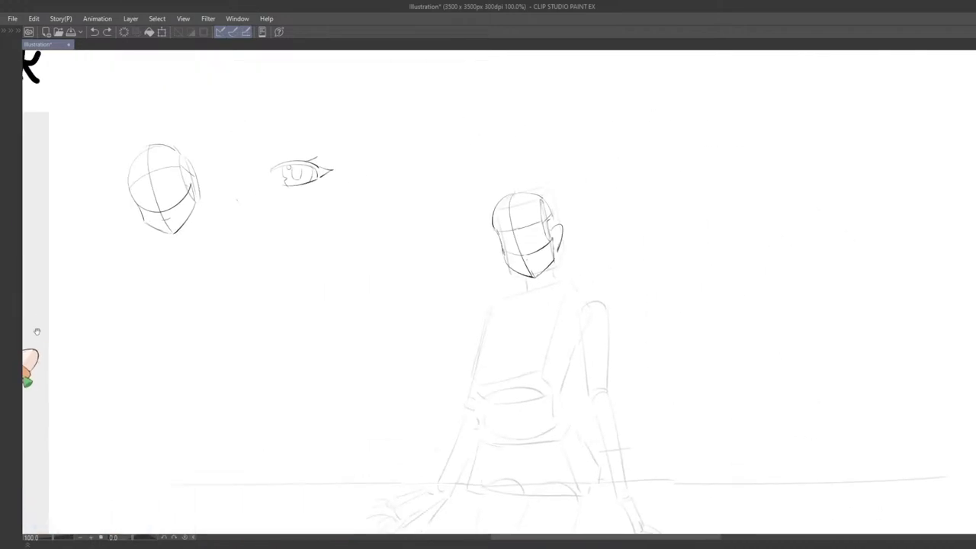
pyautogui.hotkey('ctrl', 'z')
pyautogui.moveTo(536, 237)
pyautogui.mouseDown()
pyautogui.moveTo(533, 259)
pyautogui.moveTo(553, 267)
pyautogui.moveTo(515, 267)
pyautogui.moveTo(539, 323)
pyautogui.moveTo(525, 337)
pyautogui.moveTo(510, 307)
pyautogui.mouseUp()
pyautogui.hotkey('ctrl', 'z')
pyautogui.hotkey('ctrl', 'z')
pyautogui.hotkey('ctrl', 'z')
pyautogui.scroll(3, 509, 307)
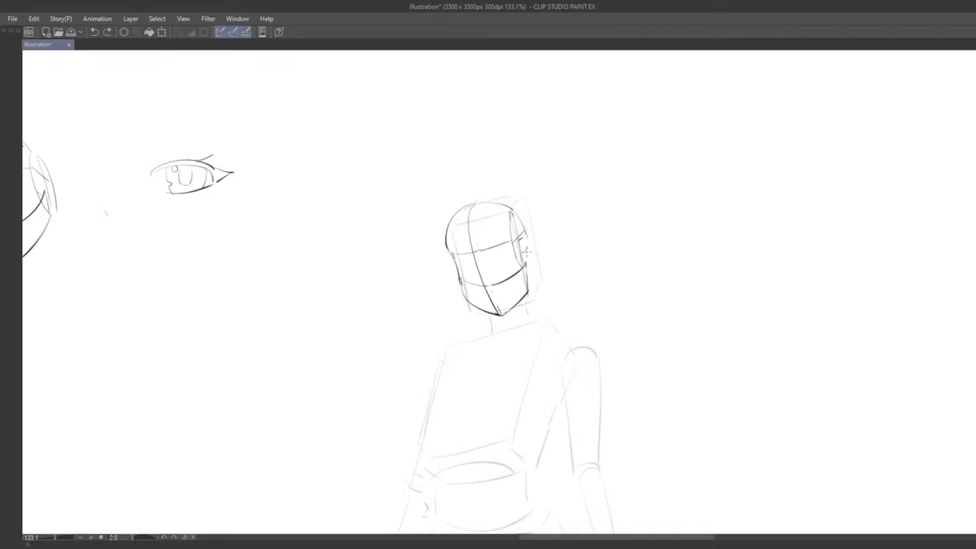
# - Try a narrow, pointed ear beside the side plane of the head and undo it
pyautogui.hotkey('ctrl', 'z')
pyautogui.hotkey('ctrl', 'y')
pyautogui.hotkey('ctrl', 'z')
pyautogui.moveTo(556, 313)
pyautogui.mouseDown()
pyautogui.moveTo(526, 307)
pyautogui.moveTo(512, 279)
pyautogui.moveTo(525, 351)
pyautogui.mouseUp()
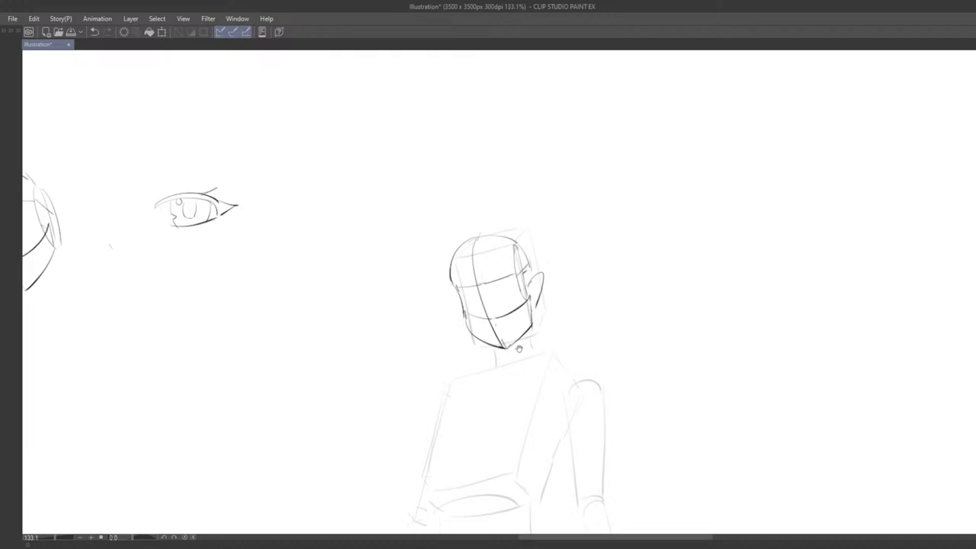
pyautogui.moveTo(505, 318)
pyautogui.mouseDown()
pyautogui.moveTo(514, 339)
pyautogui.moveTo(489, 316)
pyautogui.moveTo(460, 344)
pyautogui.mouseUp()
pyautogui.moveTo(547, 333); pyautogui.dragTo(506, 286)
pyautogui.hotkey('ctrl', 'z')
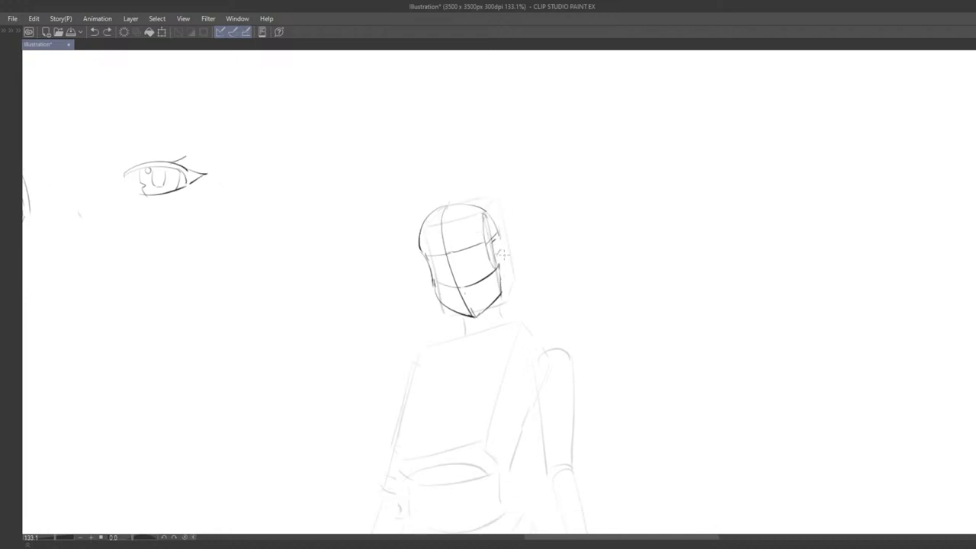
# - Draw the ear as a tapered shape between the brow line and the lower face curve
pyautogui.hotkey('ctrl', 'z')
pyautogui.moveTo(501, 248); pyautogui.dragTo(508, 284)
pyautogui.hotkey('ctrl', 'z')
pyautogui.hotkey('ctrl', 'z')
pyautogui.scroll(-6, 498, 303)
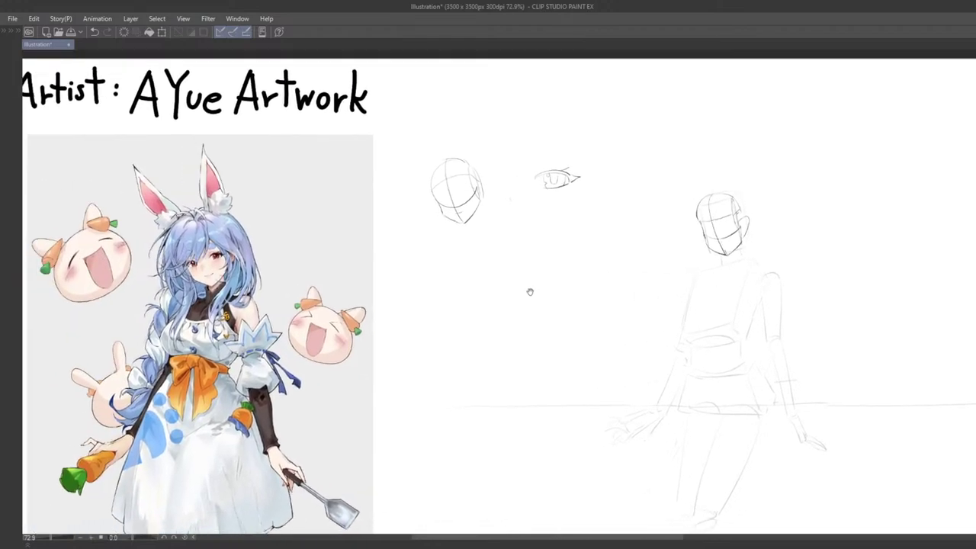
# - Overlay the head construction on the reference face again to compare the guidelines, and undo the overlay
pyautogui.scroll(-4, 557, 277)
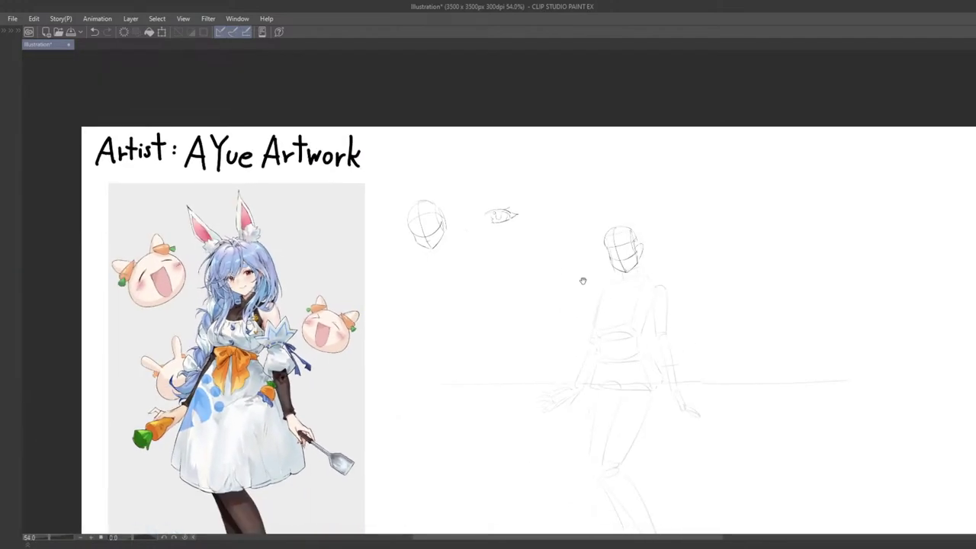
pyautogui.scroll(2, 582, 281)
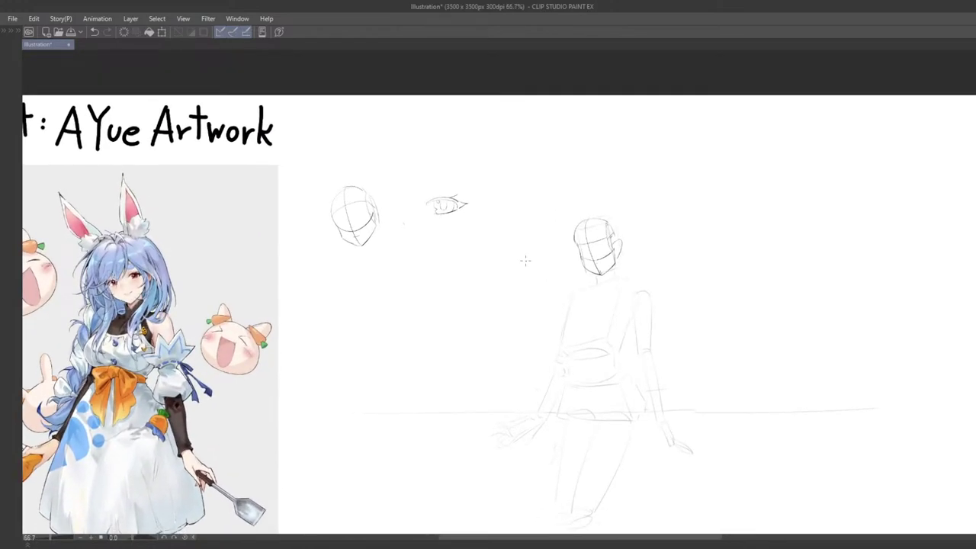
pyautogui.moveTo(526, 261)
pyautogui.mouseDown()
pyautogui.moveTo(176, 301)
pyautogui.moveTo(56, 298)
pyautogui.mouseUp()
pyautogui.moveTo(190, 320)
pyautogui.mouseDown()
pyautogui.moveTo(423, 300)
pyautogui.moveTo(385, 267)
pyautogui.mouseUp()
pyautogui.scroll(3, 424, 300)
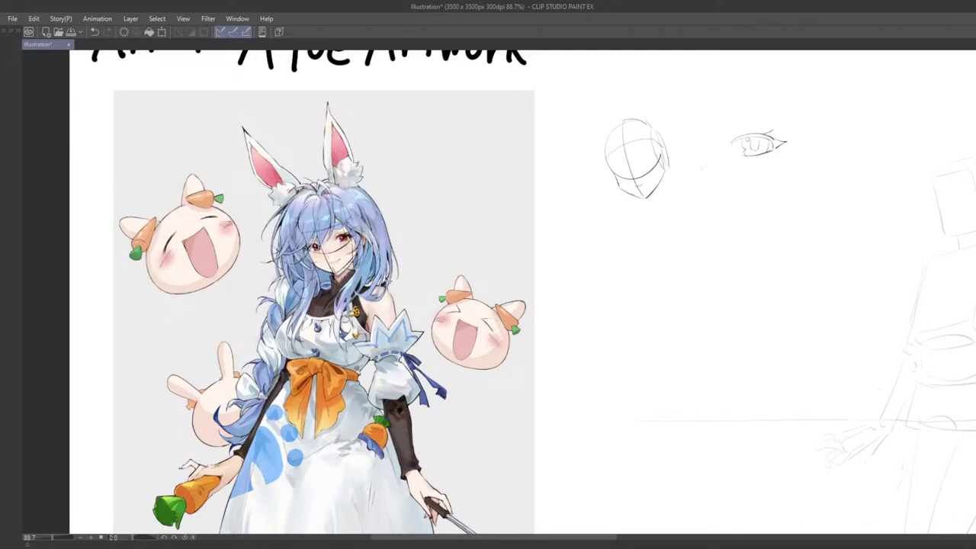
pyautogui.hotkey('ctrl', 'z')
pyautogui.hotkey('ctrl', 'z')
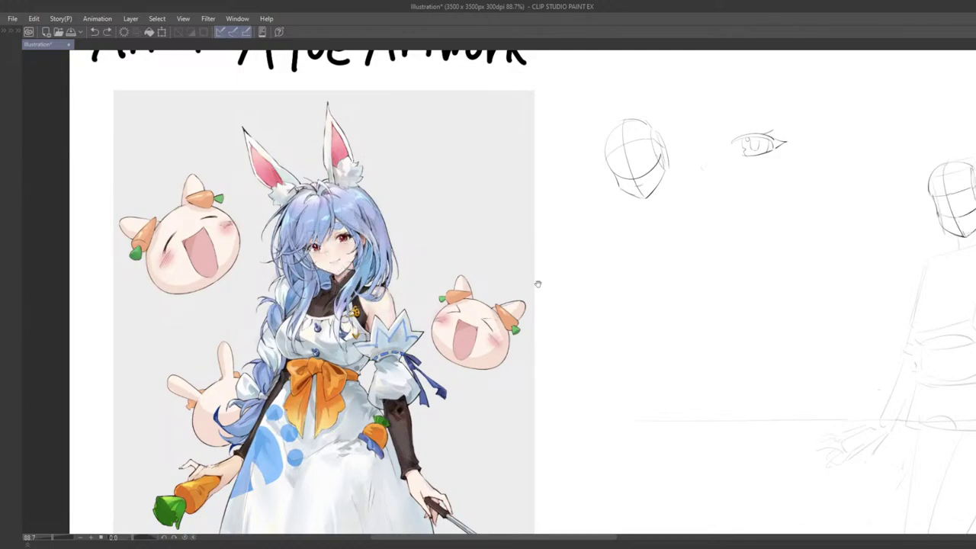
# - Rework the horizontal brow guideline across the figure's face
pyautogui.moveTo(780, 292); pyautogui.dragTo(440, 310)
pyautogui.scroll(3, 568, 267)
pyautogui.moveTo(599, 199); pyautogui.dragTo(647, 182)
pyautogui.press('p')
pyautogui.hotkey('ctrl', 'z')
pyautogui.hotkey('ctrl', 'z')
pyautogui.hotkey('ctrl', 'z')
pyautogui.hotkey('ctrl', 'z')
pyautogui.hotkey('ctrl', 'z')
pyautogui.hotkey('ctrl', 'z')
pyautogui.hotkey('ctrl', 'z')
pyautogui.hotkey('ctrl', 'z')
pyautogui.hotkey('ctrl', 'z')
pyautogui.hotkey('ctrl', 'z')
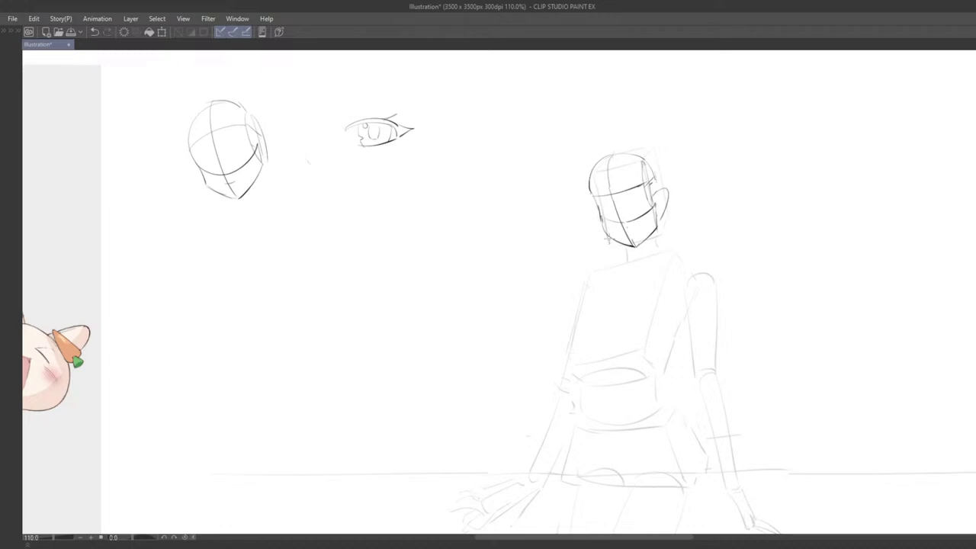
# - Draw the near-side eye between the face guidelines, with an arched upper lash line and an iris
pyautogui.scroll(-3, 611, 239)
pyautogui.moveTo(645, 227); pyautogui.dragTo(615, 217)
pyautogui.scroll(2, 661, 227)
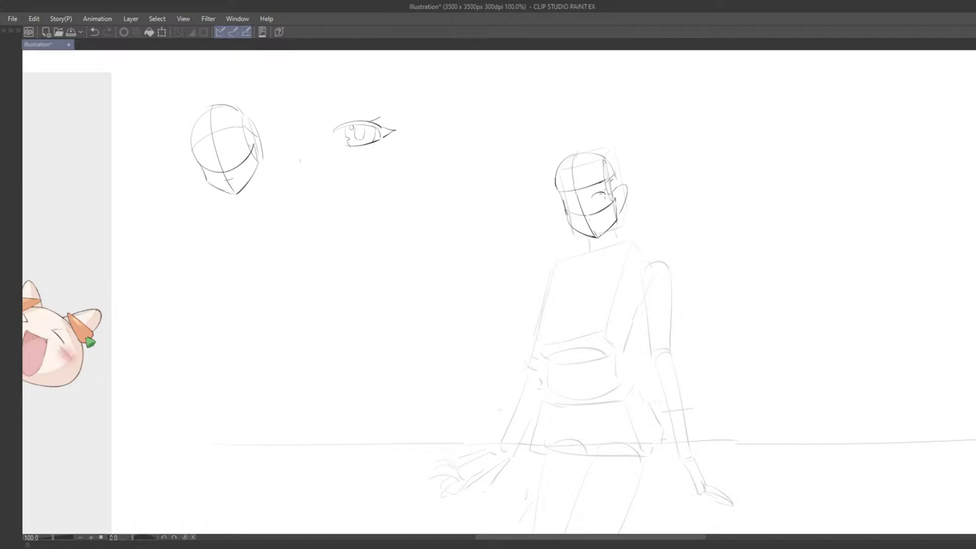
pyautogui.hotkey('ctrl', 'z')
pyautogui.moveTo(589, 199); pyautogui.dragTo(604, 196)
pyautogui.moveTo(600, 261)
pyautogui.mouseDown()
pyautogui.moveTo(565, 266)
pyautogui.moveTo(599, 278)
pyautogui.moveTo(599, 290)
pyautogui.mouseUp()
pyautogui.moveTo(582, 228)
pyautogui.mouseDown()
pyautogui.moveTo(585, 212)
pyautogui.moveTo(582, 238)
pyautogui.moveTo(597, 221)
pyautogui.mouseUp()
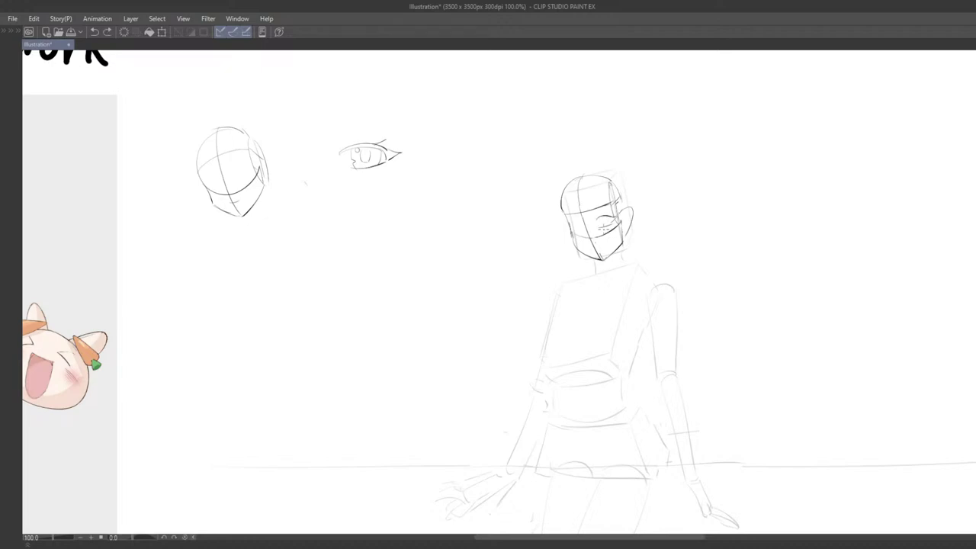
pyautogui.moveTo(602, 226); pyautogui.dragTo(572, 212)
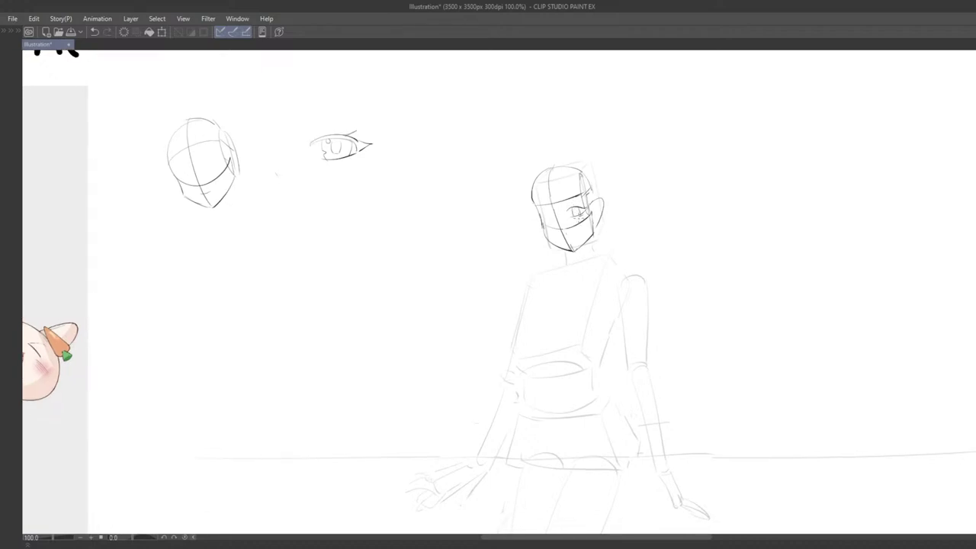
pyautogui.moveTo(583, 212); pyautogui.dragTo(624, 220)
# - Draw the smaller far-side eye at the face's edge, aligned with the near-side eye
pyautogui.scroll(-3, 663, 188)
pyautogui.scroll(2, 633, 217)
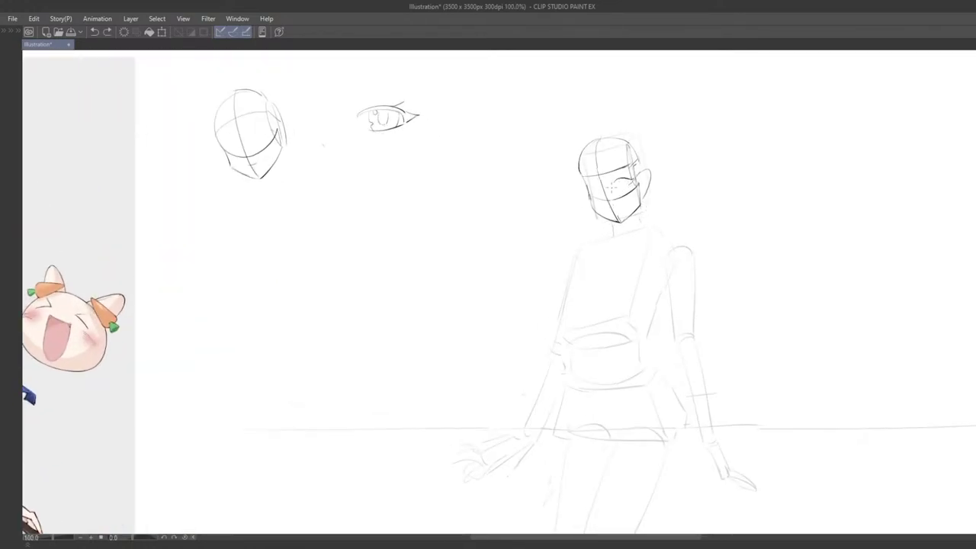
pyautogui.moveTo(617, 185); pyautogui.dragTo(623, 187)
pyautogui.hotkey('ctrl', 'z')
pyautogui.hotkey('ctrl', 'z')
pyautogui.moveTo(589, 187); pyautogui.dragTo(596, 185)
pyautogui.hotkey('ctrl', 'z')
pyautogui.moveTo(583, 184); pyautogui.dragTo(595, 186)
pyautogui.moveTo(594, 234); pyautogui.dragTo(684, 229)
pyautogui.scroll(-3, 613, 249)
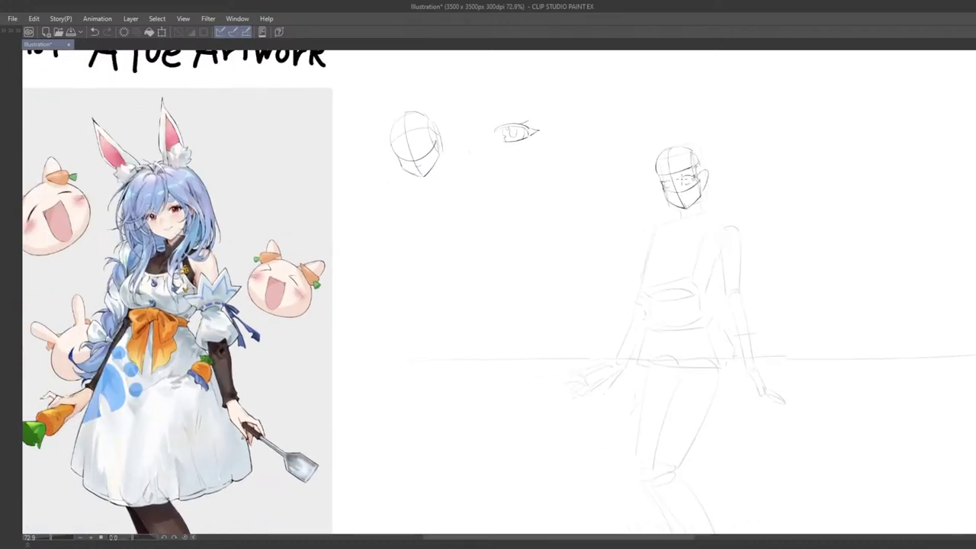
# - Refine the near-side eye's iris and lower lid and compare the face with the reference
pyautogui.scroll(3, 675, 190)
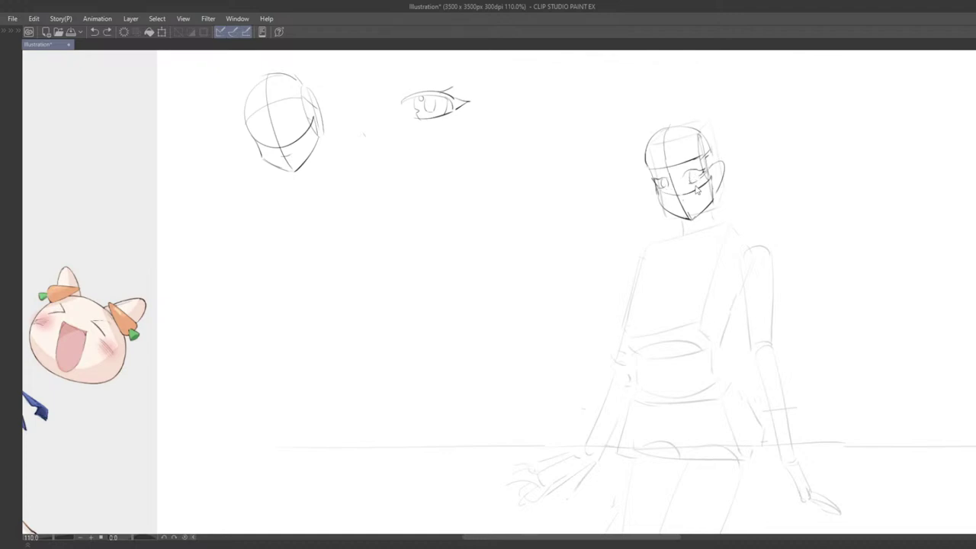
pyautogui.hotkey('ctrl', 'z')
pyautogui.moveTo(696, 180)
pyautogui.mouseDown()
pyautogui.moveTo(740, 198)
pyautogui.moveTo(726, 217)
pyautogui.moveTo(702, 202)
pyautogui.mouseUp()
pyautogui.scroll(-3, 693, 184)
pyautogui.scroll(2, 728, 221)
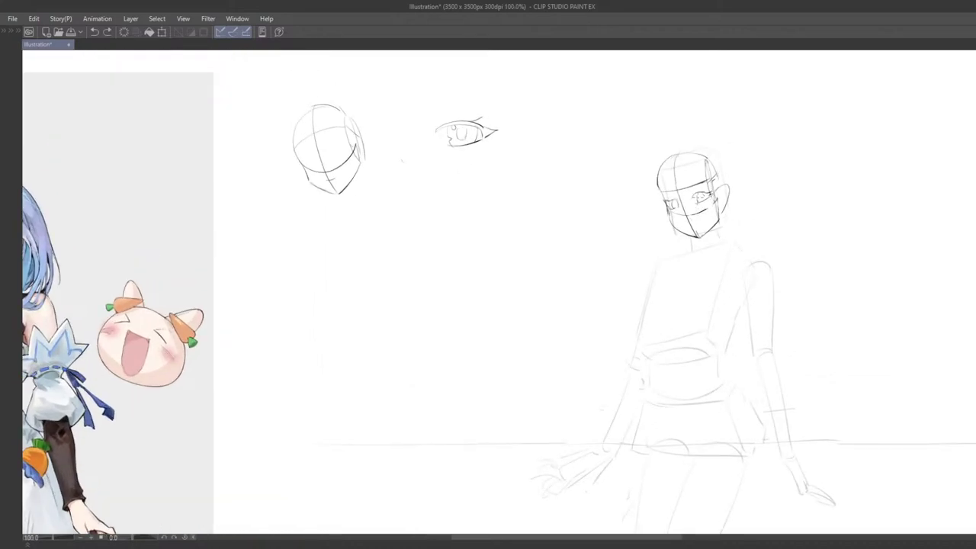
pyautogui.hotkey('ctrl', '-')
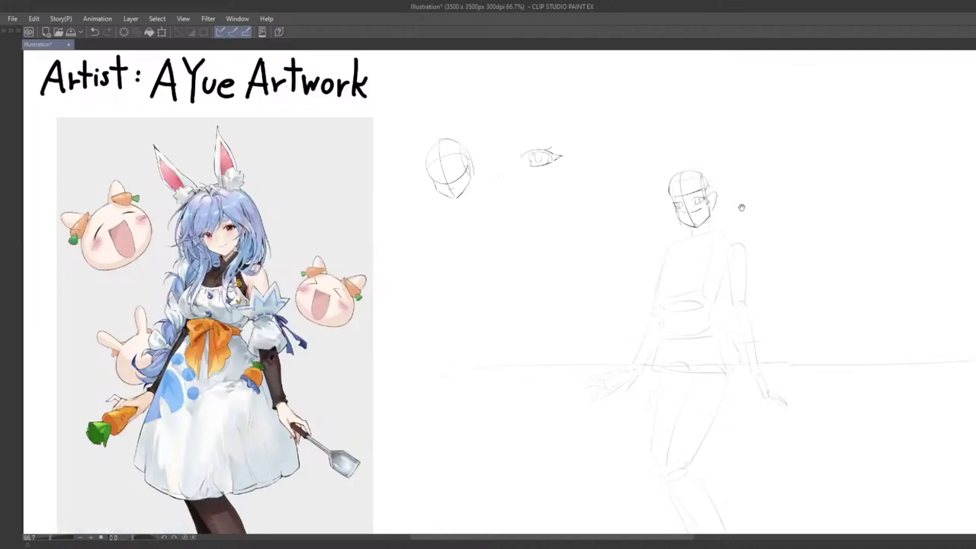
# - Sketch a small nose and mouth along the centre guideline of the figure's face
pyautogui.scroll(2, 711, 233)
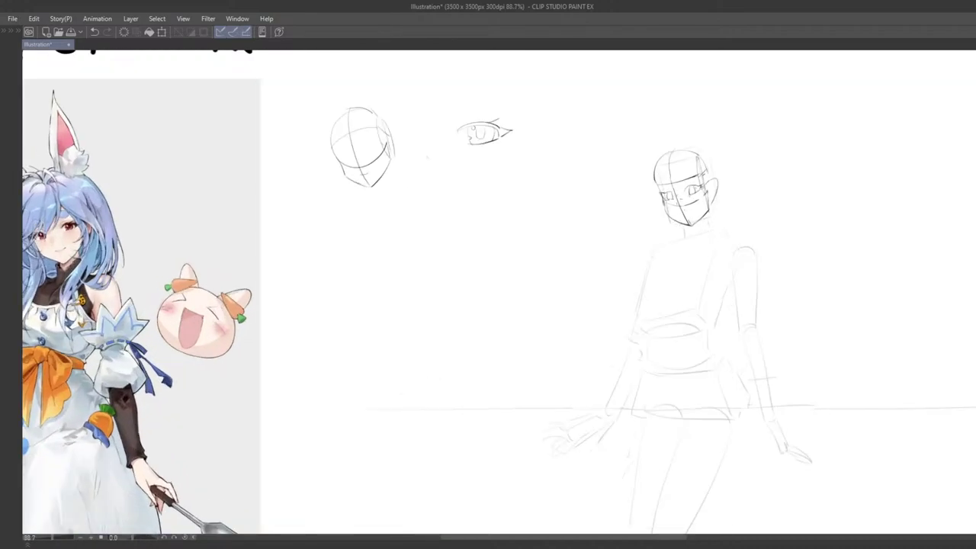
pyautogui.moveTo(682, 202)
pyautogui.mouseDown()
pyautogui.moveTo(693, 222)
pyautogui.moveTo(691, 214)
pyautogui.mouseUp()
pyautogui.hotkey('ctrl', 'z')
pyautogui.hotkey('ctrl', 'z')
# - Try construction lines for the facial features over the reference character's face
pyautogui.moveTo(703, 255)
pyautogui.mouseDown()
pyautogui.moveTo(689, 251)
pyautogui.moveTo(689, 238)
pyautogui.moveTo(475, 262)
pyautogui.moveTo(371, 300)
pyautogui.mouseUp()
pyautogui.moveTo(457, 306)
pyautogui.mouseDown()
pyautogui.moveTo(847, 307)
pyautogui.moveTo(548, 309)
pyautogui.moveTo(548, 287)
pyautogui.moveTo(571, 346)
pyautogui.moveTo(549, 369)
pyautogui.mouseUp()
pyautogui.scroll(1, 566, 345)
pyautogui.moveTo(461, 287); pyautogui.dragTo(476, 315)
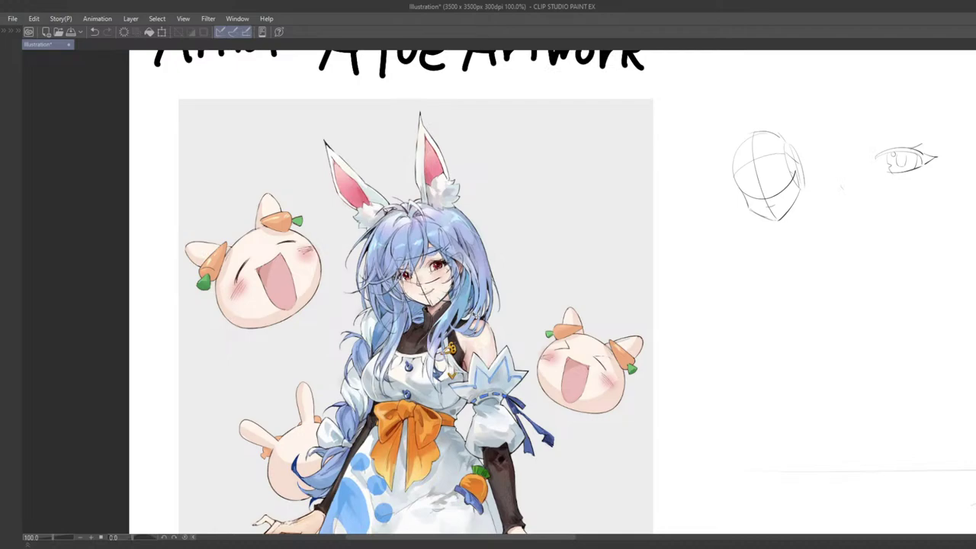
pyautogui.hotkey('ctrl', 'z')
pyautogui.hotkey('ctrl', 'z')
# - Select the figure's far eye and transform it to adjust its angle and position on the face
pyautogui.moveTo(835, 294)
pyautogui.mouseDown()
pyautogui.moveTo(512, 264)
pyautogui.moveTo(310, 288)
pyautogui.mouseUp()
pyautogui.moveTo(600, 236); pyautogui.dragTo(540, 221)
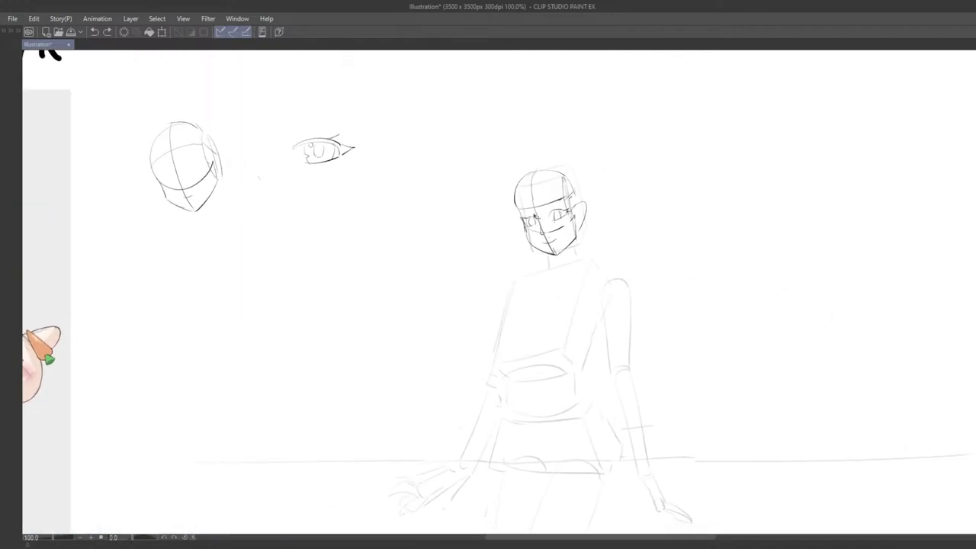
pyautogui.scroll(2, 537, 217)
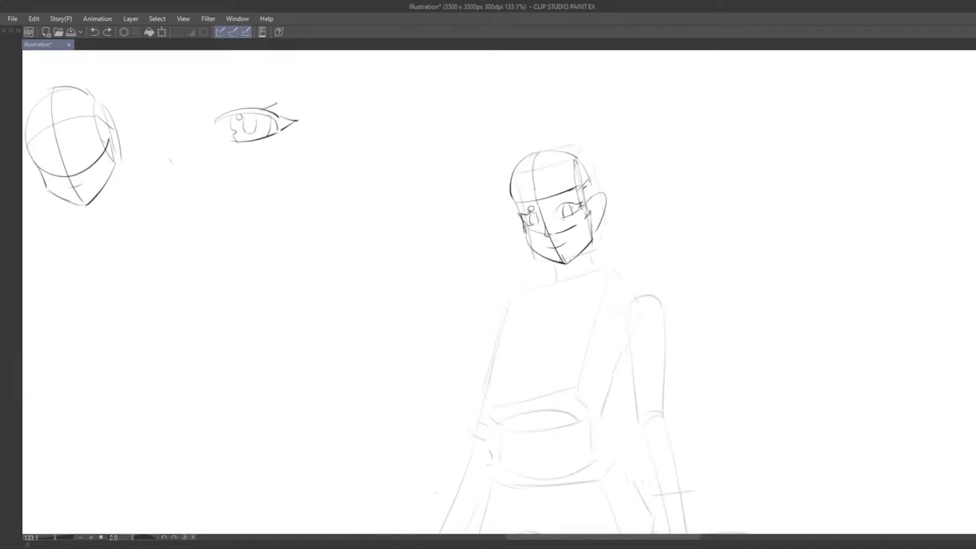
pyautogui.moveTo(518, 216)
pyautogui.mouseDown()
pyautogui.moveTo(540, 224)
pyautogui.moveTo(536, 207)
pyautogui.moveTo(543, 225)
pyautogui.moveTo(544, 209)
pyautogui.moveTo(528, 219)
pyautogui.mouseUp()
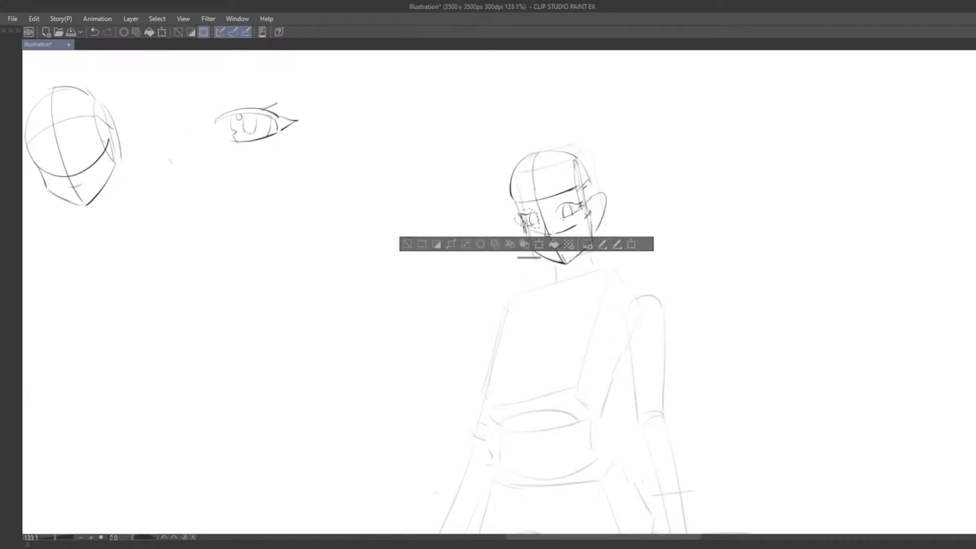
pyautogui.hotkey('ctrl', 't')
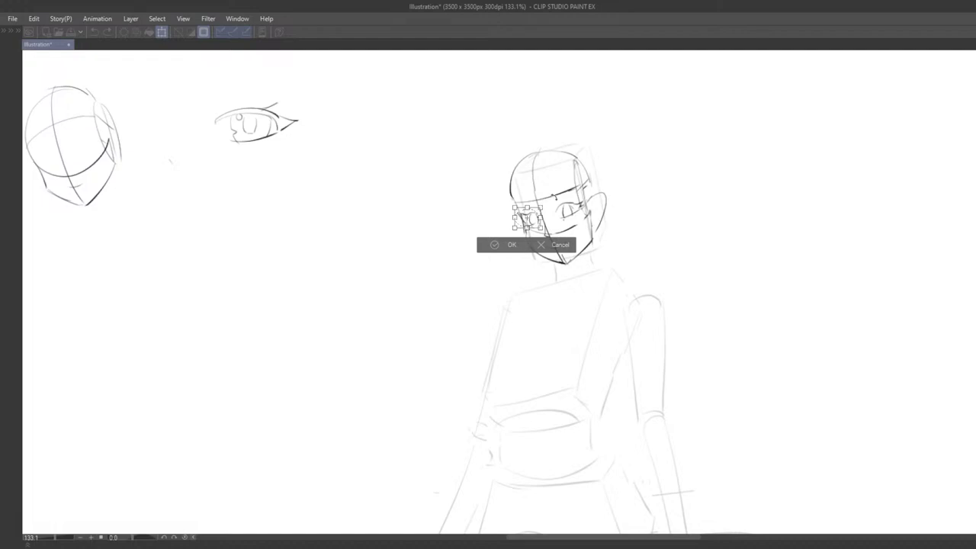
pyautogui.moveTo(556, 194); pyautogui.dragTo(532, 221)
pyautogui.click(493, 253)
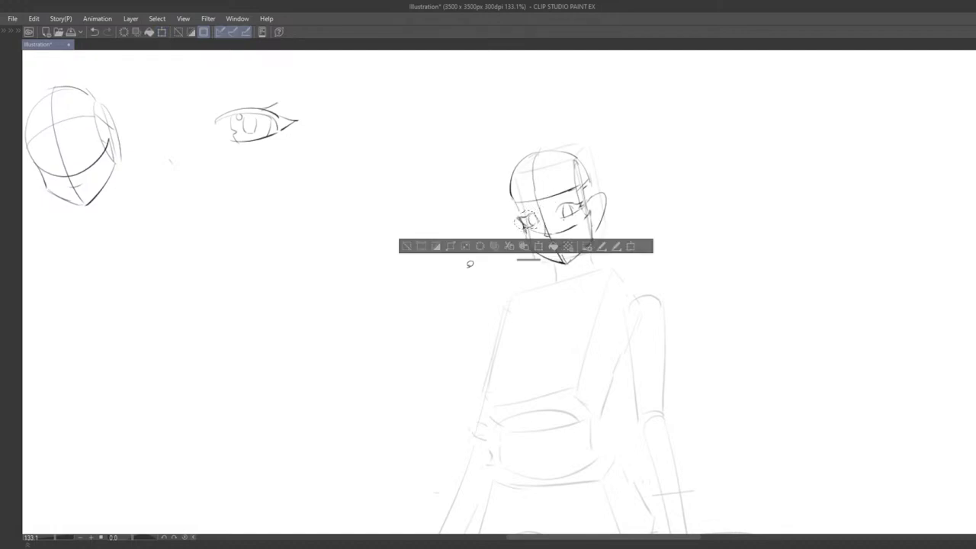
pyautogui.click(408, 247)
# - Redraw the lash line and iris of the figure's far eye
pyautogui.hotkey('ctrl', 'z')
pyautogui.moveTo(536, 214); pyautogui.dragTo(537, 223)
pyautogui.hotkey('ctrl', 'z')
pyautogui.moveTo(561, 256)
pyautogui.mouseDown()
pyautogui.moveTo(503, 249)
pyautogui.moveTo(488, 220)
pyautogui.moveTo(492, 232)
pyautogui.mouseUp()
pyautogui.moveTo(469, 200)
pyautogui.mouseDown()
pyautogui.moveTo(452, 226)
pyautogui.moveTo(484, 232)
pyautogui.moveTo(468, 223)
pyautogui.mouseUp()
pyautogui.hotkey('ctrl', 'z')
pyautogui.hotkey('ctrl', 'z')
pyautogui.hotkey('ctrl', 'z')
pyautogui.hotkey('ctrl', 'z')
pyautogui.hotkey('ctrl', 'z')
pyautogui.hotkey('ctrl', 'z')
pyautogui.hotkey('ctrl', 'z')
pyautogui.hotkey('ctrl', 'z')
pyautogui.hotkey('ctrl', 'z')
pyautogui.hotkey('ctrl', 'z')
pyautogui.hotkey('ctrl', 'z')
pyautogui.hotkey('ctrl', 'z')
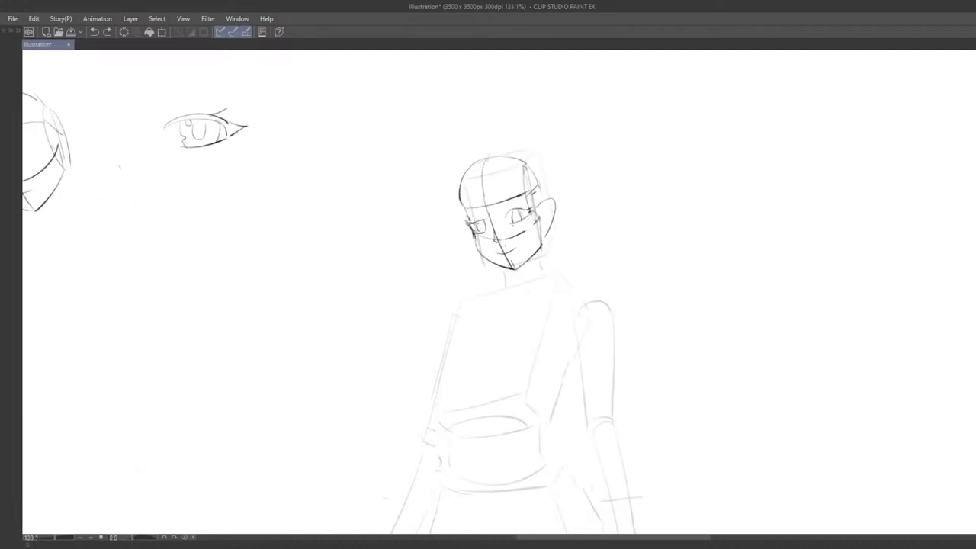
# - Retouch the lines around the figure's near eye with the eraser and pen
pyautogui.press('e')
pyautogui.moveTo(501, 213)
pyautogui.mouseDown()
pyautogui.moveTo(542, 211)
pyautogui.moveTo(558, 192)
pyautogui.mouseUp()
pyautogui.hotkey('ctrl', 'z')
pyautogui.press('p')
pyautogui.hotkey('ctrl', 'z')
pyautogui.hotkey('ctrl', 'z')
# - Compare the figure with the reference and draw both sides of the neck below the jaw
pyautogui.scroll(-11, 520, 229)
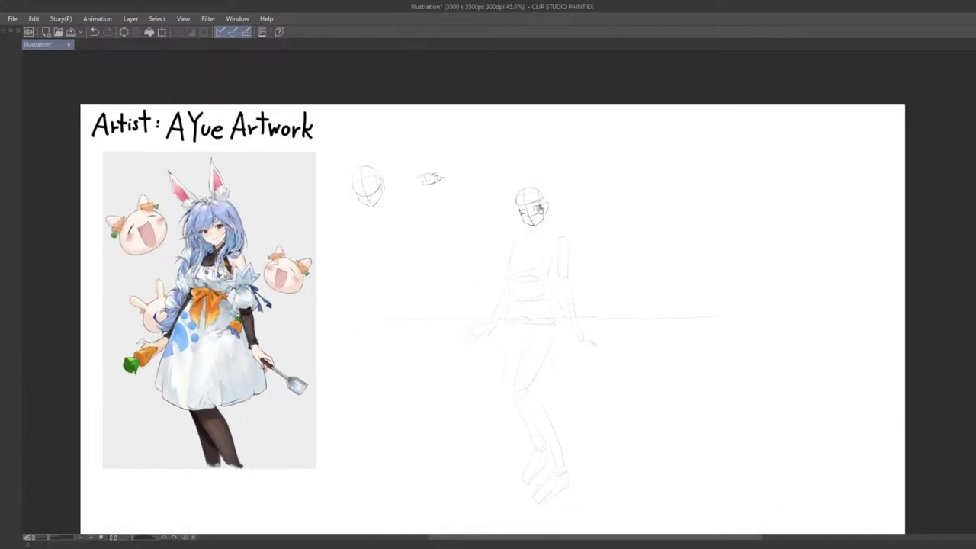
pyautogui.scroll(9, 524, 260)
pyautogui.moveTo(524, 260); pyautogui.dragTo(579, 223)
pyautogui.scroll(-3, 527, 242)
pyautogui.moveTo(527, 241); pyautogui.dragTo(575, 226)
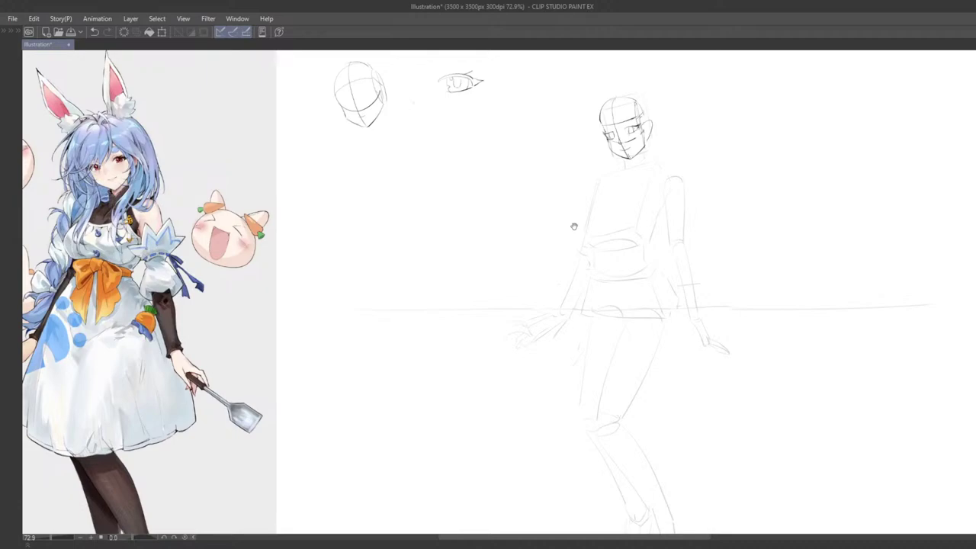
pyautogui.scroll(3, 574, 226)
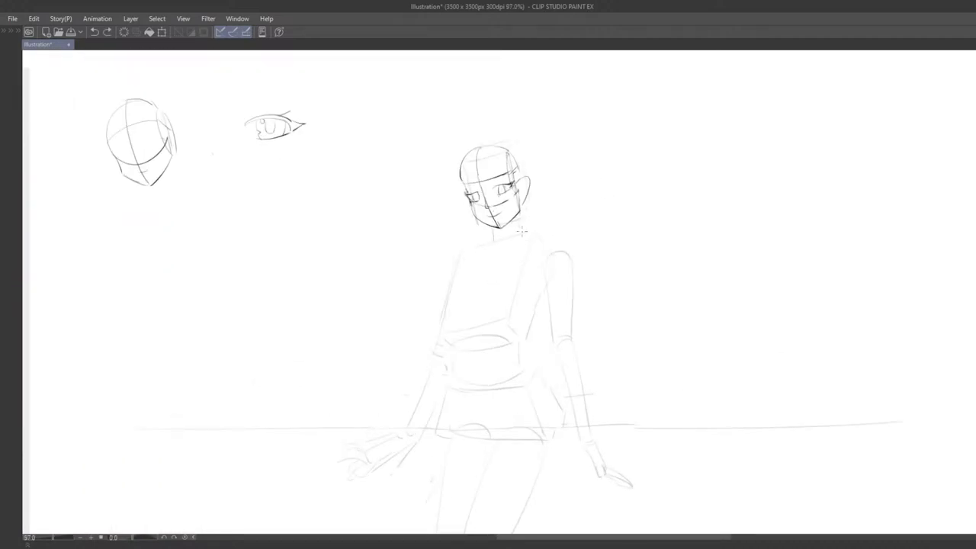
pyautogui.scroll(-2, 499, 242)
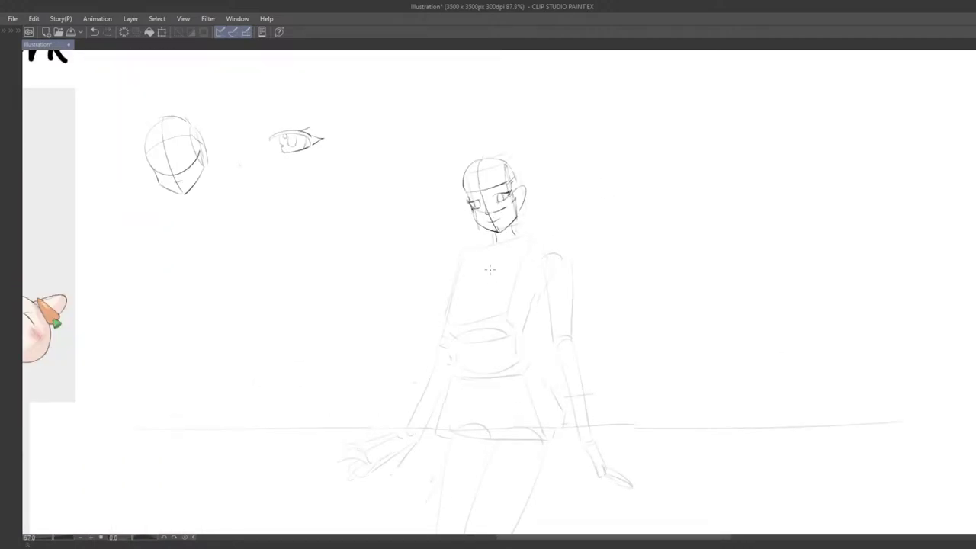
# - Draw the near shoulder line sloping from the base of the neck to the top of the arm
pyautogui.moveTo(499, 243); pyautogui.dragTo(558, 264)
pyautogui.moveTo(501, 275); pyautogui.dragTo(584, 249)
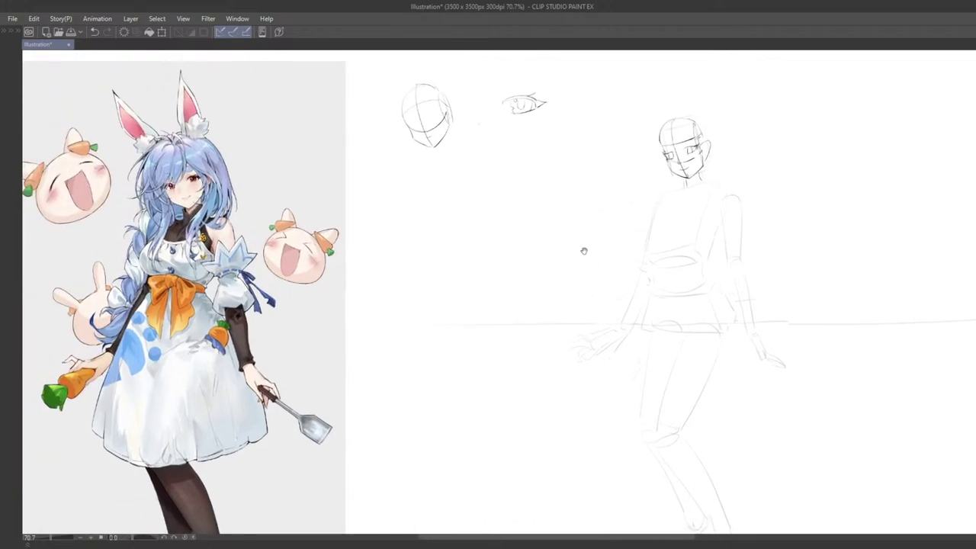
pyautogui.scroll(4, 620, 237)
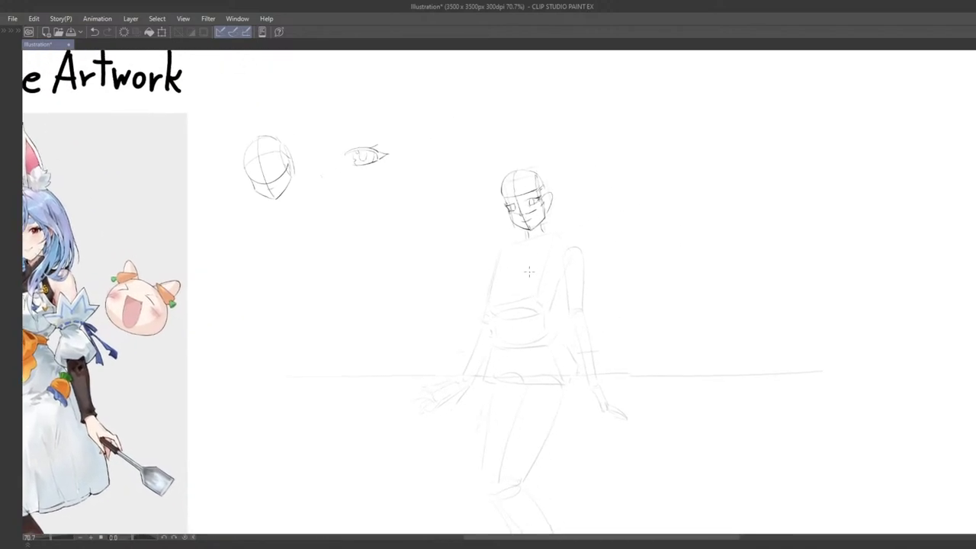
pyautogui.hotkey('ctrl', 'z')
pyautogui.hotkey('ctrl', 'z')
pyautogui.moveTo(544, 215); pyautogui.dragTo(586, 239)
pyautogui.hotkey('ctrl', 'z')
pyautogui.hotkey('ctrl', 'z')
# - Draw the far shoulder curve from the neck to the side of the torso
pyautogui.moveTo(513, 230)
pyautogui.mouseDown()
pyautogui.moveTo(476, 253)
pyautogui.moveTo(468, 284)
pyautogui.moveTo(629, 238)
pyautogui.moveTo(578, 261)
pyautogui.mouseUp()
pyautogui.hotkey('ctrl', 'z')
pyautogui.hotkey('ctrl', 'z')
pyautogui.hotkey('ctrl', 'z')
pyautogui.hotkey('ctrl', 'z')
pyautogui.scroll(-2, 470, 275)
pyautogui.scroll(3, 580, 261)
pyautogui.hotkey('ctrl', 'z')
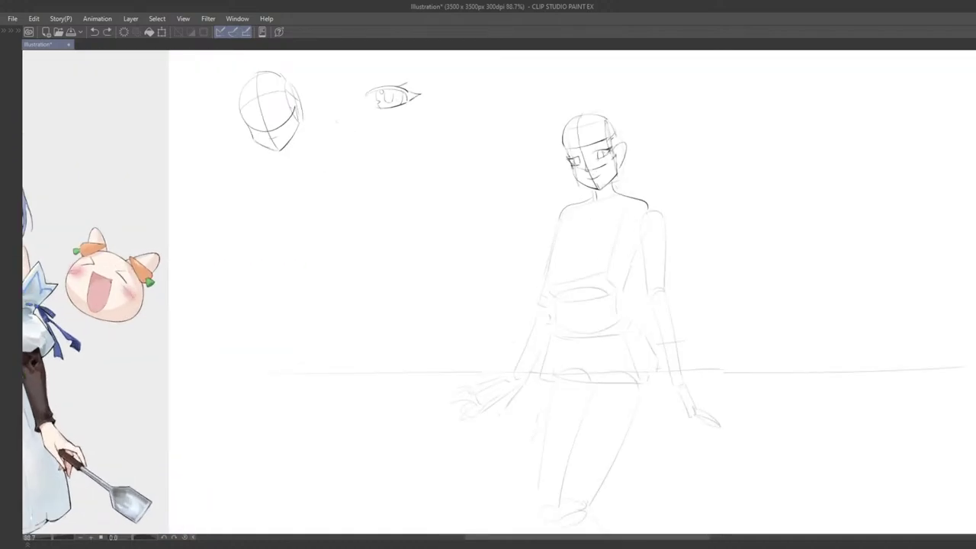
# - Try a curved inner contour for the bust on the upper front of the torso
pyautogui.hotkey('ctrl', 'z')
pyautogui.moveTo(589, 219)
pyautogui.mouseDown()
pyautogui.moveTo(588, 259)
pyautogui.moveTo(600, 259)
pyautogui.moveTo(588, 279)
pyautogui.mouseUp()
pyautogui.hotkey('ctrl', 'z')
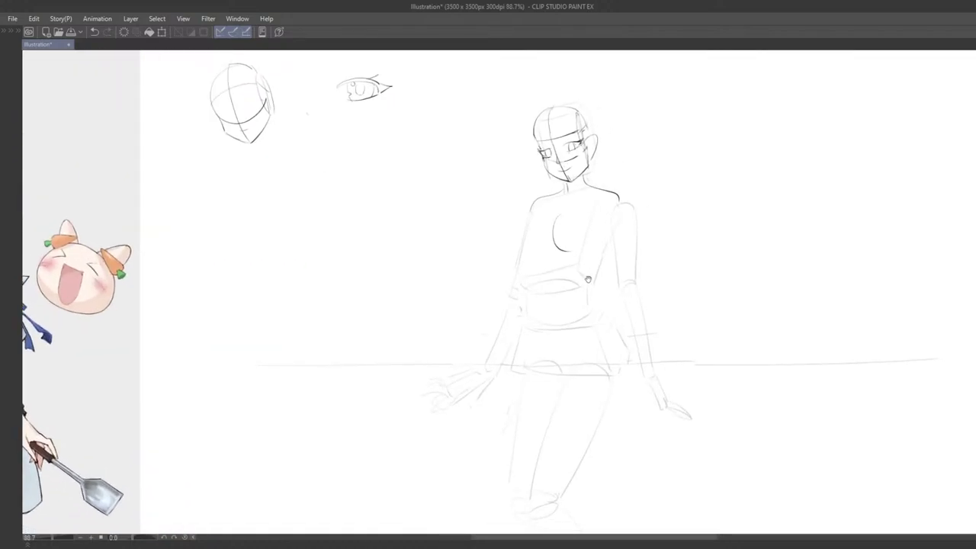
pyautogui.scroll(-2, 588, 279)
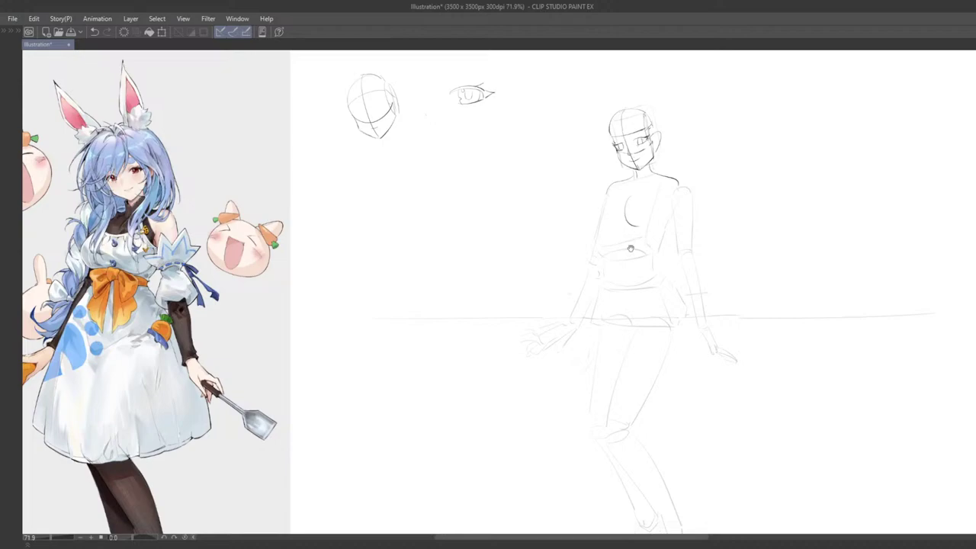
pyautogui.moveTo(631, 249); pyautogui.dragTo(640, 274)
pyautogui.moveTo(710, 242); pyautogui.dragTo(642, 257)
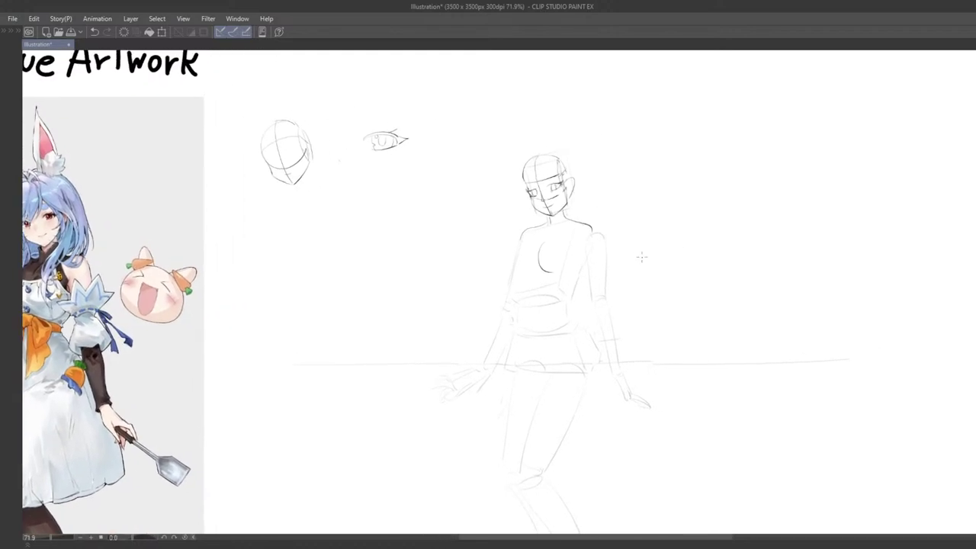
pyautogui.scroll(2, 642, 257)
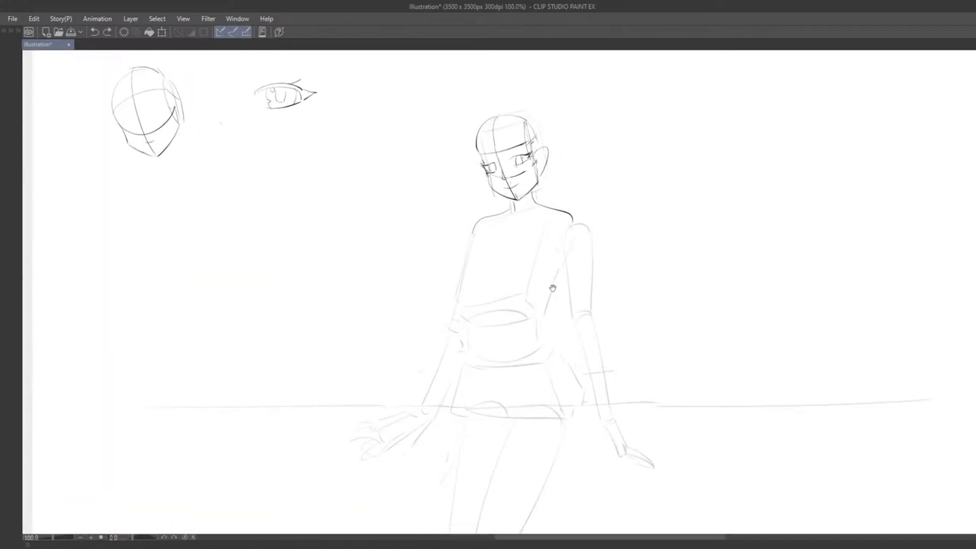
pyautogui.scroll(-2, 552, 289)
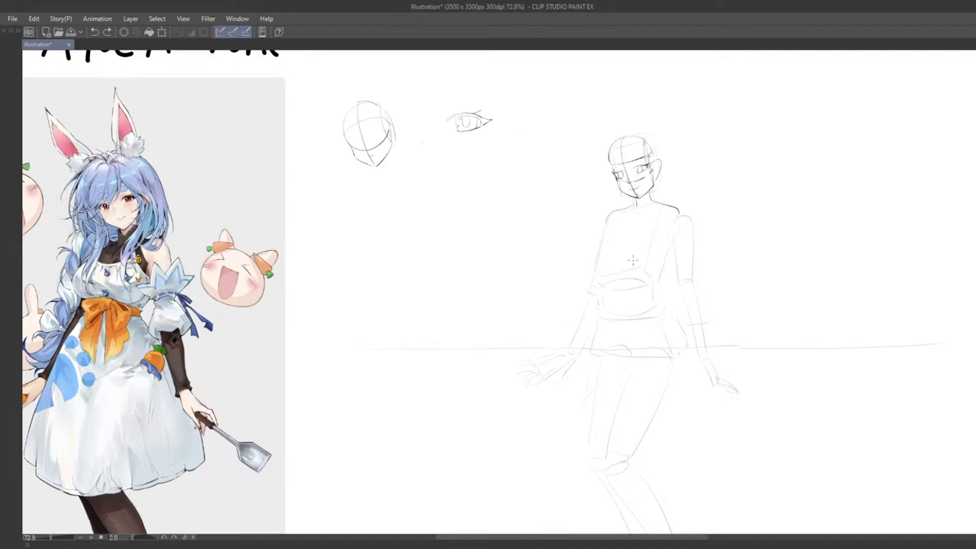
# - Sketch the underside curve of the near breast above the ribcage line
pyautogui.moveTo(626, 265)
pyautogui.mouseDown()
pyautogui.moveTo(661, 256)
pyautogui.moveTo(632, 280)
pyautogui.mouseUp()
pyautogui.hotkey('ctrl', 'z')
pyautogui.hotkey('ctrl', 'z')
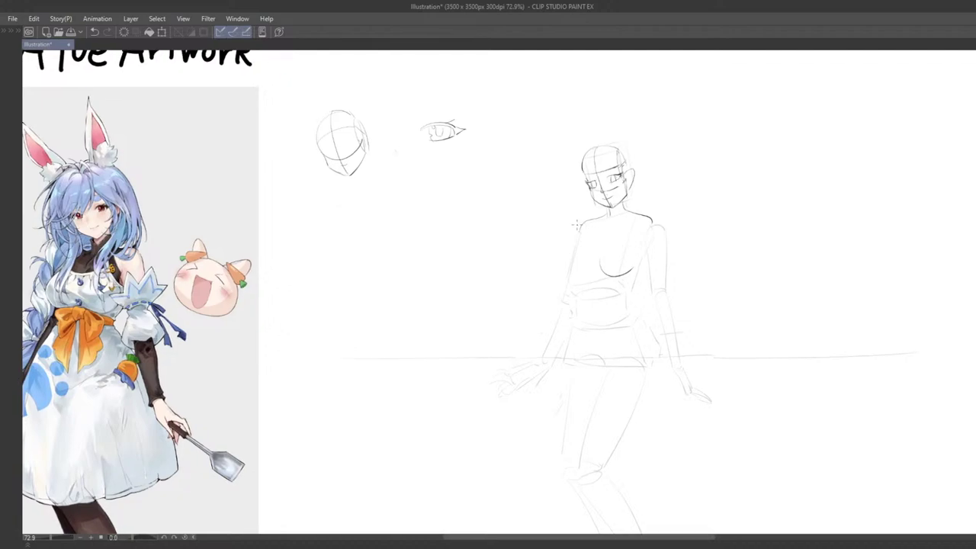
pyautogui.hotkey('ctrl', 'z')
pyautogui.hotkey('ctrl', 'z')
pyautogui.moveTo(601, 237); pyautogui.dragTo(620, 267)
pyautogui.hotkey('ctrl', 'z')
pyautogui.hotkey('ctrl', 'z')
# - Draw the near breast's outer contour from the armpit into its underside curve
pyautogui.moveTo(597, 239)
pyautogui.mouseDown()
pyautogui.moveTo(627, 276)
pyautogui.moveTo(637, 273)
pyautogui.moveTo(623, 266)
pyautogui.moveTo(632, 257)
pyautogui.moveTo(616, 267)
pyautogui.moveTo(630, 243)
pyautogui.moveTo(586, 235)
pyautogui.moveTo(613, 233)
pyautogui.moveTo(602, 257)
pyautogui.mouseUp()
pyautogui.hotkey('ctrl', 'z')
pyautogui.hotkey('ctrl', 'z')
pyautogui.hotkey('ctrl', 'z')
pyautogui.hotkey('ctrl', 'z')
pyautogui.hotkey('ctrl', 'z')
pyautogui.hotkey('ctrl', 'z')
pyautogui.hotkey('ctrl', 'z')
pyautogui.hotkey('ctrl', 'z')
pyautogui.hotkey('ctrl', 'z')
pyautogui.hotkey('ctrl', 'z')
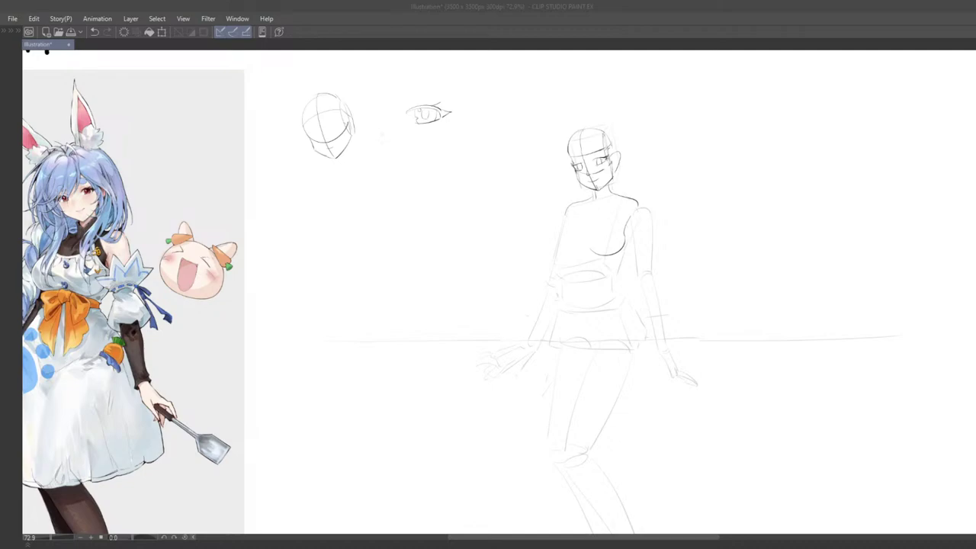
# - Try an inner contour from the middle of the chest to the near breast's underside
pyautogui.click(110, 407)
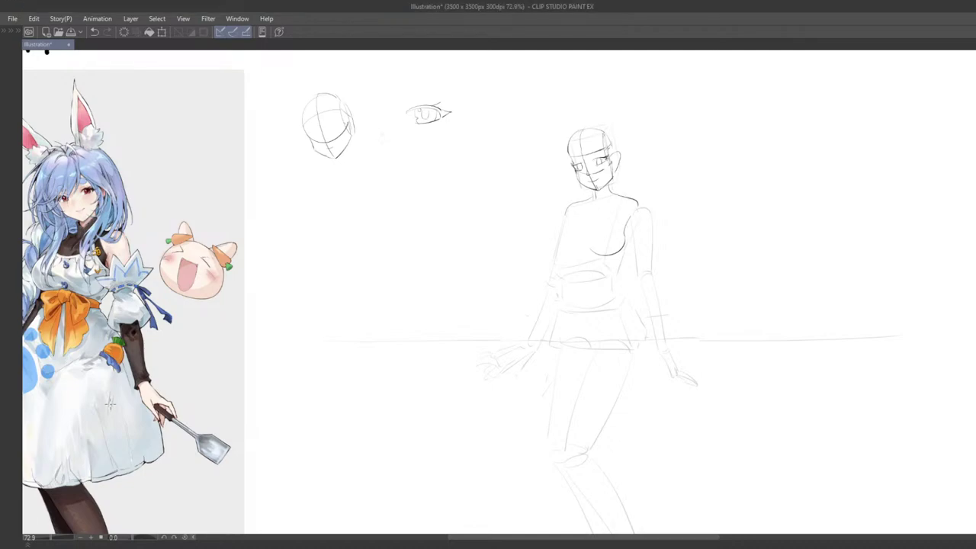
pyautogui.hotkey('ctrl', '+')
pyautogui.press('Tab')
pyautogui.press('Tab')
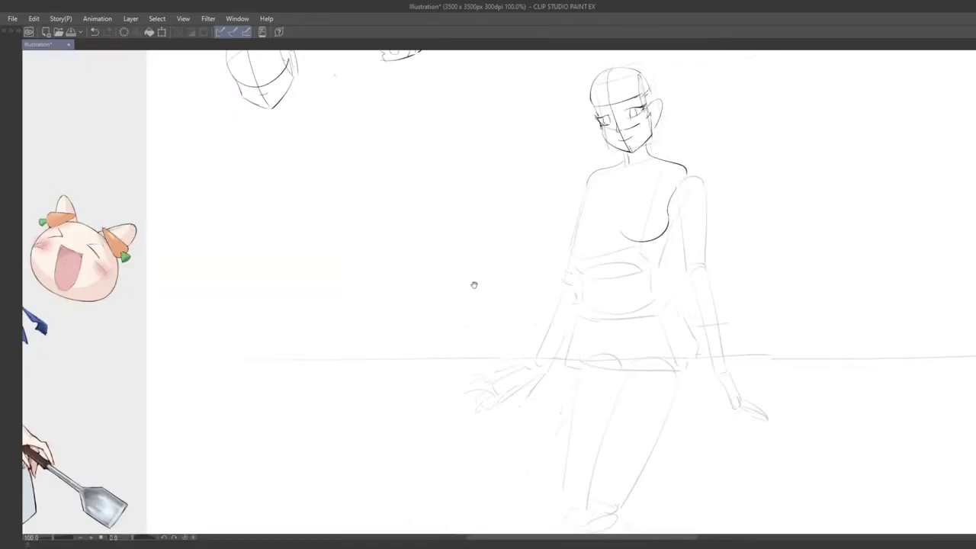
pyautogui.moveTo(509, 279); pyautogui.dragTo(379, 288)
pyautogui.hotkey('ctrl', 'z')
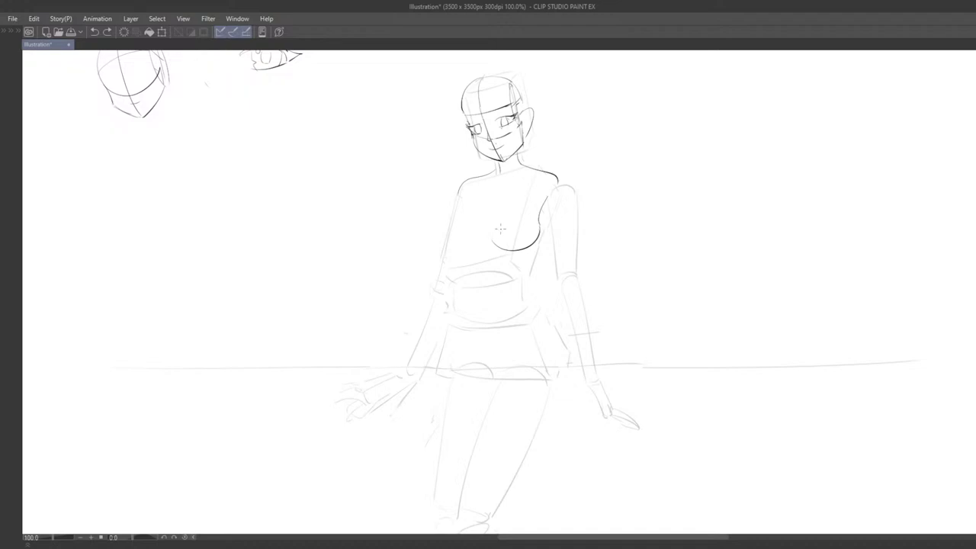
pyautogui.hotkey('ctrl', 'z')
pyautogui.moveTo(489, 204); pyautogui.dragTo(500, 251)
pyautogui.hotkey('ctrl', 'z')
# - Shorten the inner end of the near breast's underside curve and retry the inner contour
pyautogui.press('e')
pyautogui.press('e')
pyautogui.moveTo(492, 285); pyautogui.dragTo(488, 280)
pyautogui.moveTo(481, 199)
pyautogui.mouseDown()
pyautogui.moveTo(479, 219)
pyautogui.moveTo(504, 245)
pyautogui.mouseUp()
pyautogui.hotkey('ctrl', 'z')
pyautogui.hotkey('ctrl', 'z')
pyautogui.hotkey('ctrl', 'z')
pyautogui.hotkey('ctrl', 'z')
# - Try a wavy inner contour line down the middle of the chest
pyautogui.moveTo(481, 207)
pyautogui.mouseDown()
pyautogui.moveTo(488, 241)
pyautogui.moveTo(502, 246)
pyautogui.mouseUp()
pyautogui.hotkey('ctrl', 'z')
pyautogui.hotkey('ctrl', 'z')
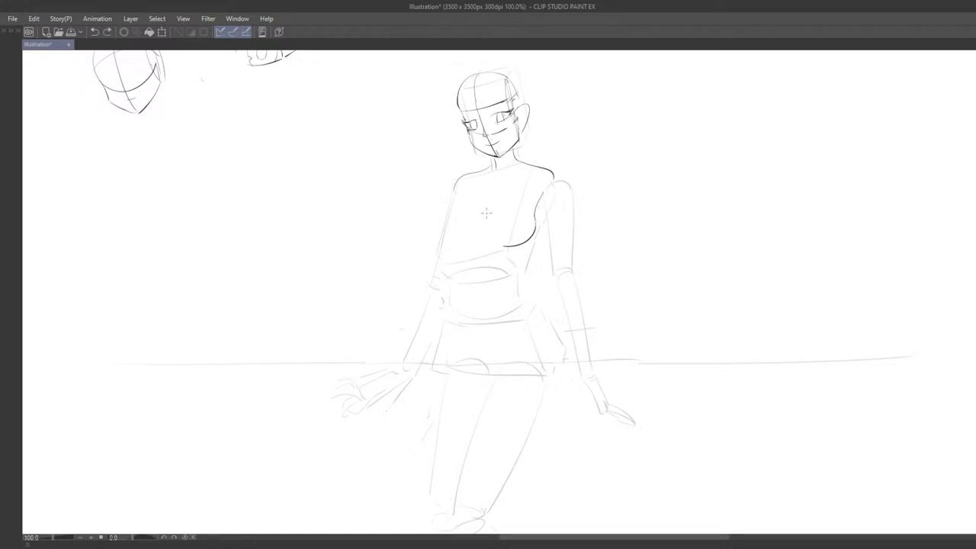
pyautogui.moveTo(477, 209); pyautogui.dragTo(505, 244)
pyautogui.moveTo(478, 207)
pyautogui.mouseDown()
pyautogui.moveTo(503, 245)
pyautogui.moveTo(486, 236)
pyautogui.moveTo(486, 264)
pyautogui.moveTo(470, 228)
pyautogui.mouseUp()
pyautogui.hotkey('ctrl', 'z')
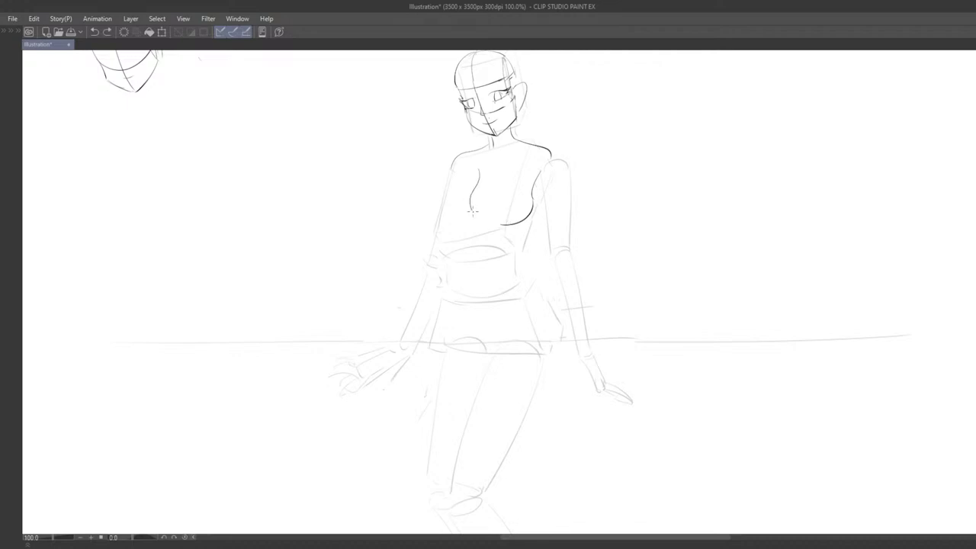
pyautogui.hotkey('ctrl', 'z')
# - Draw the near breast's inner contour and join it to the underside curve
pyautogui.moveTo(488, 169)
pyautogui.mouseDown()
pyautogui.moveTo(482, 218)
pyautogui.moveTo(467, 216)
pyautogui.moveTo(491, 232)
pyautogui.mouseUp()
pyautogui.hotkey('ctrl', 'z')
pyautogui.hotkey('ctrl', 'z')
pyautogui.hotkey('ctrl', 'z')
pyautogui.moveTo(485, 178)
pyautogui.mouseDown()
pyautogui.moveTo(482, 200)
pyautogui.moveTo(503, 235)
pyautogui.mouseUp()
pyautogui.hotkey('ctrl', 'z')
pyautogui.hotkey('ctrl', 'z')
pyautogui.moveTo(481, 201)
pyautogui.mouseDown()
pyautogui.moveTo(506, 235)
pyautogui.moveTo(482, 231)
pyautogui.moveTo(503, 236)
pyautogui.moveTo(710, 219)
pyautogui.moveTo(642, 237)
pyautogui.mouseUp()
pyautogui.hotkey('ctrl', 'z')
pyautogui.hotkey('ctrl', 'z')
pyautogui.scroll(-3, 495, 233)
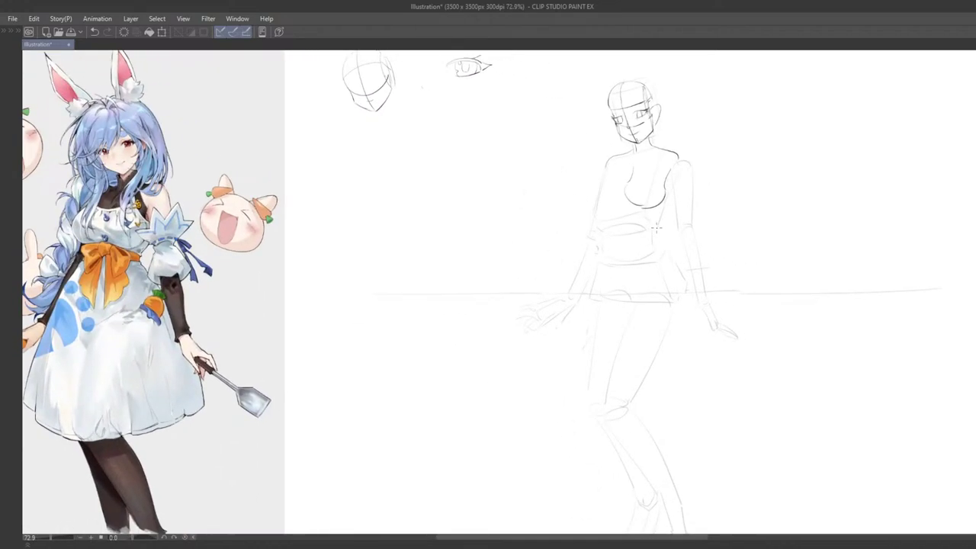
# - Draw the far breast's side and underside curves from the shoulder to the middle of the chest
pyautogui.hotkey('ctrl', 'z')
pyautogui.moveTo(622, 173)
pyautogui.mouseDown()
pyautogui.moveTo(630, 227)
pyautogui.moveTo(598, 223)
pyautogui.moveTo(621, 227)
pyautogui.mouseUp()
pyautogui.hotkey('ctrl', 'z')
pyautogui.hotkey('ctrl', 'z')
pyautogui.hotkey('ctrl', 'z')
pyautogui.hotkey('ctrl', 'z')
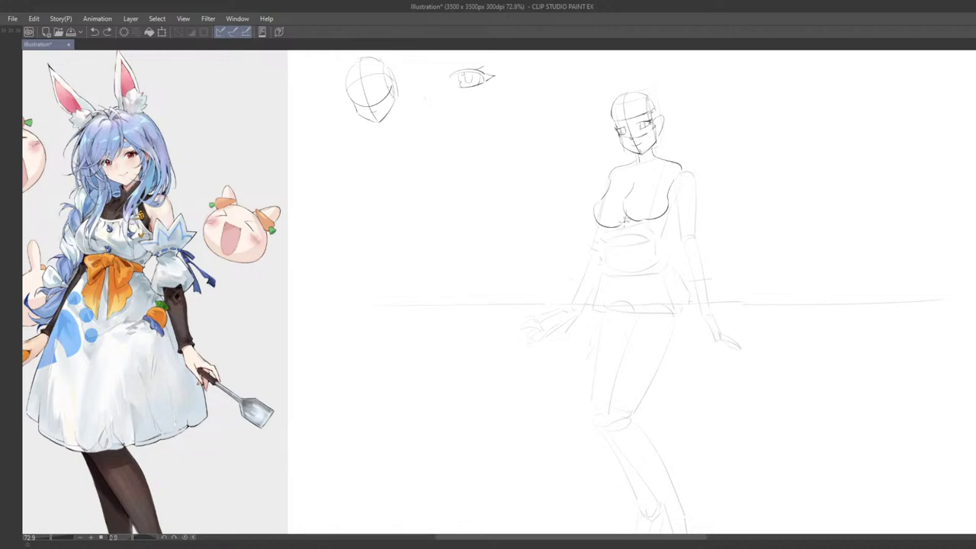
# - Erase the upper inner contour and retouch the junction where the two breasts' undersides meet
pyautogui.moveTo(623, 219); pyautogui.dragTo(629, 241)
pyautogui.scroll(2, 630, 197)
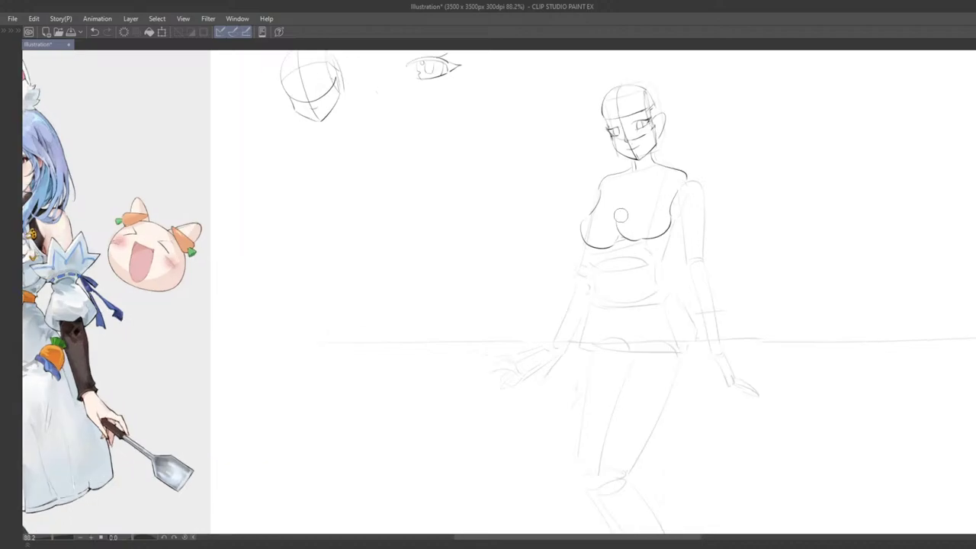
pyautogui.press('e')
pyautogui.moveTo(645, 237); pyautogui.dragTo(640, 240)
pyautogui.press('p')
pyautogui.moveTo(627, 239)
pyautogui.mouseDown()
pyautogui.moveTo(662, 238)
pyautogui.moveTo(632, 242)
pyautogui.mouseUp()
pyautogui.hotkey('ctrl', 'z')
pyautogui.hotkey('ctrl', 'z')
# - Redraw the inner contour line between the breasts up toward the collar area
pyautogui.press('e')
pyautogui.press('p')
pyautogui.moveTo(628, 240)
pyautogui.mouseDown()
pyautogui.moveTo(660, 241)
pyautogui.moveTo(649, 231)
pyautogui.moveTo(726, 257)
pyautogui.moveTo(722, 227)
pyautogui.mouseUp()
pyautogui.hotkey('ctrl', 'z')
pyautogui.hotkey('ctrl', 'z')
pyautogui.hotkey('ctrl', 'z')
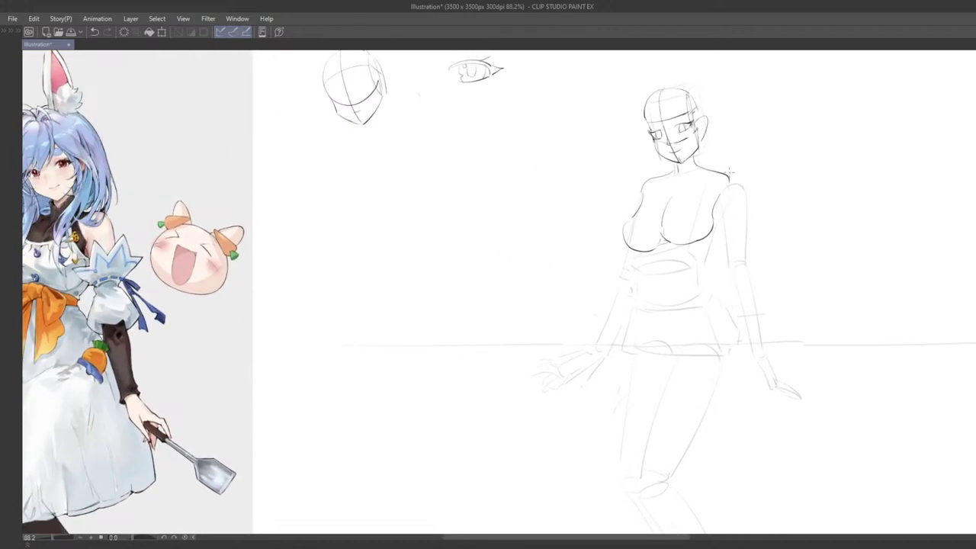
# - Trim the near shoulder line's end and extend it in a rounded curve down the outer upper arm
pyautogui.moveTo(735, 181); pyautogui.dragTo(722, 171)
pyautogui.hotkey('ctrl', 'z')
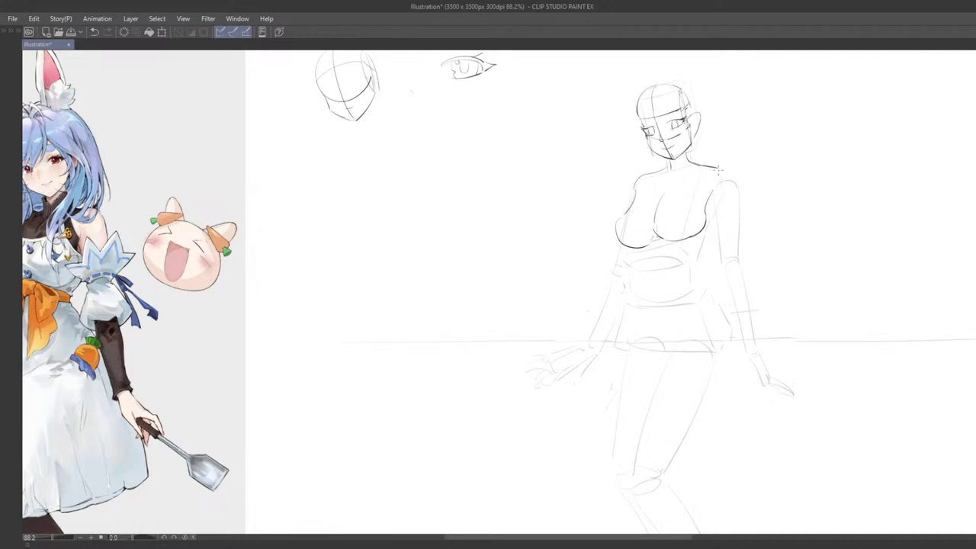
pyautogui.moveTo(750, 222); pyautogui.dragTo(704, 208)
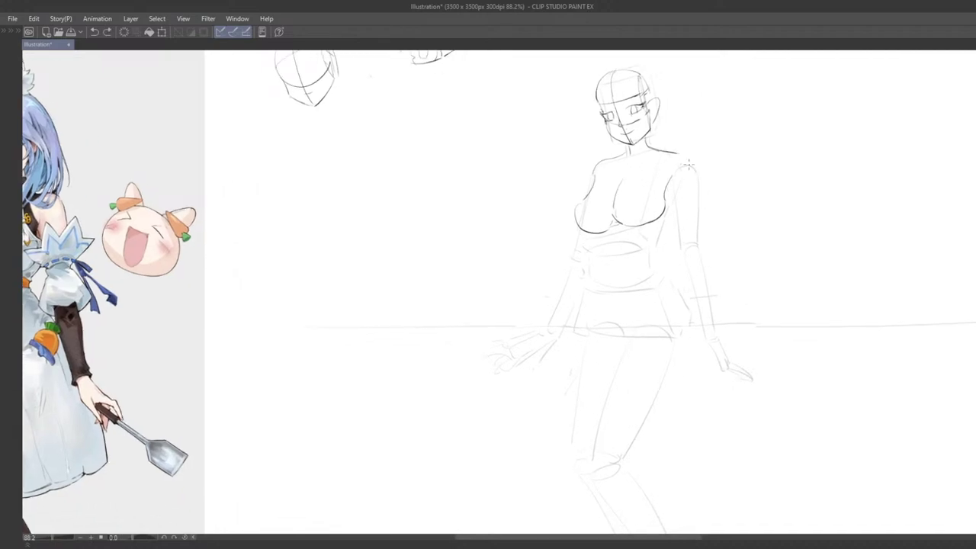
pyautogui.moveTo(678, 153)
pyautogui.mouseDown()
pyautogui.moveTo(704, 191)
pyautogui.moveTo(697, 167)
pyautogui.moveTo(706, 221)
pyautogui.moveTo(690, 208)
pyautogui.mouseUp()
pyautogui.hotkey('ctrl', 'z')
pyautogui.hotkey('ctrl', 'z')
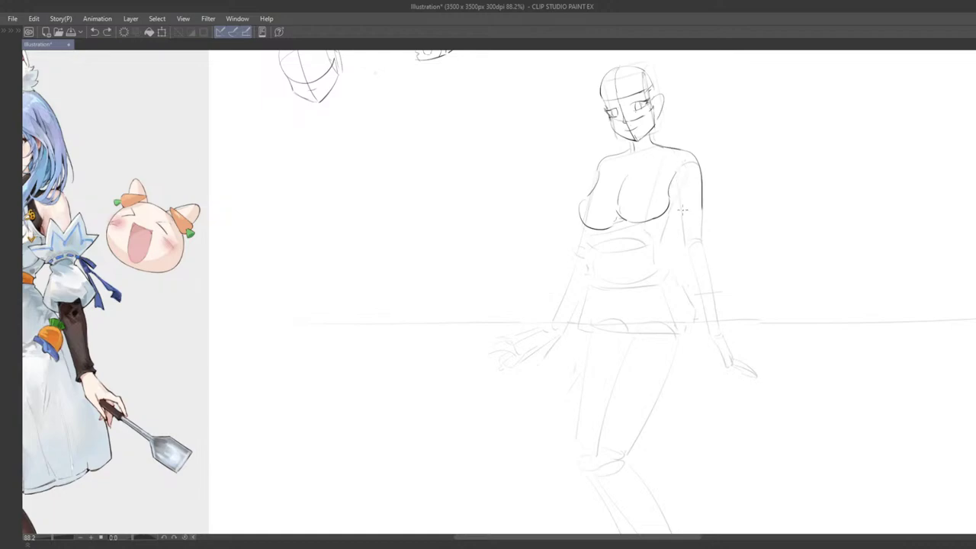
pyautogui.hotkey('ctrl', 'z')
# - Draw the inner contour of the near upper arm from the armpit down to the elbow
pyautogui.moveTo(678, 171)
pyautogui.mouseDown()
pyautogui.moveTo(685, 239)
pyautogui.moveTo(686, 229)
pyautogui.moveTo(702, 237)
pyautogui.moveTo(724, 221)
pyautogui.moveTo(696, 228)
pyautogui.moveTo(731, 199)
pyautogui.mouseUp()
pyautogui.hotkey('ctrl', 'z')
pyautogui.hotkey('ctrl', 'z')
pyautogui.hotkey('ctrl', 'z')
pyautogui.hotkey('ctrl', 'z')
pyautogui.hotkey('ctrl', 'z')
pyautogui.hotkey('ctrl', 'z')
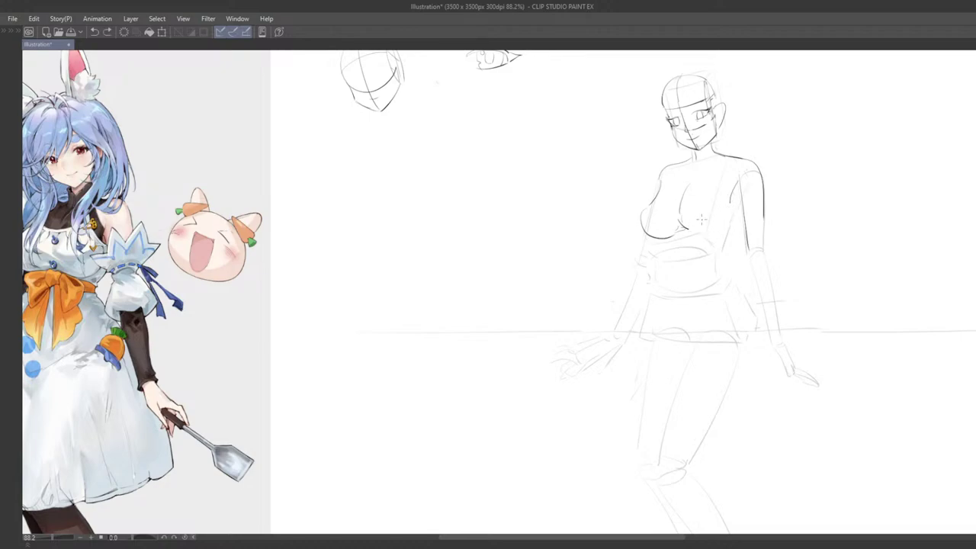
# - Redraw the near breast's outer side and underside curve from the armpit to the middle of the chest
pyautogui.moveTo(687, 233)
pyautogui.mouseDown()
pyautogui.moveTo(738, 194)
pyautogui.moveTo(738, 183)
pyautogui.moveTo(720, 242)
pyautogui.moveTo(698, 259)
pyautogui.moveTo(666, 259)
pyautogui.moveTo(665, 236)
pyautogui.moveTo(652, 262)
pyautogui.mouseUp()
pyautogui.hotkey('ctrl', 'z')
pyautogui.hotkey('ctrl', 'z')
pyautogui.hotkey('ctrl', 'z')
pyautogui.hotkey('ctrl', 'z')
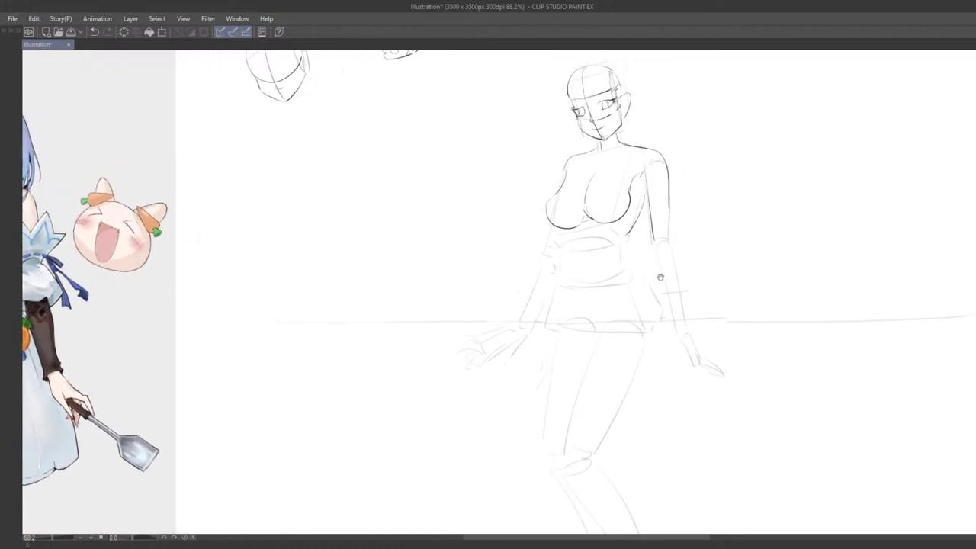
# - Draw the near side of the torso from beside the breast down along the ribs to the waist
pyautogui.moveTo(713, 268); pyautogui.dragTo(741, 277)
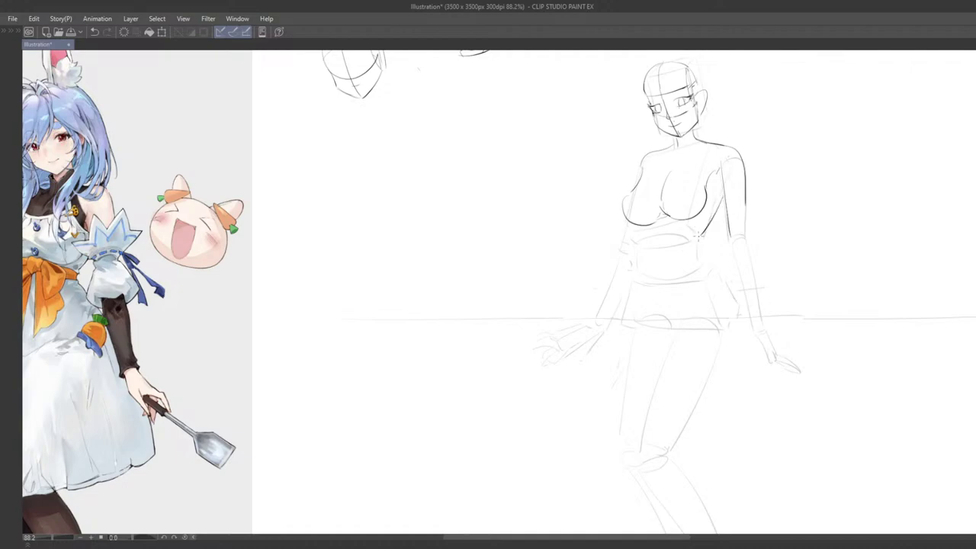
pyautogui.moveTo(702, 229); pyautogui.dragTo(738, 233)
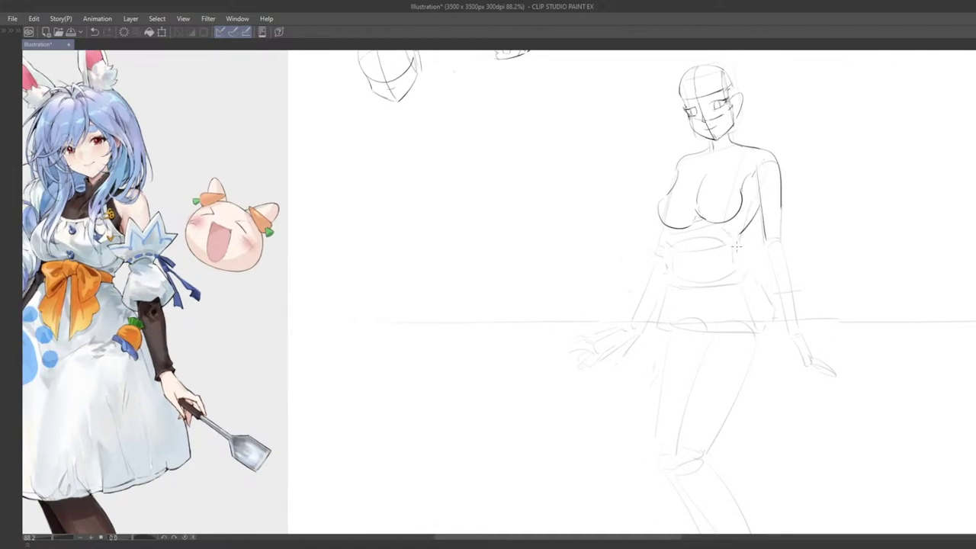
pyautogui.moveTo(720, 269)
pyautogui.mouseDown()
pyautogui.moveTo(724, 242)
pyautogui.moveTo(745, 243)
pyautogui.mouseUp()
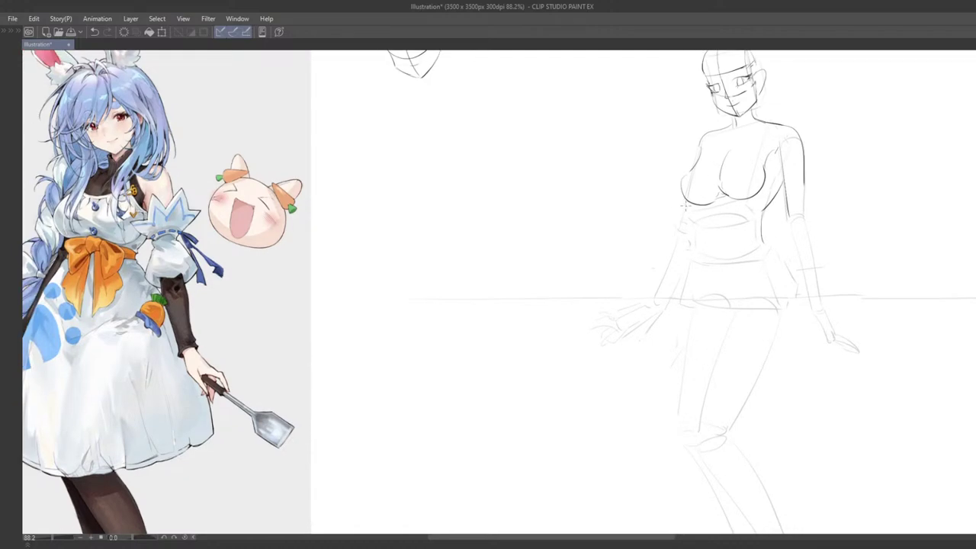
# - Draw the far side contour of the torso from under the breast, curving in along the waist to the pelvis
pyautogui.moveTo(696, 206); pyautogui.dragTo(691, 243)
pyautogui.hotkey('ctrl', 'z')
pyautogui.hotkey('ctrl', 'z')
pyautogui.moveTo(696, 210); pyautogui.dragTo(698, 268)
pyautogui.hotkey('ctrl', 'z')
pyautogui.hotkey('ctrl', 'z')
pyautogui.moveTo(696, 211)
pyautogui.mouseDown()
pyautogui.moveTo(690, 258)
pyautogui.moveTo(692, 230)
pyautogui.moveTo(770, 183)
pyautogui.moveTo(731, 174)
pyautogui.moveTo(728, 203)
pyautogui.mouseUp()
pyautogui.hotkey('ctrl', 'z')
pyautogui.hotkey('ctrl', 'z')
pyautogui.hotkey('ctrl', 'z')
pyautogui.hotkey('ctrl', 'z')
pyautogui.moveTo(730, 165); pyautogui.dragTo(724, 248)
pyautogui.hotkey('ctrl', 'z')
pyautogui.hotkey('ctrl', 'z')
pyautogui.hotkey('ctrl', 'z')
pyautogui.moveTo(728, 208); pyautogui.dragTo(720, 245)
pyautogui.hotkey('ctrl', 'z')
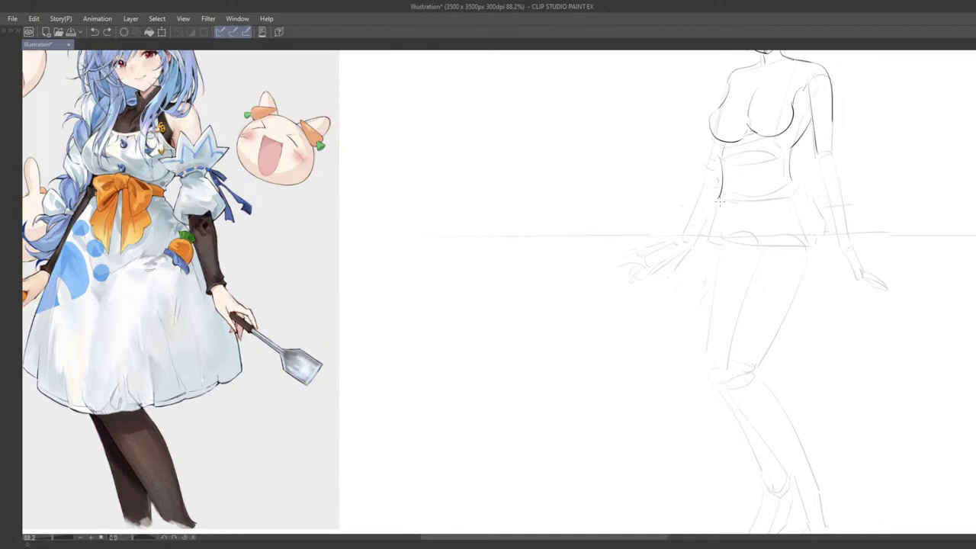
# - Draw the V-shaped groin lines from both sides of the pelvis to the crotch, shortening the near line's upper end
pyautogui.moveTo(723, 202)
pyautogui.mouseDown()
pyautogui.moveTo(716, 253)
pyautogui.moveTo(717, 229)
pyautogui.mouseUp()
pyautogui.moveTo(719, 185); pyautogui.dragTo(715, 217)
pyautogui.moveTo(747, 219); pyautogui.dragTo(695, 244)
pyautogui.hotkey('ctrl', 'z')
pyautogui.moveTo(669, 203)
pyautogui.mouseDown()
pyautogui.moveTo(700, 250)
pyautogui.moveTo(685, 254)
pyautogui.moveTo(654, 225)
pyautogui.moveTo(662, 279)
pyautogui.mouseUp()
pyautogui.hotkey('ctrl', 'z')
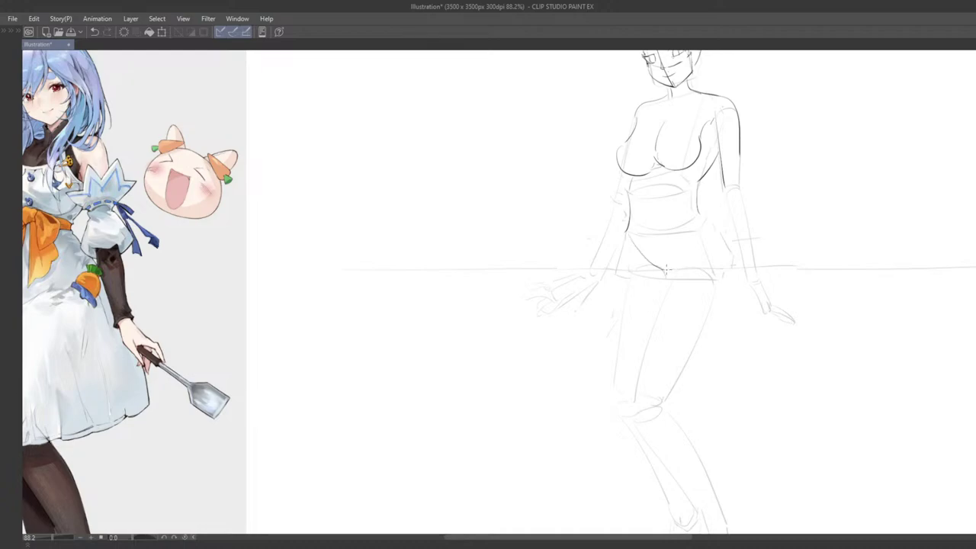
pyautogui.moveTo(696, 264); pyautogui.dragTo(679, 235)
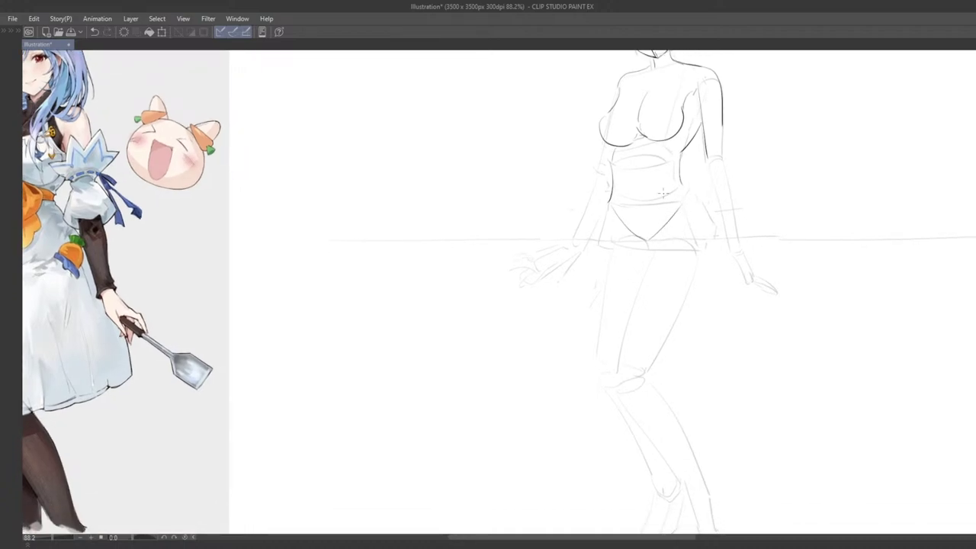
pyautogui.moveTo(594, 339); pyautogui.dragTo(581, 301)
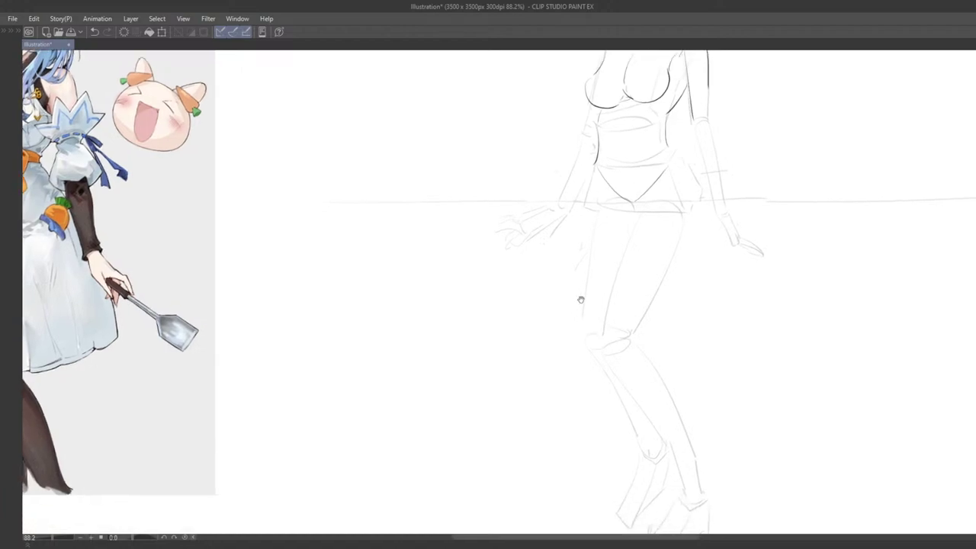
pyautogui.moveTo(571, 248); pyautogui.dragTo(564, 293)
pyautogui.moveTo(604, 228); pyautogui.dragTo(729, 247)
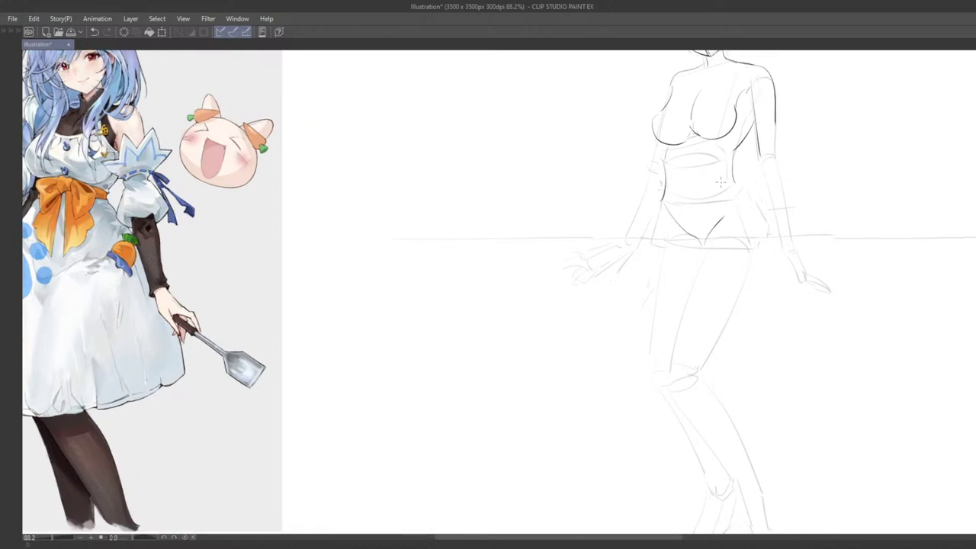
# - Extend the near waist line into a rounded outer hip curve ending at the top of the thigh
pyautogui.moveTo(740, 183); pyautogui.dragTo(757, 210)
pyautogui.hotkey('ctrl', 'z')
pyautogui.moveTo(739, 184); pyautogui.dragTo(759, 235)
pyautogui.hotkey('ctrl', 'z')
pyautogui.hotkey('ctrl', 'z')
pyautogui.moveTo(739, 183)
pyautogui.mouseDown()
pyautogui.moveTo(763, 246)
pyautogui.moveTo(738, 244)
pyautogui.moveTo(745, 281)
pyautogui.moveTo(740, 272)
pyautogui.mouseUp()
pyautogui.hotkey('ctrl', 'z')
pyautogui.moveTo(714, 200)
pyautogui.mouseDown()
pyautogui.moveTo(689, 253)
pyautogui.moveTo(655, 250)
pyautogui.moveTo(661, 279)
pyautogui.moveTo(675, 278)
pyautogui.mouseUp()
pyautogui.moveTo(668, 199); pyautogui.dragTo(670, 210)
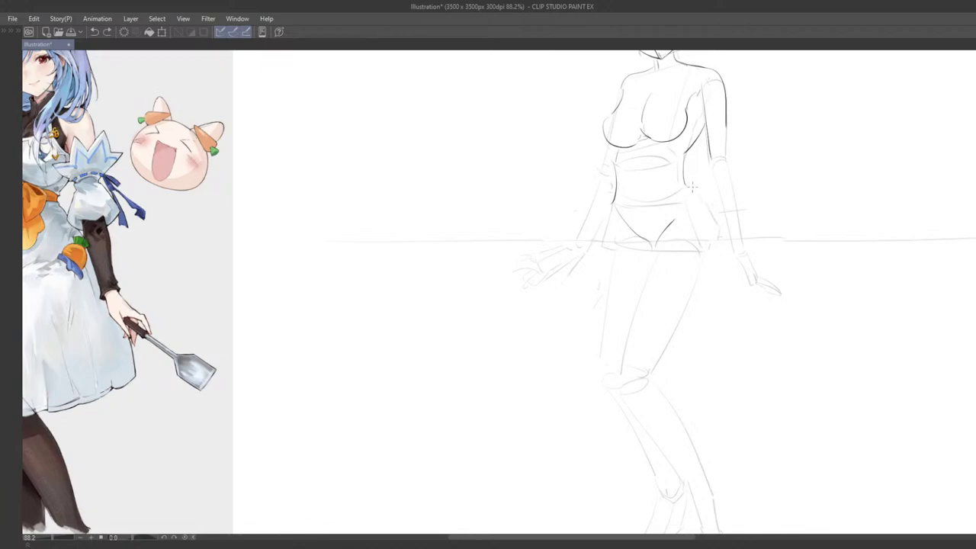
pyautogui.moveTo(697, 272)
pyautogui.mouseDown()
pyautogui.moveTo(796, 266)
pyautogui.moveTo(799, 276)
pyautogui.moveTo(758, 279)
pyautogui.mouseUp()
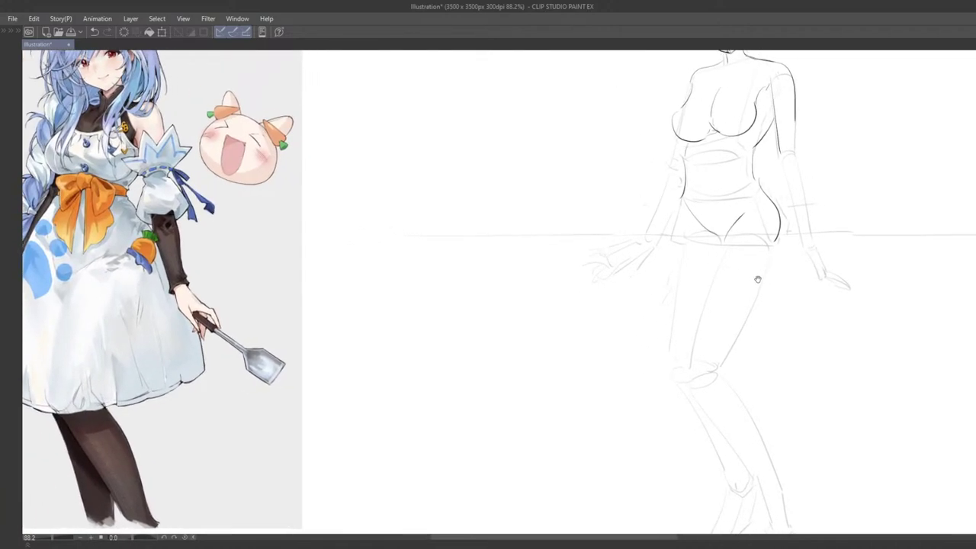
pyautogui.hotkey('ctrl', 'z')
pyautogui.moveTo(756, 177)
pyautogui.mouseDown()
pyautogui.moveTo(770, 250)
pyautogui.moveTo(776, 207)
pyautogui.moveTo(761, 284)
pyautogui.mouseUp()
pyautogui.hotkey('ctrl', 'z')
pyautogui.hotkey('ctrl', 'z')
pyautogui.hotkey('ctrl', 'z')
# - Try to draw the near thigh's outer contour from the hip down to the knee
pyautogui.moveTo(773, 249); pyautogui.dragTo(720, 366)
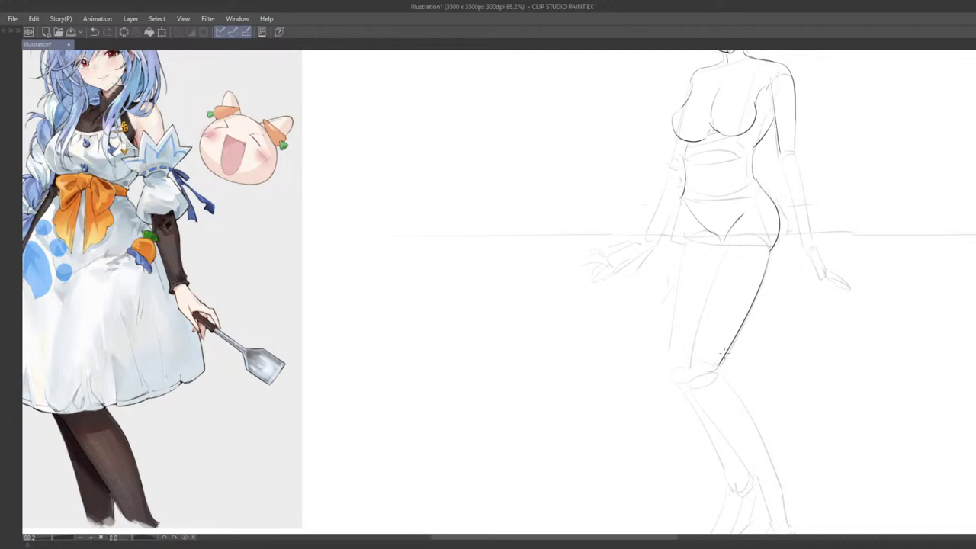
pyautogui.hotkey('ctrl', 'z')
pyautogui.moveTo(772, 249)
pyautogui.mouseDown()
pyautogui.moveTo(720, 358)
pyautogui.moveTo(649, 255)
pyautogui.moveTo(621, 295)
pyautogui.moveTo(646, 268)
pyautogui.mouseUp()
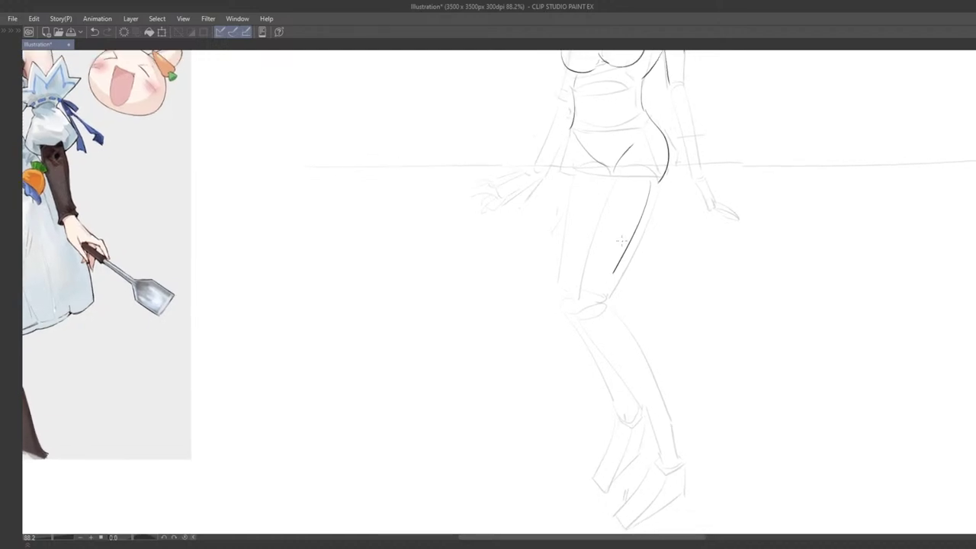
pyautogui.hotkey('ctrl', 'z')
pyautogui.moveTo(662, 183); pyautogui.dragTo(610, 306)
pyautogui.hotkey('ctrl', 'z')
pyautogui.moveTo(660, 186)
pyautogui.mouseDown()
pyautogui.moveTo(619, 278)
pyautogui.moveTo(634, 279)
pyautogui.mouseUp()
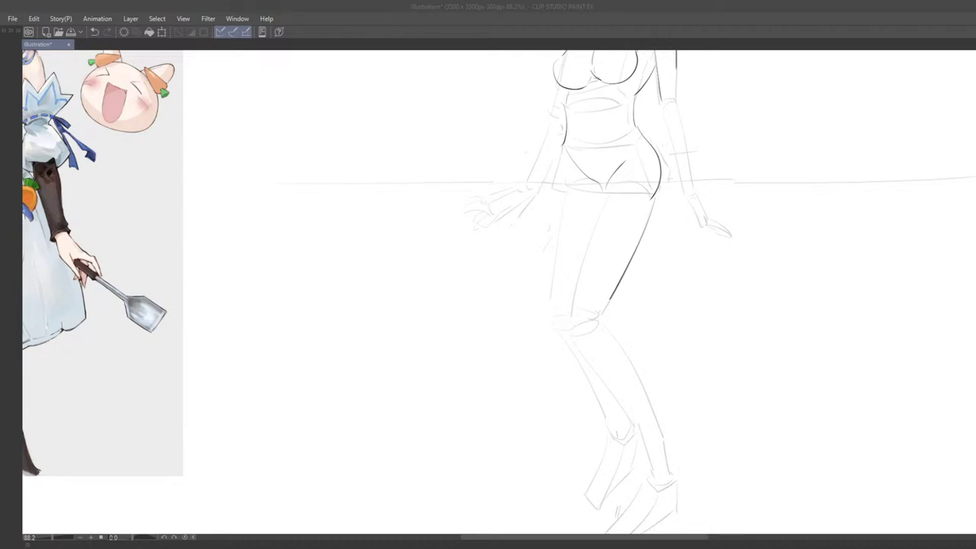
pyautogui.click(603, 417)
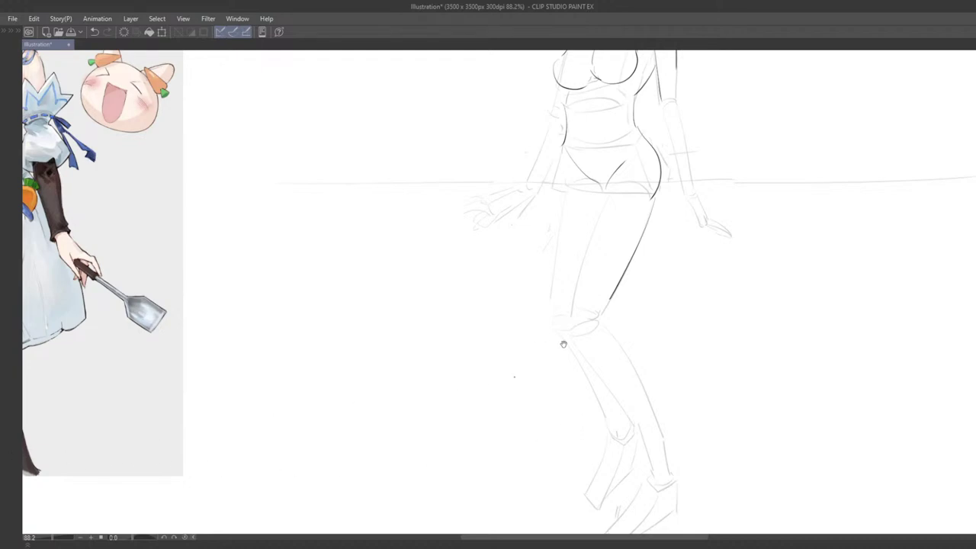
pyautogui.moveTo(564, 344); pyautogui.dragTo(512, 284)
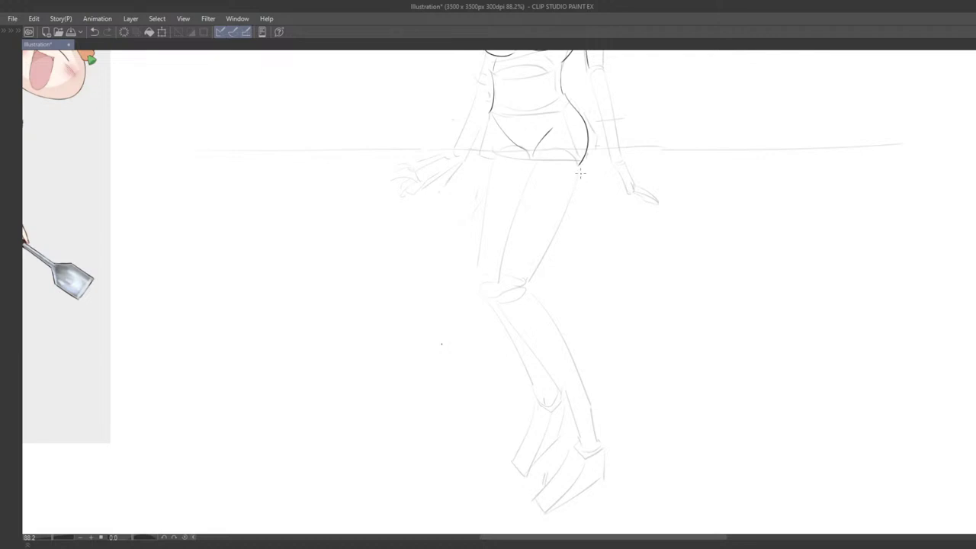
# - Draw the near thigh's outer contour as a smooth curve from the base of the hip to the back of the knee
pyautogui.moveTo(581, 164)
pyautogui.mouseDown()
pyautogui.moveTo(532, 277)
pyautogui.moveTo(551, 240)
pyautogui.mouseUp()
pyautogui.hotkey('ctrl', 'z')
pyautogui.hotkey('ctrl', 'z')
pyautogui.hotkey('ctrl', 'z')
pyautogui.moveTo(581, 164); pyautogui.dragTo(532, 279)
pyautogui.hotkey('ctrl', 'z')
pyautogui.hotkey('ctrl', 'z')
pyautogui.moveTo(582, 160)
pyautogui.mouseDown()
pyautogui.moveTo(531, 279)
pyautogui.moveTo(535, 267)
pyautogui.mouseUp()
pyautogui.hotkey('ctrl', 'z')
pyautogui.moveTo(580, 169); pyautogui.dragTo(535, 273)
pyautogui.hotkey('ctrl', 'z')
pyautogui.moveTo(563, 270); pyautogui.dragTo(537, 254)
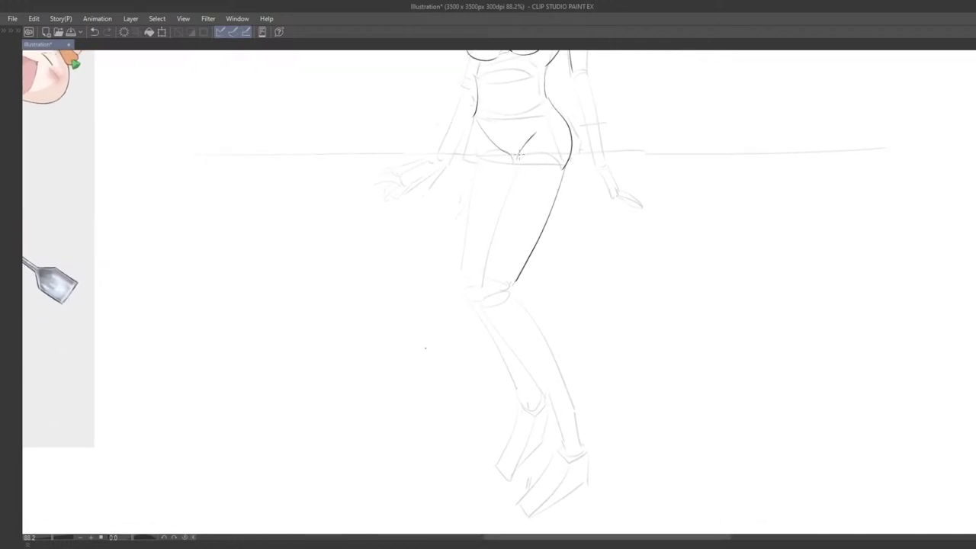
# - Draw the near thigh's inner contour as a curve from the crotch down to the front of the knee
pyautogui.hotkey('ctrl', 'z')
pyautogui.moveTo(519, 159)
pyautogui.mouseDown()
pyautogui.moveTo(484, 281)
pyautogui.moveTo(488, 257)
pyautogui.mouseUp()
pyautogui.hotkey('ctrl', 'z')
pyautogui.hotkey('ctrl', 'z')
pyautogui.hotkey('ctrl', 'z')
pyautogui.moveTo(519, 161); pyautogui.dragTo(480, 284)
pyautogui.hotkey('ctrl', 'z')
pyautogui.hotkey('ctrl', 'z')
pyautogui.moveTo(521, 159)
pyautogui.mouseDown()
pyautogui.moveTo(482, 286)
pyautogui.moveTo(516, 299)
pyautogui.moveTo(633, 251)
pyautogui.moveTo(606, 265)
pyautogui.moveTo(557, 255)
pyautogui.mouseUp()
pyautogui.hotkey('ctrl', 'z')
# - Round off the near knee and draw the front shin line from there down to the ankle
pyautogui.scroll(-1, 504, 361)
pyautogui.moveTo(519, 227)
pyautogui.mouseDown()
pyautogui.moveTo(575, 313)
pyautogui.moveTo(558, 273)
pyautogui.moveTo(580, 328)
pyautogui.moveTo(577, 318)
pyautogui.mouseUp()
pyautogui.hotkey('ctrl', 'z')
pyautogui.hotkey('ctrl', 'z')
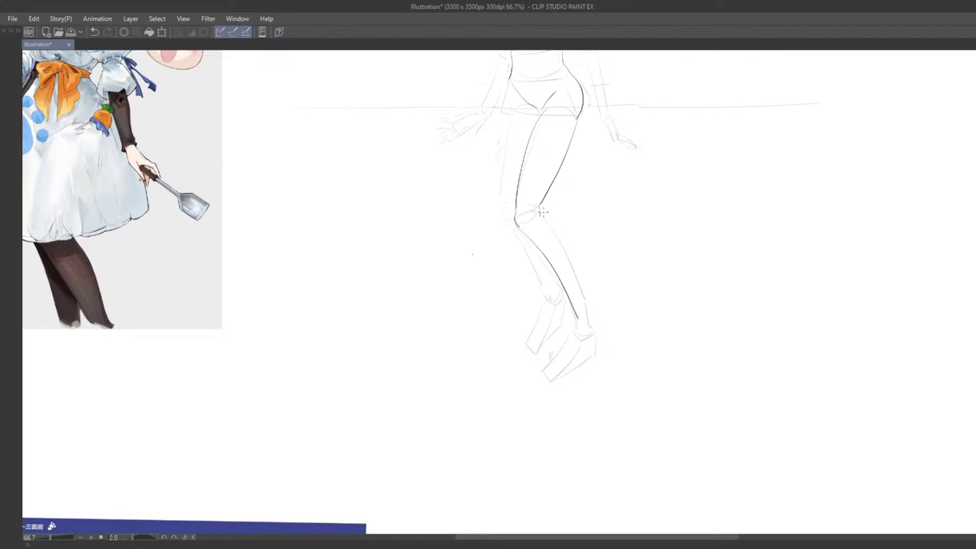
# - Draw the near calf's bulging back contour from behind the knee down the upper part of the lower leg
pyautogui.moveTo(542, 212); pyautogui.dragTo(581, 313)
pyautogui.hotkey('ctrl', 'z')
pyautogui.moveTo(542, 215); pyautogui.dragTo(577, 283)
pyautogui.hotkey('ctrl', 'z')
pyautogui.moveTo(542, 215)
pyautogui.mouseDown()
pyautogui.moveTo(576, 270)
pyautogui.moveTo(584, 322)
pyautogui.mouseUp()
pyautogui.hotkey('ctrl', 'z')
pyautogui.moveTo(551, 223); pyautogui.dragTo(587, 324)
pyautogui.hotkey('ctrl', 'z')
pyautogui.moveTo(543, 216)
pyautogui.mouseDown()
pyautogui.moveTo(583, 285)
pyautogui.moveTo(585, 321)
pyautogui.mouseUp()
pyautogui.hotkey('ctrl', 'z')
pyautogui.moveTo(557, 226); pyautogui.dragTo(587, 308)
pyautogui.hotkey('ctrl', 'z')
pyautogui.moveTo(545, 217); pyautogui.dragTo(587, 314)
pyautogui.scroll(-2, 587, 315)
pyautogui.moveTo(622, 264)
pyautogui.mouseDown()
pyautogui.moveTo(615, 231)
pyautogui.moveTo(607, 252)
pyautogui.moveTo(576, 247)
pyautogui.moveTo(580, 284)
pyautogui.mouseUp()
pyautogui.scroll(2, 598, 261)
pyautogui.press('e')
pyautogui.press('p')
pyautogui.hotkey('ctrl', 'z')
pyautogui.hotkey('ctrl', 'z')
# - Extend the near calf's back contour in a tapering line down to the ankle
pyautogui.moveTo(572, 237); pyautogui.dragTo(583, 293)
pyautogui.hotkey('ctrl', 'z')
pyautogui.hotkey('ctrl', 'z')
pyautogui.hotkey('ctrl', 'z')
pyautogui.moveTo(572, 236); pyautogui.dragTo(582, 280)
pyautogui.hotkey('ctrl', 'z')
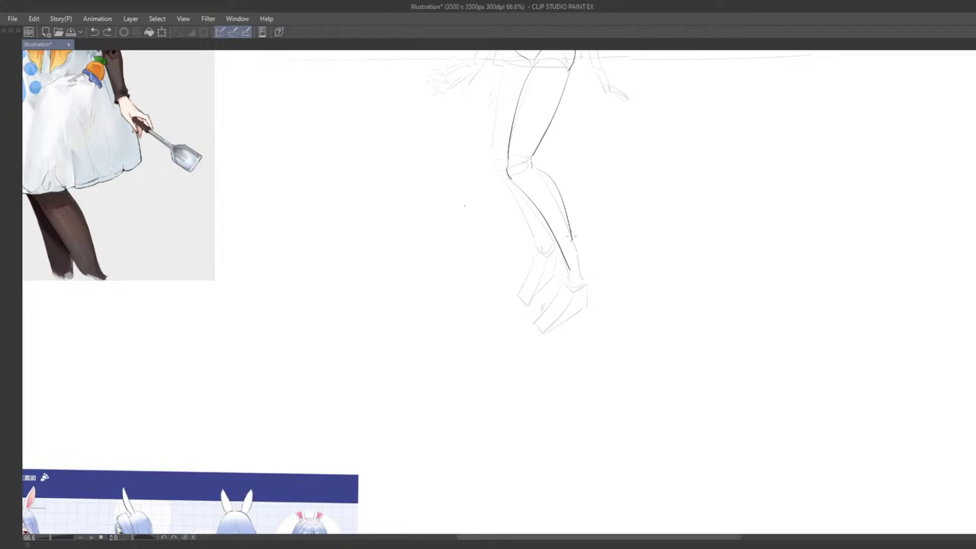
pyautogui.hotkey('ctrl', 'z')
pyautogui.moveTo(573, 233); pyautogui.dragTo(578, 284)
pyautogui.hotkey('ctrl', 'z')
pyautogui.moveTo(573, 236)
pyautogui.mouseDown()
pyautogui.moveTo(583, 280)
pyautogui.moveTo(580, 232)
pyautogui.moveTo(569, 267)
pyautogui.moveTo(577, 371)
pyautogui.moveTo(570, 319)
pyautogui.mouseUp()
pyautogui.hotkey('ctrl', 'z')
pyautogui.hotkey('ctrl', 'z')
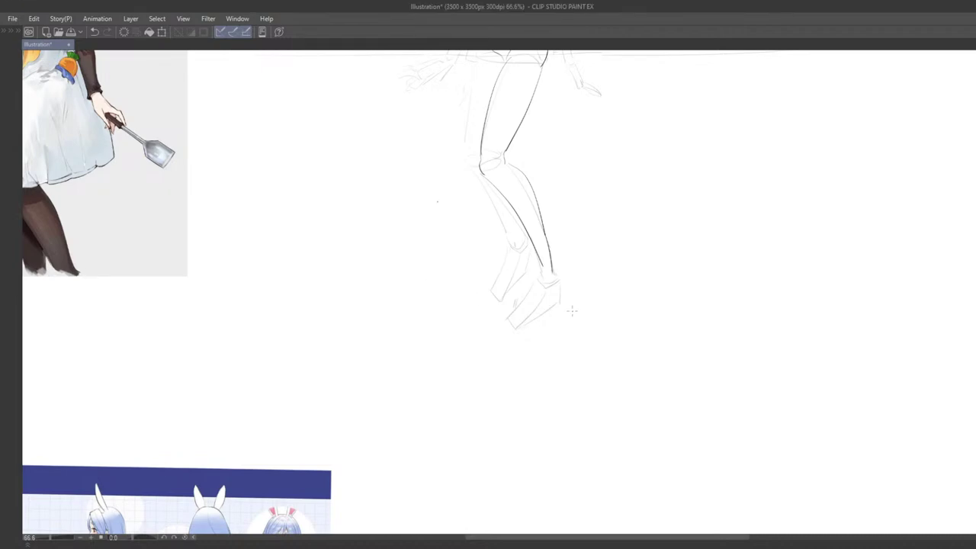
# - Trim the lower end of the near shin's front line at the ankle
pyautogui.moveTo(417, 349); pyautogui.dragTo(412, 343)
pyautogui.press('e')
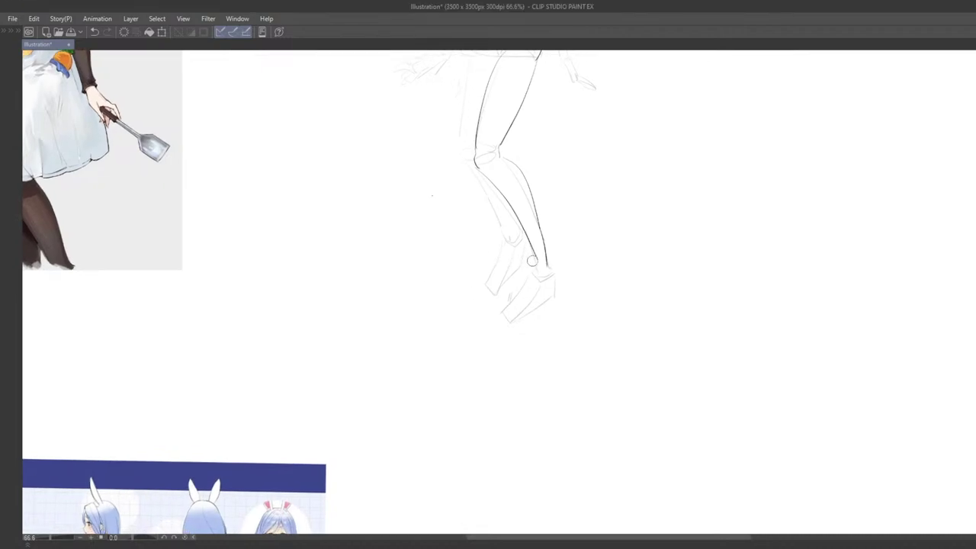
pyautogui.moveTo(531, 262); pyautogui.dragTo(534, 255)
pyautogui.press('p')
pyautogui.hotkey('ctrl', 'z')
# - Draw the near foot's instep line from the front of the ankle toward the toes
pyautogui.moveTo(532, 276)
pyautogui.mouseDown()
pyautogui.moveTo(521, 307)
pyautogui.moveTo(522, 295)
pyautogui.moveTo(507, 309)
pyautogui.mouseUp()
pyautogui.hotkey('ctrl', 'z')
pyautogui.hotkey('ctrl', 'z')
pyautogui.hotkey('ctrl', 'z')
pyautogui.moveTo(531, 275); pyautogui.dragTo(510, 306)
pyautogui.hotkey('ctrl', 'z')
pyautogui.moveTo(530, 274)
pyautogui.mouseDown()
pyautogui.moveTo(505, 309)
pyautogui.moveTo(511, 319)
pyautogui.moveTo(545, 300)
pyautogui.mouseUp()
pyautogui.hotkey('ctrl', 'z')
pyautogui.hotkey('ctrl', 'z')
pyautogui.hotkey('ctrl', 'z')
# - Complete the near foot's toe, sole and heel outline and draw the far leg's contours from the thigh to the ankle
pyautogui.moveTo(483, 148); pyautogui.dragTo(497, 291)
pyautogui.moveTo(475, 195)
pyautogui.mouseDown()
pyautogui.moveTo(481, 267)
pyautogui.moveTo(480, 196)
pyautogui.moveTo(481, 279)
pyautogui.moveTo(479, 220)
pyautogui.moveTo(475, 258)
pyautogui.moveTo(482, 301)
pyautogui.mouseUp()
pyautogui.hotkey('ctrl', 'z')
pyautogui.hotkey('ctrl', 'z')
pyautogui.hotkey('ctrl', 'z')
pyautogui.hotkey('ctrl', 'z')
pyautogui.hotkey('ctrl', 'z')
pyautogui.moveTo(497, 334)
pyautogui.mouseDown()
pyautogui.moveTo(491, 306)
pyautogui.moveTo(504, 350)
pyautogui.mouseUp()
pyautogui.hotkey('ctrl', 'z')
pyautogui.moveTo(485, 290); pyautogui.dragTo(510, 352)
pyautogui.hotkey('ctrl', 'z')
pyautogui.moveTo(482, 289)
pyautogui.mouseDown()
pyautogui.moveTo(510, 354)
pyautogui.moveTo(524, 356)
pyautogui.moveTo(486, 360)
pyautogui.moveTo(508, 333)
pyautogui.moveTo(513, 382)
pyautogui.moveTo(510, 297)
pyautogui.mouseUp()
pyautogui.hotkey('ctrl', 'z')
pyautogui.moveTo(485, 262); pyautogui.dragTo(475, 232)
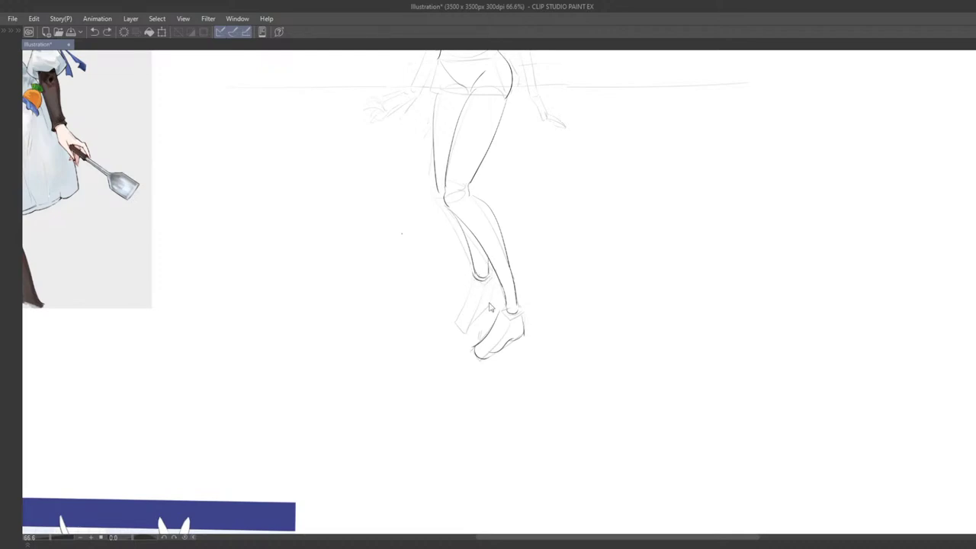
# - Draw the far foot's heel and sole contour from the ankle down to the toes
pyautogui.moveTo(492, 297)
pyautogui.mouseDown()
pyautogui.moveTo(475, 328)
pyautogui.moveTo(480, 314)
pyautogui.moveTo(460, 331)
pyautogui.mouseUp()
pyautogui.hotkey('ctrl', 'z')
pyautogui.hotkey('ctrl', 'z')
pyautogui.hotkey('ctrl', 'z')
pyautogui.hotkey('ctrl', 'z')
pyautogui.hotkey('ctrl', 'z')
pyautogui.moveTo(492, 299)
pyautogui.mouseDown()
pyautogui.moveTo(475, 328)
pyautogui.moveTo(456, 320)
pyautogui.mouseUp()
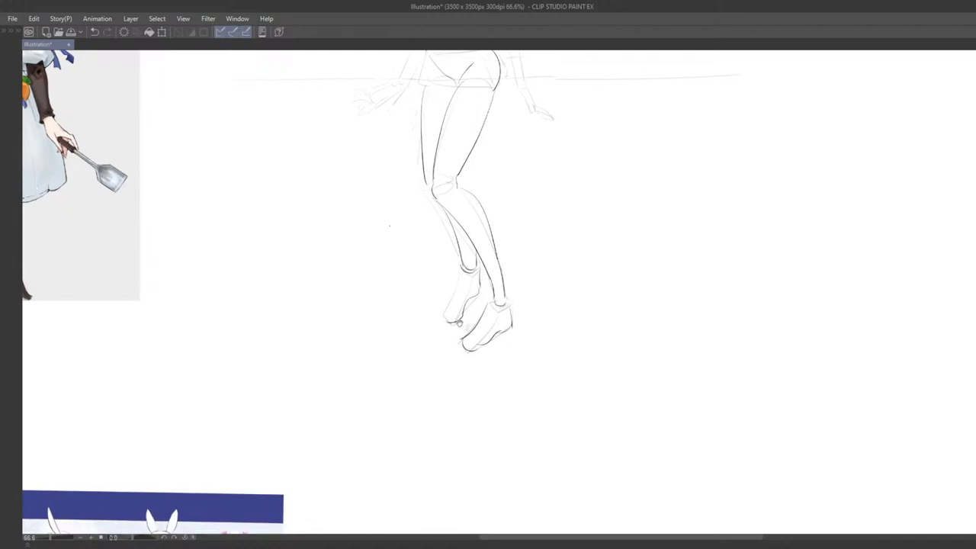
# - Complete the far foot's outline with its instep line and toe end
pyautogui.moveTo(442, 274)
pyautogui.mouseDown()
pyautogui.moveTo(427, 309)
pyautogui.moveTo(404, 321)
pyautogui.moveTo(412, 328)
pyautogui.moveTo(430, 308)
pyautogui.moveTo(388, 301)
pyautogui.moveTo(422, 277)
pyautogui.moveTo(406, 305)
pyautogui.moveTo(429, 281)
pyautogui.moveTo(397, 305)
pyautogui.mouseUp()
pyautogui.press('p')
pyautogui.hotkey('ctrl', 'z')
pyautogui.hotkey('ctrl', 'z')
pyautogui.moveTo(410, 262)
pyautogui.mouseDown()
pyautogui.moveTo(395, 300)
pyautogui.moveTo(407, 252)
pyautogui.moveTo(390, 298)
pyautogui.moveTo(407, 308)
pyautogui.moveTo(400, 315)
pyautogui.moveTo(434, 239)
pyautogui.moveTo(416, 255)
pyautogui.moveTo(472, 313)
pyautogui.mouseUp()
pyautogui.hotkey('ctrl', 'z')
pyautogui.hotkey('ctrl', 'z')
pyautogui.hotkey('ctrl', 'z')
pyautogui.hotkey('ctrl', 'z')
# - Draw the inner contour of the carrot-side forearm from beside the waist down to the wrist
pyautogui.scroll(-3, 402, 316)
pyautogui.scroll(4, 476, 294)
pyautogui.moveTo(386, 296); pyautogui.dragTo(478, 325)
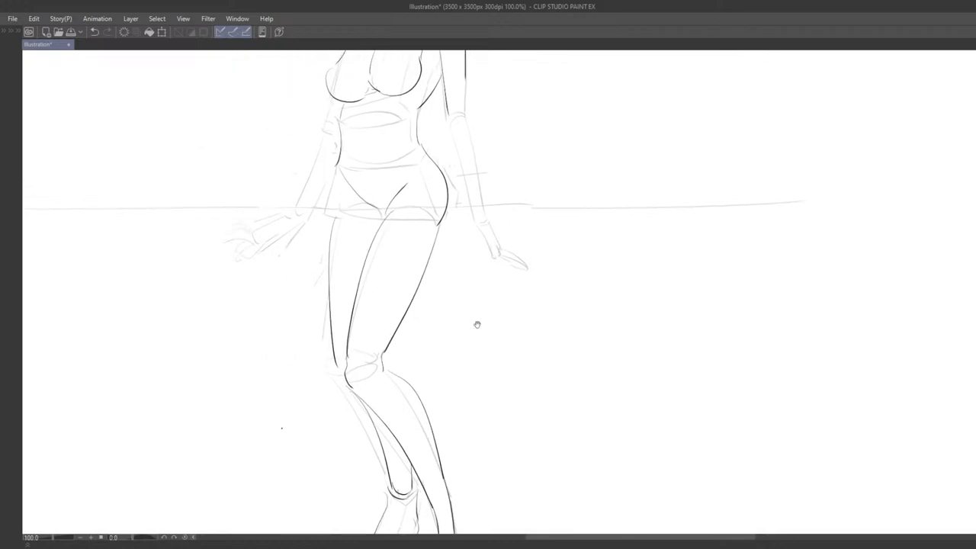
pyautogui.moveTo(365, 200); pyautogui.dragTo(404, 314)
pyautogui.hotkey('ctrl', 'z')
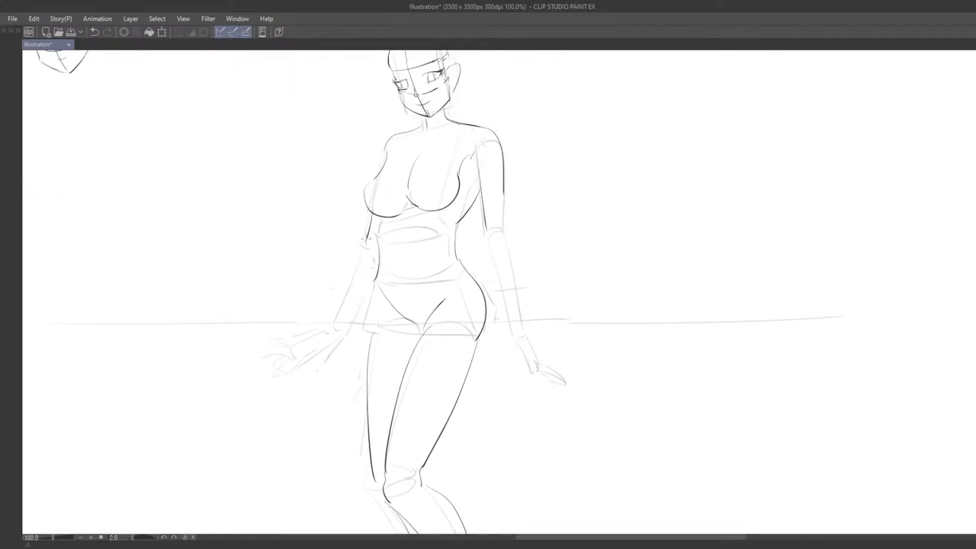
pyautogui.moveTo(427, 289)
pyautogui.mouseDown()
pyautogui.moveTo(427, 275)
pyautogui.moveTo(493, 253)
pyautogui.moveTo(490, 222)
pyautogui.moveTo(431, 243)
pyautogui.mouseUp()
pyautogui.hotkey('ctrl', 'z')
pyautogui.moveTo(448, 206); pyautogui.dragTo(417, 276)
pyautogui.hotkey('ctrl', 'z')
pyautogui.moveTo(431, 193)
pyautogui.mouseDown()
pyautogui.moveTo(446, 199)
pyautogui.moveTo(412, 260)
pyautogui.mouseUp()
pyautogui.hotkey('ctrl', 'z')
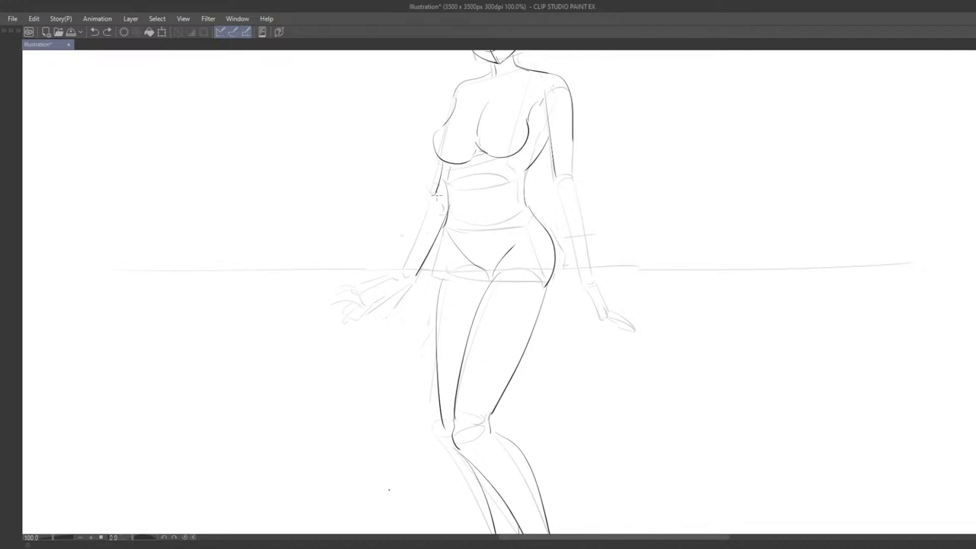
# - Draw the outer contour of the carrot-side forearm from the elbow to the wrist and close the wrist end
pyautogui.moveTo(437, 191); pyautogui.dragTo(409, 272)
pyautogui.moveTo(444, 202); pyautogui.dragTo(455, 187)
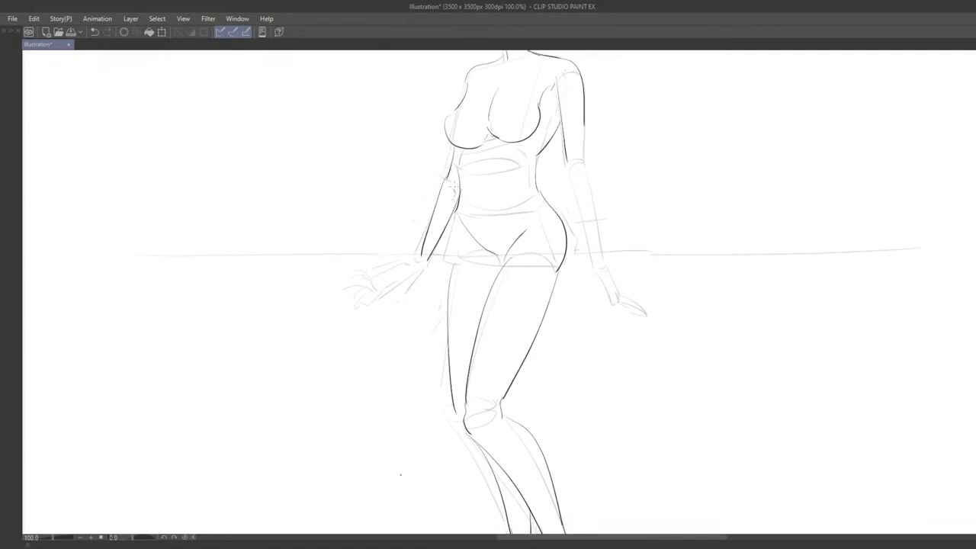
pyautogui.hotkey('ctrl', 'z')
pyautogui.moveTo(420, 259); pyautogui.dragTo(416, 260)
pyautogui.scroll(-3, 421, 280)
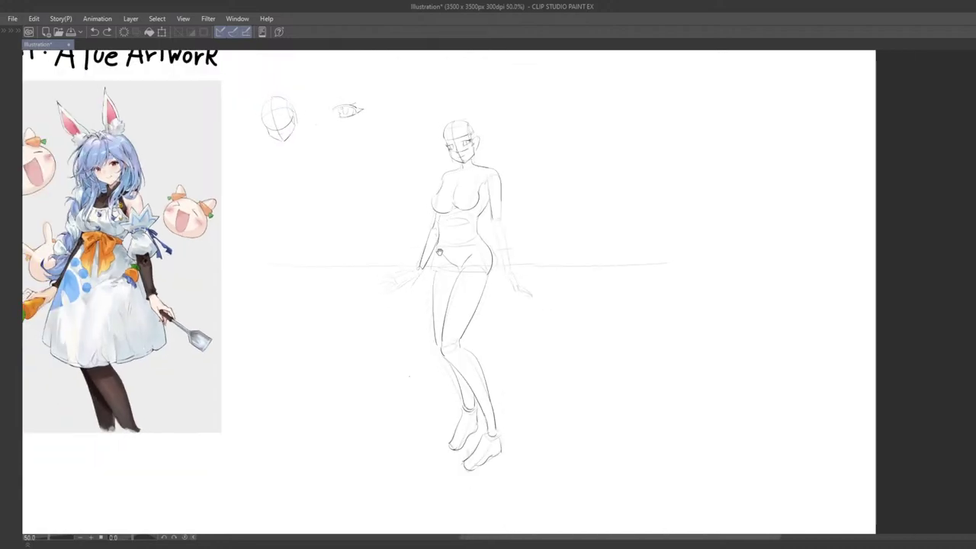
# - Draw the back of the carrot-side hand from the wrist to the knuckles, following the reference hand
pyautogui.scroll(3, 401, 239)
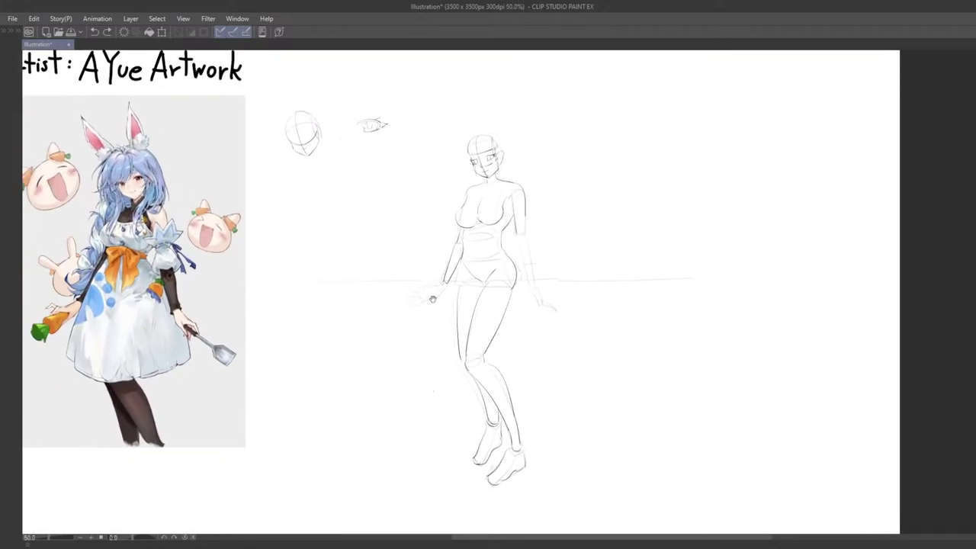
pyautogui.scroll(-3, 469, 291)
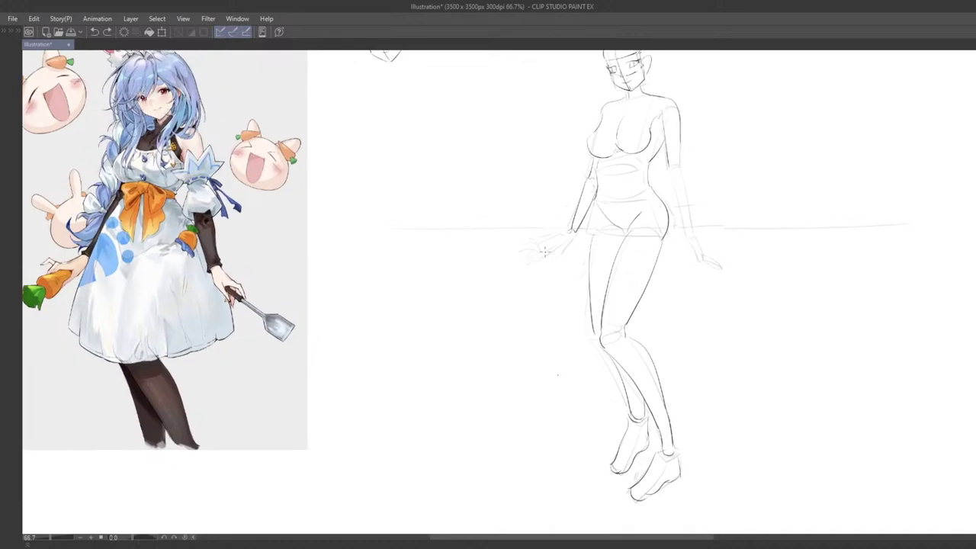
pyautogui.scroll(3, 495, 264)
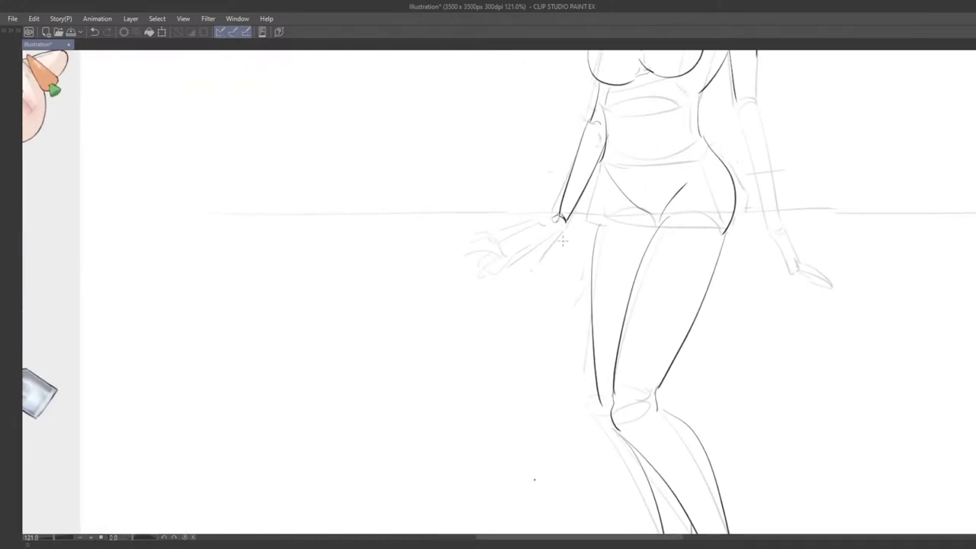
pyautogui.moveTo(566, 223); pyautogui.dragTo(513, 267)
pyautogui.moveTo(527, 344); pyautogui.dragTo(560, 290)
pyautogui.hotkey('ctrl', 'z')
pyautogui.moveTo(553, 218)
pyautogui.mouseDown()
pyautogui.moveTo(531, 231)
pyautogui.moveTo(524, 223)
pyautogui.moveTo(551, 224)
pyautogui.moveTo(527, 235)
pyautogui.moveTo(537, 244)
pyautogui.moveTo(513, 225)
pyautogui.moveTo(527, 214)
pyautogui.moveTo(485, 231)
pyautogui.mouseUp()
pyautogui.hotkey('ctrl', 'z')
pyautogui.hotkey('ctrl', 'z')
pyautogui.hotkey('ctrl', 'z')
pyautogui.hotkey('ctrl', 'z')
pyautogui.hotkey('ctrl', 'z')
pyautogui.hotkey('ctrl', 'z')
pyautogui.hotkey('ctrl', 'z')
pyautogui.hotkey('ctrl', 'z')
pyautogui.hotkey('ctrl', 'z')
pyautogui.hotkey('ctrl', 'z')
pyautogui.hotkey('ctrl', 'z')
pyautogui.moveTo(530, 269)
pyautogui.mouseDown()
pyautogui.moveTo(503, 282)
pyautogui.moveTo(494, 260)
pyautogui.mouseUp()
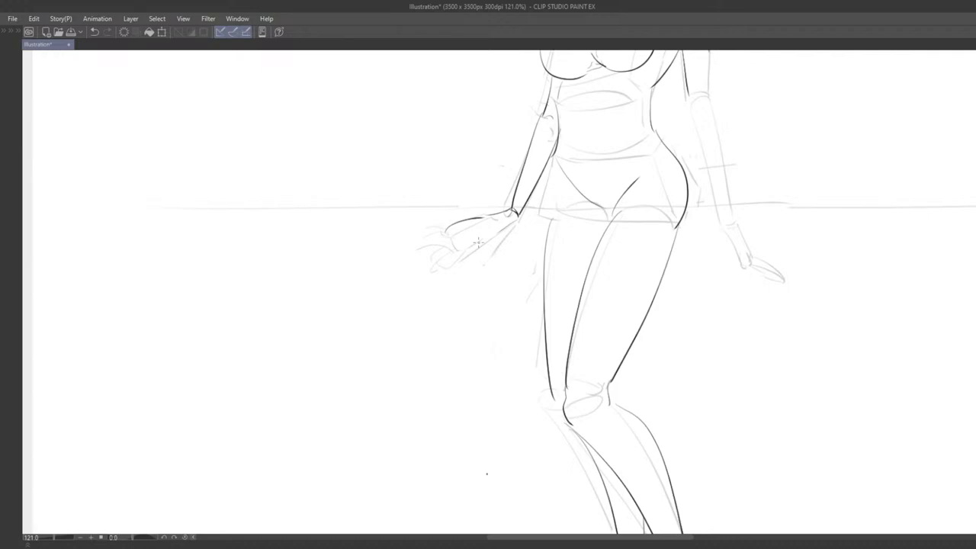
# - Draw the lower contour of the carrot-side hand from the wrist toward the thumb
pyautogui.moveTo(470, 308)
pyautogui.mouseDown()
pyautogui.moveTo(468, 298)
pyautogui.moveTo(554, 247)
pyautogui.moveTo(732, 209)
pyautogui.moveTo(799, 208)
pyautogui.moveTo(611, 249)
pyautogui.moveTo(575, 245)
pyautogui.moveTo(608, 236)
pyautogui.moveTo(737, 261)
pyautogui.moveTo(730, 286)
pyautogui.moveTo(649, 287)
pyautogui.moveTo(582, 315)
pyautogui.moveTo(760, 289)
pyautogui.moveTo(546, 306)
pyautogui.mouseUp()
pyautogui.scroll(-2, 732, 209)
pyautogui.press('p')
pyautogui.hotkey('ctrl', 'z')
pyautogui.hotkey('ctrl', 'z')
pyautogui.hotkey('ctrl', 'z')
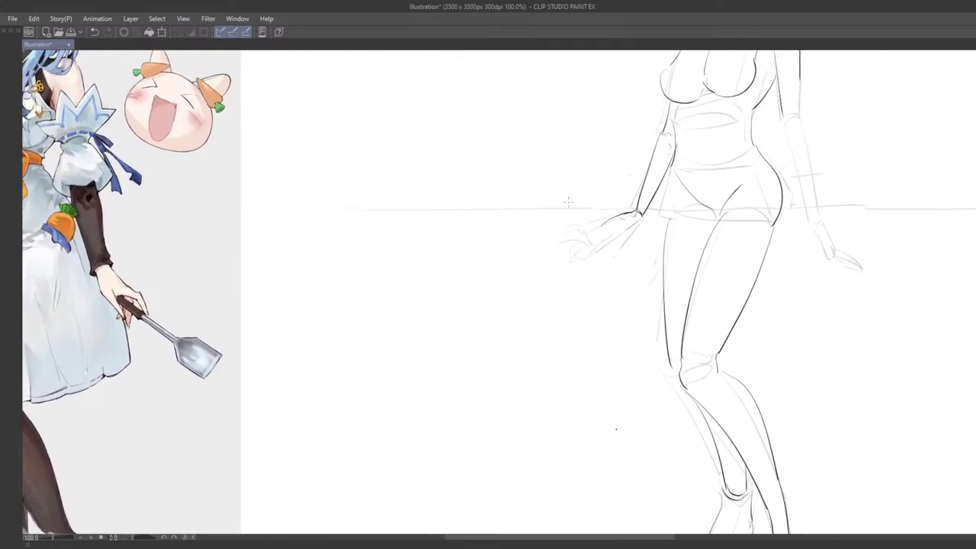
pyautogui.scroll(-3, 602, 229)
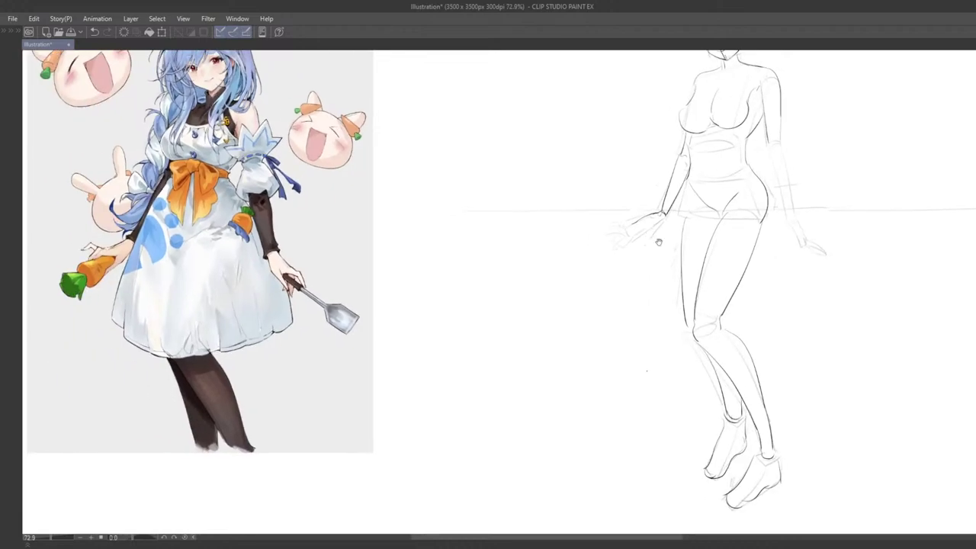
pyautogui.scroll(3, 632, 252)
pyautogui.hotkey('ctrl', 'z')
pyautogui.moveTo(622, 220)
pyautogui.mouseDown()
pyautogui.moveTo(609, 243)
pyautogui.moveTo(580, 258)
pyautogui.moveTo(584, 249)
pyautogui.mouseUp()
pyautogui.hotkey('ctrl', 'z')
pyautogui.hotkey('ctrl', 'z')
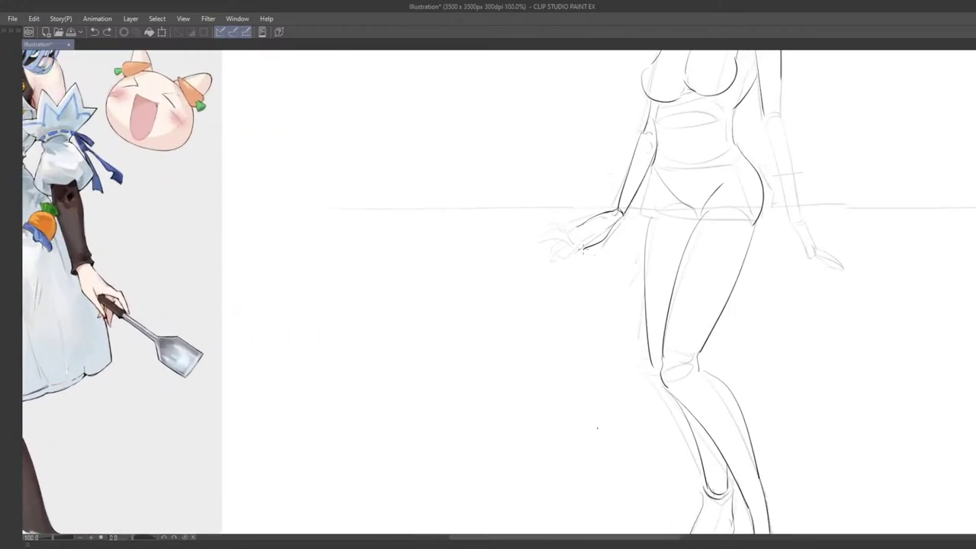
# - Complete the thumb of the carrot-side hand and draw the first finger bending down from the knuckles
pyautogui.scroll(-3, 583, 285)
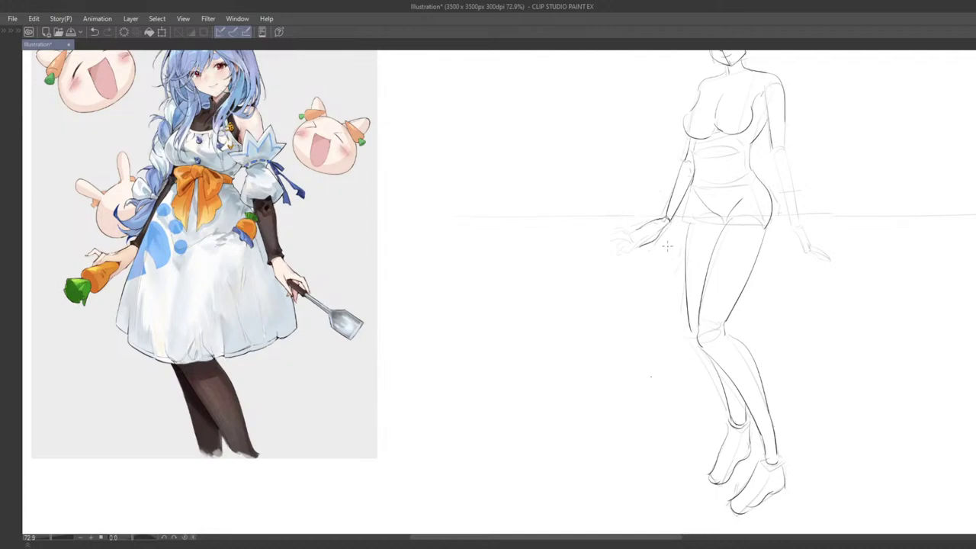
pyautogui.scroll(3, 668, 245)
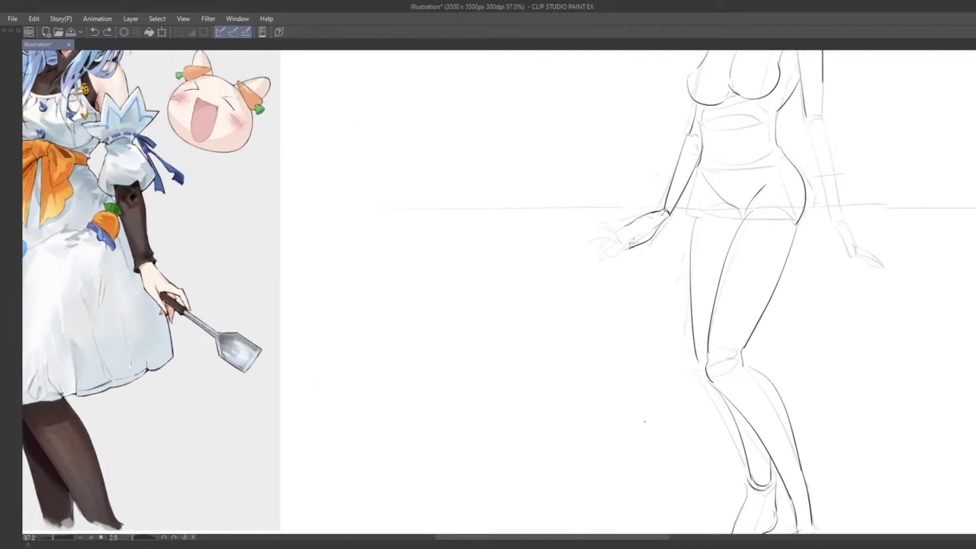
pyautogui.moveTo(634, 267)
pyautogui.mouseDown()
pyautogui.moveTo(828, 274)
pyautogui.moveTo(687, 282)
pyautogui.moveTo(791, 262)
pyautogui.moveTo(761, 264)
pyautogui.mouseUp()
pyautogui.hotkey('ctrl', 'z')
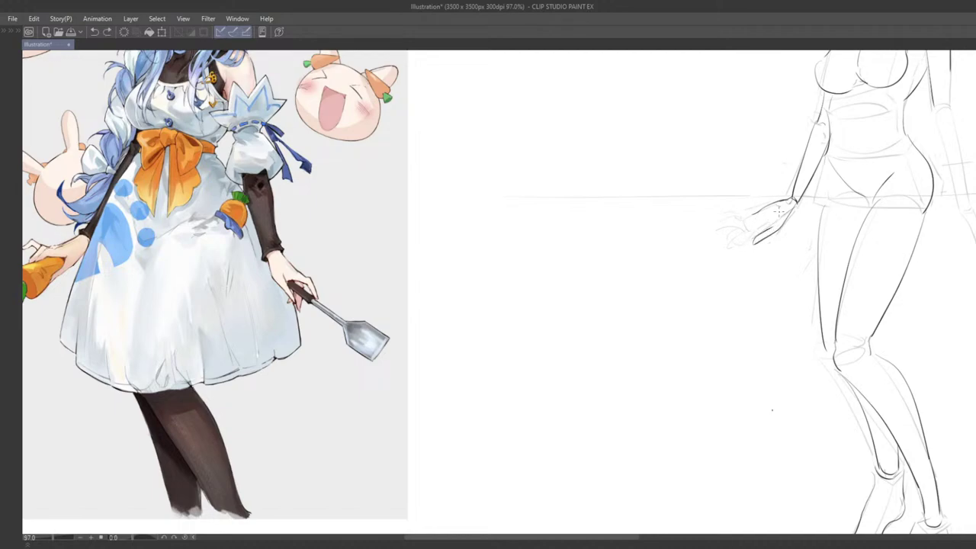
pyautogui.moveTo(774, 231)
pyautogui.mouseDown()
pyautogui.moveTo(765, 222)
pyautogui.moveTo(748, 249)
pyautogui.moveTo(772, 243)
pyautogui.moveTo(736, 220)
pyautogui.moveTo(754, 233)
pyautogui.moveTo(803, 221)
pyautogui.mouseUp()
pyautogui.press('e')
pyautogui.press('p')
pyautogui.hotkey('ctrl', 'z')
pyautogui.hotkey('ctrl', 'z')
pyautogui.hotkey('ctrl', 'z')
pyautogui.hotkey('ctrl', 'z')
pyautogui.hotkey('ctrl', 'z')
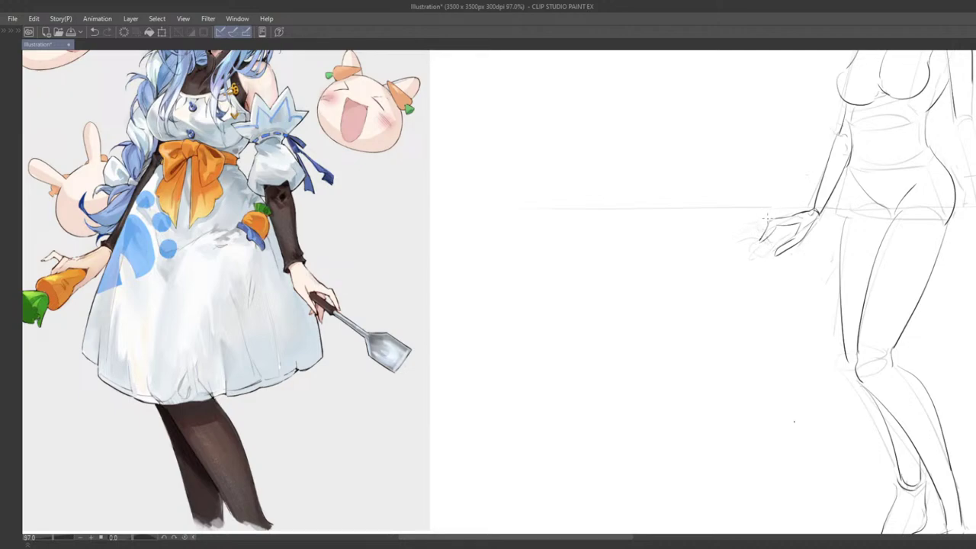
# - Outline the curled fingers of the carrot-side hand and start the raised outer finger
pyautogui.moveTo(754, 238); pyautogui.dragTo(763, 239)
pyautogui.hotkey('ctrl', 'z')
pyautogui.hotkey('ctrl', 'z')
pyautogui.moveTo(781, 222)
pyautogui.mouseDown()
pyautogui.moveTo(800, 215)
pyautogui.moveTo(756, 208)
pyautogui.moveTo(710, 244)
pyautogui.moveTo(688, 279)
pyautogui.moveTo(690, 263)
pyautogui.moveTo(791, 299)
pyautogui.moveTo(726, 271)
pyautogui.moveTo(720, 237)
pyautogui.moveTo(711, 250)
pyautogui.moveTo(732, 260)
pyautogui.mouseUp()
pyautogui.hotkey('ctrl', 'z')
pyautogui.hotkey('ctrl', 'z')
pyautogui.hotkey('ctrl', 'z')
pyautogui.hotkey('ctrl', 'z')
pyautogui.hotkey('ctrl', 'z')
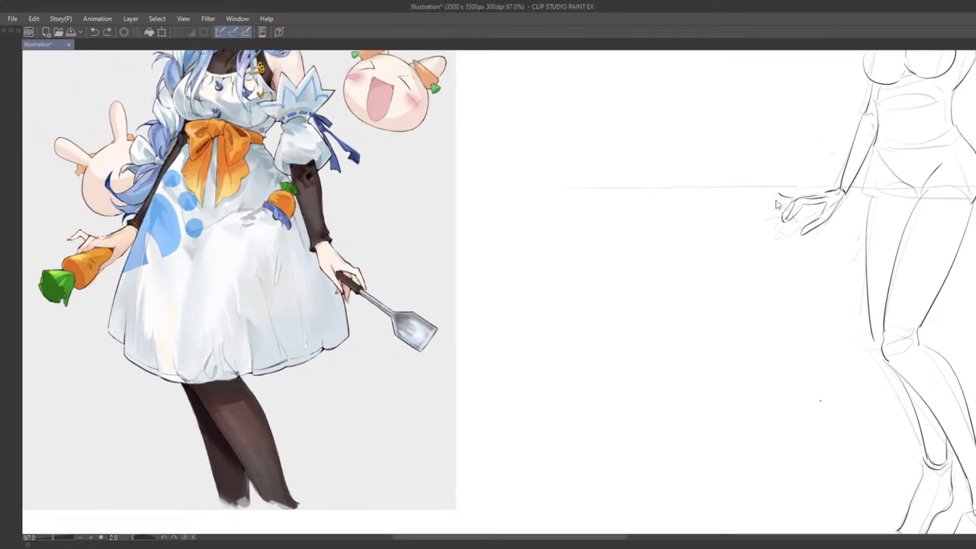
# - Draw the raised outer finger extending beyond the curled fingers of the carrot-side hand
pyautogui.hotkey('ctrl', 'z')
pyautogui.moveTo(779, 193); pyautogui.dragTo(770, 202)
pyautogui.moveTo(818, 238); pyautogui.dragTo(780, 226)
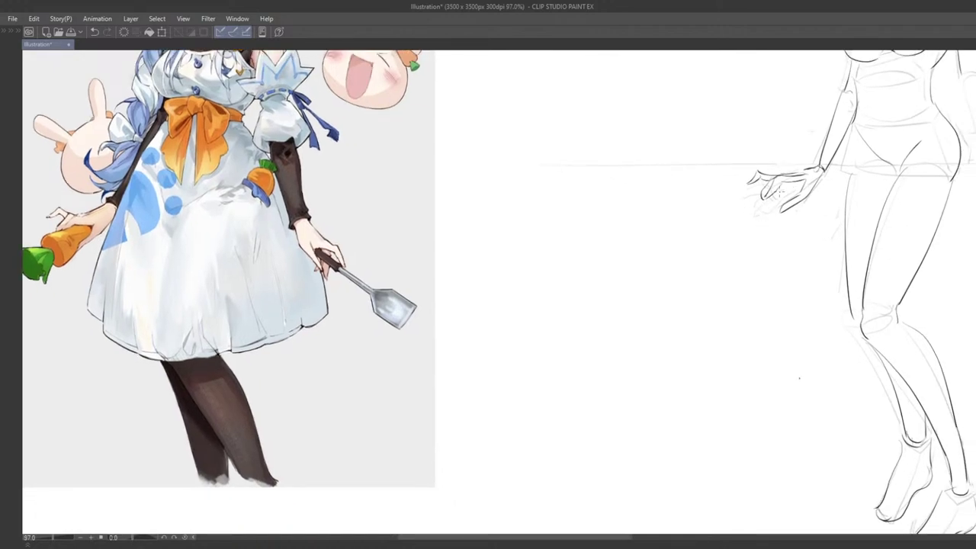
pyautogui.moveTo(765, 202); pyautogui.dragTo(778, 193)
pyautogui.hotkey('ctrl', 'z')
# - Sketch the held carrot as overlapping circles under the fingers of the carrot-side hand
pyautogui.moveTo(801, 185)
pyautogui.mouseDown()
pyautogui.moveTo(778, 220)
pyautogui.moveTo(748, 223)
pyautogui.moveTo(767, 230)
pyautogui.moveTo(735, 232)
pyautogui.moveTo(741, 216)
pyautogui.mouseUp()
pyautogui.hotkey('ctrl', 'z')
pyautogui.hotkey('ctrl', 'z')
pyautogui.scroll(-2, 773, 221)
pyautogui.hotkey('ctrl', 'z')
pyautogui.scroll(-2, 747, 235)
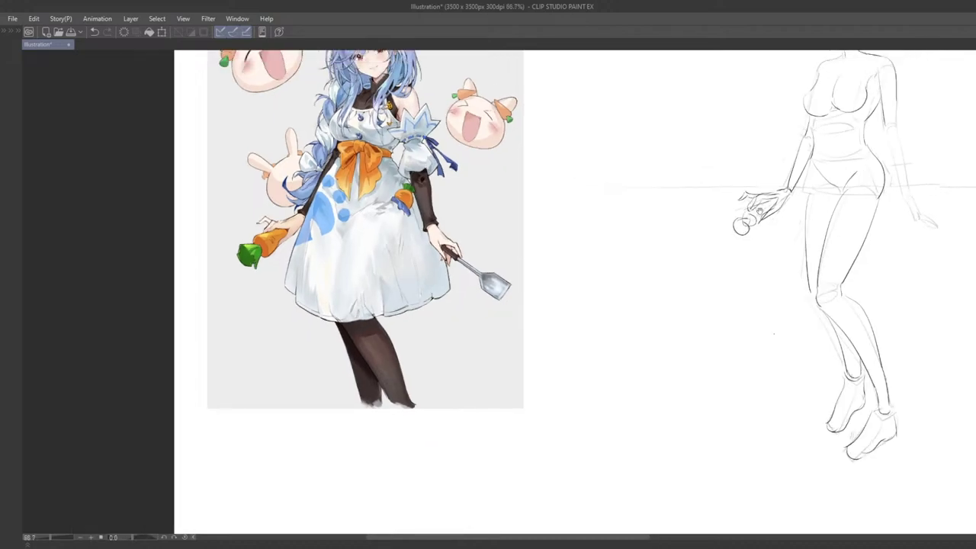
# - Draw the outer contour of the other arm's forearm from the elbow to the wrist
pyautogui.moveTo(854, 200); pyautogui.dragTo(688, 283)
pyautogui.hotkey('ctrl', 'alt', '0')
pyautogui.scroll(-3, 688, 293)
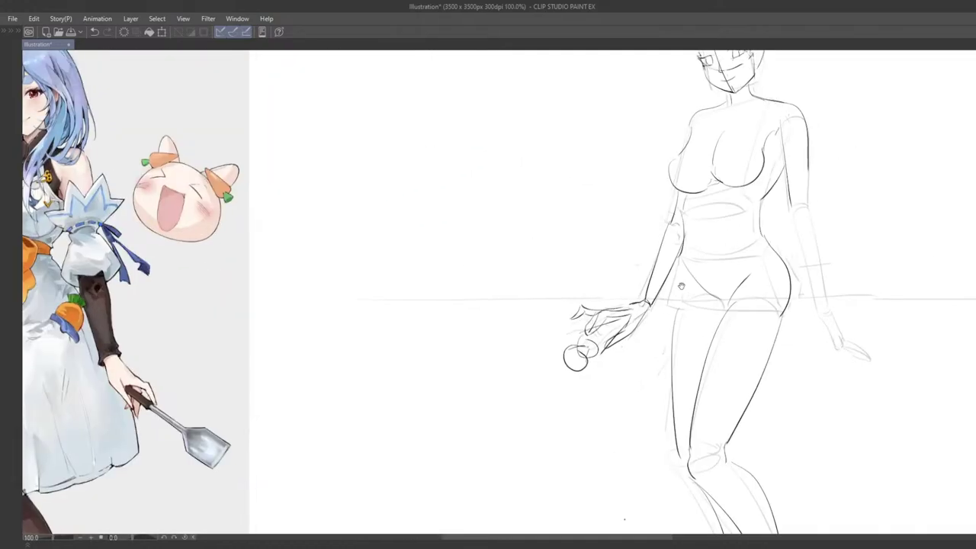
pyautogui.scroll(1, 698, 289)
pyautogui.scroll(-1, 698, 276)
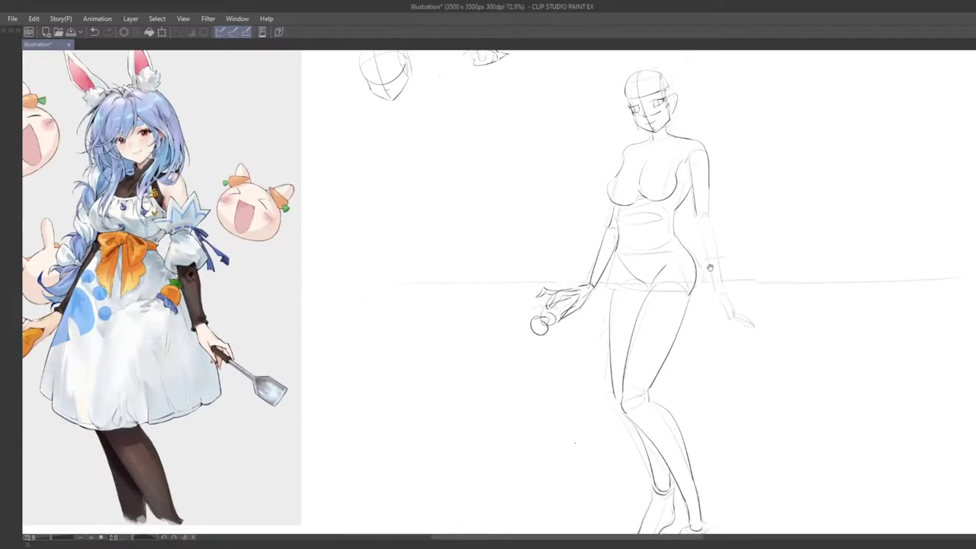
pyautogui.moveTo(709, 188); pyautogui.dragTo(718, 254)
pyautogui.hotkey('ctrl', 'z')
pyautogui.moveTo(709, 189); pyautogui.dragTo(725, 288)
# - Draw the inner contour of the spatula-side forearm from the elbow down past the wrist
pyautogui.moveTo(695, 210); pyautogui.dragTo(720, 287)
pyautogui.hotkey('ctrl', 'z')
pyautogui.moveTo(693, 212)
pyautogui.mouseDown()
pyautogui.moveTo(723, 304)
pyautogui.moveTo(727, 296)
pyautogui.mouseUp()
pyautogui.hotkey('ctrl', 'z')
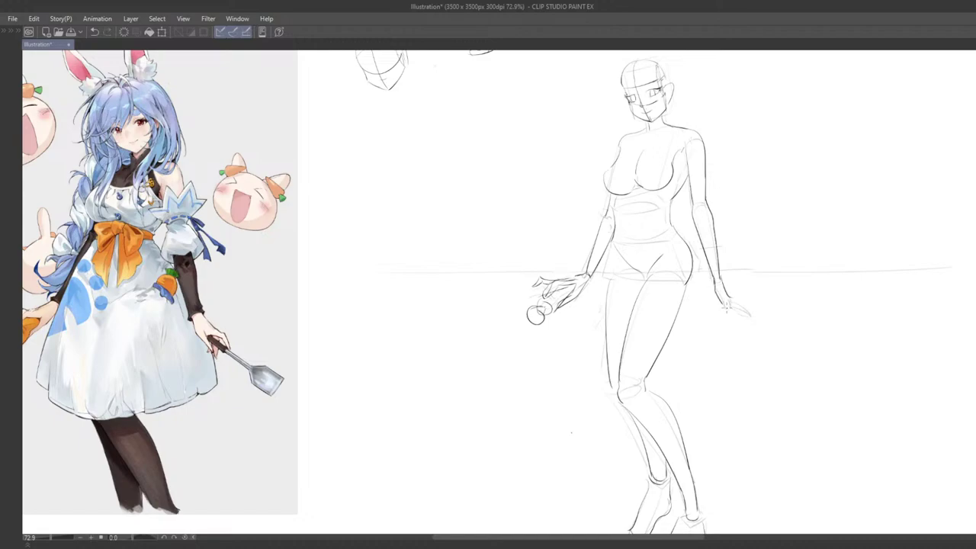
# - Draw the palm and first finger lines of the spatula-side hand over the construction hand
pyautogui.scroll(-3, 730, 321)
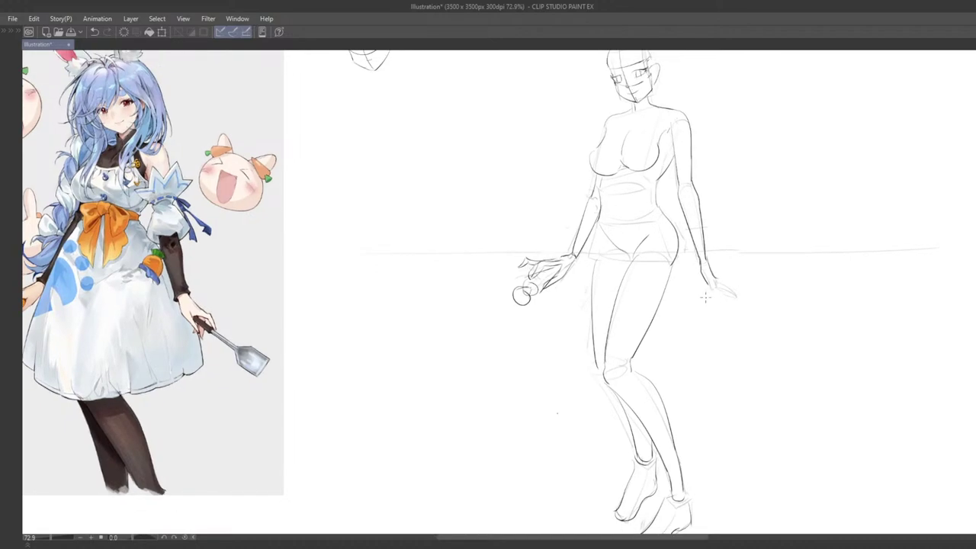
pyautogui.moveTo(686, 361); pyautogui.dragTo(677, 332)
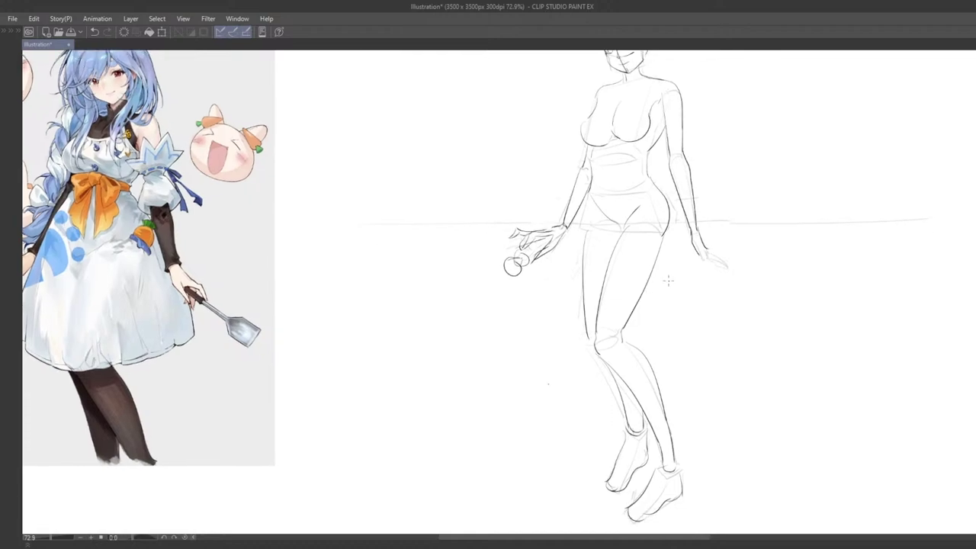
pyautogui.moveTo(695, 289)
pyautogui.mouseDown()
pyautogui.moveTo(717, 300)
pyautogui.moveTo(695, 289)
pyautogui.moveTo(678, 301)
pyautogui.moveTo(721, 308)
pyautogui.moveTo(695, 303)
pyautogui.moveTo(665, 316)
pyautogui.moveTo(653, 344)
pyautogui.moveTo(666, 366)
pyautogui.moveTo(652, 348)
pyautogui.moveTo(661, 384)
pyautogui.moveTo(656, 345)
pyautogui.mouseUp()
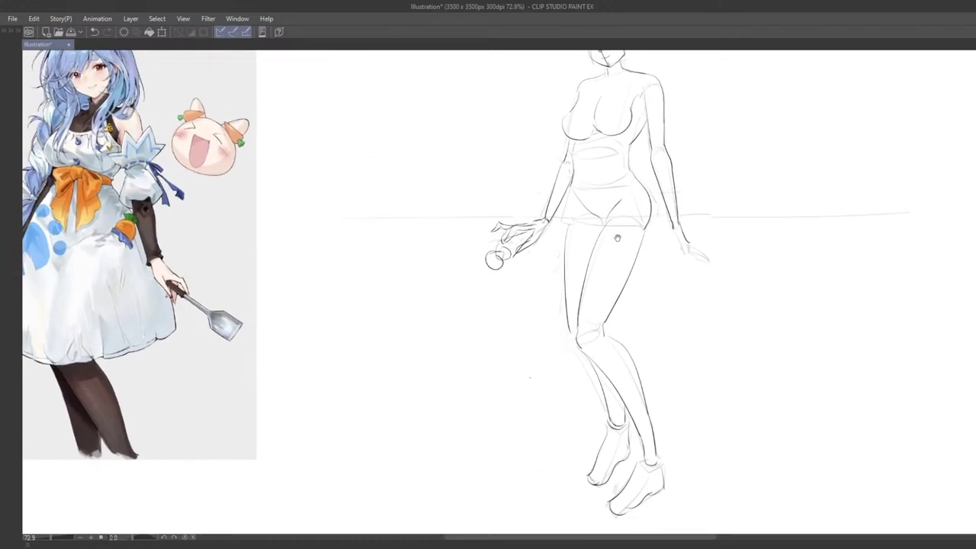
pyautogui.moveTo(616, 230); pyautogui.dragTo(679, 266)
pyautogui.hotkey('ctrl', 'z')
pyautogui.moveTo(674, 245); pyautogui.dragTo(684, 277)
pyautogui.hotkey('ctrl', 'z')
pyautogui.hotkey('ctrl', 'z')
pyautogui.hotkey('ctrl', 'z')
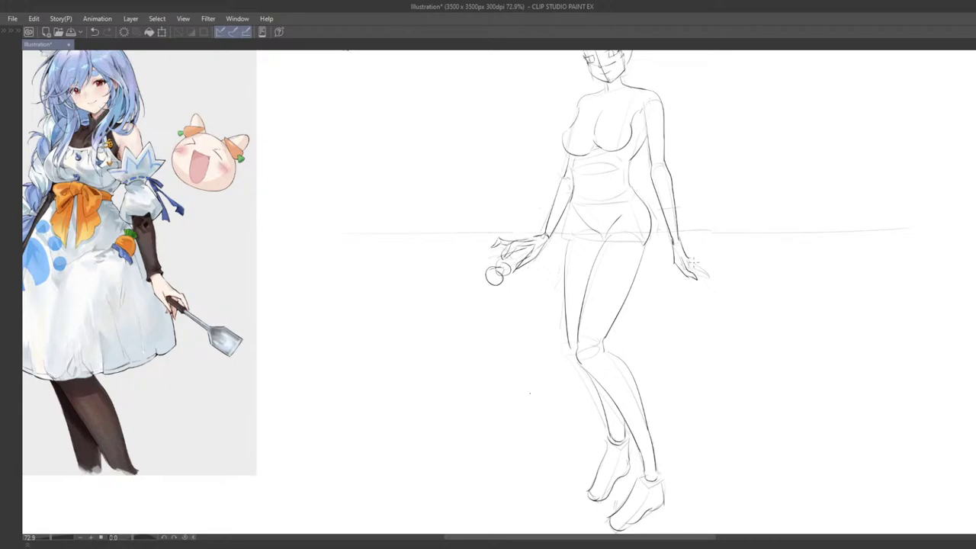
# - Rework the spatula-side hand with curled fingers in a gripping pose like the reference
pyautogui.hotkey('ctrl', 'z')
pyautogui.hotkey('ctrl', 'z')
pyautogui.moveTo(703, 279); pyautogui.dragTo(733, 315)
pyautogui.moveTo(755, 328); pyautogui.dragTo(727, 303)
pyautogui.hotkey('ctrl', 'z')
pyautogui.moveTo(669, 251)
pyautogui.mouseDown()
pyautogui.moveTo(728, 294)
pyautogui.moveTo(708, 281)
pyautogui.mouseUp()
pyautogui.hotkey('ctrl', 'z')
pyautogui.hotkey('ctrl', 'z')
# - Draw the spatula's thin shaft as a double line slanting down and outward from the gripping hand
pyautogui.moveTo(665, 241)
pyautogui.mouseDown()
pyautogui.moveTo(713, 301)
pyautogui.moveTo(715, 281)
pyautogui.mouseUp()
pyautogui.hotkey('ctrl', 'z')
pyautogui.hotkey('ctrl', 'z')
pyautogui.moveTo(659, 235); pyautogui.dragTo(705, 284)
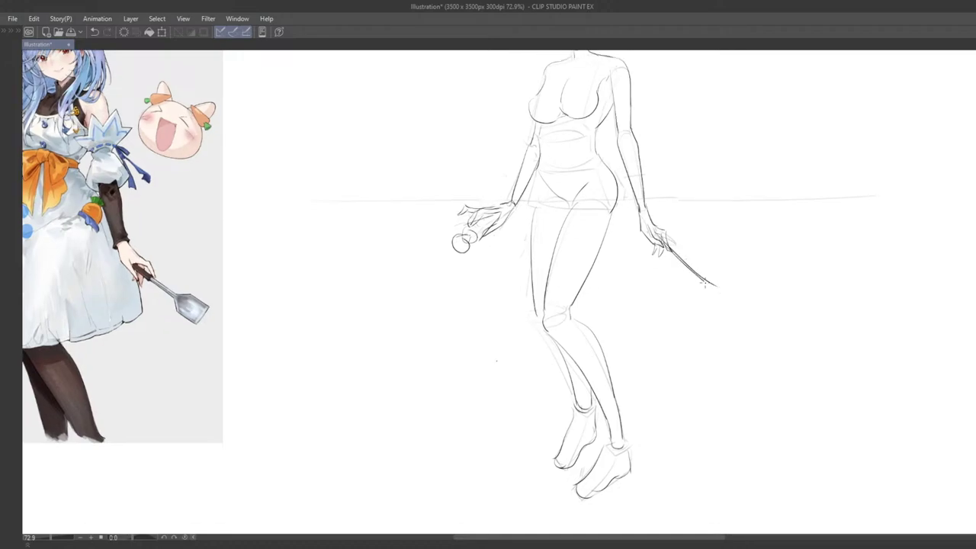
pyautogui.hotkey('ctrl', 'z')
pyautogui.moveTo(718, 285)
pyautogui.mouseDown()
pyautogui.moveTo(754, 305)
pyautogui.moveTo(732, 284)
pyautogui.moveTo(749, 303)
pyautogui.moveTo(730, 283)
pyautogui.moveTo(704, 280)
pyautogui.moveTo(721, 218)
pyautogui.moveTo(725, 270)
pyautogui.moveTo(741, 281)
pyautogui.moveTo(729, 303)
pyautogui.moveTo(716, 284)
pyautogui.moveTo(658, 278)
pyautogui.moveTo(638, 262)
pyautogui.moveTo(671, 285)
pyautogui.moveTo(661, 289)
pyautogui.mouseUp()
pyautogui.hotkey('ctrl', 'z')
# - Clean up the shaft's end and draw the spatula's angular blade outline there
pyautogui.press('e')
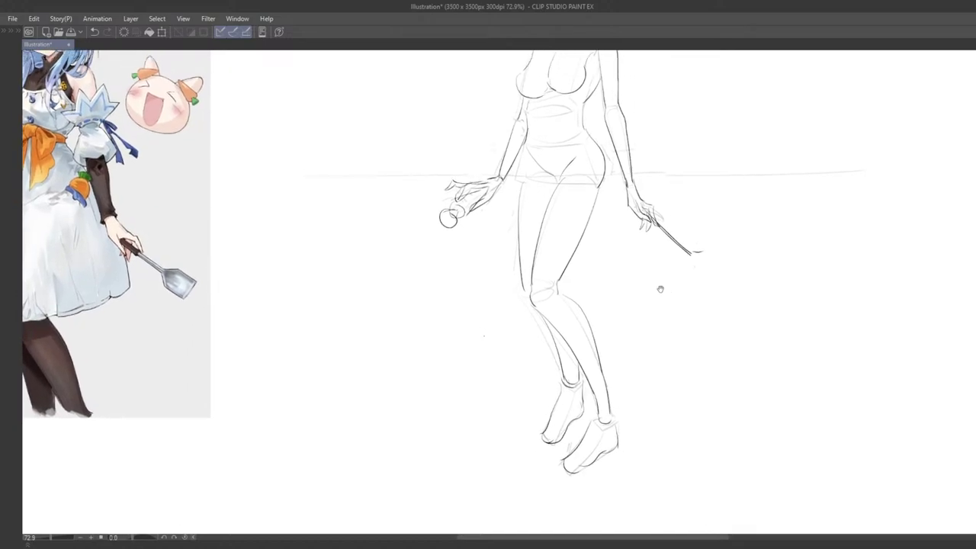
pyautogui.press('e')
pyautogui.moveTo(701, 252)
pyautogui.mouseDown()
pyautogui.moveTo(705, 278)
pyautogui.moveTo(685, 263)
pyautogui.moveTo(711, 273)
pyautogui.moveTo(702, 281)
pyautogui.moveTo(718, 268)
pyautogui.moveTo(700, 296)
pyautogui.moveTo(720, 333)
pyautogui.mouseUp()
pyautogui.press('p')
pyautogui.hotkey('ctrl', 'z')
pyautogui.hotkey('ctrl', 'z')
pyautogui.hotkey('ctrl', 'z')
pyautogui.hotkey('ctrl', 'z')
pyautogui.hotkey('ctrl', 'z')
pyautogui.hotkey('ctrl', 'z')
pyautogui.hotkey('ctrl', 'z')
# - Overlay the body sketch on the reference illustration to compare pose and proportions, and return it to its place
pyautogui.scroll(-5, 700, 295)
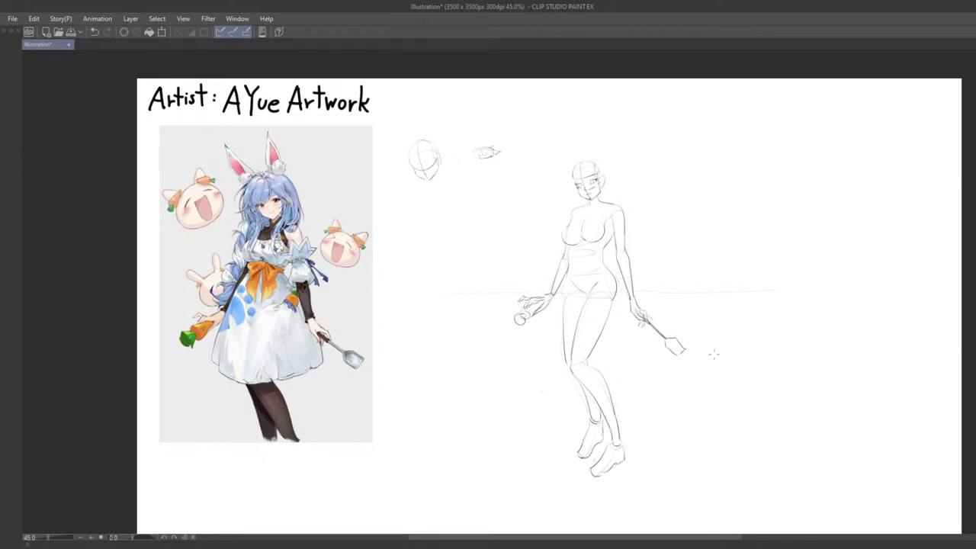
pyautogui.scroll(3, 512, 290)
pyautogui.scroll(-1, 548, 268)
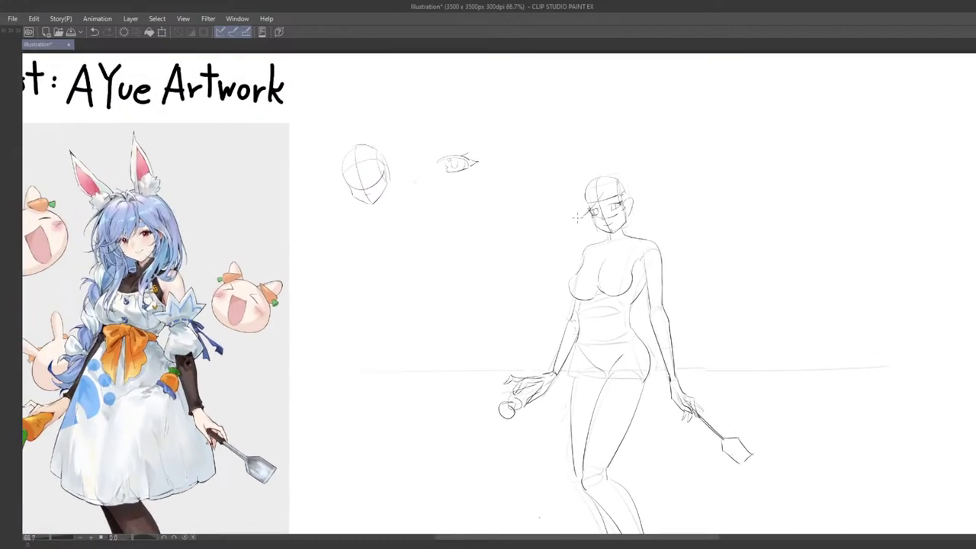
pyautogui.scroll(-2, 587, 199)
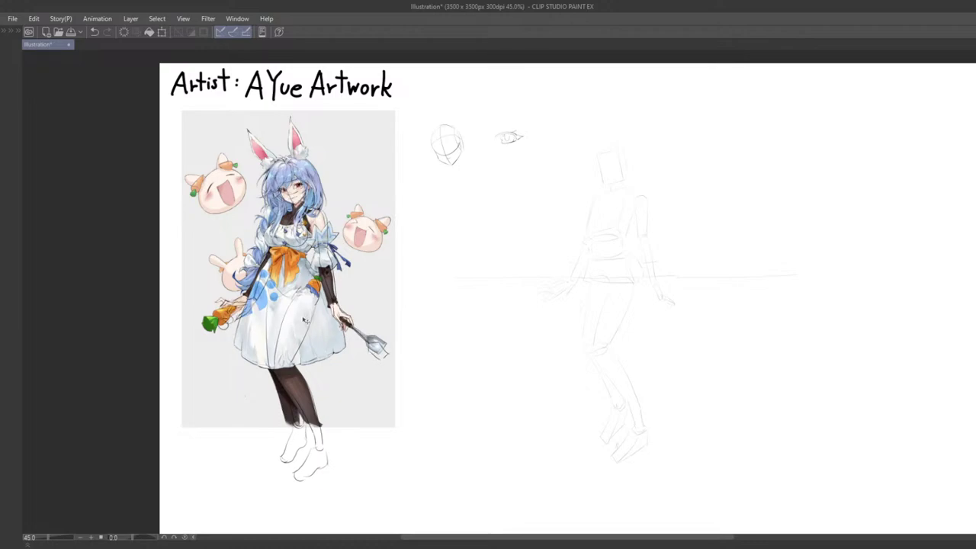
pyautogui.moveTo(306, 320); pyautogui.dragTo(342, 377)
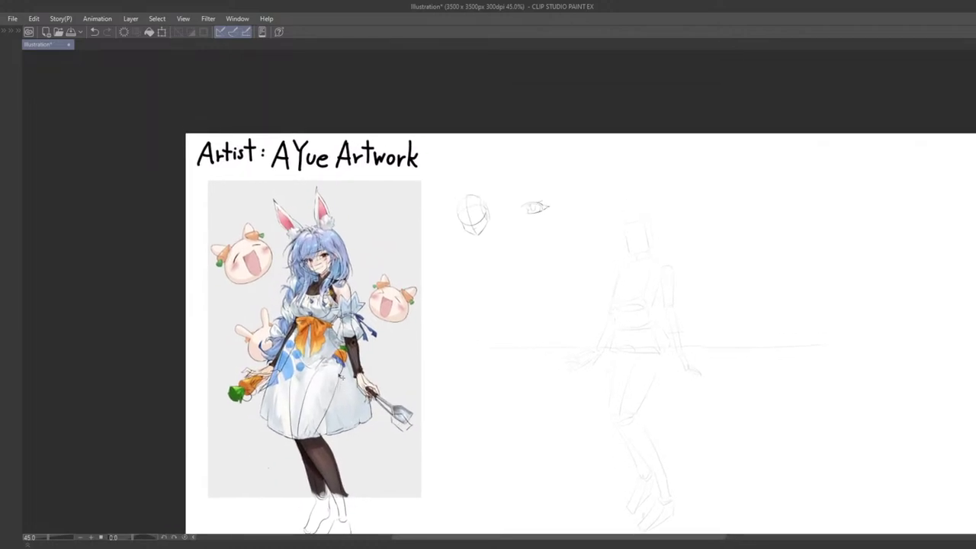
pyautogui.scroll(2, 341, 377)
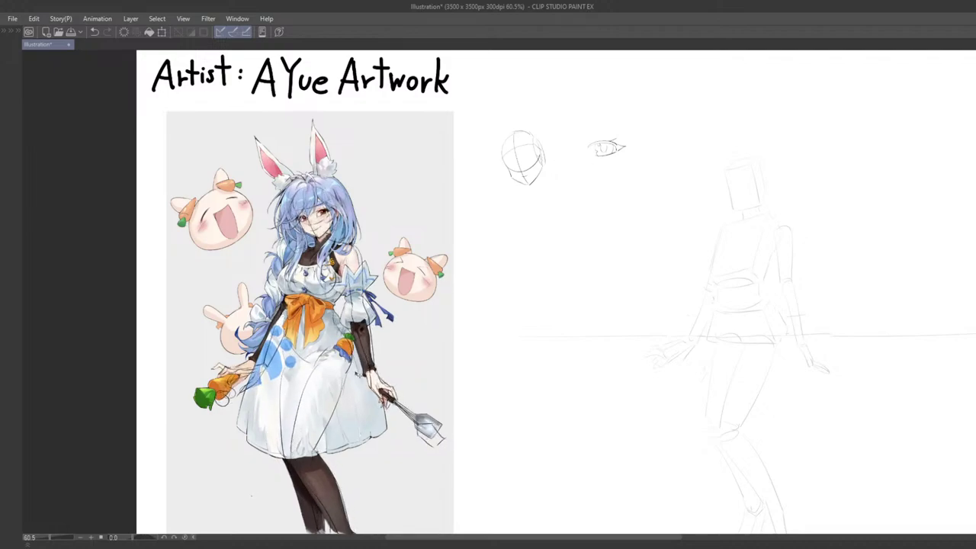
pyautogui.scroll(2, 358, 375)
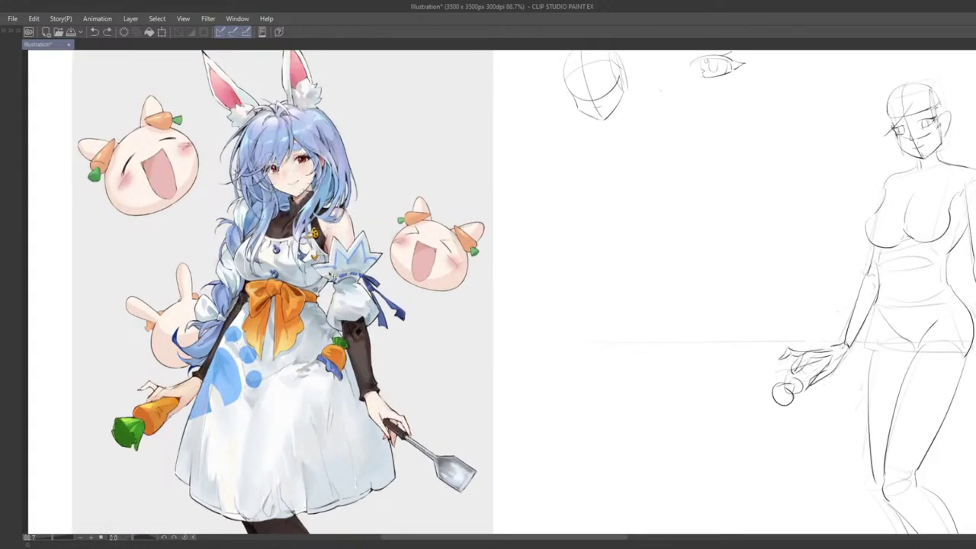
# - Clean up and redraw the bust contours and the center chest line on the figure's torso
pyautogui.moveTo(804, 361); pyautogui.dragTo(566, 315)
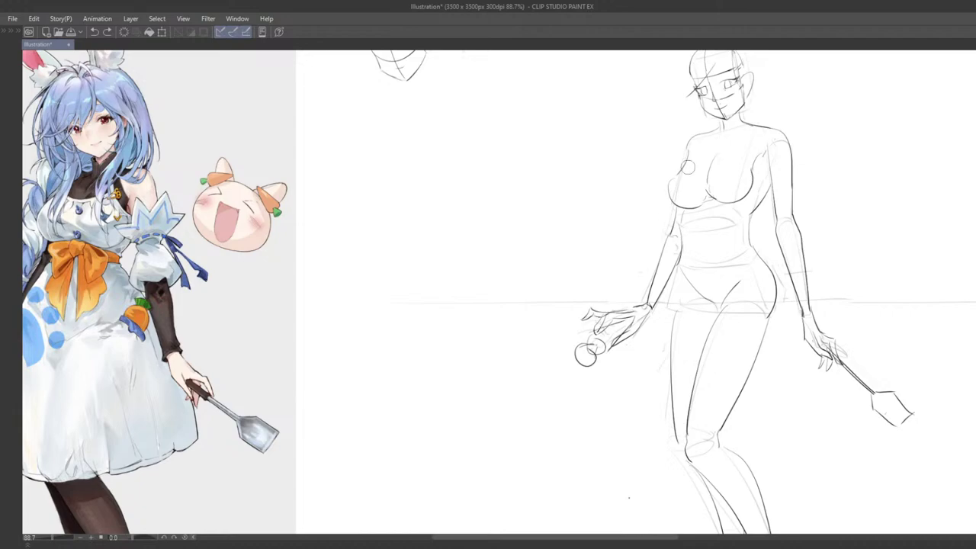
pyautogui.moveTo(688, 167)
pyautogui.mouseDown()
pyautogui.moveTo(680, 177)
pyautogui.moveTo(694, 162)
pyautogui.moveTo(685, 176)
pyautogui.mouseUp()
pyautogui.press('p')
pyautogui.hotkey('ctrl', 'z')
pyautogui.hotkey('ctrl', 'z')
pyautogui.hotkey('ctrl', 'z')
pyautogui.moveTo(735, 198)
pyautogui.mouseDown()
pyautogui.moveTo(724, 201)
pyautogui.moveTo(764, 174)
pyautogui.moveTo(756, 207)
pyautogui.moveTo(761, 197)
pyautogui.moveTo(730, 212)
pyautogui.moveTo(759, 206)
pyautogui.moveTo(722, 265)
pyautogui.mouseUp()
pyautogui.hotkey('ctrl', 'z')
pyautogui.hotkey('ctrl', 'z')
pyautogui.hotkey('ctrl', 'z')
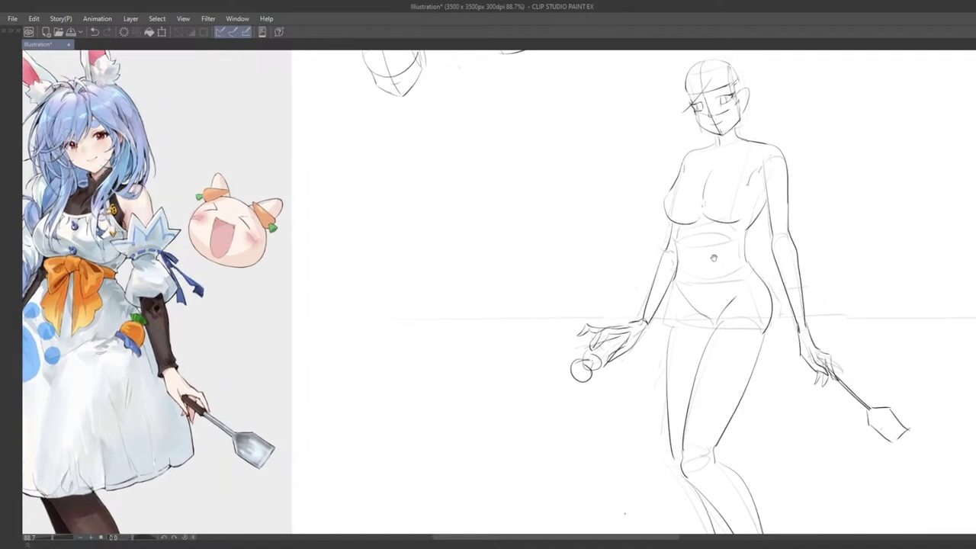
pyautogui.hotkey('ctrl', 'z')
pyautogui.moveTo(705, 216)
pyautogui.mouseDown()
pyautogui.moveTo(743, 221)
pyautogui.moveTo(720, 232)
pyautogui.moveTo(737, 224)
pyautogui.moveTo(710, 221)
pyautogui.moveTo(737, 224)
pyautogui.moveTo(719, 221)
pyautogui.moveTo(734, 225)
pyautogui.moveTo(745, 174)
pyautogui.moveTo(732, 197)
pyautogui.moveTo(736, 186)
pyautogui.mouseUp()
pyautogui.hotkey('ctrl', 'z')
pyautogui.hotkey('ctrl', 'z')
pyautogui.hotkey('ctrl', 'z')
pyautogui.hotkey('ctrl', 'z')
pyautogui.hotkey('ctrl', 'z')
pyautogui.hotkey('ctrl', 'z')
pyautogui.hotkey('ctrl', 'z')
pyautogui.hotkey('ctrl', 'z')
pyautogui.hotkey('ctrl', 'z')
pyautogui.press('e')
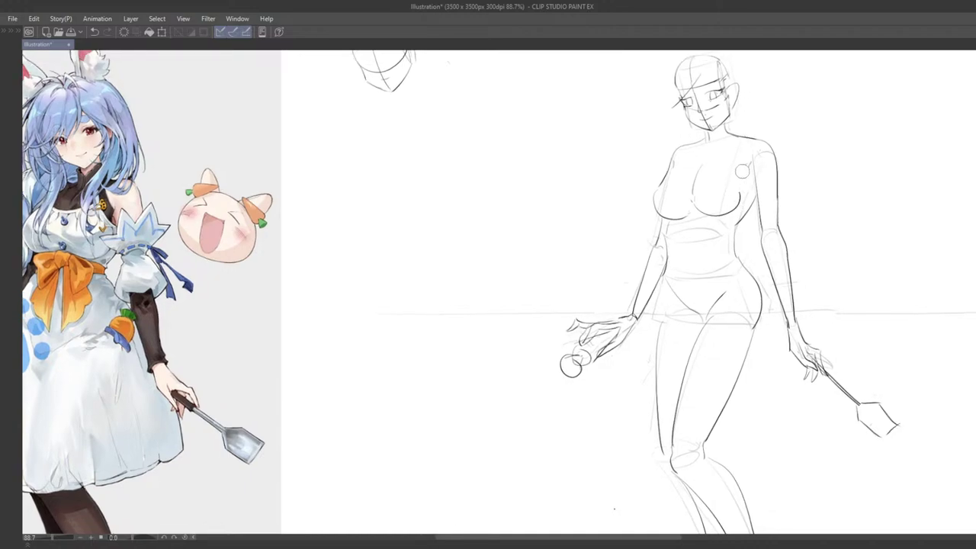
# - Draw the collarbone line and the front armpit crease at the spatula-side shoulder
pyautogui.hotkey('ctrl', 'z')
pyautogui.hotkey('ctrl', 'z')
pyautogui.moveTo(741, 176)
pyautogui.mouseDown()
pyautogui.moveTo(736, 209)
pyautogui.moveTo(753, 161)
pyautogui.mouseUp()
pyautogui.hotkey('ctrl', 'z')
pyautogui.hotkey('ctrl', 'z')
pyautogui.moveTo(708, 210); pyautogui.dragTo(772, 209)
pyautogui.hotkey('ctrl', 'z')
pyautogui.hotkey('ctrl', 'z')
pyautogui.hotkey('ctrl', 'z')
pyautogui.hotkey('ctrl', 'z')
pyautogui.hotkey('ctrl', 'z')
pyautogui.hotkey('ctrl', 'z')
pyautogui.hotkey('ctrl', 'z')
pyautogui.hotkey('ctrl', 'z')
pyautogui.moveTo(743, 153)
pyautogui.mouseDown()
pyautogui.moveTo(723, 166)
pyautogui.moveTo(737, 159)
pyautogui.mouseUp()
pyautogui.hotkey('ctrl', 'z')
pyautogui.hotkey('ctrl', 'z')
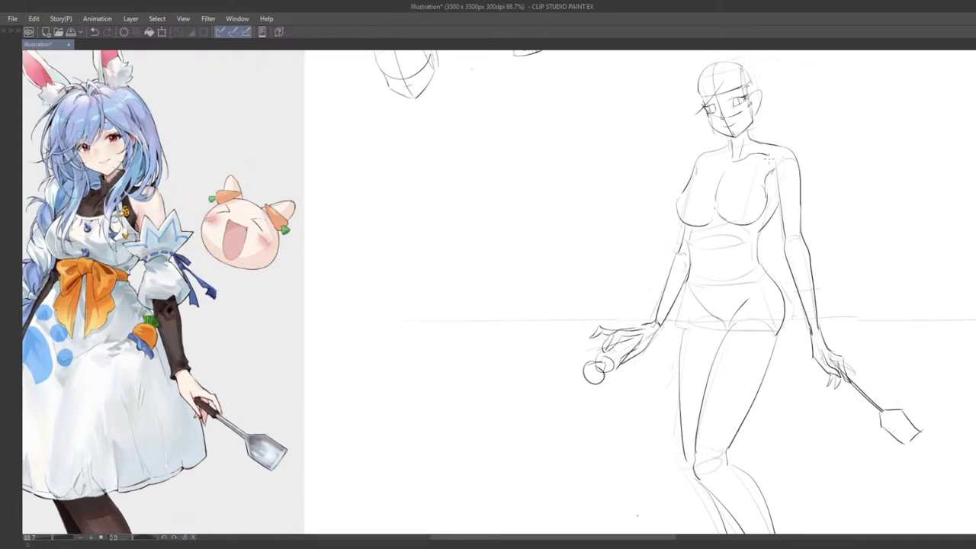
# - Overlay the sketch on the reference illustration to check head, arm and hand placement, and return it to its place
pyautogui.scroll(-4, 710, 174)
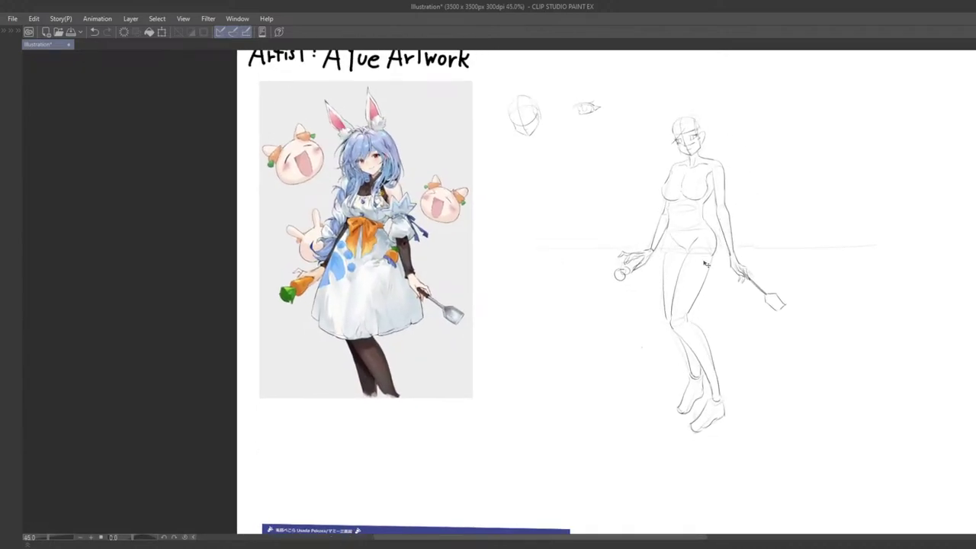
pyautogui.moveTo(707, 265)
pyautogui.mouseDown()
pyautogui.moveTo(478, 292)
pyautogui.moveTo(637, 329)
pyautogui.mouseUp()
pyautogui.moveTo(637, 329); pyautogui.dragTo(529, 329)
pyautogui.moveTo(529, 329); pyautogui.dragTo(527, 358)
pyautogui.scroll(2, 584, 341)
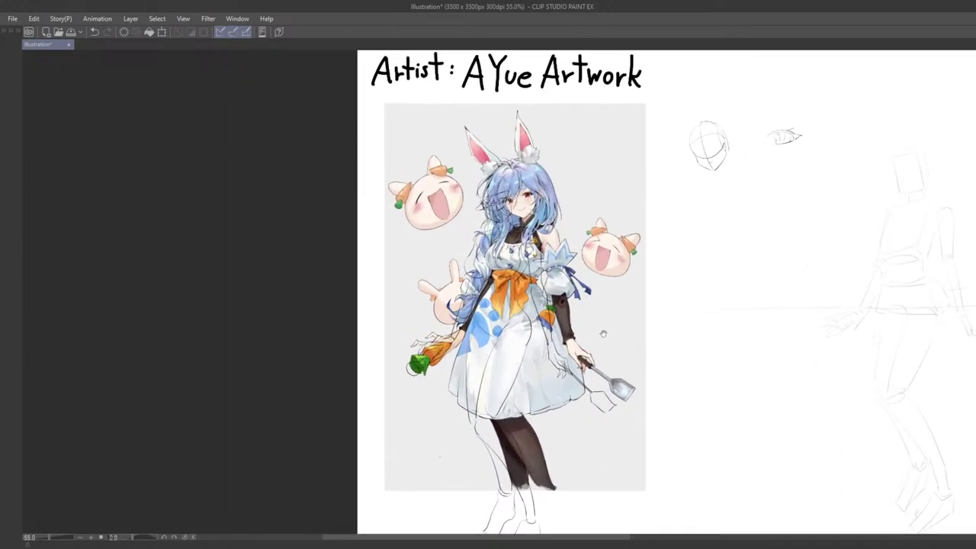
pyautogui.moveTo(603, 333)
pyautogui.mouseDown()
pyautogui.moveTo(614, 330)
pyautogui.moveTo(554, 351)
pyautogui.mouseUp()
pyautogui.moveTo(547, 361)
pyautogui.mouseDown()
pyautogui.moveTo(571, 356)
pyautogui.moveTo(576, 406)
pyautogui.mouseUp()
pyautogui.scroll(2, 588, 357)
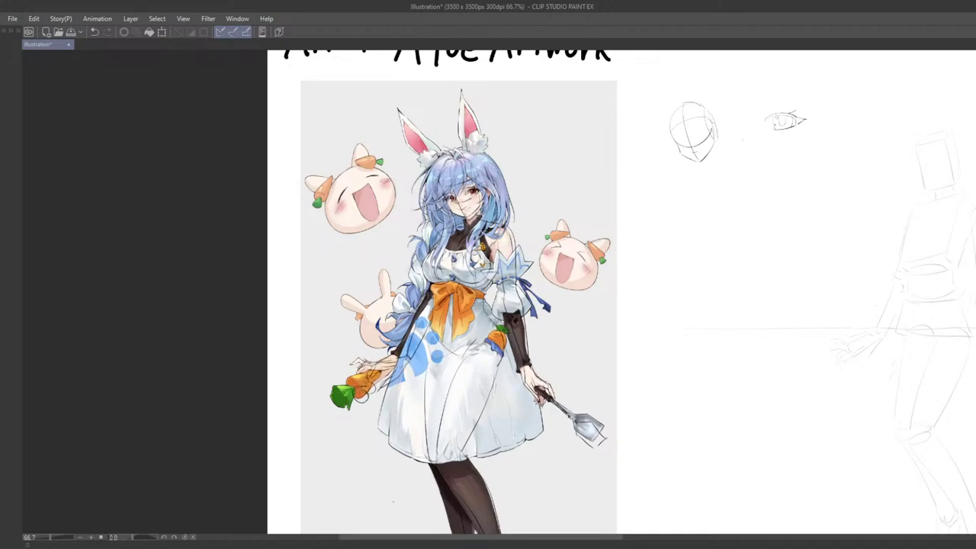
pyautogui.scroll(2, 531, 304)
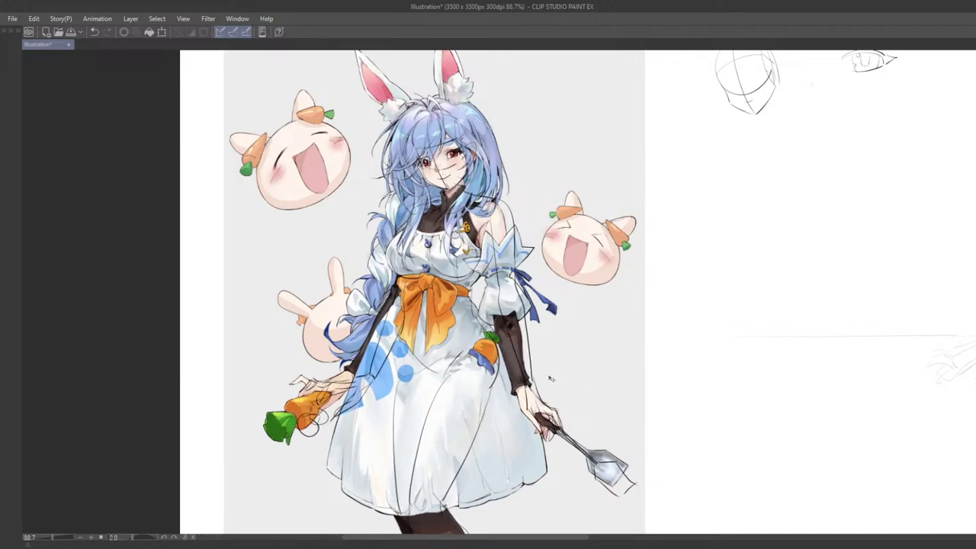
pyautogui.scroll(-1, 543, 387)
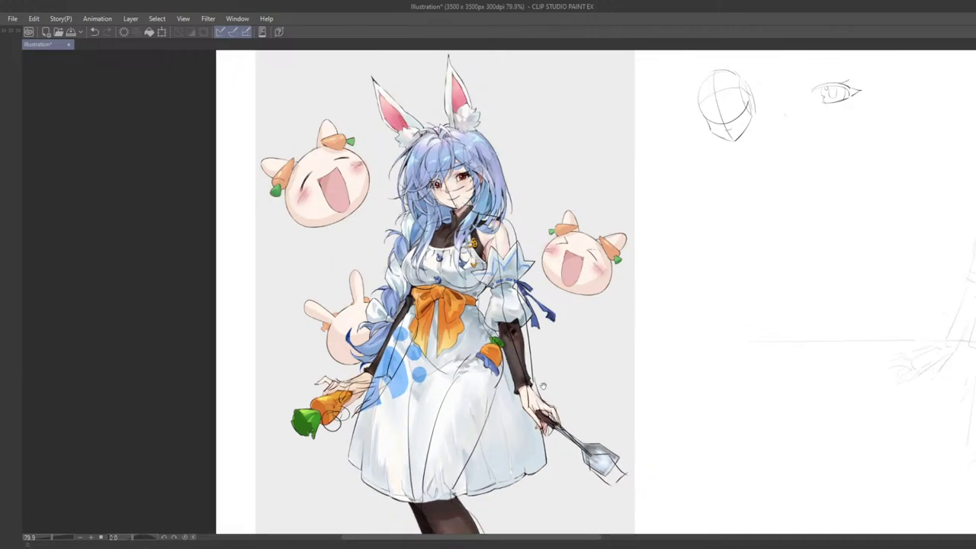
pyautogui.scroll(-1, 543, 387)
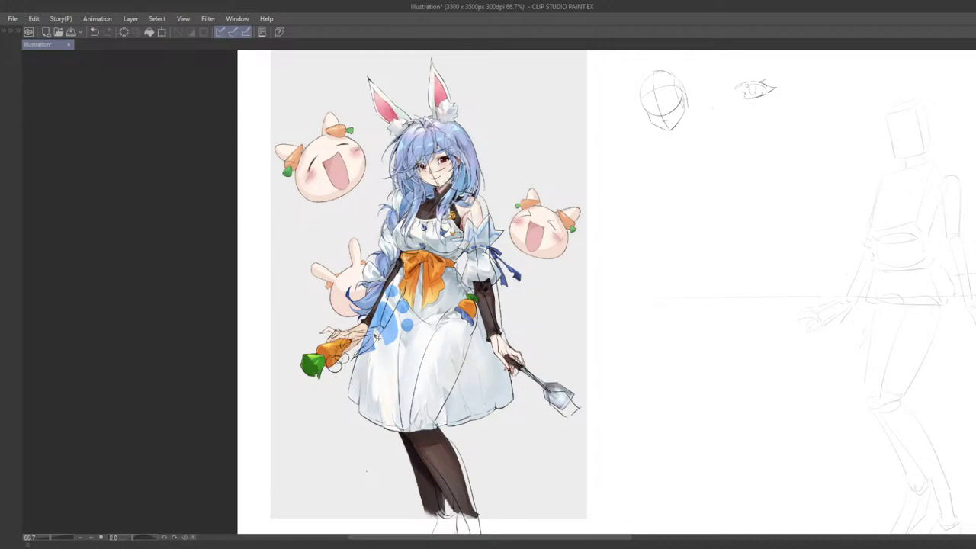
pyautogui.moveTo(448, 359); pyautogui.dragTo(331, 326)
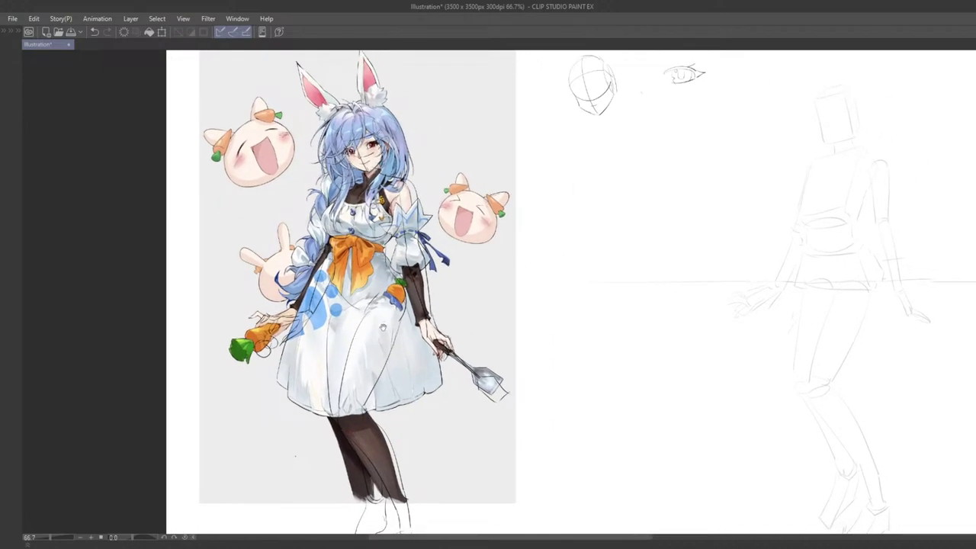
pyautogui.moveTo(431, 370); pyautogui.dragTo(479, 360)
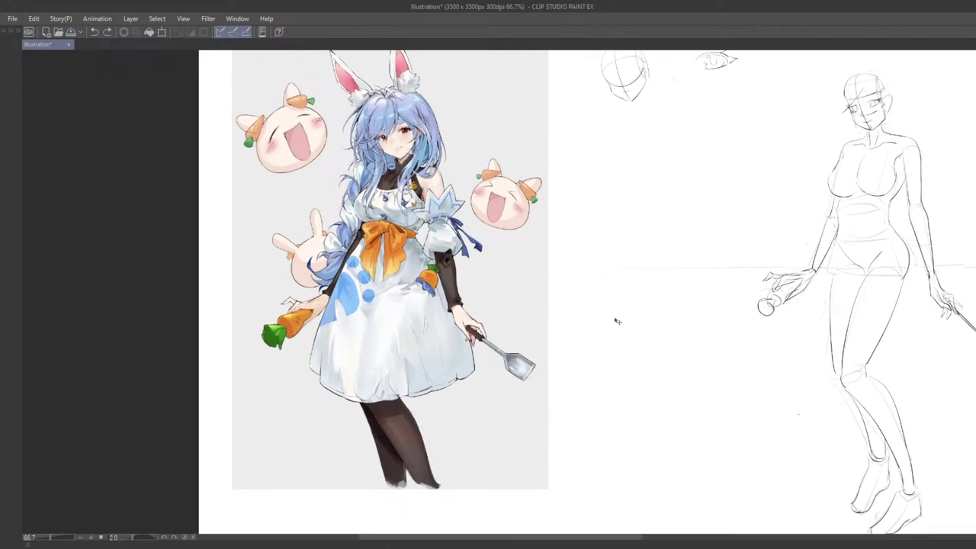
# - Select the carrot-side forearm and hand and transform them, rotating and shifting them slightly outward and up
pyautogui.moveTo(714, 307); pyautogui.dragTo(615, 295)
pyautogui.moveTo(674, 203)
pyautogui.mouseDown()
pyautogui.moveTo(653, 304)
pyautogui.moveTo(687, 264)
pyautogui.moveTo(701, 210)
pyautogui.moveTo(679, 199)
pyautogui.mouseUp()
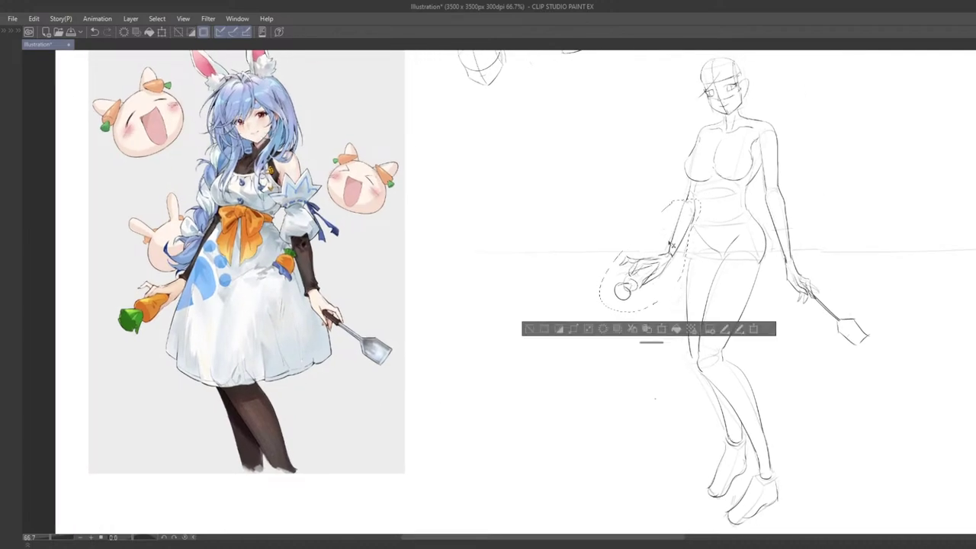
pyautogui.hotkey('ctrl', 't')
pyautogui.moveTo(756, 175); pyautogui.dragTo(765, 189)
pyautogui.moveTo(684, 241); pyautogui.dragTo(679, 235)
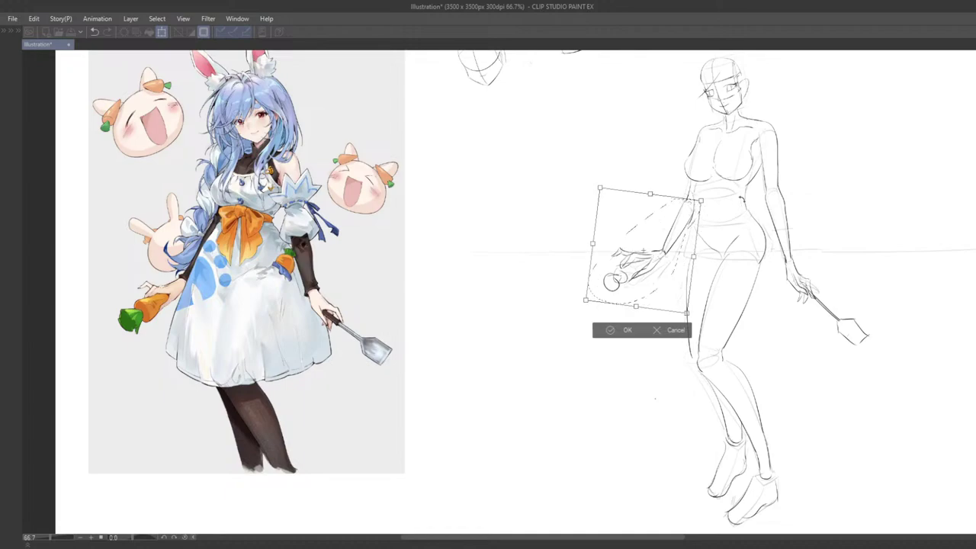
pyautogui.moveTo(742, 200); pyautogui.dragTo(744, 204)
pyautogui.moveTo(678, 247); pyautogui.dragTo(676, 245)
pyautogui.press('Return')
# - Reselect the carrot-side forearm and hand with a tighter outline and fine-tune their placement with a transform
pyautogui.moveTo(731, 228)
pyautogui.mouseDown()
pyautogui.moveTo(676, 235)
pyautogui.moveTo(677, 211)
pyautogui.moveTo(667, 204)
pyautogui.mouseUp()
pyautogui.hotkey('ctrl', 't')
pyautogui.press('Return')
pyautogui.moveTo(668, 248); pyautogui.dragTo(613, 240)
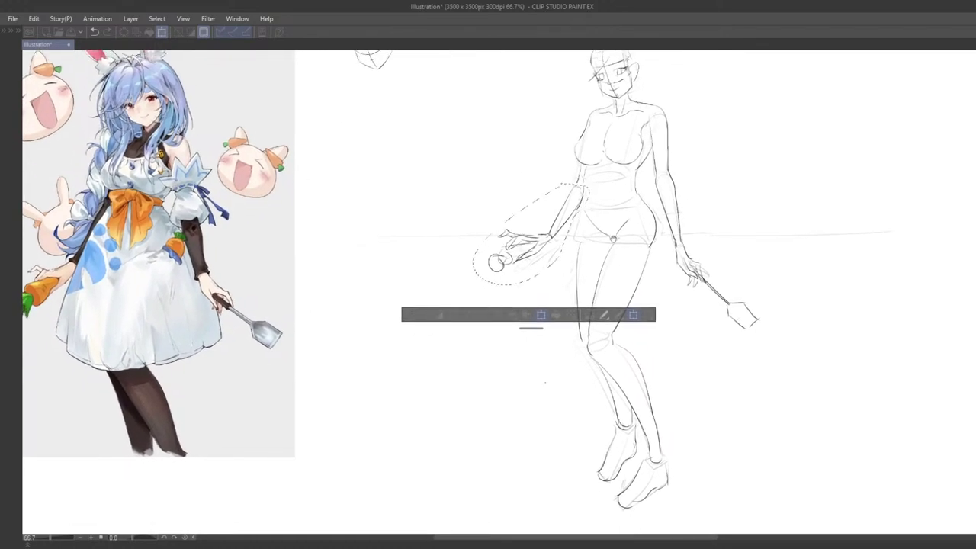
pyautogui.hotkey('ctrl', 't')
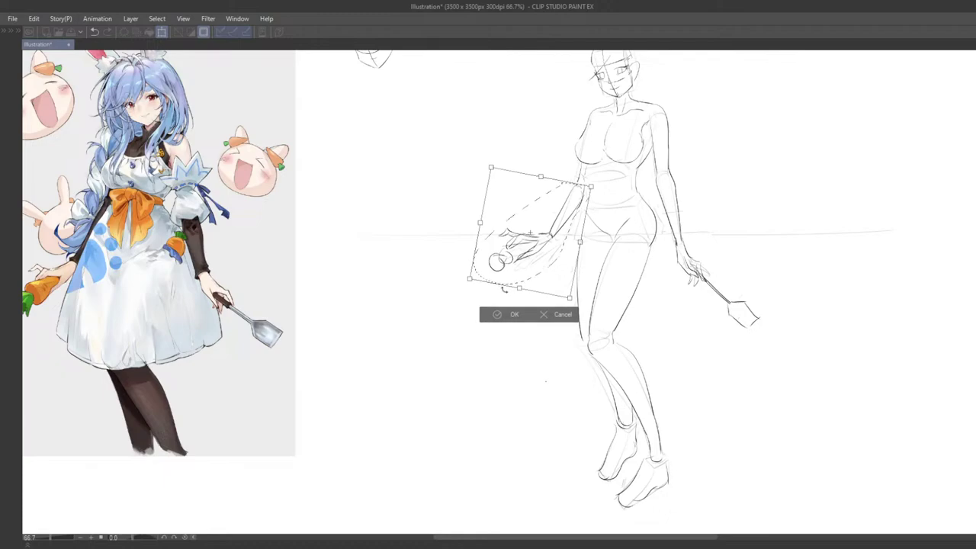
pyautogui.click(492, 313)
pyautogui.scroll(-2, 419, 315)
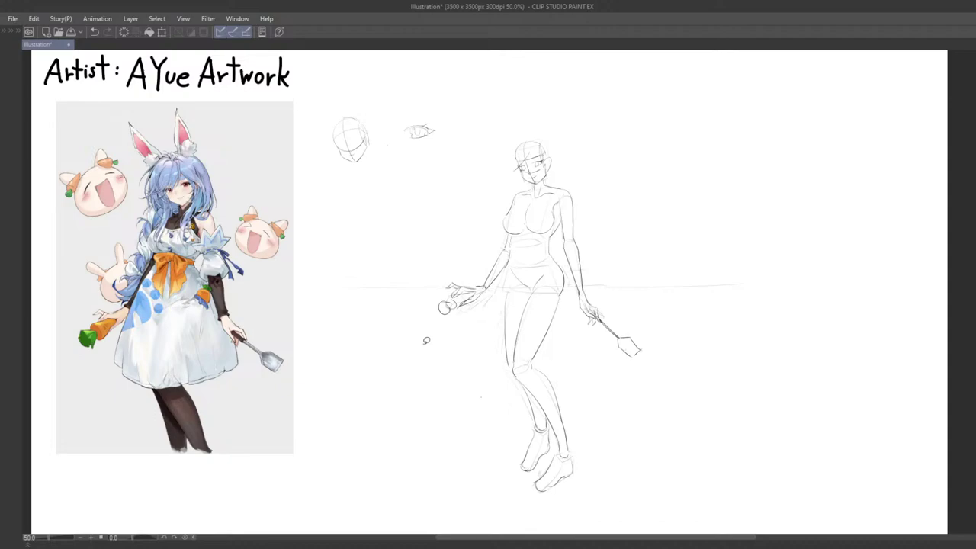
# - Draw the long hair's outer contour from the crown down past the face on the carrot side
pyautogui.scroll(3, 405, 204)
pyautogui.scroll(-2, 443, 277)
pyautogui.moveTo(405, 207); pyautogui.dragTo(530, 316)
pyautogui.moveTo(595, 200); pyautogui.dragTo(590, 215)
pyautogui.hotkey('ctrl', 'z')
pyautogui.moveTo(587, 189); pyautogui.dragTo(593, 238)
pyautogui.hotkey('ctrl', 'z')
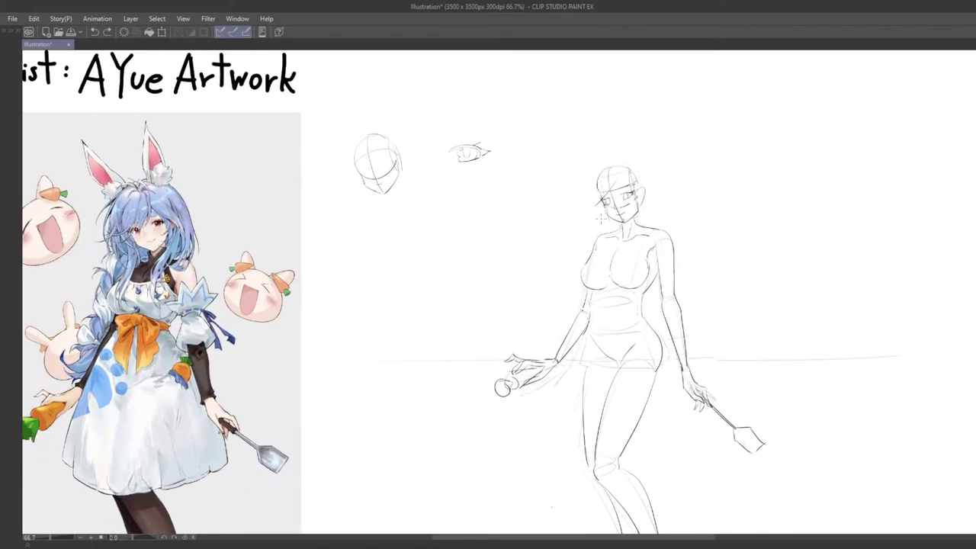
pyautogui.moveTo(589, 183); pyautogui.dragTo(594, 226)
pyautogui.hotkey('ctrl', 'z')
pyautogui.moveTo(587, 172); pyautogui.dragTo(582, 240)
pyautogui.hotkey('ctrl', 'z')
pyautogui.moveTo(589, 174); pyautogui.dragTo(585, 205)
pyautogui.hotkey('ctrl', 'z')
pyautogui.moveTo(599, 167)
pyautogui.mouseDown()
pyautogui.moveTo(577, 253)
pyautogui.moveTo(582, 238)
pyautogui.moveTo(588, 247)
pyautogui.moveTo(610, 227)
pyautogui.moveTo(586, 270)
pyautogui.mouseUp()
pyautogui.hotkey('ctrl', 'z')
pyautogui.hotkey('ctrl', 'z')
pyautogui.hotkey('ctrl', 'z')
pyautogui.hotkey('ctrl', 'z')
pyautogui.moveTo(582, 229)
pyautogui.mouseDown()
pyautogui.moveTo(584, 269)
pyautogui.moveTo(593, 256)
pyautogui.moveTo(578, 287)
pyautogui.mouseUp()
pyautogui.hotkey('ctrl', 'z')
pyautogui.hotkey('ctrl', 'z')
pyautogui.hotkey('ctrl', 'z')
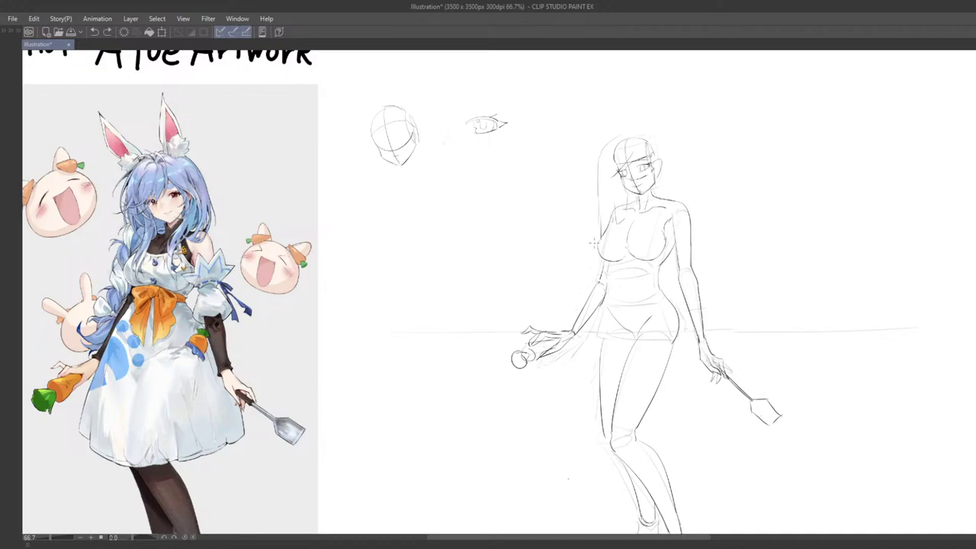
# - Extend a loose outline down the outer side of the carrot-side arm toward the wrist
pyautogui.moveTo(596, 244)
pyautogui.mouseDown()
pyautogui.moveTo(571, 301)
pyautogui.moveTo(581, 309)
pyautogui.mouseUp()
pyautogui.hotkey('ctrl', 'z')
pyautogui.moveTo(605, 273); pyautogui.dragTo(593, 324)
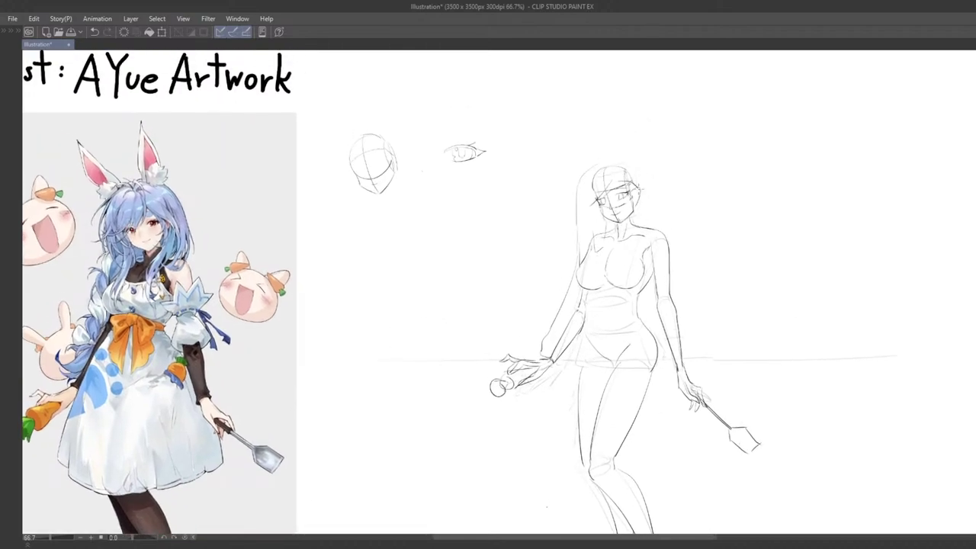
pyautogui.hotkey('ctrl', 'z')
# - Draw the hair's contour from the crown over the spatula side of the head and down past the shoulder
pyautogui.moveTo(629, 180); pyautogui.dragTo(632, 266)
pyautogui.hotkey('ctrl', 'z')
pyautogui.moveTo(632, 266); pyautogui.dragTo(640, 251)
pyautogui.moveTo(608, 162); pyautogui.dragTo(655, 195)
pyautogui.hotkey('ctrl', 'z')
pyautogui.moveTo(612, 162); pyautogui.dragTo(657, 207)
pyautogui.hotkey('ctrl', 'z')
pyautogui.moveTo(616, 161)
pyautogui.mouseDown()
pyautogui.moveTo(643, 168)
pyautogui.moveTo(654, 196)
pyautogui.mouseUp()
pyautogui.moveTo(654, 198); pyautogui.dragTo(649, 244)
pyautogui.moveTo(639, 175)
pyautogui.mouseDown()
pyautogui.moveTo(637, 230)
pyautogui.moveTo(651, 292)
pyautogui.mouseUp()
pyautogui.hotkey('ctrl', 'z')
pyautogui.moveTo(652, 278); pyautogui.dragTo(661, 270)
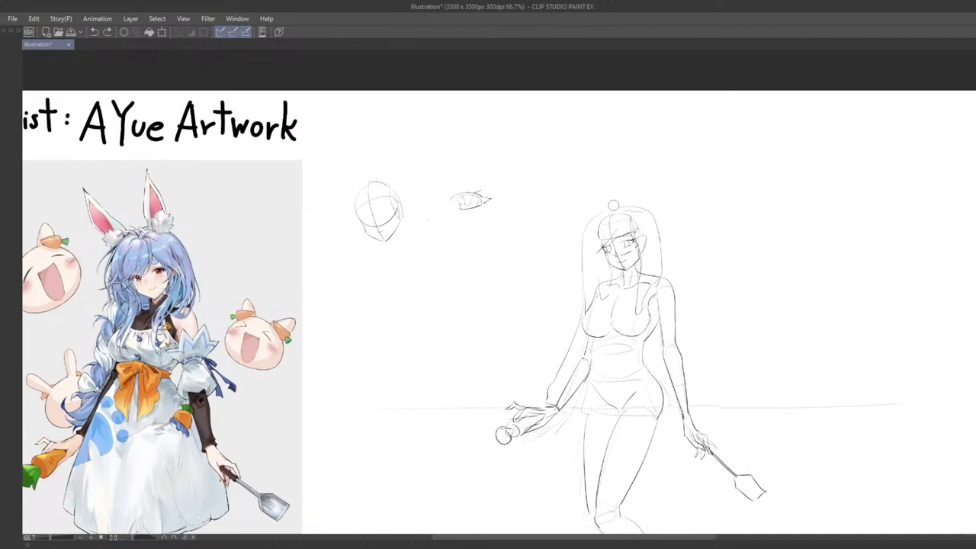
# - Draw the tall, pointed outline of the upright rabbit ear on top of the head
pyautogui.hotkey('ctrl', 'z')
pyautogui.moveTo(627, 205)
pyautogui.mouseDown()
pyautogui.moveTo(587, 228)
pyautogui.moveTo(663, 180)
pyautogui.moveTo(650, 151)
pyautogui.moveTo(649, 246)
pyautogui.moveTo(648, 183)
pyautogui.moveTo(660, 220)
pyautogui.moveTo(651, 183)
pyautogui.mouseUp()
pyautogui.hotkey('ctrl', 'z')
pyautogui.hotkey('ctrl', 'z')
pyautogui.hotkey('ctrl', 'z')
pyautogui.hotkey('ctrl', 'z')
pyautogui.hotkey('ctrl', 'z')
pyautogui.hotkey('ctrl', 'z')
pyautogui.hotkey('ctrl', 'z')
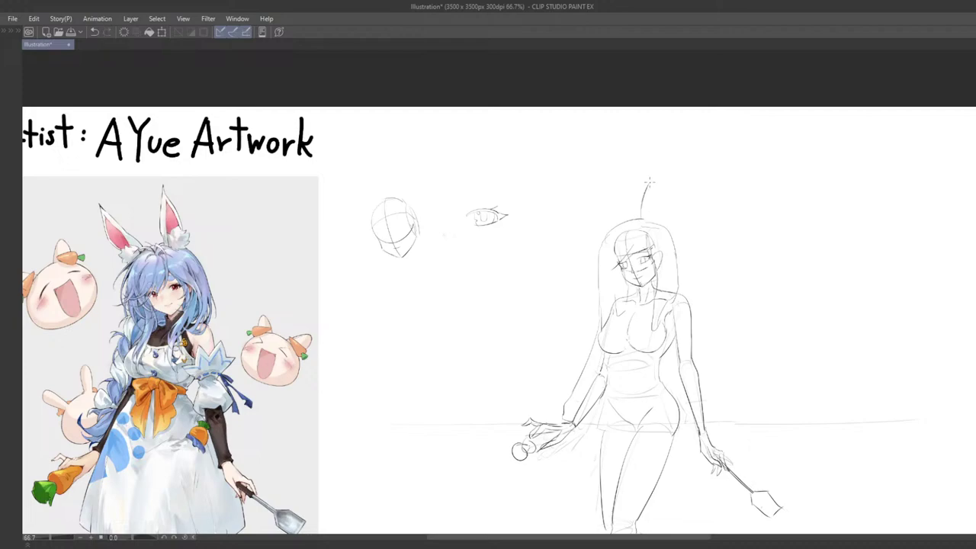
pyautogui.hotkey('ctrl', 'z')
pyautogui.hotkey('ctrl', 'z')
pyautogui.moveTo(637, 219)
pyautogui.mouseDown()
pyautogui.moveTo(647, 175)
pyautogui.moveTo(659, 218)
pyautogui.mouseUp()
pyautogui.hotkey('ctrl', 'z')
pyautogui.hotkey('ctrl', 'z')
pyautogui.hotkey('ctrl', 'z')
pyautogui.moveTo(650, 181); pyautogui.dragTo(658, 226)
pyautogui.hotkey('ctrl', 'z')
pyautogui.moveTo(670, 260)
pyautogui.mouseDown()
pyautogui.moveTo(653, 255)
pyautogui.moveTo(662, 247)
pyautogui.mouseUp()
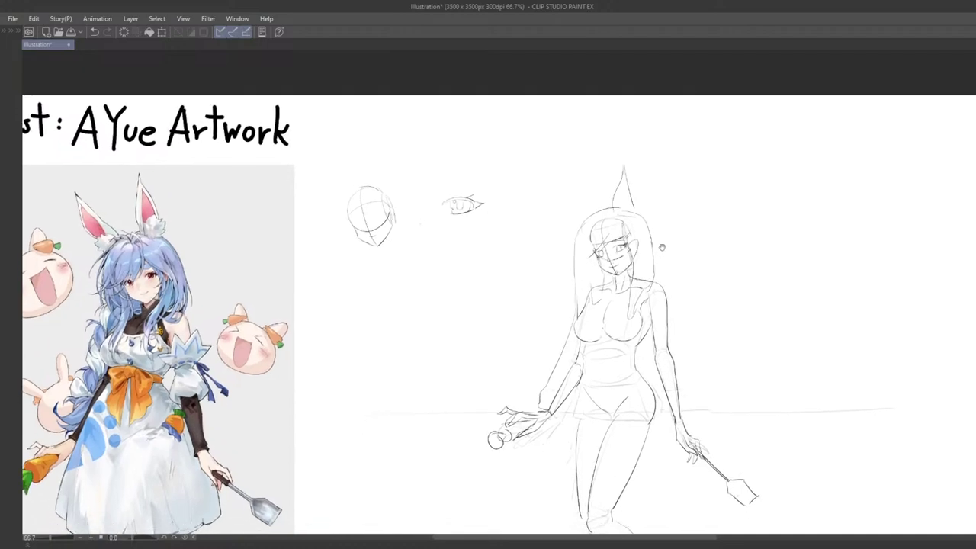
# - Erase and redraw the upright ear's side edge, and add the inner-ear line
pyautogui.moveTo(632, 179); pyautogui.dragTo(636, 182)
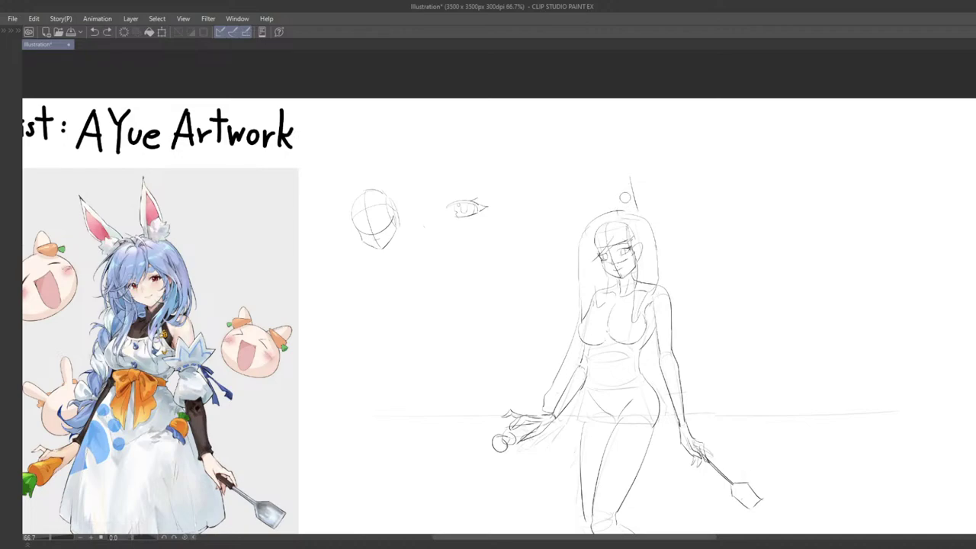
pyautogui.moveTo(633, 183)
pyautogui.mouseDown()
pyautogui.moveTo(636, 207)
pyautogui.moveTo(621, 218)
pyautogui.mouseUp()
pyautogui.press('p')
pyautogui.hotkey('ctrl', 'z')
pyautogui.moveTo(628, 177)
pyautogui.mouseDown()
pyautogui.moveTo(635, 219)
pyautogui.moveTo(627, 202)
pyautogui.mouseUp()
pyautogui.hotkey('ctrl', 'z')
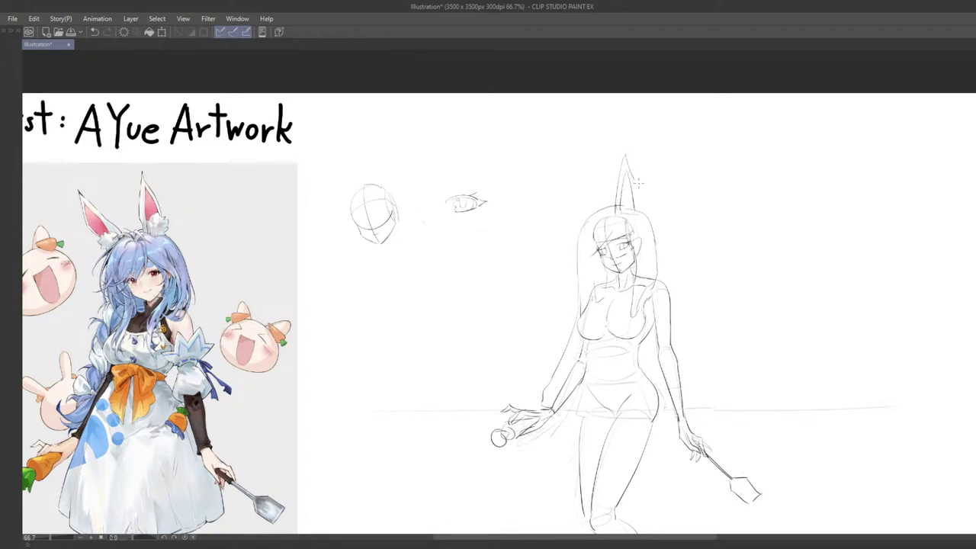
pyautogui.hotkey('ctrl', 'z')
pyautogui.moveTo(626, 157)
pyautogui.mouseDown()
pyautogui.moveTo(640, 214)
pyautogui.moveTo(653, 195)
pyautogui.mouseUp()
pyautogui.hotkey('ctrl', 'z')
pyautogui.hotkey('ctrl', 'z')
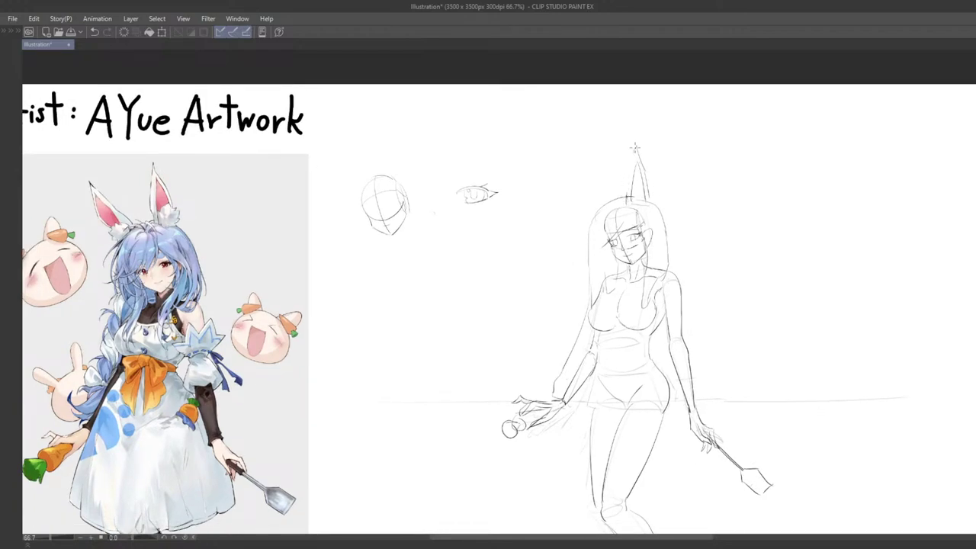
# - Draw the upper edge of the second rabbit ear, slanting outward from the crown on the carrot side
pyautogui.moveTo(633, 206)
pyautogui.mouseDown()
pyautogui.moveTo(572, 169)
pyautogui.moveTo(577, 182)
pyautogui.moveTo(560, 158)
pyautogui.mouseUp()
pyautogui.hotkey('ctrl', 'z')
pyautogui.moveTo(591, 190)
pyautogui.mouseDown()
pyautogui.moveTo(614, 193)
pyautogui.moveTo(596, 187)
pyautogui.moveTo(596, 175)
pyautogui.moveTo(566, 152)
pyautogui.mouseUp()
pyautogui.hotkey('ctrl', 'z')
pyautogui.hotkey('ctrl', 'z')
pyautogui.hotkey('ctrl', 'z')
pyautogui.moveTo(599, 184); pyautogui.dragTo(560, 145)
pyautogui.hotkey('ctrl', 'z')
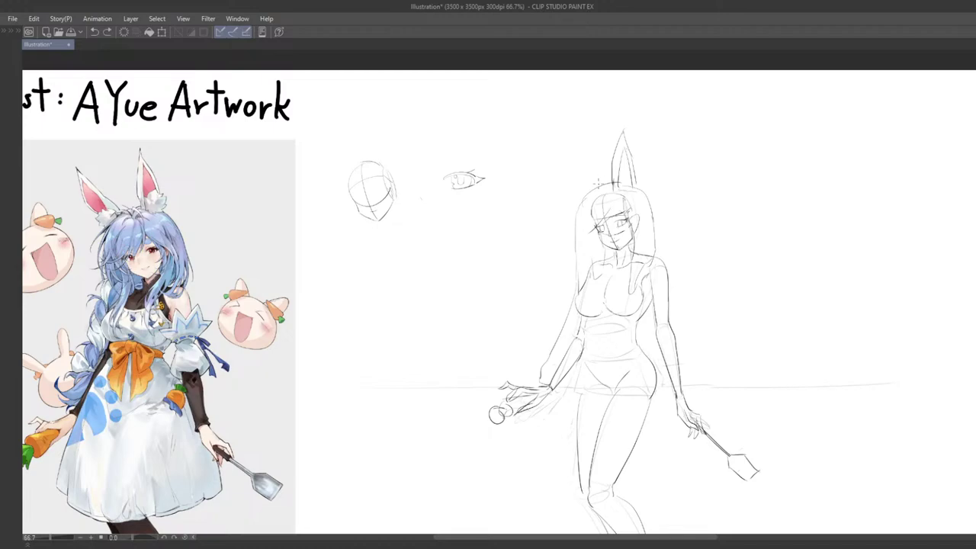
pyautogui.moveTo(599, 185); pyautogui.dragTo(559, 142)
pyautogui.hotkey('ctrl', 'z')
# - Draw the outer edge of the slanted ear from its tip down to the hair contour
pyautogui.moveTo(553, 151); pyautogui.dragTo(577, 205)
pyautogui.moveTo(577, 206); pyautogui.dragTo(579, 204)
pyautogui.hotkey('ctrl', 'z')
pyautogui.hotkey('ctrl', 'z')
pyautogui.moveTo(558, 146); pyautogui.dragTo(580, 209)
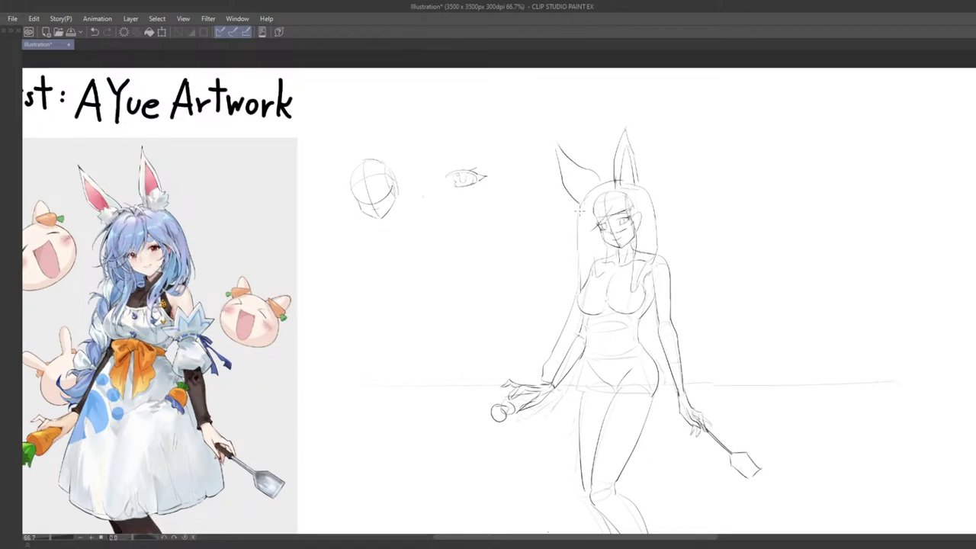
pyautogui.hotkey('ctrl', 'z')
pyautogui.moveTo(554, 143); pyautogui.dragTo(580, 199)
pyautogui.hotkey('ctrl', 'z')
pyautogui.moveTo(555, 143); pyautogui.dragTo(579, 194)
pyautogui.moveTo(606, 239); pyautogui.dragTo(603, 237)
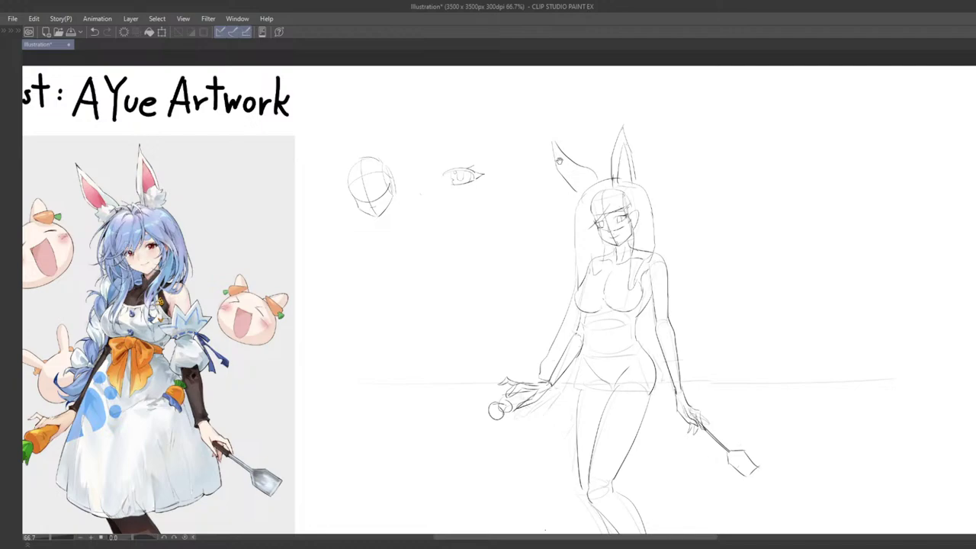
# - Redraw the outer edge of the slanted rabbit ear from its tip down to the hair contour
pyautogui.moveTo(574, 204)
pyautogui.mouseDown()
pyautogui.moveTo(569, 224)
pyautogui.moveTo(552, 231)
pyautogui.moveTo(559, 239)
pyautogui.moveTo(573, 218)
pyautogui.moveTo(558, 214)
pyautogui.mouseUp()
pyautogui.hotkey('ctrl', 'z')
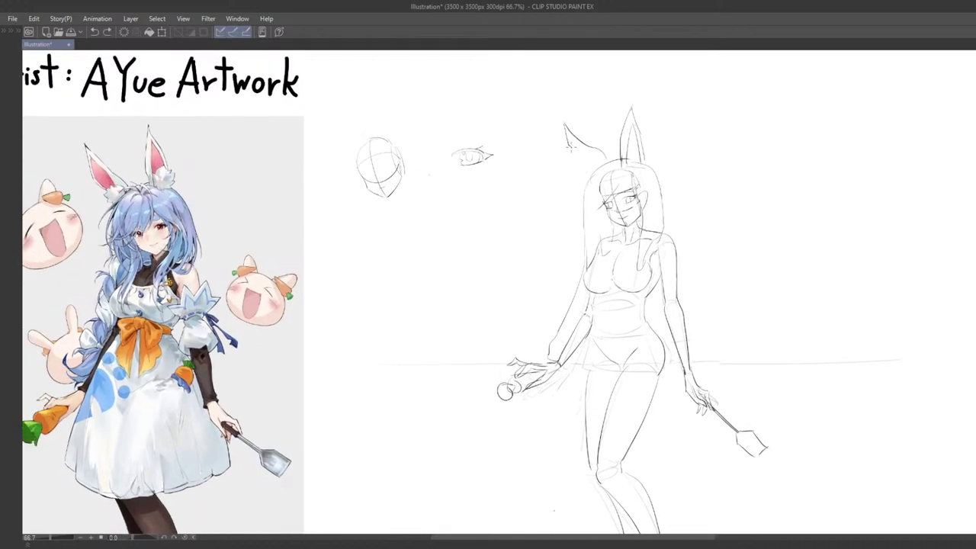
pyautogui.moveTo(565, 125)
pyautogui.mouseDown()
pyautogui.moveTo(593, 174)
pyautogui.moveTo(588, 167)
pyautogui.moveTo(587, 183)
pyautogui.mouseUp()
pyautogui.hotkey('ctrl', 'z')
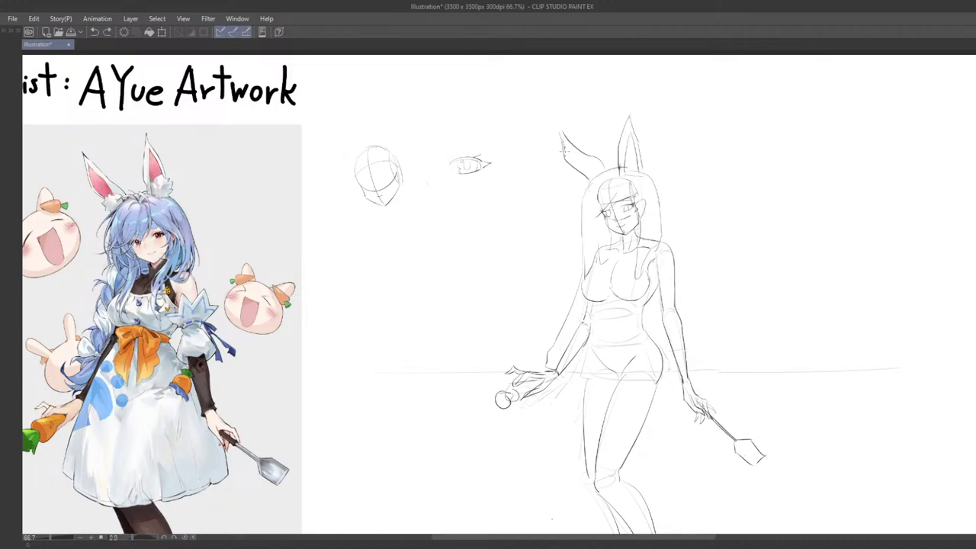
# - Draw the inner-ear line inside the slanted ear, running from near its tip toward the base
pyautogui.moveTo(565, 149); pyautogui.dragTo(593, 176)
pyautogui.moveTo(566, 140); pyautogui.dragTo(590, 180)
pyautogui.hotkey('ctrl', 'z')
pyautogui.moveTo(566, 141); pyautogui.dragTo(599, 177)
pyautogui.scroll(-2, 608, 160)
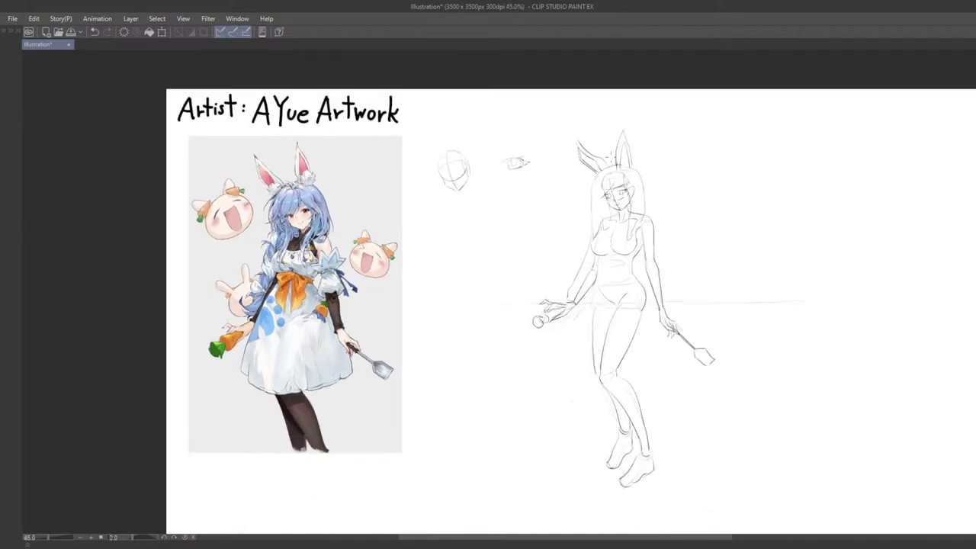
# - Sketch small rounded fur tufts at the bases of the two rabbit ears
pyautogui.moveTo(651, 186); pyautogui.dragTo(646, 209)
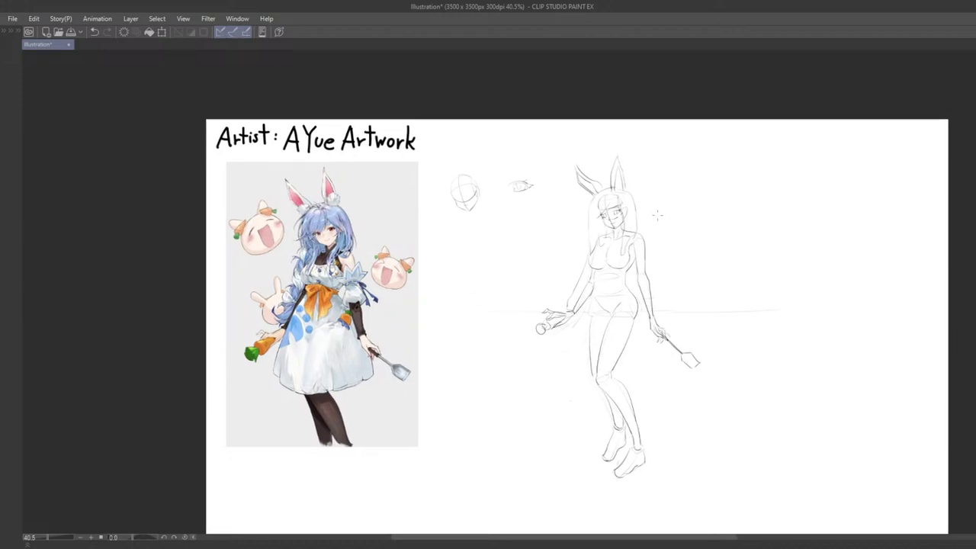
pyautogui.scroll(2, 646, 209)
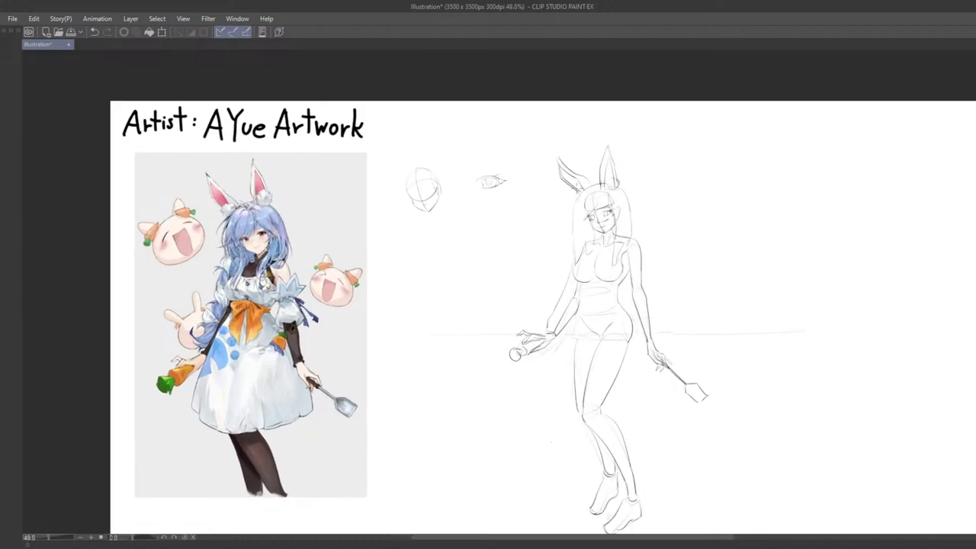
pyautogui.hotkey('ctrl', 'z')
pyautogui.moveTo(574, 189); pyautogui.dragTo(580, 196)
pyautogui.hotkey('ctrl', 'z')
# - Lay the sketch over the reference illustration to compare the proportions, and return it to its place
pyautogui.scroll(-2, 580, 184)
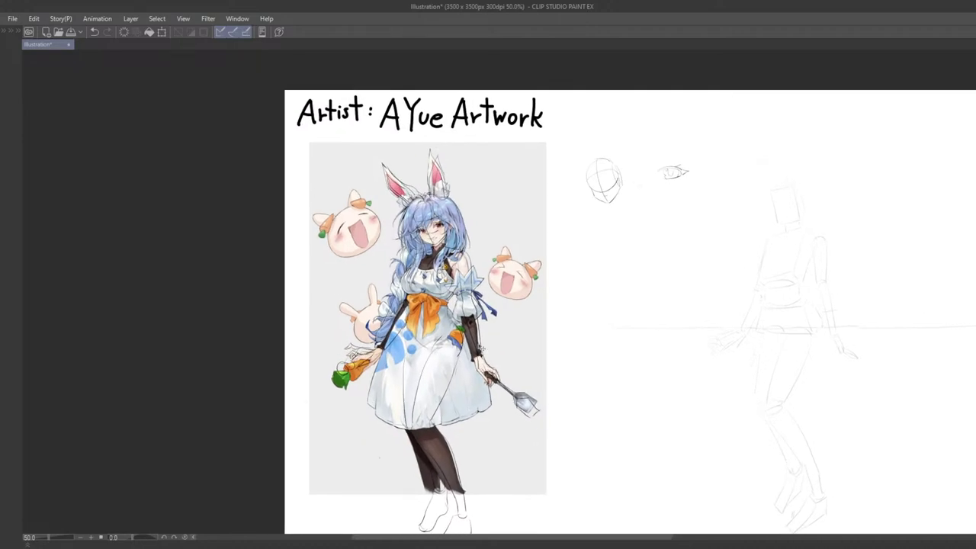
pyautogui.scroll(4, 480, 349)
pyautogui.moveTo(505, 309); pyautogui.dragTo(501, 373)
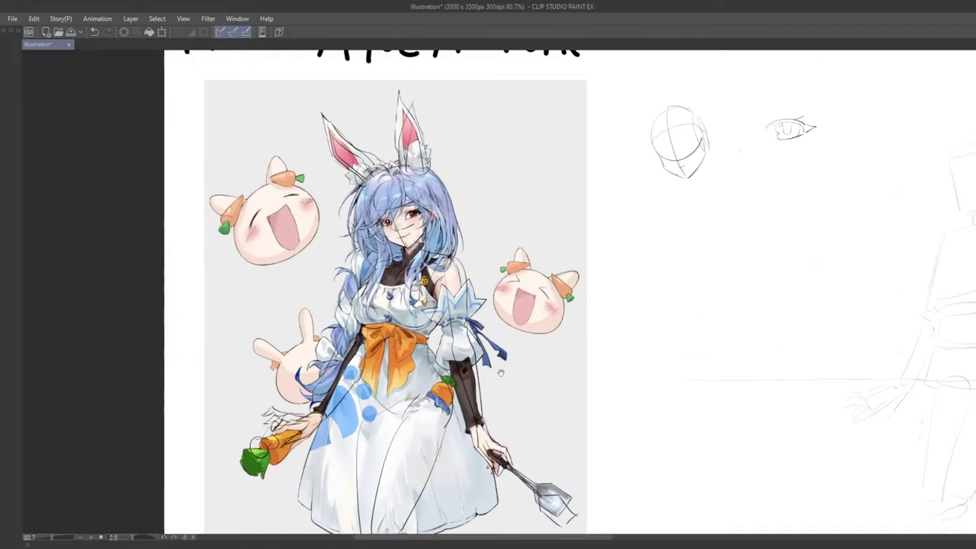
pyautogui.scroll(-3, 501, 372)
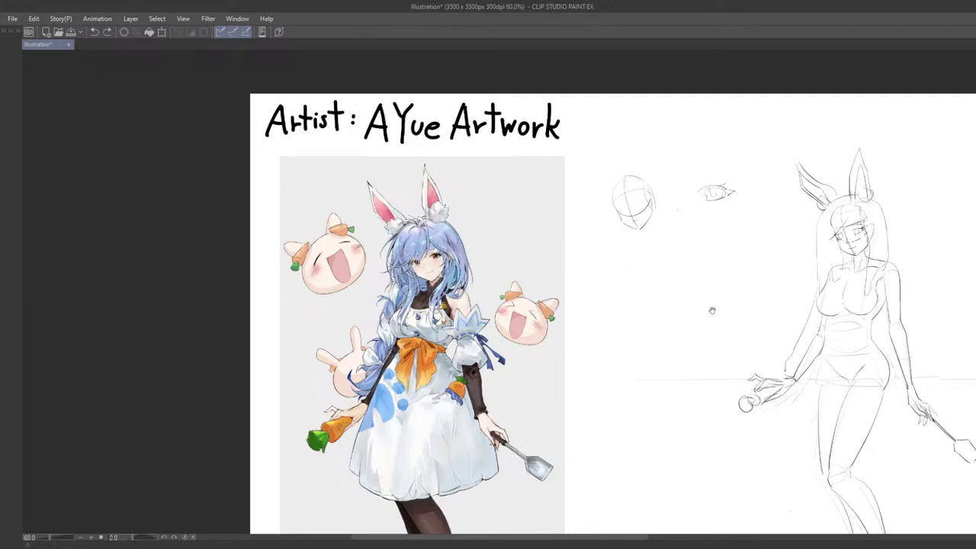
pyautogui.moveTo(712, 310)
pyautogui.mouseDown()
pyautogui.moveTo(418, 342)
pyautogui.moveTo(383, 359)
pyautogui.mouseUp()
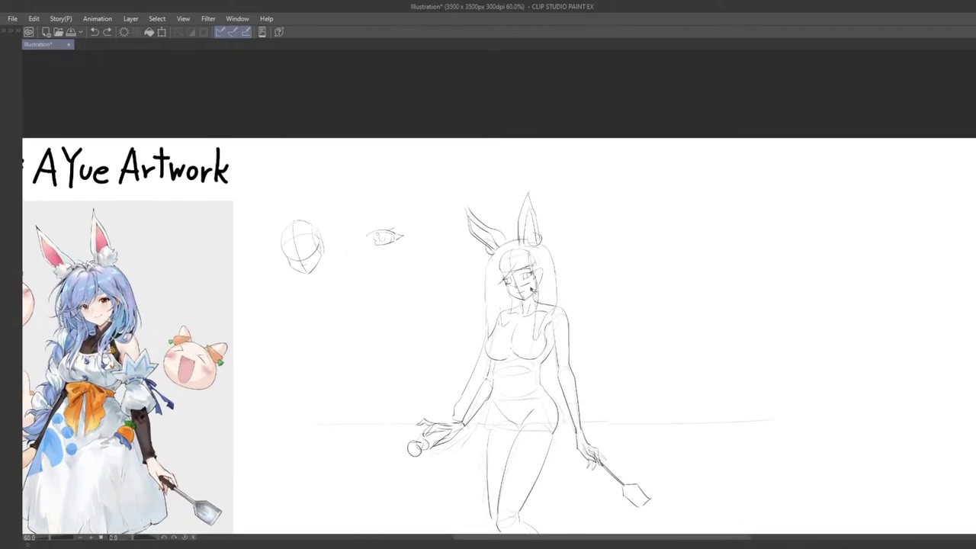
# - Lasso the upright ear, rotate it slightly counterclockwise and reposition it on the head, and clear the selection
pyautogui.moveTo(582, 329)
pyautogui.mouseDown()
pyautogui.moveTo(517, 308)
pyautogui.moveTo(554, 336)
pyautogui.mouseUp()
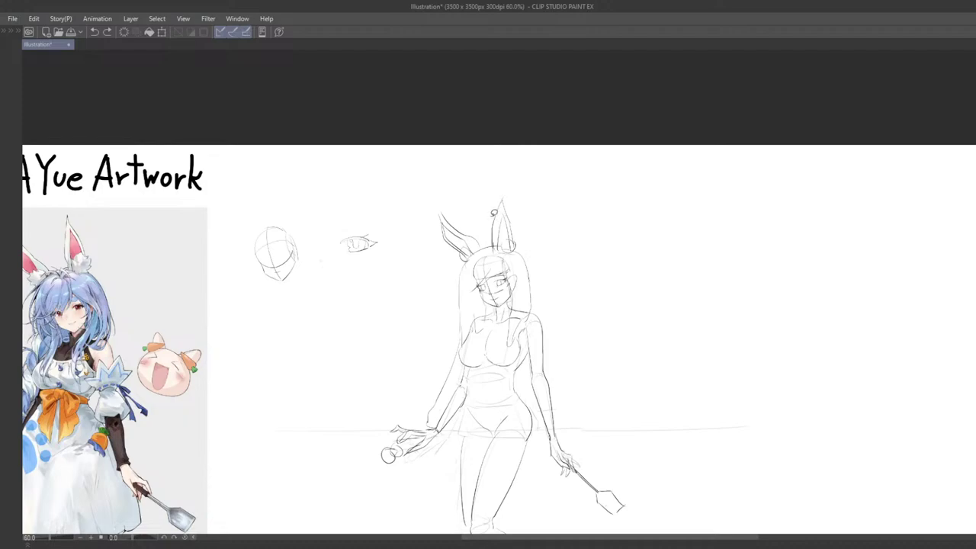
pyautogui.moveTo(495, 212)
pyautogui.mouseDown()
pyautogui.moveTo(492, 254)
pyautogui.moveTo(511, 186)
pyautogui.moveTo(495, 213)
pyautogui.mouseUp()
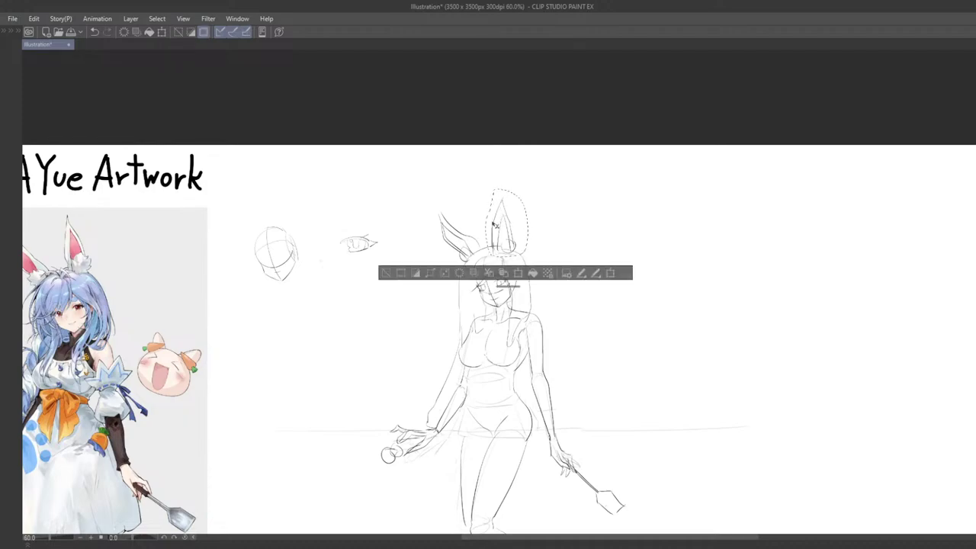
pyautogui.hotkey('ctrl', 't')
pyautogui.moveTo(583, 177); pyautogui.dragTo(574, 162)
pyautogui.moveTo(509, 232); pyautogui.dragTo(529, 251)
pyautogui.moveTo(522, 186); pyautogui.dragTo(554, 194)
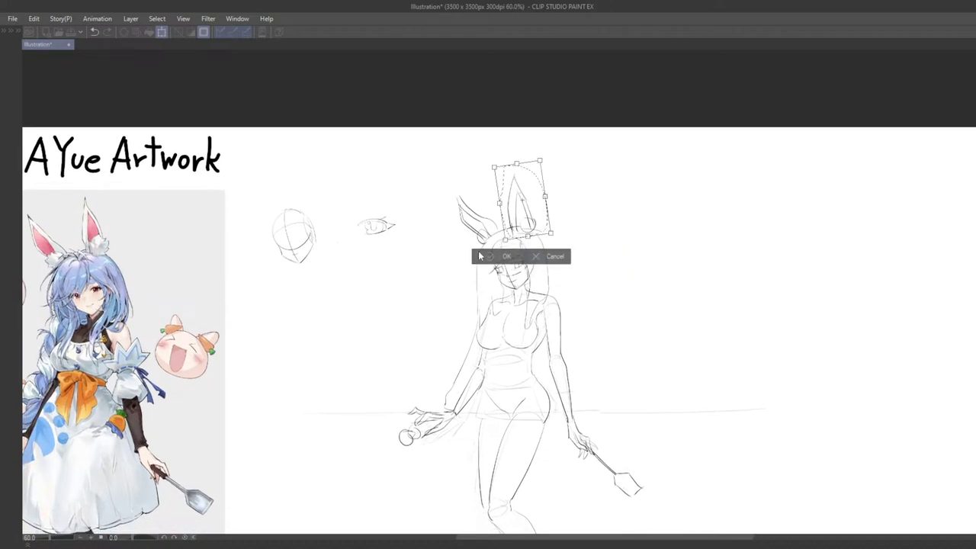
pyautogui.click(492, 255)
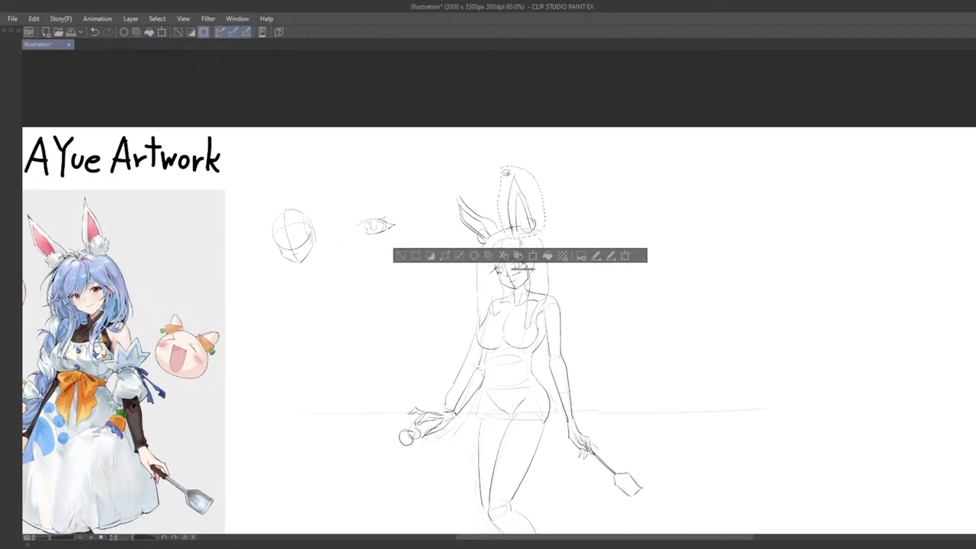
pyautogui.moveTo(526, 217); pyautogui.dragTo(525, 217)
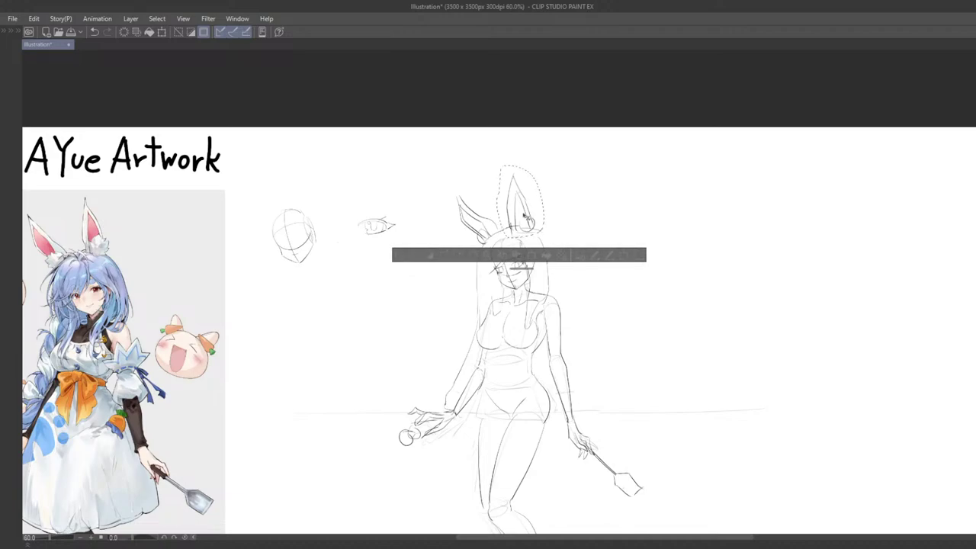
pyautogui.hotkey('ctrl', 'd')
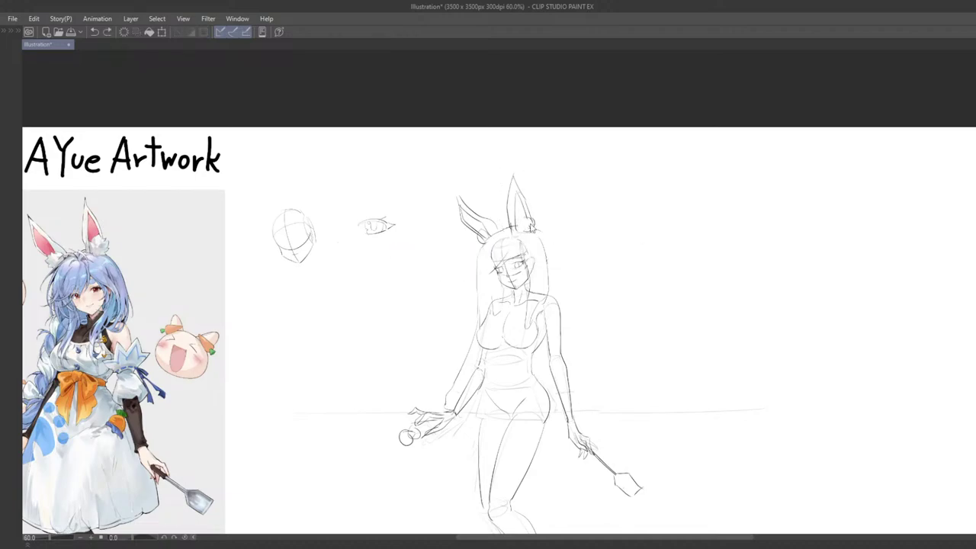
# - Erase and redraw the round fur tuft at the base of the upright ear
pyautogui.moveTo(553, 238); pyautogui.dragTo(536, 225)
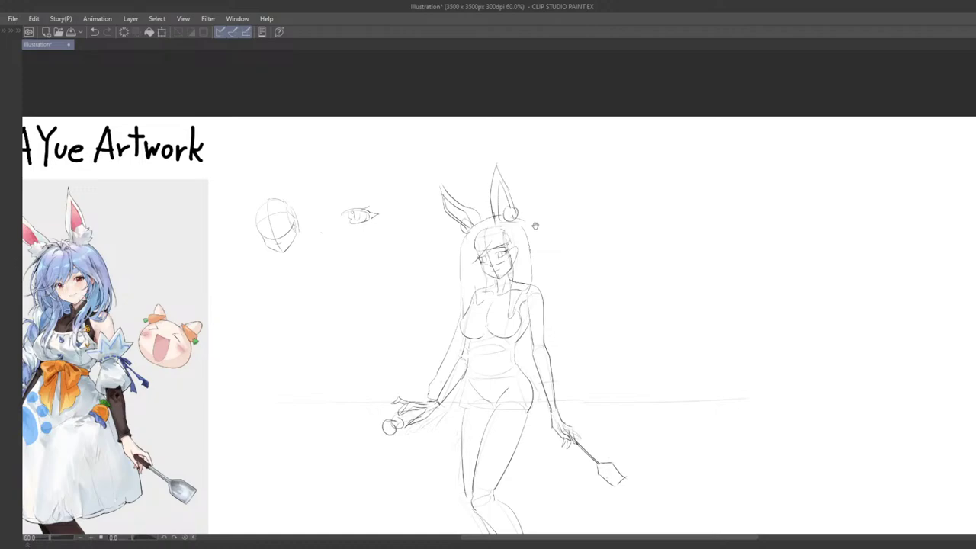
pyautogui.moveTo(520, 275)
pyautogui.mouseDown()
pyautogui.moveTo(558, 252)
pyautogui.moveTo(526, 263)
pyautogui.mouseUp()
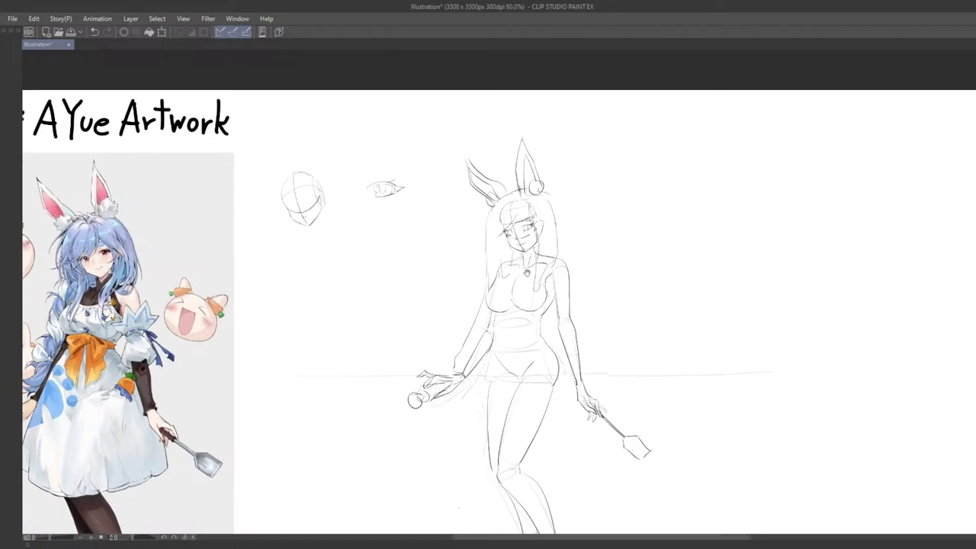
pyautogui.scroll(-1, 529, 263)
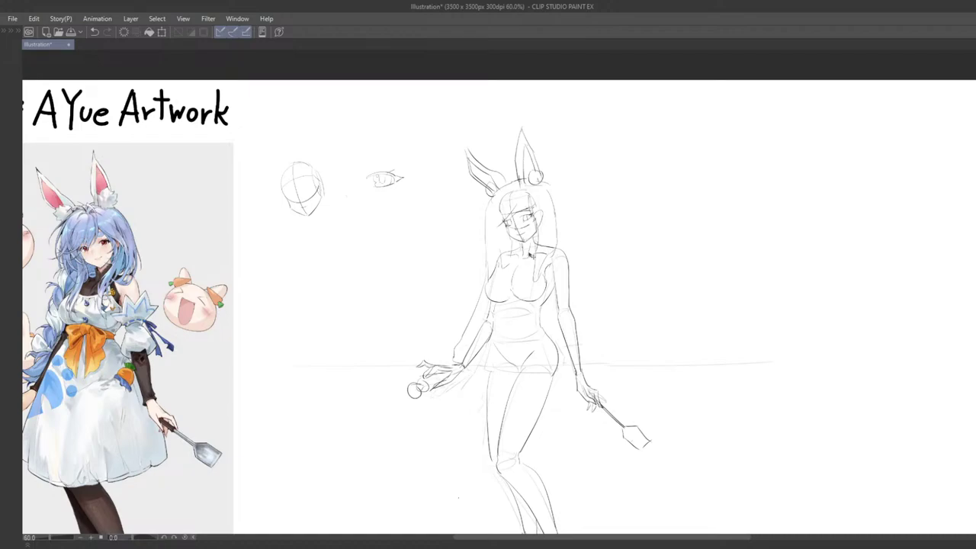
pyautogui.moveTo(455, 297); pyautogui.dragTo(456, 328)
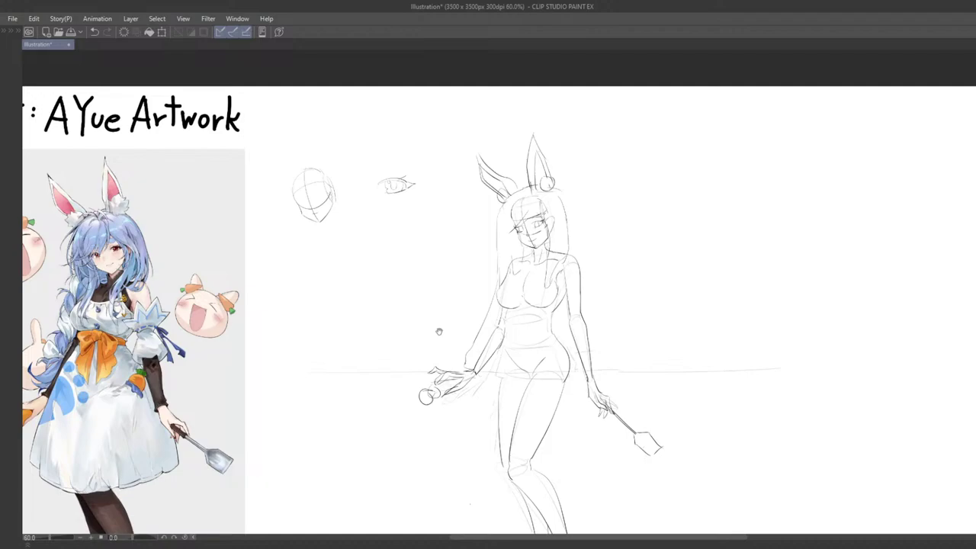
pyautogui.moveTo(443, 366); pyautogui.dragTo(435, 348)
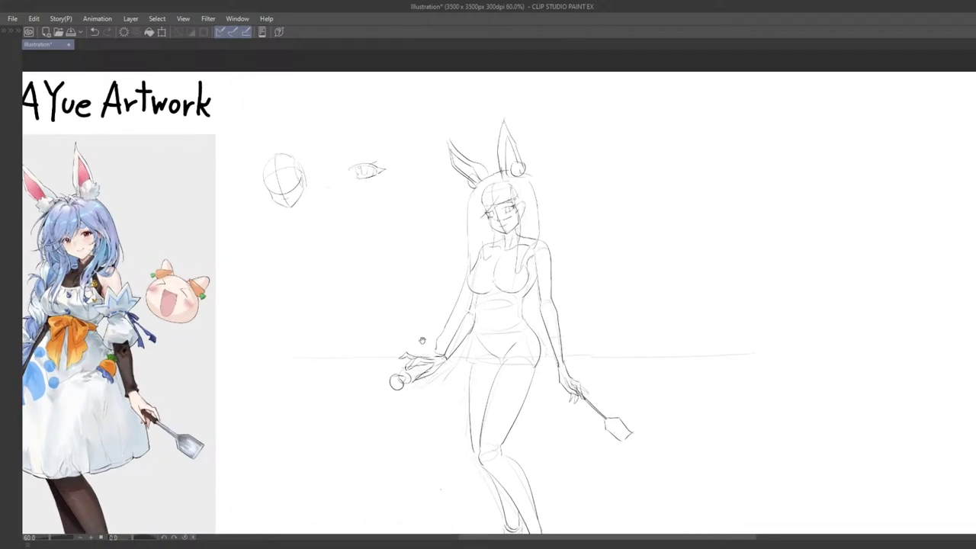
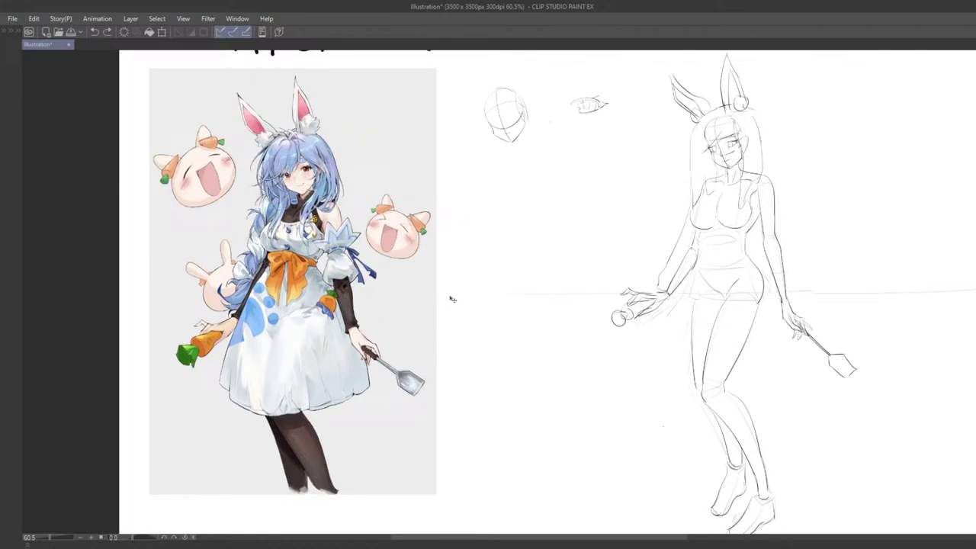
# - Lower the sketch 2 layer's opacity to 20% and hide the sketch 1 layer
pyautogui.moveTo(556, 336); pyautogui.dragTo(389, 366)
pyautogui.press('Tab')
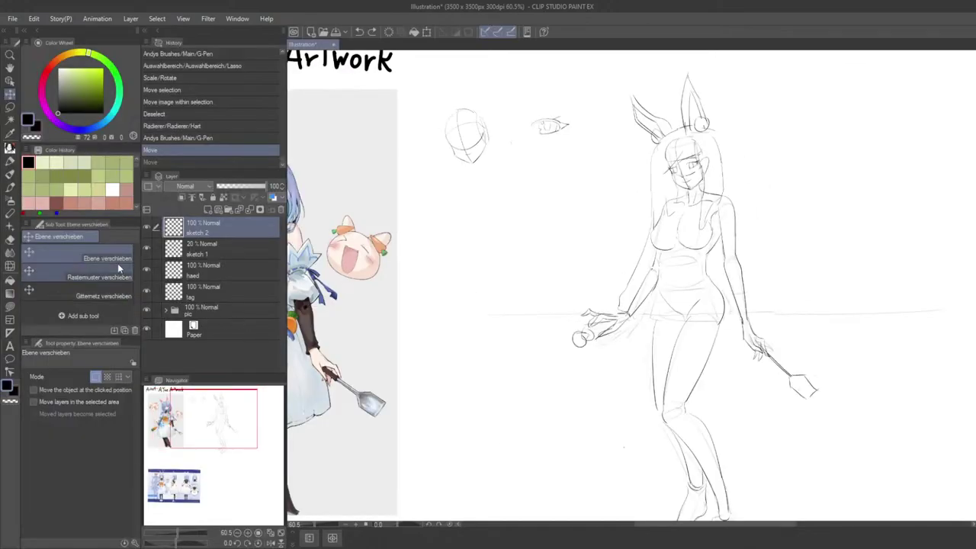
pyautogui.click(273, 185)
pyautogui.write('2')
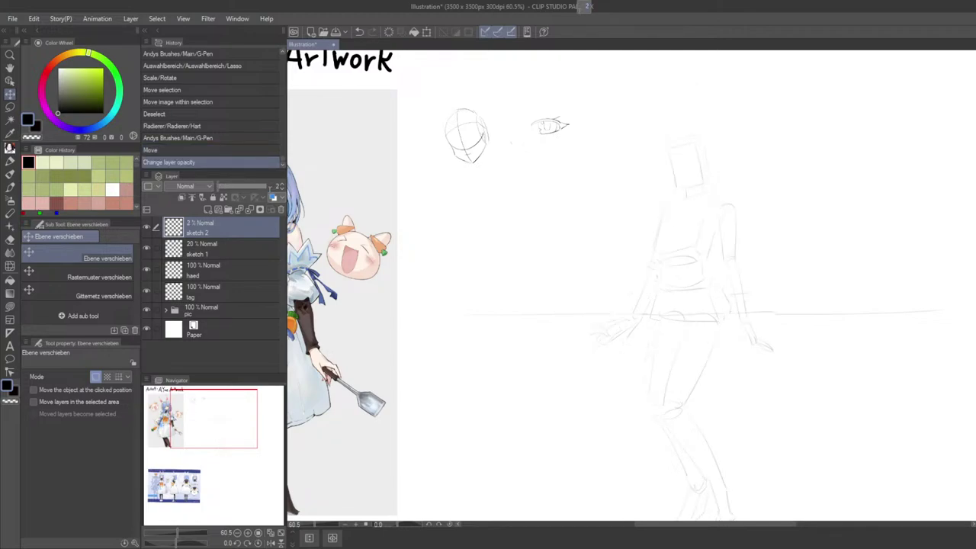
pyautogui.moveTo(270, 187); pyautogui.dragTo(271, 196)
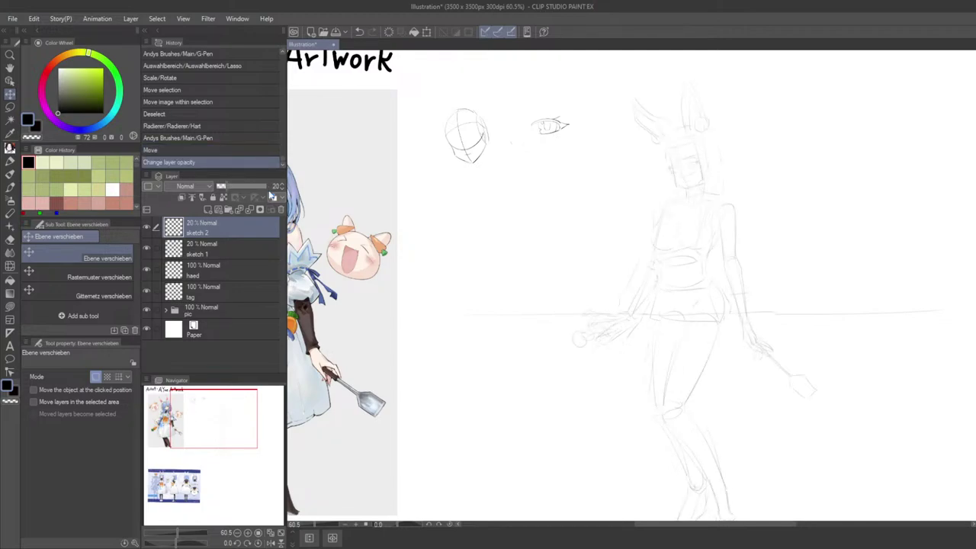
pyautogui.click(223, 259)
pyautogui.hscroll(3, 740, 294)
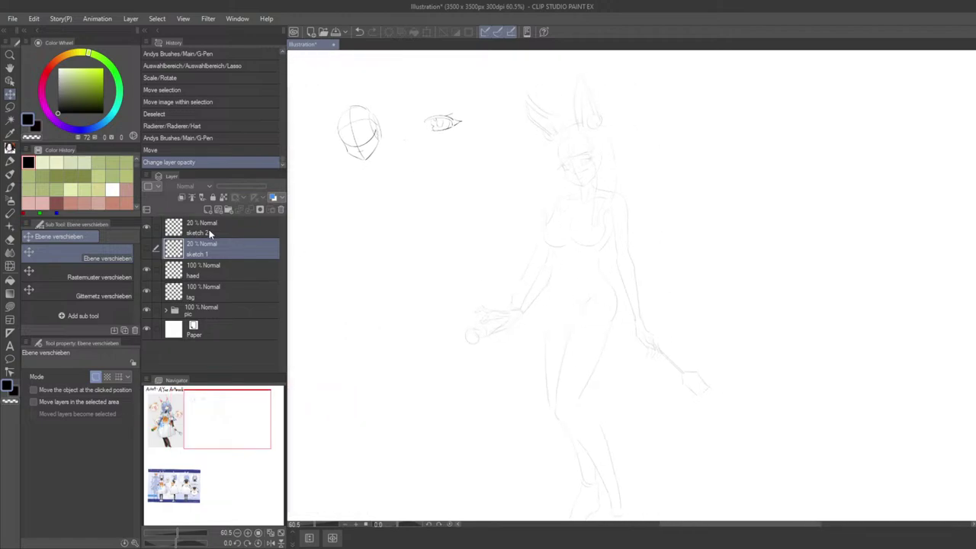
# - Add a new raster layer above sketch 2 and rename it with the word sketch
pyautogui.click(210, 233)
pyautogui.click(206, 210)
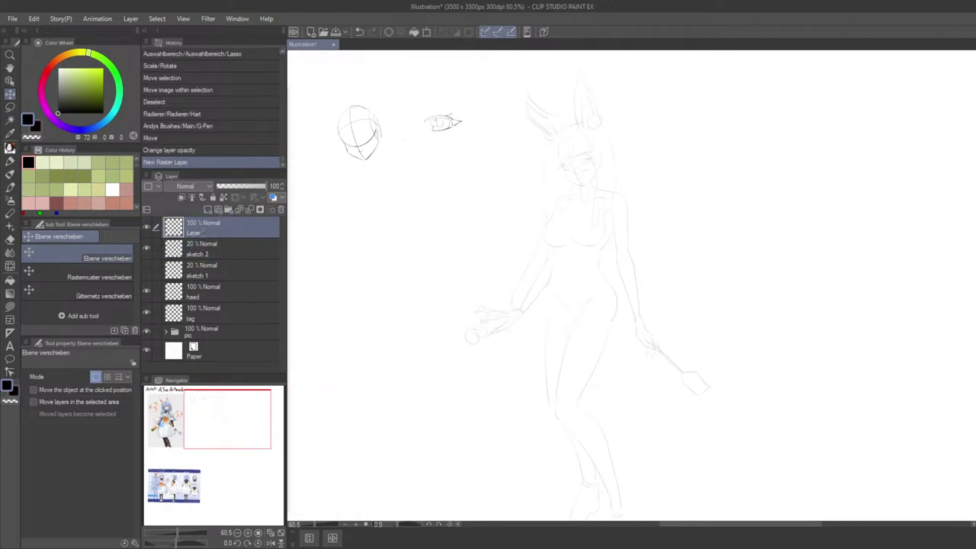
pyautogui.doubleClick(204, 232)
pyautogui.write('sketch')
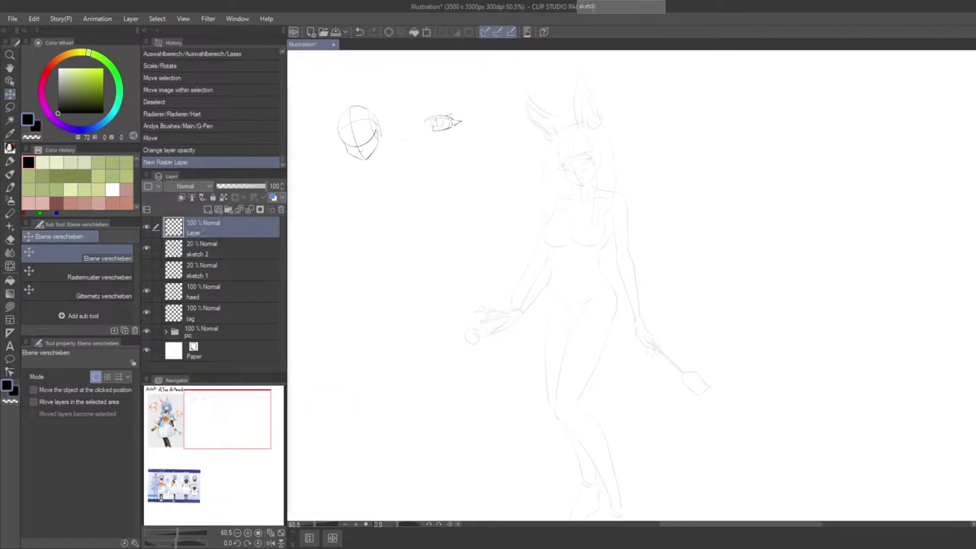
pyautogui.press('Return')
# - Sketch a short diagonal collar stroke on the neck just below the chin
pyautogui.hotkey('ctrl', '+')
pyautogui.hotkey('ctrl', '+')
pyautogui.press('Tab')
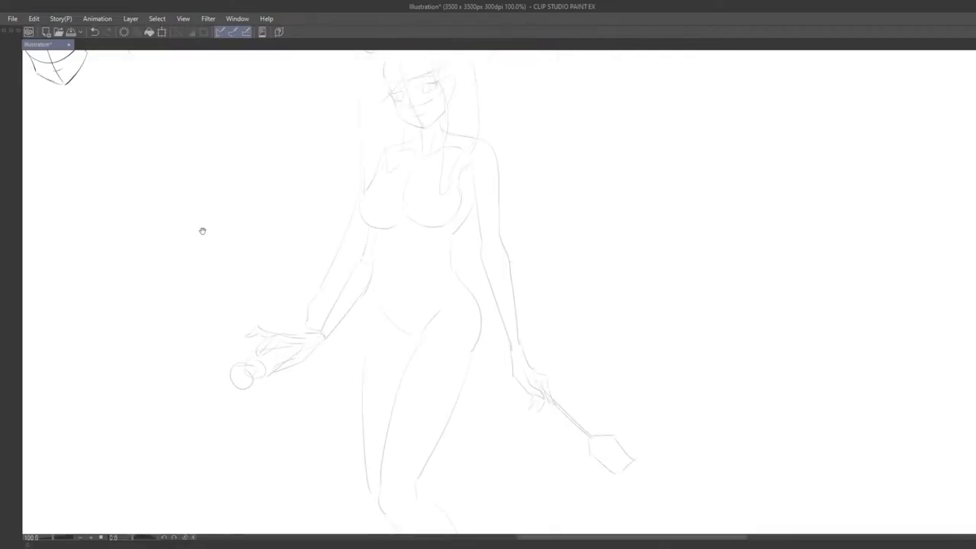
pyautogui.moveTo(203, 232); pyautogui.dragTo(203, 299)
pyautogui.moveTo(315, 313); pyautogui.dragTo(479, 328)
pyautogui.moveTo(411, 325); pyautogui.dragTo(603, 320)
pyautogui.scroll(-1, 602, 323)
pyautogui.moveTo(630, 268); pyautogui.dragTo(556, 285)
pyautogui.moveTo(601, 306)
pyautogui.mouseDown()
pyautogui.moveTo(512, 305)
pyautogui.moveTo(708, 283)
pyautogui.moveTo(602, 301)
pyautogui.mouseUp()
pyautogui.scroll(3, 602, 300)
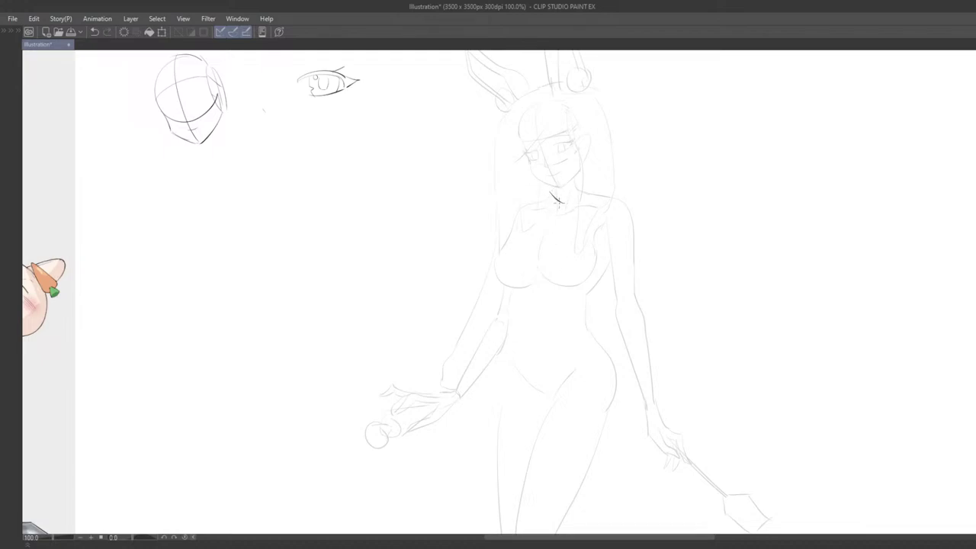
# - Undo the collar stroke and retry the short diagonal lines at the front of the neck
pyautogui.hotkey('ctrl', 'z')
pyautogui.moveTo(550, 192); pyautogui.dragTo(556, 205)
pyautogui.hotkey('ctrl', 'z')
pyautogui.moveTo(549, 191); pyautogui.dragTo(556, 206)
pyautogui.hotkey('ctrl', 'z')
pyautogui.hotkey('ctrl', 'z')
pyautogui.hotkey('ctrl', 'z')
pyautogui.moveTo(555, 200); pyautogui.dragTo(572, 187)
pyautogui.hotkey('ctrl', 'z')
pyautogui.scroll(-3, 570, 194)
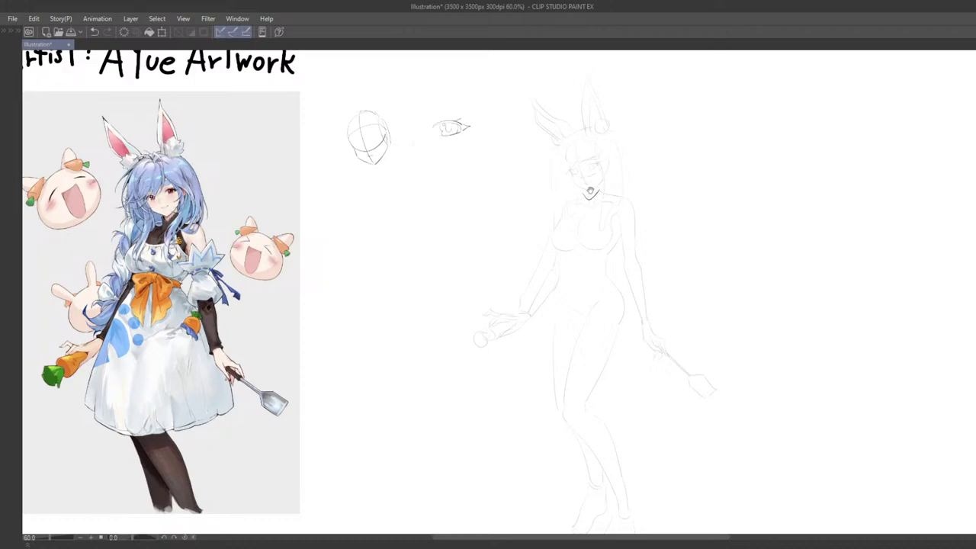
# - Redraw the collar as a V shape beneath the chin, with one arm rising along the neck's spatula side
pyautogui.scroll(2, 595, 213)
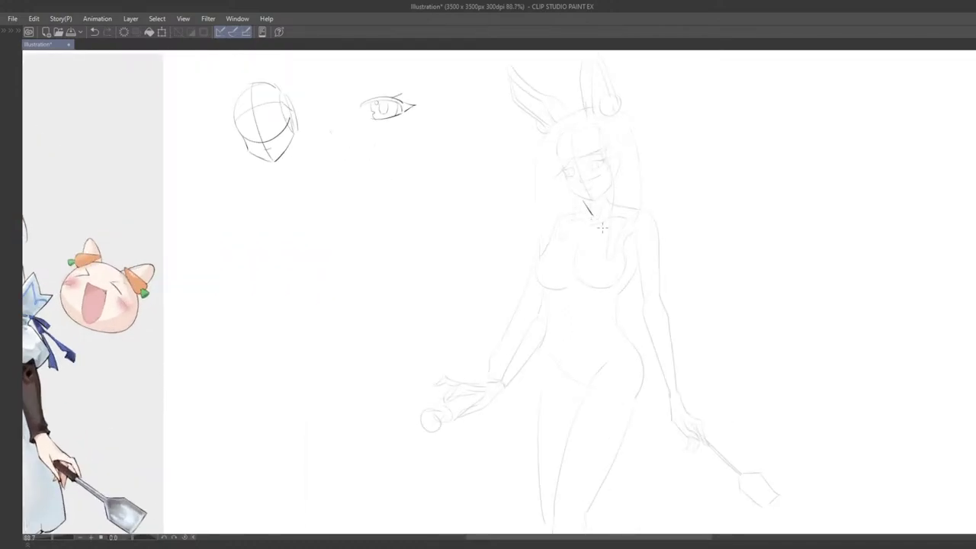
pyautogui.moveTo(603, 227); pyautogui.dragTo(496, 246)
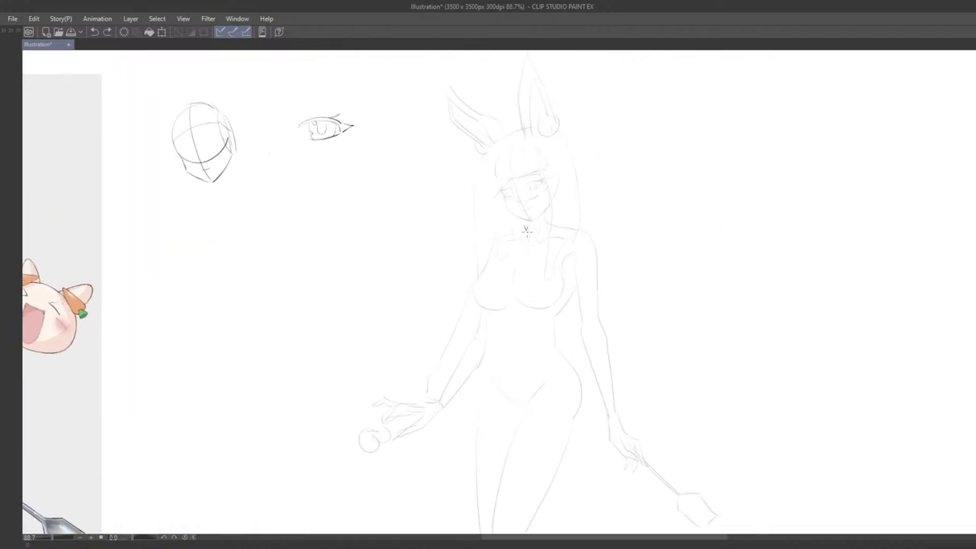
pyautogui.moveTo(526, 229)
pyautogui.mouseDown()
pyautogui.moveTo(671, 206)
pyautogui.moveTo(573, 230)
pyautogui.moveTo(549, 217)
pyautogui.moveTo(574, 217)
pyautogui.moveTo(585, 197)
pyautogui.mouseUp()
pyautogui.hotkey('ctrl', 'z')
pyautogui.hotkey('ctrl', 'z')
pyautogui.hotkey('ctrl', 'z')
pyautogui.moveTo(569, 213); pyautogui.dragTo(585, 190)
pyautogui.hotkey('ctrl', 'z')
pyautogui.hotkey('ctrl', 'z')
pyautogui.hotkey('ctrl', 'z')
pyautogui.hotkey('ctrl', 'z')
# - Draw the shoulder line from the neck to the spatula-side shoulder, and the slanted armhole edge running inward below it
pyautogui.scroll(-2, 582, 195)
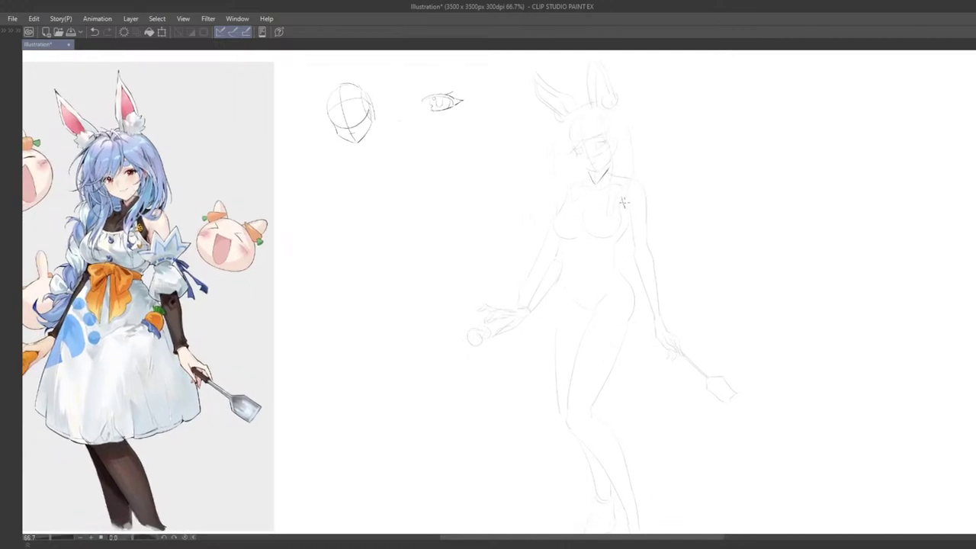
pyautogui.hotkey('ctrl', 'z')
pyautogui.hotkey('ctrl', 'z')
pyautogui.moveTo(623, 192)
pyautogui.mouseDown()
pyautogui.moveTo(641, 181)
pyautogui.moveTo(612, 179)
pyautogui.moveTo(632, 180)
pyautogui.mouseUp()
pyautogui.hotkey('ctrl', 'z')
pyautogui.hotkey('ctrl', 'z')
pyautogui.moveTo(614, 175); pyautogui.dragTo(644, 184)
pyautogui.hotkey('ctrl', 'z')
pyautogui.hotkey('ctrl', 'z')
pyautogui.moveTo(624, 222); pyautogui.dragTo(601, 211)
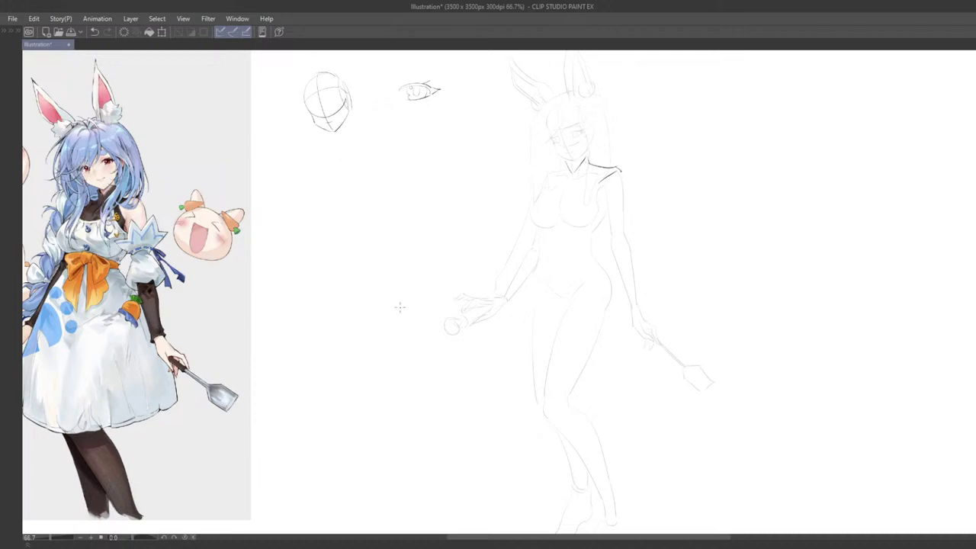
pyautogui.moveTo(460, 316)
pyautogui.mouseDown()
pyautogui.moveTo(392, 343)
pyautogui.moveTo(417, 361)
pyautogui.moveTo(442, 339)
pyautogui.moveTo(488, 324)
pyautogui.mouseUp()
pyautogui.scroll(2, 442, 339)
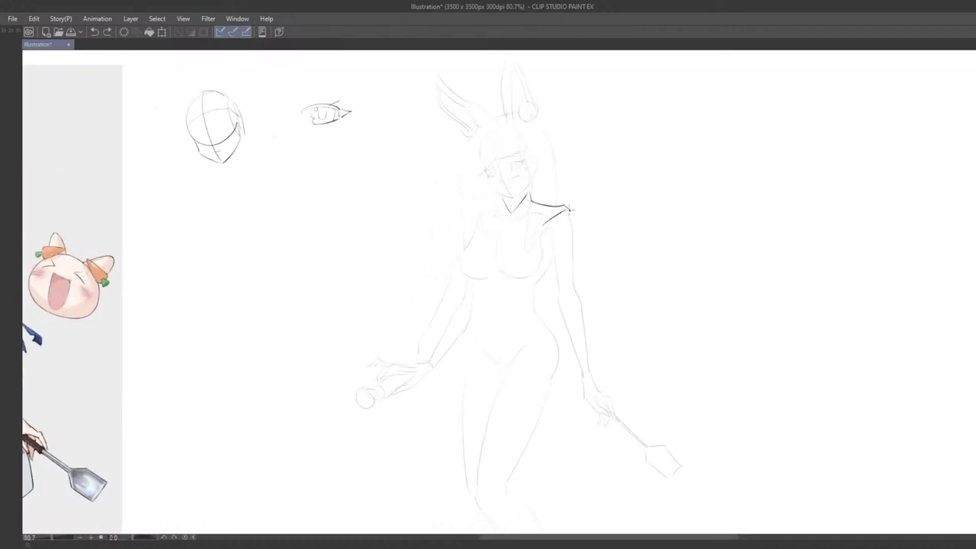
# - Round off the spatula-side shoulder tip, redraw the slanted armhole edge, and turn it downward toward the armpit
pyautogui.moveTo(547, 240); pyautogui.dragTo(651, 221)
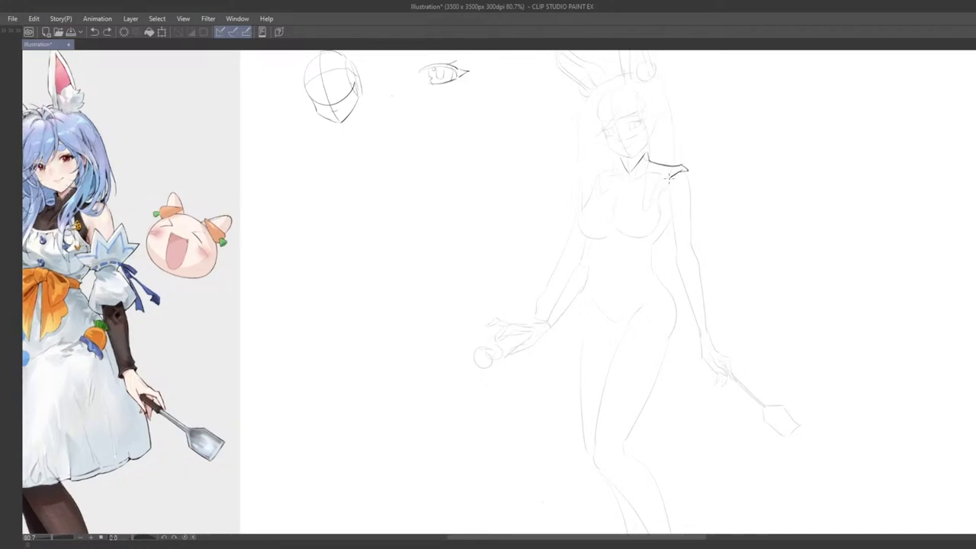
pyautogui.hotkey('ctrl', 'z')
pyautogui.moveTo(668, 200); pyautogui.dragTo(675, 196)
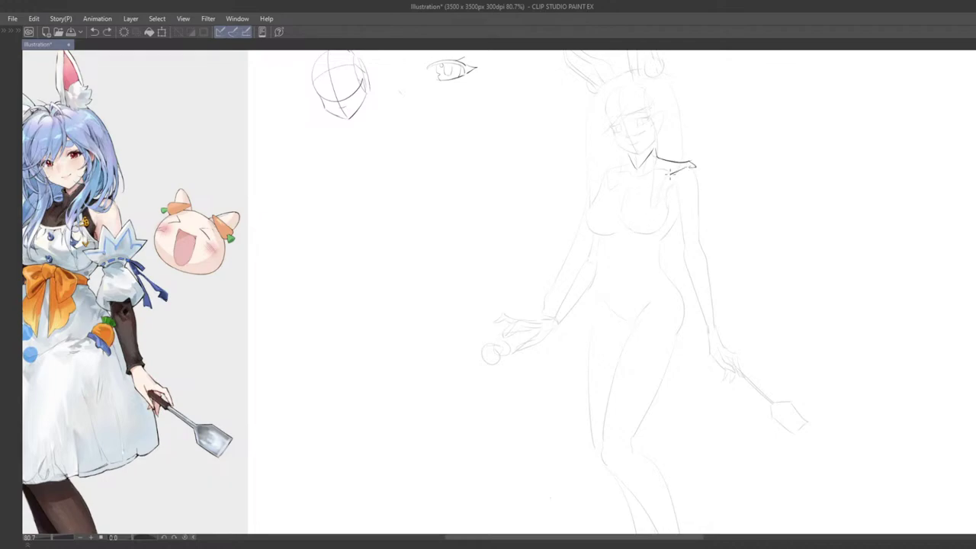
pyautogui.hotkey('ctrl', 'z')
pyautogui.moveTo(669, 174)
pyautogui.mouseDown()
pyautogui.moveTo(643, 270)
pyautogui.moveTo(655, 266)
pyautogui.mouseUp()
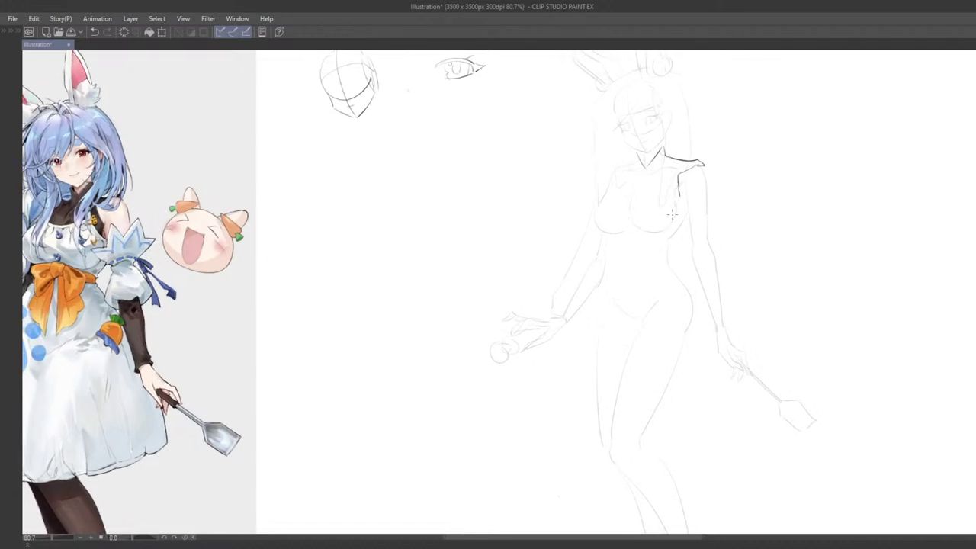
pyautogui.hotkey('ctrl', 'z')
pyautogui.moveTo(680, 190); pyautogui.dragTo(679, 195)
pyautogui.moveTo(687, 176); pyautogui.dragTo(738, 197)
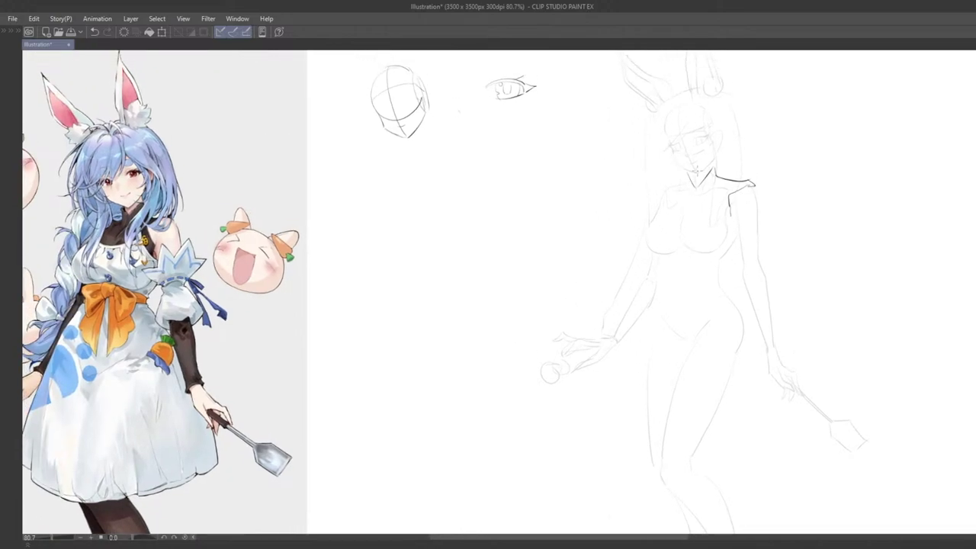
# - Draw the collar's other side at the neck, with a short line running out along the shoulder away from the spatula
pyautogui.hotkey('ctrl', 'z')
pyautogui.moveTo(687, 177)
pyautogui.mouseDown()
pyautogui.moveTo(687, 196)
pyautogui.moveTo(698, 185)
pyautogui.mouseUp()
pyautogui.hotkey('ctrl', 'z')
pyautogui.hotkey('ctrl', 'z')
pyautogui.hotkey('ctrl', 'z')
pyautogui.moveTo(693, 177)
pyautogui.mouseDown()
pyautogui.moveTo(691, 191)
pyautogui.moveTo(679, 183)
pyautogui.moveTo(659, 203)
pyautogui.moveTo(675, 171)
pyautogui.moveTo(681, 180)
pyautogui.moveTo(652, 184)
pyautogui.moveTo(639, 209)
pyautogui.moveTo(648, 223)
pyautogui.mouseUp()
pyautogui.hotkey('ctrl', 'z')
pyautogui.hotkey('ctrl', 'z')
# - Trace the outer and lower curve of the bust on the side away from the spatula, retrying until it follows the sketch
pyautogui.hotkey('ctrl', 'z')
pyautogui.hotkey('ctrl', 'z')
pyautogui.hotkey('ctrl', 'z')
pyautogui.hotkey('ctrl', 'z')
pyautogui.moveTo(652, 186)
pyautogui.mouseDown()
pyautogui.moveTo(656, 225)
pyautogui.moveTo(665, 224)
pyautogui.mouseUp()
pyautogui.hotkey('ctrl', 'z')
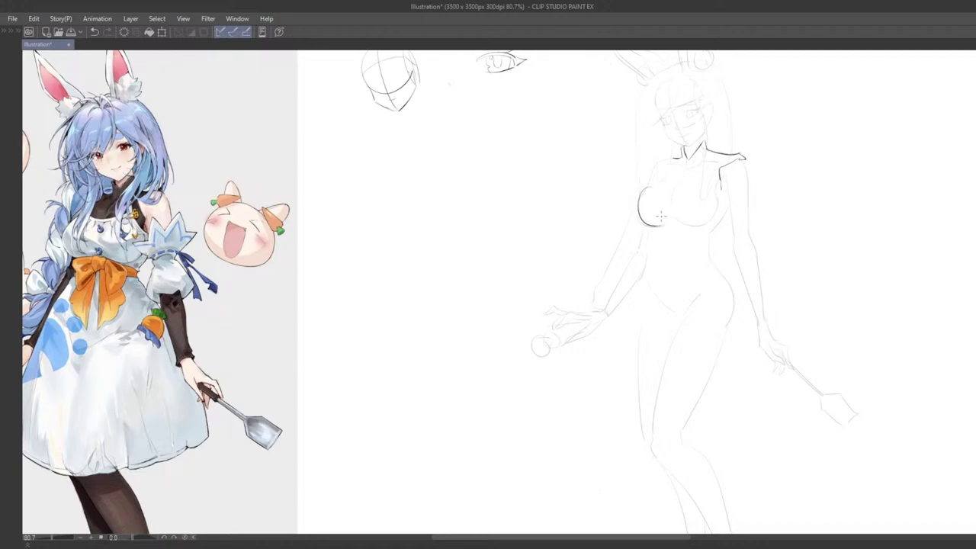
pyautogui.hotkey('ctrl', 'z')
pyautogui.moveTo(642, 186); pyautogui.dragTo(674, 216)
pyautogui.hotkey('ctrl', 'z')
pyautogui.hotkey('ctrl', 'z')
# - Draw the dress's top edge across the chest, and slant it down toward the spatula-side armpit
pyautogui.moveTo(638, 200)
pyautogui.mouseDown()
pyautogui.moveTo(656, 187)
pyautogui.moveTo(664, 229)
pyautogui.moveTo(678, 223)
pyautogui.moveTo(662, 189)
pyautogui.moveTo(689, 195)
pyautogui.mouseUp()
pyautogui.hotkey('ctrl', 'z')
pyautogui.hotkey('ctrl', 'z')
pyautogui.hotkey('ctrl', 'z')
pyautogui.hotkey('ctrl', 'z')
pyautogui.moveTo(660, 188); pyautogui.dragTo(685, 194)
pyautogui.hotkey('ctrl', 'z')
pyautogui.moveTo(662, 189)
pyautogui.mouseDown()
pyautogui.moveTo(712, 190)
pyautogui.moveTo(659, 184)
pyautogui.moveTo(684, 183)
pyautogui.mouseUp()
pyautogui.hotkey('ctrl', 'z')
pyautogui.hotkey('ctrl', 'z')
pyautogui.hotkey('ctrl', 'z')
pyautogui.hotkey('ctrl', 'z')
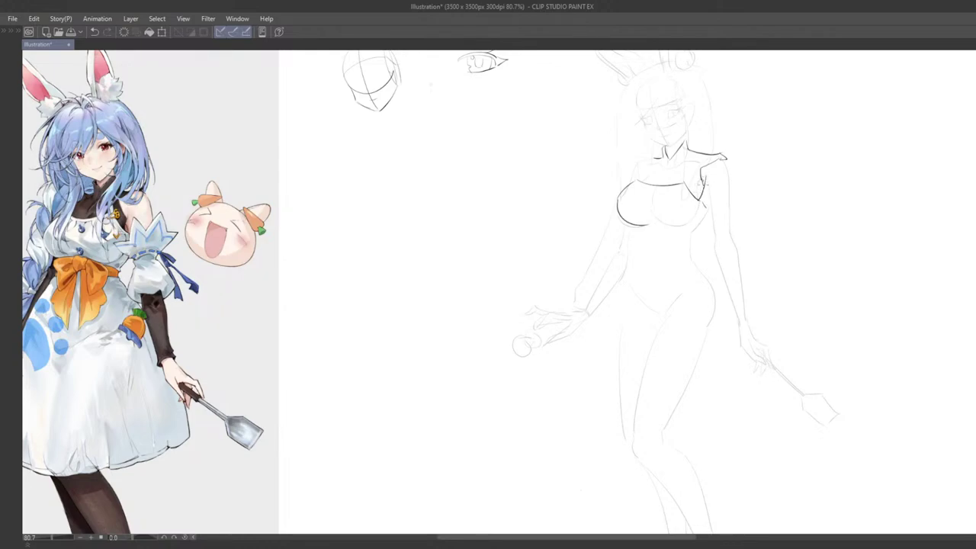
# - Rework the junction below the spatula-side armhole where the slanted dress edge meets the armpit
pyautogui.moveTo(707, 205); pyautogui.dragTo(702, 199)
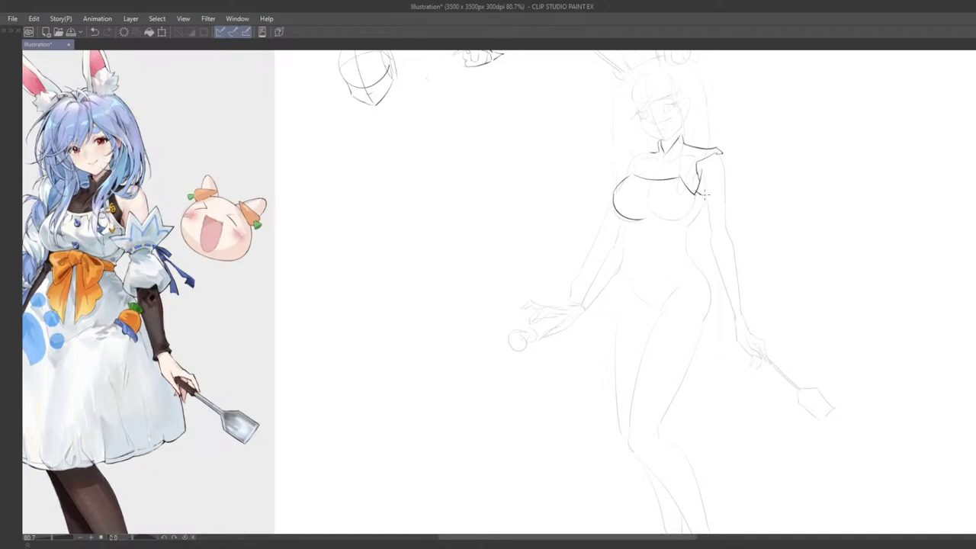
pyautogui.moveTo(696, 195)
pyautogui.mouseDown()
pyautogui.moveTo(701, 182)
pyautogui.moveTo(686, 201)
pyautogui.mouseUp()
pyautogui.scroll(1, 662, 189)
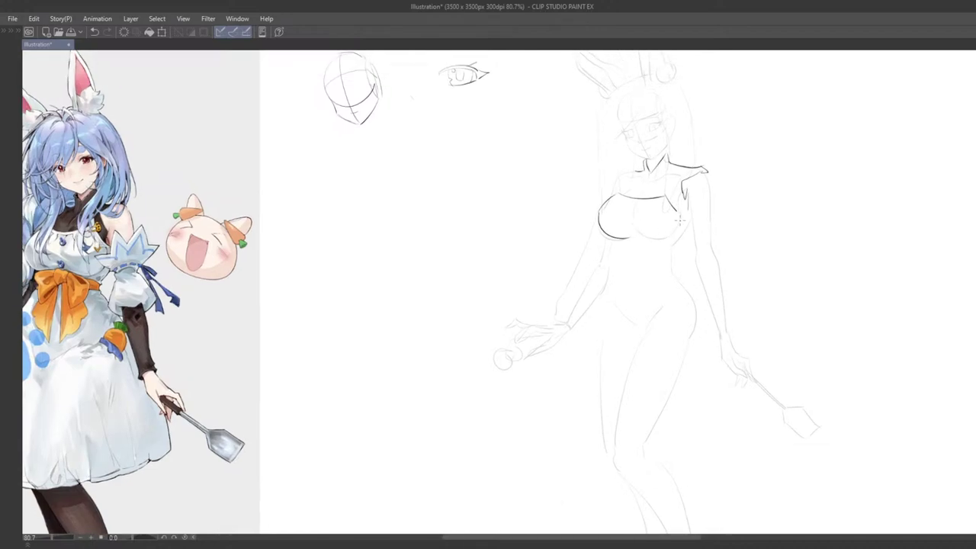
pyautogui.moveTo(681, 208); pyautogui.dragTo(684, 213)
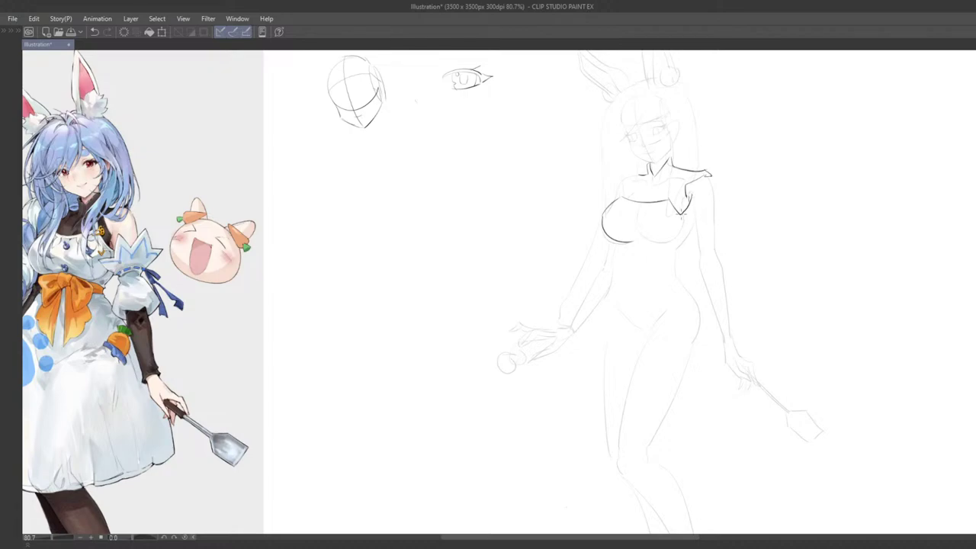
pyautogui.hotkey('ctrl', 'z')
pyautogui.moveTo(682, 214)
pyautogui.mouseDown()
pyautogui.moveTo(709, 237)
pyautogui.moveTo(716, 231)
pyautogui.mouseUp()
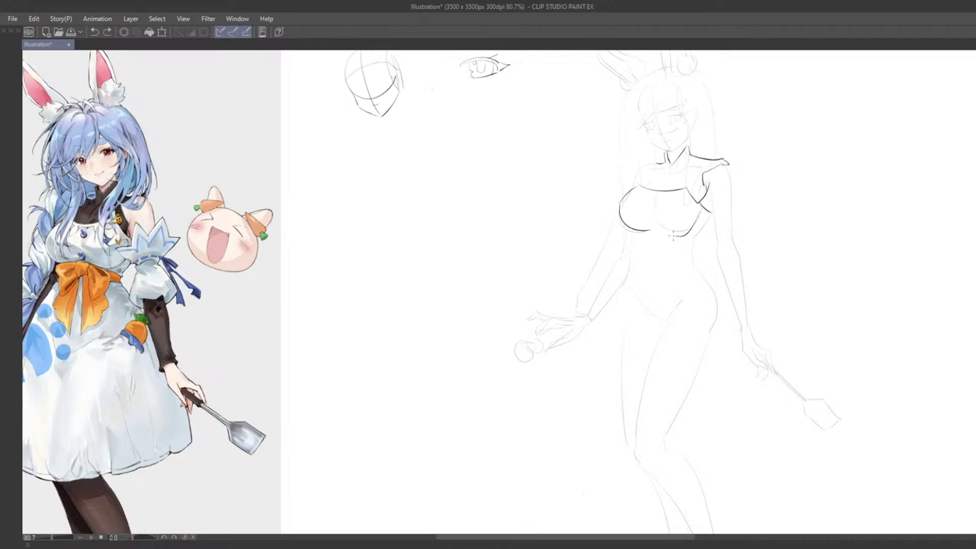
# - Trace the lower bust curve on the spatula side, redoing it, and add a short stroke at its outer end
pyautogui.moveTo(679, 225)
pyautogui.mouseDown()
pyautogui.moveTo(694, 218)
pyautogui.moveTo(662, 219)
pyautogui.moveTo(700, 227)
pyautogui.moveTo(702, 243)
pyautogui.moveTo(687, 207)
pyautogui.moveTo(679, 215)
pyautogui.mouseUp()
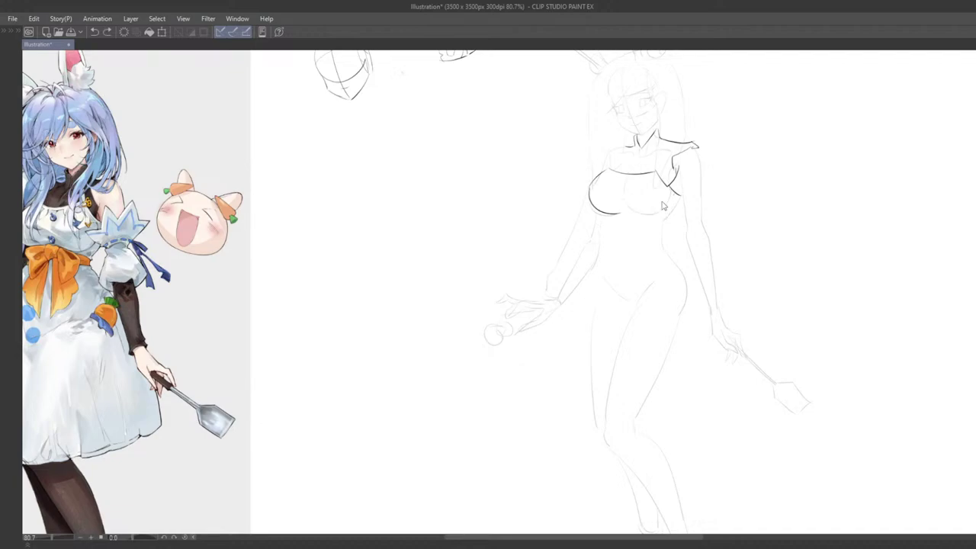
pyautogui.moveTo(637, 216); pyautogui.dragTo(673, 196)
pyautogui.moveTo(689, 232); pyautogui.dragTo(676, 202)
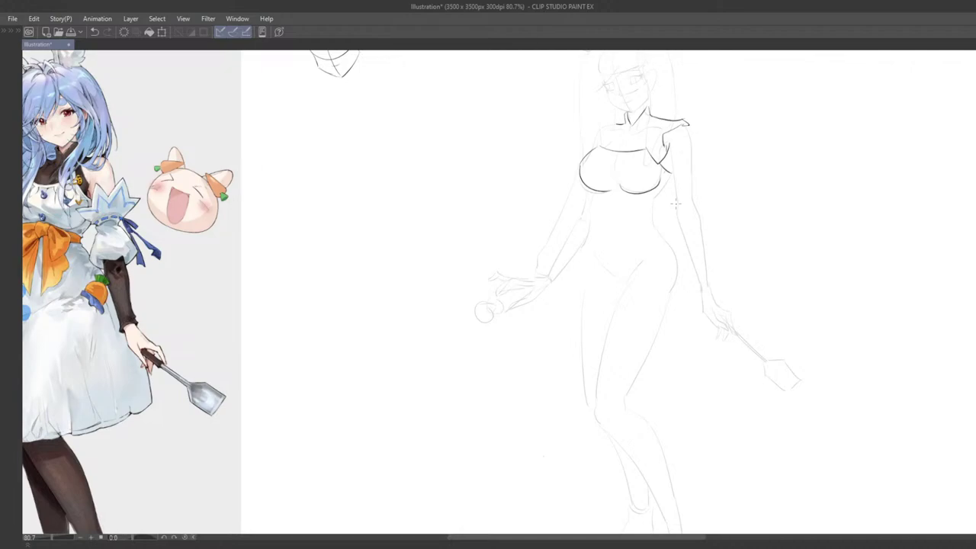
pyautogui.moveTo(575, 259); pyautogui.dragTo(596, 287)
pyautogui.hotkey('ctrl', 'z')
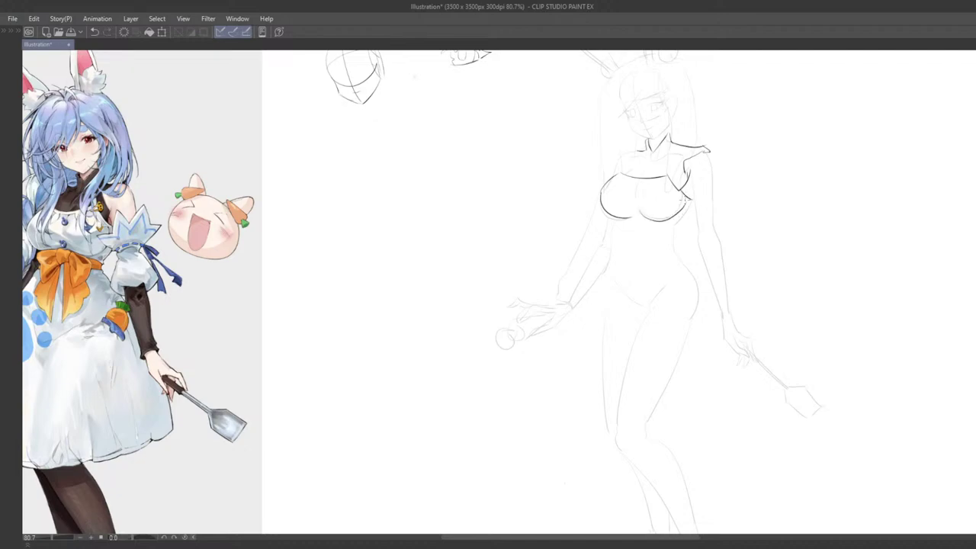
pyautogui.moveTo(687, 221)
pyautogui.mouseDown()
pyautogui.moveTo(667, 212)
pyautogui.moveTo(678, 227)
pyautogui.moveTo(677, 188)
pyautogui.mouseUp()
pyautogui.hotkey('ctrl', 'z')
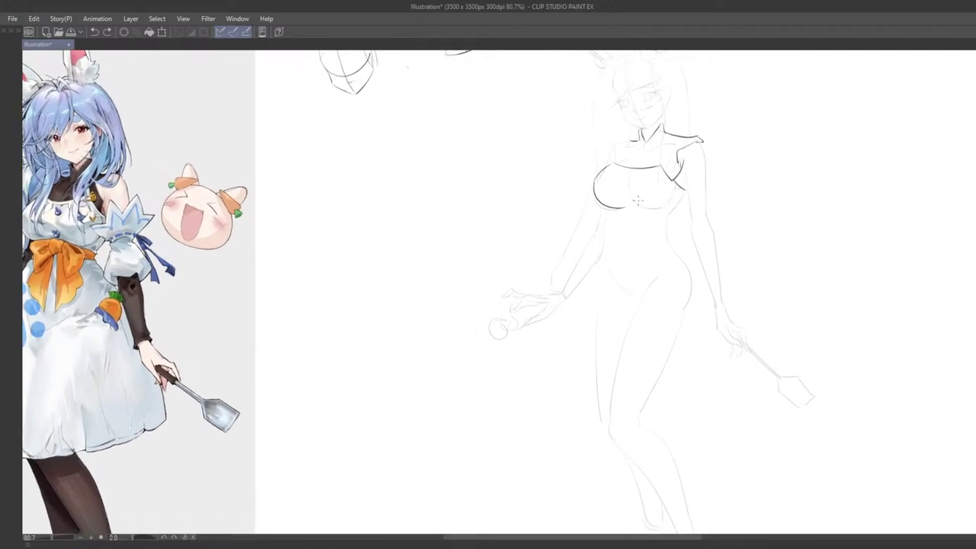
pyautogui.hotkey('ctrl', 'z')
pyautogui.moveTo(633, 203); pyautogui.dragTo(674, 190)
pyautogui.moveTo(650, 223)
pyautogui.mouseDown()
pyautogui.moveTo(633, 213)
pyautogui.moveTo(664, 220)
pyautogui.moveTo(657, 204)
pyautogui.mouseUp()
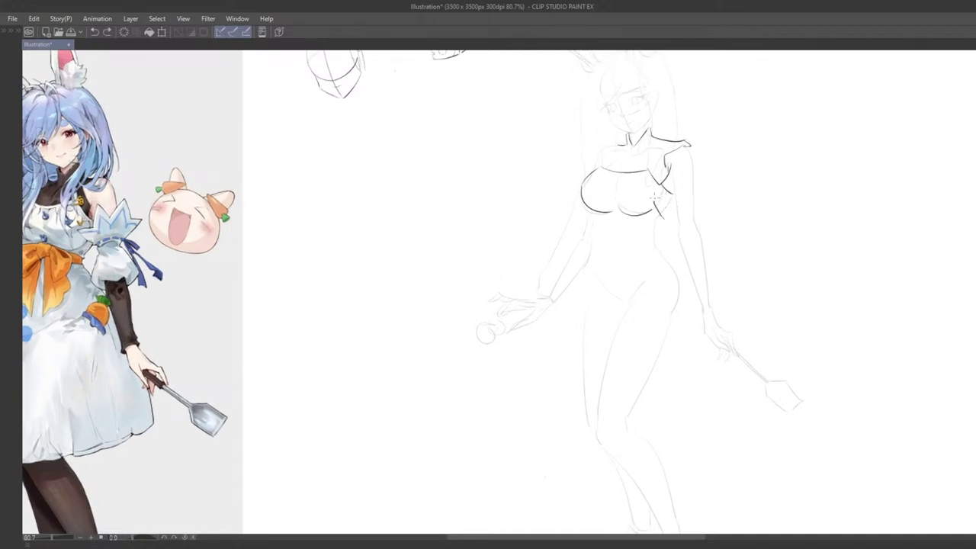
# - Draw the crown-shaped cuff with pointed tips around the spatula-side upper arm, closed by a curved lower edge
pyautogui.hotkey('ctrl', 'z')
pyautogui.moveTo(673, 201)
pyautogui.mouseDown()
pyautogui.moveTo(685, 180)
pyautogui.moveTo(689, 197)
pyautogui.moveTo(680, 177)
pyautogui.moveTo(690, 199)
pyautogui.moveTo(710, 176)
pyautogui.moveTo(701, 178)
pyautogui.moveTo(702, 201)
pyautogui.moveTo(719, 197)
pyautogui.moveTo(706, 222)
pyautogui.moveTo(667, 221)
pyautogui.moveTo(705, 221)
pyautogui.moveTo(683, 235)
pyautogui.moveTo(704, 247)
pyautogui.moveTo(678, 226)
pyautogui.mouseUp()
pyautogui.hotkey('ctrl', 'z')
pyautogui.hotkey('ctrl', 'z')
pyautogui.hotkey('ctrl', 'z')
pyautogui.hotkey('ctrl', 'z')
pyautogui.hotkey('ctrl', 'z')
pyautogui.hotkey('ctrl', 'z')
pyautogui.hotkey('ctrl', 'z')
pyautogui.hotkey('ctrl', 'z')
pyautogui.hotkey('ctrl', 'z')
pyautogui.hotkey('ctrl', 'z')
pyautogui.hotkey('ctrl', 'z')
pyautogui.hotkey('ctrl', 'z')
pyautogui.hotkey('ctrl', 'z')
pyautogui.hotkey('ctrl', 'z')
pyautogui.hotkey('ctrl', 'z')
pyautogui.hotkey('ctrl', 'z')
pyautogui.hotkey('ctrl', 'z')
pyautogui.hotkey('ctrl', 'z')
pyautogui.hotkey('ctrl', 'z')
pyautogui.hotkey('ctrl', 'z')
pyautogui.hotkey('ctrl', 'z')
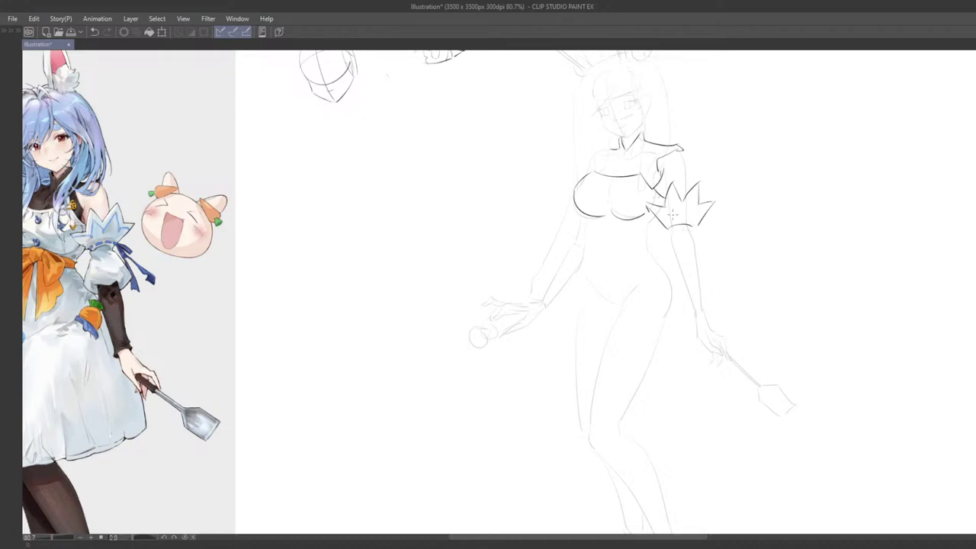
# - Add small rectangular ribbon slots along the lower band of the crown-shaped cuff
pyautogui.hotkey('ctrl', 'z')
pyautogui.hotkey('ctrl', 'y')
pyautogui.hotkey('ctrl', 'z')
pyautogui.moveTo(694, 248); pyautogui.dragTo(676, 267)
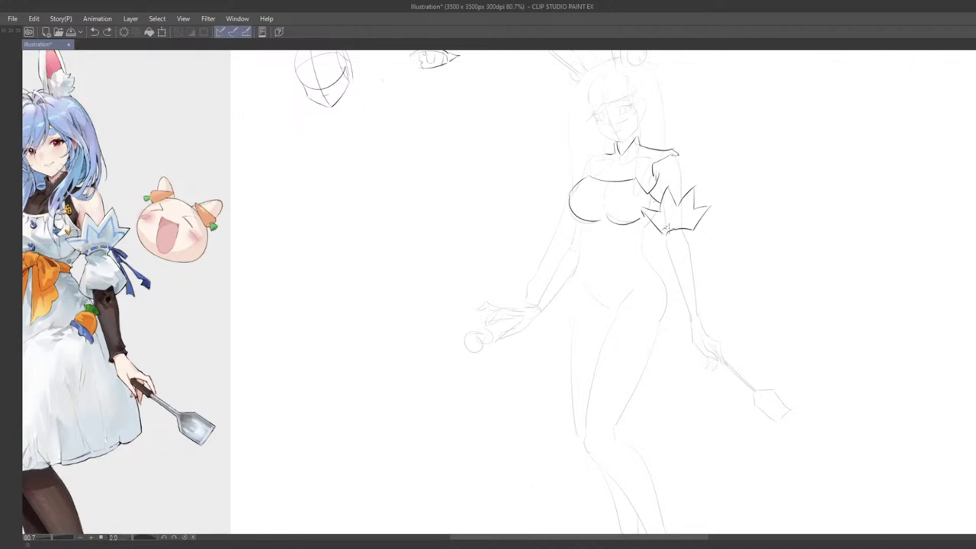
pyautogui.moveTo(683, 228); pyautogui.dragTo(695, 220)
# - Draw the puffed sleeve's inner side below the crown-shaped cuff, bulging outward and ending in a curved lower hem
pyautogui.moveTo(695, 257)
pyautogui.mouseDown()
pyautogui.moveTo(694, 243)
pyautogui.moveTo(666, 251)
pyautogui.mouseUp()
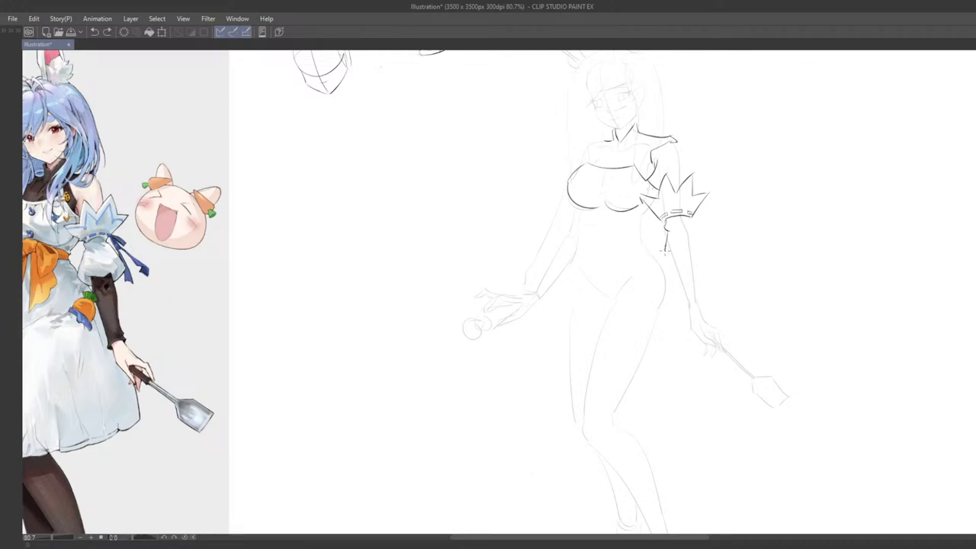
pyautogui.hotkey('ctrl', 'z')
pyautogui.moveTo(667, 234); pyautogui.dragTo(672, 274)
pyautogui.hotkey('ctrl', 'z')
pyautogui.moveTo(664, 235)
pyautogui.mouseDown()
pyautogui.moveTo(678, 264)
pyautogui.moveTo(684, 255)
pyautogui.mouseUp()
pyautogui.hotkey('ctrl', 'z')
pyautogui.hotkey('ctrl', 'z')
pyautogui.hotkey('ctrl', 'z')
pyautogui.hotkey('ctrl', 'z')
pyautogui.hotkey('ctrl', 'z')
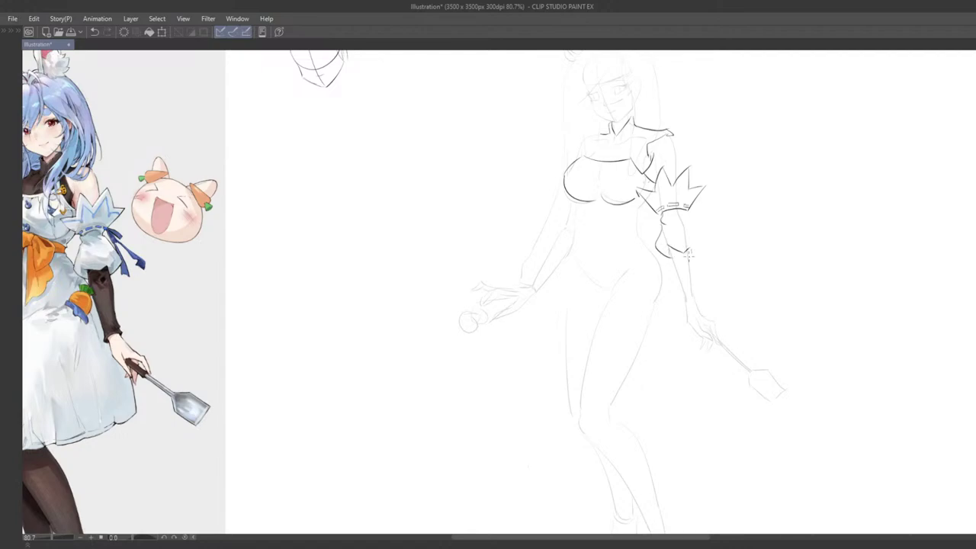
# - Draw the puffed sleeve's outer side, slanting out from the cuff and folding back to a point at the hem
pyautogui.moveTo(688, 209); pyautogui.dragTo(703, 245)
pyautogui.hotkey('ctrl', 'z')
pyautogui.hotkey('ctrl', 'z')
pyautogui.hotkey('ctrl', 'z')
pyautogui.hotkey('ctrl', 'z')
pyautogui.hotkey('ctrl', 'z')
pyautogui.hotkey('ctrl', 'z')
pyautogui.moveTo(688, 212); pyautogui.dragTo(701, 243)
pyautogui.hotkey('ctrl', 'z')
pyautogui.hotkey('ctrl', 'z')
pyautogui.moveTo(688, 212); pyautogui.dragTo(711, 252)
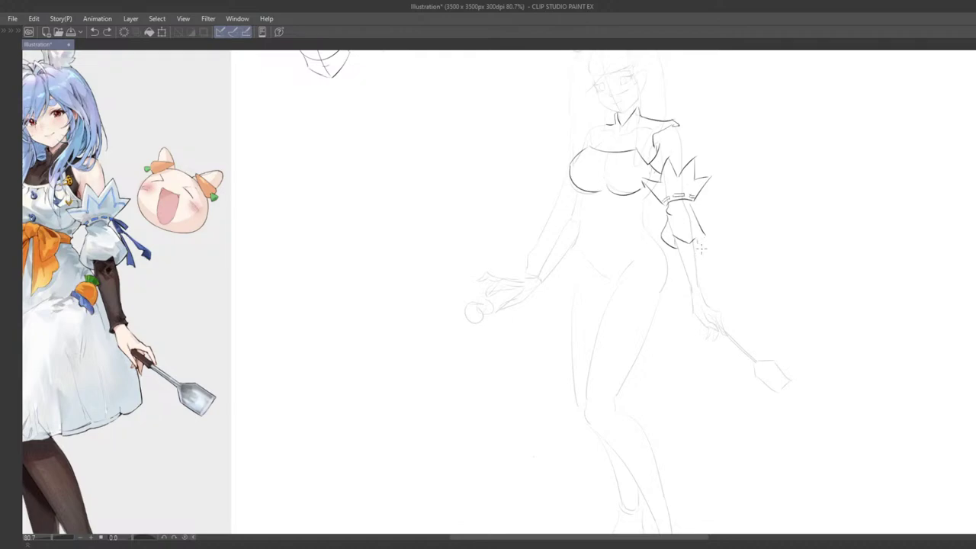
pyautogui.hotkey('ctrl', 'z')
pyautogui.moveTo(705, 237)
pyautogui.mouseDown()
pyautogui.moveTo(697, 251)
pyautogui.moveTo(666, 232)
pyautogui.moveTo(687, 265)
pyautogui.mouseUp()
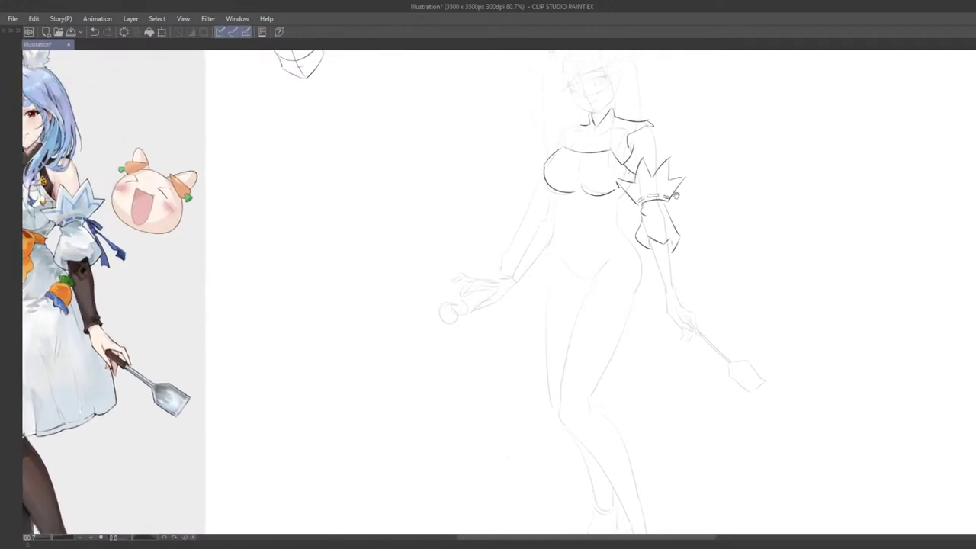
# - Draw the outer edge of the spatula-side forearm sleeve from the puffed sleeve's hem toward the wrist
pyautogui.moveTo(675, 220); pyautogui.dragTo(675, 269)
pyautogui.hotkey('ctrl', 'z')
pyautogui.moveTo(673, 223); pyautogui.dragTo(677, 272)
pyautogui.hotkey('ctrl', 'z')
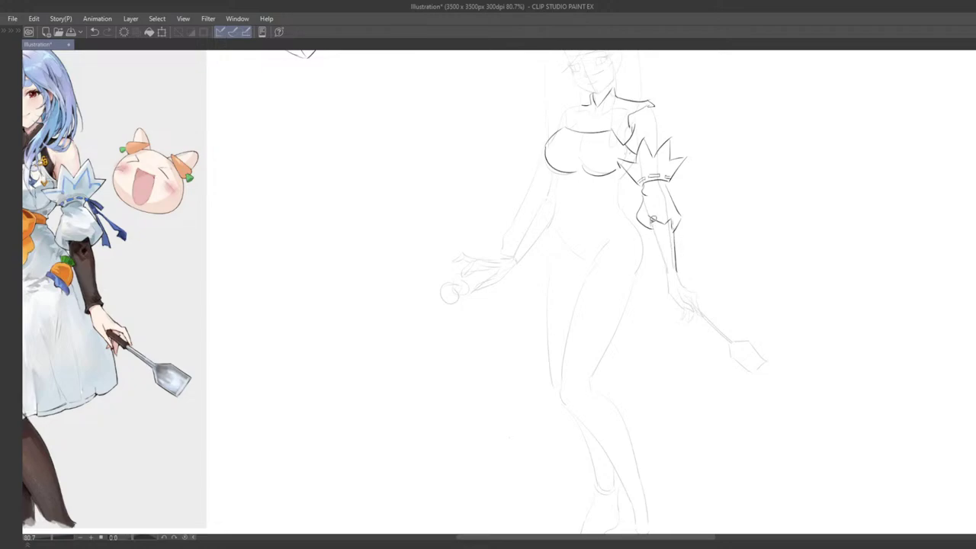
# - Lasso the lower puffed sleeve with the forearm line, shift them slightly up toward the crown-shaped cuff, and deselect
pyautogui.moveTo(645, 202)
pyautogui.mouseDown()
pyautogui.moveTo(708, 223)
pyautogui.moveTo(648, 202)
pyautogui.mouseUp()
pyautogui.moveTo(750, 204); pyautogui.dragTo(735, 212)
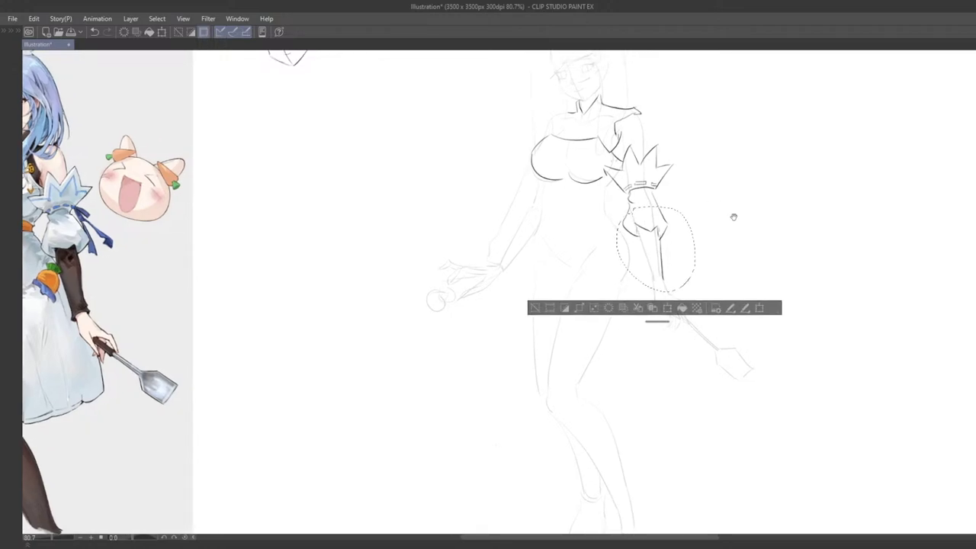
pyautogui.moveTo(667, 229)
pyautogui.mouseDown()
pyautogui.moveTo(665, 219)
pyautogui.moveTo(676, 231)
pyautogui.moveTo(664, 238)
pyautogui.moveTo(704, 234)
pyautogui.mouseUp()
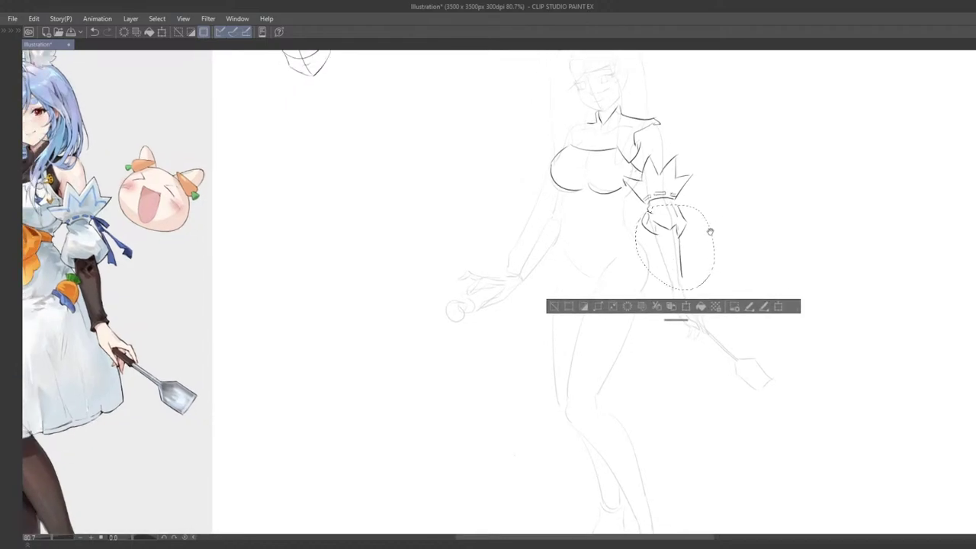
pyautogui.click(554, 307)
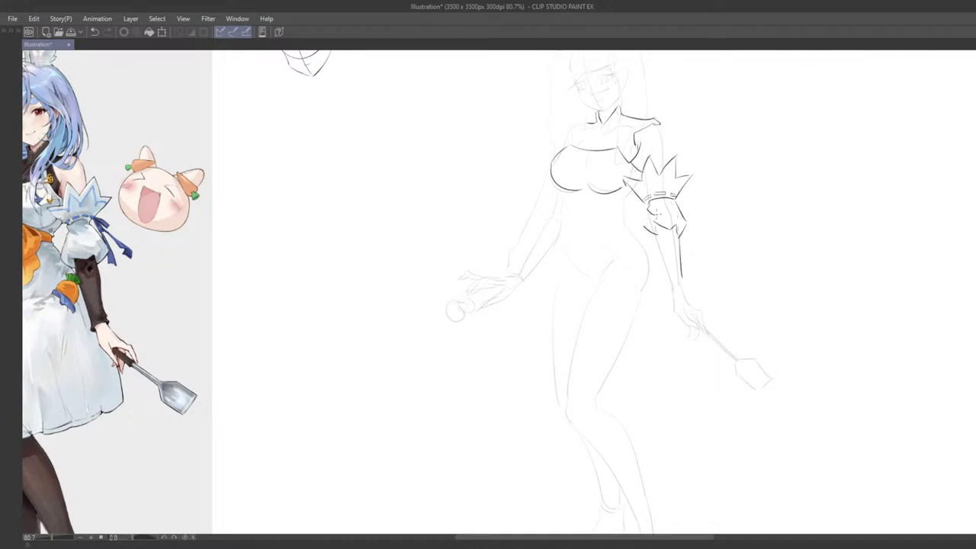
# - Clean up the strokes inside the puffed sleeve and draw the forearm sleeve's inner edge down to the wrist
pyautogui.hotkey('ctrl', 'z')
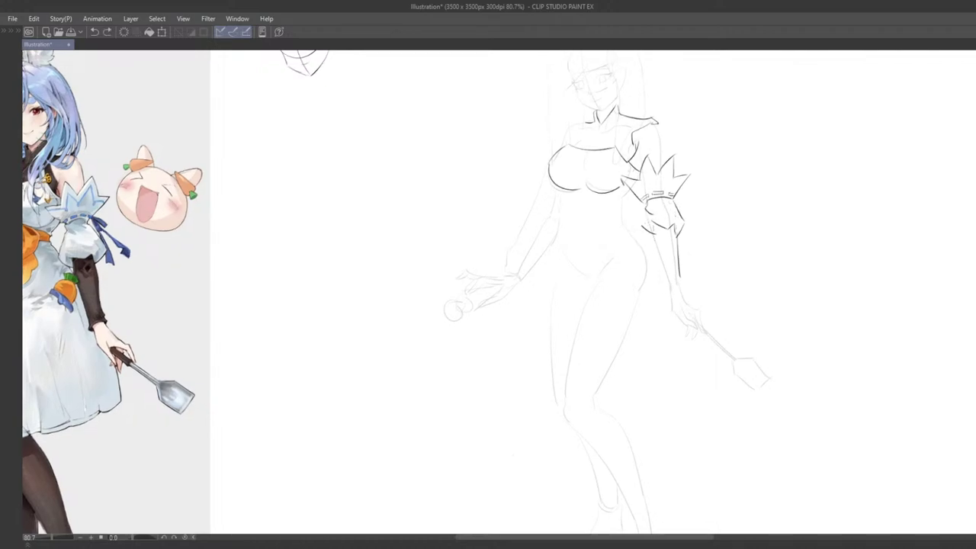
pyautogui.hotkey('ctrl', 'z')
pyautogui.moveTo(647, 214)
pyautogui.mouseDown()
pyautogui.moveTo(641, 227)
pyautogui.moveTo(663, 279)
pyautogui.mouseUp()
pyautogui.hotkey('ctrl', 'z')
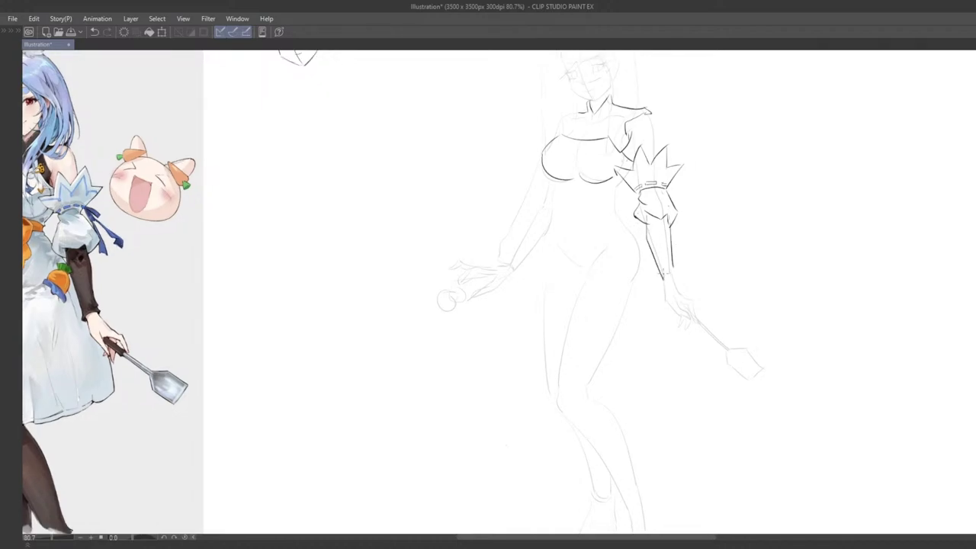
pyautogui.hotkey('ctrl', 'z')
pyautogui.moveTo(647, 231); pyautogui.dragTo(662, 270)
pyautogui.hotkey('ctrl', 'z')
# - Rework the lower end of the forearm sleeve and close it with a small cuff at the spatula-side wrist
pyautogui.moveTo(671, 227); pyautogui.dragTo(670, 270)
pyautogui.hotkey('ctrl', 'z')
pyautogui.hotkey('ctrl', 'z')
pyautogui.hotkey('ctrl', 'z')
pyautogui.moveTo(670, 228)
pyautogui.mouseDown()
pyautogui.moveTo(675, 283)
pyautogui.moveTo(648, 277)
pyautogui.mouseUp()
pyautogui.hotkey('ctrl', 'z')
pyautogui.hotkey('ctrl', 'z')
pyautogui.hotkey('ctrl', 'z')
pyautogui.hotkey('ctrl', 'z')
pyautogui.hotkey('ctrl', 'z')
pyautogui.hotkey('ctrl', 'z')
pyautogui.moveTo(638, 243); pyautogui.dragTo(657, 273)
pyautogui.hotkey('ctrl', 'z')
# - Remove the outer edge line of the spatula-side forearm sleeve
pyautogui.scroll(-5, 659, 262)
pyautogui.moveTo(699, 185); pyautogui.dragTo(684, 223)
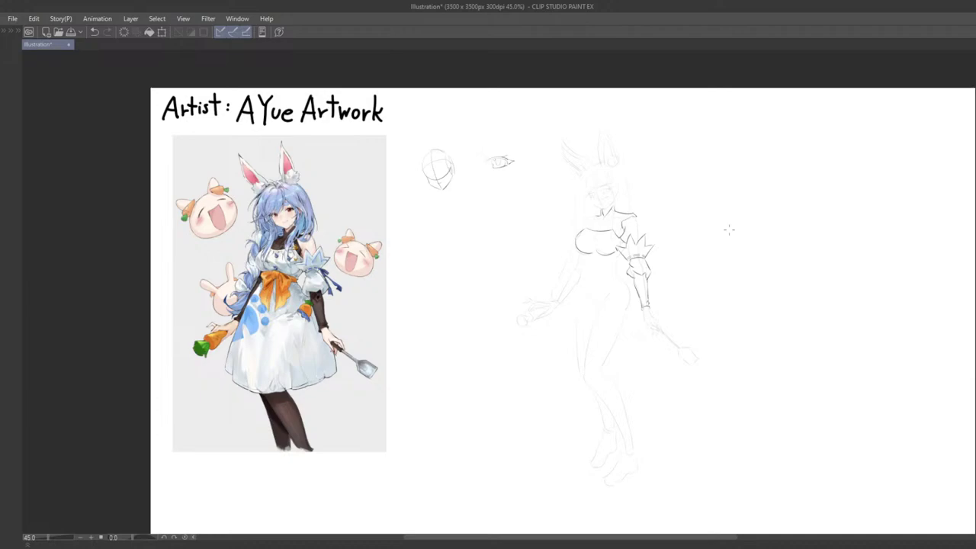
pyautogui.scroll(5, 572, 379)
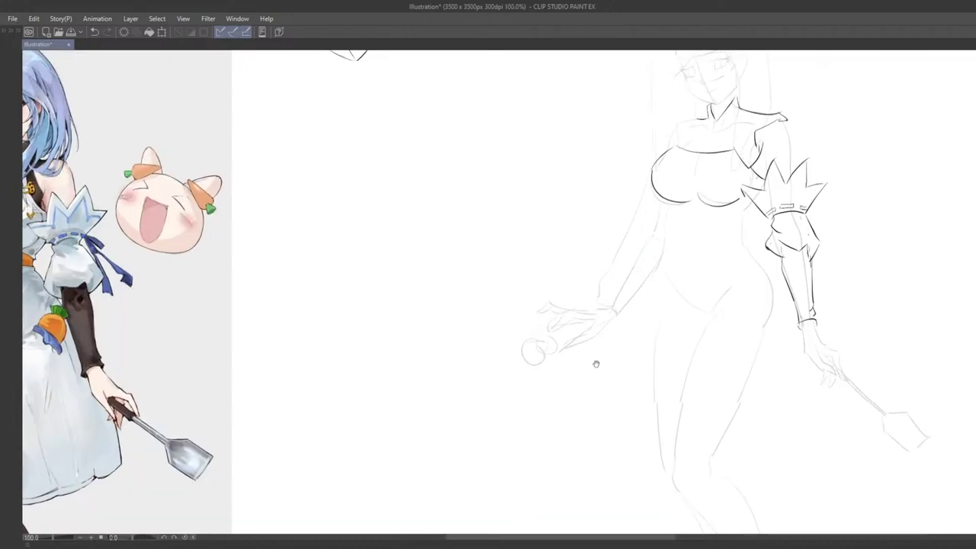
pyautogui.moveTo(432, 317); pyautogui.dragTo(435, 343)
pyautogui.moveTo(623, 276)
pyautogui.mouseDown()
pyautogui.moveTo(618, 234)
pyautogui.moveTo(617, 268)
pyautogui.mouseUp()
pyautogui.press('p')
pyautogui.hotkey('ctrl', 'z')
pyautogui.hotkey('ctrl', 'z')
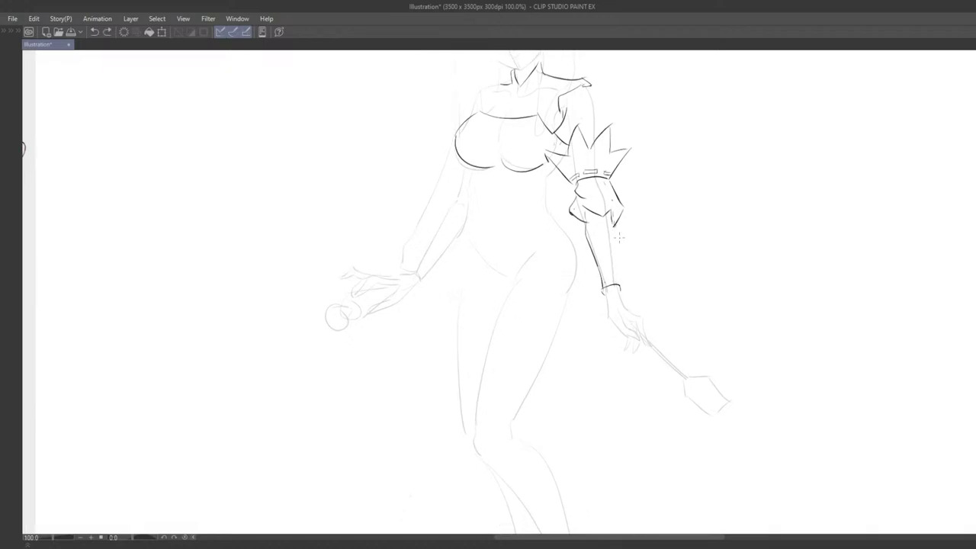
# - Redraw the forearm sleeve's outer edge from the puffed sleeve's hem to the wrist cuff
pyautogui.moveTo(614, 227)
pyautogui.mouseDown()
pyautogui.moveTo(612, 275)
pyautogui.moveTo(617, 255)
pyautogui.moveTo(669, 237)
pyautogui.moveTo(621, 250)
pyautogui.moveTo(650, 227)
pyautogui.mouseUp()
pyautogui.hotkey('ctrl', 'z')
pyautogui.hotkey('ctrl', 'z')
pyautogui.hotkey('ctrl', 'z')
pyautogui.scroll(-7, 616, 263)
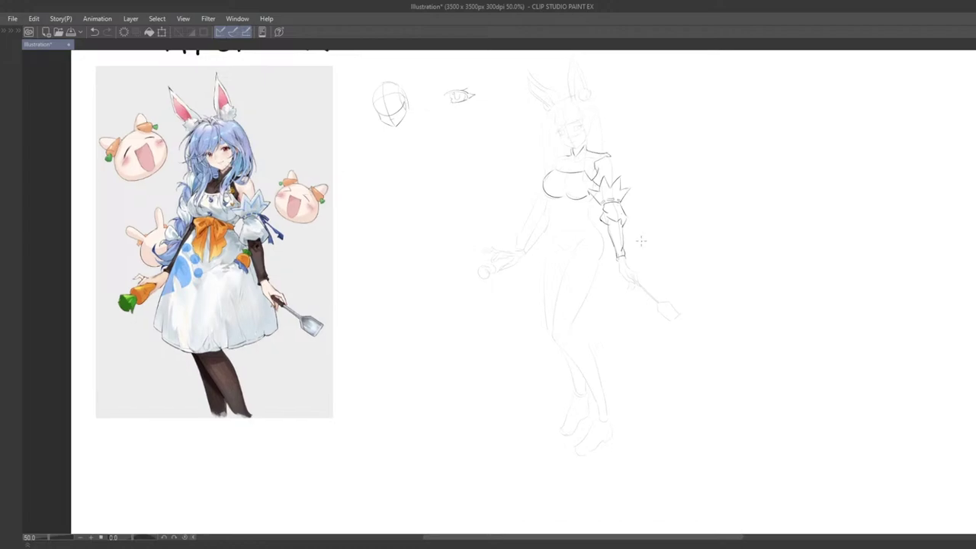
pyautogui.scroll(4, 643, 237)
pyautogui.scroll(3, 643, 236)
pyautogui.hotkey('ctrl', 'z')
pyautogui.moveTo(602, 263); pyautogui.dragTo(607, 307)
pyautogui.scroll(-3, 603, 294)
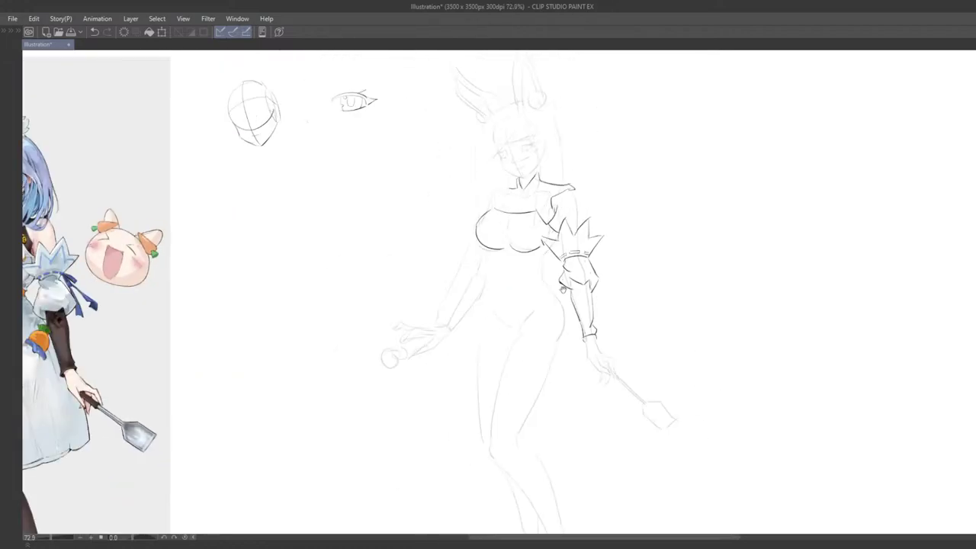
pyautogui.scroll(2, 601, 283)
pyautogui.scroll(2, 602, 282)
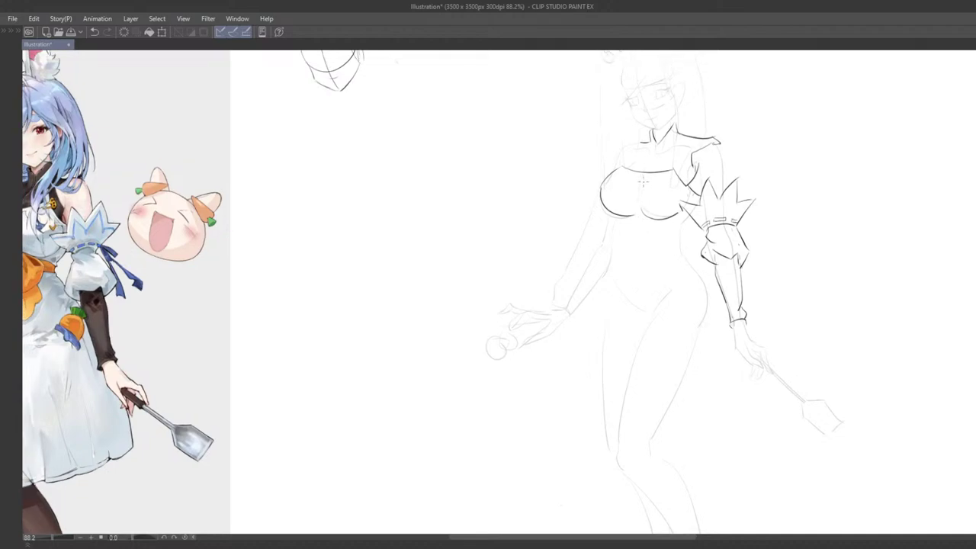
# - Draw two small round buttons, one above the other, down the centre of the dress bodice
pyautogui.moveTo(639, 183)
pyautogui.mouseDown()
pyautogui.moveTo(700, 176)
pyautogui.moveTo(699, 200)
pyautogui.mouseUp()
pyautogui.hotkey('ctrl', 'z')
pyautogui.hotkey('ctrl', 'z')
pyautogui.hotkey('ctrl', 'z')
pyautogui.hotkey('ctrl', 'z')
pyautogui.hotkey('ctrl', 'z')
pyautogui.hotkey('ctrl', 'z')
pyautogui.hotkey('ctrl', 'z')
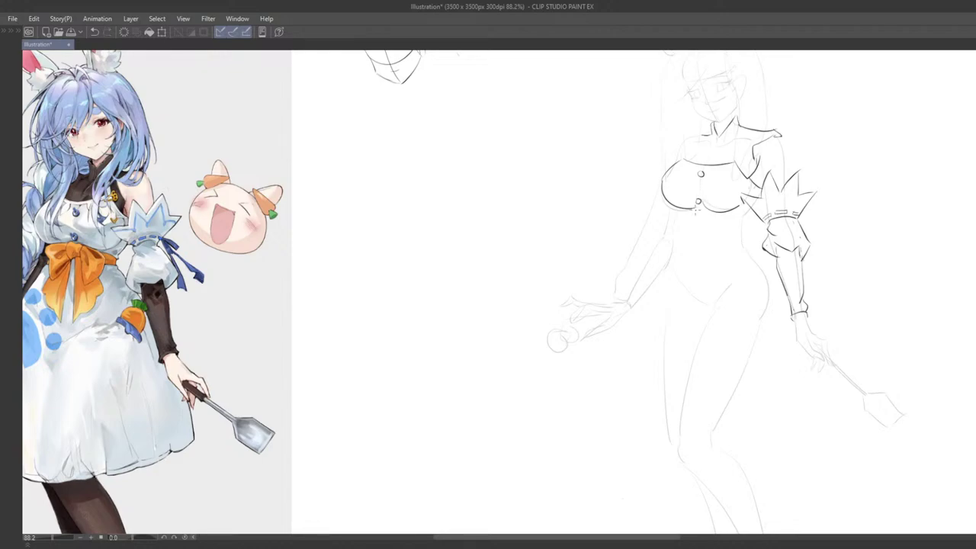
# - Draw the waist bow's knot just under the lower bodice button and the upper curve of its carrot-side loop
pyautogui.moveTo(714, 273); pyautogui.dragTo(676, 276)
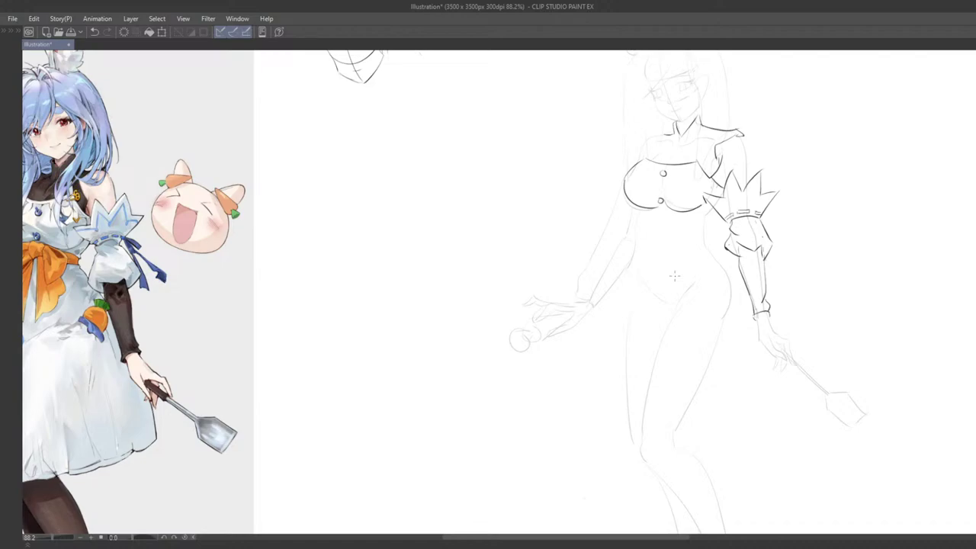
pyautogui.moveTo(632, 288); pyautogui.dragTo(712, 276)
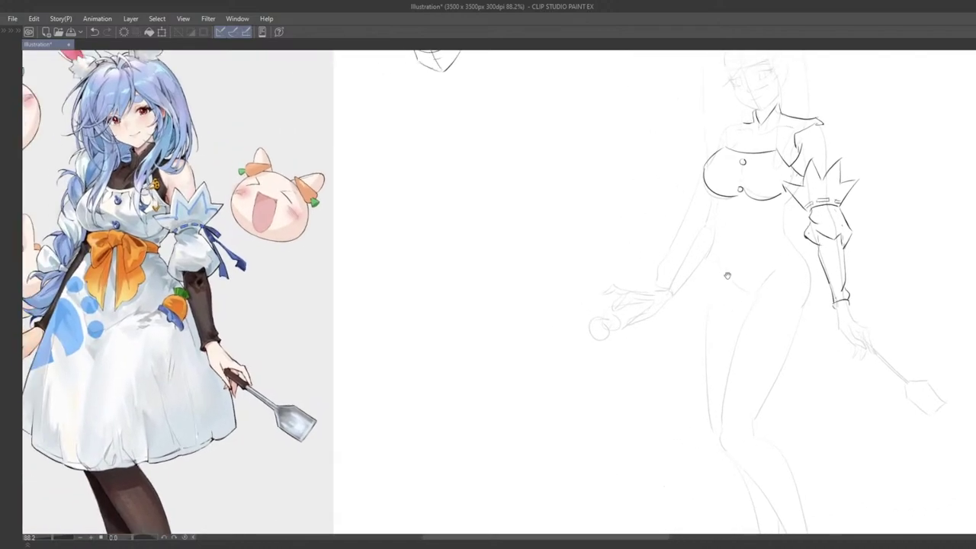
pyautogui.moveTo(714, 209)
pyautogui.mouseDown()
pyautogui.moveTo(732, 200)
pyautogui.moveTo(712, 208)
pyautogui.moveTo(719, 237)
pyautogui.moveTo(745, 222)
pyautogui.moveTo(716, 229)
pyautogui.moveTo(734, 231)
pyautogui.moveTo(733, 213)
pyautogui.mouseUp()
pyautogui.hotkey('ctrl', 'z')
pyautogui.hotkey('ctrl', 'z')
pyautogui.hotkey('ctrl', 'z')
pyautogui.hotkey('ctrl', 'z')
pyautogui.hotkey('ctrl', 'z')
pyautogui.hotkey('ctrl', 'z')
pyautogui.hotkey('ctrl', 'z')
pyautogui.hotkey('ctrl', 'z')
pyautogui.hotkey('ctrl', 'z')
pyautogui.hotkey('ctrl', 'z')
pyautogui.hotkey('ctrl', 'z')
pyautogui.hotkey('ctrl', 'z')
pyautogui.hotkey('ctrl', 'z')
pyautogui.hotkey('ctrl', 'z')
pyautogui.hotkey('ctrl', 'z')
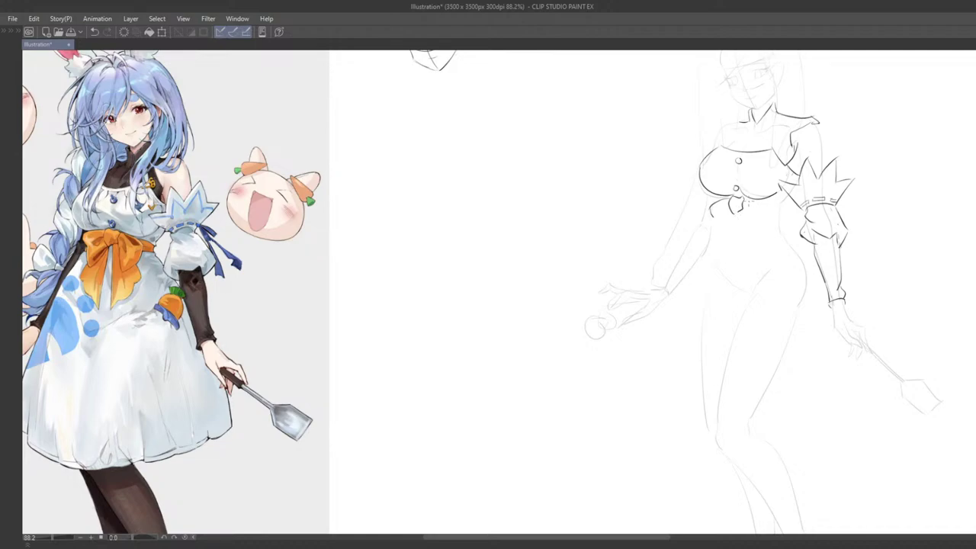
# - Draw the upper folds of the bow's spatula-side loop, coming out of the knot under the bust
pyautogui.hotkey('ctrl', 'z')
pyautogui.moveTo(745, 200)
pyautogui.mouseDown()
pyautogui.moveTo(762, 213)
pyautogui.moveTo(739, 190)
pyautogui.moveTo(745, 203)
pyautogui.moveTo(747, 194)
pyautogui.moveTo(731, 200)
pyautogui.mouseUp()
pyautogui.hotkey('ctrl', 'z')
pyautogui.hotkey('ctrl', 'z')
pyautogui.hotkey('ctrl', 'z')
pyautogui.hotkey('ctrl', 'z')
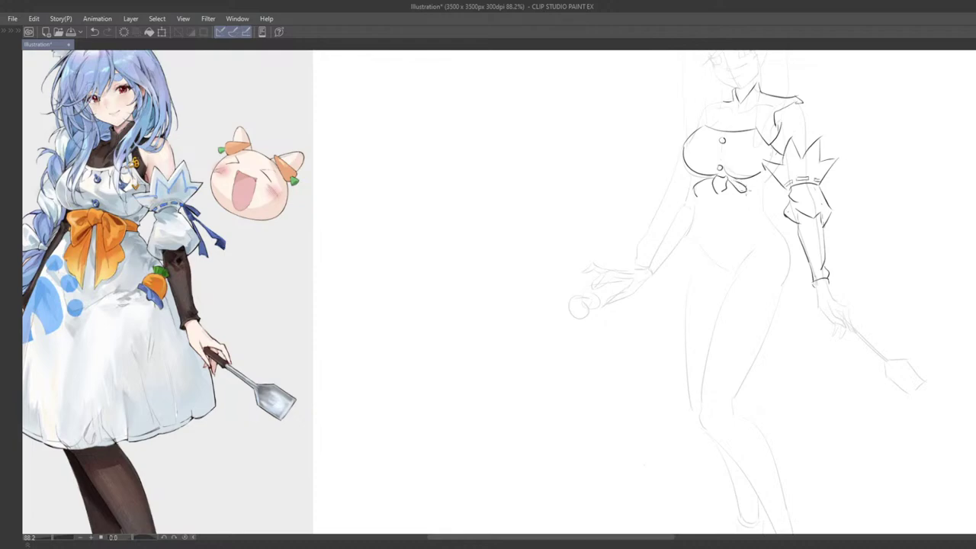
pyautogui.moveTo(737, 189); pyautogui.dragTo(749, 193)
pyautogui.hotkey('ctrl', 'z')
pyautogui.moveTo(753, 241)
pyautogui.mouseDown()
pyautogui.moveTo(750, 261)
pyautogui.moveTo(729, 234)
pyautogui.mouseUp()
pyautogui.hotkey('ctrl', 'z')
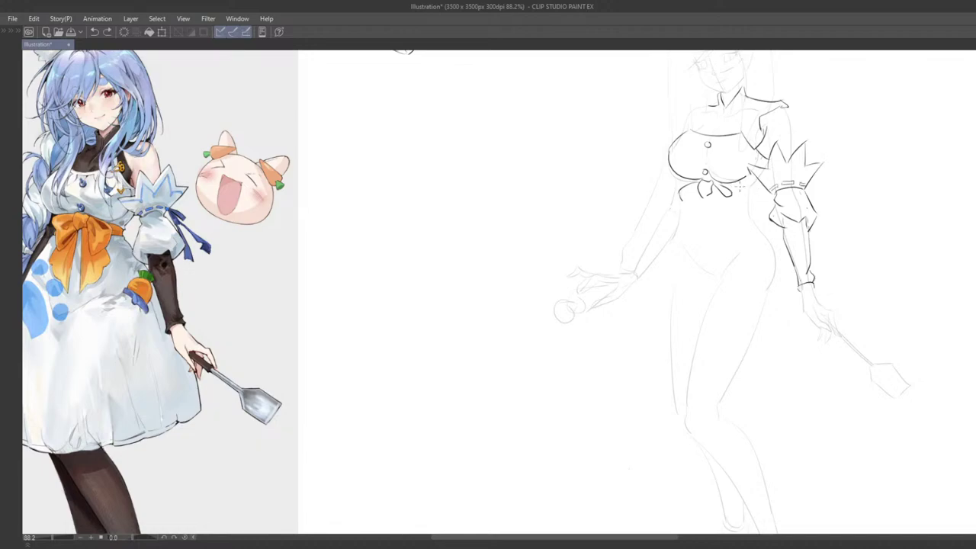
# - Extend the bow's spatula-side loop downward into a drooping shape that ends in a point
pyautogui.moveTo(730, 187)
pyautogui.mouseDown()
pyautogui.moveTo(737, 202)
pyautogui.moveTo(735, 191)
pyautogui.moveTo(718, 222)
pyautogui.moveTo(730, 244)
pyautogui.moveTo(731, 230)
pyautogui.mouseUp()
pyautogui.hotkey('ctrl', 'z')
pyautogui.hotkey('ctrl', 'z')
pyautogui.hotkey('ctrl', 'z')
pyautogui.hotkey('ctrl', 'z')
pyautogui.hotkey('ctrl', 'z')
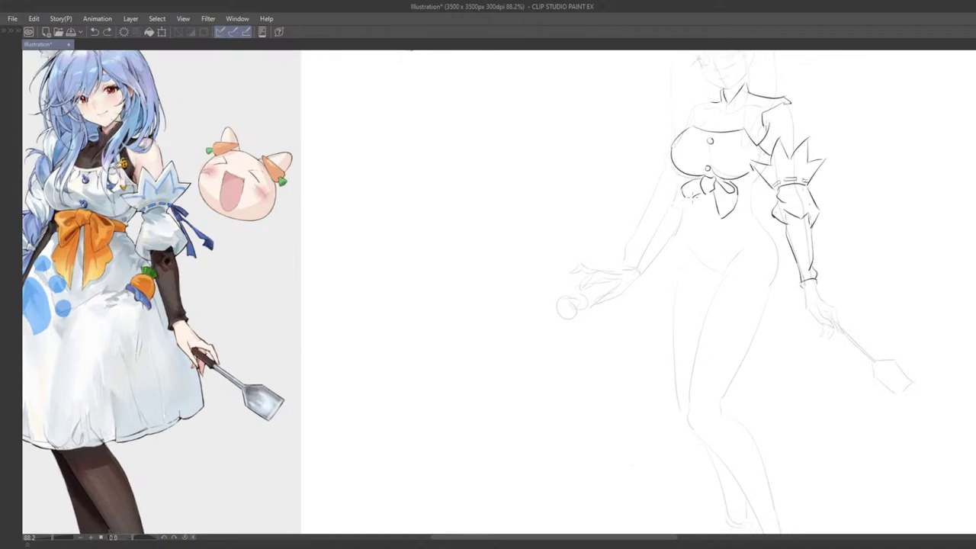
# - Rough in the outer edge and inner folds of the bow's carrot-side loop
pyautogui.moveTo(688, 208); pyautogui.dragTo(691, 203)
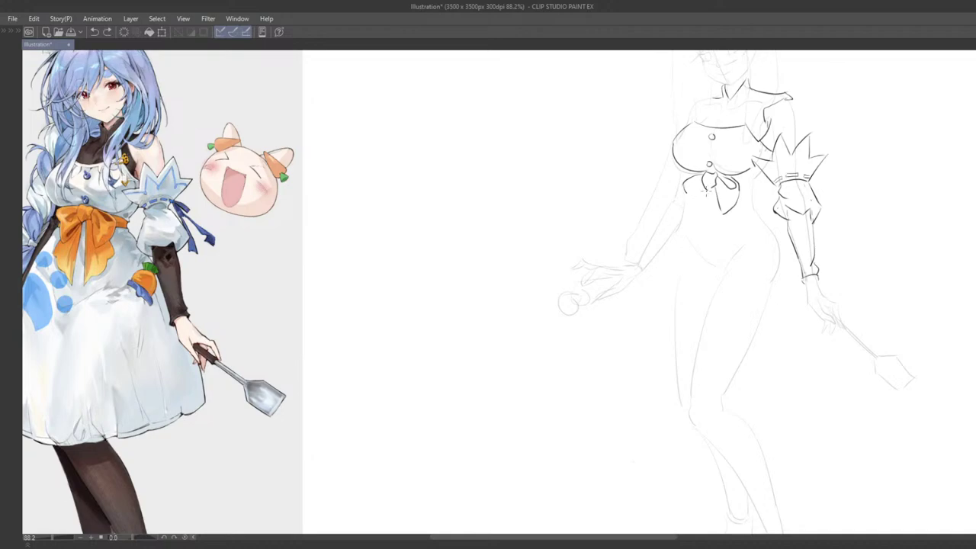
pyautogui.moveTo(684, 202); pyautogui.dragTo(692, 192)
pyautogui.moveTo(698, 218)
pyautogui.mouseDown()
pyautogui.moveTo(685, 178)
pyautogui.moveTo(693, 222)
pyautogui.moveTo(706, 234)
pyautogui.moveTo(692, 181)
pyautogui.moveTo(697, 226)
pyautogui.moveTo(666, 204)
pyautogui.moveTo(675, 196)
pyautogui.moveTo(674, 209)
pyautogui.moveTo(704, 180)
pyautogui.moveTo(714, 165)
pyautogui.moveTo(700, 162)
pyautogui.moveTo(726, 177)
pyautogui.moveTo(705, 181)
pyautogui.moveTo(694, 151)
pyautogui.moveTo(710, 176)
pyautogui.mouseUp()
pyautogui.press('p')
pyautogui.hotkey('ctrl', 'z')
pyautogui.hotkey('ctrl', 'z')
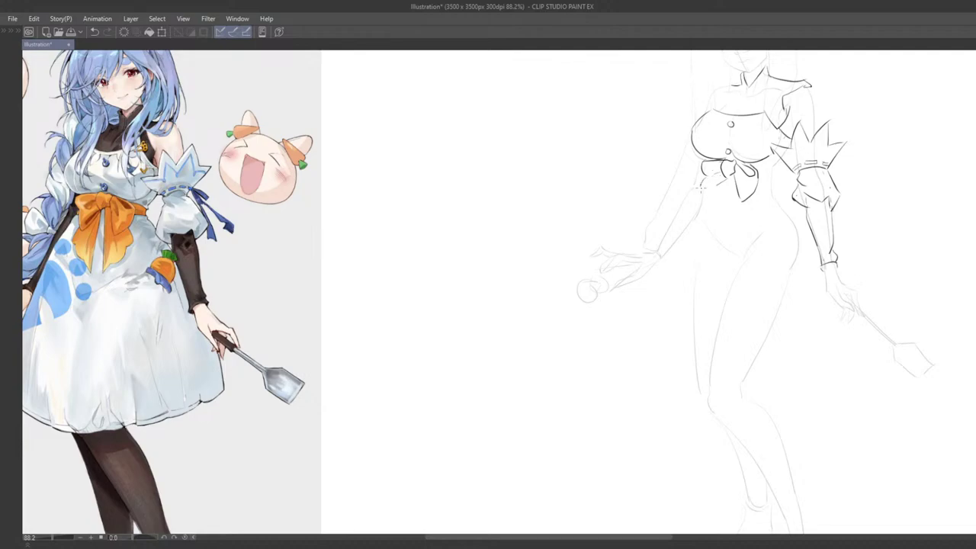
pyautogui.hotkey('ctrl', 'z')
pyautogui.hotkey('ctrl', 'z')
# - Close the lower outline of the bow's carrot-side loop and start the ribbon tail hanging below it
pyautogui.moveTo(704, 175); pyautogui.dragTo(707, 191)
pyautogui.moveTo(708, 190)
pyautogui.mouseDown()
pyautogui.moveTo(741, 183)
pyautogui.moveTo(714, 186)
pyautogui.moveTo(724, 190)
pyautogui.moveTo(713, 196)
pyautogui.moveTo(707, 188)
pyautogui.moveTo(706, 214)
pyautogui.mouseUp()
pyautogui.hotkey('ctrl', 'z')
pyautogui.hotkey('ctrl', 'z')
pyautogui.hotkey('ctrl', 'z')
pyautogui.hotkey('ctrl', 'z')
pyautogui.hotkey('ctrl', 'z')
pyautogui.hotkey('ctrl', 'z')
pyautogui.hotkey('ctrl', 'z')
pyautogui.hotkey('ctrl', 'z')
pyautogui.hotkey('ctrl', 'z')
pyautogui.hotkey('ctrl', 'z')
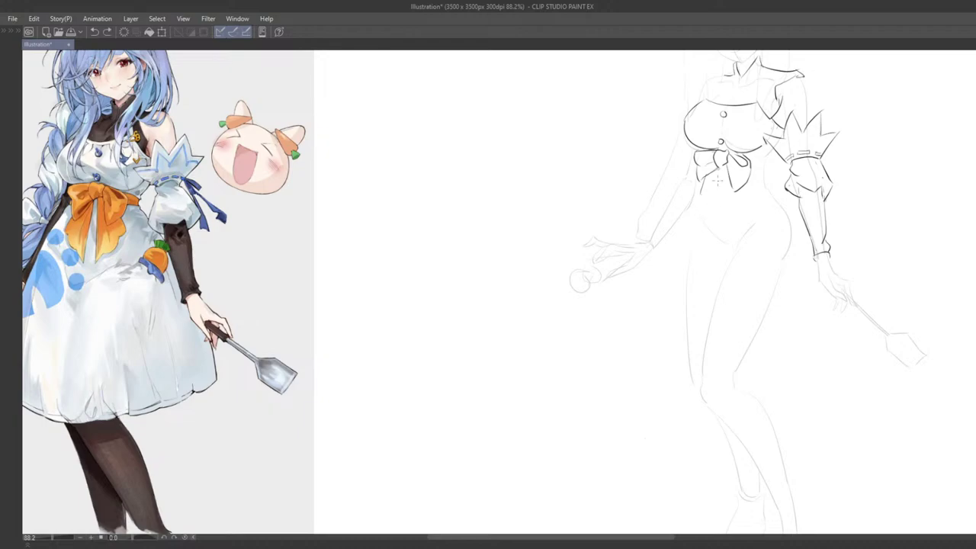
# - Draw the carrot-side ribbon tail with a long inner edge, a curved outer edge and a pointed end
pyautogui.moveTo(717, 176)
pyautogui.mouseDown()
pyautogui.moveTo(715, 212)
pyautogui.moveTo(687, 225)
pyautogui.mouseUp()
pyautogui.hotkey('ctrl', 'z')
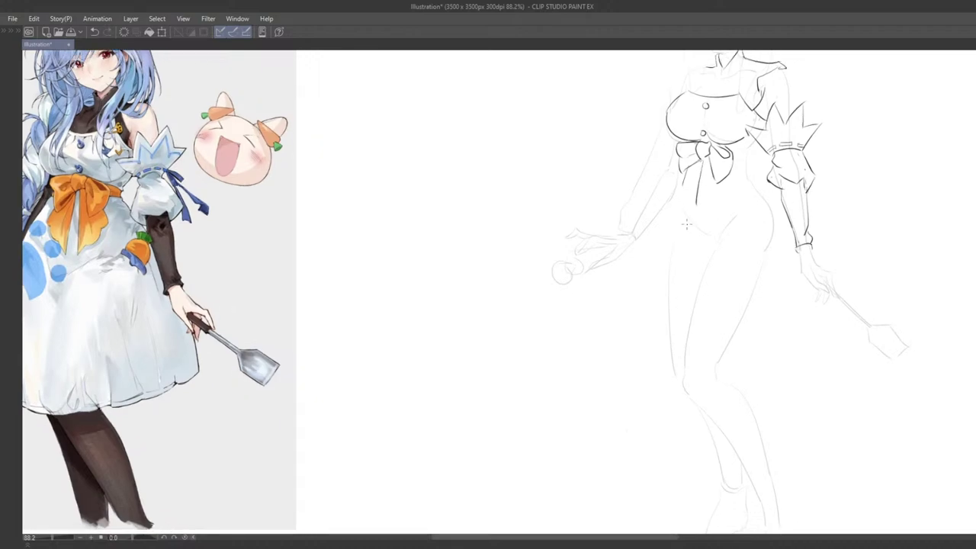
pyautogui.moveTo(687, 223)
pyautogui.mouseDown()
pyautogui.moveTo(625, 279)
pyautogui.moveTo(627, 333)
pyautogui.moveTo(649, 318)
pyautogui.moveTo(628, 318)
pyautogui.moveTo(643, 322)
pyautogui.moveTo(637, 150)
pyautogui.mouseUp()
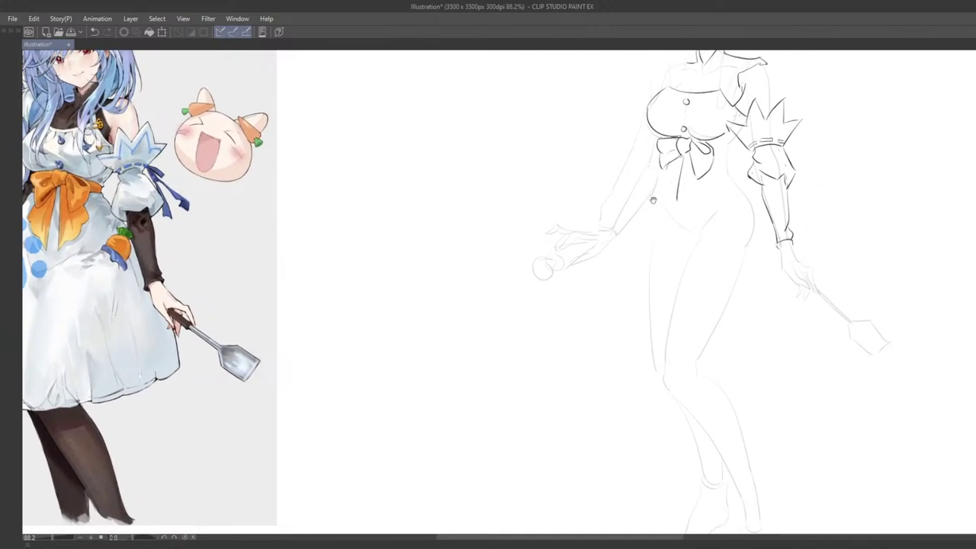
pyautogui.moveTo(642, 198)
pyautogui.mouseDown()
pyautogui.moveTo(738, 225)
pyautogui.moveTo(689, 216)
pyautogui.mouseUp()
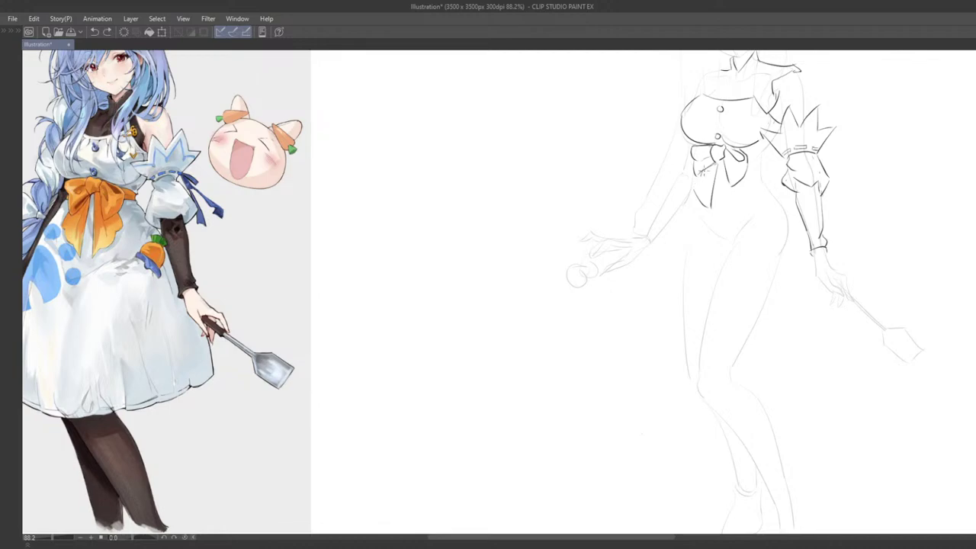
pyautogui.moveTo(706, 201); pyautogui.dragTo(687, 205)
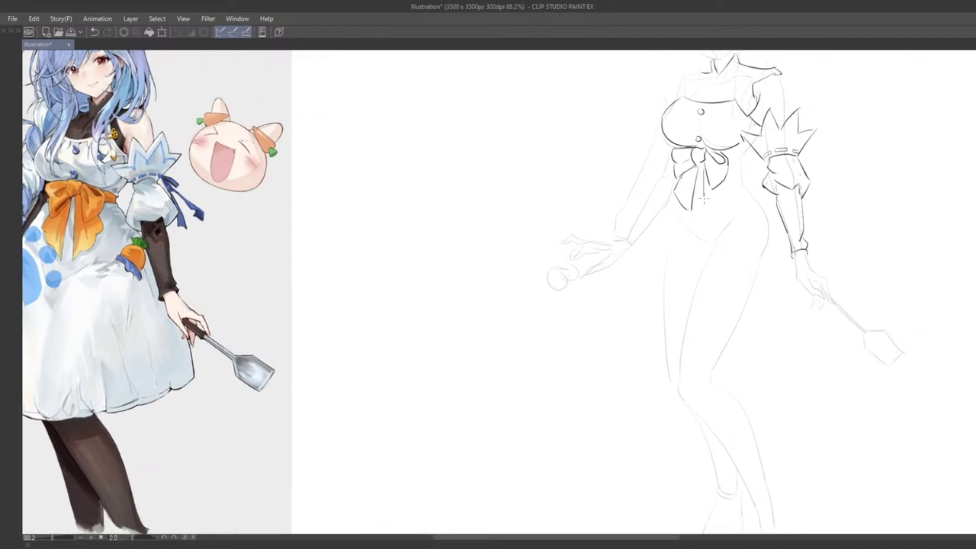
# - Draw the straight inner edge of the second ribbon tail, running down from the bow's knot beside the first tail
pyautogui.moveTo(704, 164); pyautogui.dragTo(705, 207)
pyautogui.hotkey('ctrl', 'z')
pyautogui.moveTo(705, 163); pyautogui.dragTo(706, 208)
pyautogui.hotkey('ctrl', 'z')
pyautogui.moveTo(698, 153); pyautogui.dragTo(696, 183)
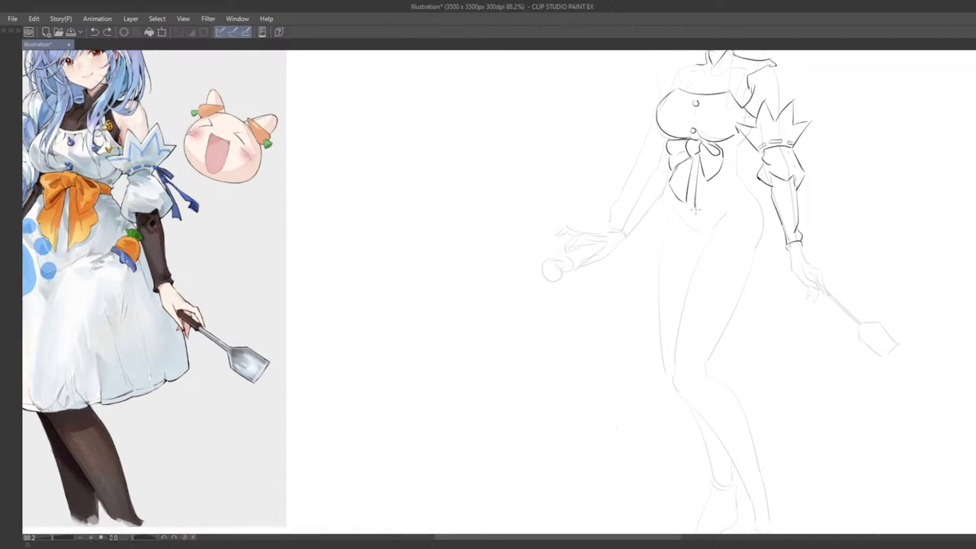
pyautogui.hotkey('ctrl', 'z')
# - Close the spatula-side ribbon tail with a wavy, scalloped lower edge
pyautogui.moveTo(707, 198)
pyautogui.mouseDown()
pyautogui.moveTo(716, 193)
pyautogui.moveTo(724, 228)
pyautogui.mouseUp()
pyautogui.hotkey('ctrl', 'z')
pyautogui.hotkey('ctrl', 'z')
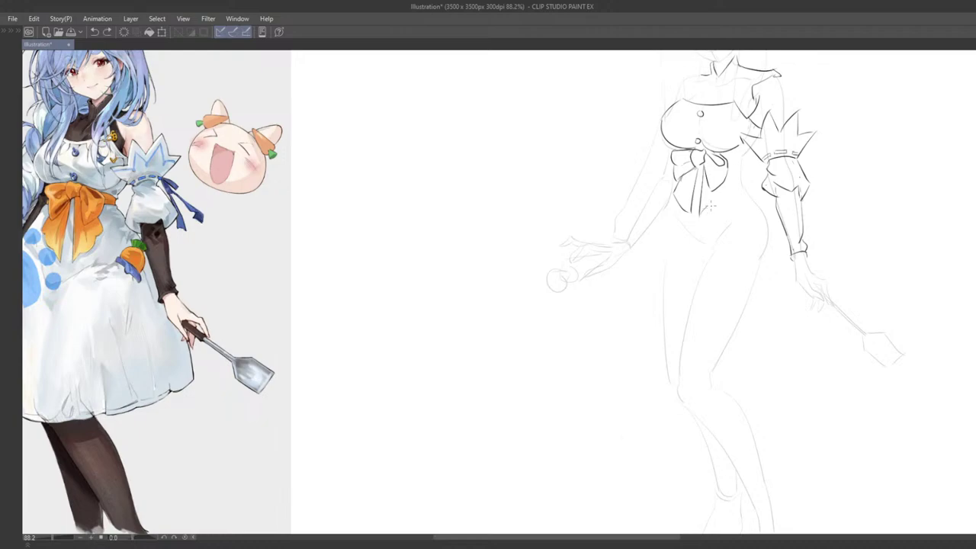
pyautogui.moveTo(718, 229); pyautogui.dragTo(710, 233)
pyautogui.hotkey('ctrl', 'z')
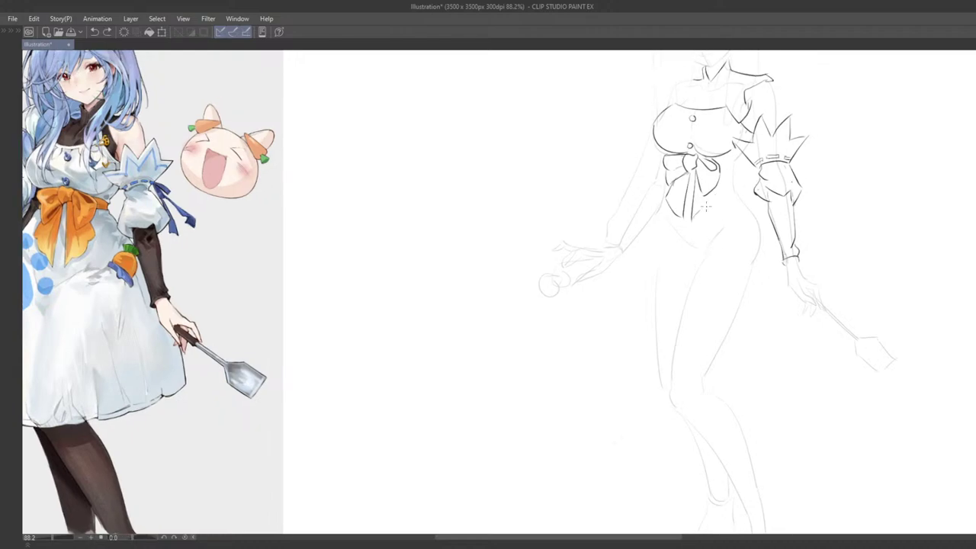
pyautogui.moveTo(723, 223); pyautogui.dragTo(716, 250)
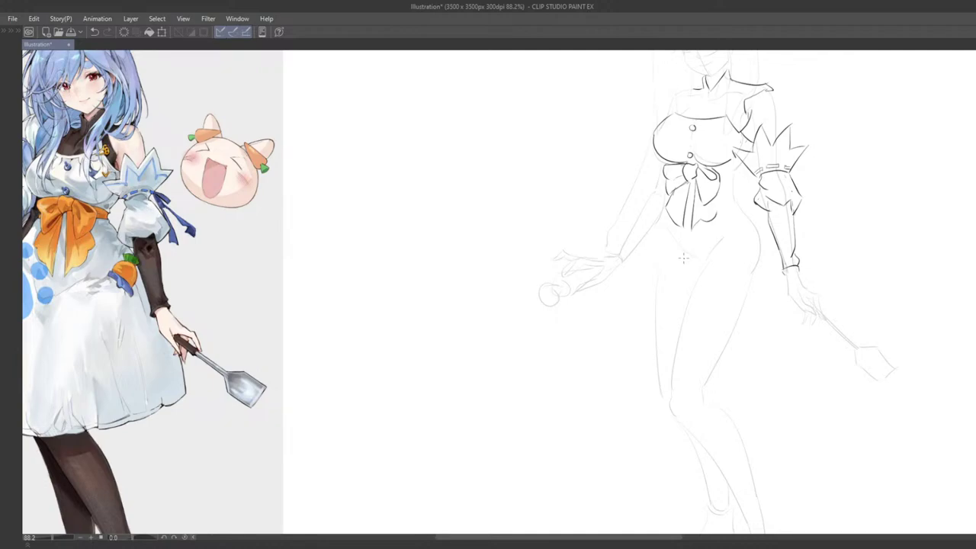
pyautogui.moveTo(702, 251)
pyautogui.mouseDown()
pyautogui.moveTo(671, 233)
pyautogui.moveTo(678, 219)
pyautogui.moveTo(682, 275)
pyautogui.moveTo(687, 262)
pyautogui.mouseUp()
# - Doodle a stick arm-curl diagram on the blank canvas: head circle, body line, and a lowered arm ending in a circle
pyautogui.moveTo(681, 227)
pyautogui.mouseDown()
pyautogui.moveTo(685, 252)
pyautogui.moveTo(655, 273)
pyautogui.moveTo(707, 286)
pyautogui.mouseUp()
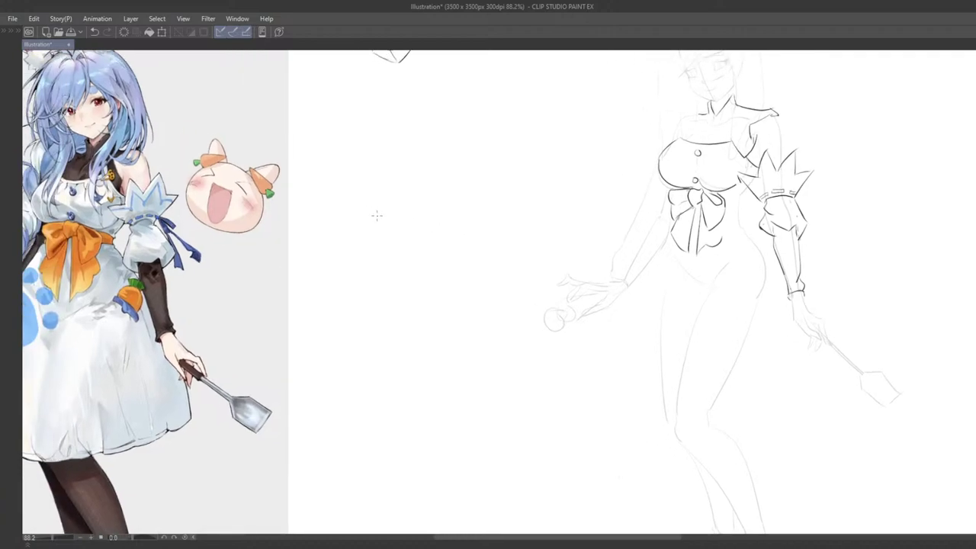
pyautogui.moveTo(385, 216); pyautogui.dragTo(374, 221)
pyautogui.moveTo(437, 171)
pyautogui.mouseDown()
pyautogui.moveTo(436, 244)
pyautogui.moveTo(377, 230)
pyautogui.moveTo(406, 222)
pyautogui.mouseUp()
pyautogui.moveTo(430, 272); pyautogui.dragTo(432, 246)
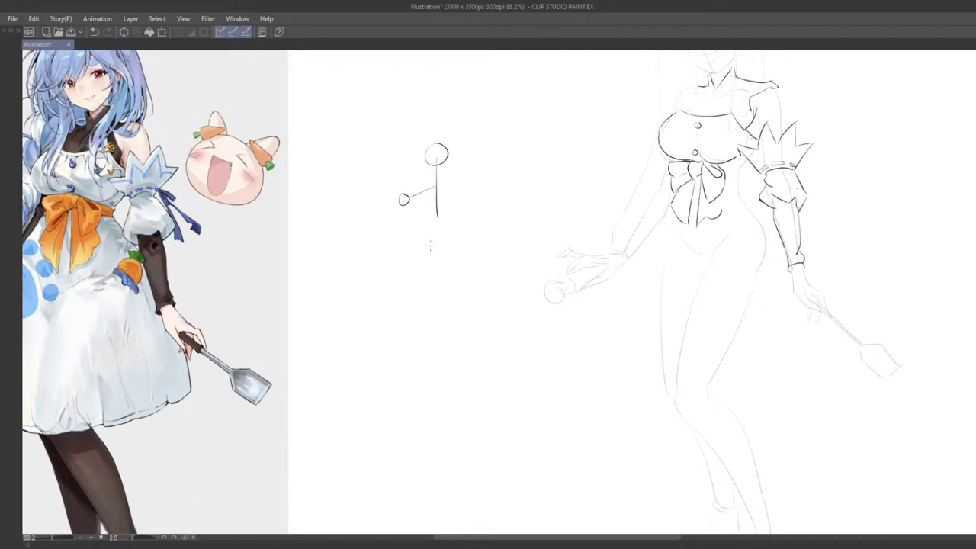
pyautogui.moveTo(388, 199)
pyautogui.mouseDown()
pyautogui.moveTo(427, 198)
pyautogui.moveTo(393, 216)
pyautogui.moveTo(395, 194)
pyautogui.moveTo(375, 219)
pyautogui.moveTo(379, 209)
pyautogui.mouseUp()
pyautogui.moveTo(399, 156); pyautogui.dragTo(400, 182)
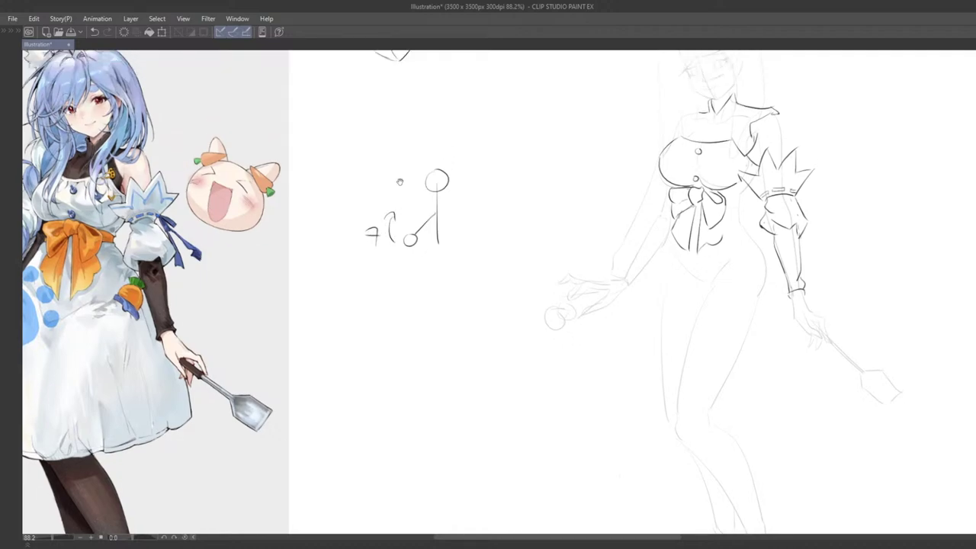
# - Add a horizontal arm position and a second motion arrow labelled 7 to the arm-curl diagram
pyautogui.moveTo(390, 216)
pyautogui.mouseDown()
pyautogui.moveTo(438, 212)
pyautogui.moveTo(394, 213)
pyautogui.moveTo(421, 189)
pyautogui.moveTo(392, 193)
pyautogui.mouseUp()
pyautogui.moveTo(390, 207)
pyautogui.mouseDown()
pyautogui.moveTo(380, 233)
pyautogui.moveTo(395, 242)
pyautogui.moveTo(383, 215)
pyautogui.mouseUp()
pyautogui.hotkey('ctrl', 'z')
pyautogui.moveTo(418, 189)
pyautogui.mouseDown()
pyautogui.moveTo(345, 246)
pyautogui.moveTo(353, 253)
pyautogui.mouseUp()
pyautogui.hotkey('ctrl', 'z')
pyautogui.hotkey('ctrl', 'z')
pyautogui.hotkey('ctrl', 'z')
# - Add a large curved arrow labelled 7 beside the arm-curl diagram to mark the full range of motion
pyautogui.moveTo(351, 182); pyautogui.dragTo(369, 187)
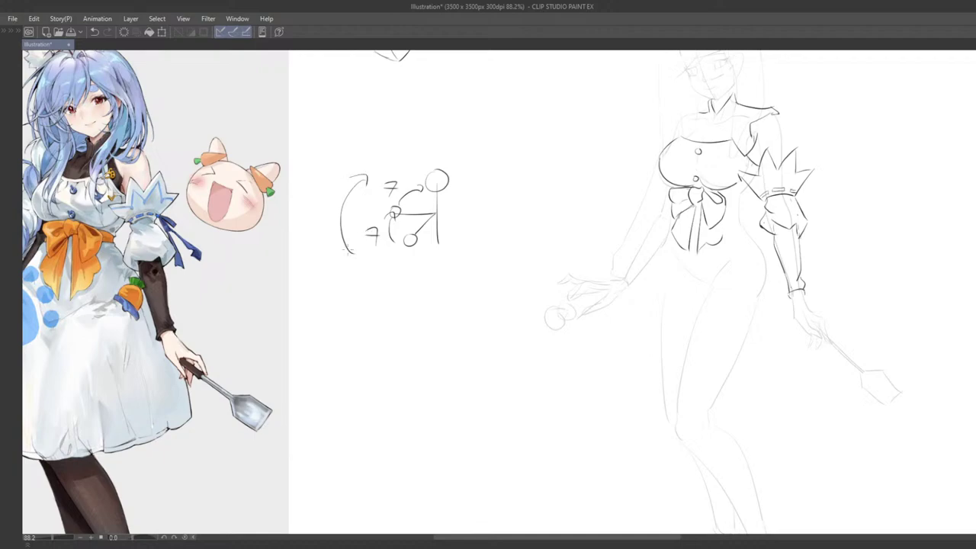
pyautogui.moveTo(320, 217)
pyautogui.mouseDown()
pyautogui.moveTo(325, 234)
pyautogui.moveTo(357, 250)
pyautogui.mouseUp()
pyautogui.moveTo(368, 174)
pyautogui.mouseDown()
pyautogui.moveTo(355, 251)
pyautogui.moveTo(349, 236)
pyautogui.moveTo(368, 237)
pyautogui.mouseUp()
pyautogui.hotkey('ctrl', 'z')
pyautogui.hotkey('ctrl', 'z')
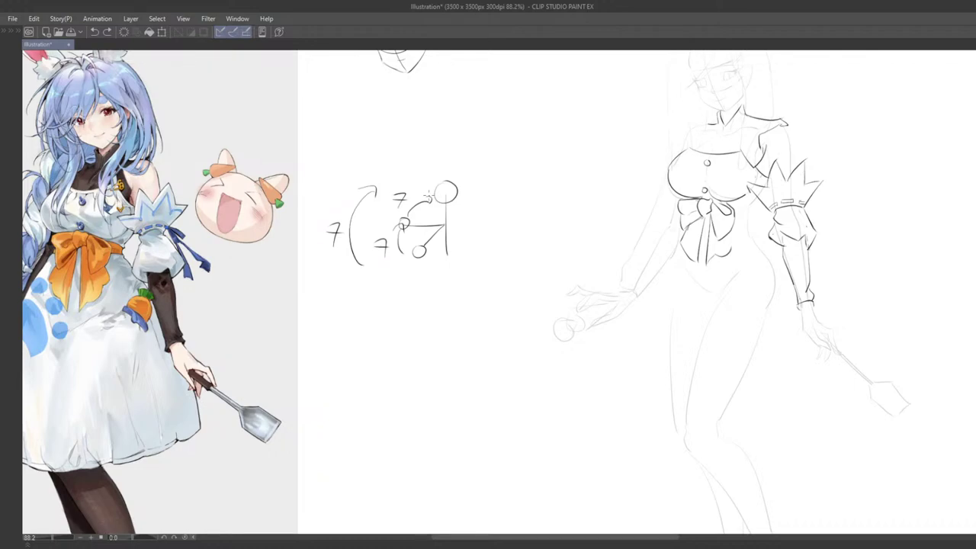
# - Doodle a dumbbell below the arm-curl diagram, with two weight plates joined by a thin double-line bar
pyautogui.moveTo(422, 372)
pyautogui.mouseDown()
pyautogui.moveTo(426, 314)
pyautogui.moveTo(370, 321)
pyautogui.moveTo(374, 348)
pyautogui.moveTo(447, 325)
pyautogui.mouseUp()
pyautogui.hotkey('ctrl', 'z')
pyautogui.hotkey('ctrl', 'z')
pyautogui.moveTo(383, 334)
pyautogui.mouseDown()
pyautogui.moveTo(444, 330)
pyautogui.moveTo(449, 341)
pyautogui.mouseUp()
pyautogui.hotkey('ctrl', 'z')
pyautogui.moveTo(444, 316)
pyautogui.mouseDown()
pyautogui.moveTo(444, 343)
pyautogui.moveTo(457, 314)
pyautogui.mouseUp()
pyautogui.hotkey('ctrl', 'z')
pyautogui.moveTo(458, 315); pyautogui.dragTo(467, 352)
pyautogui.hotkey('ctrl', 'z')
pyautogui.hotkey('ctrl', 'z')
pyautogui.hotkey('ctrl', 'z')
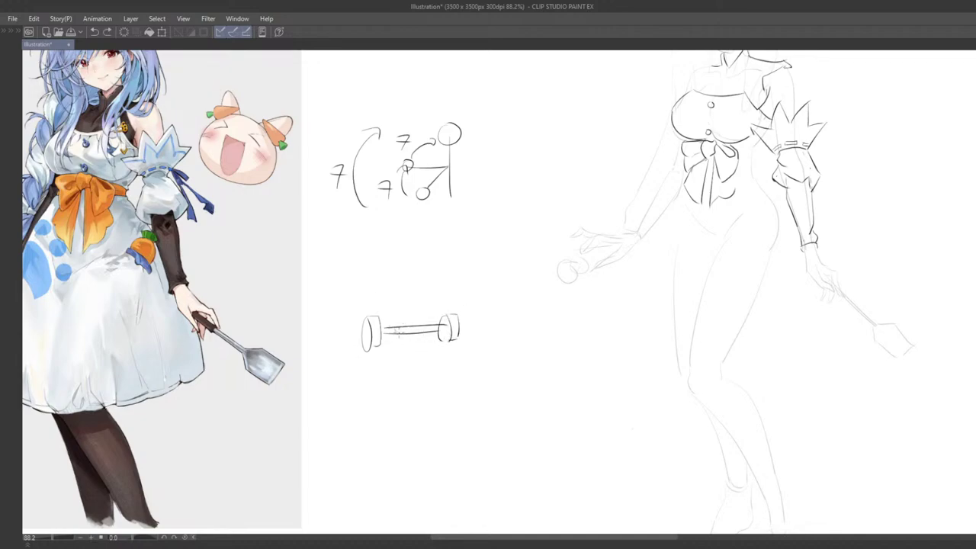
pyautogui.moveTo(413, 187)
pyautogui.mouseDown()
pyautogui.moveTo(425, 156)
pyautogui.moveTo(416, 191)
pyautogui.mouseUp()
pyautogui.hotkey('ctrl', 'z')
pyautogui.moveTo(396, 340)
pyautogui.mouseDown()
pyautogui.moveTo(369, 336)
pyautogui.moveTo(392, 313)
pyautogui.moveTo(418, 322)
pyautogui.moveTo(414, 349)
pyautogui.moveTo(375, 360)
pyautogui.moveTo(401, 373)
pyautogui.moveTo(450, 366)
pyautogui.moveTo(421, 357)
pyautogui.moveTo(402, 317)
pyautogui.mouseUp()
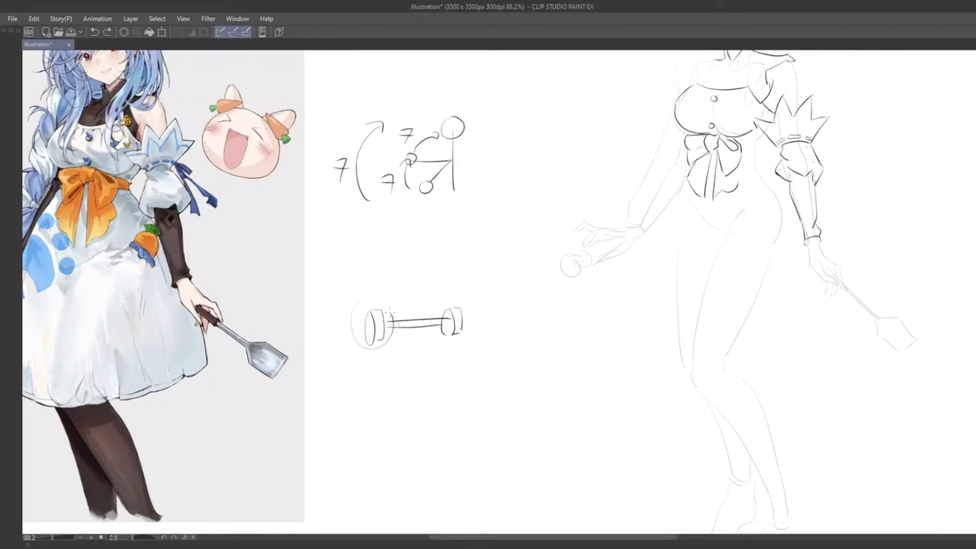
# - Erase the dumbbell doodle from the blank area of the canvas
pyautogui.press('e')
pyautogui.moveTo(443, 347); pyautogui.dragTo(369, 332)
pyautogui.press('p')
pyautogui.moveTo(426, 240); pyautogui.dragTo(398, 325)
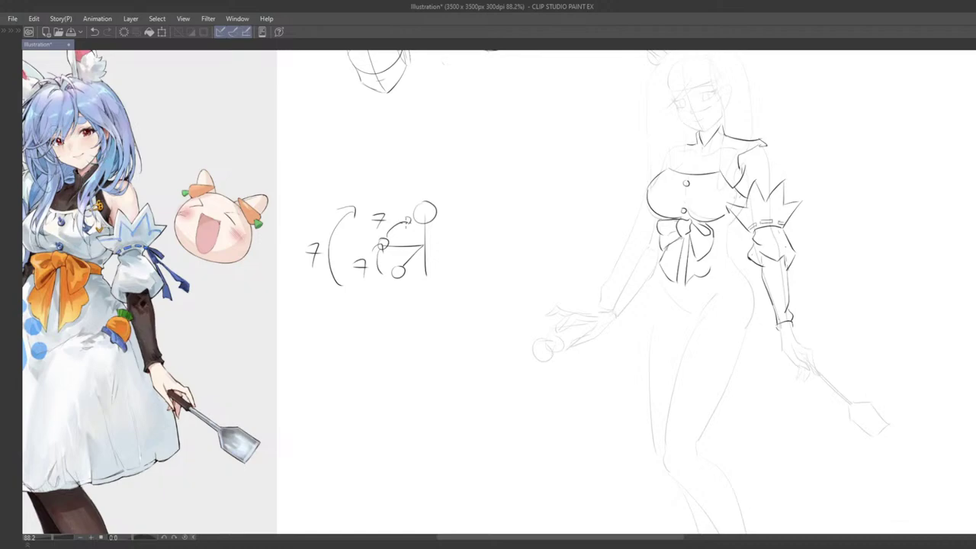
# - Erase the arm-curl diagram with its arrows and number labels
pyautogui.moveTo(457, 276)
pyautogui.mouseDown()
pyautogui.moveTo(448, 250)
pyautogui.moveTo(467, 221)
pyautogui.moveTo(464, 228)
pyautogui.moveTo(497, 219)
pyautogui.moveTo(485, 284)
pyautogui.mouseUp()
pyautogui.hotkey('ctrl', 'z')
pyautogui.hotkey('ctrl', 'z')
pyautogui.press('e')
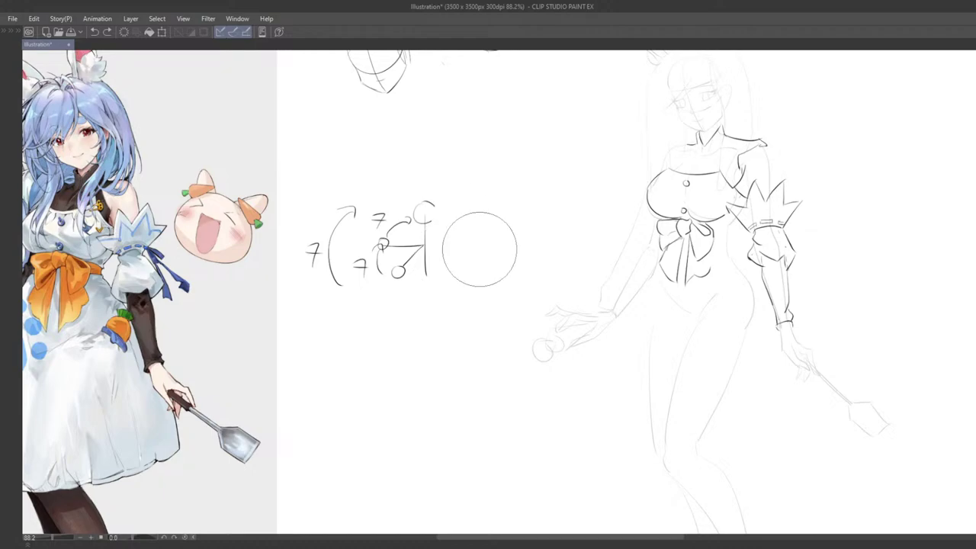
pyautogui.moveTo(457, 228)
pyautogui.mouseDown()
pyautogui.moveTo(469, 271)
pyautogui.moveTo(432, 212)
pyautogui.moveTo(333, 270)
pyautogui.mouseUp()
# - Draw the short waist sash running from the bow's knot toward the spatula-side waist
pyautogui.scroll(1, 401, 288)
pyautogui.moveTo(491, 350); pyautogui.dragTo(484, 319)
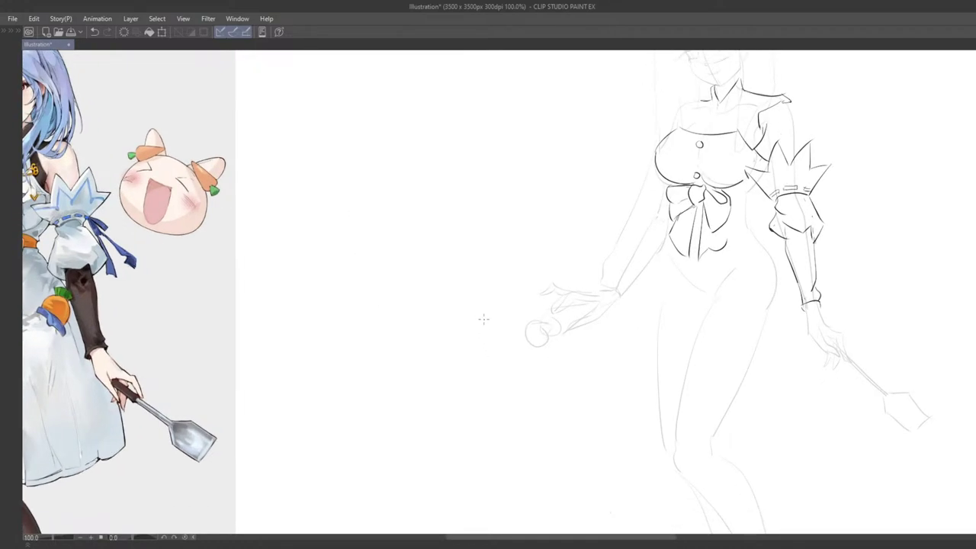
pyautogui.scroll(-3, 483, 319)
pyautogui.moveTo(544, 295); pyautogui.dragTo(420, 297)
pyautogui.scroll(-5, 453, 366)
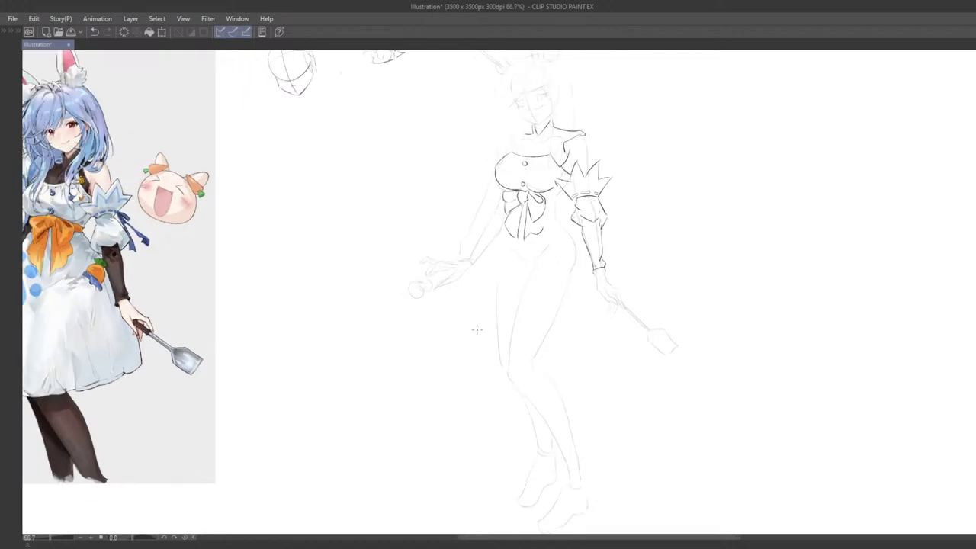
pyautogui.doubleClick(522, 303)
pyautogui.scroll(-3, 593, 279)
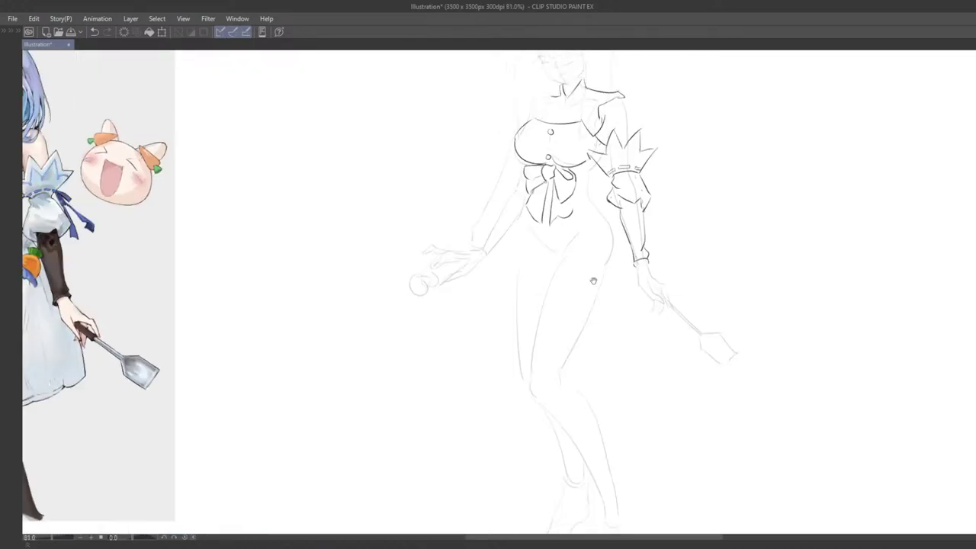
pyautogui.moveTo(533, 295); pyautogui.dragTo(619, 285)
pyautogui.moveTo(592, 217); pyautogui.dragTo(593, 227)
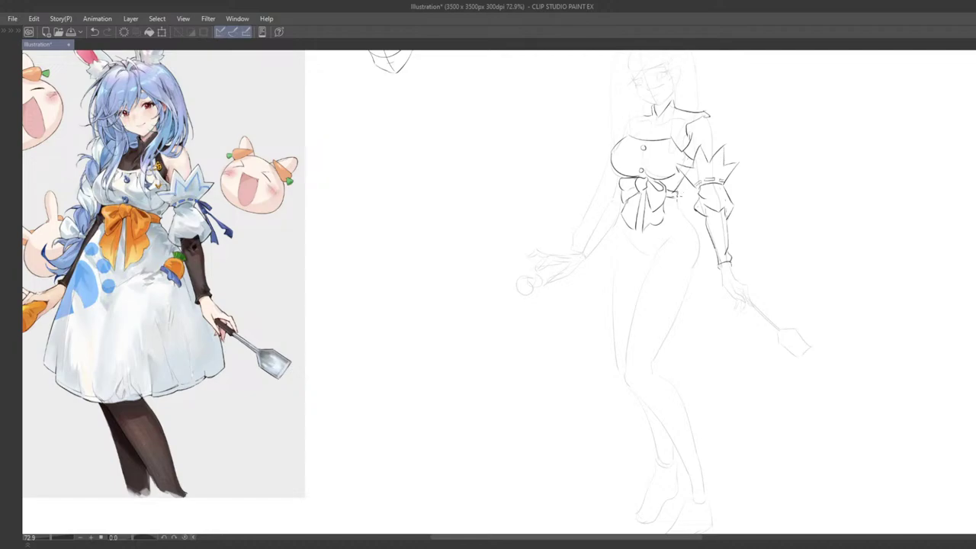
pyautogui.hotkey('ctrl', 'z')
# - Draw the dress contour from the sash down along the spatula-side hip, behind the puffed sleeve
pyautogui.press('e')
pyautogui.moveTo(704, 233)
pyautogui.mouseDown()
pyautogui.moveTo(670, 229)
pyautogui.moveTo(694, 218)
pyautogui.mouseUp()
pyautogui.hotkey('ctrl', 'z')
pyautogui.hotkey('ctrl', 'z')
pyautogui.hotkey('ctrl', 'z')
pyautogui.moveTo(701, 197); pyautogui.dragTo(694, 214)
pyautogui.hotkey('ctrl', 'z')
pyautogui.hotkey('ctrl', 'z')
pyautogui.hotkey('ctrl', 'y')
pyautogui.hotkey('ctrl', 'z')
pyautogui.hotkey('ctrl', 'y')
# - Draw the curved line across the top of the spatula-side thigh, from the crotch out to the hip
pyautogui.moveTo(705, 237); pyautogui.dragTo(718, 228)
pyautogui.moveTo(705, 237); pyautogui.dragTo(665, 254)
pyautogui.hotkey('ctrl', 'z')
pyautogui.hotkey('ctrl', 'z')
pyautogui.hotkey('ctrl', 'y')
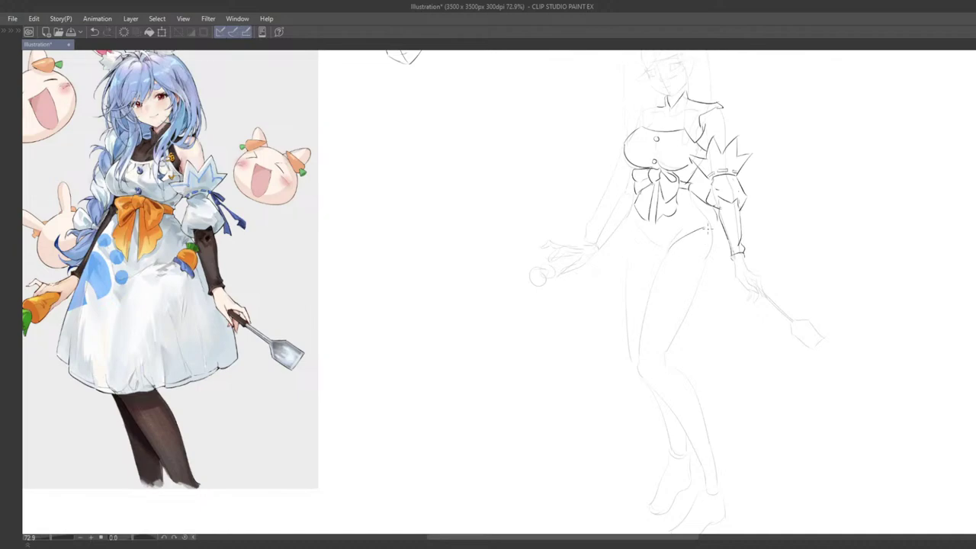
pyautogui.hotkey('ctrl', 'z')
pyautogui.moveTo(708, 215)
pyautogui.mouseDown()
pyautogui.moveTo(664, 252)
pyautogui.moveTo(694, 229)
pyautogui.moveTo(710, 246)
pyautogui.mouseUp()
pyautogui.hotkey('ctrl', 'z')
# - Draw the matching line from the carrot-side hip down to the crotch, completing the V between the thighs
pyautogui.moveTo(639, 221); pyautogui.dragTo(662, 250)
pyautogui.hotkey('ctrl', 'z')
pyautogui.moveTo(619, 246)
pyautogui.mouseDown()
pyautogui.moveTo(648, 206)
pyautogui.moveTo(635, 237)
pyautogui.mouseUp()
pyautogui.hotkey('ctrl', 'z')
pyautogui.hotkey('ctrl', 'z')
# - Draw the skirt's carrot-side outer edge as one long curve from the waist down to mid-thigh level
pyautogui.moveTo(654, 179); pyautogui.dragTo(626, 279)
pyautogui.hotkey('ctrl', 'z')
pyautogui.moveTo(652, 182); pyautogui.dragTo(621, 302)
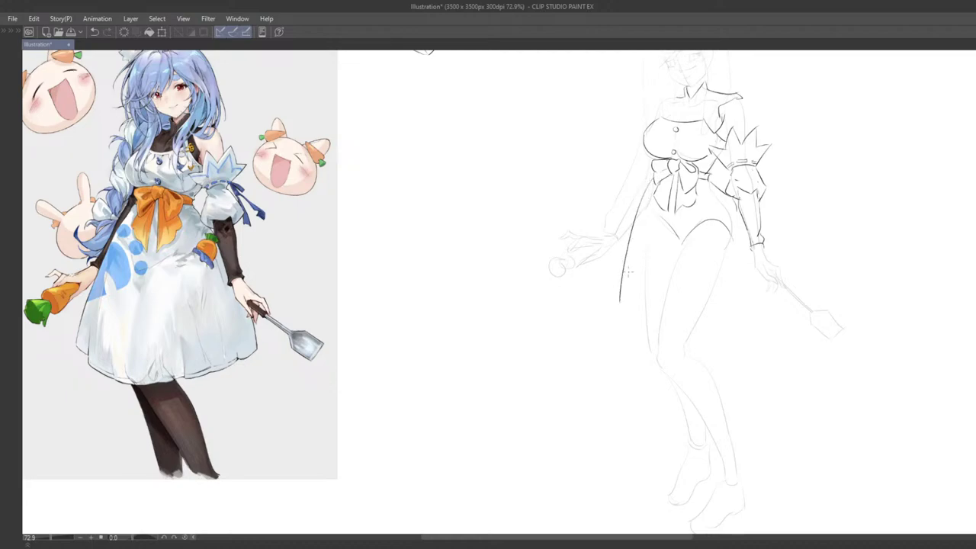
pyautogui.hotkey('ctrl', 'z')
pyautogui.moveTo(652, 182); pyautogui.dragTo(621, 302)
pyautogui.moveTo(644, 314)
pyautogui.mouseDown()
pyautogui.moveTo(633, 279)
pyautogui.moveTo(598, 329)
pyautogui.moveTo(625, 329)
pyautogui.mouseUp()
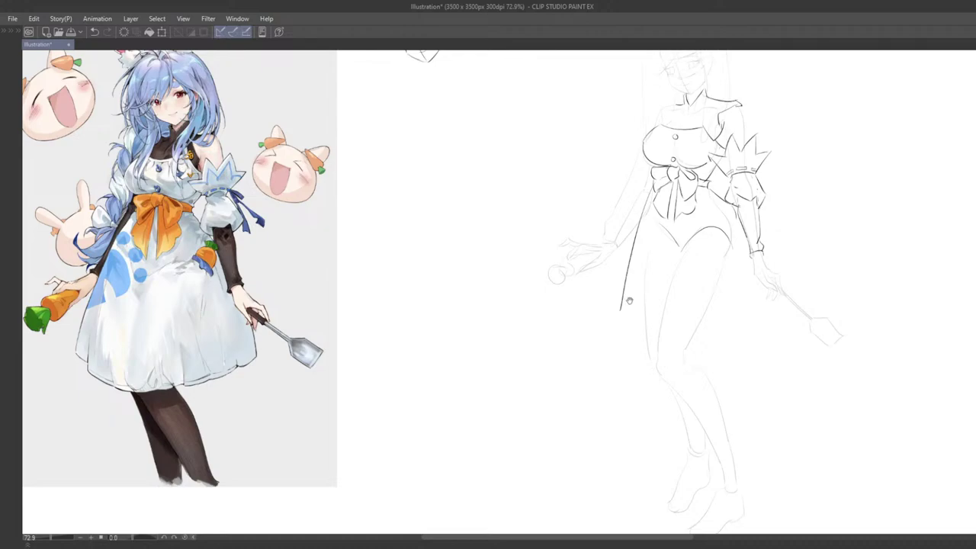
pyautogui.moveTo(659, 297); pyautogui.dragTo(636, 279)
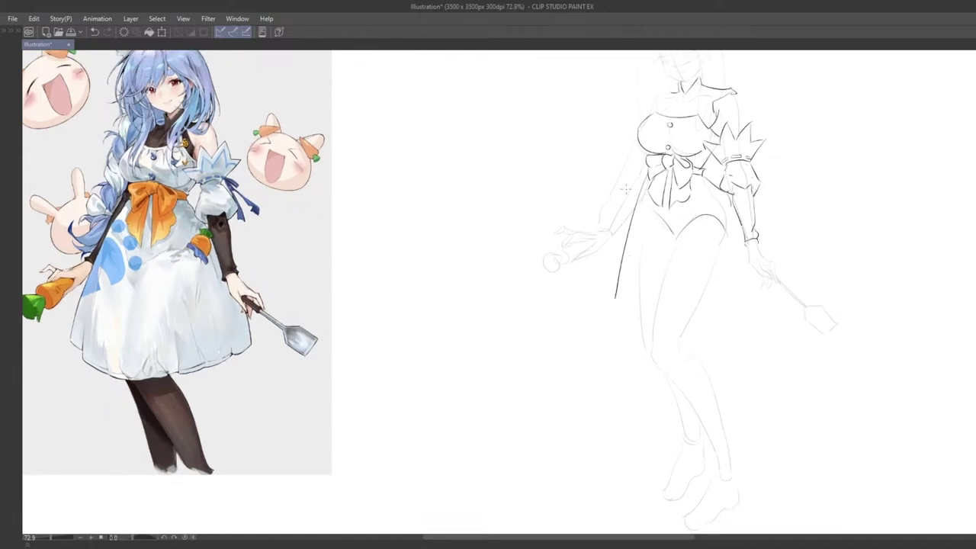
pyautogui.hotkey('ctrl', 'z')
pyautogui.moveTo(631, 191); pyautogui.dragTo(620, 261)
pyautogui.hotkey('ctrl', 'z')
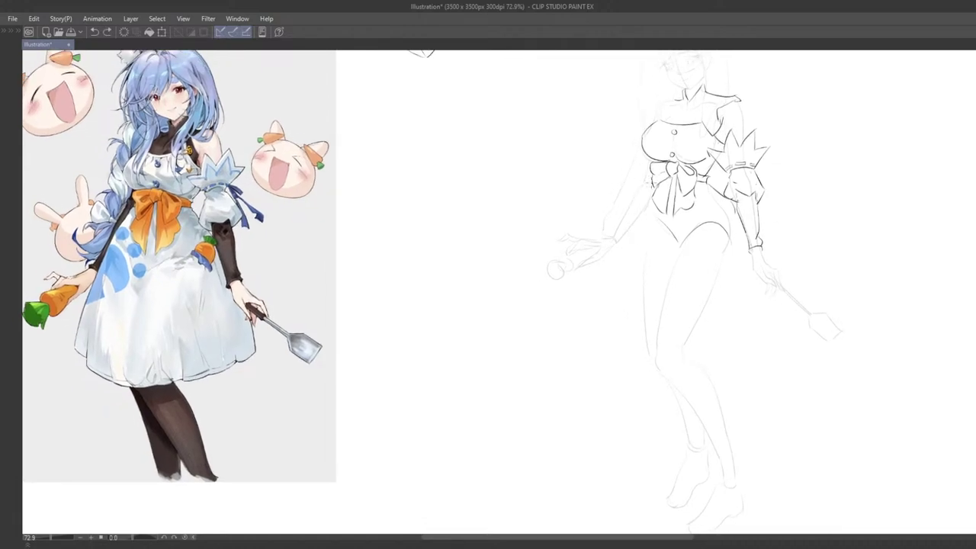
pyautogui.moveTo(648, 184); pyautogui.dragTo(613, 304)
pyautogui.hotkey('ctrl', 'z')
pyautogui.moveTo(645, 186); pyautogui.dragTo(615, 313)
pyautogui.hotkey('ctrl', 'z')
pyautogui.moveTo(648, 180); pyautogui.dragTo(609, 319)
pyautogui.scroll(-1, 623, 348)
pyautogui.hotkey('ctrl', 'z')
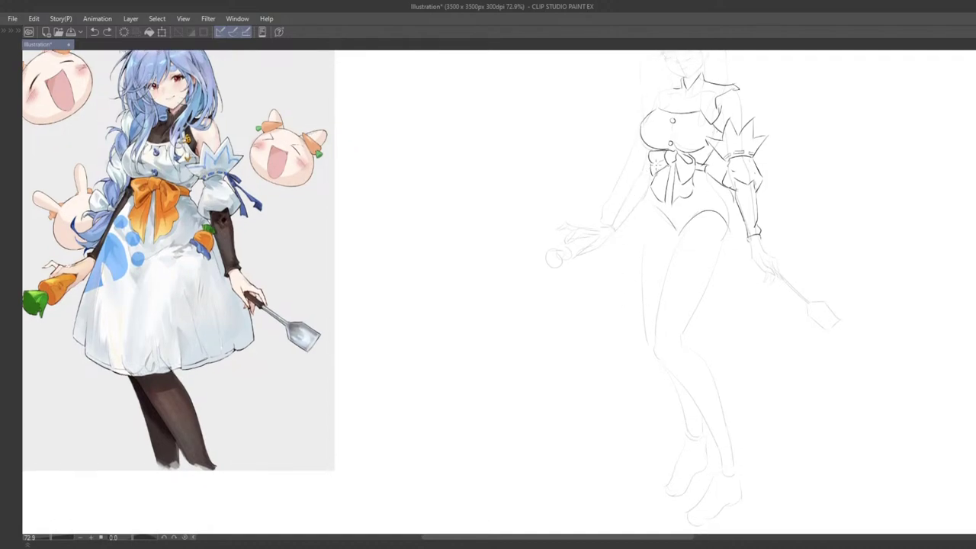
# - Redraw the skirt's carrot-side outer edge as one flared curve from the waist down to mid-thigh level
pyautogui.moveTo(651, 168)
pyautogui.mouseDown()
pyautogui.moveTo(619, 242)
pyautogui.moveTo(608, 306)
pyautogui.mouseUp()
pyautogui.hotkey('ctrl', 'z')
pyautogui.hotkey('ctrl', 'z')
pyautogui.moveTo(649, 175)
pyautogui.mouseDown()
pyautogui.moveTo(607, 304)
pyautogui.moveTo(609, 269)
pyautogui.moveTo(603, 321)
pyautogui.mouseUp()
pyautogui.hotkey('ctrl', 'z')
# - Rework the V line between the thighs into a shallow skirt fold below the bow, clearing the thigh curve toward the spatula-side hip
pyautogui.moveTo(650, 204)
pyautogui.mouseDown()
pyautogui.moveTo(668, 227)
pyautogui.moveTo(668, 252)
pyautogui.moveTo(668, 240)
pyautogui.mouseUp()
pyautogui.hotkey('ctrl', 'z')
pyautogui.hotkey('ctrl', 'z')
pyautogui.hotkey('ctrl', 'z')
pyautogui.hotkey('ctrl', 'z')
pyautogui.moveTo(645, 201)
pyautogui.mouseDown()
pyautogui.moveTo(673, 236)
pyautogui.moveTo(713, 218)
pyautogui.mouseUp()
pyautogui.hotkey('ctrl', 'z')
pyautogui.press('e')
pyautogui.press('p')
pyautogui.moveTo(649, 203)
pyautogui.mouseDown()
pyautogui.moveTo(657, 219)
pyautogui.moveTo(695, 214)
pyautogui.mouseUp()
pyautogui.hotkey('ctrl', 'z')
pyautogui.moveTo(714, 257)
pyautogui.mouseDown()
pyautogui.moveTo(711, 245)
pyautogui.moveTo(734, 226)
pyautogui.mouseUp()
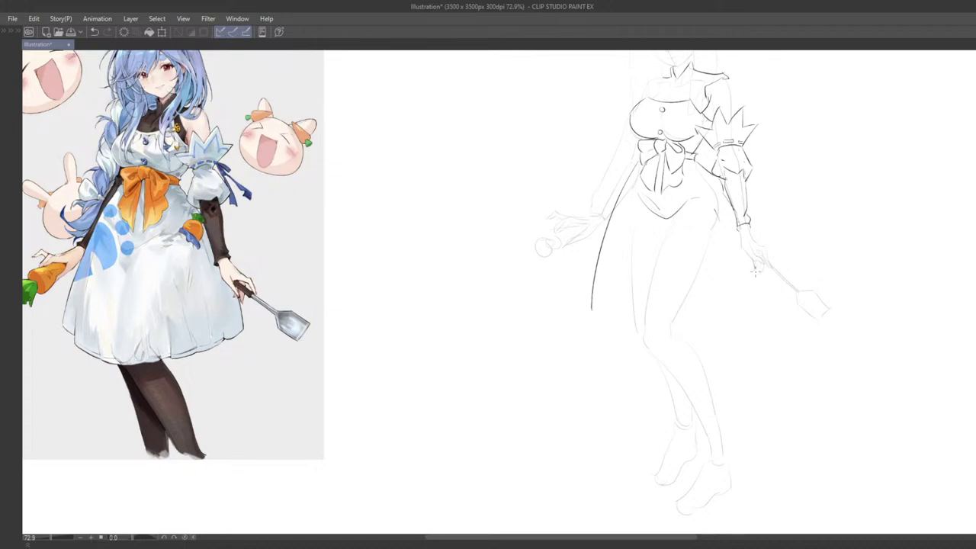
pyautogui.hotkey('ctrl', 'z')
pyautogui.moveTo(754, 261); pyautogui.dragTo(771, 322)
pyautogui.hotkey('ctrl', 'z')
pyautogui.hotkey('ctrl', 'z')
pyautogui.hotkey('ctrl', 'z')
pyautogui.hotkey('ctrl', 'y')
pyautogui.hotkey('ctrl', 'z')
pyautogui.hotkey('ctrl', 'y')
pyautogui.hotkey('ctrl', 'z')
pyautogui.hotkey('ctrl', 'y')
# - Draw the skirt's spatula-side edge as a short curve below the hand, bending inward at the hem
pyautogui.moveTo(722, 258)
pyautogui.mouseDown()
pyautogui.moveTo(663, 218)
pyautogui.moveTo(667, 279)
pyautogui.moveTo(676, 285)
pyautogui.moveTo(664, 267)
pyautogui.mouseUp()
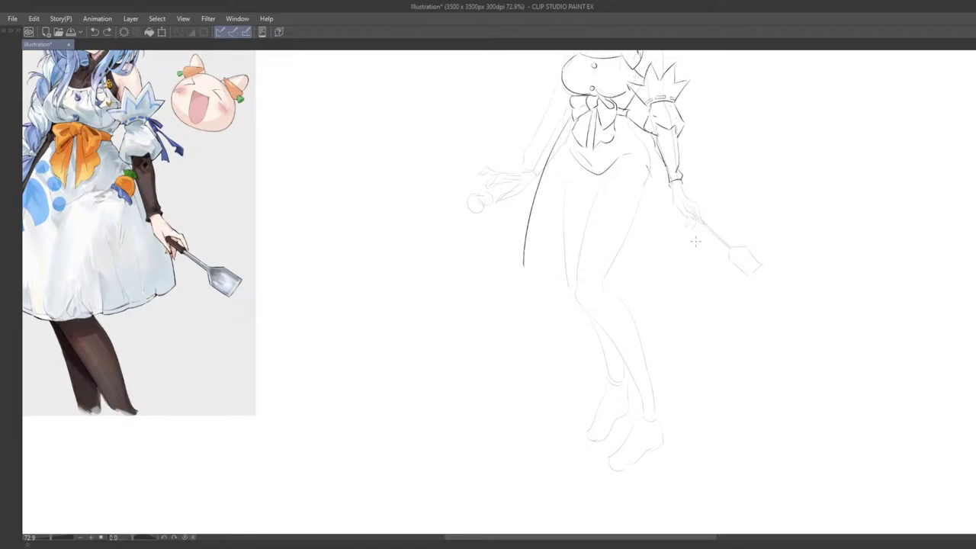
pyautogui.moveTo(696, 235); pyautogui.dragTo(699, 274)
pyautogui.hotkey('ctrl', 'z')
pyautogui.hotkey('ctrl', 'y')
pyautogui.hotkey('ctrl', 'z')
pyautogui.moveTo(697, 231)
pyautogui.mouseDown()
pyautogui.moveTo(698, 261)
pyautogui.moveTo(684, 273)
pyautogui.mouseUp()
pyautogui.hotkey('ctrl', 'z')
# - Draw the skirt's carrot-side hem corner and the vertical fold line beside it
pyautogui.moveTo(694, 231)
pyautogui.mouseDown()
pyautogui.moveTo(696, 271)
pyautogui.moveTo(671, 272)
pyautogui.moveTo(688, 252)
pyautogui.moveTo(727, 240)
pyautogui.mouseUp()
pyautogui.moveTo(591, 267)
pyautogui.mouseDown()
pyautogui.moveTo(610, 273)
pyautogui.moveTo(601, 305)
pyautogui.mouseUp()
pyautogui.hotkey('ctrl', 'z')
pyautogui.hotkey('ctrl', 'z')
pyautogui.moveTo(613, 244)
pyautogui.mouseDown()
pyautogui.moveTo(613, 290)
pyautogui.moveTo(604, 282)
pyautogui.mouseUp()
pyautogui.hotkey('ctrl', 'z')
# - Draw the scalloped hem across the front of the skirt, from the carrot-side fold past the knees
pyautogui.moveTo(598, 276); pyautogui.dragTo(640, 285)
pyautogui.hotkey('ctrl', 'z')
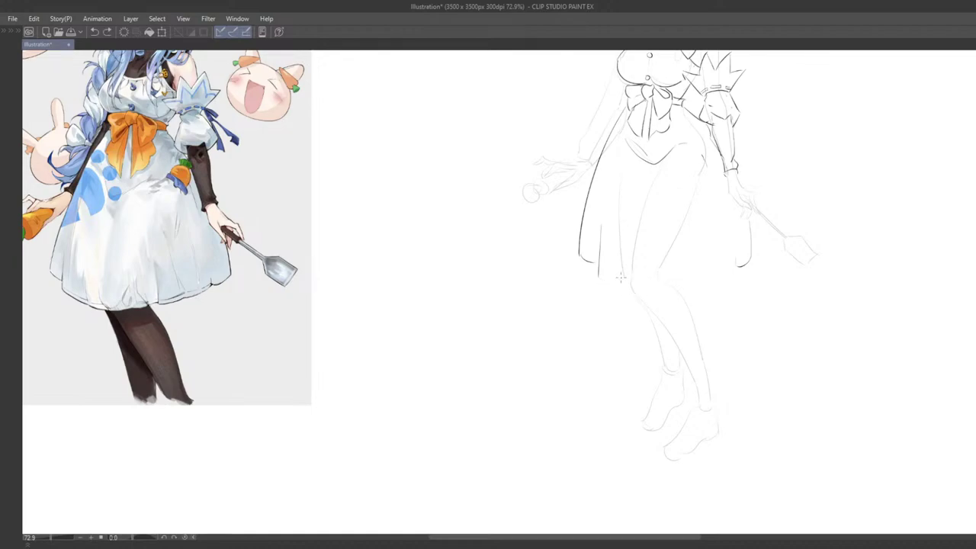
pyautogui.moveTo(598, 279)
pyautogui.mouseDown()
pyautogui.moveTo(630, 286)
pyautogui.moveTo(639, 245)
pyautogui.moveTo(632, 286)
pyautogui.mouseUp()
pyautogui.hotkey('ctrl', 'z')
pyautogui.moveTo(633, 288); pyautogui.dragTo(679, 285)
pyautogui.hotkey('ctrl', 'z')
pyautogui.moveTo(672, 252); pyautogui.dragTo(681, 281)
# - Complete the spatula-side hem with rounded scallops and vertical fold lines rising from it
pyautogui.moveTo(698, 242)
pyautogui.mouseDown()
pyautogui.moveTo(695, 279)
pyautogui.moveTo(732, 264)
pyautogui.mouseUp()
pyautogui.hotkey('ctrl', 'z')
pyautogui.moveTo(731, 229); pyautogui.dragTo(733, 264)
pyautogui.hotkey('ctrl', 'z')
pyautogui.moveTo(728, 217); pyautogui.dragTo(729, 260)
# - Draw the carrot ornament with its slanted band on the skirt at the spatula-side hip
pyautogui.scroll(2, 707, 221)
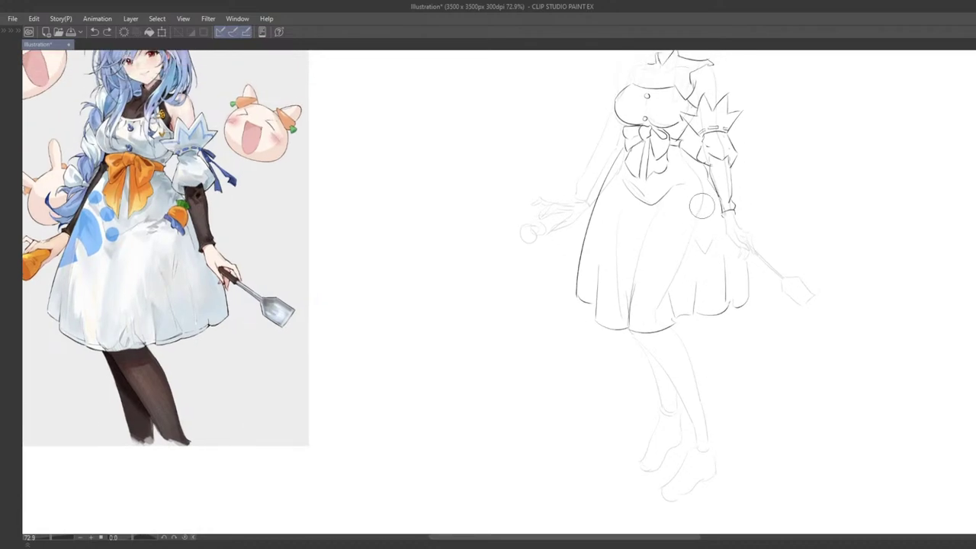
pyautogui.moveTo(691, 194)
pyautogui.mouseDown()
pyautogui.moveTo(714, 211)
pyautogui.moveTo(695, 195)
pyautogui.moveTo(708, 212)
pyautogui.moveTo(702, 179)
pyautogui.moveTo(716, 196)
pyautogui.moveTo(707, 206)
pyautogui.mouseUp()
pyautogui.hotkey('ctrl', 'z')
pyautogui.hotkey('ctrl', 'z')
pyautogui.hotkey('ctrl', 'z')
pyautogui.hotkey('ctrl', 'z')
pyautogui.hotkey('ctrl', 'z')
pyautogui.hotkey('ctrl', 'z')
# - Check the whole figure and the skirt's proportions against the reference illustration
pyautogui.scroll(-5, 675, 272)
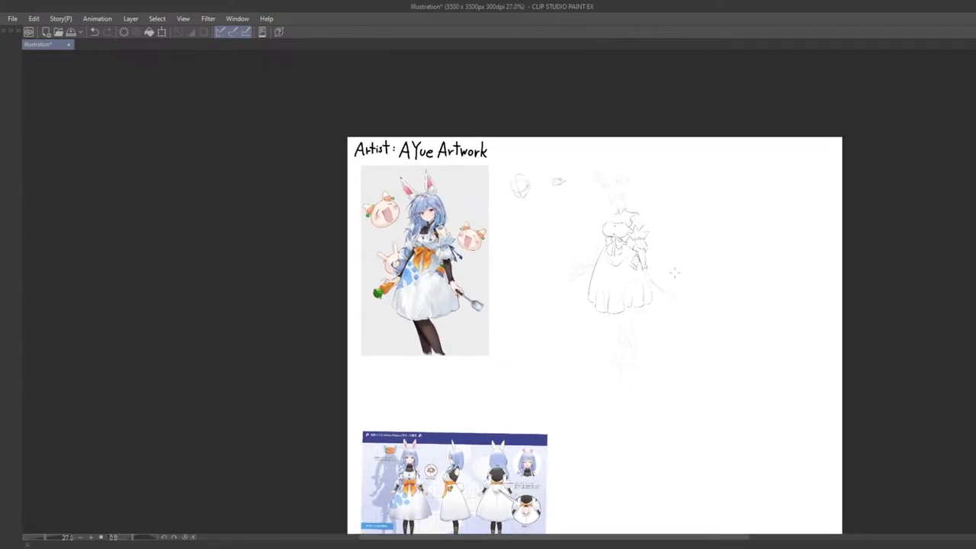
pyautogui.hotkey('ctrl', 'alt', '0')
pyautogui.moveTo(572, 296)
pyautogui.mouseDown()
pyautogui.moveTo(517, 302)
pyautogui.moveTo(508, 283)
pyautogui.moveTo(497, 290)
pyautogui.mouseUp()
pyautogui.moveTo(571, 316); pyautogui.dragTo(491, 313)
pyautogui.moveTo(562, 316)
pyautogui.mouseDown()
pyautogui.moveTo(507, 327)
pyautogui.moveTo(533, 304)
pyautogui.moveTo(468, 335)
pyautogui.mouseUp()
pyautogui.hotkey('ctrl', '-')
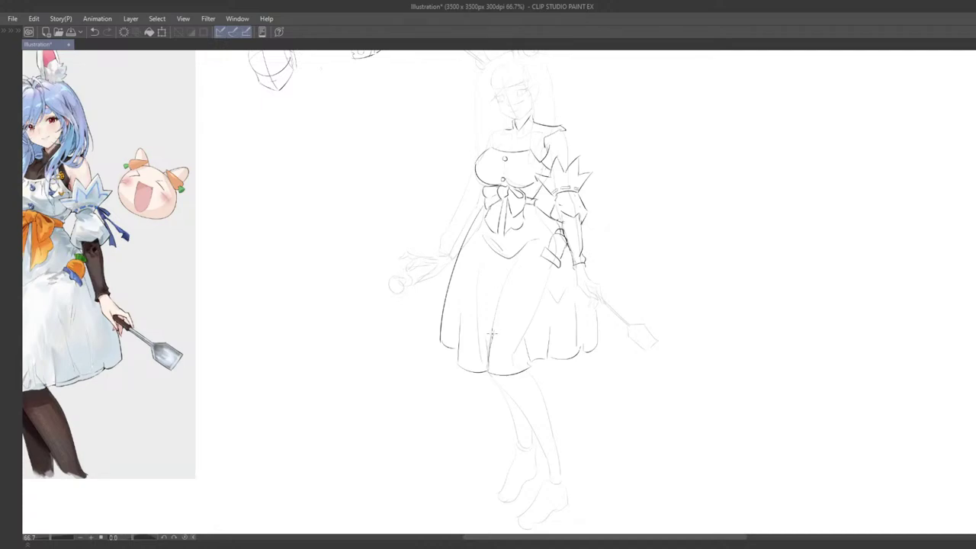
pyautogui.scroll(-2, 493, 333)
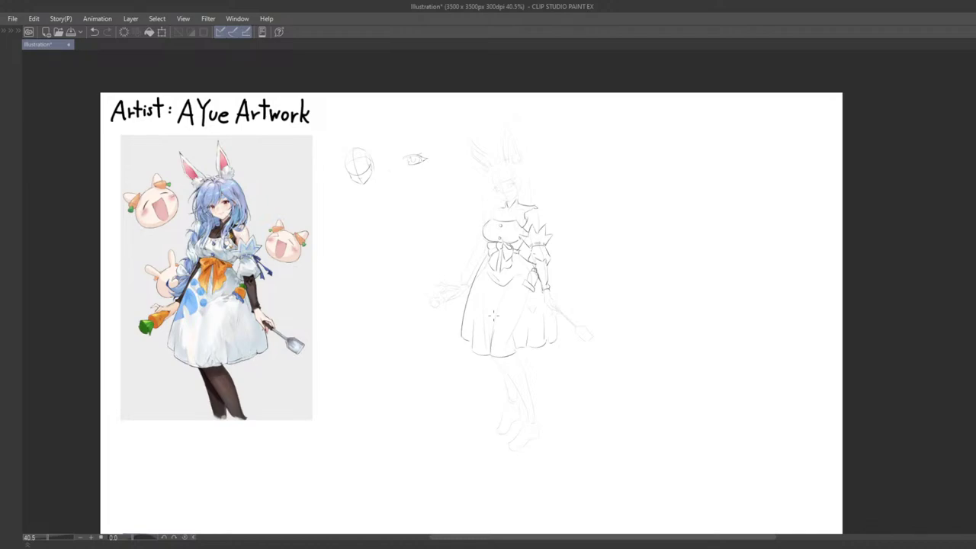
pyautogui.scroll(3, 492, 315)
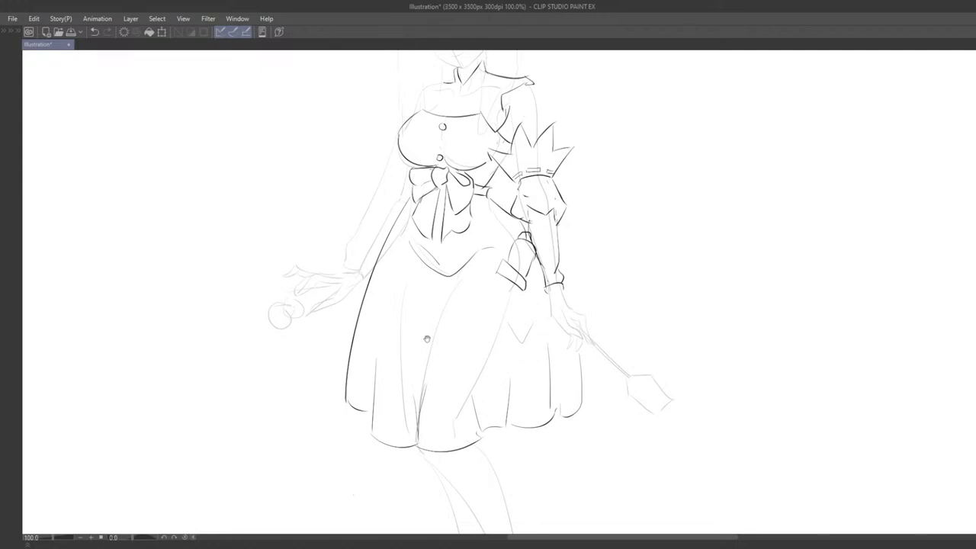
pyautogui.moveTo(427, 339)
pyautogui.mouseDown()
pyautogui.moveTo(521, 351)
pyautogui.moveTo(497, 244)
pyautogui.mouseUp()
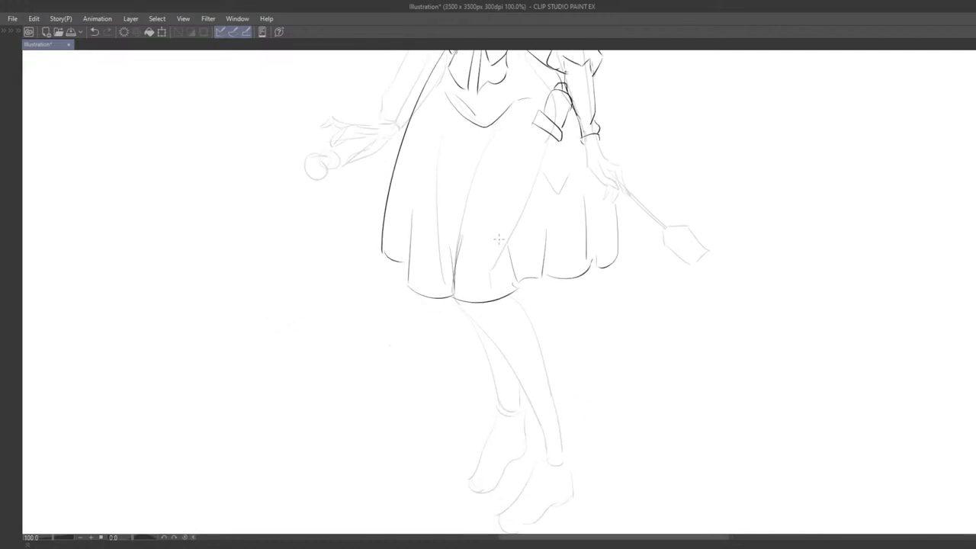
pyautogui.scroll(-1, 497, 260)
pyautogui.moveTo(451, 300)
pyautogui.mouseDown()
pyautogui.moveTo(519, 270)
pyautogui.moveTo(584, 285)
pyautogui.moveTo(567, 305)
pyautogui.moveTo(588, 298)
pyautogui.mouseUp()
pyautogui.scroll(2, 568, 283)
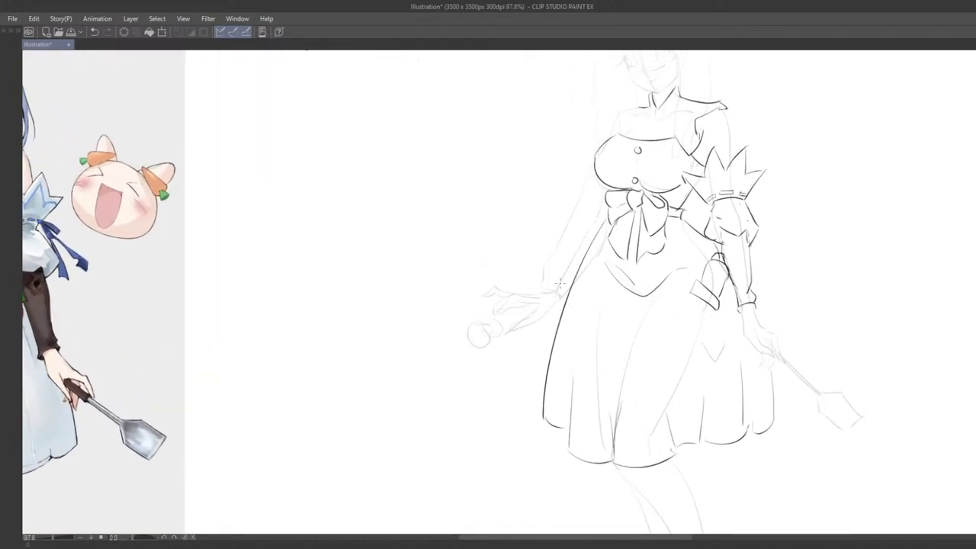
# - Draw the fitted carrot-side sleeve along the forearm, with a cuff at the wrist and an upper edge beside the bow
pyautogui.moveTo(559, 290); pyautogui.dragTo(563, 299)
pyautogui.moveTo(563, 308); pyautogui.dragTo(772, 297)
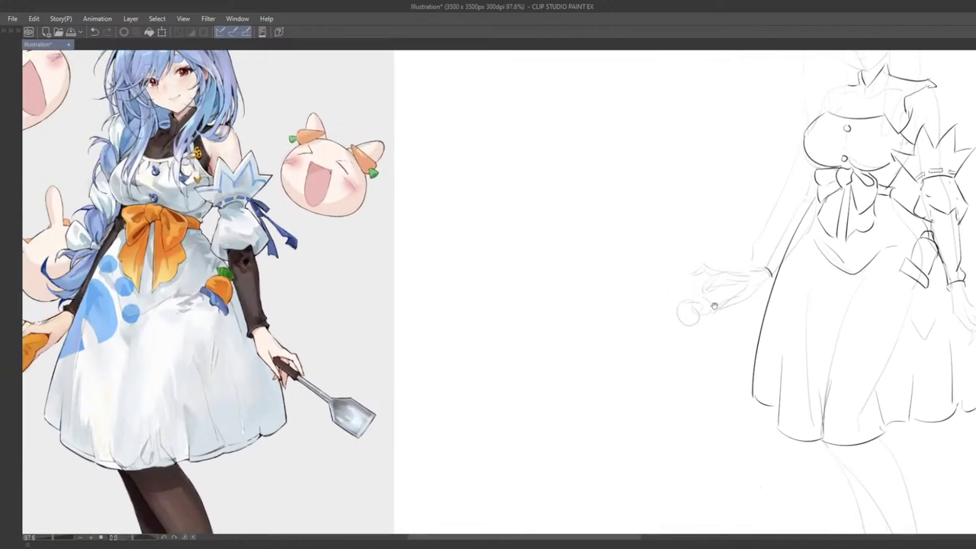
pyautogui.moveTo(677, 331); pyautogui.dragTo(600, 315)
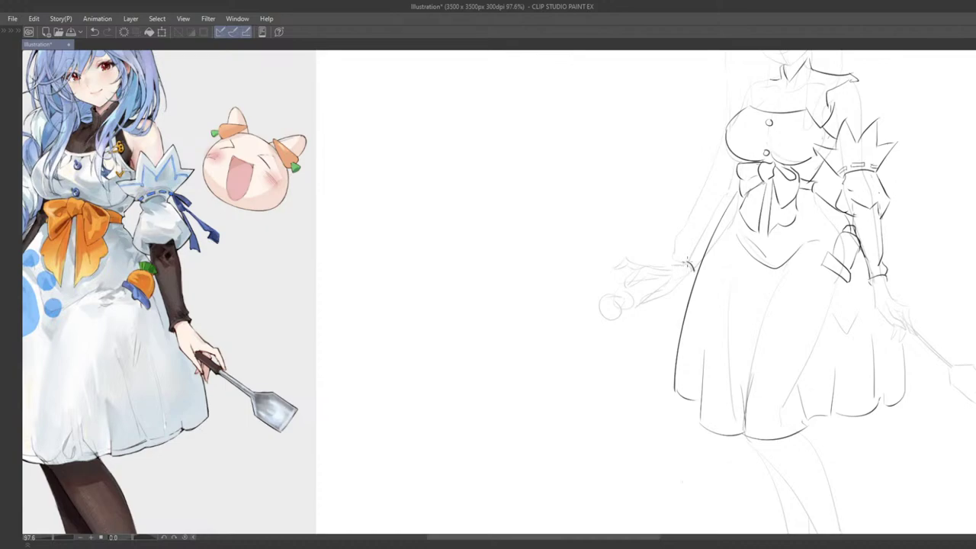
pyautogui.moveTo(689, 263); pyautogui.dragTo(711, 281)
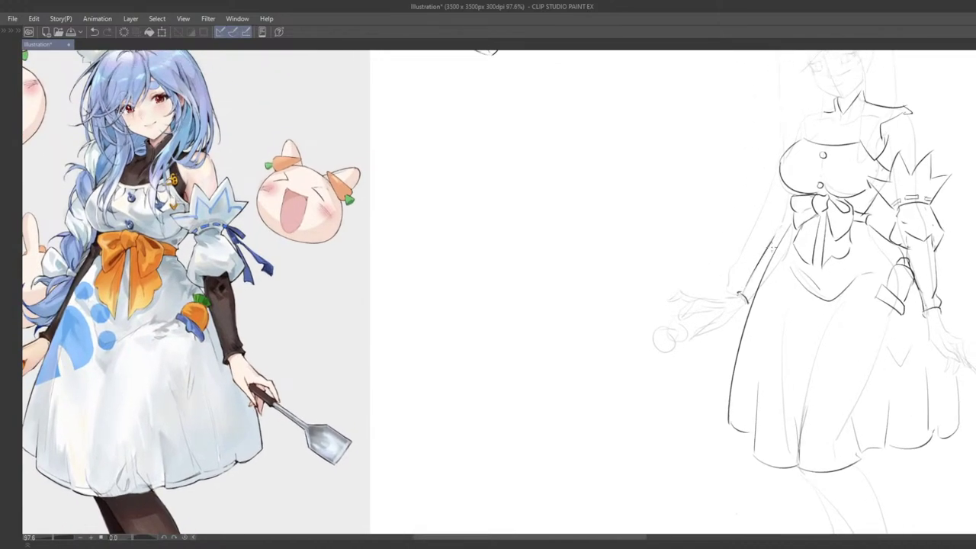
pyautogui.moveTo(772, 239); pyautogui.dragTo(767, 246)
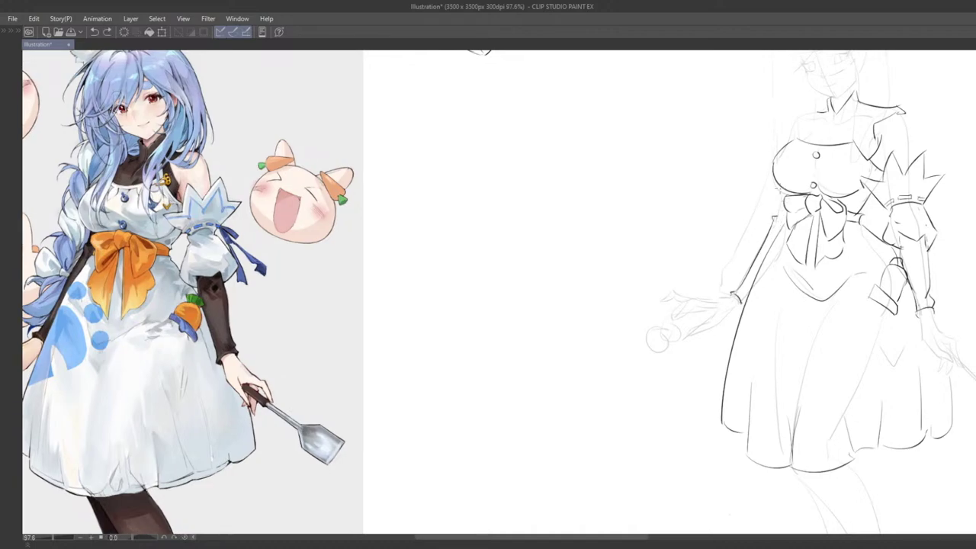
# - Draw the collar's front overlap line running from the neck down toward the bodice
pyautogui.scroll(-3, 778, 205)
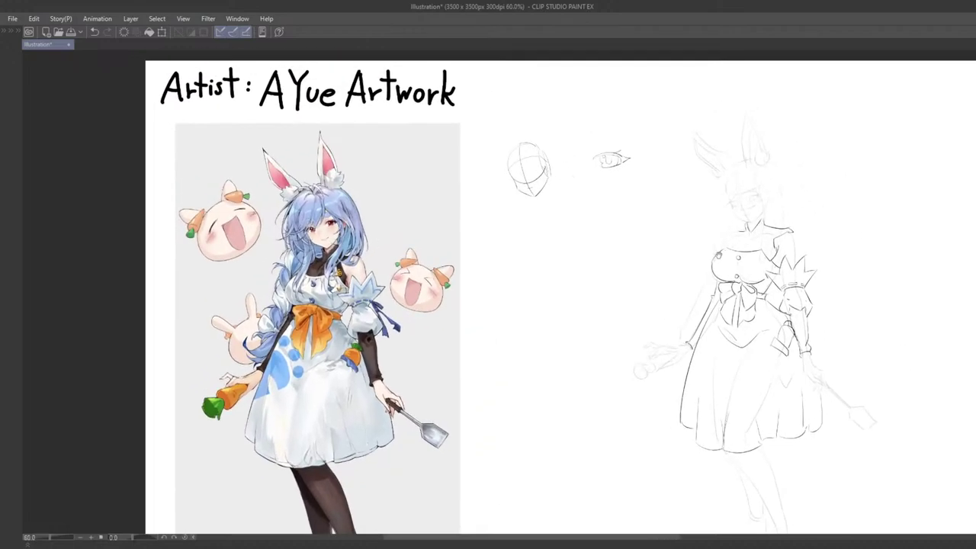
pyautogui.scroll(2, 726, 238)
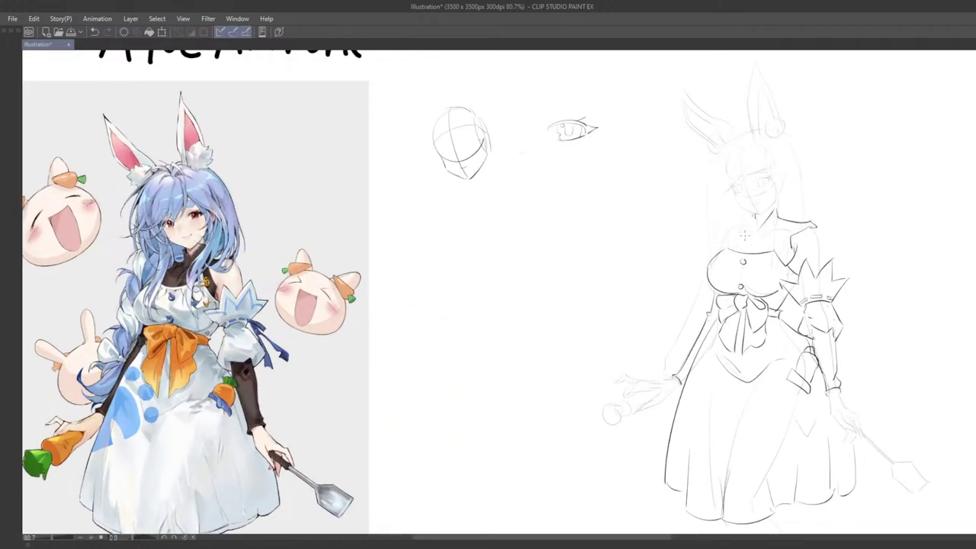
pyautogui.scroll(-1, 763, 225)
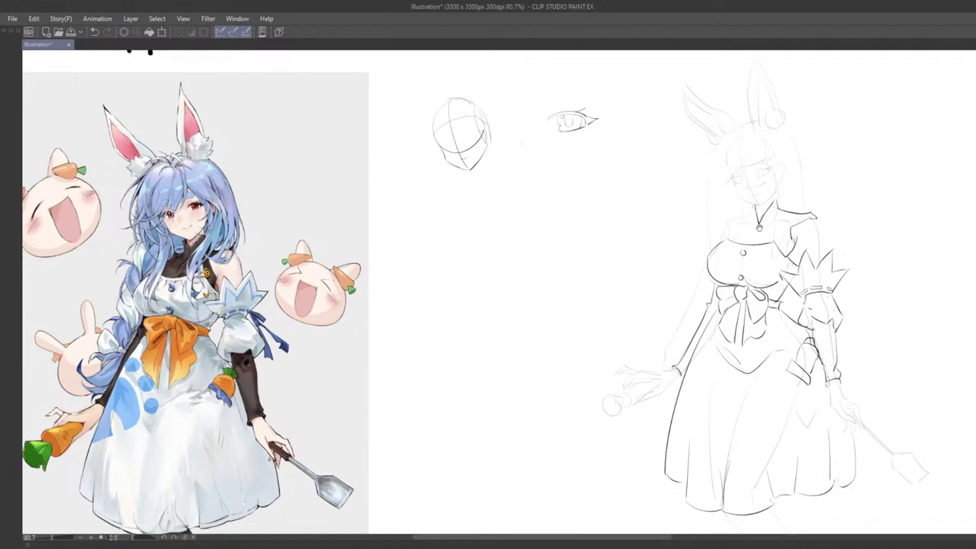
pyautogui.hotkey('ctrl', 'z')
pyautogui.moveTo(755, 207)
pyautogui.mouseDown()
pyautogui.moveTo(758, 222)
pyautogui.moveTo(771, 205)
pyautogui.moveTo(756, 216)
pyautogui.moveTo(756, 235)
pyautogui.moveTo(752, 218)
pyautogui.moveTo(719, 204)
pyautogui.moveTo(602, 197)
pyautogui.mouseUp()
pyautogui.hotkey('ctrl', 'z')
pyautogui.hotkey('ctrl', 'z')
pyautogui.hotkey('ctrl', 'z')
# - Try to outline the lower legs from the skirt hem down toward the ankles
pyautogui.scroll(-3, 751, 217)
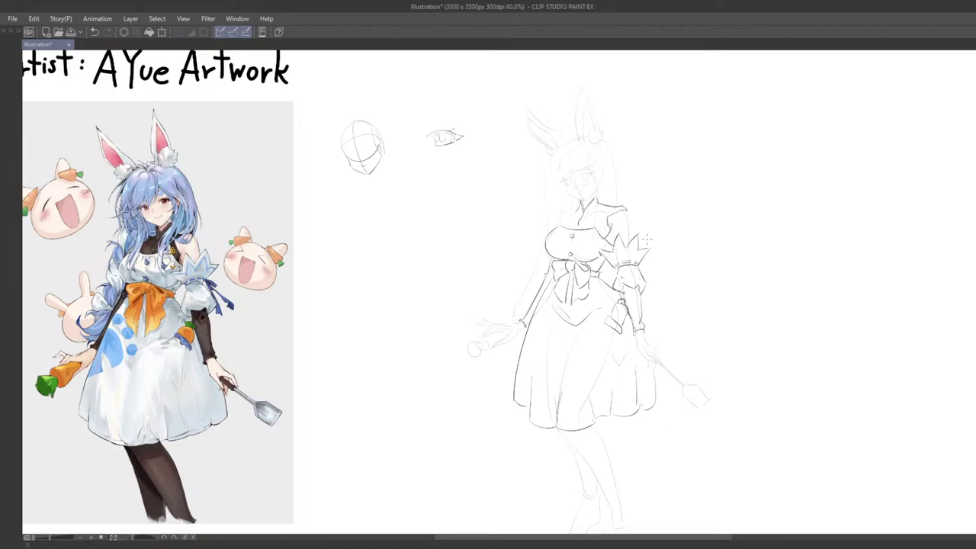
pyautogui.moveTo(647, 239)
pyautogui.mouseDown()
pyautogui.moveTo(441, 345)
pyautogui.moveTo(480, 362)
pyautogui.moveTo(497, 386)
pyautogui.moveTo(443, 437)
pyautogui.mouseUp()
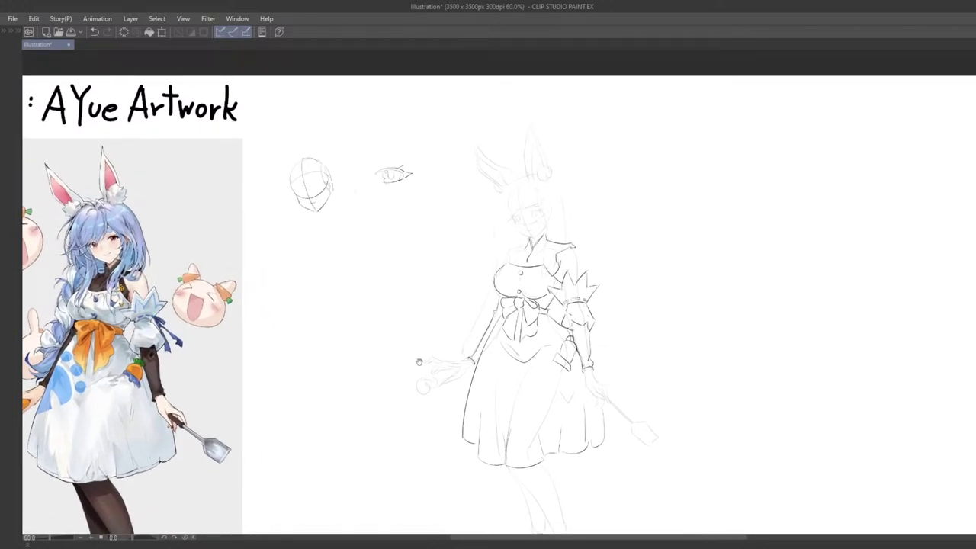
pyautogui.moveTo(433, 383); pyautogui.dragTo(537, 258)
pyautogui.scroll(-4, 491, 295)
pyautogui.scroll(2, 537, 259)
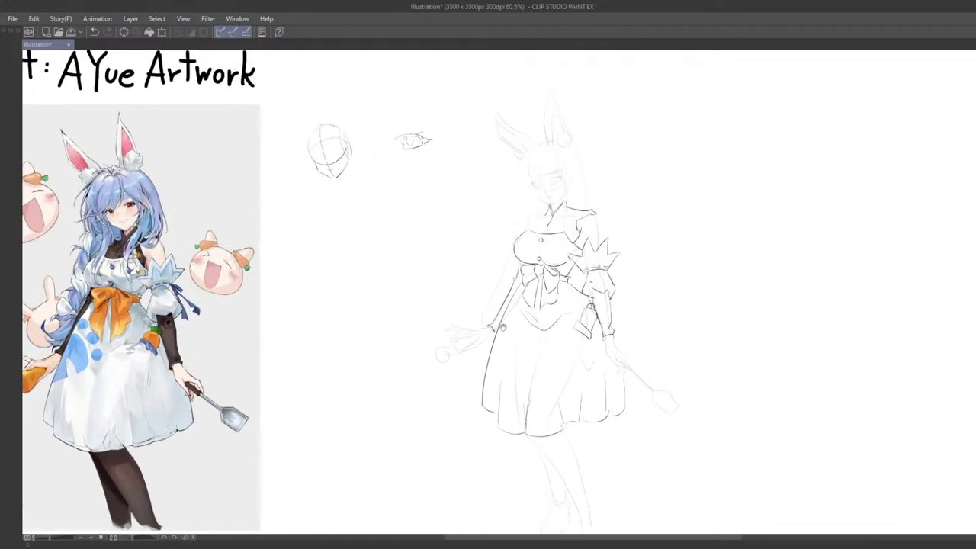
pyautogui.moveTo(521, 325)
pyautogui.mouseDown()
pyautogui.moveTo(512, 285)
pyautogui.moveTo(527, 366)
pyautogui.moveTo(520, 333)
pyautogui.mouseUp()
pyautogui.hotkey('ctrl', 'z')
pyautogui.moveTo(581, 321)
pyautogui.mouseDown()
pyautogui.moveTo(614, 413)
pyautogui.moveTo(597, 393)
pyautogui.mouseUp()
pyautogui.hotkey('ctrl', 'z')
pyautogui.hotkey('ctrl', 'z')
pyautogui.hotkey('ctrl', 'z')
pyautogui.moveTo(557, 333); pyautogui.dragTo(609, 409)
pyautogui.hotkey('ctrl', 'z')
pyautogui.moveTo(557, 333); pyautogui.dragTo(586, 384)
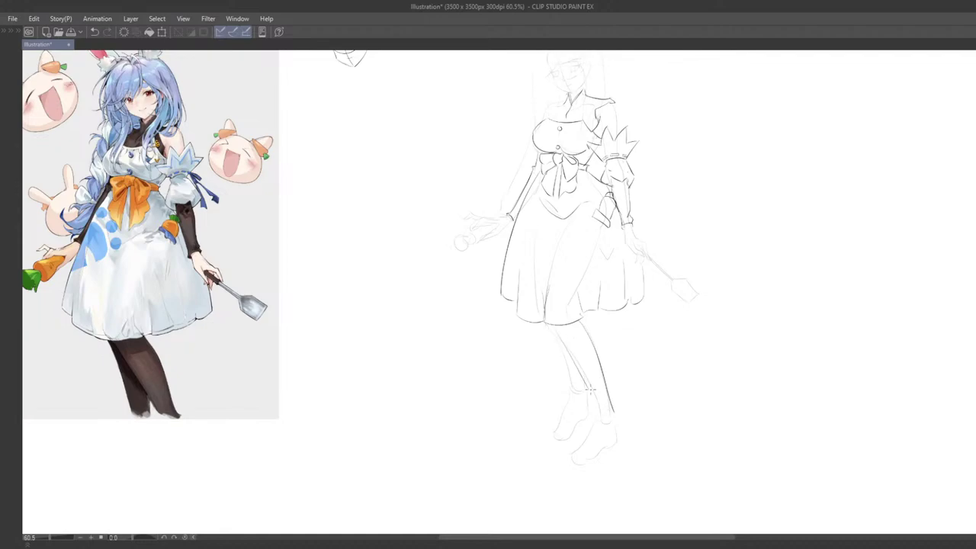
pyautogui.hotkey('ctrl', 'z')
pyautogui.hotkey('ctrl', 'z')
# - Lower the opacity of the sketch 3 layer to 20%
pyautogui.scroll(-5, 579, 371)
pyautogui.moveTo(619, 347); pyautogui.dragTo(600, 391)
pyautogui.doubleClick(595, 340)
pyautogui.scroll(-2, 588, 336)
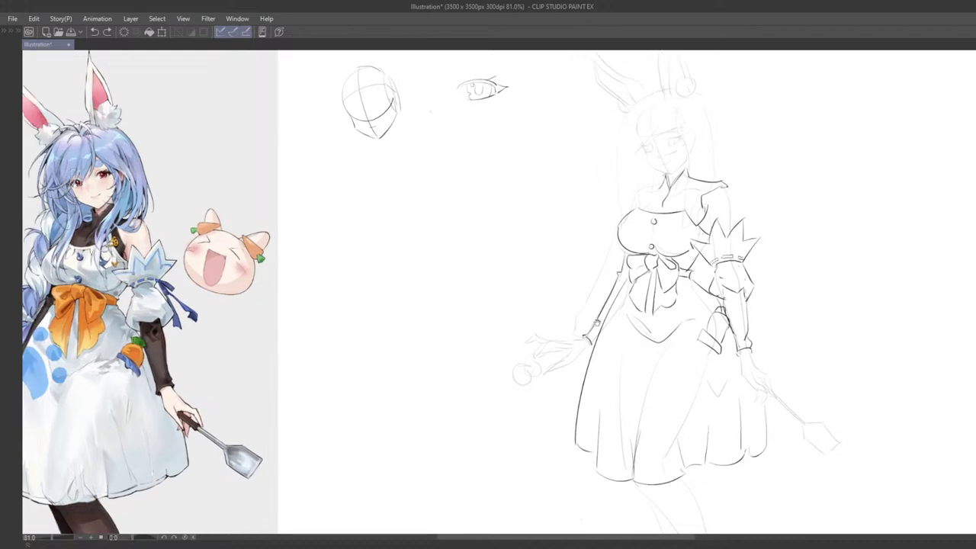
pyautogui.moveTo(639, 307); pyautogui.dragTo(596, 293)
pyautogui.scroll(-4, 603, 321)
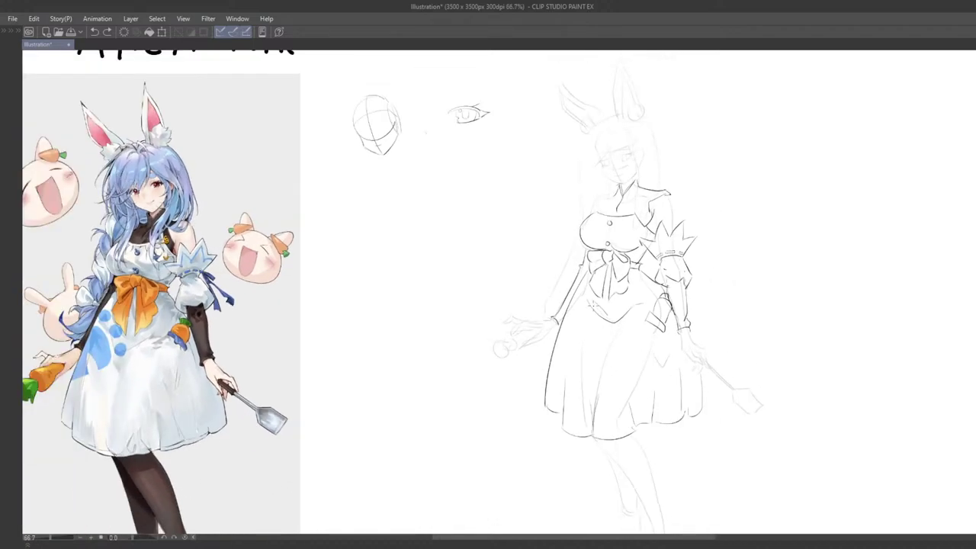
pyautogui.moveTo(623, 375); pyautogui.dragTo(565, 318)
pyautogui.press('Tab')
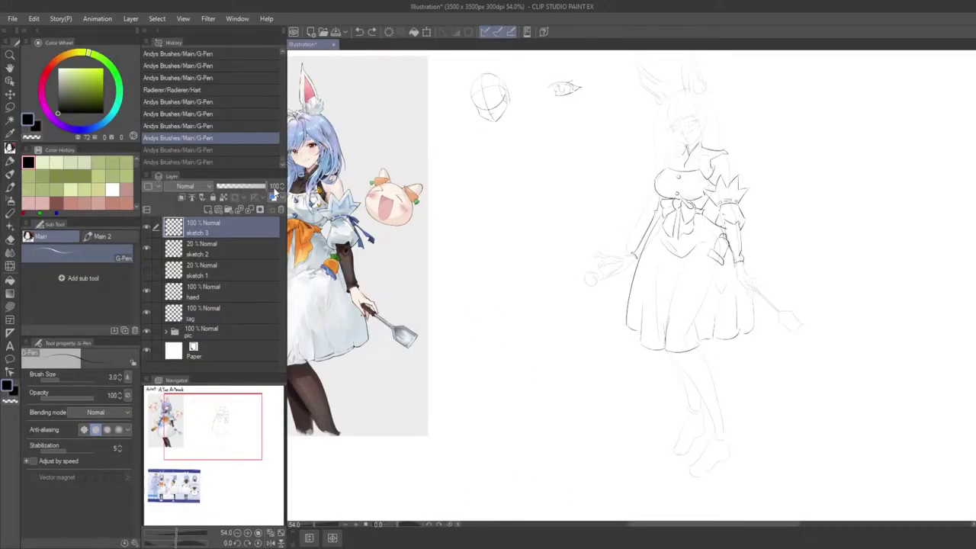
pyautogui.write('20')
pyautogui.press('Return')
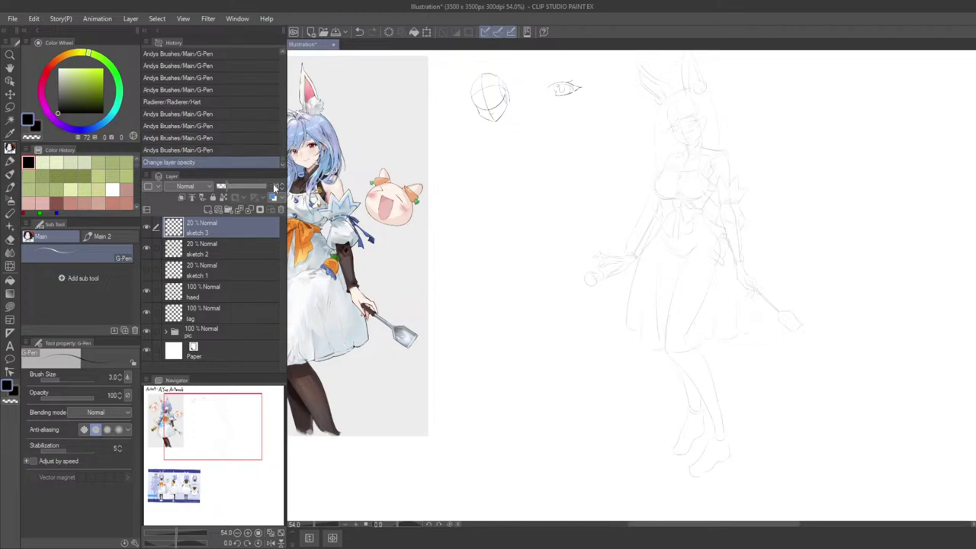
# - Add a new vector layer above the sketches and name it "line art"
pyautogui.click(216, 210)
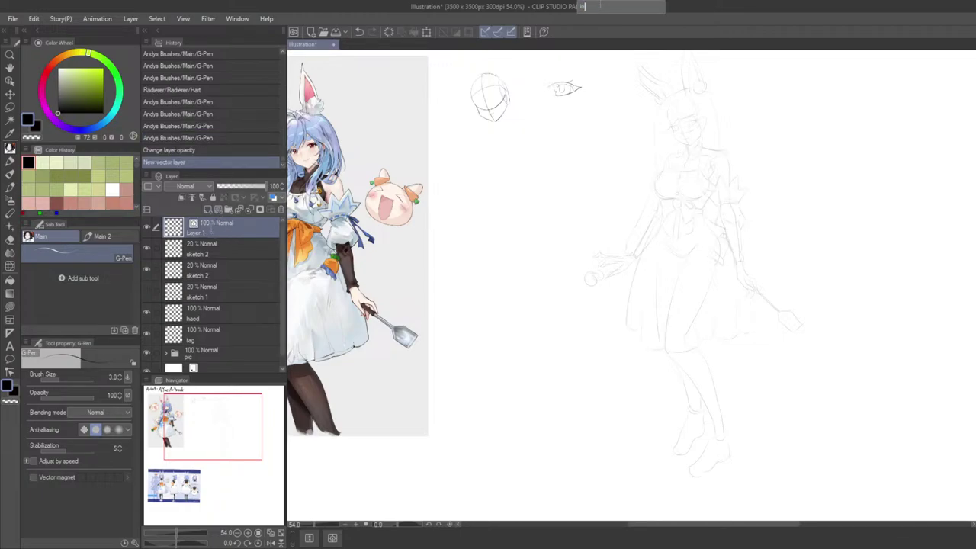
pyautogui.press('Return')
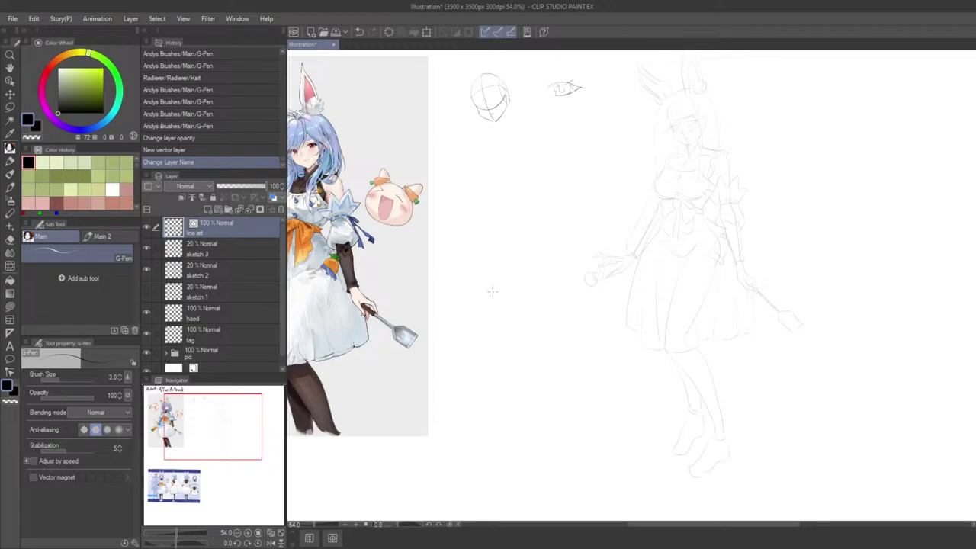
pyautogui.moveTo(640, 345); pyautogui.dragTo(586, 325)
pyautogui.scroll(-2, 595, 344)
pyautogui.moveTo(708, 315); pyautogui.dragTo(598, 248)
pyautogui.click(232, 267)
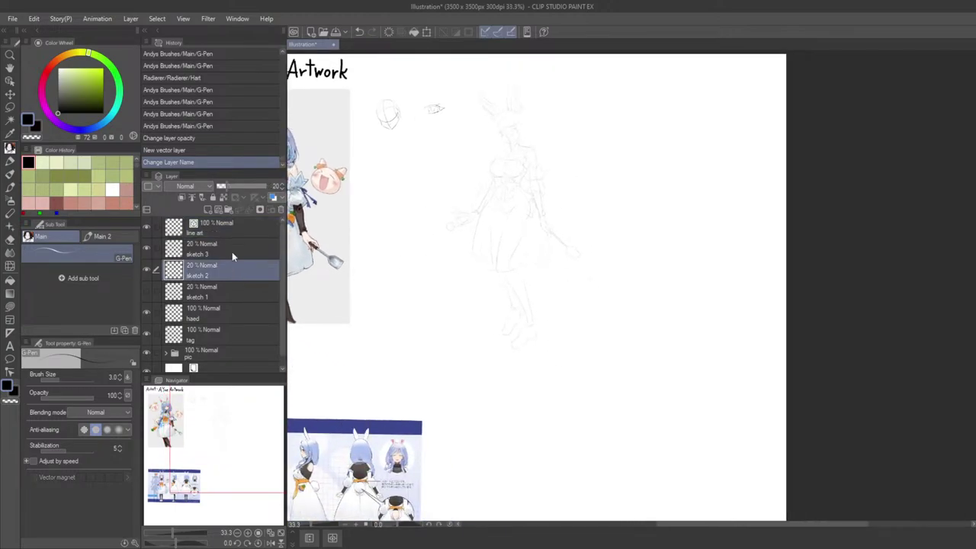
pyautogui.click(215, 282)
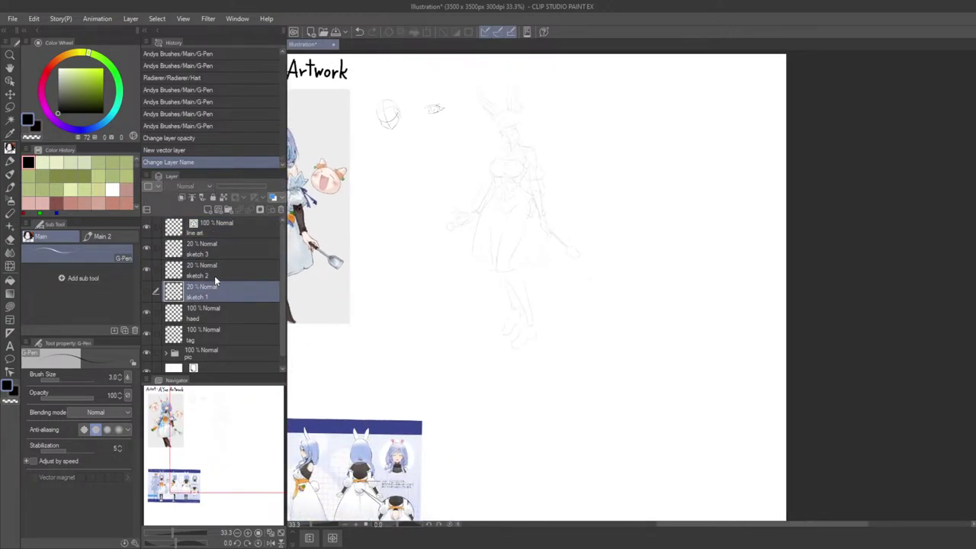
pyautogui.keyDown('shift'); pyautogui.click(227, 248); pyautogui.keyUp('shift')
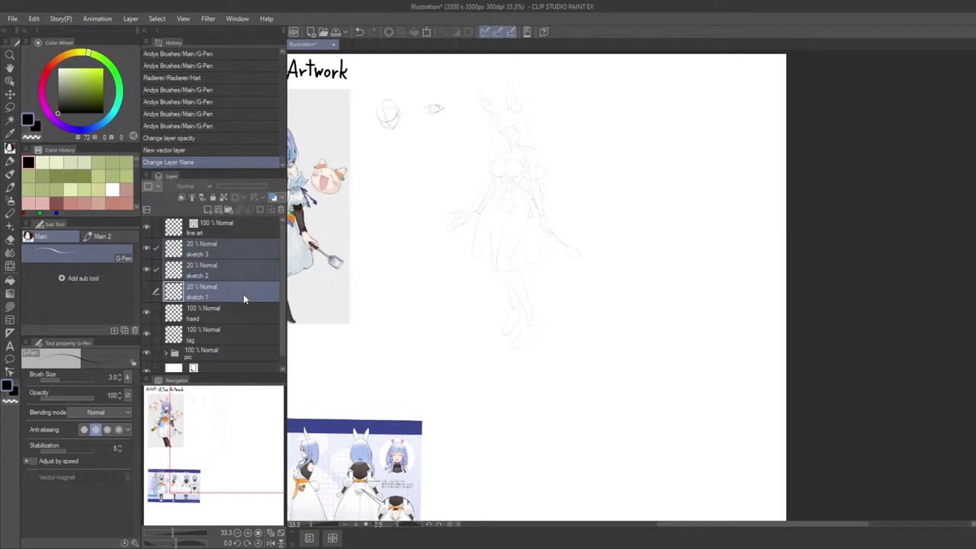
pyautogui.hotkey('ctrl', 't')
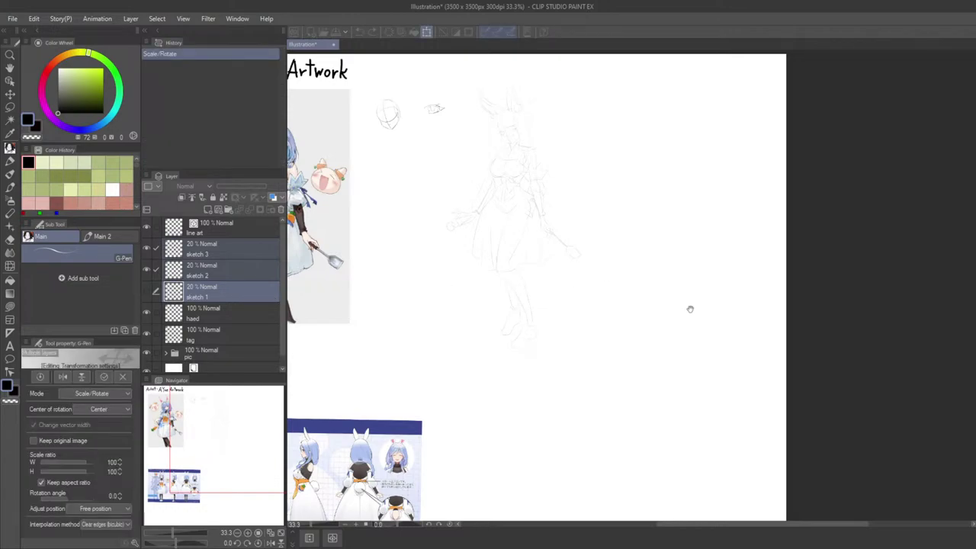
pyautogui.moveTo(690, 309); pyautogui.dragTo(752, 297)
pyautogui.moveTo(685, 308); pyautogui.dragTo(661, 303)
pyautogui.moveTo(728, 309); pyautogui.dragTo(699, 303)
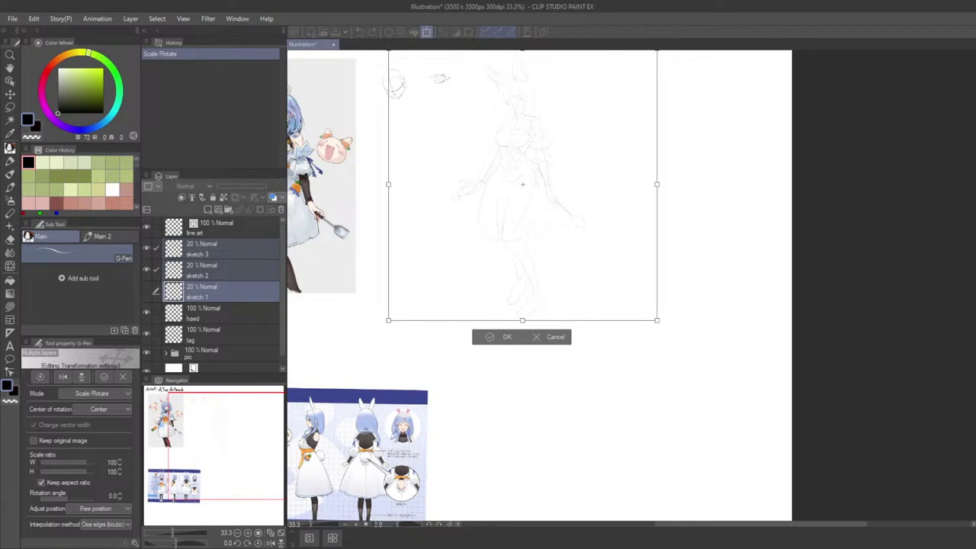
pyautogui.press('Return')
pyautogui.moveTo(516, 264); pyautogui.dragTo(513, 306)
pyautogui.scroll(4, 551, 290)
pyautogui.hotkey('ctrl', 't')
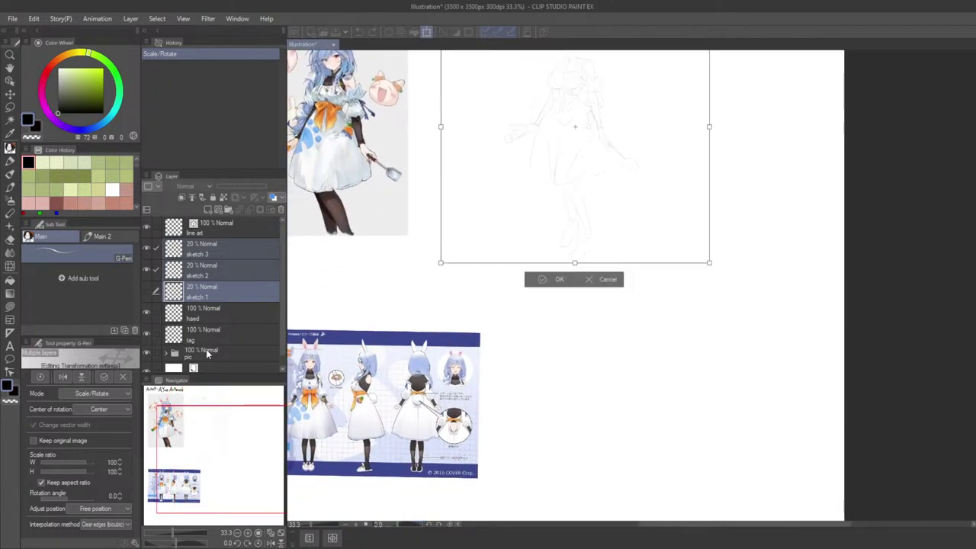
pyautogui.press('Escape')
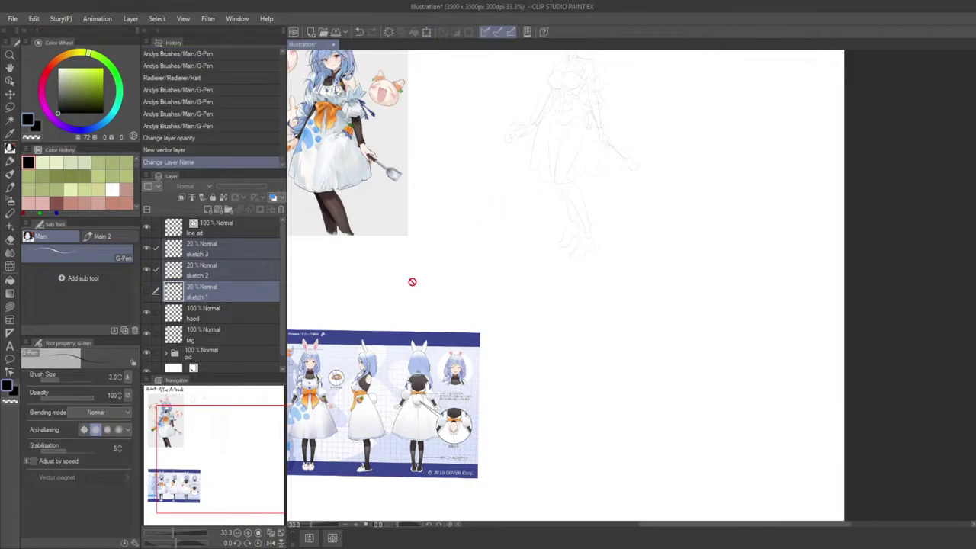
# - Hide the character reference sheet layer inside the pic folder
pyautogui.click(209, 358)
pyautogui.keyDown('ctrl'); pyautogui.keyDown('shift'); pyautogui.click(344, 397); pyautogui.keyUp('shift'); pyautogui.keyUp('ctrl')
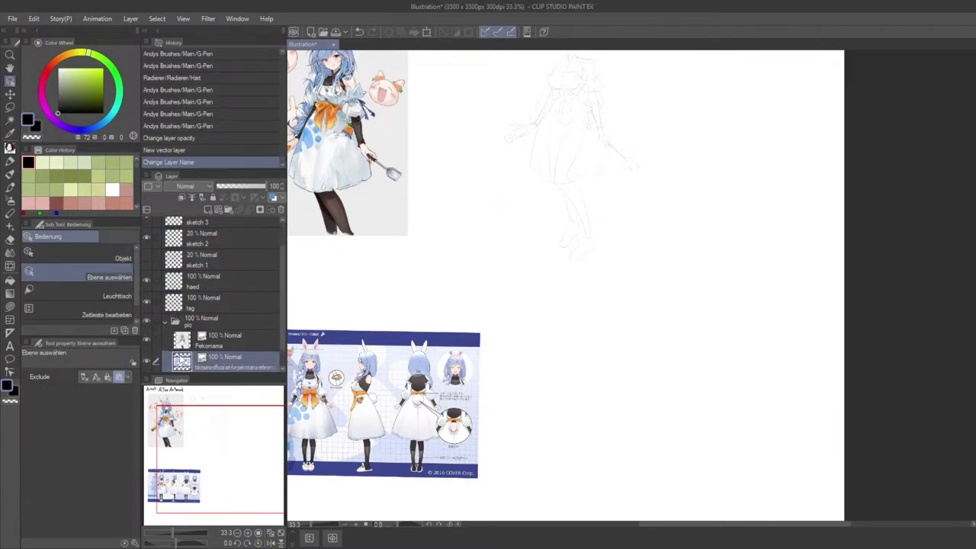
pyautogui.click(147, 362)
pyautogui.moveTo(450, 327); pyautogui.dragTo(450, 415)
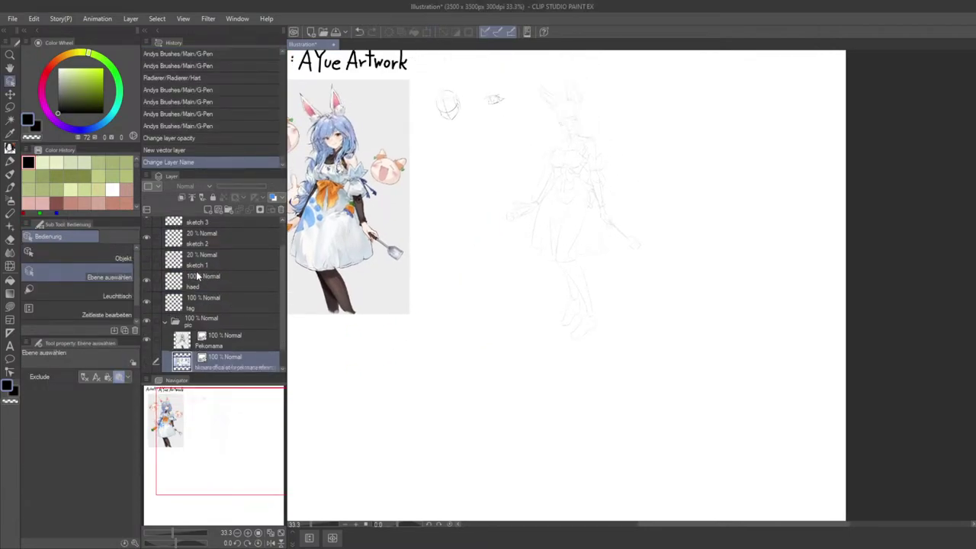
# - Select the sketch 1, sketch 2 and sketch 3 layers together and scale the figure up to 164%
pyautogui.click(237, 241)
pyautogui.scroll(2, 278, 273)
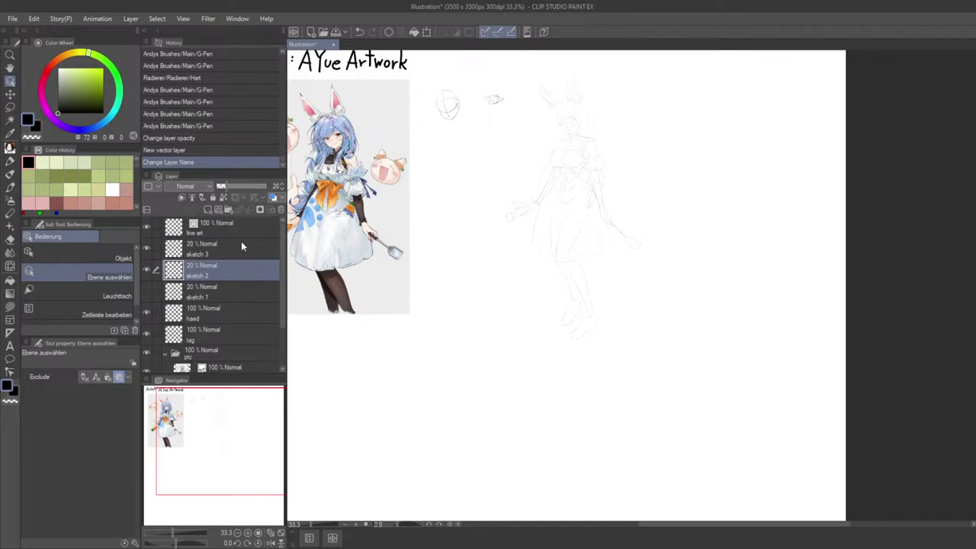
pyautogui.keyDown('shift'); pyautogui.click(230, 232); pyautogui.keyUp('shift')
pyautogui.keyDown('shift'); pyautogui.click(215, 290); pyautogui.keyUp('shift')
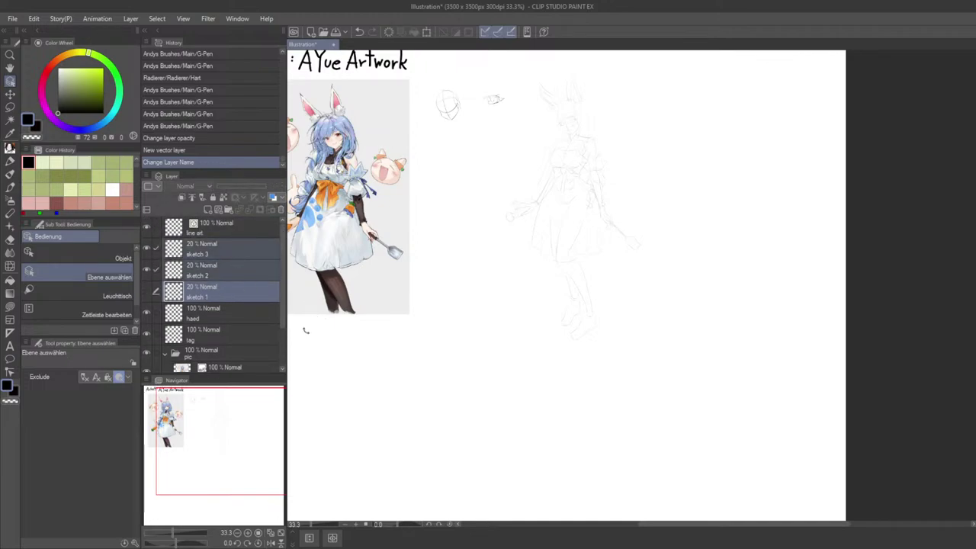
pyautogui.hotkey('ctrl', 't')
pyautogui.scroll(-2, 610, 275)
pyautogui.moveTo(627, 300); pyautogui.dragTo(697, 397)
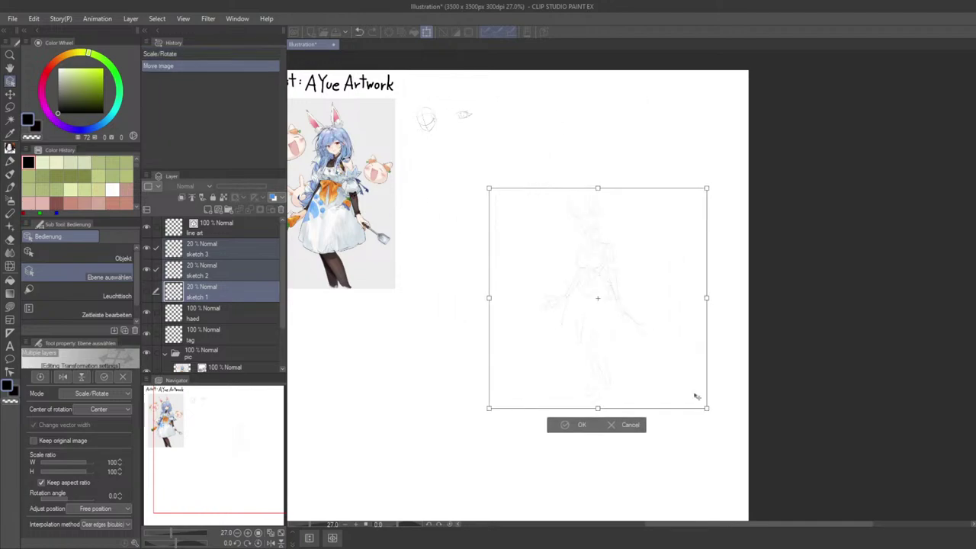
pyautogui.moveTo(660, 363); pyautogui.dragTo(586, 421)
pyautogui.moveTo(637, 246); pyautogui.dragTo(773, 105)
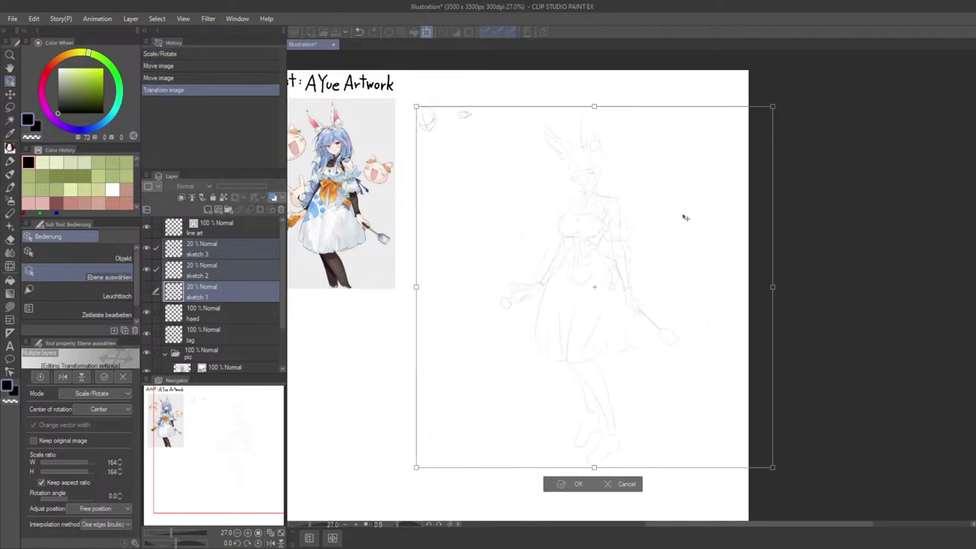
# - Enlarge the three sketch layers further to 199%, position the full figure beside the reference picture and apply the transformation
pyautogui.moveTo(684, 217); pyautogui.dragTo(643, 249)
pyautogui.moveTo(733, 137); pyautogui.dragTo(809, 60)
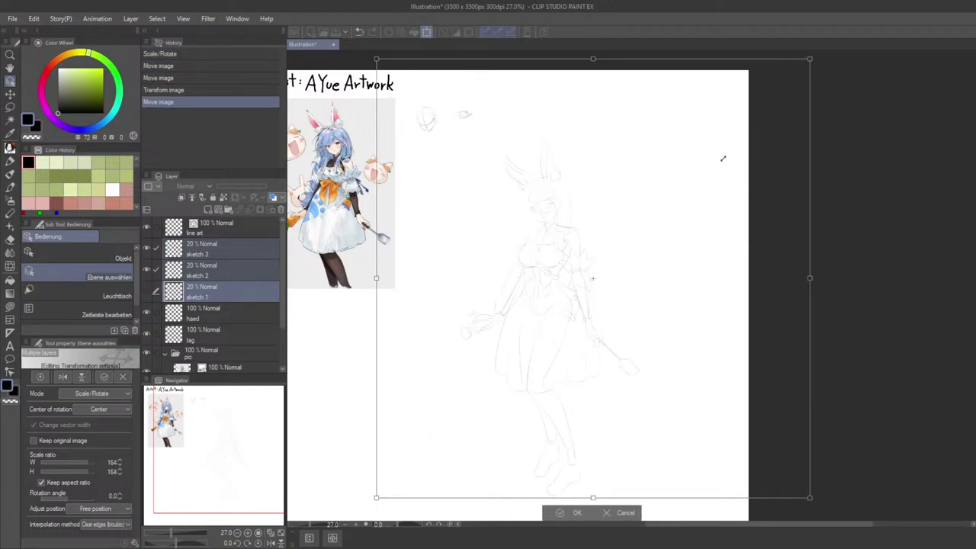
pyautogui.moveTo(724, 157); pyautogui.dragTo(697, 189)
pyautogui.moveTo(692, 267)
pyautogui.mouseDown()
pyautogui.moveTo(711, 214)
pyautogui.moveTo(697, 231)
pyautogui.moveTo(725, 233)
pyautogui.moveTo(679, 287)
pyautogui.mouseUp()
pyautogui.click(609, 407)
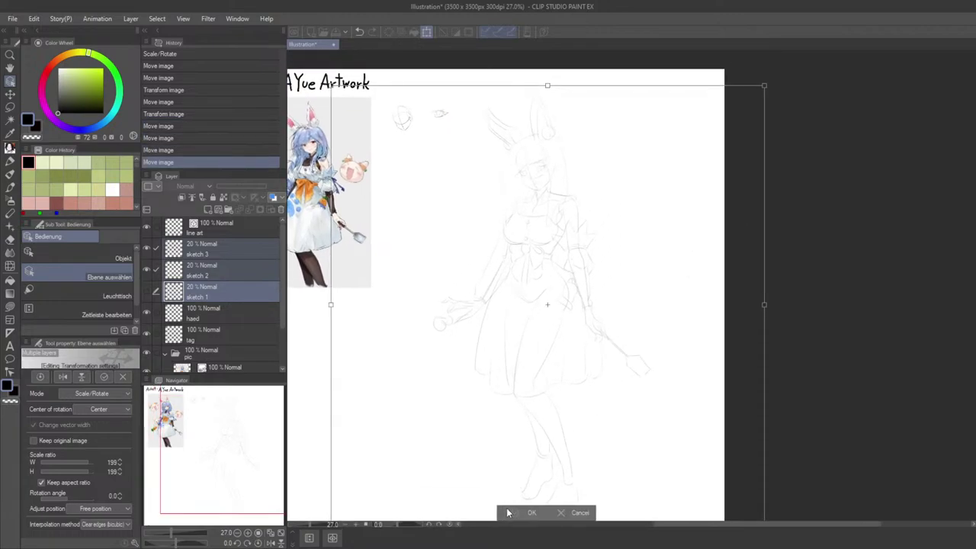
pyautogui.click(505, 509)
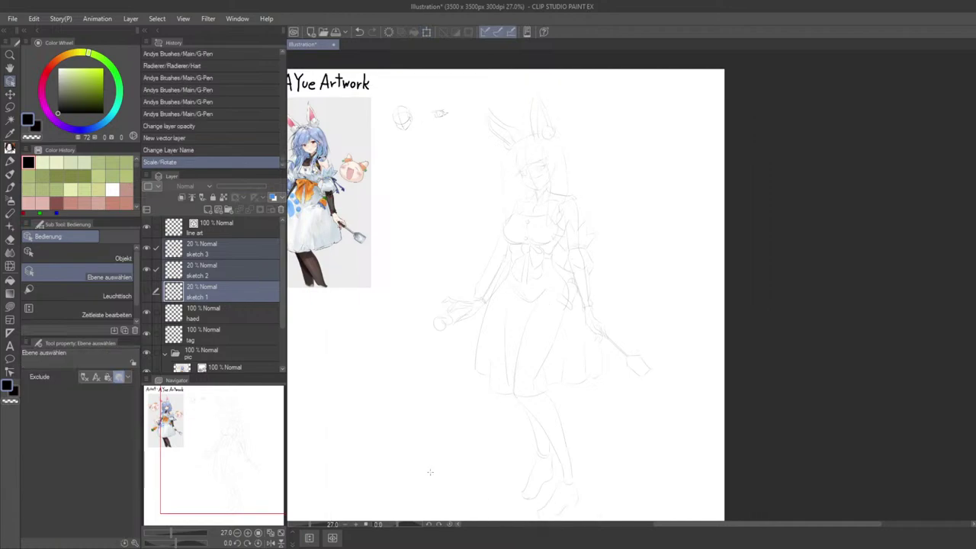
# - Activate the line art layer with the G-Pen and try a first ink stroke along the cheek opposite the ear
pyautogui.click(241, 226)
pyautogui.hotkey('ctrl', 'alt', '0')
pyautogui.press('p')
pyautogui.press('Tab')
pyautogui.moveTo(411, 229); pyautogui.dragTo(599, 418)
pyautogui.moveTo(391, 219); pyautogui.dragTo(482, 373)
pyautogui.moveTo(484, 354); pyautogui.dragTo(479, 248)
pyautogui.scroll(3, 484, 263)
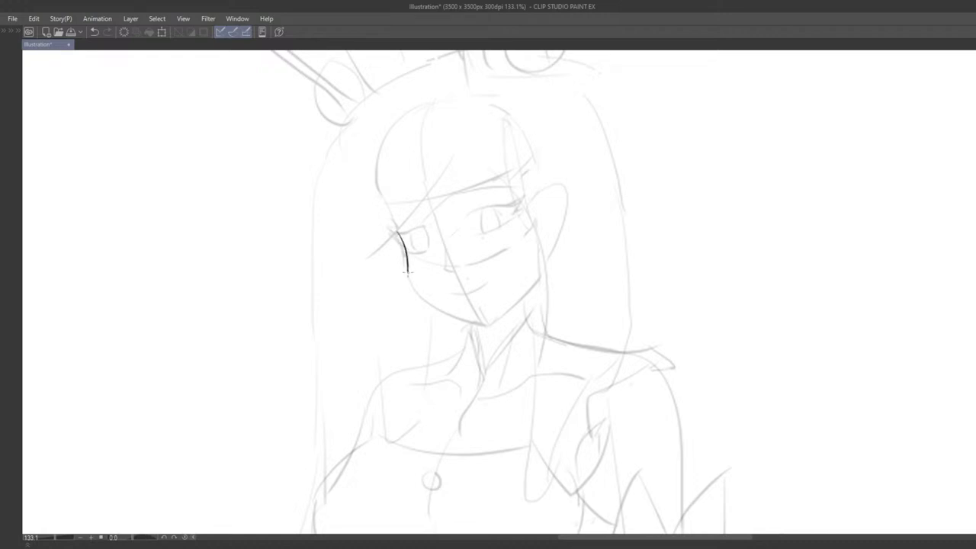
# - Raise the G-Pen's stabilization to 18
pyautogui.press('Tab')
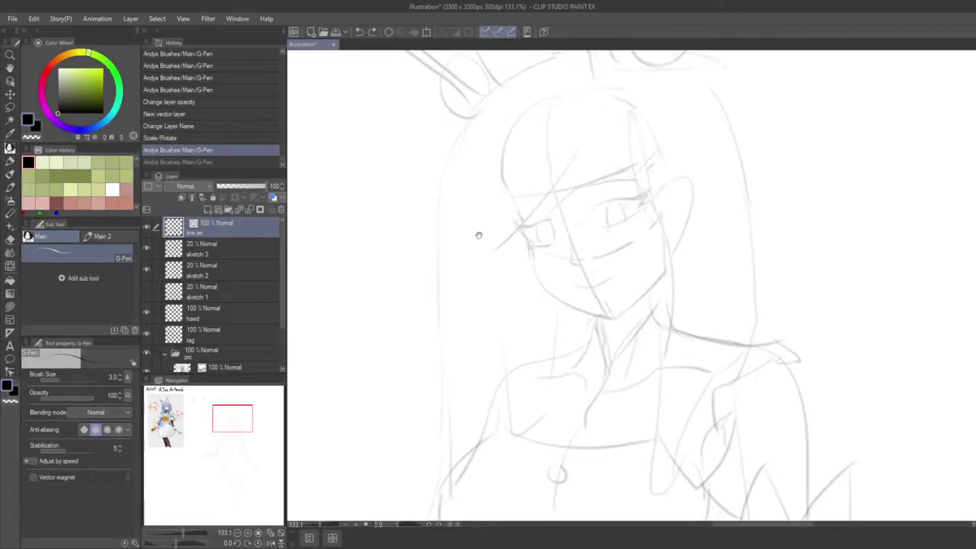
pyautogui.moveTo(479, 235); pyautogui.dragTo(466, 229)
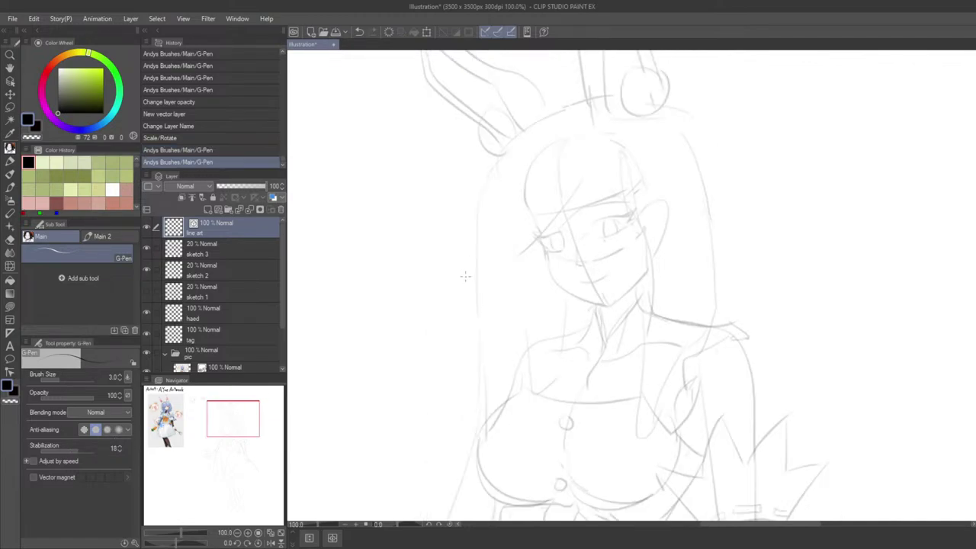
pyautogui.press('Tab')
# - Try to ink the cheek line from the outer eye corner down toward the chin
pyautogui.scroll(-2, 452, 281)
pyautogui.moveTo(452, 281)
pyautogui.mouseDown()
pyautogui.moveTo(491, 277)
pyautogui.moveTo(451, 267)
pyautogui.moveTo(467, 298)
pyautogui.mouseUp()
pyautogui.moveTo(437, 223)
pyautogui.mouseDown()
pyautogui.moveTo(457, 242)
pyautogui.moveTo(436, 229)
pyautogui.moveTo(450, 237)
pyautogui.mouseUp()
pyautogui.scroll(3, 436, 229)
pyautogui.hotkey('ctrl', 'z')
pyautogui.moveTo(442, 200)
pyautogui.mouseDown()
pyautogui.moveTo(450, 242)
pyautogui.moveTo(422, 216)
pyautogui.moveTo(412, 241)
pyautogui.mouseUp()
pyautogui.hotkey('ctrl', 'z')
pyautogui.hotkey('ctrl', 'z')
pyautogui.moveTo(402, 196)
pyautogui.mouseDown()
pyautogui.moveTo(416, 232)
pyautogui.moveTo(457, 268)
pyautogui.mouseUp()
pyautogui.hotkey('ctrl', 'z')
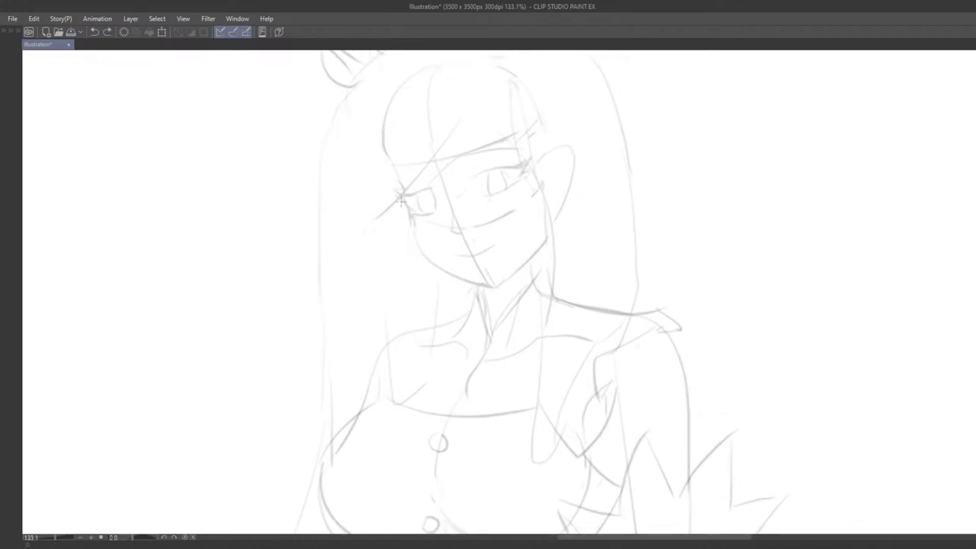
# - Ink the face contour from the far eye's outer corner down the cheek, around the chin and up to the jaw
pyautogui.moveTo(401, 197)
pyautogui.mouseDown()
pyautogui.moveTo(425, 265)
pyautogui.moveTo(457, 264)
pyautogui.mouseUp()
pyautogui.hotkey('ctrl', 'z')
pyautogui.moveTo(403, 199)
pyautogui.mouseDown()
pyautogui.moveTo(417, 241)
pyautogui.moveTo(463, 278)
pyautogui.moveTo(480, 282)
pyautogui.moveTo(412, 223)
pyautogui.moveTo(432, 261)
pyautogui.moveTo(489, 282)
pyautogui.moveTo(546, 242)
pyautogui.mouseUp()
pyautogui.hotkey('ctrl', 'z')
pyautogui.hotkey('ctrl', 'z')
pyautogui.moveTo(487, 281)
pyautogui.mouseDown()
pyautogui.moveTo(545, 233)
pyautogui.moveTo(503, 277)
pyautogui.moveTo(546, 236)
pyautogui.moveTo(545, 272)
pyautogui.moveTo(519, 272)
pyautogui.mouseUp()
pyautogui.hotkey('ctrl', 'z')
pyautogui.hotkey('ctrl', 'z')
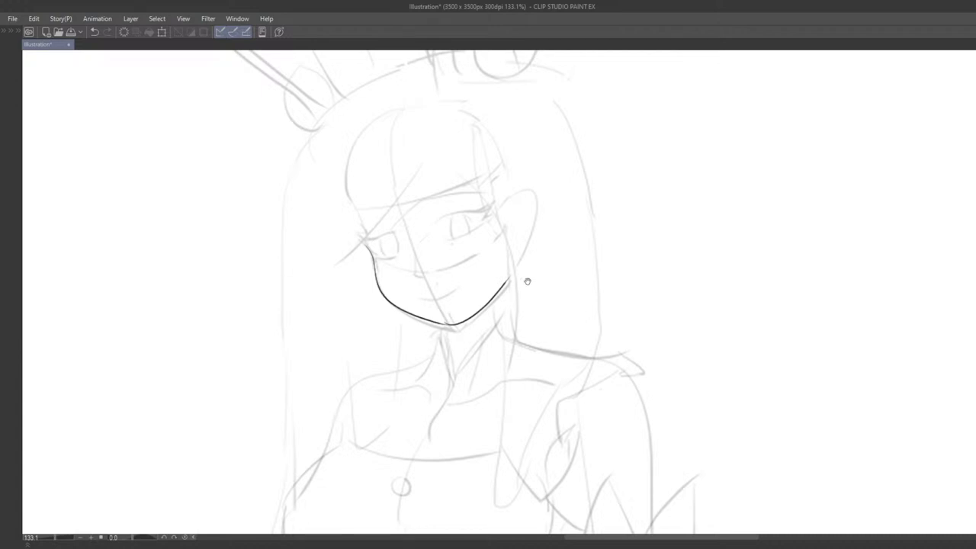
pyautogui.moveTo(528, 285)
pyautogui.mouseDown()
pyautogui.moveTo(537, 292)
pyautogui.moveTo(530, 270)
pyautogui.moveTo(517, 283)
pyautogui.mouseUp()
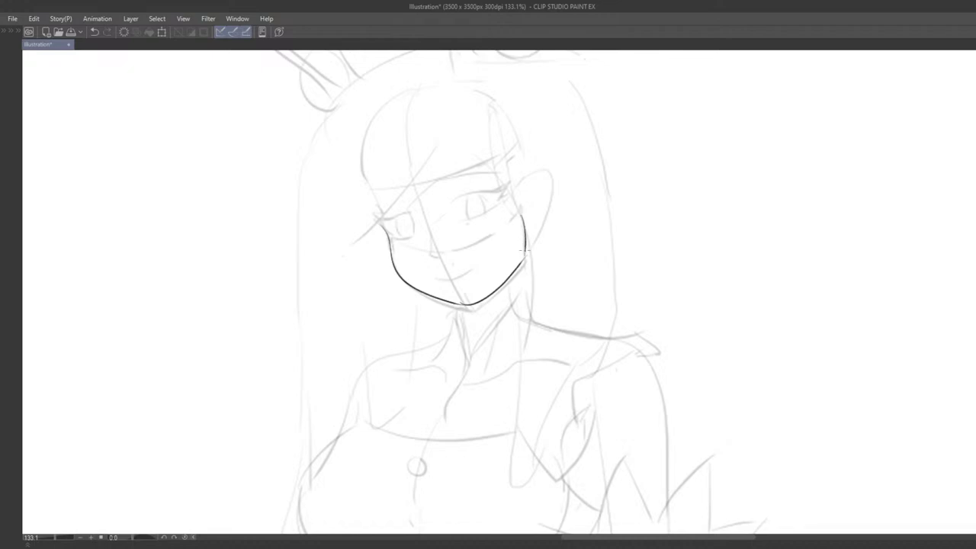
# - Try to extend the jawline upward along the side of the face next to the ear
pyautogui.moveTo(529, 261); pyautogui.dragTo(519, 253)
pyautogui.hotkey('ctrl', 'z')
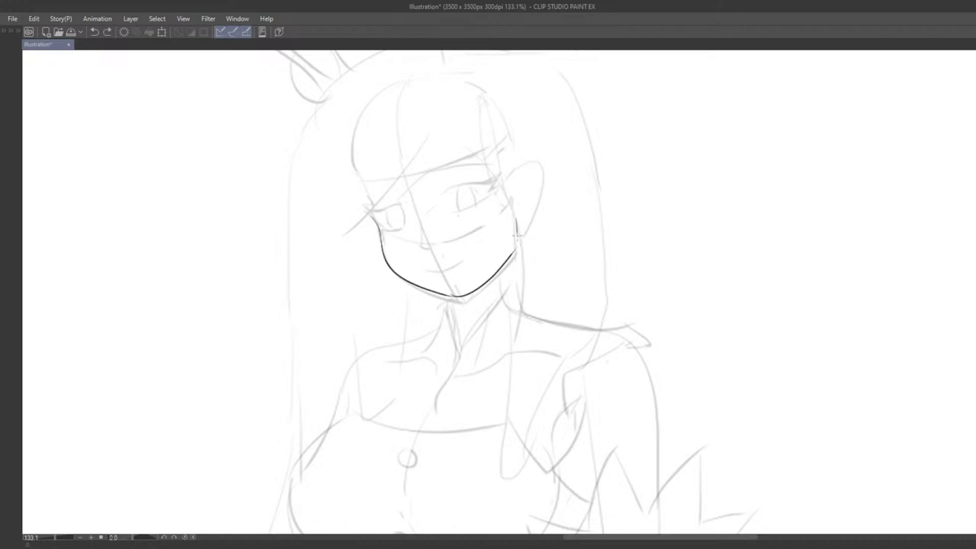
pyautogui.moveTo(513, 216); pyautogui.dragTo(532, 212)
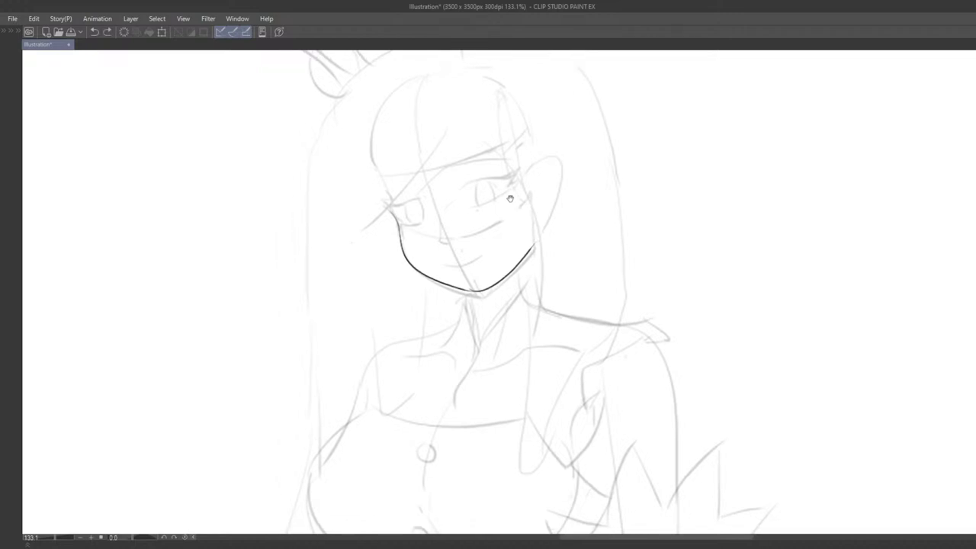
pyautogui.moveTo(496, 175)
pyautogui.mouseDown()
pyautogui.moveTo(511, 186)
pyautogui.moveTo(572, 191)
pyautogui.moveTo(557, 240)
pyautogui.mouseUp()
pyautogui.hotkey('ctrl', 'z')
pyautogui.hotkey('ctrl', 'z')
pyautogui.moveTo(549, 205)
pyautogui.mouseDown()
pyautogui.moveTo(575, 201)
pyautogui.moveTo(554, 251)
pyautogui.mouseUp()
pyautogui.hotkey('ctrl', 'z')
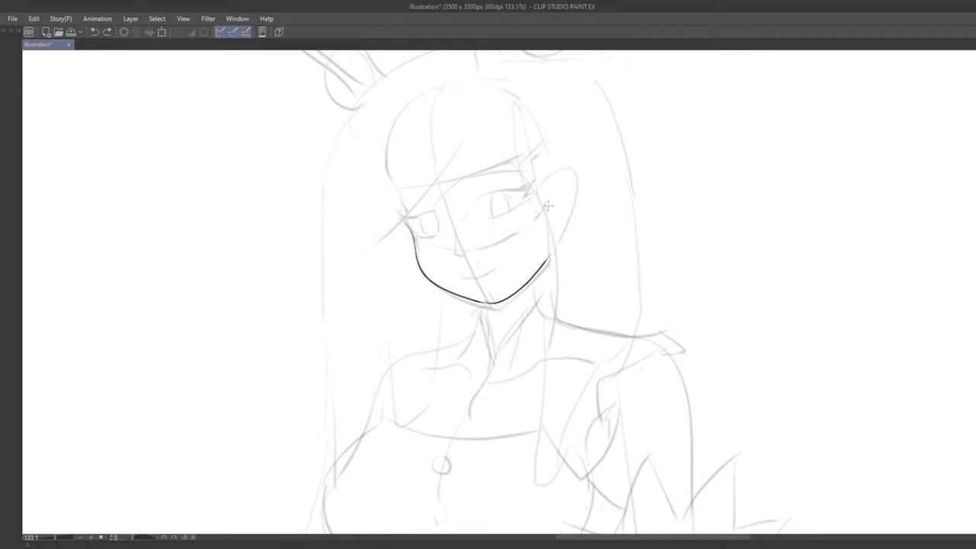
# - Ink the rounded outline of the ear, joining its lower end to the jawline
pyautogui.moveTo(548, 206); pyautogui.dragTo(554, 253)
pyautogui.moveTo(490, 205); pyautogui.dragTo(515, 210)
pyautogui.hotkey('ctrl', 'z')
pyautogui.moveTo(485, 160)
pyautogui.mouseDown()
pyautogui.moveTo(462, 210)
pyautogui.moveTo(510, 194)
pyautogui.mouseUp()
# - Compare the face with the reference and ink the mouth as a short, slightly rising smile line above the chin
pyautogui.moveTo(505, 252); pyautogui.dragTo(539, 242)
pyautogui.hotkey('ctrl', 'z')
pyautogui.scroll(-7, 534, 248)
pyautogui.moveTo(350, 290); pyautogui.dragTo(593, 310)
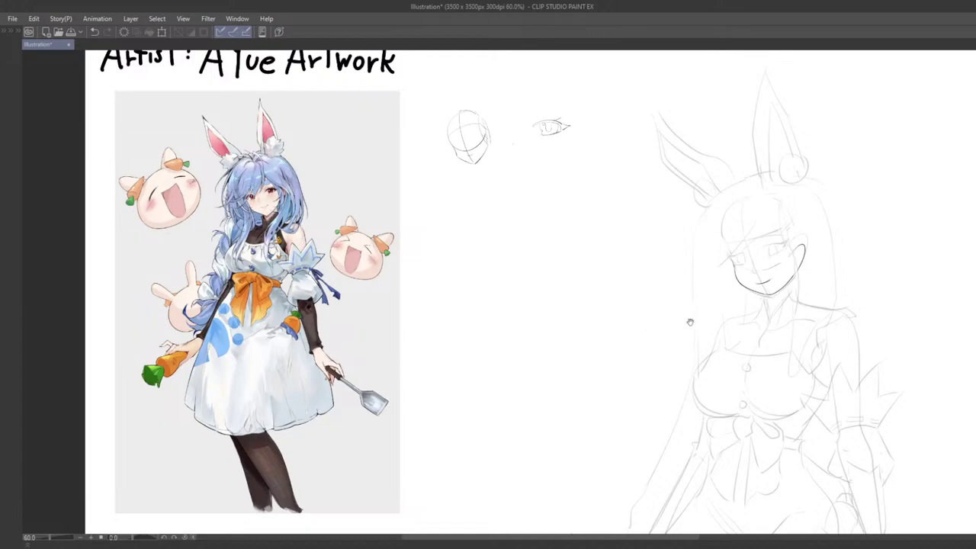
pyautogui.moveTo(691, 323); pyautogui.dragTo(467, 294)
pyautogui.scroll(5, 517, 260)
pyautogui.hotkey('ctrl', 'z')
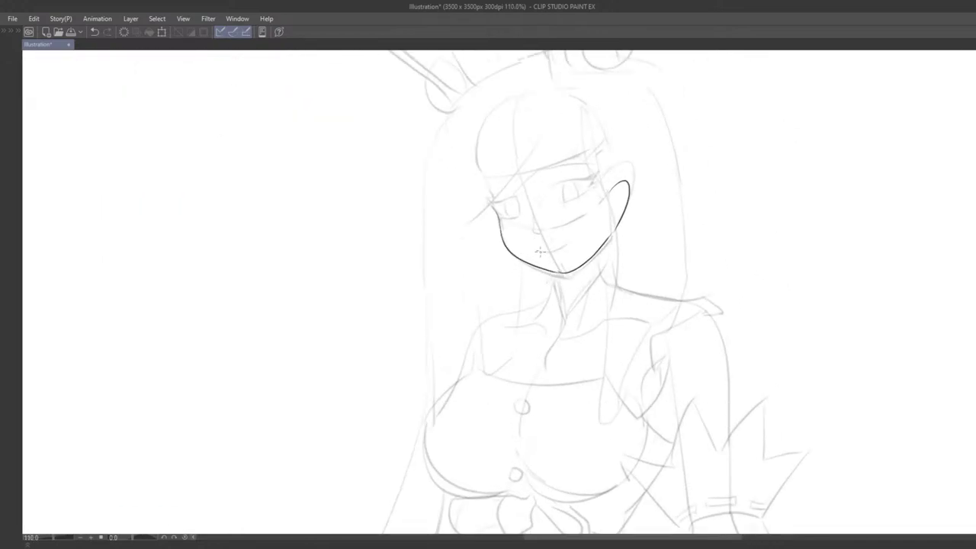
pyautogui.moveTo(539, 251); pyautogui.dragTo(566, 248)
pyautogui.scroll(3, 580, 267)
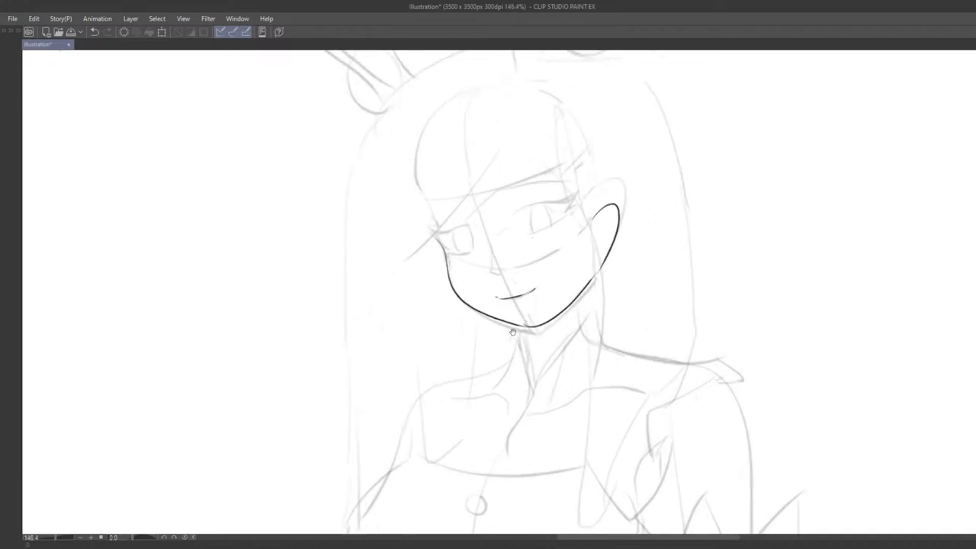
pyautogui.moveTo(513, 331); pyautogui.dragTo(476, 365)
pyautogui.moveTo(473, 316)
pyautogui.mouseDown()
pyautogui.moveTo(496, 303)
pyautogui.moveTo(497, 341)
pyautogui.mouseUp()
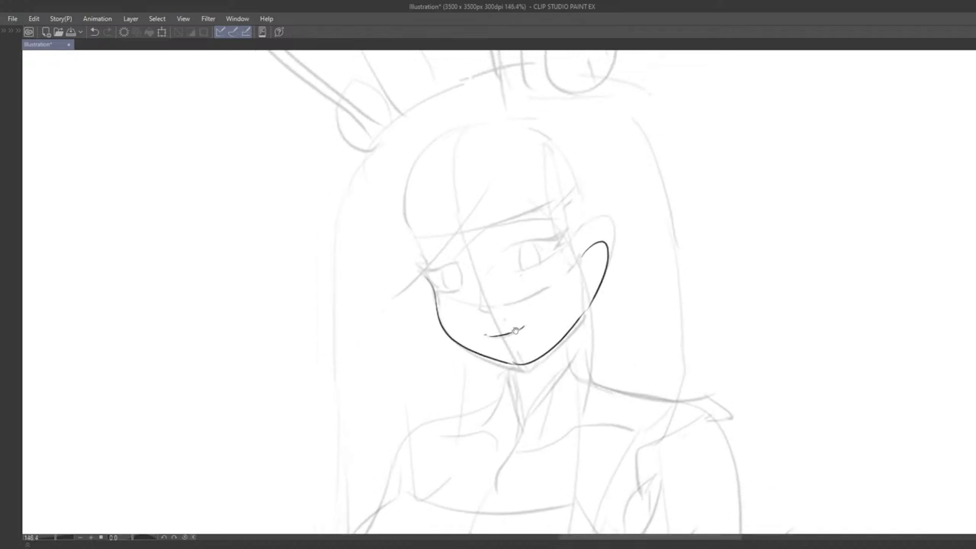
# - Try to ink the upper lash line of the eye nearer the ear with a flicked outer corner
pyautogui.scroll(3, 511, 330)
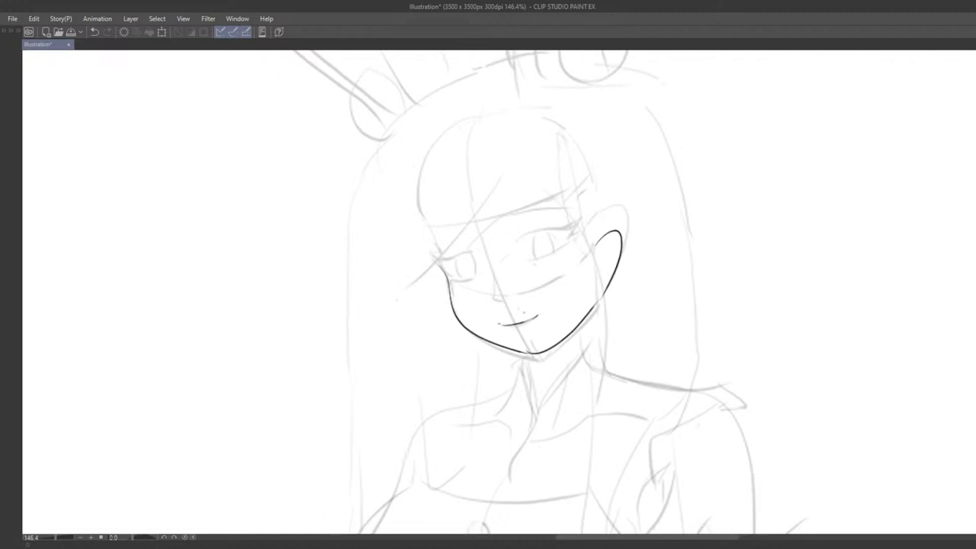
pyautogui.moveTo(487, 227); pyautogui.dragTo(560, 194)
pyautogui.hotkey('ctrl', 'z')
pyautogui.hotkey('ctrl', 'z')
pyautogui.hotkey('ctrl', 'z')
pyautogui.hotkey('ctrl', 'z')
pyautogui.hotkey('ctrl', 'z')
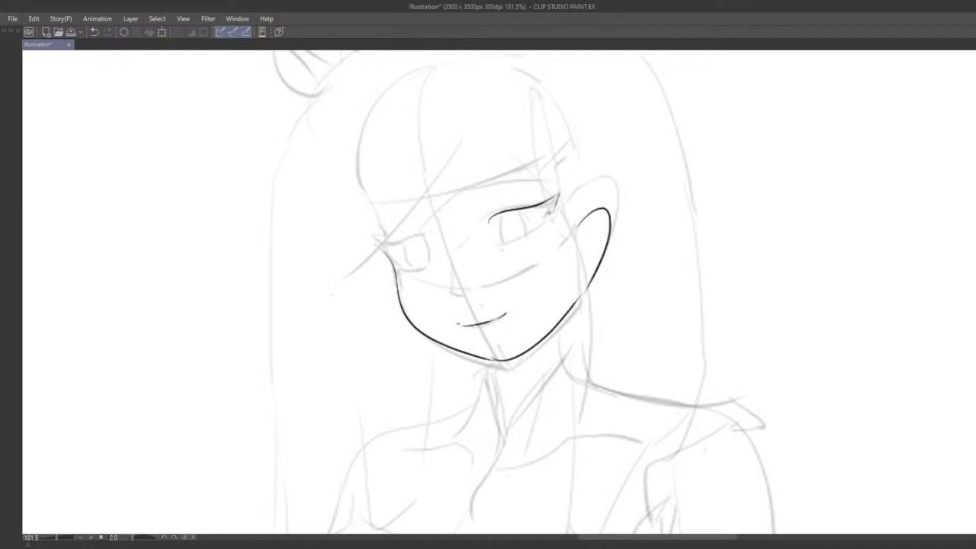
pyautogui.hotkey('ctrl', 'z')
# - Ink the upper lash line of the eye nearer the ear as a smooth arc ending in a pointed outer corner
pyautogui.moveTo(487, 222); pyautogui.dragTo(557, 200)
pyautogui.hotkey('ctrl', 'z')
pyautogui.hotkey('ctrl', 'z')
pyautogui.moveTo(487, 222); pyautogui.dragTo(561, 193)
pyautogui.hotkey('ctrl', 'z')
pyautogui.moveTo(482, 223); pyautogui.dragTo(561, 194)
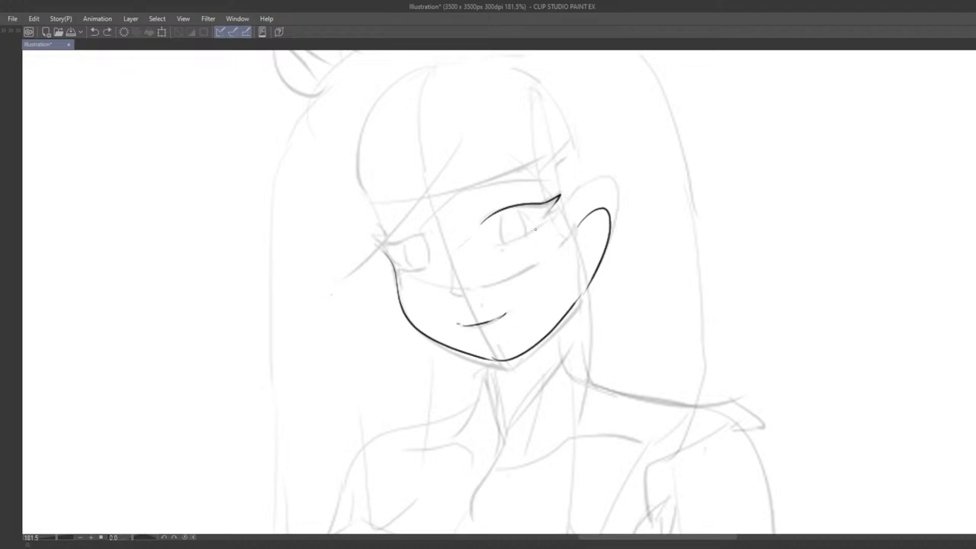
# - Ink the short lower lid line beneath the eye nearer the ear
pyautogui.moveTo(535, 229)
pyautogui.mouseDown()
pyautogui.moveTo(501, 241)
pyautogui.moveTo(569, 238)
pyautogui.mouseUp()
pyautogui.hotkey('ctrl', 'z')
pyautogui.hotkey('ctrl', 'z')
pyautogui.scroll(-8, 520, 251)
pyautogui.scroll(4, 605, 225)
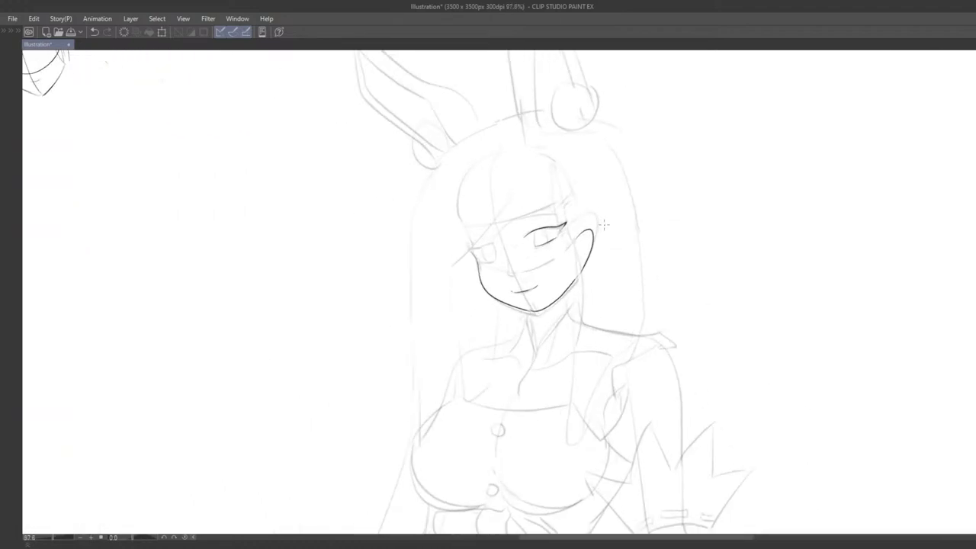
# - Ink the curved side lines of the iris between the lids of the eye nearer the ear
pyautogui.scroll(3, 603, 224)
pyautogui.hotkey('ctrl', 'z')
pyautogui.moveTo(465, 239)
pyautogui.mouseDown()
pyautogui.moveTo(470, 266)
pyautogui.moveTo(501, 263)
pyautogui.mouseUp()
pyautogui.hotkey('ctrl', 'z')
pyautogui.hotkey('ctrl', 'z')
pyautogui.hotkey('ctrl', 'z')
pyautogui.scroll(-5, 497, 285)
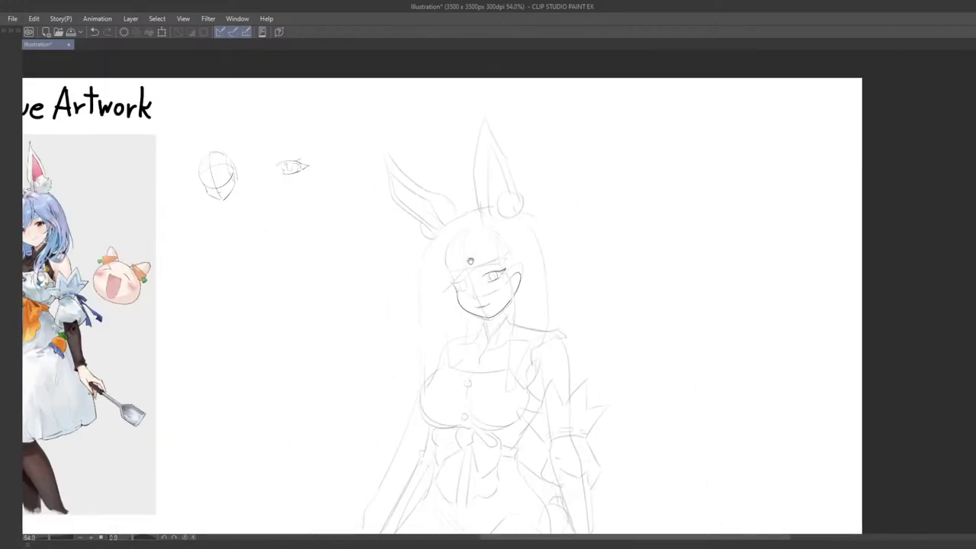
# - Ink a small oval pupil inside the iris of the eye nearer the ear and compare the face with the reference
pyautogui.scroll(2, 615, 228)
pyautogui.scroll(5, 615, 228)
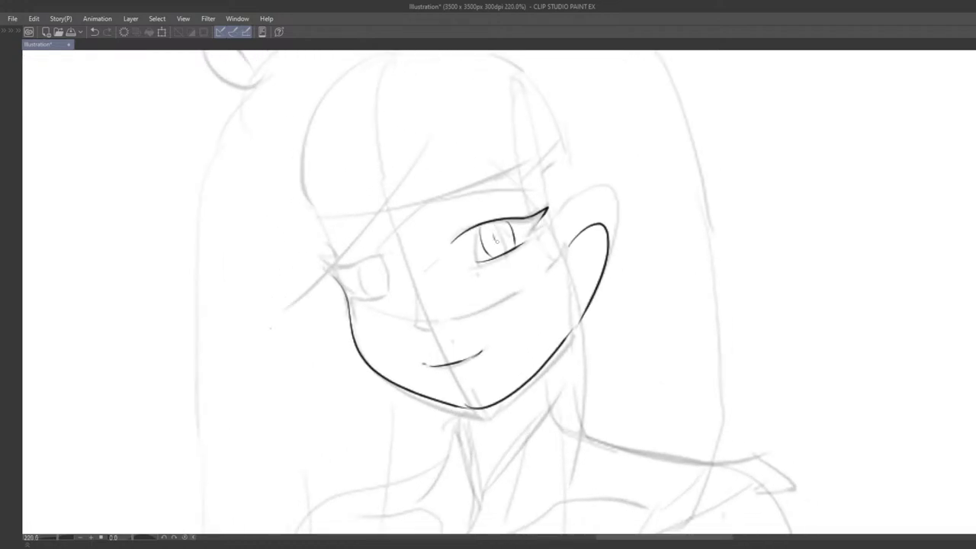
pyautogui.moveTo(508, 255)
pyautogui.mouseDown()
pyautogui.moveTo(494, 248)
pyautogui.moveTo(505, 248)
pyautogui.mouseUp()
pyautogui.hotkey('ctrl', 'z')
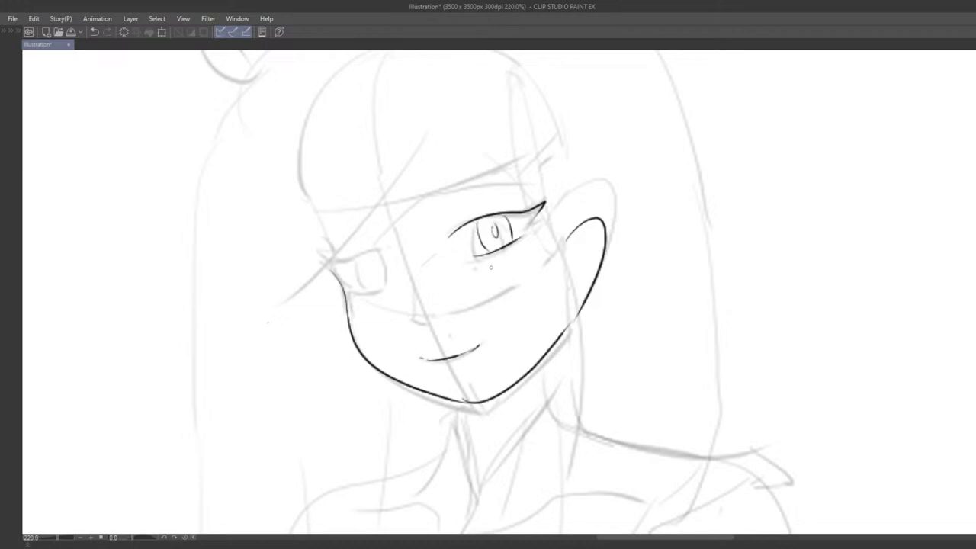
pyautogui.scroll(-8, 492, 268)
pyautogui.moveTo(541, 205); pyautogui.dragTo(699, 157)
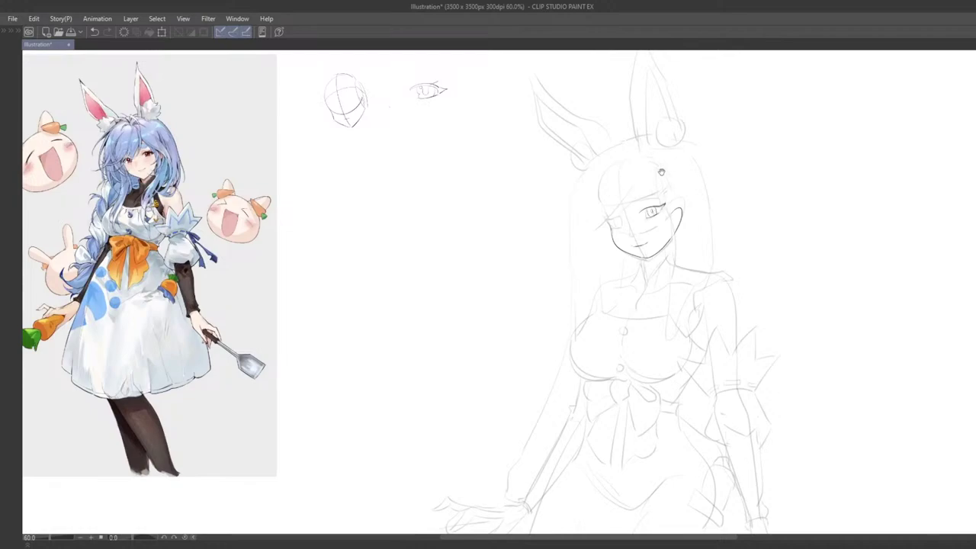
pyautogui.scroll(6, 661, 172)
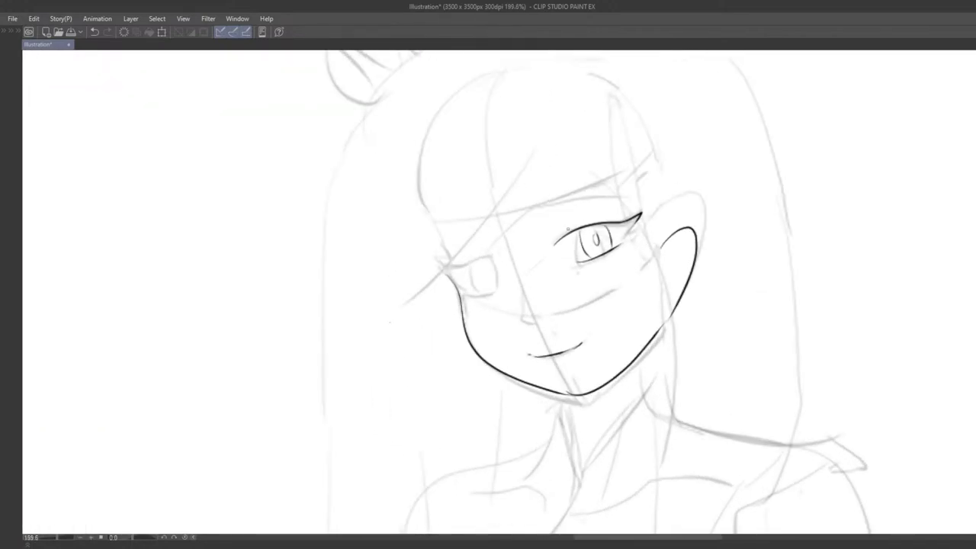
# - Ink the short line joining the lower lid to the lash wing at the outer corner of the eye nearer the ear
pyautogui.moveTo(571, 244)
pyautogui.mouseDown()
pyautogui.moveTo(592, 254)
pyautogui.moveTo(562, 233)
pyautogui.moveTo(610, 214)
pyautogui.moveTo(640, 238)
pyautogui.moveTo(633, 249)
pyautogui.moveTo(648, 230)
pyautogui.moveTo(634, 246)
pyautogui.moveTo(614, 216)
pyautogui.moveTo(604, 235)
pyautogui.moveTo(561, 257)
pyautogui.moveTo(530, 298)
pyautogui.moveTo(549, 364)
pyautogui.moveTo(555, 354)
pyautogui.moveTo(542, 344)
pyautogui.mouseUp()
pyautogui.hotkey('ctrl', 'z')
pyautogui.hotkey('ctrl', 'z')
pyautogui.hotkey('ctrl', 'z')
pyautogui.hotkey('ctrl', 'z')
pyautogui.hotkey('ctrl', 'z')
pyautogui.hotkey('ctrl', 'z')
pyautogui.hotkey('ctrl', 'z')
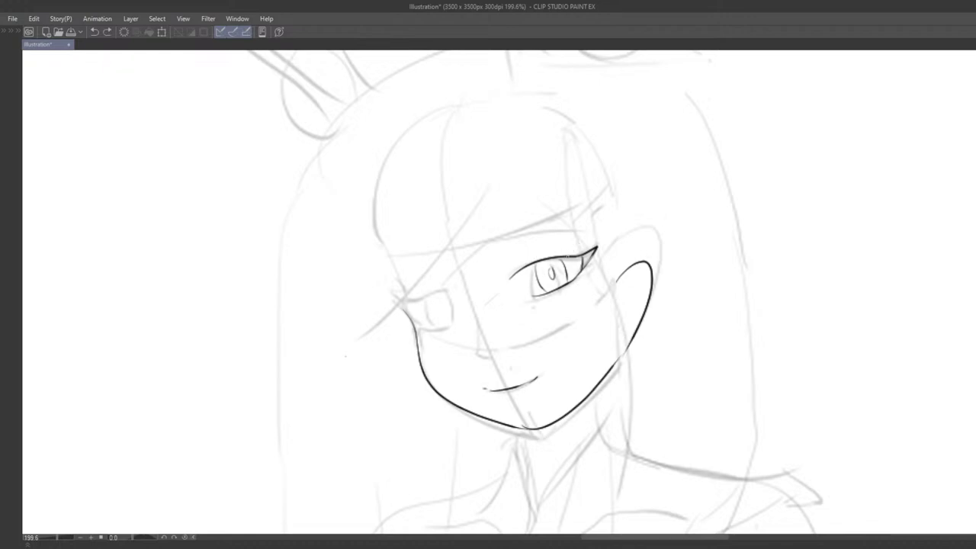
# - Add a few thin eyelash strokes and a short lid crease above the upper lash line of the eye nearer the ear
pyautogui.moveTo(563, 256); pyautogui.dragTo(577, 243)
pyautogui.hotkey('ctrl', 'z')
pyautogui.hotkey('ctrl', 'z')
pyautogui.moveTo(526, 262)
pyautogui.mouseDown()
pyautogui.moveTo(514, 271)
pyautogui.moveTo(558, 251)
pyautogui.mouseUp()
pyautogui.hotkey('ctrl', 'z')
pyautogui.hotkey('ctrl', 'z')
pyautogui.hotkey('ctrl', 'z')
pyautogui.moveTo(510, 273); pyautogui.dragTo(555, 252)
pyautogui.scroll(-5, 538, 295)
pyautogui.moveTo(555, 292); pyautogui.dragTo(555, 246)
pyautogui.scroll(5, 549, 246)
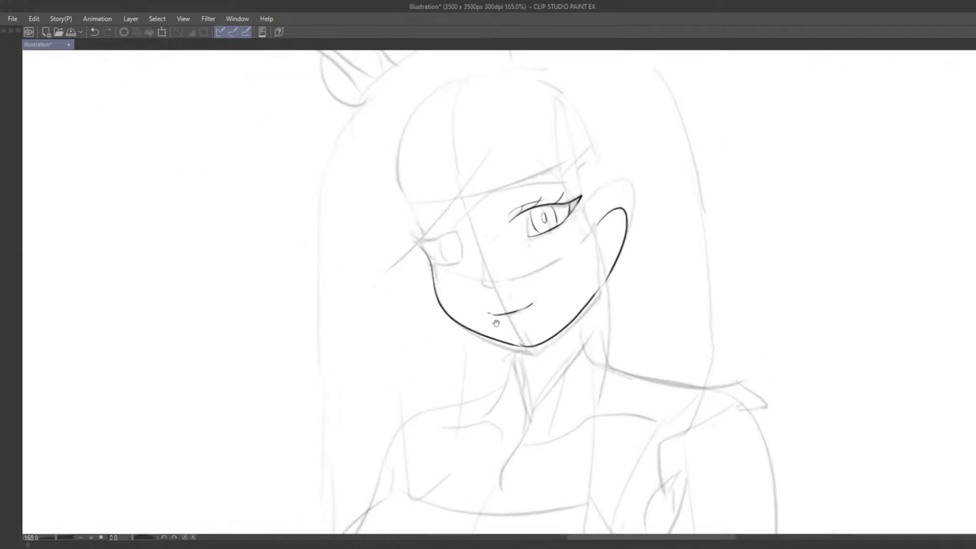
# - Try to ink the upper lash line of the eye farther from the ear with a pointed outer corner
pyautogui.hotkey('ctrl', 'z')
pyautogui.moveTo(418, 252)
pyautogui.mouseDown()
pyautogui.moveTo(460, 250)
pyautogui.moveTo(416, 255)
pyautogui.mouseUp()
pyautogui.hotkey('ctrl', 'z')
pyautogui.hotkey('ctrl', 'z')
pyautogui.hotkey('ctrl', 'z')
pyautogui.hotkey('ctrl', 'z')
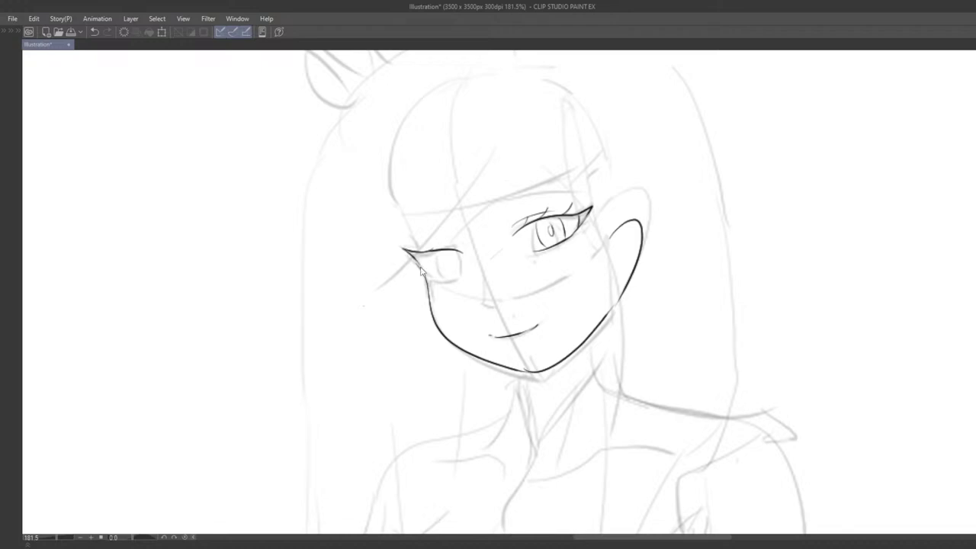
# - Ink the lower lid line of the eye farther from the ear and try a new upper lash line above it
pyautogui.hotkey('ctrl', 'z')
pyautogui.moveTo(405, 251)
pyautogui.mouseDown()
pyautogui.moveTo(429, 281)
pyautogui.moveTo(455, 282)
pyautogui.moveTo(433, 244)
pyautogui.moveTo(437, 254)
pyautogui.moveTo(457, 248)
pyautogui.moveTo(467, 272)
pyautogui.moveTo(450, 257)
pyautogui.moveTo(459, 293)
pyautogui.moveTo(459, 283)
pyautogui.moveTo(423, 272)
pyautogui.moveTo(428, 302)
pyautogui.mouseUp()
pyautogui.hotkey('ctrl', 'z')
pyautogui.hotkey('ctrl', 'z')
pyautogui.hotkey('ctrl', 'z')
pyautogui.hotkey('ctrl', 'z')
pyautogui.press('e')
pyautogui.press('p')
pyautogui.hotkey('ctrl', 'z')
pyautogui.press('space')
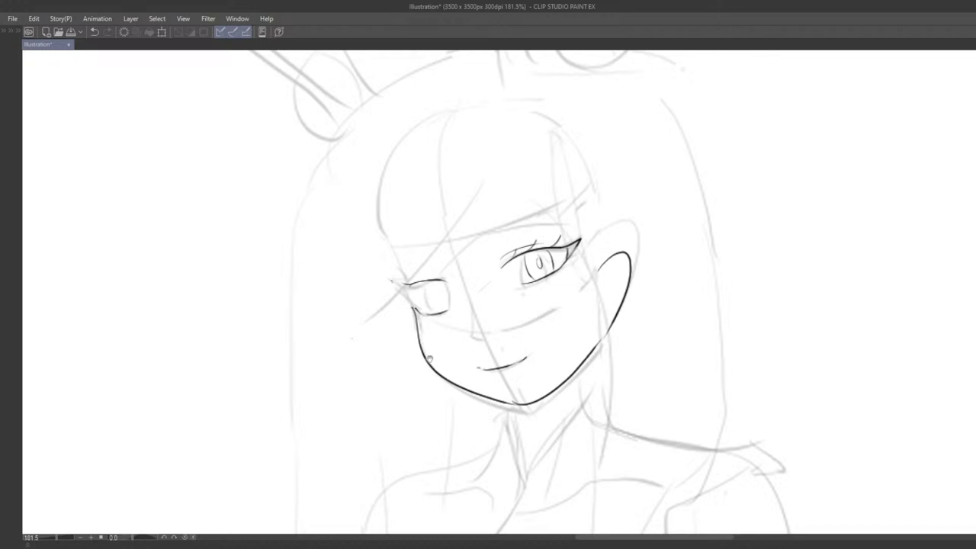
# - Erase the trial upper lash line of the eye farther from the ear, keeping its lower lid line
pyautogui.moveTo(429, 358); pyautogui.dragTo(422, 349)
pyautogui.press('e')
pyautogui.moveTo(387, 274)
pyautogui.mouseDown()
pyautogui.moveTo(420, 263)
pyautogui.moveTo(416, 244)
pyautogui.moveTo(440, 274)
pyautogui.moveTo(432, 281)
pyautogui.moveTo(446, 285)
pyautogui.mouseUp()
pyautogui.press('p')
pyautogui.hotkey('ctrl', 'z')
pyautogui.hotkey('ctrl', 'z')
pyautogui.hotkey('ctrl', 'z')
pyautogui.hotkey('ctrl', 'z')
pyautogui.hotkey('ctrl', 'z')
pyautogui.hotkey('ctrl', 'z')
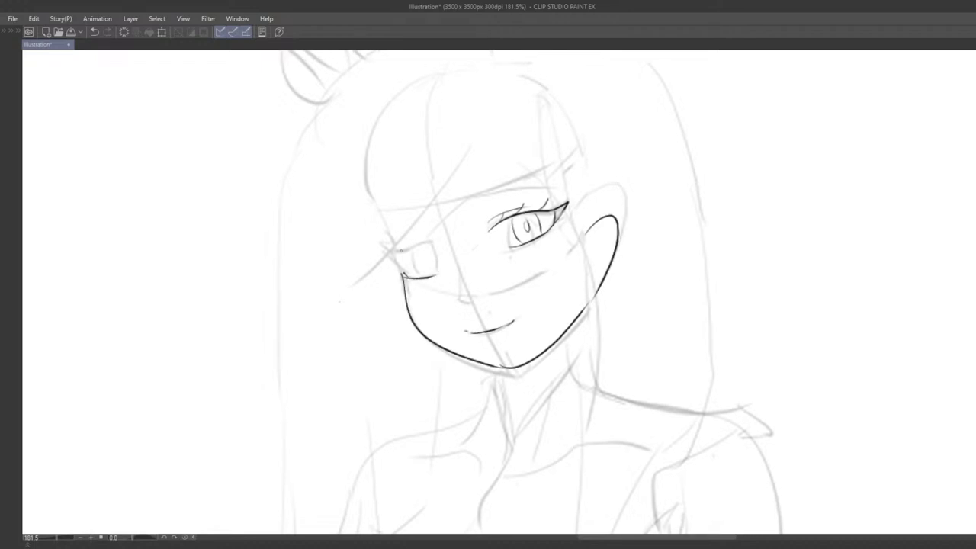
# - Ink the upper lash line of the eye farther from the ear with a pointed wing closing onto the cheek contour
pyautogui.hotkey('ctrl', 'z')
pyautogui.moveTo(400, 250)
pyautogui.mouseDown()
pyautogui.moveTo(438, 243)
pyautogui.moveTo(376, 244)
pyautogui.moveTo(404, 273)
pyautogui.mouseUp()
pyautogui.hotkey('ctrl', 'z')
pyautogui.hotkey('ctrl', 'z')
pyautogui.hotkey('ctrl', 'z')
pyautogui.press('e')
pyautogui.click(421, 230)
pyautogui.press('p')
pyautogui.hotkey('ctrl', 'z')
# - Ink the curved iris side lines between the lids of the eye farther from the ear
pyautogui.moveTo(404, 248)
pyautogui.mouseDown()
pyautogui.moveTo(444, 242)
pyautogui.moveTo(435, 243)
pyautogui.moveTo(442, 260)
pyautogui.mouseUp()
pyautogui.hotkey('ctrl', 'z')
pyautogui.hotkey('ctrl', 'z')
pyautogui.hotkey('ctrl', 'z')
pyautogui.hotkey('ctrl', 'z')
pyautogui.hotkey('ctrl', 'z')
pyautogui.hotkey('ctrl', 'z')
pyautogui.hotkey('ctrl', 'z')
pyautogui.moveTo(431, 246); pyautogui.dragTo(437, 274)
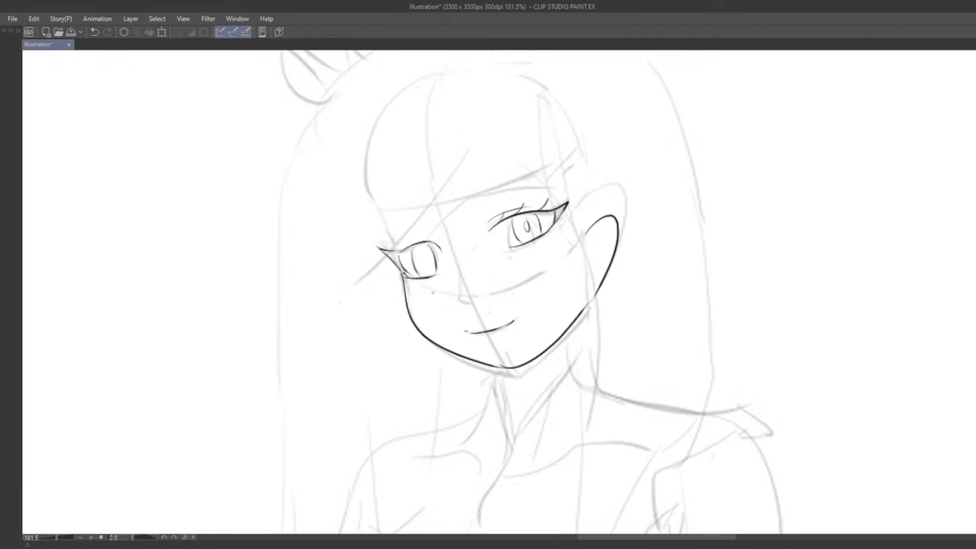
# - Compare the eyes with the reference, erase the lower lid line of the farther eye and re-ink it slightly higher
pyautogui.scroll(-4, 432, 296)
pyautogui.moveTo(504, 223); pyautogui.dragTo(604, 222)
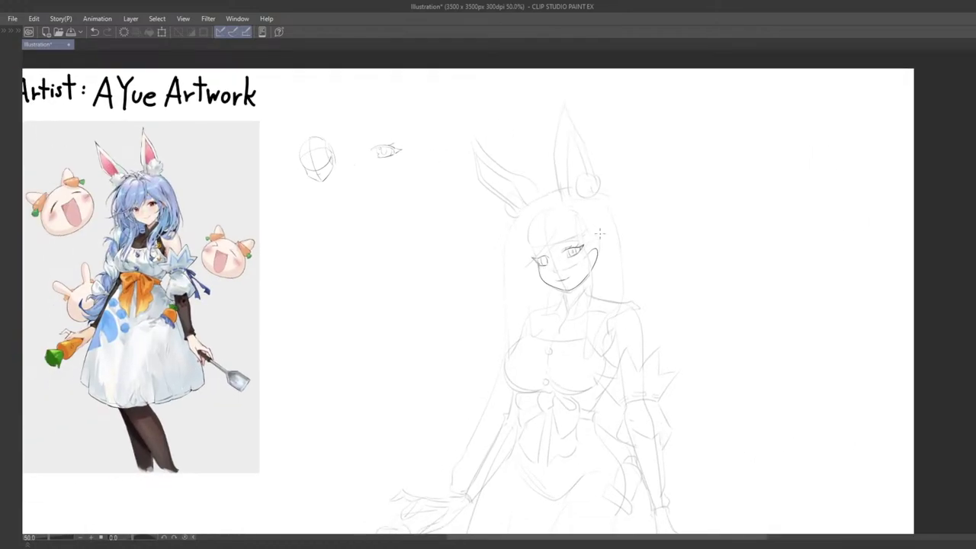
pyautogui.scroll(8, 603, 238)
pyautogui.scroll(5, 533, 261)
pyautogui.press('e')
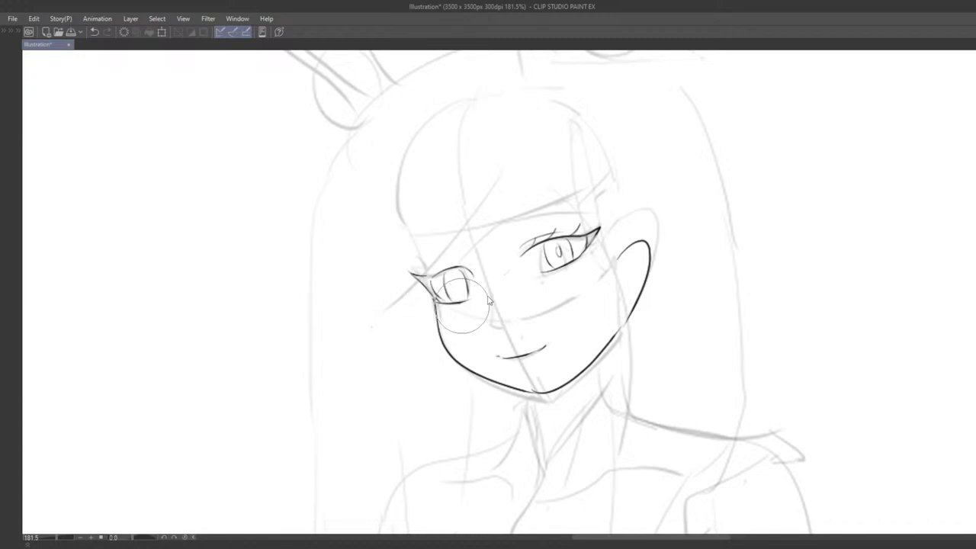
pyautogui.press('[')
pyautogui.press('[')
pyautogui.press('[')
pyautogui.press('p')
pyautogui.moveTo(456, 306); pyautogui.dragTo(470, 291)
pyautogui.hotkey('ctrl', 'z')
pyautogui.hotkey('ctrl', 'z')
pyautogui.hotkey('ctrl', 'z')
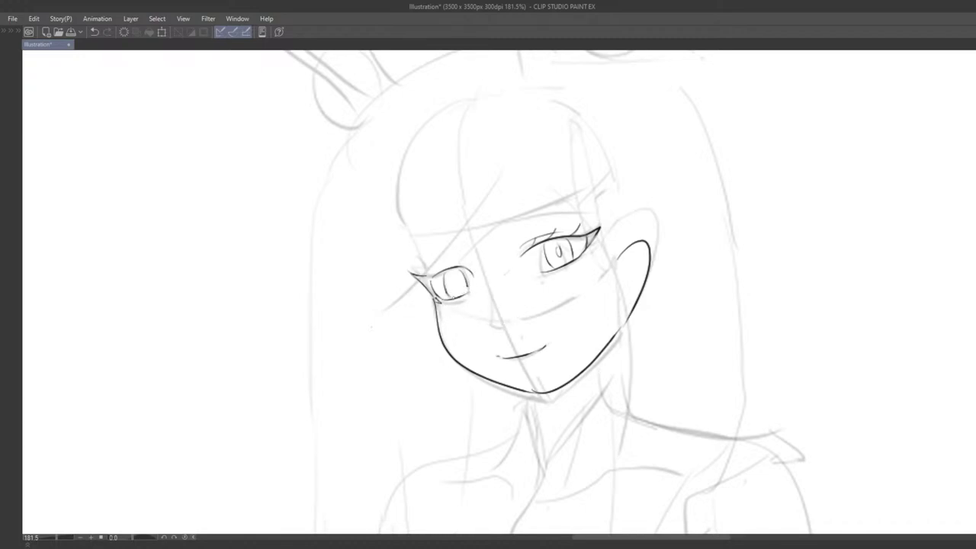
# - Clean up the line ends around the farther eye with a smaller eraser
pyautogui.press('e')
pyautogui.press('[')
pyautogui.press('[')
pyautogui.press('[')
pyautogui.scroll(2, 437, 284)
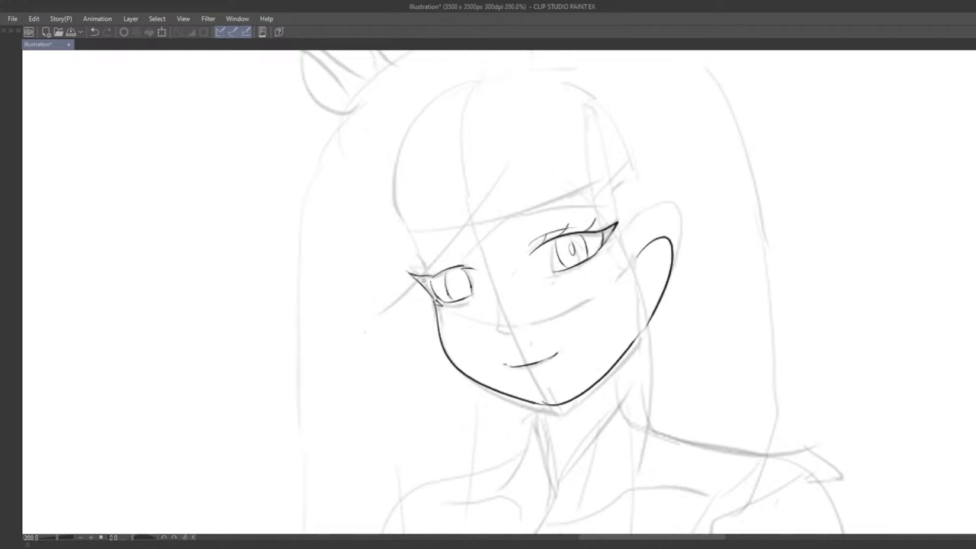
# - Add thin lash strokes above the farther eye and ink an oval pupil inside its iris
pyautogui.moveTo(443, 273); pyautogui.dragTo(429, 263)
pyautogui.hotkey('ctrl', 'z')
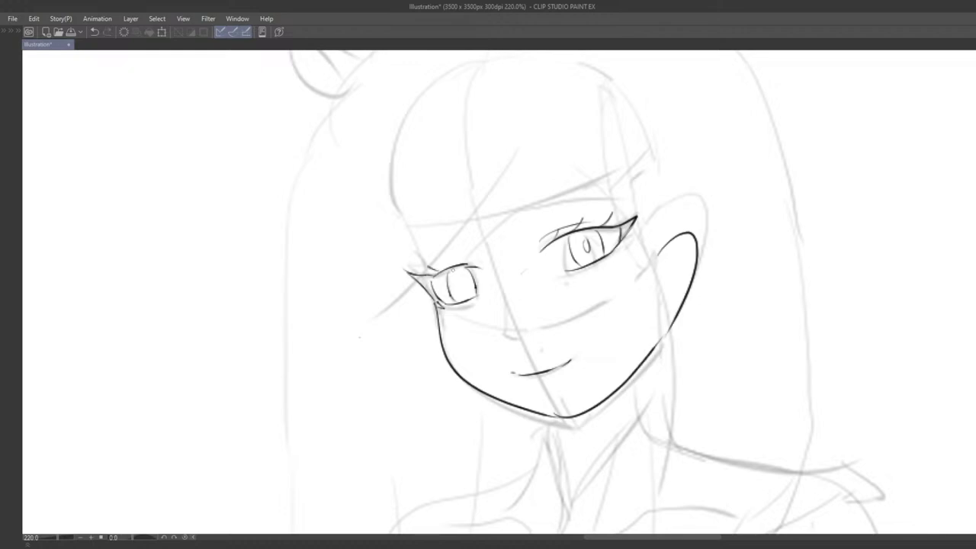
pyautogui.hotkey('ctrl', 'z')
pyautogui.moveTo(432, 266); pyautogui.dragTo(444, 269)
pyautogui.hotkey('ctrl', 'z')
pyautogui.hotkey('ctrl', 'z')
pyautogui.moveTo(461, 279); pyautogui.dragTo(462, 290)
pyautogui.scroll(-6, 515, 294)
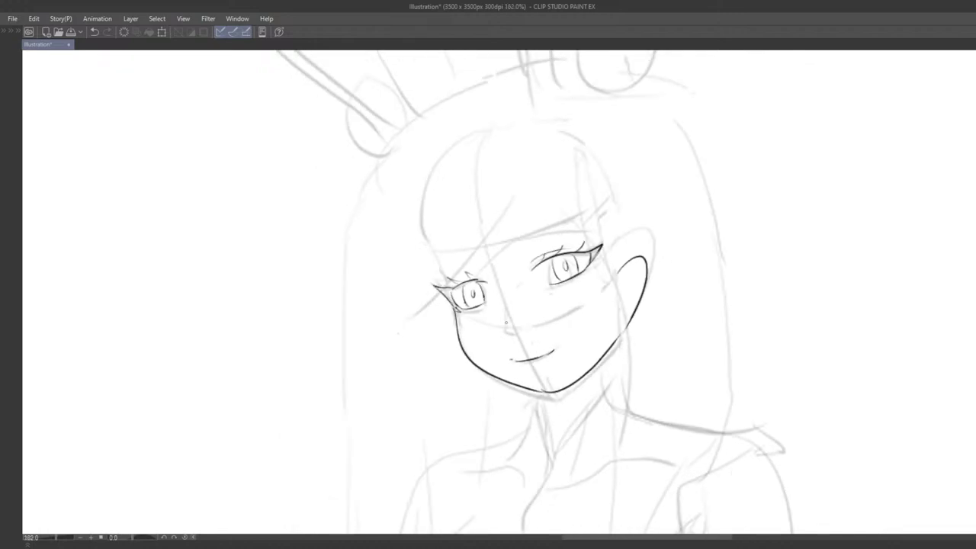
# - Erase the inner side line of the farther eye's iris and re-ink it as a clean curve
pyautogui.scroll(5, 476, 282)
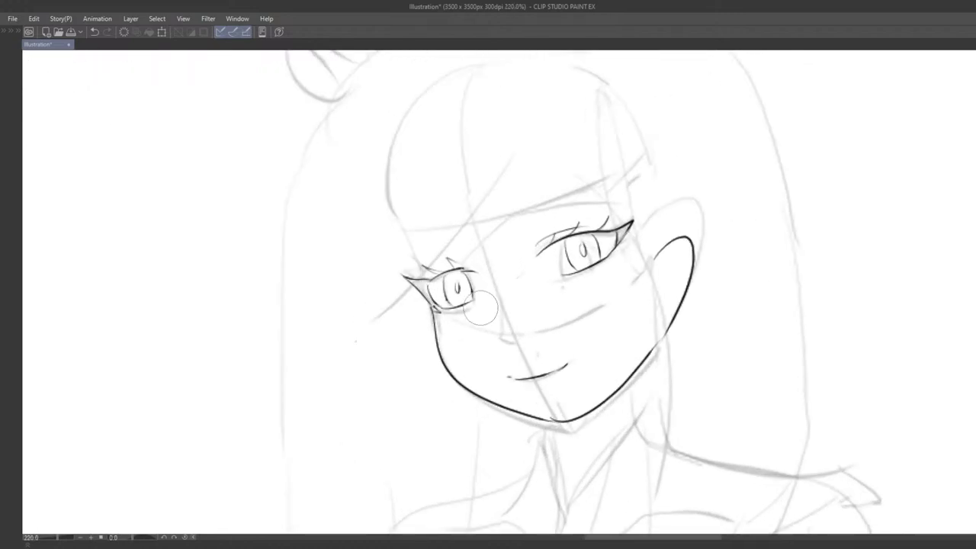
pyautogui.moveTo(477, 303)
pyautogui.mouseDown()
pyautogui.moveTo(471, 275)
pyautogui.moveTo(474, 302)
pyautogui.mouseUp()
pyautogui.hotkey('ctrl', 'z')
pyautogui.hotkey('ctrl', 'z')
pyautogui.moveTo(530, 314); pyautogui.dragTo(520, 307)
pyautogui.hotkey('ctrl', 'z')
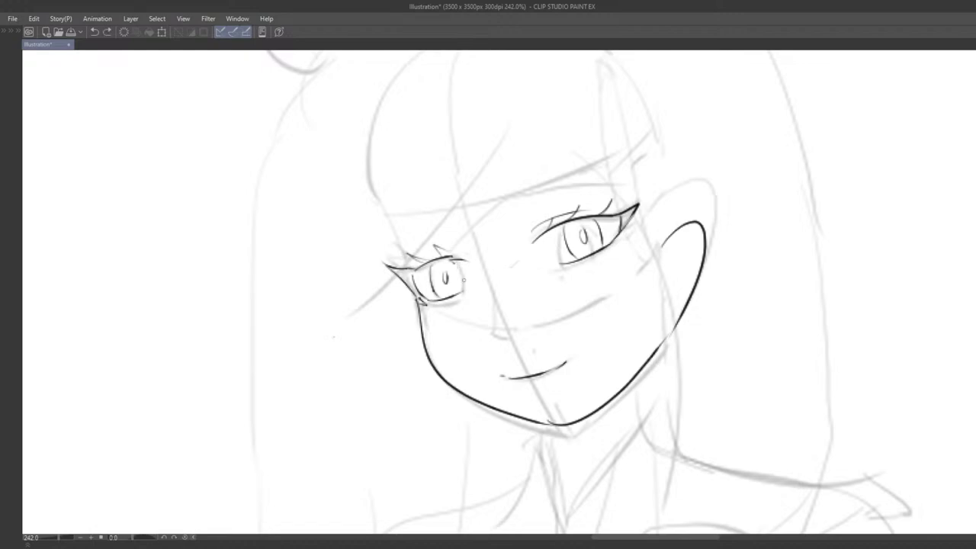
pyautogui.moveTo(462, 263)
pyautogui.mouseDown()
pyautogui.moveTo(458, 296)
pyautogui.moveTo(465, 293)
pyautogui.mouseUp()
# - Try to ink the nose as a long bridge line running from between the eyes down to the nose tip
pyautogui.moveTo(392, 251)
pyautogui.mouseDown()
pyautogui.moveTo(445, 242)
pyautogui.moveTo(474, 265)
pyautogui.moveTo(485, 299)
pyautogui.mouseUp()
pyautogui.hotkey('ctrl', 'z')
pyautogui.hotkey('ctrl', 'z')
pyautogui.hotkey('ctrl', 'z')
pyautogui.hotkey('ctrl', 'z')
pyautogui.hotkey('ctrl', 'z')
pyautogui.moveTo(473, 252); pyautogui.dragTo(485, 324)
pyautogui.hotkey('ctrl', 'z')
pyautogui.scroll(-6, 497, 338)
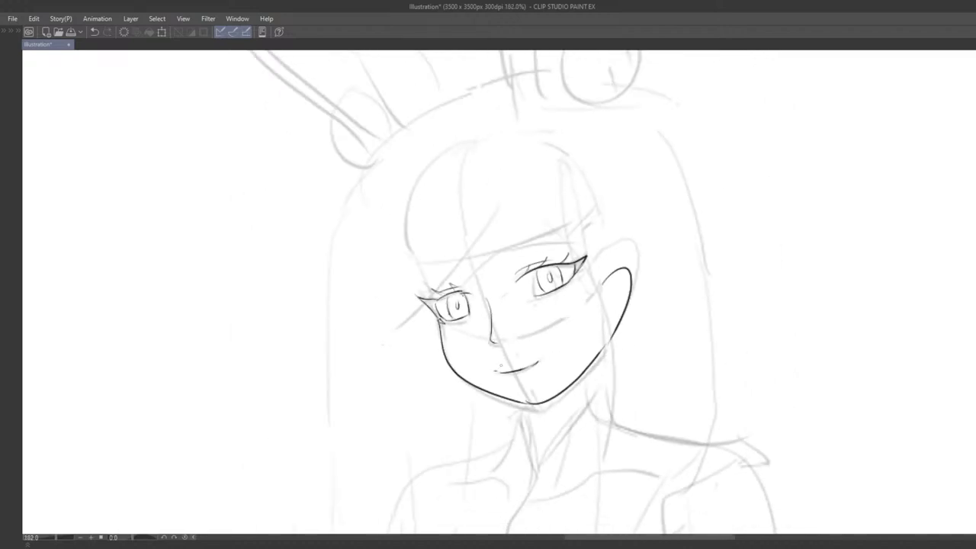
pyautogui.scroll(5, 534, 305)
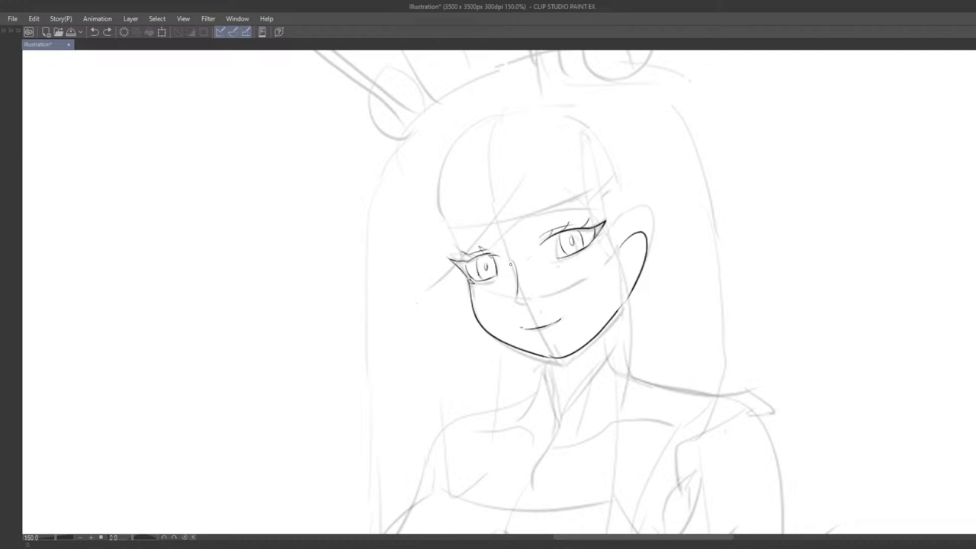
# - Ink the nose as a short line with a small hook at the tip, above the mouth
pyautogui.hotkey('ctrl', 'z')
pyautogui.moveTo(511, 261)
pyautogui.mouseDown()
pyautogui.moveTo(516, 302)
pyautogui.moveTo(525, 302)
pyautogui.mouseUp()
pyautogui.hotkey('ctrl', 'z')
pyautogui.hotkey('ctrl', 'z')
pyautogui.hotkey('ctrl', 'z')
pyautogui.hotkey('ctrl', 'z')
# - Ink a thin curved eyebrow stroke above the farther eye and compare the face with the reference
pyautogui.moveTo(490, 246); pyautogui.dragTo(511, 256)
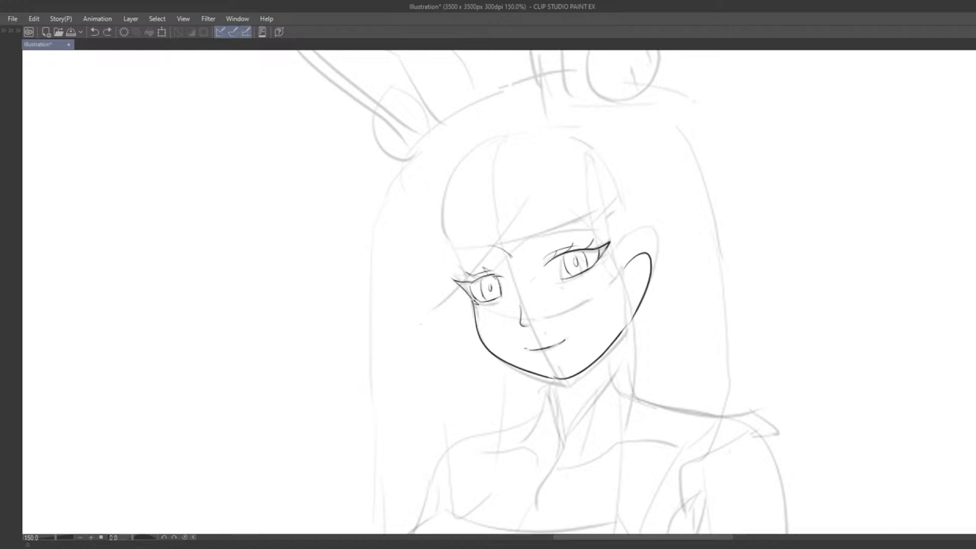
pyautogui.scroll(-6, 613, 269)
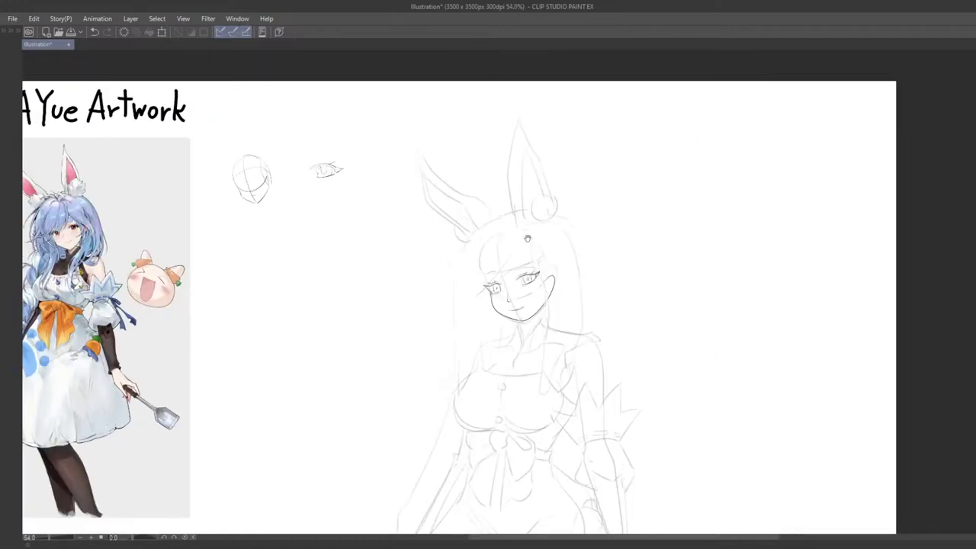
pyautogui.scroll(6, 614, 250)
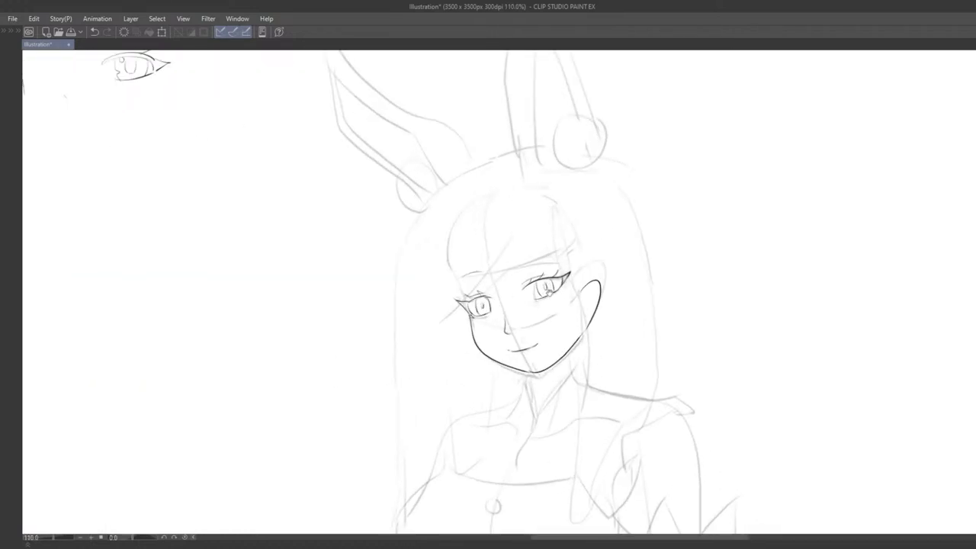
pyautogui.moveTo(526, 203)
pyautogui.mouseDown()
pyautogui.moveTo(541, 227)
pyautogui.moveTo(539, 216)
pyautogui.moveTo(559, 213)
pyautogui.moveTo(544, 239)
pyautogui.moveTo(521, 223)
pyautogui.mouseUp()
pyautogui.hotkey('ctrl', 'z')
pyautogui.hotkey('ctrl', 'z')
pyautogui.hotkey('ctrl', 'z')
pyautogui.hotkey('ctrl', 'z')
pyautogui.moveTo(523, 208); pyautogui.dragTo(553, 199)
pyautogui.hotkey('ctrl', 'z')
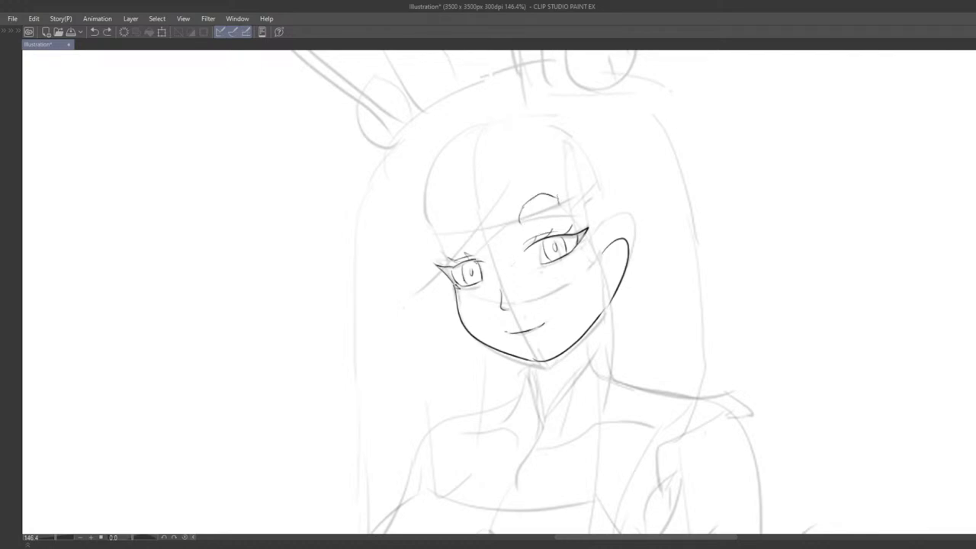
pyautogui.hotkey('ctrl', 'z')
pyautogui.hotkey('ctrl', 'z')
# - Draw a short, thick eyebrow outline on the forehead above the character's left eye
pyautogui.moveTo(555, 243); pyautogui.dragTo(542, 238)
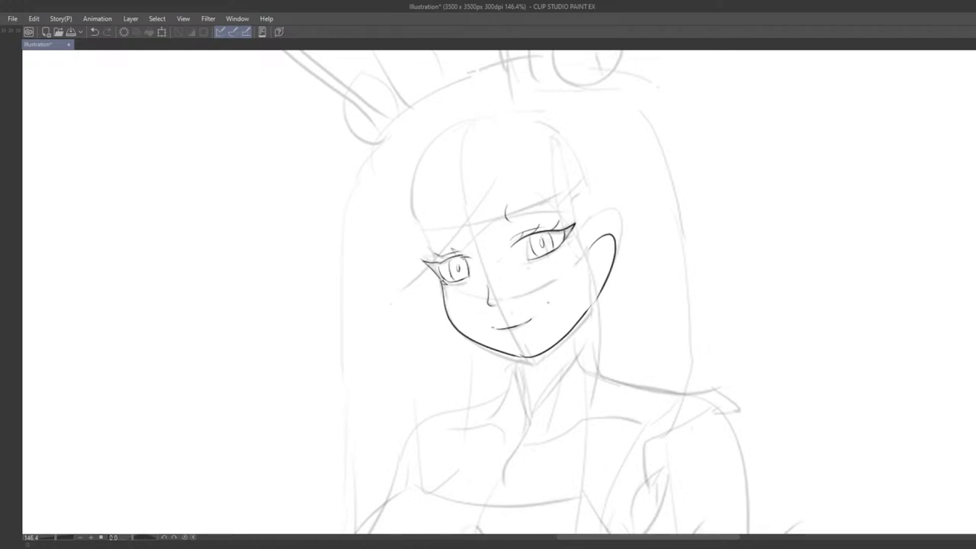
pyautogui.moveTo(517, 344); pyautogui.dragTo(491, 328)
pyautogui.hotkey('ctrl', 'z')
pyautogui.hotkey('ctrl', 'z')
pyautogui.moveTo(483, 188); pyautogui.dragTo(481, 202)
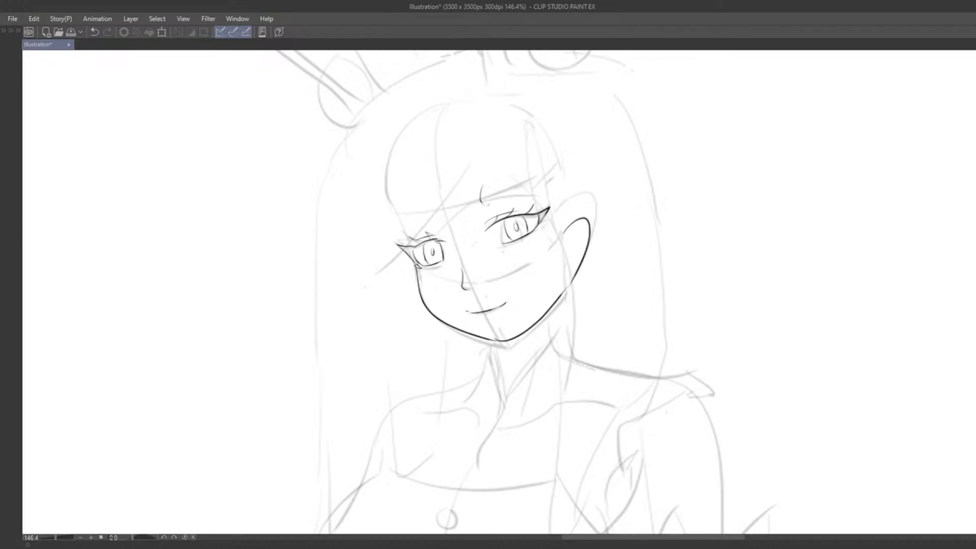
pyautogui.hotkey('ctrl', 'z')
pyautogui.hotkey('ctrl', 'z')
pyautogui.hotkey('ctrl', 'y')
pyautogui.scroll(-10, 483, 221)
pyautogui.moveTo(511, 198)
pyautogui.mouseDown()
pyautogui.moveTo(483, 203)
pyautogui.moveTo(540, 206)
pyautogui.mouseUp()
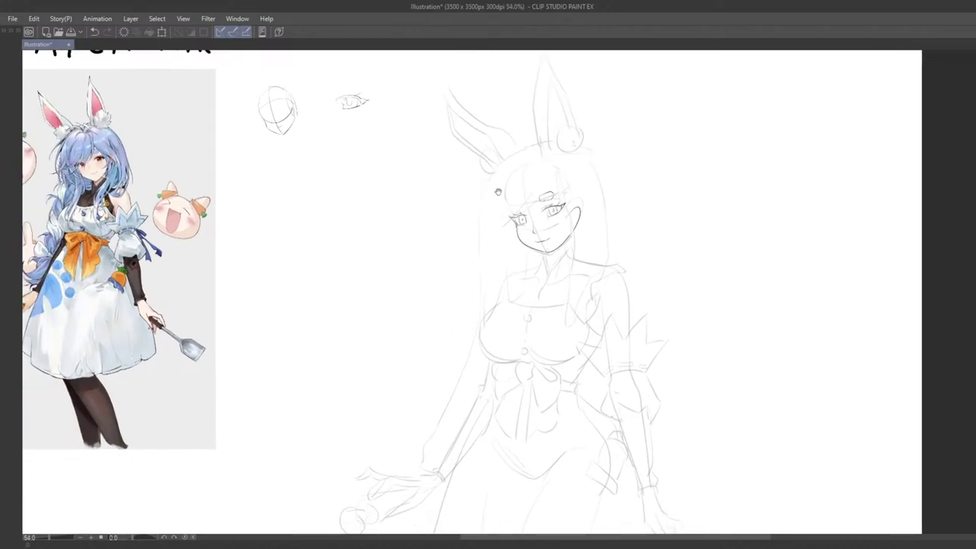
# - Undo the angular eyebrow contour and redraw it as a short, rounded shape above the left eye
pyautogui.scroll(5, 583, 191)
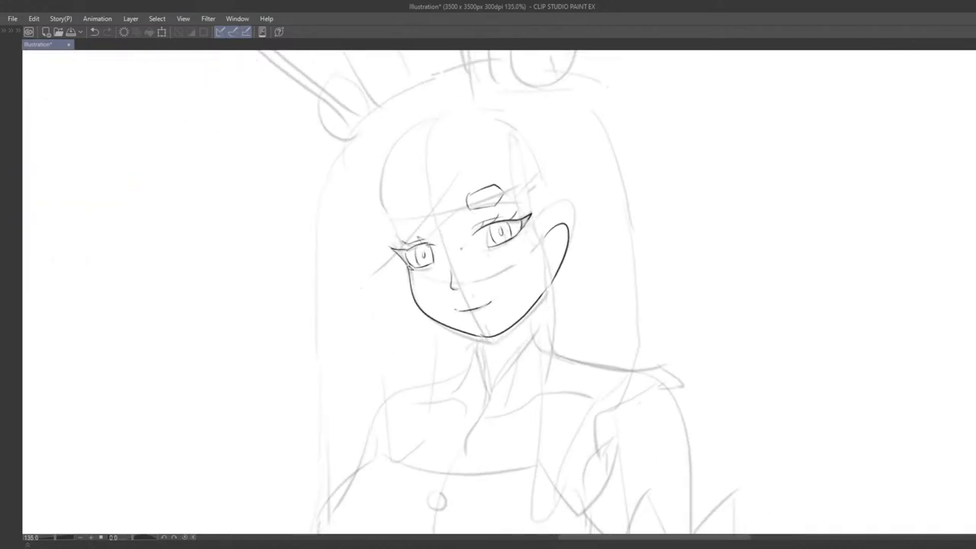
pyautogui.moveTo(468, 197)
pyautogui.mouseDown()
pyautogui.moveTo(469, 210)
pyautogui.moveTo(501, 184)
pyautogui.moveTo(492, 188)
pyautogui.moveTo(509, 198)
pyautogui.mouseUp()
pyautogui.hotkey('ctrl', 'z')
pyautogui.hotkey('ctrl', 'z')
pyautogui.hotkey('ctrl', 'z')
pyautogui.hotkey('ctrl', 'z')
pyautogui.hotkey('ctrl', 'z')
pyautogui.scroll(-5, 500, 235)
pyautogui.moveTo(534, 262); pyautogui.dragTo(575, 239)
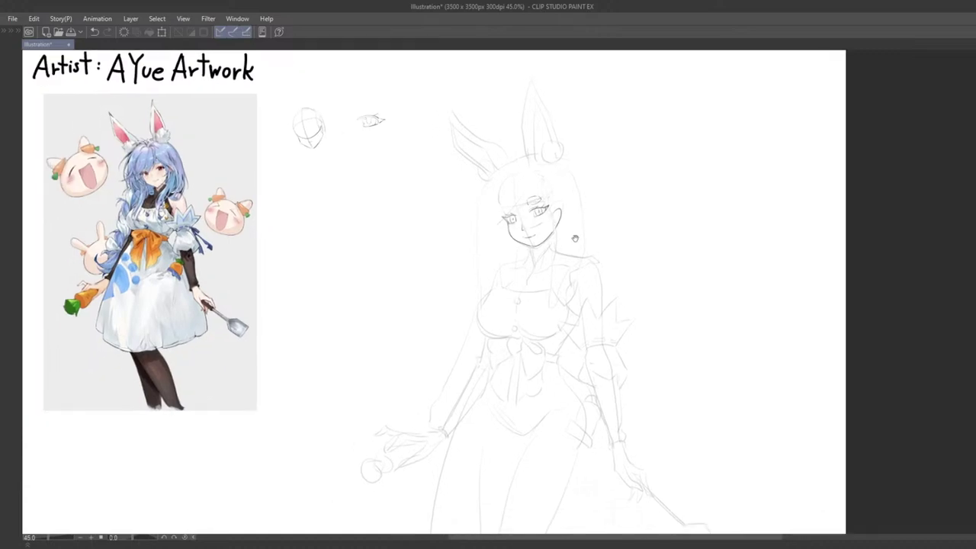
pyautogui.scroll(4, 549, 187)
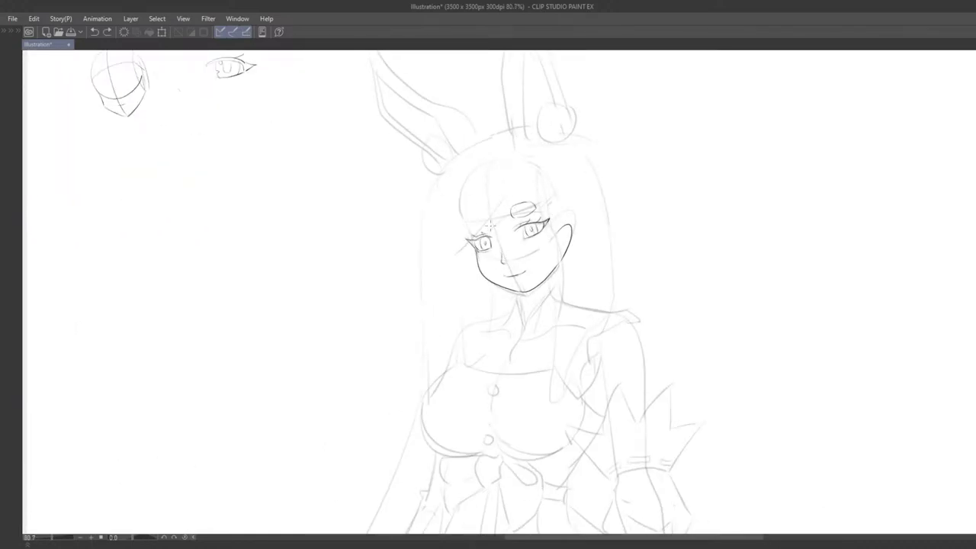
# - Draw a curved bangs strand sweeping from the hair parting down across the forehead to between the eyes
pyautogui.moveTo(500, 190)
pyautogui.mouseDown()
pyautogui.moveTo(489, 229)
pyautogui.moveTo(513, 202)
pyautogui.moveTo(488, 230)
pyautogui.mouseUp()
pyautogui.hotkey('ctrl', 'z')
pyautogui.hotkey('ctrl', 'z')
pyautogui.moveTo(488, 230)
pyautogui.mouseDown()
pyautogui.moveTo(512, 201)
pyautogui.moveTo(489, 232)
pyautogui.mouseUp()
pyautogui.hotkey('ctrl', 'z')
pyautogui.hotkey('ctrl', 'z')
pyautogui.hotkey('ctrl', 'z')
pyautogui.hotkey('ctrl', 'z')
pyautogui.hotkey('ctrl', 'z')
pyautogui.moveTo(501, 191)
pyautogui.mouseDown()
pyautogui.moveTo(485, 236)
pyautogui.moveTo(515, 190)
pyautogui.mouseUp()
pyautogui.scroll(-2, 506, 222)
pyautogui.moveTo(493, 232); pyautogui.dragTo(613, 218)
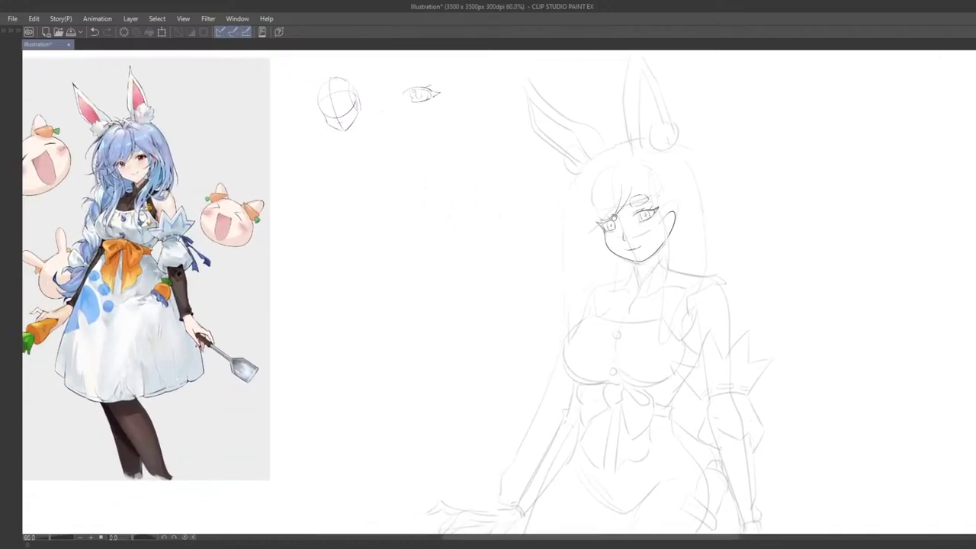
pyautogui.scroll(2, 614, 213)
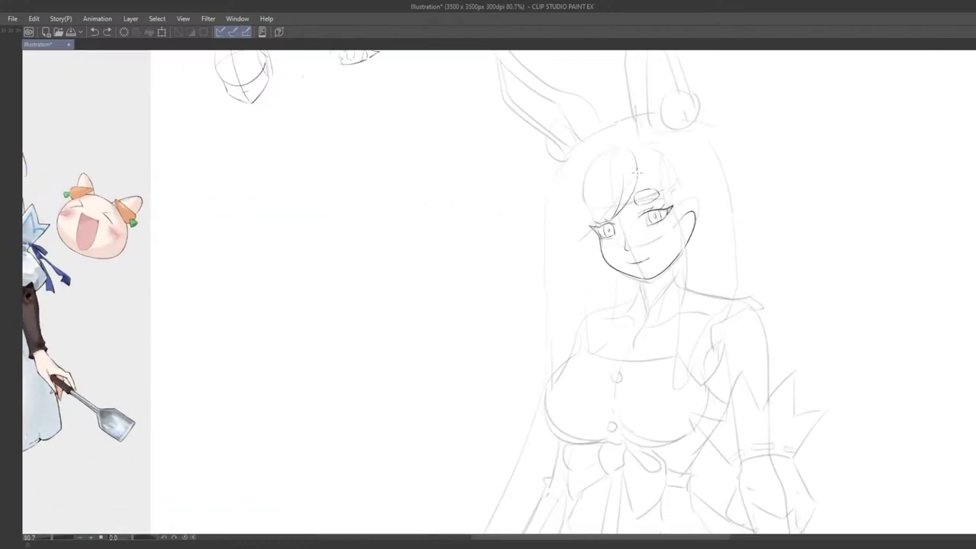
# - Add a second curved line beside the central bangs strand, running from the parting toward the eyebrow
pyautogui.moveTo(637, 174); pyautogui.dragTo(633, 200)
pyautogui.moveTo(641, 148)
pyautogui.mouseDown()
pyautogui.moveTo(631, 204)
pyautogui.moveTo(687, 206)
pyautogui.mouseUp()
pyautogui.hotkey('ctrl', 'z')
pyautogui.scroll(-2, 638, 215)
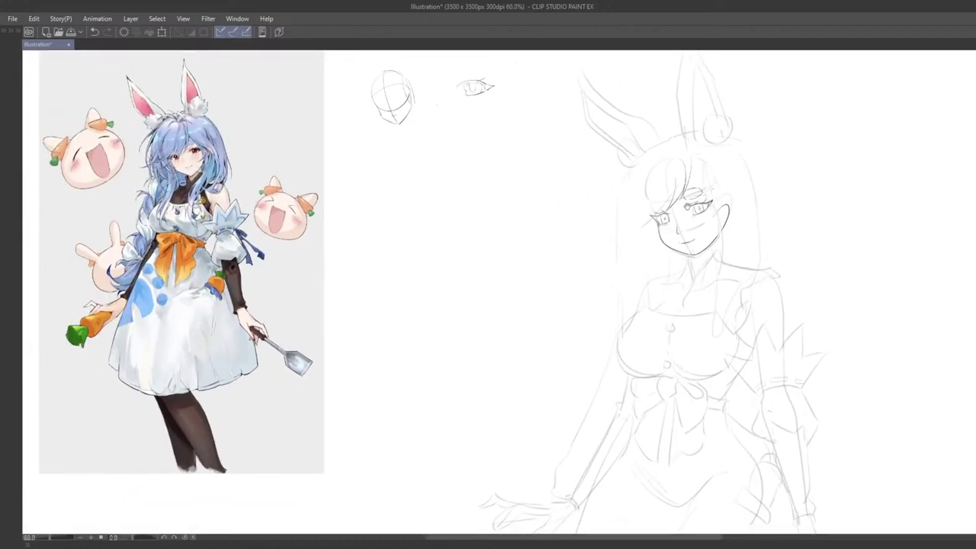
pyautogui.scroll(2, 636, 199)
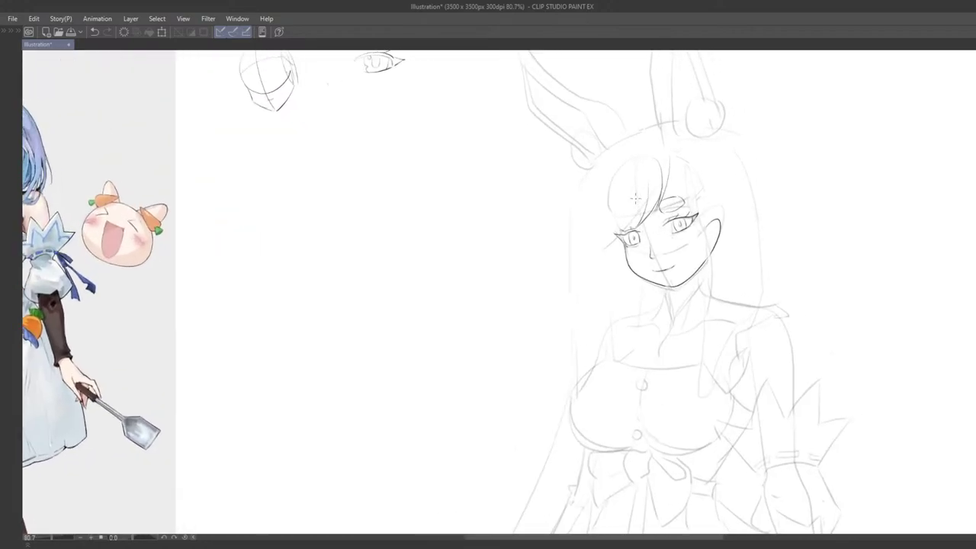
pyautogui.moveTo(637, 183); pyautogui.dragTo(639, 222)
pyautogui.hotkey('ctrl', 'z')
pyautogui.scroll(-2, 690, 216)
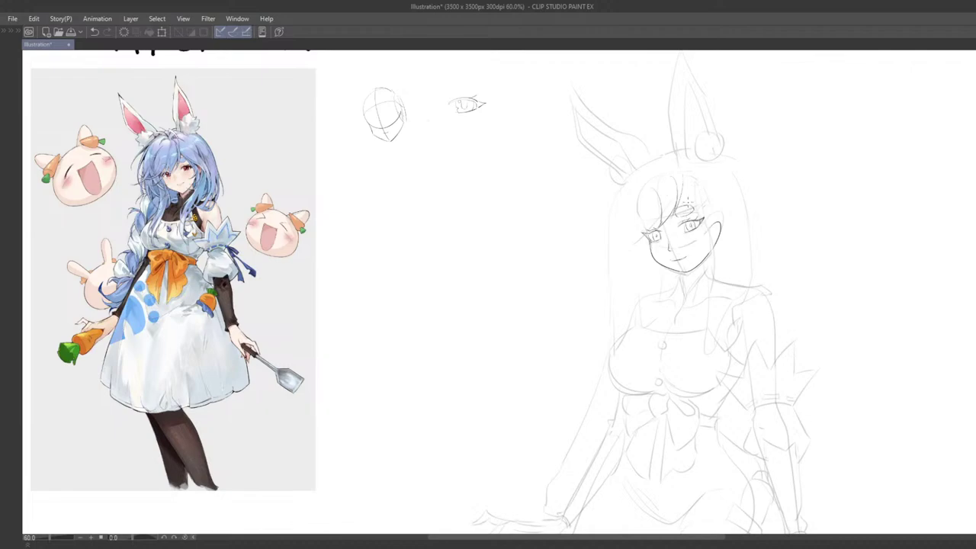
pyautogui.scroll(1, 686, 203)
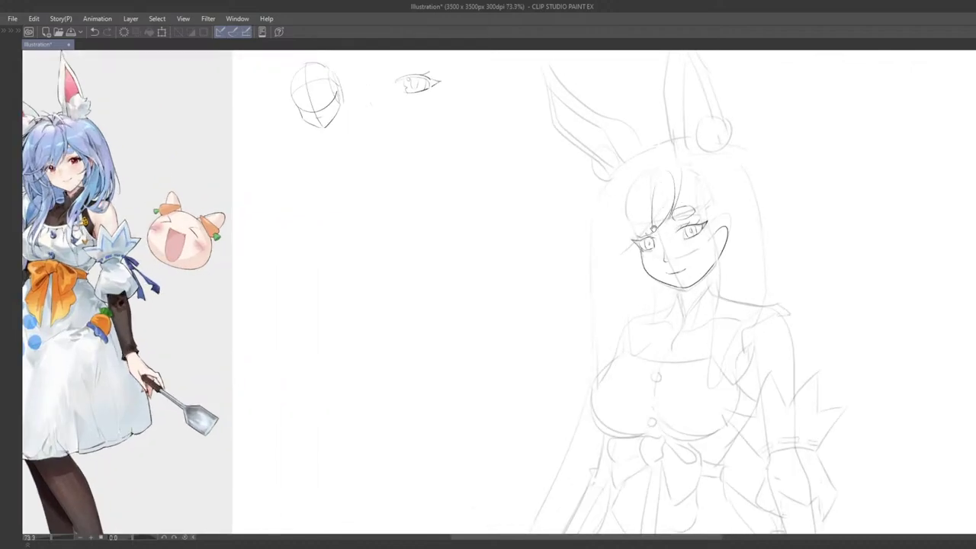
pyautogui.moveTo(627, 197)
pyautogui.mouseDown()
pyautogui.moveTo(662, 182)
pyautogui.moveTo(666, 204)
pyautogui.mouseUp()
pyautogui.hotkey('ctrl', 'z')
pyautogui.hotkey('ctrl', 'z')
pyautogui.moveTo(669, 169); pyautogui.dragTo(665, 225)
pyautogui.hotkey('ctrl', 'z')
pyautogui.moveTo(666, 171); pyautogui.dragTo(671, 227)
pyautogui.hotkey('ctrl', 'z')
pyautogui.moveTo(685, 190); pyautogui.dragTo(658, 238)
pyautogui.hotkey('ctrl', 'z')
pyautogui.hotkey('ctrl', 'z')
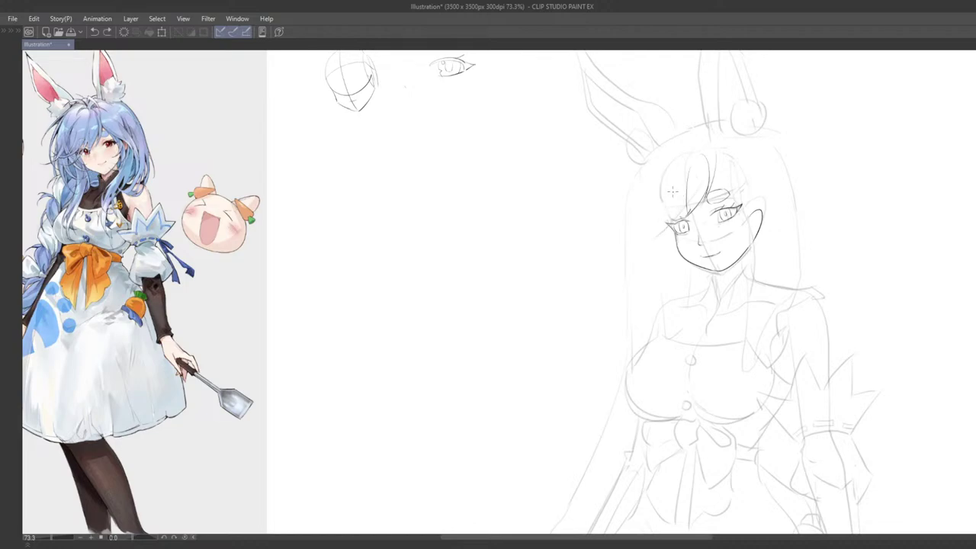
# - Draw bangs strands over the forehead above the character's right eye
pyautogui.moveTo(682, 175); pyautogui.dragTo(659, 236)
pyautogui.hotkey('ctrl', 'z')
pyautogui.moveTo(683, 199); pyautogui.dragTo(663, 232)
pyautogui.moveTo(672, 160); pyautogui.dragTo(662, 241)
pyautogui.hotkey('ctrl', 'z')
pyautogui.scroll(-4, 662, 244)
pyautogui.moveTo(777, 237); pyautogui.dragTo(662, 216)
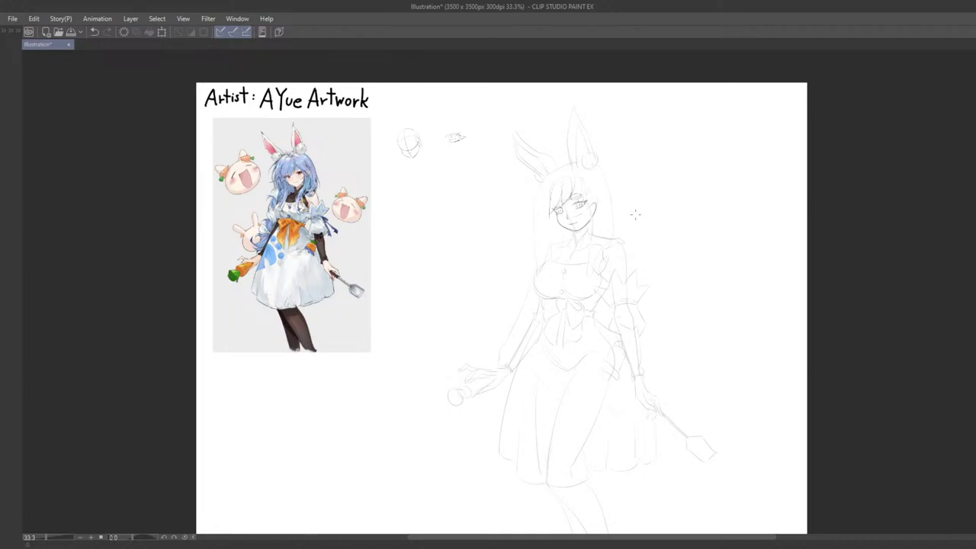
# - Draw the outer edge of the bangs curving from the parting down past the character's right eye
pyautogui.hotkey('ctrl', '+')
pyautogui.hotkey('ctrl', '+')
pyautogui.hotkey('ctrl', '+')
pyautogui.moveTo(576, 189); pyautogui.dragTo(360, 393)
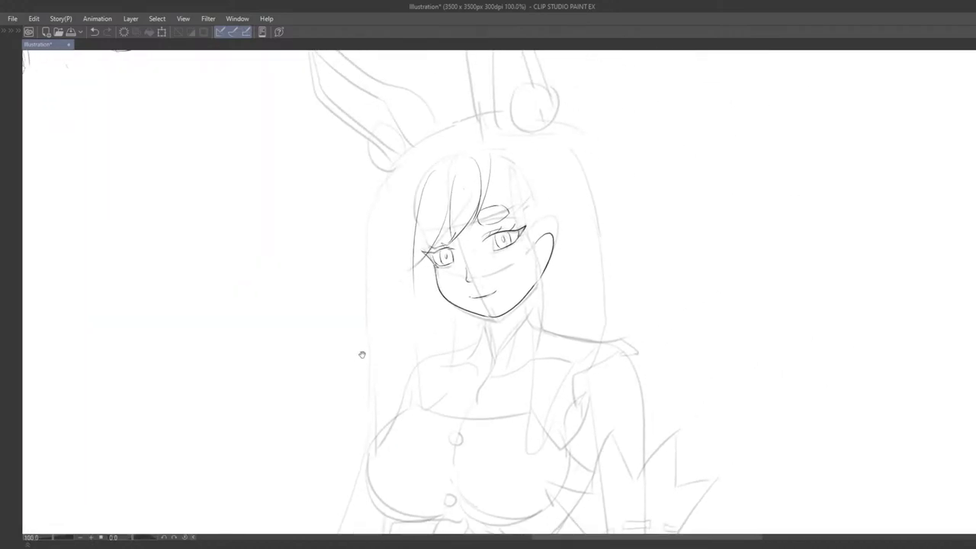
pyautogui.moveTo(395, 323)
pyautogui.mouseDown()
pyautogui.moveTo(538, 397)
pyautogui.moveTo(464, 409)
pyautogui.moveTo(460, 395)
pyautogui.mouseUp()
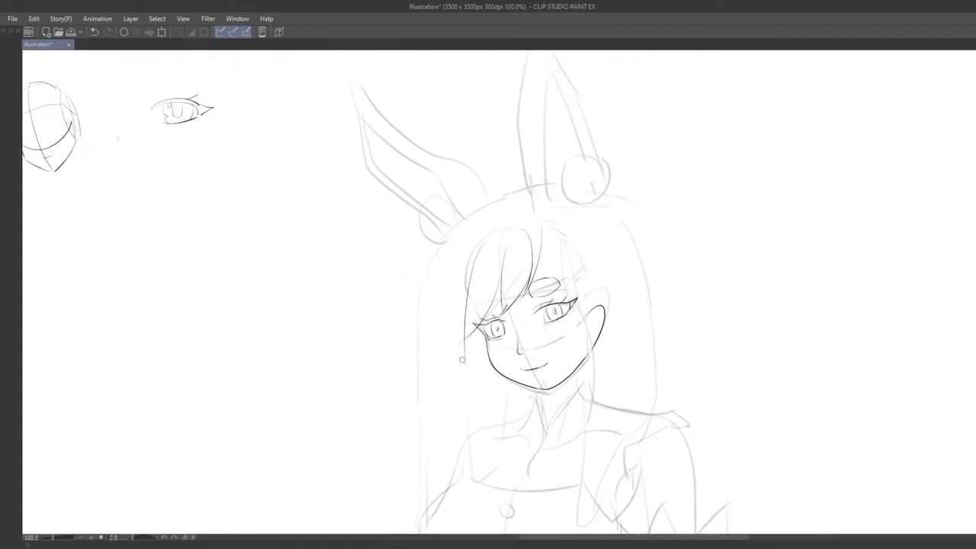
pyautogui.moveTo(476, 268); pyautogui.dragTo(466, 325)
pyautogui.moveTo(480, 243); pyautogui.dragTo(465, 335)
pyautogui.hotkey('ctrl', 'z')
pyautogui.hotkey('ctrl', 'z')
pyautogui.moveTo(494, 226)
pyautogui.mouseDown()
pyautogui.moveTo(464, 333)
pyautogui.moveTo(585, 310)
pyautogui.mouseUp()
pyautogui.scroll(-4, 473, 333)
pyautogui.scroll(-1, 473, 334)
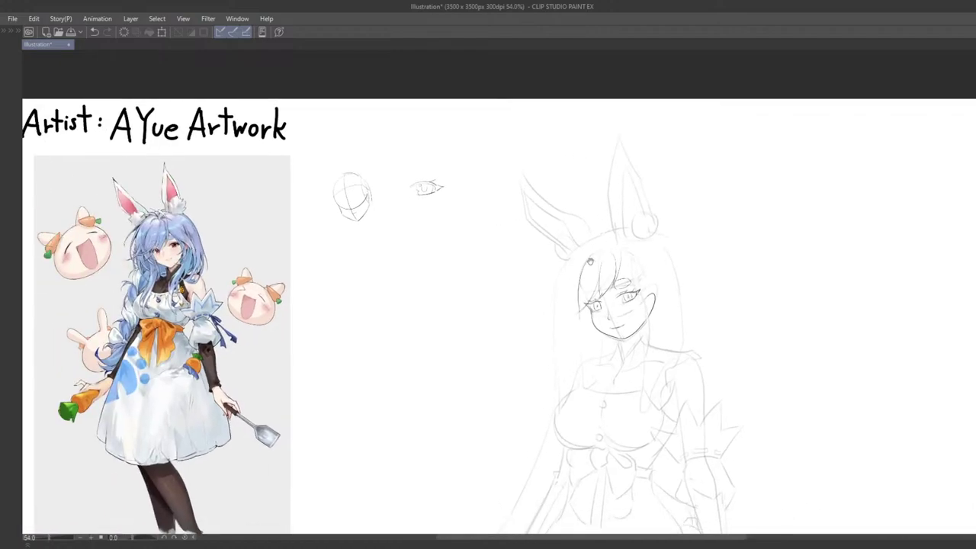
# - Draw a small pointed peak at the hair parting above the bangs
pyautogui.scroll(2, 590, 261)
pyautogui.moveTo(590, 261); pyautogui.dragTo(607, 234)
pyautogui.scroll(2, 622, 223)
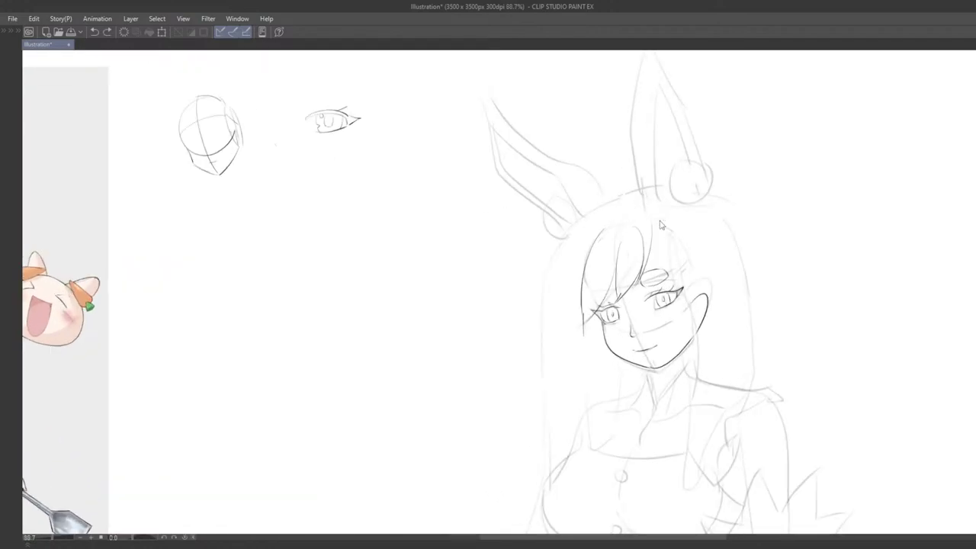
pyautogui.moveTo(630, 219); pyautogui.dragTo(659, 223)
pyautogui.scroll(-3, 662, 212)
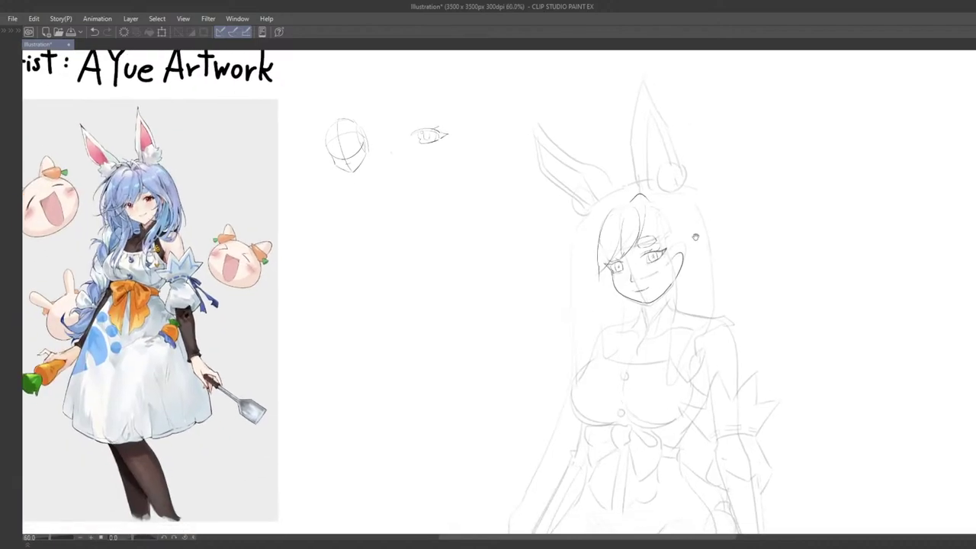
# - Draw the inner edge of a long side lock from the parting, past the left ear, down to the chest
pyautogui.scroll(2, 656, 230)
pyautogui.moveTo(613, 210)
pyautogui.mouseDown()
pyautogui.moveTo(645, 242)
pyautogui.moveTo(650, 271)
pyautogui.moveTo(647, 308)
pyautogui.moveTo(632, 230)
pyautogui.moveTo(638, 359)
pyautogui.moveTo(647, 295)
pyautogui.moveTo(634, 367)
pyautogui.mouseUp()
pyautogui.hotkey('ctrl', 'z')
pyautogui.hotkey('ctrl', 'z')
pyautogui.hotkey('ctrl', 'z')
pyautogui.hotkey('ctrl', 'z')
pyautogui.hotkey('ctrl', 'z')
pyautogui.moveTo(608, 208); pyautogui.dragTo(641, 365)
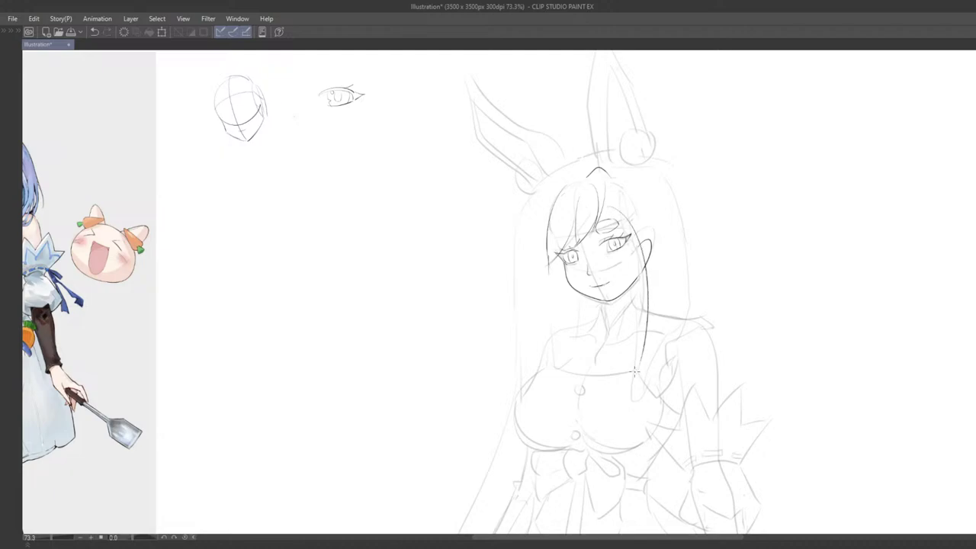
pyautogui.hotkey('ctrl', 'z')
pyautogui.moveTo(602, 199)
pyautogui.mouseDown()
pyautogui.moveTo(637, 382)
pyautogui.moveTo(647, 374)
pyautogui.moveTo(635, 396)
pyautogui.moveTo(659, 363)
pyautogui.mouseUp()
pyautogui.hotkey('ctrl', 'z')
pyautogui.hotkey('ctrl', 'z')
pyautogui.hotkey('ctrl', 'z')
pyautogui.moveTo(668, 316); pyautogui.dragTo(734, 293)
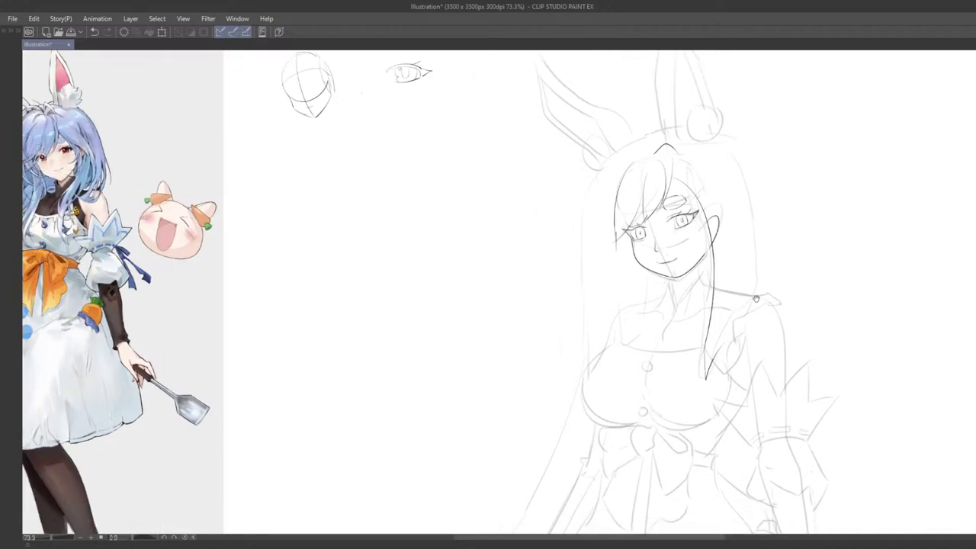
pyautogui.moveTo(717, 230)
pyautogui.mouseDown()
pyautogui.moveTo(726, 345)
pyautogui.moveTo(729, 331)
pyautogui.mouseUp()
pyautogui.hotkey('ctrl', 'z')
pyautogui.hotkey('ctrl', 'z')
pyautogui.hotkey('ctrl', 'z')
pyautogui.moveTo(721, 232); pyautogui.dragTo(714, 360)
pyautogui.moveTo(698, 189); pyautogui.dragTo(723, 252)
pyautogui.hotkey('ctrl', 'z')
pyautogui.moveTo(692, 172)
pyautogui.mouseDown()
pyautogui.moveTo(714, 222)
pyautogui.moveTo(719, 342)
pyautogui.mouseUp()
pyautogui.hotkey('ctrl', 'z')
pyautogui.hotkey('ctrl', 'z')
pyautogui.hotkey('ctrl', 'z')
pyautogui.moveTo(722, 282); pyautogui.dragTo(701, 287)
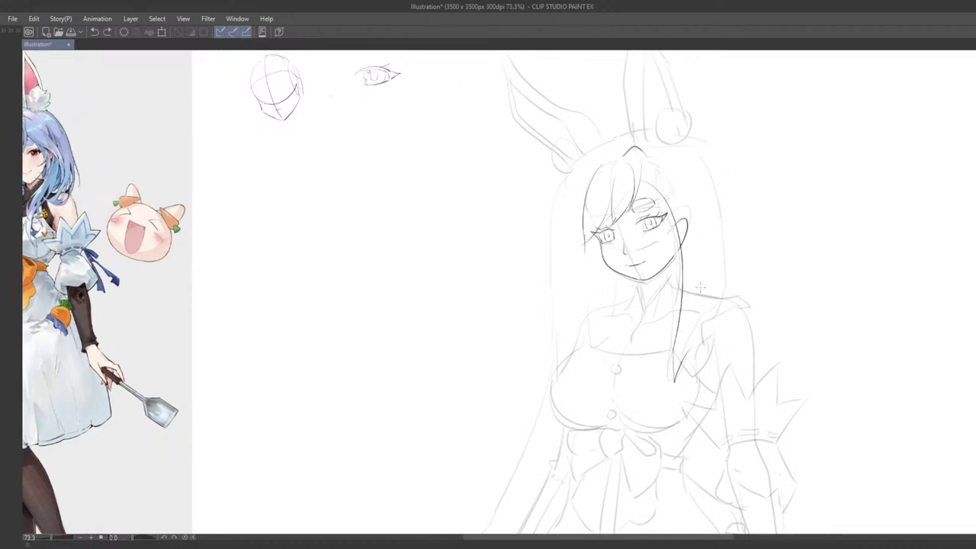
pyautogui.moveTo(687, 284); pyautogui.dragTo(676, 262)
pyautogui.hotkey('ctrl', 'z')
pyautogui.moveTo(665, 174)
pyautogui.mouseDown()
pyautogui.moveTo(705, 235)
pyautogui.moveTo(702, 288)
pyautogui.moveTo(655, 243)
pyautogui.mouseUp()
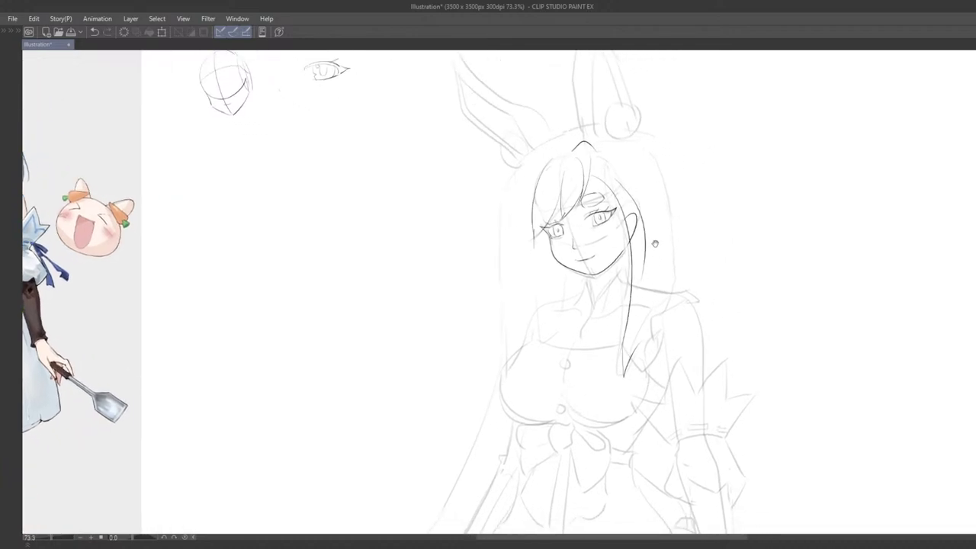
pyautogui.moveTo(643, 194); pyautogui.dragTo(731, 276)
pyautogui.moveTo(675, 198)
pyautogui.mouseDown()
pyautogui.moveTo(725, 247)
pyautogui.moveTo(719, 235)
pyautogui.mouseUp()
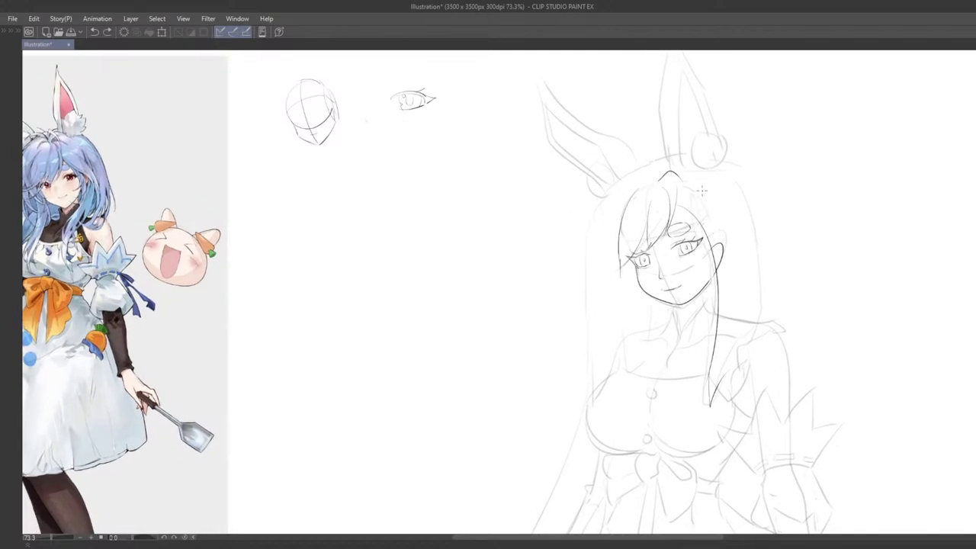
# - Remove the dark line of the character's left ear and redraw the ear narrower, with a pointed upper tip
pyautogui.moveTo(733, 268); pyautogui.dragTo(737, 243)
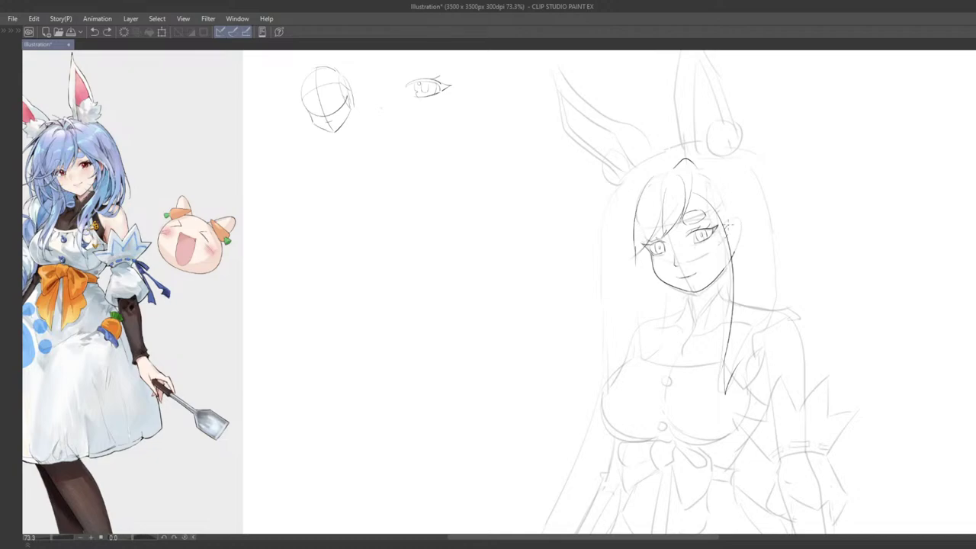
pyautogui.moveTo(728, 231); pyautogui.dragTo(733, 264)
pyautogui.hotkey('ctrl', 'z')
pyautogui.moveTo(730, 226); pyautogui.dragTo(733, 262)
pyautogui.hotkey('ctrl', 'z')
pyautogui.moveTo(739, 219); pyautogui.dragTo(714, 208)
pyautogui.hotkey('ctrl', 'z')
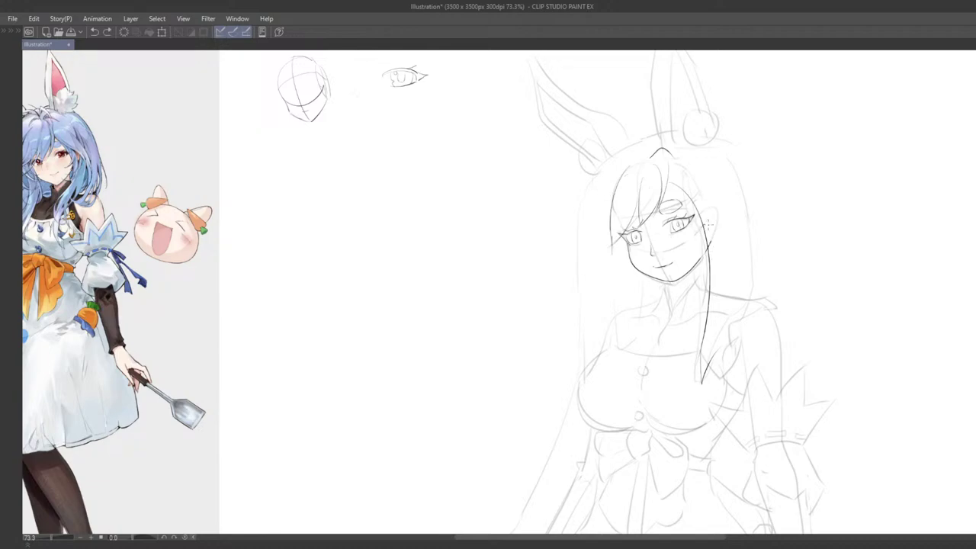
pyautogui.moveTo(722, 255)
pyautogui.mouseDown()
pyautogui.moveTo(700, 234)
pyautogui.moveTo(724, 316)
pyautogui.moveTo(725, 255)
pyautogui.moveTo(685, 253)
pyautogui.moveTo(695, 281)
pyautogui.moveTo(710, 273)
pyautogui.mouseUp()
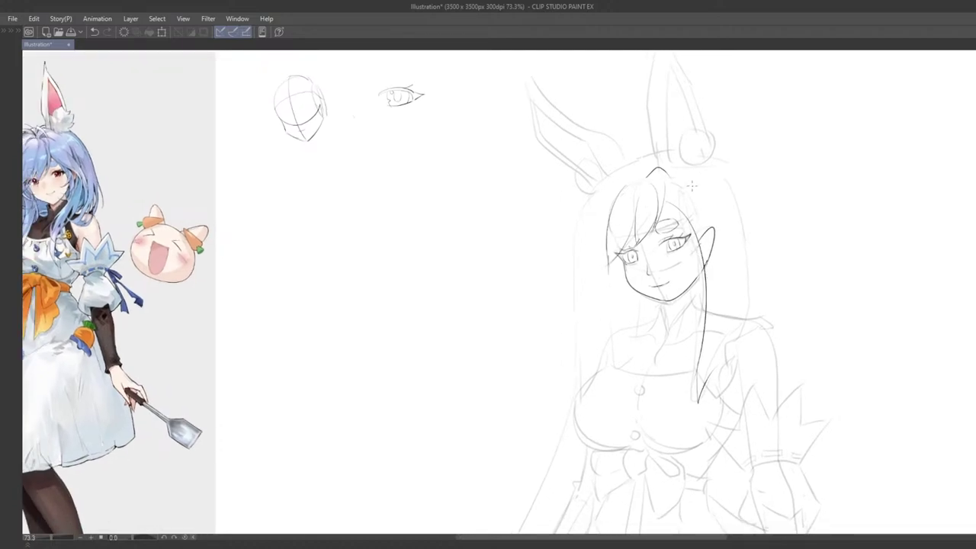
# - Draw the outer edge of the long side lock from behind the left ear down to its tip on the chest
pyautogui.scroll(-1, 701, 209)
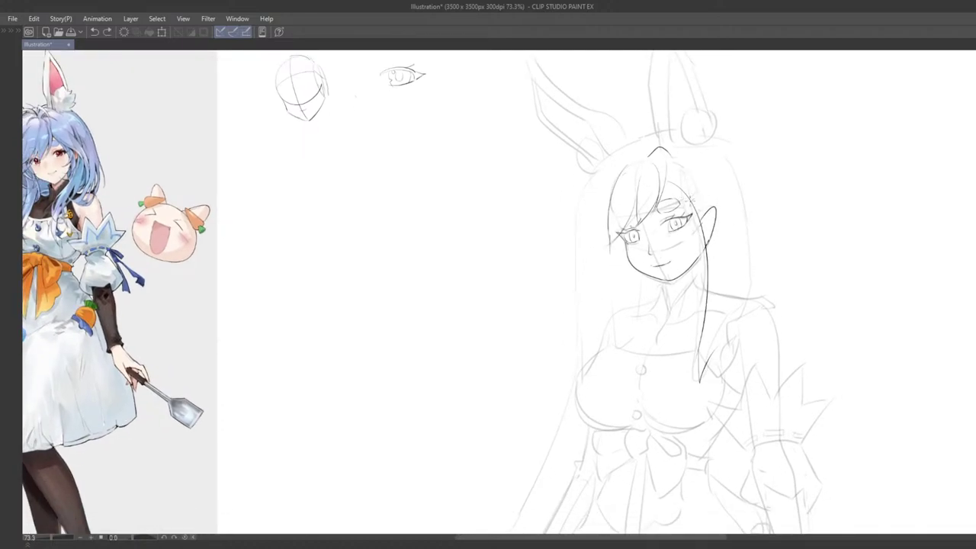
pyautogui.hotkey('ctrl', 'z')
pyautogui.moveTo(717, 233); pyautogui.dragTo(706, 363)
pyautogui.hotkey('ctrl', 'z')
pyautogui.moveTo(715, 227); pyautogui.dragTo(706, 355)
pyautogui.scroll(-1, 724, 362)
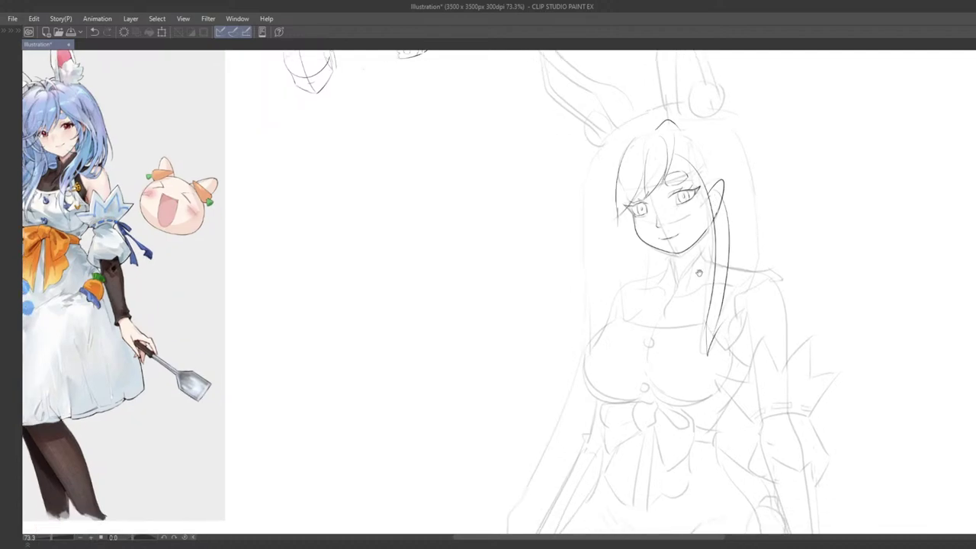
# - Erase the lower end of the side lock and redraw it with a curved, tapering tip on the chest
pyautogui.hotkey('ctrl', 'z')
pyautogui.press('e')
pyautogui.moveTo(714, 312)
pyautogui.mouseDown()
pyautogui.moveTo(715, 245)
pyautogui.moveTo(717, 363)
pyautogui.mouseUp()
pyautogui.press('p')
pyautogui.moveTo(715, 230)
pyautogui.mouseDown()
pyautogui.moveTo(705, 365)
pyautogui.moveTo(729, 219)
pyautogui.moveTo(714, 318)
pyautogui.mouseUp()
pyautogui.press('p')
pyautogui.hotkey('ctrl', 'z')
pyautogui.moveTo(724, 214)
pyautogui.mouseDown()
pyautogui.moveTo(713, 320)
pyautogui.moveTo(729, 244)
pyautogui.mouseUp()
pyautogui.hotkey('ctrl', 'z')
pyautogui.hotkey('ctrl', 'z')
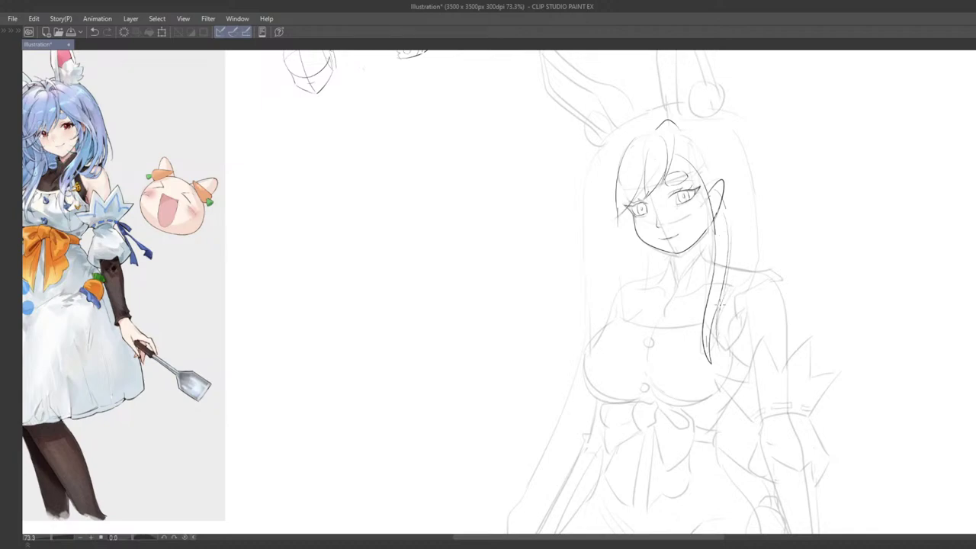
pyautogui.moveTo(744, 283); pyautogui.dragTo(740, 316)
pyautogui.hotkey('ctrl', 'z')
pyautogui.moveTo(724, 263); pyautogui.dragTo(720, 310)
pyautogui.hotkey('ctrl', 'z')
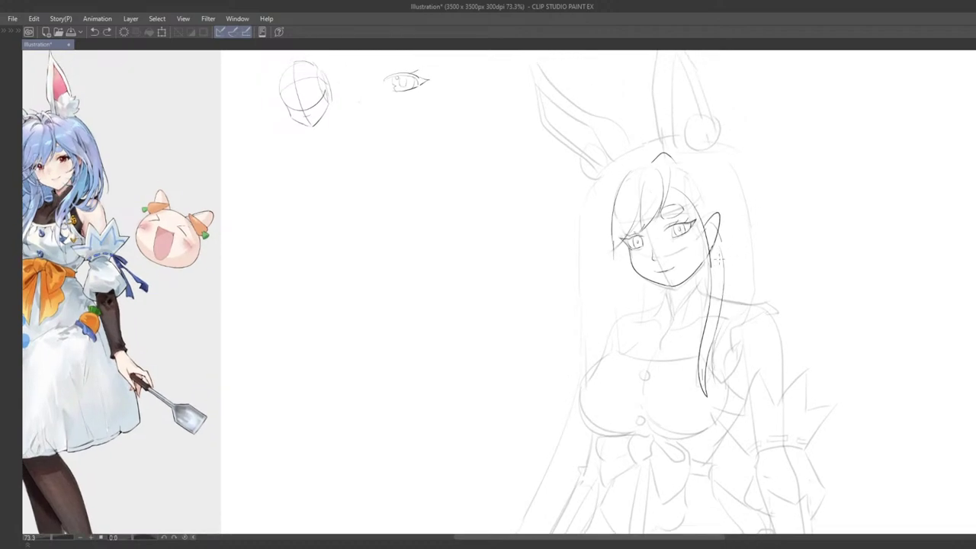
pyautogui.moveTo(726, 267)
pyautogui.mouseDown()
pyautogui.moveTo(720, 332)
pyautogui.moveTo(750, 275)
pyautogui.moveTo(751, 223)
pyautogui.moveTo(738, 220)
pyautogui.moveTo(739, 255)
pyautogui.moveTo(731, 248)
pyautogui.mouseUp()
pyautogui.scroll(-3, 749, 250)
pyautogui.scroll(1, 730, 247)
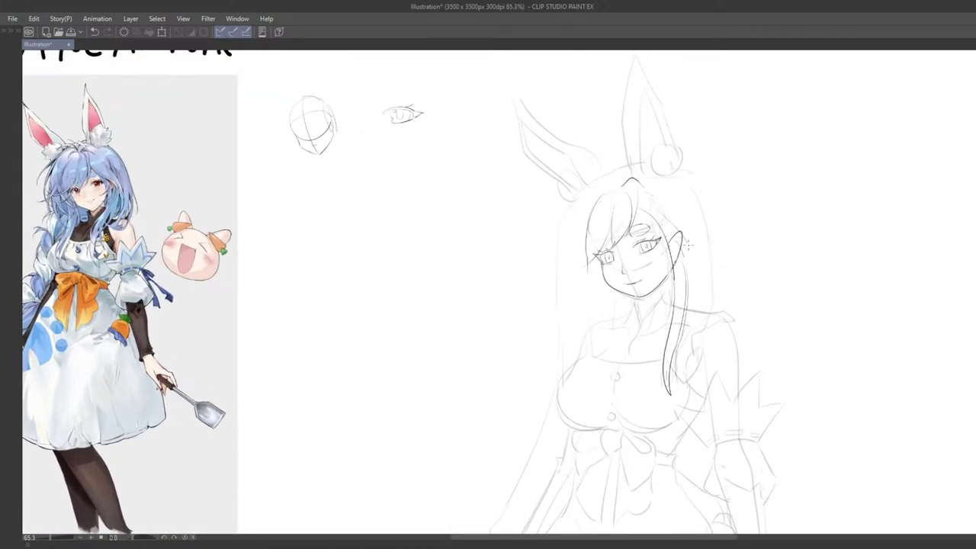
# - Draw a second hair strand from behind the left ear, curving down to the shoulder beside the long side lock
pyautogui.moveTo(672, 223); pyautogui.dragTo(693, 328)
pyautogui.hotkey('ctrl', 'z')
pyautogui.moveTo(672, 228)
pyautogui.mouseDown()
pyautogui.moveTo(698, 282)
pyautogui.moveTo(694, 333)
pyautogui.moveTo(681, 221)
pyautogui.moveTo(689, 346)
pyautogui.moveTo(708, 320)
pyautogui.moveTo(687, 238)
pyautogui.moveTo(701, 283)
pyautogui.moveTo(686, 326)
pyautogui.mouseUp()
pyautogui.hotkey('ctrl', 'z')
pyautogui.hotkey('ctrl', 'z')
pyautogui.hotkey('ctrl', 'z')
pyautogui.hotkey('ctrl', 'z')
pyautogui.hotkey('ctrl', 'z')
pyautogui.hotkey('ctrl', 'z')
pyautogui.hotkey('ctrl', 'z')
pyautogui.moveTo(715, 297); pyautogui.dragTo(691, 325)
# - Draw the outer contour of the hair from the crown beside the left bunny ear down to the left shoulder
pyautogui.scroll(1, 694, 233)
pyautogui.moveTo(670, 193)
pyautogui.mouseDown()
pyautogui.moveTo(702, 245)
pyautogui.moveTo(690, 237)
pyautogui.moveTo(692, 217)
pyautogui.moveTo(700, 286)
pyautogui.moveTo(644, 204)
pyautogui.moveTo(704, 237)
pyautogui.moveTo(707, 272)
pyautogui.mouseUp()
pyautogui.hotkey('ctrl', 'z')
pyautogui.hotkey('ctrl', 'z')
pyautogui.hotkey('ctrl', 'z')
pyautogui.moveTo(673, 193); pyautogui.dragTo(710, 305)
pyautogui.hotkey('ctrl', 'z')
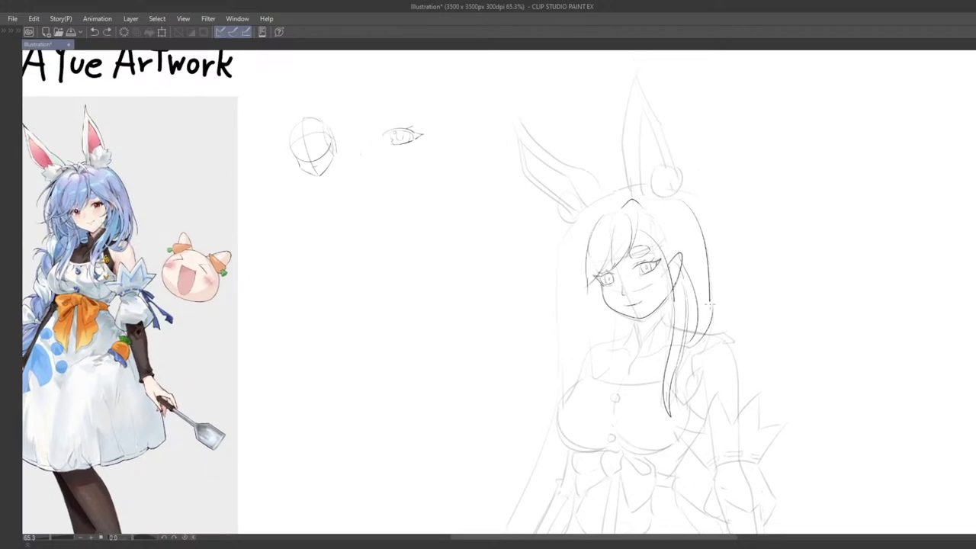
pyautogui.hotkey('ctrl', 'z')
pyautogui.moveTo(674, 196)
pyautogui.mouseDown()
pyautogui.moveTo(710, 310)
pyautogui.moveTo(690, 206)
pyautogui.moveTo(714, 317)
pyautogui.moveTo(697, 234)
pyautogui.moveTo(650, 257)
pyautogui.moveTo(655, 287)
pyautogui.mouseUp()
pyautogui.hotkey('ctrl', 'z')
pyautogui.scroll(-4, 715, 336)
pyautogui.scroll(4, 670, 242)
pyautogui.moveTo(670, 242); pyautogui.dragTo(643, 323)
pyautogui.moveTo(630, 290); pyautogui.dragTo(590, 307)
pyautogui.scroll(-3, 598, 294)
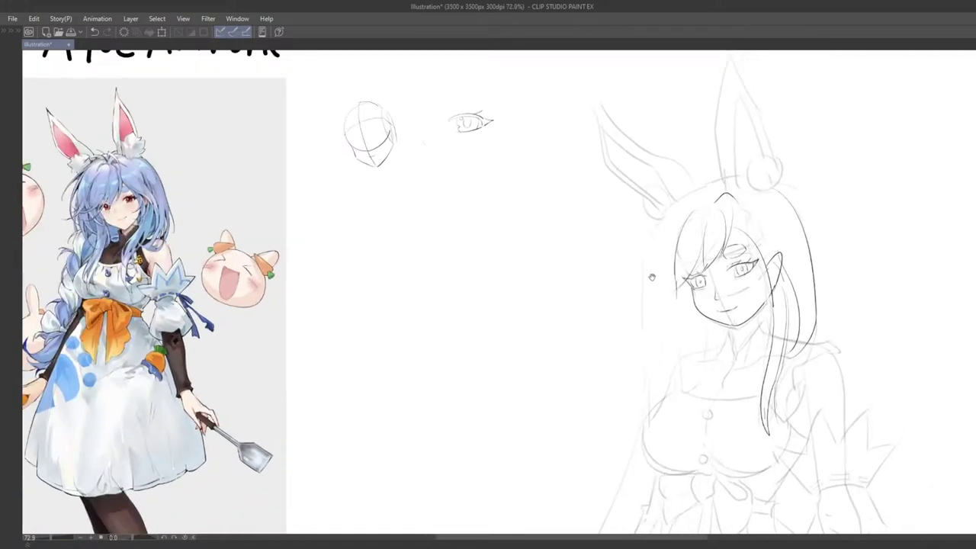
# - Redraw the parting above the forehead as a rounded tuft with a short strand falling toward the left eyebrow
pyautogui.moveTo(727, 251); pyautogui.dragTo(681, 262)
pyautogui.moveTo(733, 195); pyautogui.dragTo(692, 203)
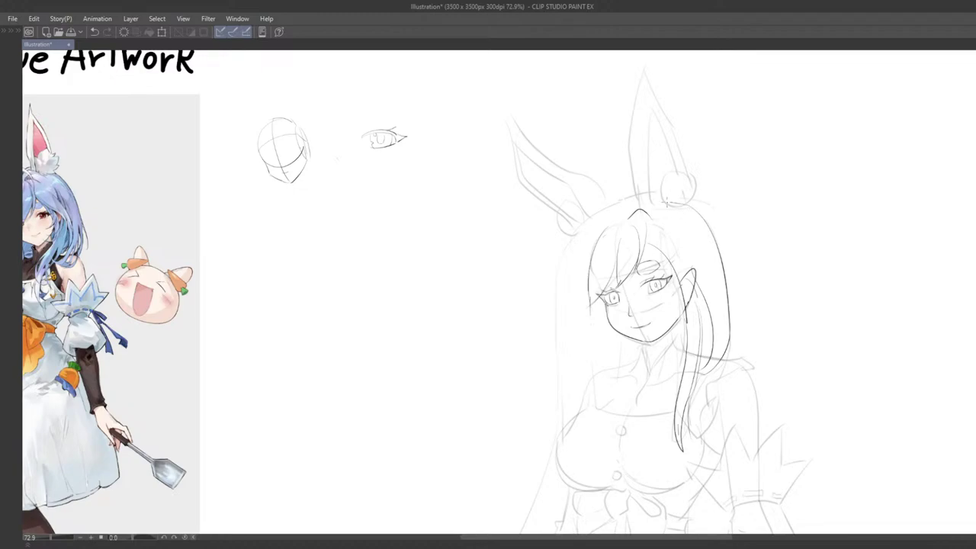
pyautogui.moveTo(626, 228)
pyautogui.mouseDown()
pyautogui.moveTo(712, 227)
pyautogui.moveTo(697, 221)
pyautogui.moveTo(723, 190)
pyautogui.moveTo(698, 198)
pyautogui.moveTo(714, 230)
pyautogui.mouseUp()
pyautogui.hotkey('ctrl', 'z')
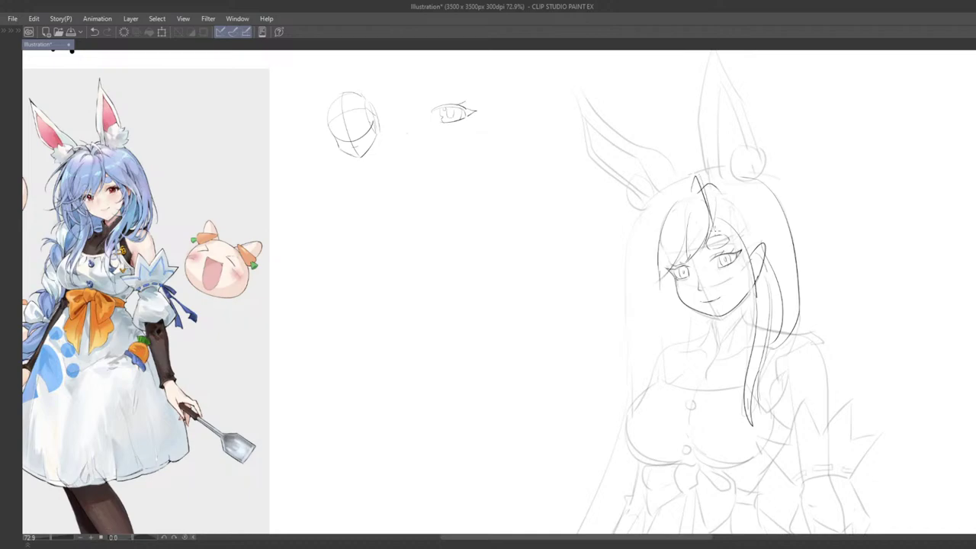
pyautogui.hotkey('ctrl', 'z')
pyautogui.moveTo(701, 190); pyautogui.dragTo(712, 224)
pyautogui.hotkey('ctrl', 'z')
pyautogui.hotkey('ctrl', 'z')
pyautogui.moveTo(695, 187)
pyautogui.mouseDown()
pyautogui.moveTo(721, 221)
pyautogui.moveTo(710, 188)
pyautogui.moveTo(725, 219)
pyautogui.mouseUp()
pyautogui.hotkey('ctrl', 'z')
pyautogui.hotkey('ctrl', 'z')
pyautogui.moveTo(706, 185); pyautogui.dragTo(726, 222)
pyautogui.hotkey('ctrl', 'z')
pyautogui.moveTo(705, 184); pyautogui.dragTo(727, 219)
pyautogui.hotkey('ctrl', 'z')
pyautogui.moveTo(707, 178); pyautogui.dragTo(731, 226)
pyautogui.hotkey('ctrl', 'z')
pyautogui.moveTo(712, 181); pyautogui.dragTo(722, 216)
pyautogui.hotkey('ctrl', 'z')
# - Draw a short line along the top of the head beside the right bunny ear's base
pyautogui.moveTo(719, 180)
pyautogui.mouseDown()
pyautogui.moveTo(699, 191)
pyautogui.moveTo(686, 169)
pyautogui.moveTo(717, 184)
pyautogui.moveTo(705, 153)
pyautogui.mouseUp()
pyautogui.hotkey('ctrl', 'z')
pyautogui.moveTo(709, 194); pyautogui.dragTo(710, 188)
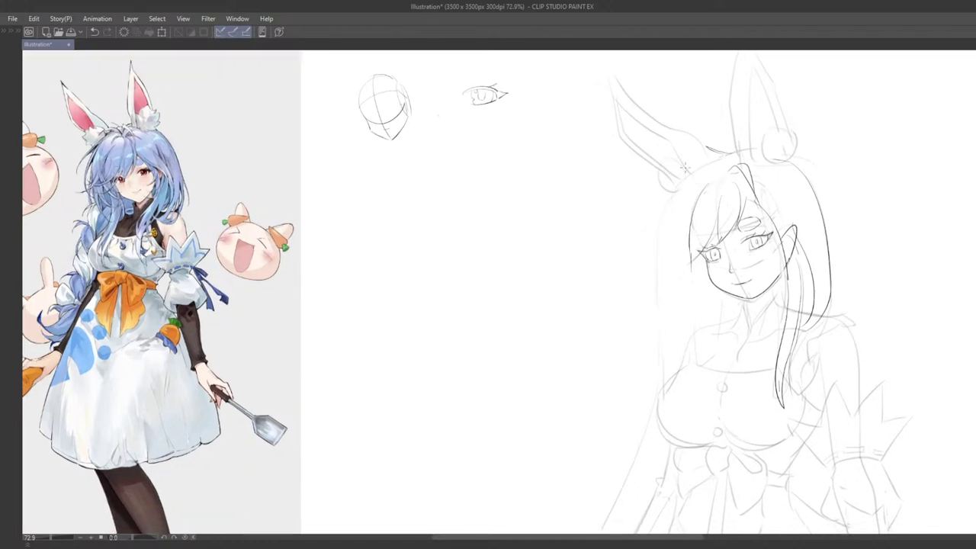
# - Draw the jagged outer edge of the fur tuft at the base of the right bunny ear
pyautogui.hotkey('ctrl', 'z')
pyautogui.moveTo(666, 163)
pyautogui.mouseDown()
pyautogui.moveTo(654, 182)
pyautogui.moveTo(665, 206)
pyautogui.moveTo(647, 232)
pyautogui.moveTo(636, 228)
pyautogui.mouseUp()
pyautogui.hotkey('ctrl', 'z')
pyautogui.hotkey('ctrl', 'z')
pyautogui.hotkey('ctrl', 'z')
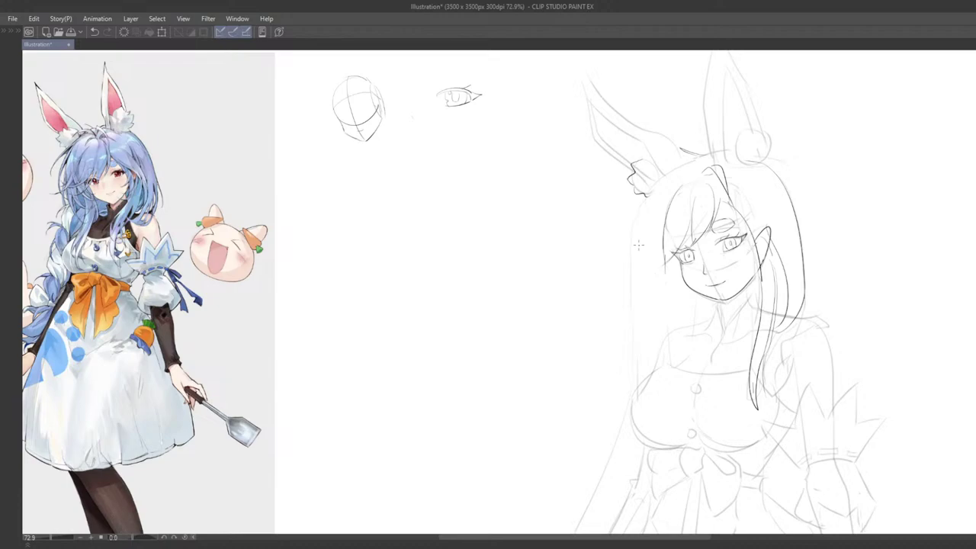
pyautogui.moveTo(657, 217); pyautogui.dragTo(638, 203)
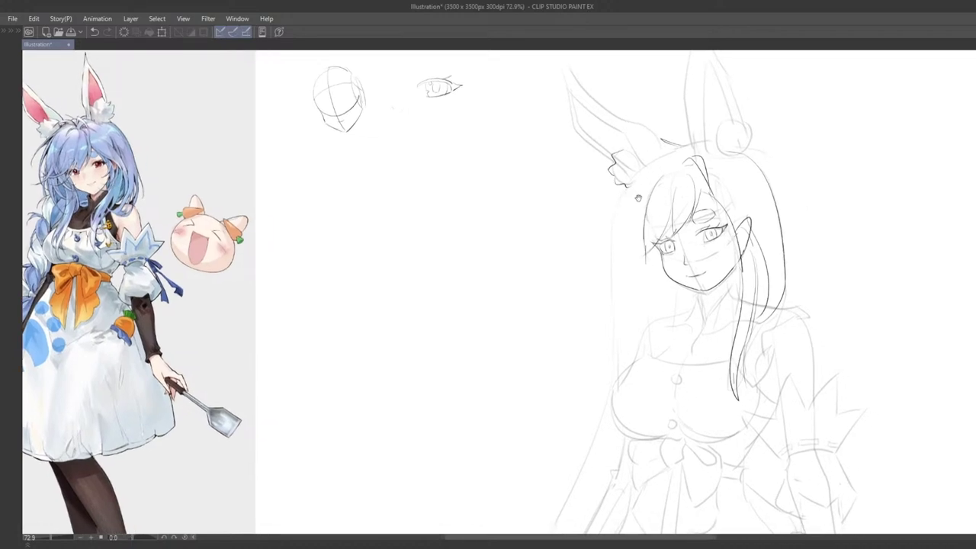
# - Close the right ear's fur tuft with an angular outline on the side facing the hair
pyautogui.moveTo(611, 165)
pyautogui.mouseDown()
pyautogui.moveTo(621, 174)
pyautogui.moveTo(663, 152)
pyautogui.moveTo(654, 156)
pyautogui.moveTo(662, 167)
pyautogui.mouseUp()
pyautogui.hotkey('ctrl', 'z')
pyautogui.hotkey('ctrl', 'z')
pyautogui.moveTo(663, 167); pyautogui.dragTo(650, 190)
pyautogui.hotkey('ctrl', 'z')
pyautogui.hotkey('ctrl', 'z')
pyautogui.hotkey('ctrl', 'z')
pyautogui.moveTo(658, 207)
pyautogui.mouseDown()
pyautogui.moveTo(643, 192)
pyautogui.moveTo(661, 202)
pyautogui.moveTo(668, 168)
pyautogui.mouseUp()
pyautogui.hotkey('ctrl', 'z')
pyautogui.hotkey('ctrl', 'z')
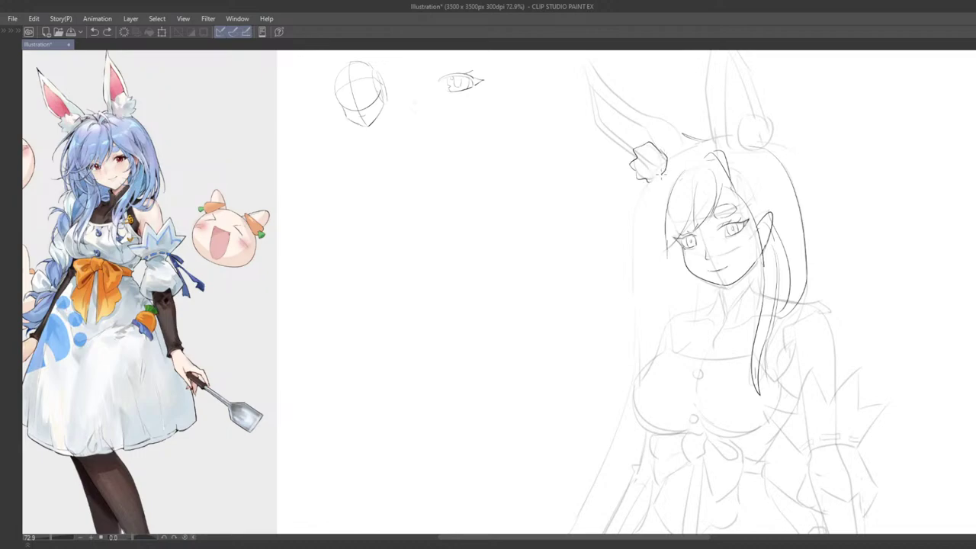
# - Add small inner fur lines to the right ear's tuft and refine its lower edge
pyautogui.moveTo(676, 190)
pyautogui.mouseDown()
pyautogui.moveTo(688, 202)
pyautogui.moveTo(630, 209)
pyautogui.moveTo(624, 196)
pyautogui.moveTo(612, 234)
pyautogui.moveTo(593, 238)
pyautogui.mouseUp()
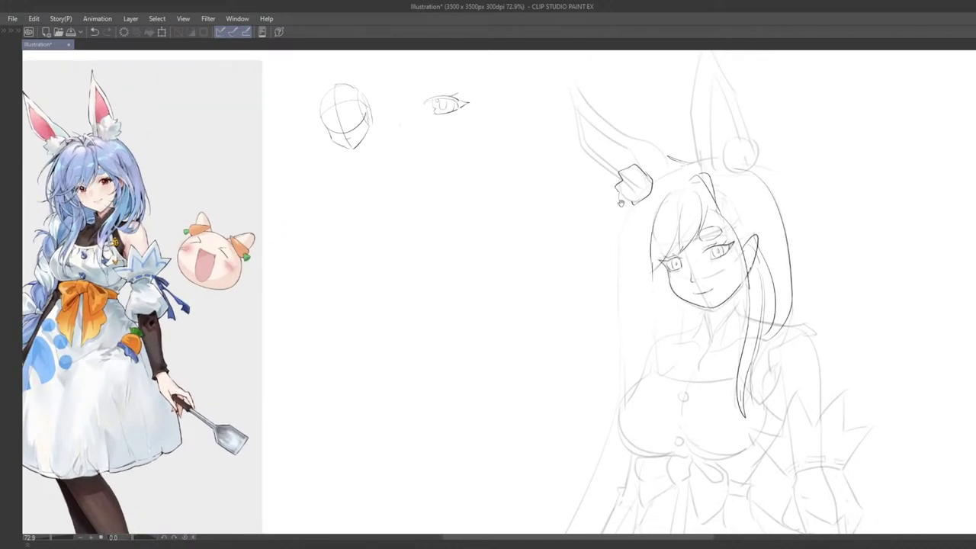
pyautogui.moveTo(621, 203)
pyautogui.mouseDown()
pyautogui.moveTo(633, 191)
pyautogui.moveTo(614, 247)
pyautogui.moveTo(605, 241)
pyautogui.moveTo(619, 258)
pyautogui.moveTo(579, 249)
pyautogui.moveTo(592, 258)
pyautogui.mouseUp()
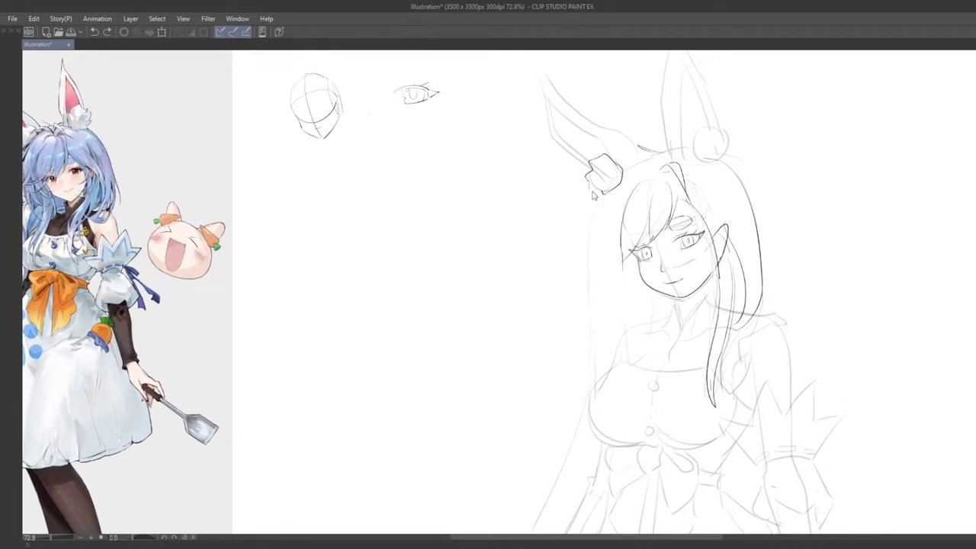
pyautogui.hotkey('ctrl', 'z')
pyautogui.moveTo(591, 181); pyautogui.dragTo(604, 193)
pyautogui.hotkey('ctrl', 'z')
pyautogui.moveTo(606, 186); pyautogui.dragTo(644, 197)
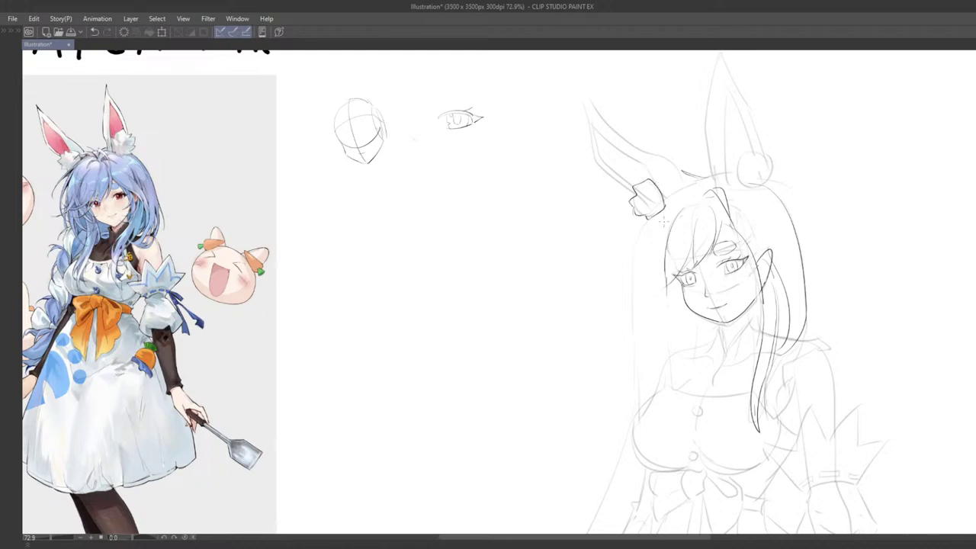
pyautogui.moveTo(664, 221); pyautogui.dragTo(633, 217)
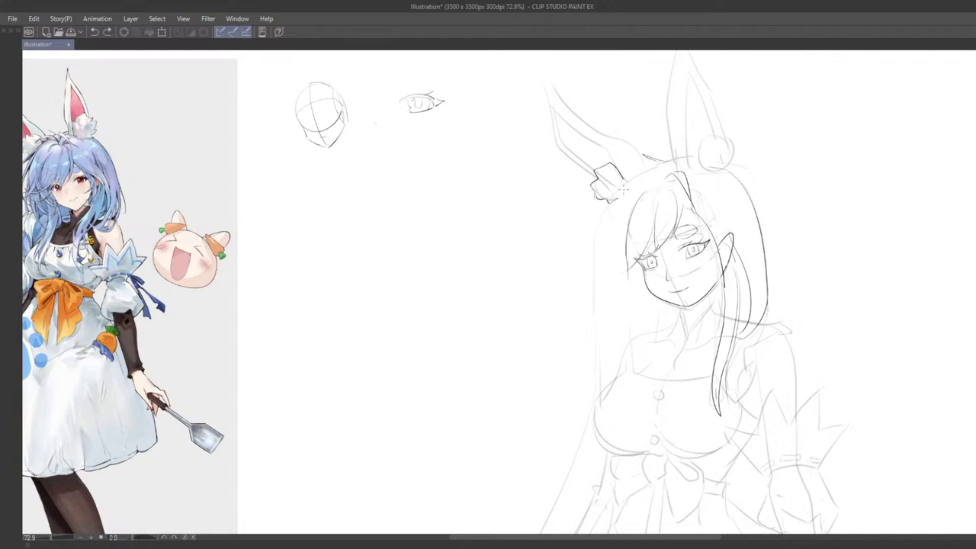
# - Draw the outer edge of the right bunny ear from its pointed tip down to the fur tuft
pyautogui.scroll(-4, 620, 189)
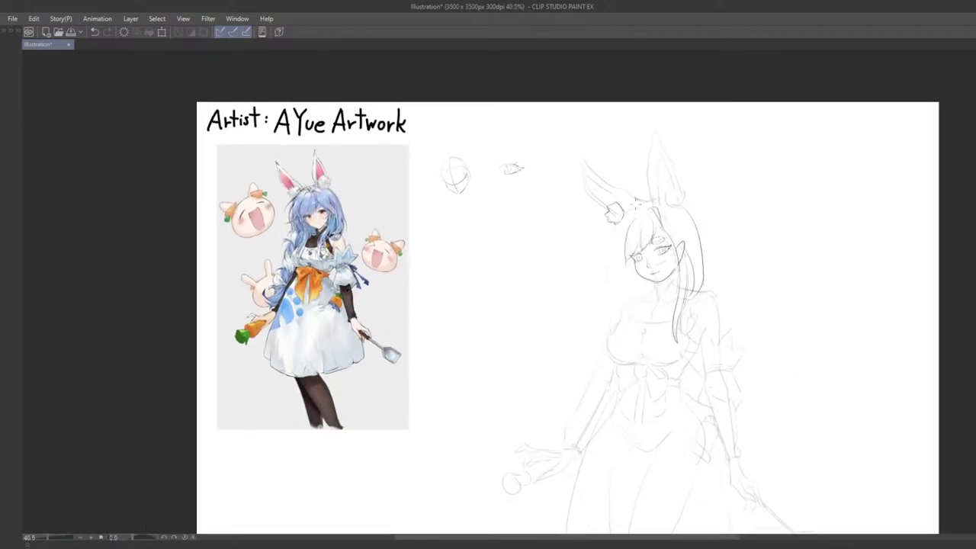
pyautogui.scroll(2, 617, 191)
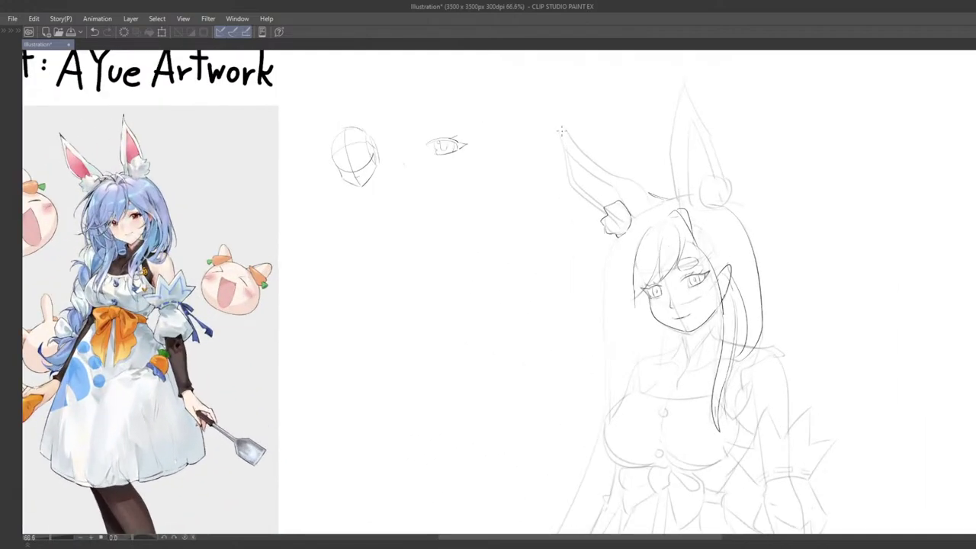
pyautogui.moveTo(562, 131)
pyautogui.mouseDown()
pyautogui.moveTo(568, 170)
pyautogui.moveTo(588, 205)
pyautogui.mouseUp()
pyautogui.hotkey('ctrl', 'z')
pyautogui.moveTo(564, 128); pyautogui.dragTo(600, 215)
pyautogui.hotkey('ctrl', 'z')
pyautogui.moveTo(564, 135)
pyautogui.mouseDown()
pyautogui.moveTo(564, 173)
pyautogui.moveTo(609, 204)
pyautogui.mouseUp()
pyautogui.hotkey('ctrl', 'z')
pyautogui.moveTo(562, 134); pyautogui.dragTo(607, 216)
pyautogui.hotkey('ctrl', 'z')
pyautogui.moveTo(561, 127)
pyautogui.mouseDown()
pyautogui.moveTo(572, 189)
pyautogui.moveTo(612, 218)
pyautogui.mouseUp()
pyautogui.hotkey('ctrl', 'z')
pyautogui.moveTo(562, 122)
pyautogui.mouseDown()
pyautogui.moveTo(576, 200)
pyautogui.moveTo(607, 229)
pyautogui.moveTo(569, 180)
pyautogui.moveTo(606, 216)
pyautogui.mouseUp()
pyautogui.hotkey('ctrl', 'z')
# - Draw the inner-side edge of the right bunny ear from the tip, bending down to the top of the head
pyautogui.moveTo(561, 121); pyautogui.dragTo(618, 172)
pyautogui.hotkey('ctrl', 'z')
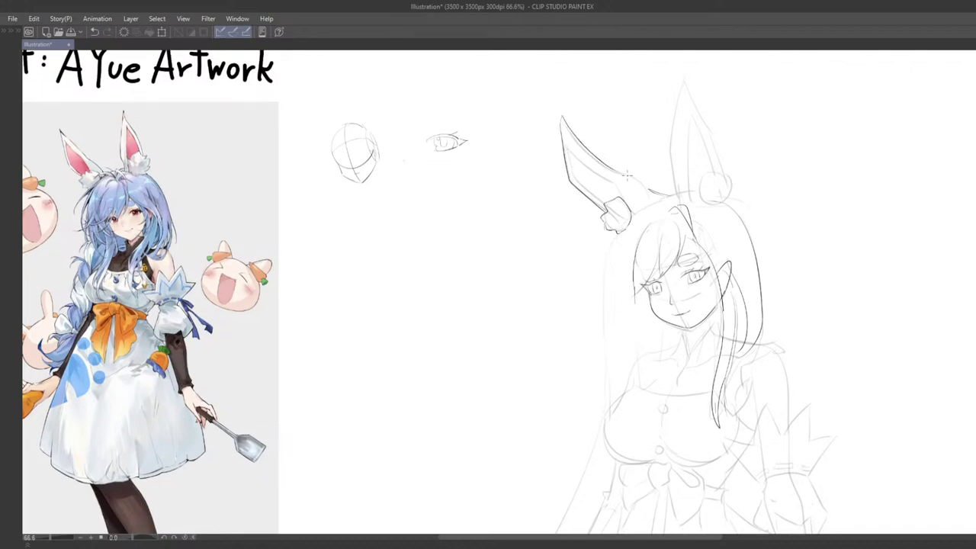
pyautogui.hotkey('ctrl', 'z')
pyautogui.moveTo(562, 117); pyautogui.dragTo(640, 179)
pyautogui.hotkey('ctrl', 'z')
pyautogui.moveTo(562, 116); pyautogui.dragTo(651, 206)
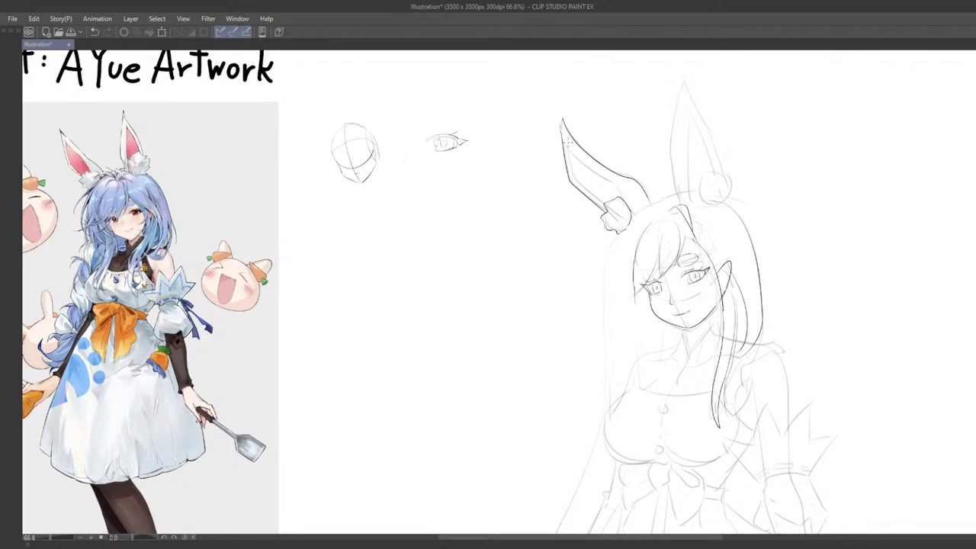
# - Draw the lower line of the right bunny ear's inner area, parallel to the outer edge down to the tuft
pyautogui.hotkey('ctrl', 'z')
pyautogui.moveTo(568, 147); pyautogui.dragTo(599, 205)
pyautogui.hotkey('ctrl', 'z')
pyautogui.moveTo(566, 149)
pyautogui.mouseDown()
pyautogui.moveTo(610, 211)
pyautogui.moveTo(571, 157)
pyautogui.moveTo(578, 186)
pyautogui.moveTo(606, 206)
pyautogui.moveTo(576, 179)
pyautogui.moveTo(604, 205)
pyautogui.mouseUp()
pyautogui.hotkey('ctrl', 'z')
pyautogui.hotkey('ctrl', 'z')
pyautogui.moveTo(571, 145)
pyautogui.mouseDown()
pyautogui.moveTo(595, 177)
pyautogui.moveTo(625, 190)
pyautogui.moveTo(591, 172)
pyautogui.moveTo(590, 195)
pyautogui.moveTo(579, 173)
pyautogui.moveTo(594, 197)
pyautogui.mouseUp()
pyautogui.hotkey('ctrl', 'z')
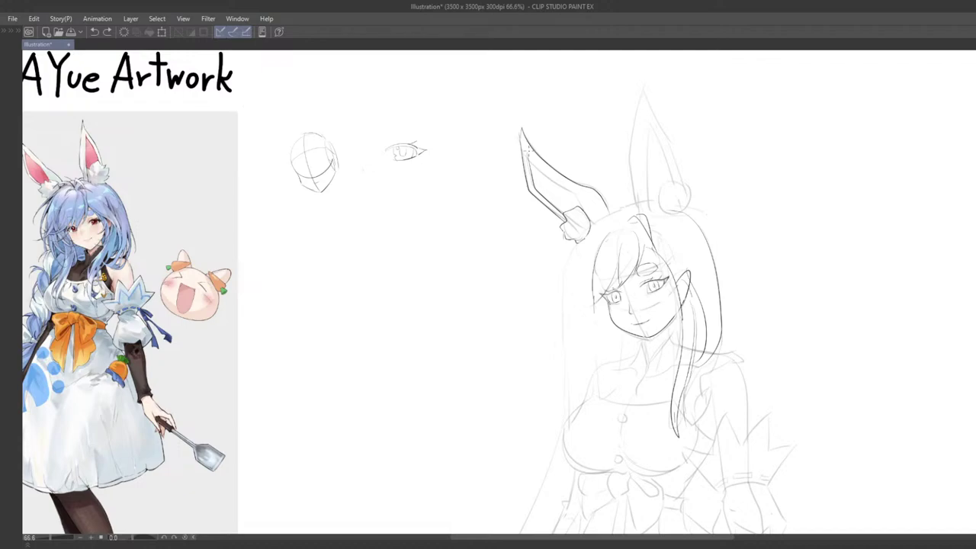
# - Draw the upper line of the right bunny ear's inner area to close its shape toward the head
pyautogui.moveTo(528, 150); pyautogui.dragTo(591, 218)
pyautogui.hotkey('ctrl', 'z')
pyautogui.moveTo(526, 151); pyautogui.dragTo(585, 193)
pyautogui.hotkey('ctrl', 'z')
pyautogui.moveTo(527, 155); pyautogui.dragTo(603, 224)
pyautogui.scroll(-3, 649, 167)
pyautogui.scroll(3, 649, 168)
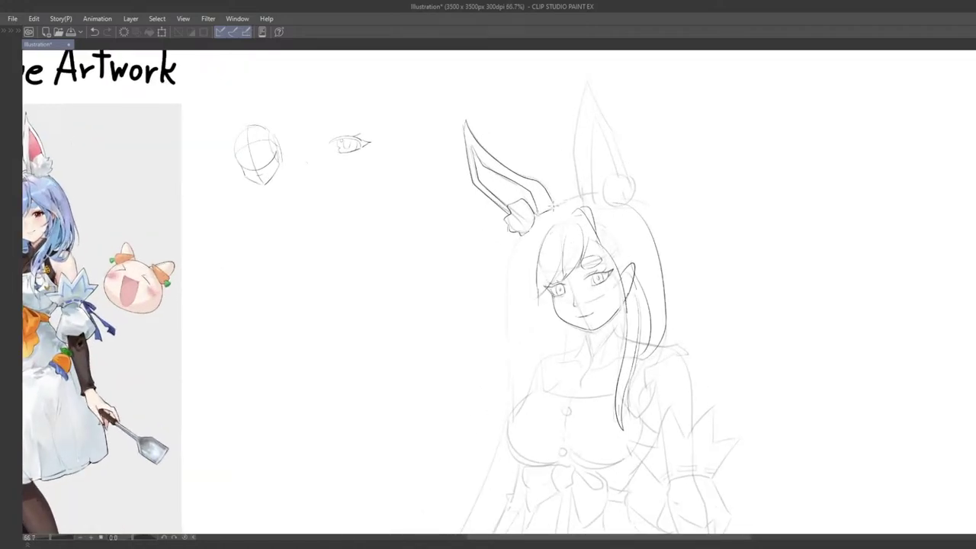
# - Draw the curved line of the crown between the right bunny ear's base and the left bunny ear
pyautogui.moveTo(573, 227)
pyautogui.mouseDown()
pyautogui.moveTo(647, 208)
pyautogui.moveTo(619, 192)
pyautogui.moveTo(646, 193)
pyautogui.moveTo(602, 209)
pyautogui.moveTo(642, 209)
pyautogui.moveTo(656, 177)
pyautogui.moveTo(642, 220)
pyautogui.mouseUp()
pyautogui.hotkey('ctrl', 'z')
pyautogui.hotkey('ctrl', 'z')
pyautogui.hotkey('ctrl', 'z')
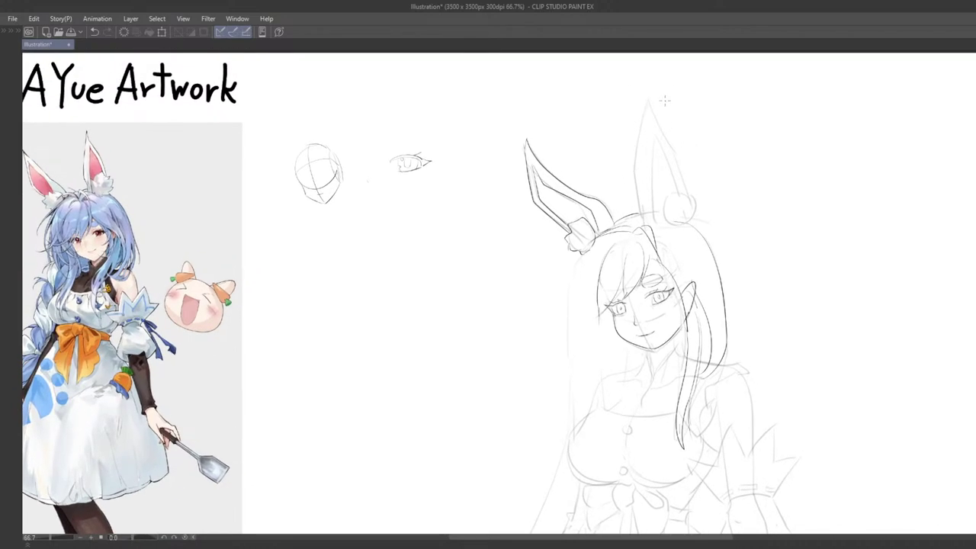
pyautogui.hotkey('ctrl', 'z')
pyautogui.moveTo(654, 126); pyautogui.dragTo(657, 222)
pyautogui.hotkey('ctrl', 'z')
pyautogui.moveTo(653, 124); pyautogui.dragTo(658, 222)
pyautogui.hotkey('ctrl', 'z')
pyautogui.moveTo(654, 127)
pyautogui.mouseDown()
pyautogui.moveTo(654, 222)
pyautogui.moveTo(668, 156)
pyautogui.moveTo(679, 209)
pyautogui.mouseUp()
pyautogui.hotkey('ctrl', 'z')
pyautogui.hotkey('ctrl', 'z')
pyautogui.moveTo(654, 130); pyautogui.dragTo(677, 207)
pyautogui.hotkey('ctrl', 'z')
pyautogui.hotkey('ctrl', 'z')
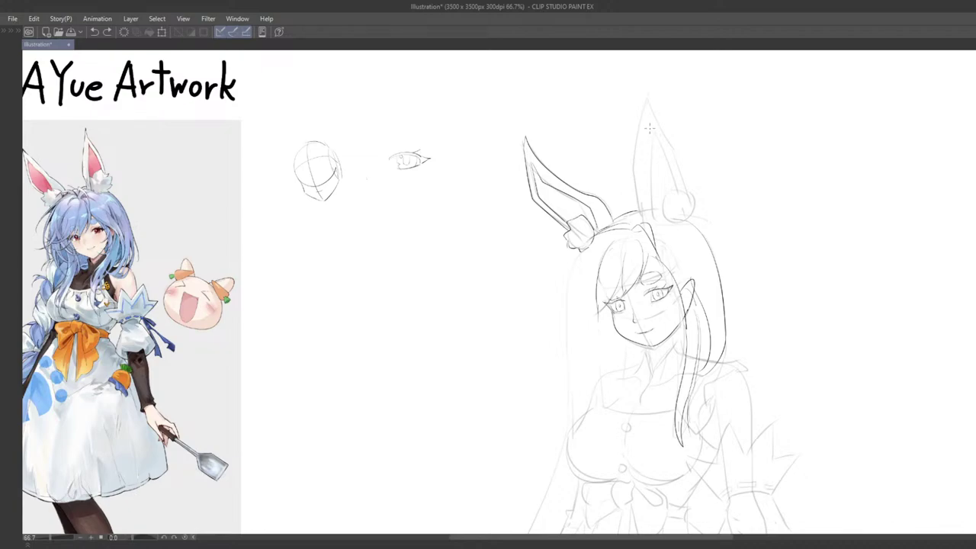
# - Draw the pointed inner outline of the left bunny ear and the jagged upper edge of its fur tuft
pyautogui.moveTo(649, 126); pyautogui.dragTo(653, 224)
pyautogui.hotkey('ctrl', 'z')
pyautogui.moveTo(649, 130); pyautogui.dragTo(650, 224)
pyautogui.hotkey('ctrl', 'z')
pyautogui.moveTo(649, 126)
pyautogui.mouseDown()
pyautogui.moveTo(653, 227)
pyautogui.moveTo(662, 157)
pyautogui.moveTo(675, 199)
pyautogui.mouseUp()
pyautogui.hotkey('ctrl', 'z')
pyautogui.hotkey('ctrl', 'z')
pyautogui.moveTo(650, 123)
pyautogui.mouseDown()
pyautogui.moveTo(675, 193)
pyautogui.moveTo(665, 198)
pyautogui.moveTo(673, 181)
pyautogui.moveTo(668, 195)
pyautogui.moveTo(681, 220)
pyautogui.mouseUp()
pyautogui.hotkey('ctrl', 'z')
pyautogui.hotkey('ctrl', 'z')
pyautogui.hotkey('ctrl', 'z')
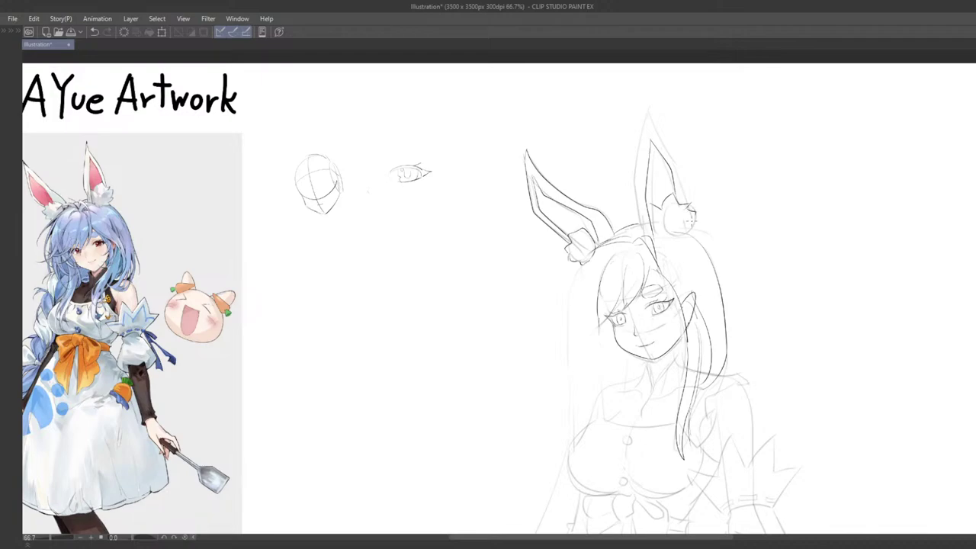
# - Complete the fur tuft at the left bunny ear's base with spiky side points and a rounded lower edge
pyautogui.hotkey('ctrl', 'z')
pyautogui.moveTo(692, 205)
pyautogui.mouseDown()
pyautogui.moveTo(690, 228)
pyautogui.moveTo(698, 216)
pyautogui.moveTo(688, 206)
pyautogui.moveTo(692, 229)
pyautogui.moveTo(678, 236)
pyautogui.moveTo(649, 209)
pyautogui.mouseUp()
pyautogui.hotkey('ctrl', 'z')
pyautogui.hotkey('ctrl', 'z')
pyautogui.hotkey('ctrl', 'z')
pyautogui.hotkey('ctrl', 'z')
pyautogui.hotkey('ctrl', 'z')
pyautogui.hotkey('ctrl', 'z')
pyautogui.moveTo(641, 149); pyautogui.dragTo(644, 142)
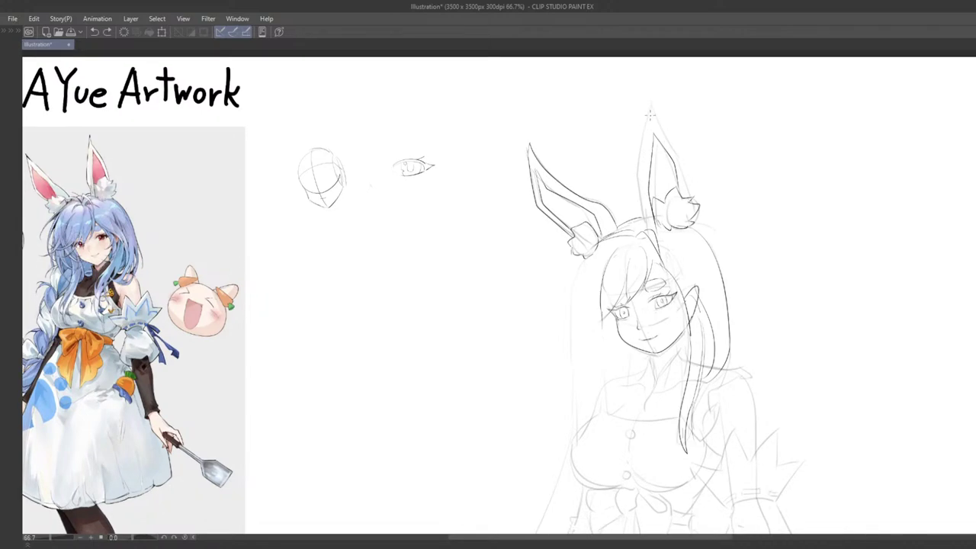
# - Try to draw the long inward-facing edge of the left bunny ear from its tip down to the head
pyautogui.hotkey('ctrl', 'z')
pyautogui.moveTo(652, 107)
pyautogui.mouseDown()
pyautogui.moveTo(645, 233)
pyautogui.moveTo(640, 175)
pyautogui.moveTo(647, 235)
pyautogui.mouseUp()
pyautogui.hotkey('ctrl', 'z')
pyautogui.hotkey('ctrl', 'z')
pyautogui.hotkey('ctrl', 'z')
pyautogui.moveTo(652, 110); pyautogui.dragTo(642, 197)
pyautogui.hotkey('ctrl', 'z')
pyautogui.moveTo(652, 107); pyautogui.dragTo(640, 230)
pyautogui.hotkey('ctrl', 'z')
pyautogui.moveTo(650, 101); pyautogui.dragTo(640, 240)
pyautogui.hotkey('ctrl', 'z')
# - Draw the outward-facing edge of the left bunny ear from its tip down to the fur tuft
pyautogui.moveTo(654, 111); pyautogui.dragTo(687, 187)
pyautogui.moveTo(686, 186); pyautogui.dragTo(670, 182)
pyautogui.hotkey('ctrl', 'z')
pyautogui.moveTo(640, 102); pyautogui.dragTo(675, 201)
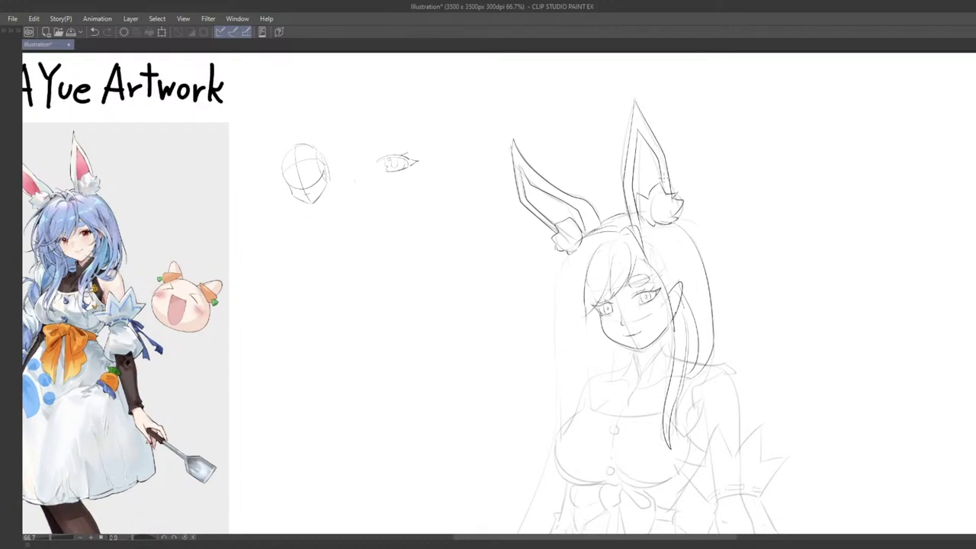
# - Draw the remaining long edge of the left bunny ear from the tip toward the crown to complete its outline
pyautogui.scroll(-4, 669, 145)
pyautogui.scroll(3, 654, 141)
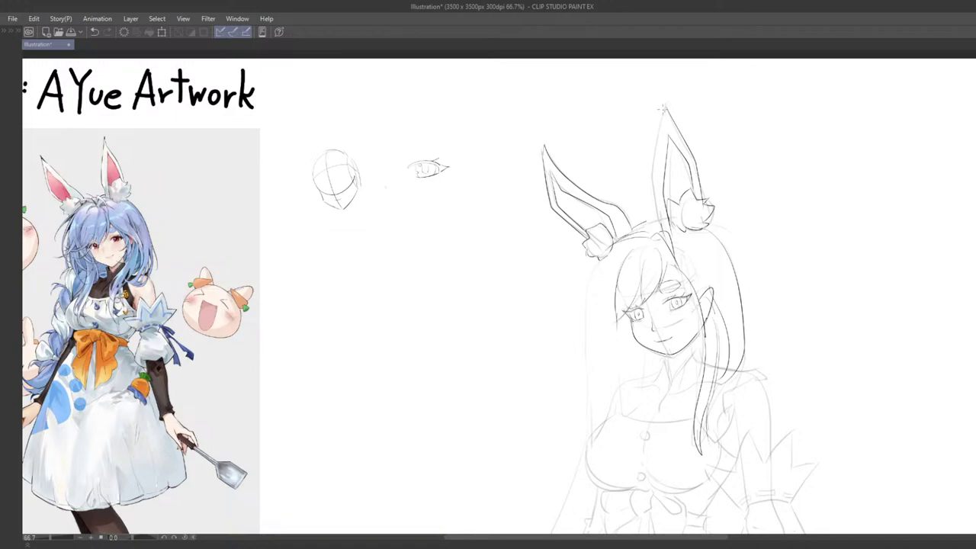
pyautogui.moveTo(661, 111); pyautogui.dragTo(648, 221)
# - Add a thin loose strand outside the hair on the character's left and a curved inner strand behind the ear
pyautogui.scroll(-2, 651, 396)
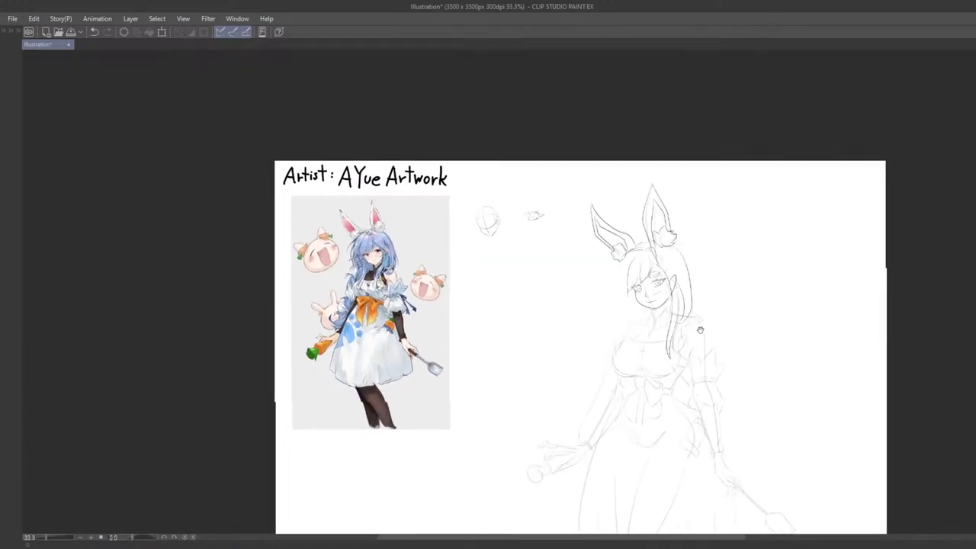
pyautogui.scroll(1, 651, 396)
pyautogui.scroll(1, 651, 396)
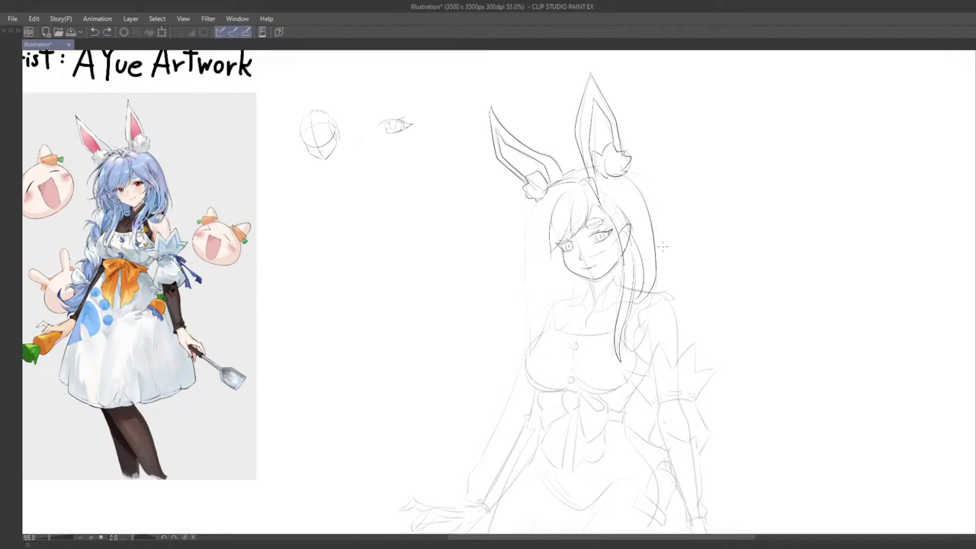
pyautogui.moveTo(657, 221); pyautogui.dragTo(663, 267)
pyautogui.hotkey('ctrl', 'z')
pyautogui.moveTo(627, 197); pyautogui.dragTo(649, 254)
pyautogui.hotkey('ctrl', 'z')
pyautogui.moveTo(636, 214); pyautogui.dragTo(647, 248)
pyautogui.hotkey('ctrl', 'z')
pyautogui.moveTo(629, 197); pyautogui.dragTo(647, 248)
pyautogui.hotkey('ctrl', 'z')
pyautogui.moveTo(628, 196); pyautogui.dragTo(649, 263)
pyautogui.hotkey('ctrl', 'z')
pyautogui.hotkey('ctrl', 'y')
pyautogui.hotkey('ctrl', 'z')
pyautogui.hotkey('ctrl', 'y')
# - Try to draw the outer hair curve from the right bunny ear's fur tuft down beside the head
pyautogui.scroll(-3, 622, 217)
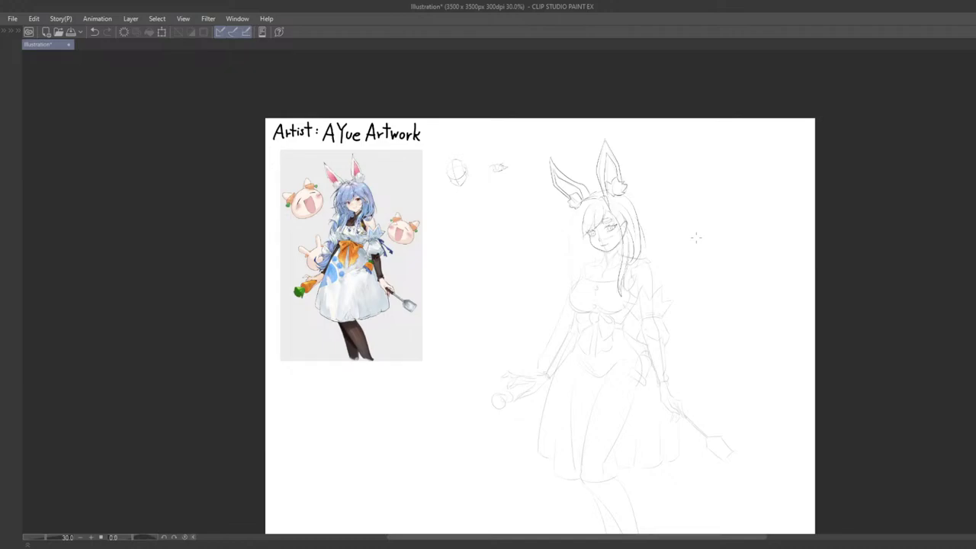
pyautogui.hotkey('ctrl', 'alt', '0')
pyautogui.moveTo(696, 237); pyautogui.dragTo(641, 282)
pyautogui.scroll(-3, 551, 303)
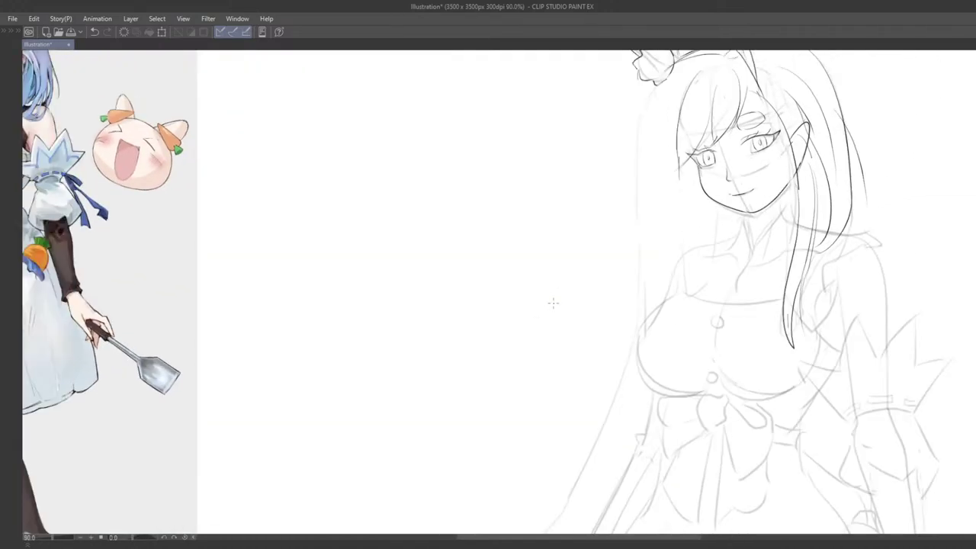
pyautogui.moveTo(586, 250)
pyautogui.mouseDown()
pyautogui.moveTo(536, 316)
pyautogui.moveTo(625, 295)
pyautogui.moveTo(606, 260)
pyautogui.mouseUp()
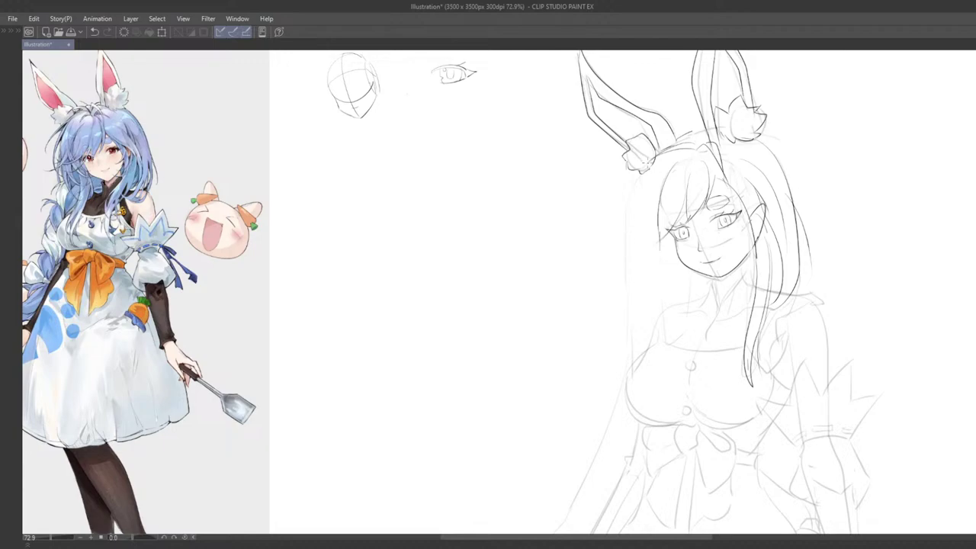
pyautogui.hotkey('ctrl', 'z')
pyautogui.moveTo(639, 172); pyautogui.dragTo(614, 241)
pyautogui.hotkey('ctrl', 'z')
pyautogui.hotkey('ctrl', 'z')
pyautogui.hotkey('ctrl', 'z')
pyautogui.hotkey('ctrl', 'z')
pyautogui.moveTo(646, 174)
pyautogui.mouseDown()
pyautogui.moveTo(612, 241)
pyautogui.moveTo(614, 213)
pyautogui.mouseUp()
pyautogui.hotkey('ctrl', 'z')
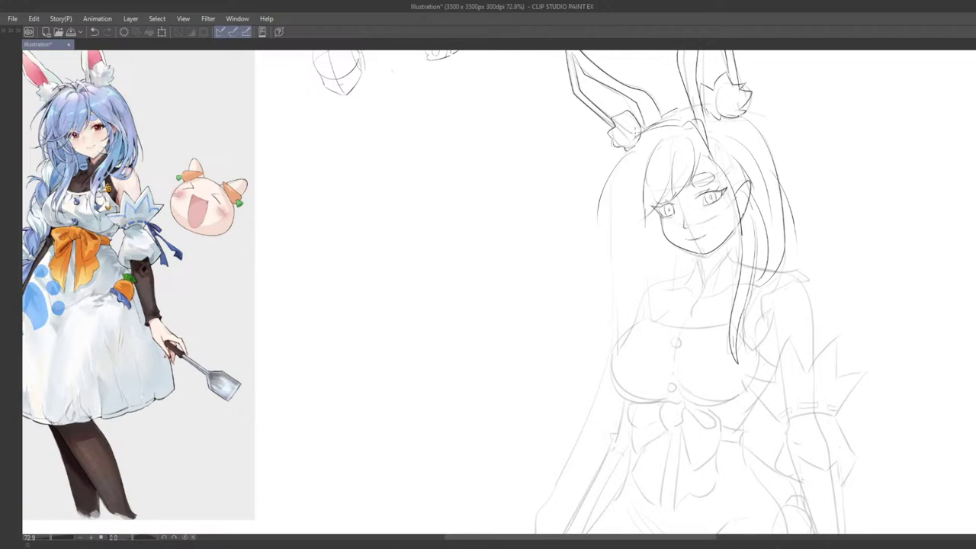
pyautogui.hotkey('ctrl', 'z')
pyautogui.hotkey('ctrl', 'z')
# - Draw a pointed outer hair strand sweeping from the right bunny ear's base down beside the head
pyautogui.moveTo(638, 148); pyautogui.dragTo(585, 219)
pyautogui.moveTo(592, 197)
pyautogui.mouseDown()
pyautogui.moveTo(627, 159)
pyautogui.moveTo(594, 205)
pyautogui.moveTo(641, 183)
pyautogui.moveTo(621, 236)
pyautogui.mouseUp()
pyautogui.hotkey('ctrl', 'z')
pyautogui.hotkey('ctrl', 'z')
pyautogui.hotkey('ctrl', 'z')
pyautogui.hotkey('ctrl', 'z')
pyautogui.moveTo(628, 166)
pyautogui.mouseDown()
pyautogui.moveTo(616, 233)
pyautogui.moveTo(646, 199)
pyautogui.moveTo(619, 251)
pyautogui.moveTo(622, 234)
pyautogui.mouseUp()
pyautogui.hotkey('ctrl', 'z')
pyautogui.hotkey('ctrl', 'z')
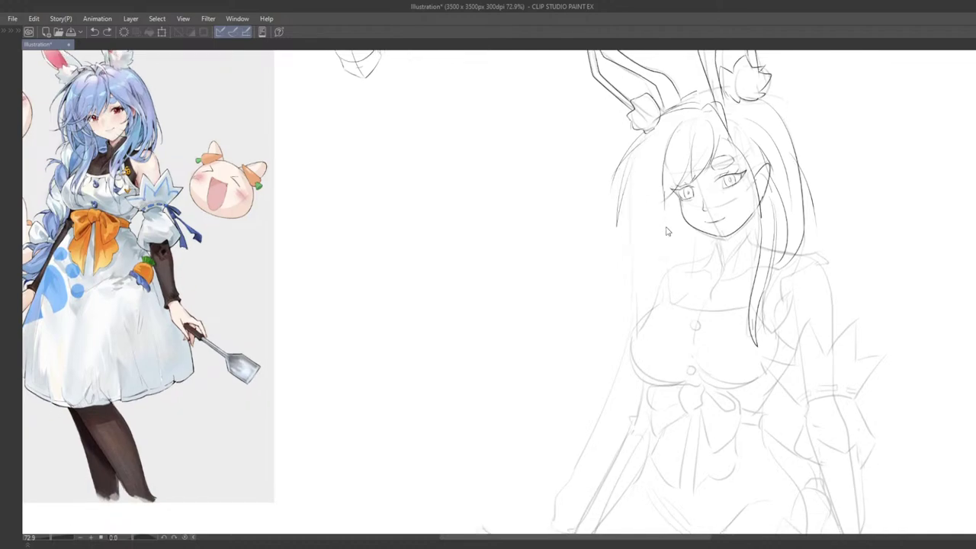
# - Draw two long curved hair lines sweeping down and inward beside the character's right cheek
pyautogui.moveTo(631, 187); pyautogui.dragTo(665, 260)
pyautogui.hotkey('ctrl', 'z')
pyautogui.moveTo(631, 186); pyautogui.dragTo(664, 259)
pyautogui.hotkey('ctrl', 'z')
pyautogui.moveTo(657, 135); pyautogui.dragTo(649, 203)
pyautogui.hotkey('ctrl', 'z')
pyautogui.hotkey('ctrl', 'z')
pyautogui.moveTo(662, 152)
pyautogui.mouseDown()
pyautogui.moveTo(649, 206)
pyautogui.moveTo(654, 234)
pyautogui.moveTo(677, 249)
pyautogui.mouseUp()
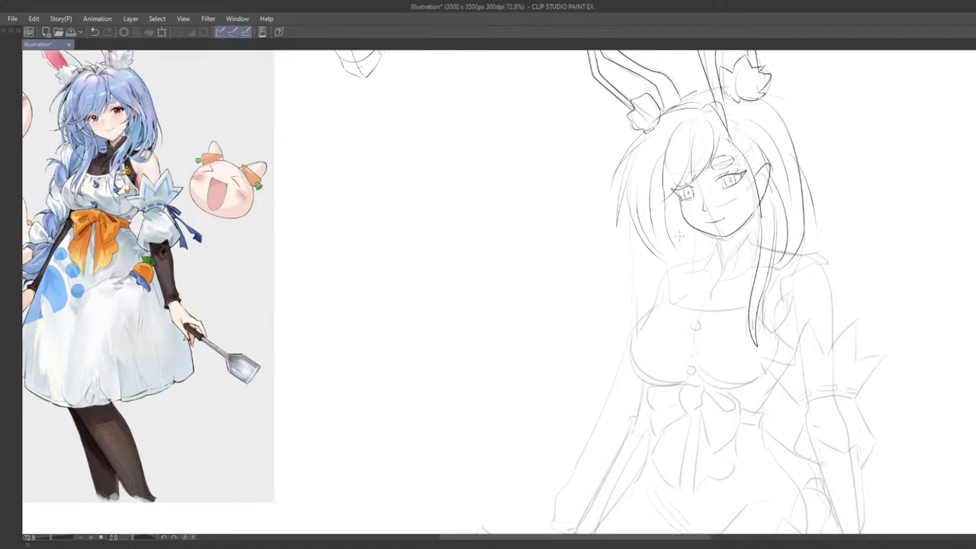
# - Try to extend the front hair lock from beside the cheek down toward the chest
pyautogui.hotkey('ctrl', 'z')
pyautogui.hotkey('ctrl', 'z')
pyautogui.moveTo(662, 200); pyautogui.dragTo(673, 319)
pyautogui.hotkey('ctrl', 'z')
pyautogui.moveTo(654, 212); pyautogui.dragTo(674, 309)
pyautogui.moveTo(680, 262); pyautogui.dragTo(675, 303)
pyautogui.hotkey('ctrl', 'z')
pyautogui.hotkey('ctrl', 'z')
pyautogui.moveTo(651, 206)
pyautogui.mouseDown()
pyautogui.moveTo(670, 303)
pyautogui.moveTo(671, 258)
pyautogui.mouseUp()
pyautogui.hotkey('ctrl', 'z')
pyautogui.hotkey('ctrl', 'z')
pyautogui.hotkey('ctrl', 'z')
# - Extend the front hair lock on the character's right down over the shoulder, with tapering ends on the chest
pyautogui.moveTo(649, 208)
pyautogui.mouseDown()
pyautogui.moveTo(673, 294)
pyautogui.moveTo(666, 352)
pyautogui.mouseUp()
pyautogui.hotkey('ctrl', 'z')
pyautogui.moveTo(672, 298); pyautogui.dragTo(666, 351)
pyautogui.hotkey('ctrl', 'z')
pyautogui.moveTo(672, 294); pyautogui.dragTo(656, 345)
pyautogui.moveTo(684, 250); pyautogui.dragTo(669, 333)
pyautogui.hotkey('ctrl', 'z')
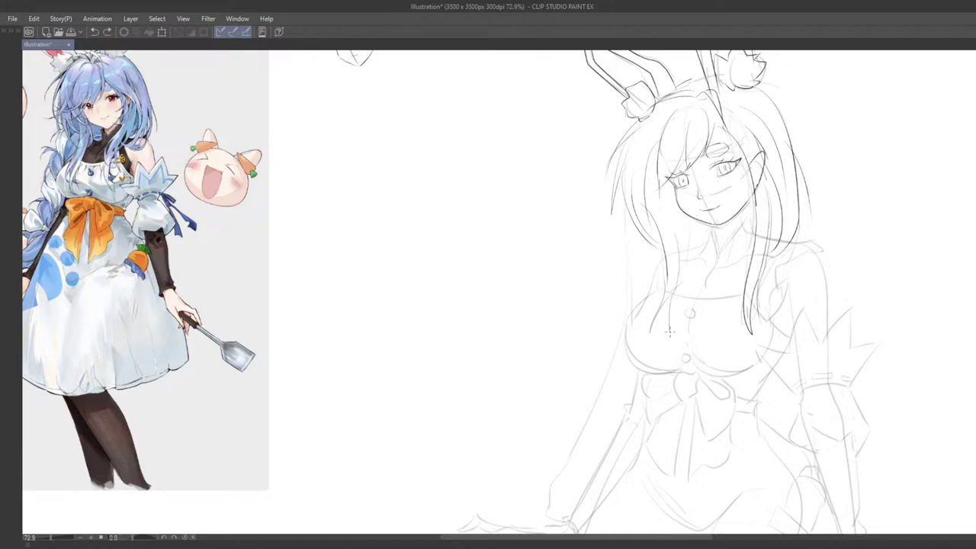
pyautogui.moveTo(683, 223)
pyautogui.mouseDown()
pyautogui.moveTo(687, 272)
pyautogui.moveTo(668, 213)
pyautogui.moveTo(642, 230)
pyautogui.moveTo(665, 235)
pyautogui.moveTo(663, 214)
pyautogui.moveTo(617, 200)
pyautogui.moveTo(636, 236)
pyautogui.moveTo(599, 198)
pyautogui.moveTo(588, 213)
pyautogui.mouseUp()
pyautogui.scroll(-4, 671, 235)
pyautogui.scroll(3, 668, 217)
pyautogui.hotkey('ctrl', 'z')
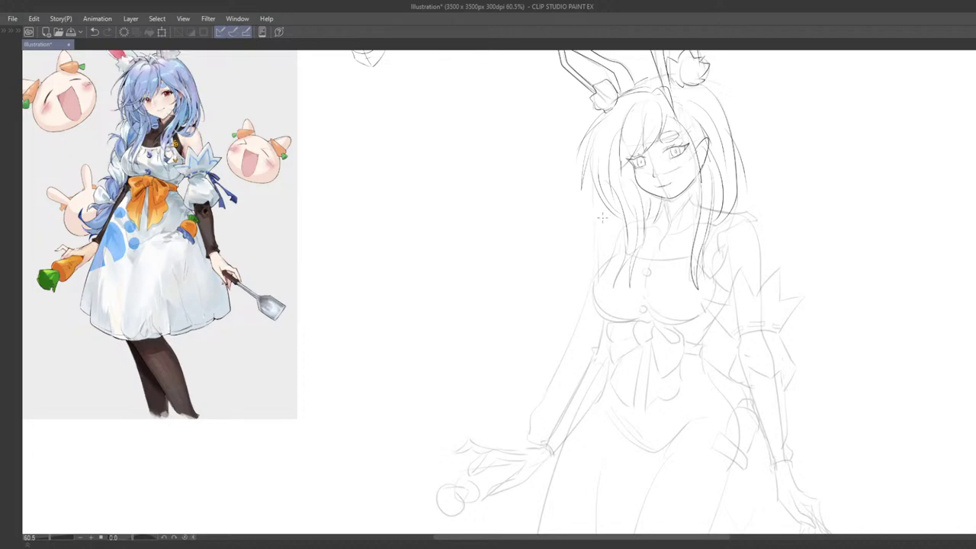
pyautogui.moveTo(637, 304); pyautogui.dragTo(672, 323)
pyautogui.scroll(1, 669, 309)
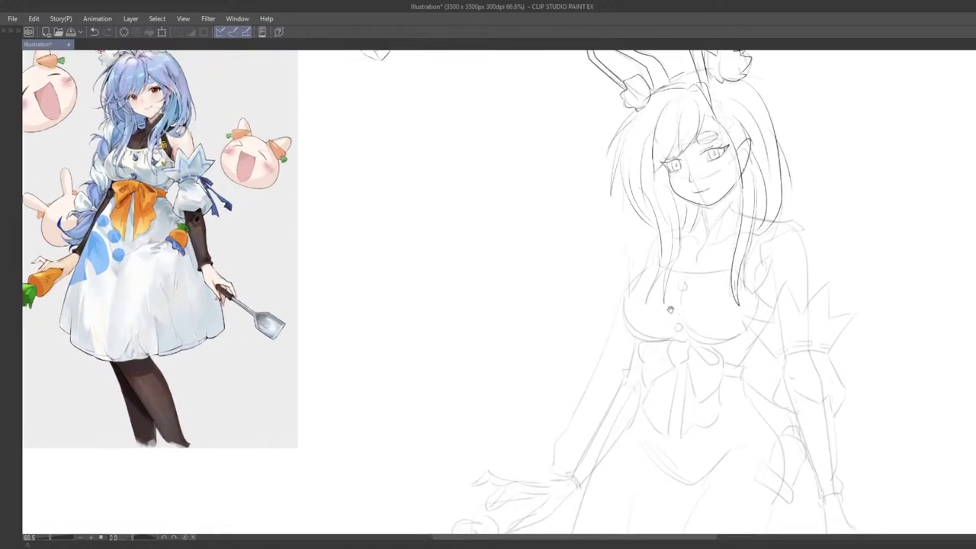
# - Draw a short curved line from beneath the outer side hair toward the shoulder to start the braid
pyautogui.moveTo(661, 276); pyautogui.dragTo(669, 278)
pyautogui.moveTo(634, 202)
pyautogui.mouseDown()
pyautogui.moveTo(651, 261)
pyautogui.moveTo(670, 263)
pyautogui.moveTo(678, 252)
pyautogui.moveTo(667, 260)
pyautogui.mouseUp()
pyautogui.hotkey('ctrl', 'z')
pyautogui.hotkey('ctrl', 'z')
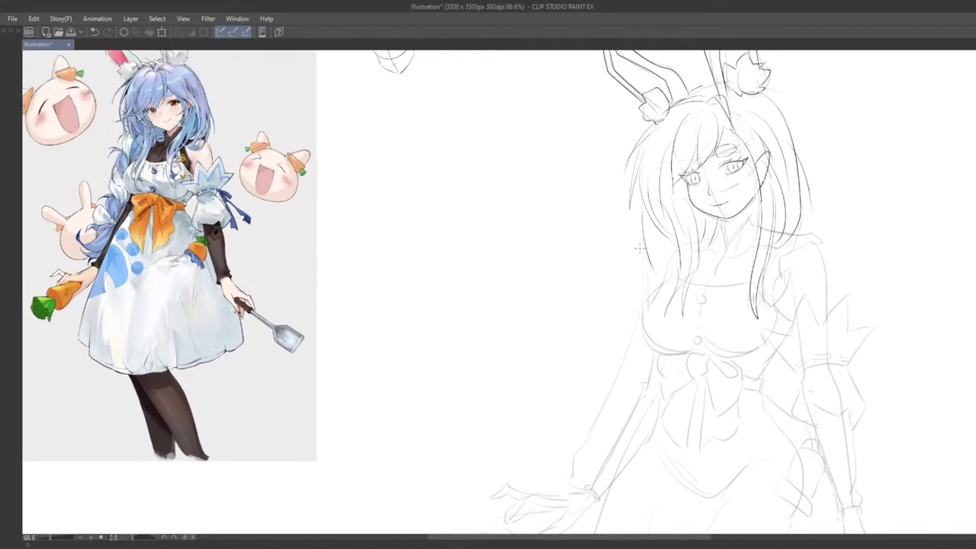
pyautogui.hotkey('ctrl', 'z')
pyautogui.moveTo(643, 210); pyautogui.dragTo(652, 268)
pyautogui.hotkey('ctrl', 'z')
pyautogui.moveTo(641, 210); pyautogui.dragTo(650, 267)
# - Draw a curved line from the front lock to the first braid line's tip, closing the braid's top section
pyautogui.moveTo(656, 249); pyautogui.dragTo(651, 287)
pyautogui.hotkey('ctrl', 'z')
pyautogui.hotkey('ctrl', 'z')
pyautogui.hotkey('ctrl', 'z')
pyautogui.moveTo(676, 246); pyautogui.dragTo(653, 287)
pyautogui.hotkey('ctrl', 'z')
pyautogui.hotkey('ctrl', 'z')
pyautogui.moveTo(657, 230); pyautogui.dragTo(652, 285)
pyautogui.hotkey('ctrl', 'z')
pyautogui.hotkey('ctrl', 'z')
pyautogui.moveTo(676, 244); pyautogui.dragTo(654, 288)
pyautogui.hotkey('ctrl', 'z')
# - Draw the braid's outer bulge beside the shoulder and the longer section below it, tapering to a point near the waist
pyautogui.moveTo(639, 253); pyautogui.dragTo(642, 316)
pyautogui.hotkey('ctrl', 'z')
pyautogui.scroll(-1, 646, 314)
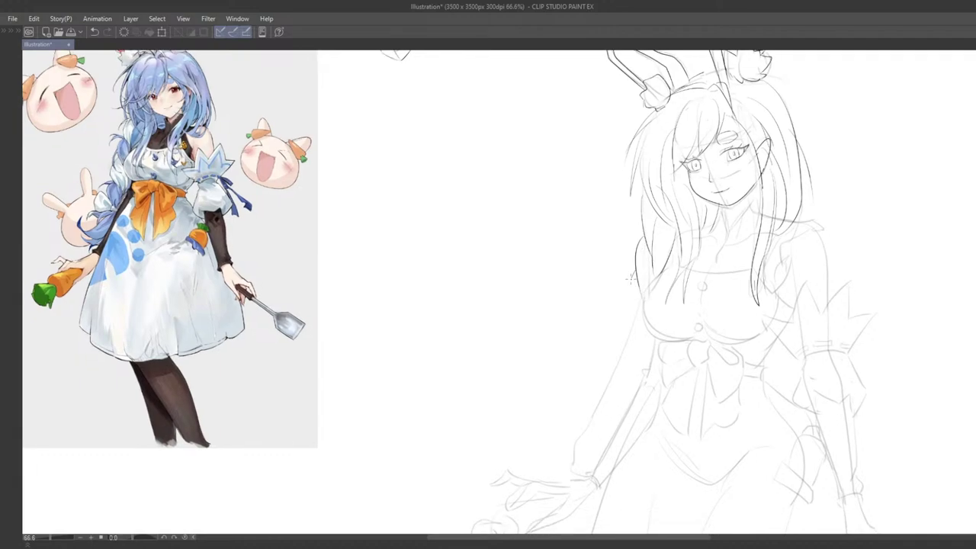
pyautogui.moveTo(630, 273); pyautogui.dragTo(648, 353)
pyautogui.hotkey('ctrl', 'z')
pyautogui.moveTo(630, 276)
pyautogui.mouseDown()
pyautogui.moveTo(642, 374)
pyautogui.moveTo(622, 298)
pyautogui.moveTo(644, 380)
pyautogui.mouseUp()
pyautogui.hotkey('ctrl', 'z')
pyautogui.hotkey('ctrl', 'z')
pyautogui.moveTo(653, 339); pyautogui.dragTo(642, 381)
pyautogui.scroll(-1, 642, 382)
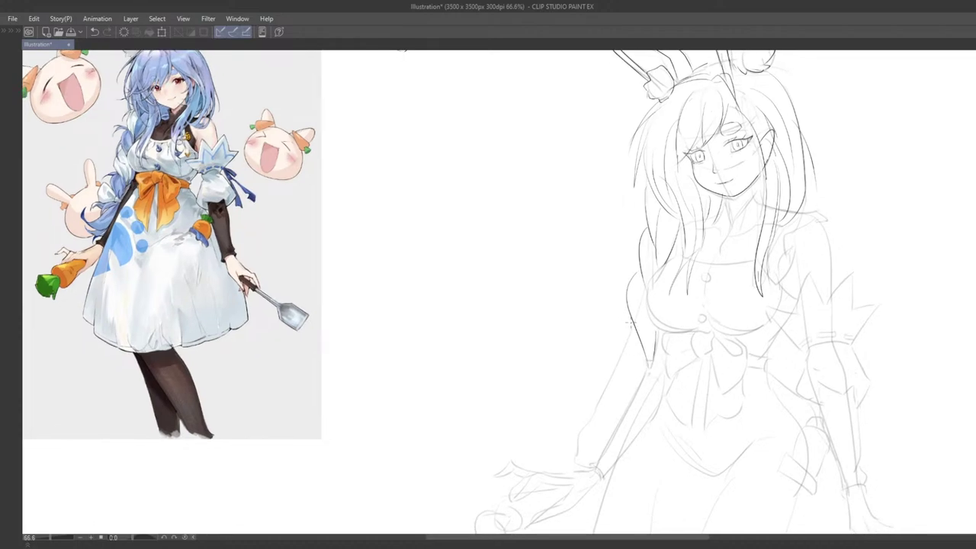
# - Draw the line of the next braid section down along the forearm and a small stray wisp on its outer side
pyautogui.hotkey('ctrl', 'z')
pyautogui.moveTo(629, 322); pyautogui.dragTo(622, 401)
pyautogui.hotkey('ctrl', 'z')
pyautogui.moveTo(624, 327)
pyautogui.mouseDown()
pyautogui.moveTo(635, 403)
pyautogui.moveTo(602, 355)
pyautogui.moveTo(625, 340)
pyautogui.moveTo(609, 351)
pyautogui.mouseUp()
pyautogui.hotkey('ctrl', 'z')
pyautogui.scroll(-3, 624, 349)
pyautogui.scroll(2, 619, 345)
pyautogui.hotkey('ctrl', 'z')
pyautogui.hotkey('ctrl', 'z')
# - Try to draw the outer curve of the lower braid section from the stray wisp toward the forearm
pyautogui.scroll(-5, 774, 306)
pyautogui.moveTo(774, 306); pyautogui.dragTo(663, 251)
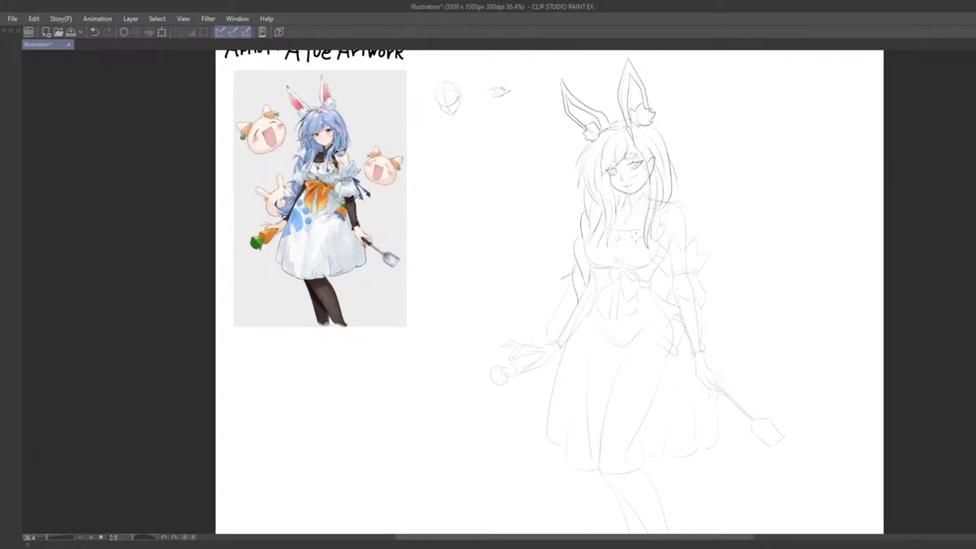
pyautogui.scroll(9, 530, 308)
pyautogui.scroll(-4, 591, 366)
pyautogui.moveTo(603, 331); pyautogui.dragTo(578, 397)
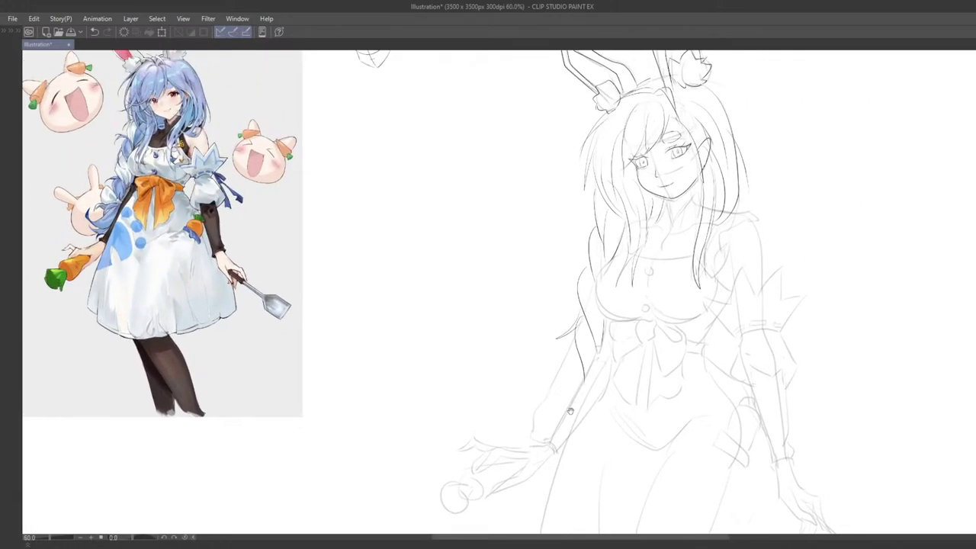
pyautogui.moveTo(536, 470)
pyautogui.mouseDown()
pyautogui.moveTo(542, 429)
pyautogui.moveTo(592, 359)
pyautogui.moveTo(572, 316)
pyautogui.moveTo(591, 352)
pyautogui.mouseUp()
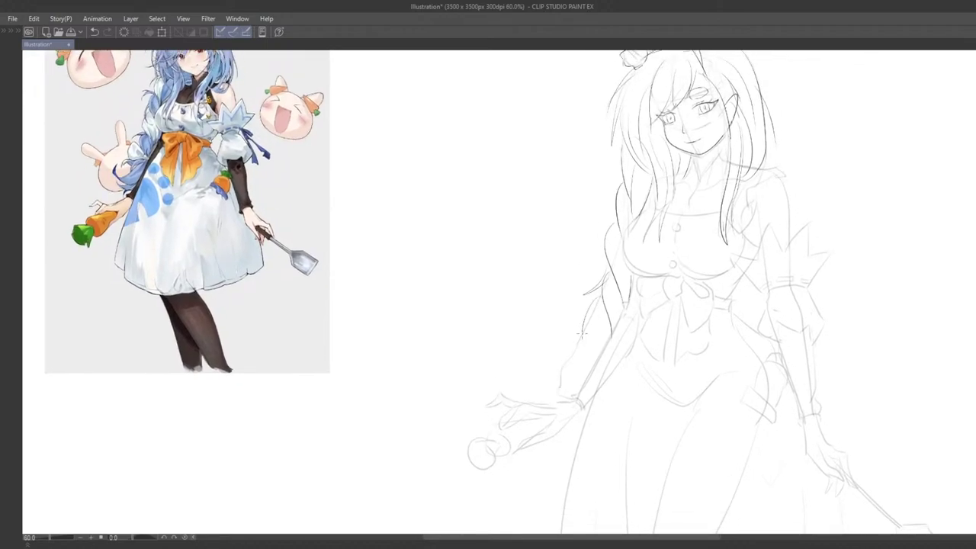
pyautogui.hotkey('ctrl', 'z')
pyautogui.moveTo(604, 295)
pyautogui.mouseDown()
pyautogui.moveTo(595, 353)
pyautogui.moveTo(587, 309)
pyautogui.moveTo(593, 352)
pyautogui.mouseUp()
pyautogui.hotkey('ctrl', 'z')
pyautogui.hotkey('ctrl', 'z')
pyautogui.hotkey('ctrl', 'z')
# - Draw the outer curve of the lower braid section from beneath the stray wisp down toward the wrist
pyautogui.moveTo(600, 296)
pyautogui.mouseDown()
pyautogui.moveTo(584, 351)
pyautogui.moveTo(613, 334)
pyautogui.mouseUp()
pyautogui.hotkey('ctrl', 'z')
pyautogui.hotkey('ctrl', 'z')
pyautogui.moveTo(611, 295); pyautogui.dragTo(600, 341)
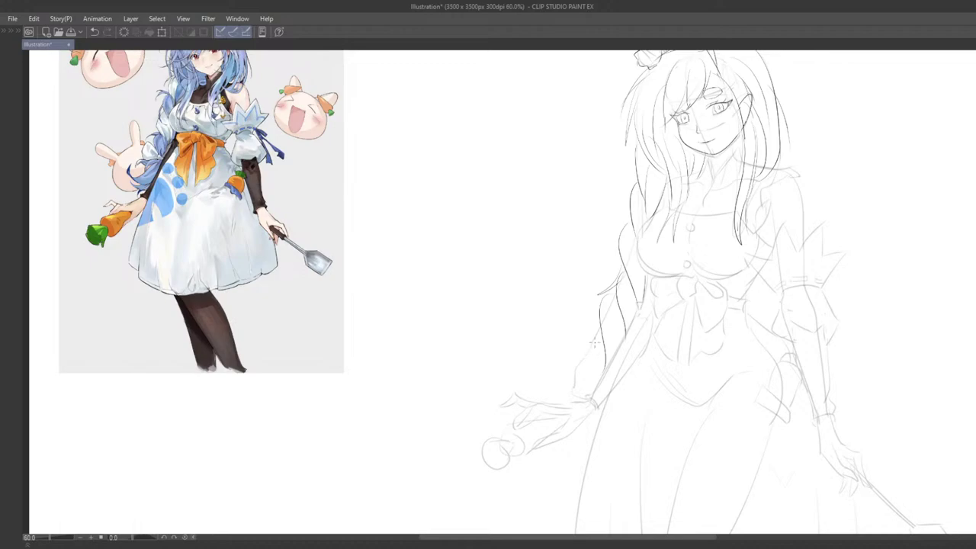
pyautogui.moveTo(587, 331)
pyautogui.mouseDown()
pyautogui.moveTo(601, 356)
pyautogui.moveTo(584, 336)
pyautogui.moveTo(562, 337)
pyautogui.moveTo(532, 318)
pyautogui.moveTo(562, 377)
pyautogui.moveTo(561, 349)
pyautogui.moveTo(565, 372)
pyautogui.moveTo(542, 338)
pyautogui.moveTo(567, 371)
pyautogui.moveTo(551, 356)
pyautogui.moveTo(563, 329)
pyautogui.mouseUp()
pyautogui.hotkey('ctrl', 'z')
pyautogui.hotkey('ctrl', 'z')
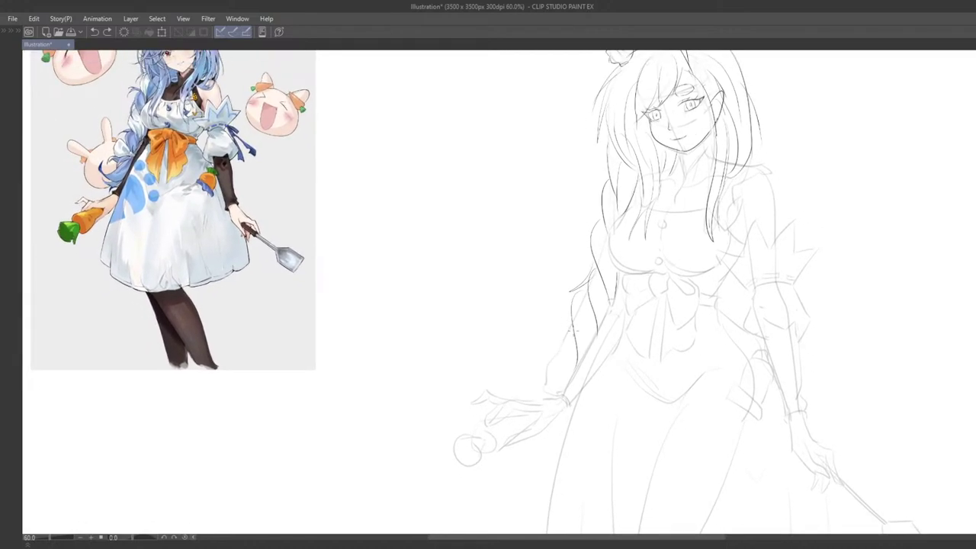
# - Draw the braid's next lower section with an outer arc and a strand line curving down toward the forearm
pyautogui.moveTo(574, 338)
pyautogui.mouseDown()
pyautogui.moveTo(547, 312)
pyautogui.moveTo(532, 350)
pyautogui.mouseUp()
pyautogui.hotkey('ctrl', 'z')
pyautogui.moveTo(544, 312); pyautogui.dragTo(533, 349)
pyautogui.hotkey('ctrl', 'z')
pyautogui.moveTo(563, 336)
pyautogui.mouseDown()
pyautogui.moveTo(547, 315)
pyautogui.moveTo(578, 350)
pyautogui.mouseUp()
pyautogui.hotkey('ctrl', 'z')
pyautogui.moveTo(543, 311); pyautogui.dragTo(579, 351)
pyautogui.hotkey('ctrl', 'z')
# - Draw the layered curved strands of the braid's tail, sweeping outward just above the wrist
pyautogui.moveTo(563, 368); pyautogui.dragTo(529, 387)
pyautogui.hotkey('ctrl', 'z')
pyautogui.moveTo(563, 355)
pyautogui.mouseDown()
pyautogui.moveTo(528, 364)
pyautogui.moveTo(566, 371)
pyautogui.moveTo(526, 364)
pyautogui.moveTo(534, 385)
pyautogui.moveTo(557, 384)
pyautogui.mouseUp()
pyautogui.hotkey('ctrl', 'z')
pyautogui.hotkey('ctrl', 'z')
pyautogui.hotkey('ctrl', 'z')
pyautogui.scroll(-5, 566, 385)
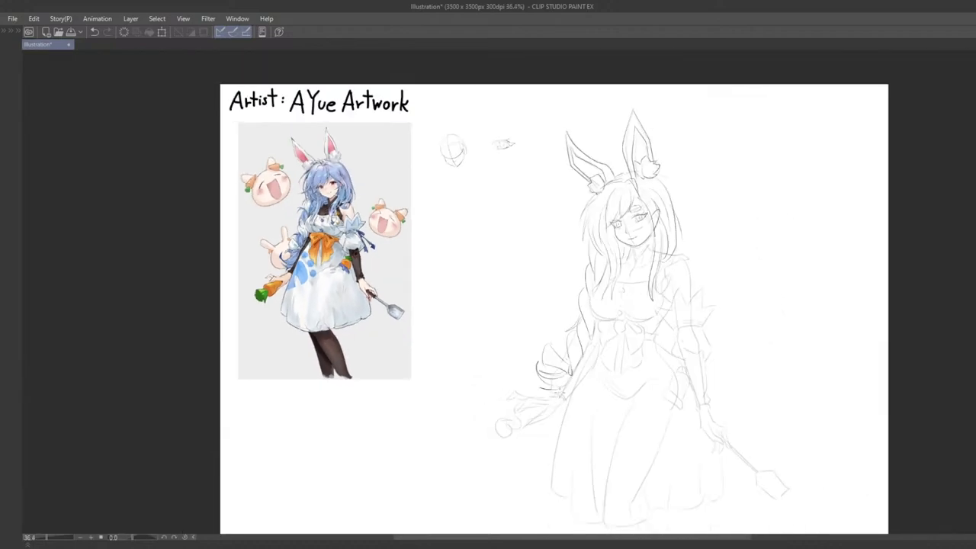
# - Compare the whole figure's line art with the reference, checking the upper body, face and braid
pyautogui.moveTo(614, 403); pyautogui.dragTo(544, 395)
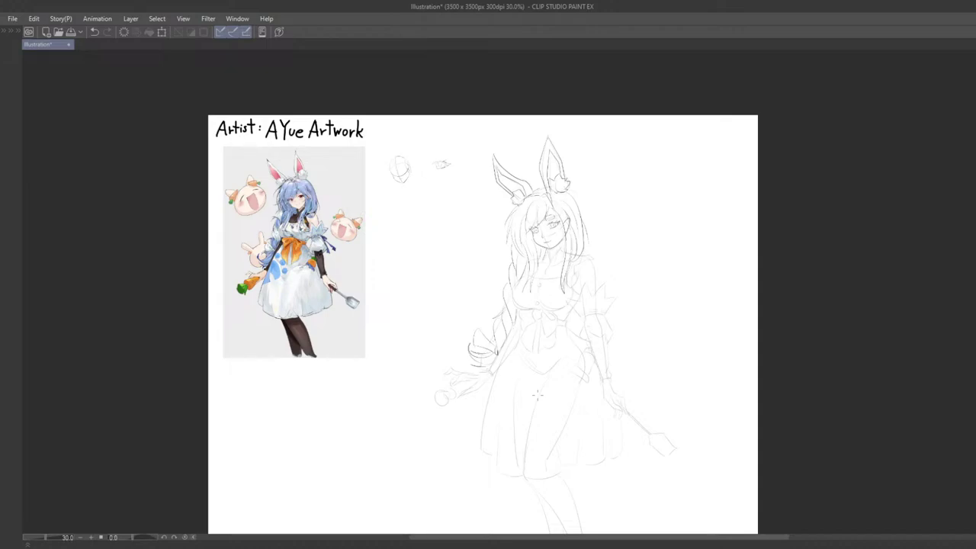
pyautogui.scroll(7, 508, 295)
pyautogui.moveTo(534, 306); pyautogui.dragTo(519, 359)
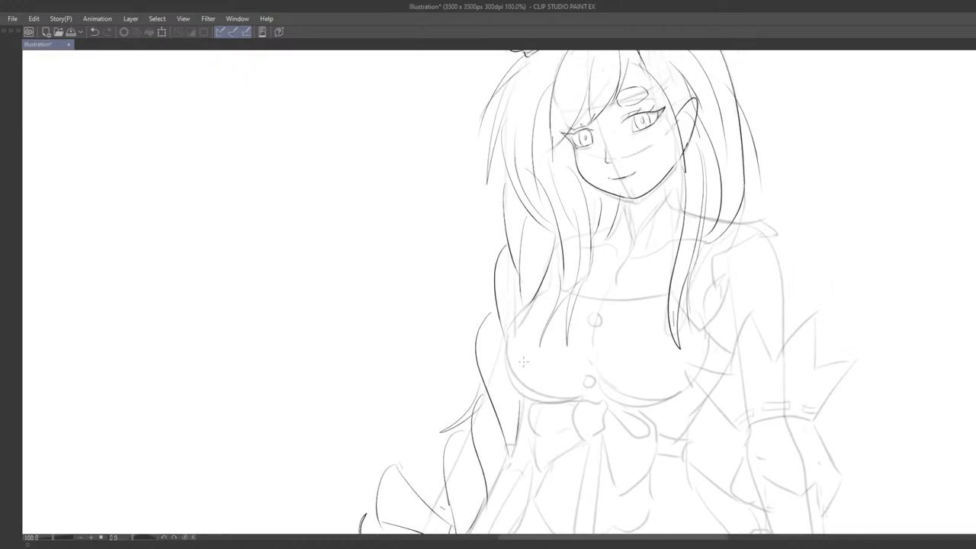
pyautogui.scroll(-5, 535, 361)
pyautogui.moveTo(583, 337); pyautogui.dragTo(536, 302)
pyautogui.moveTo(546, 358); pyautogui.dragTo(536, 275)
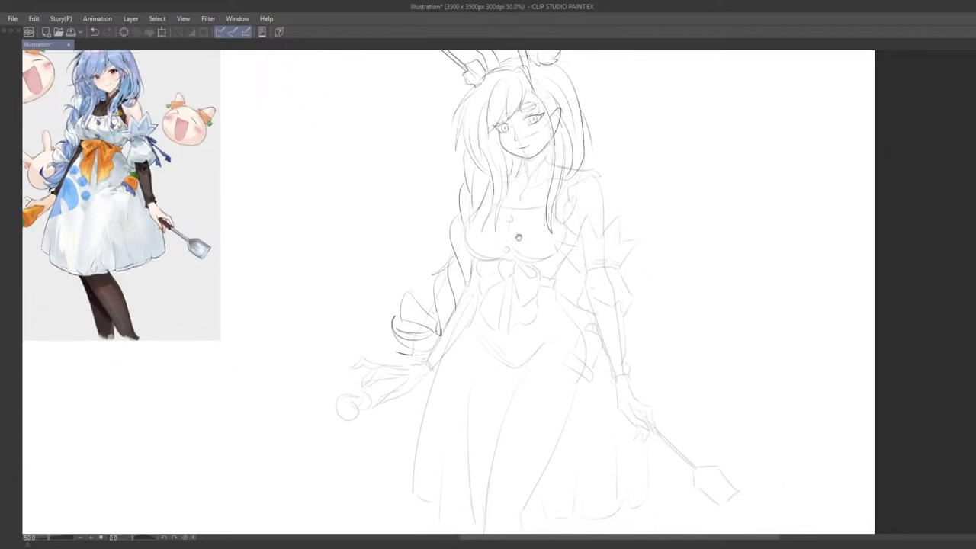
pyautogui.moveTo(519, 238); pyautogui.dragTo(543, 293)
pyautogui.moveTo(536, 261)
pyautogui.mouseDown()
pyautogui.moveTo(552, 277)
pyautogui.moveTo(520, 278)
pyautogui.moveTo(549, 330)
pyautogui.moveTo(551, 293)
pyautogui.moveTo(532, 321)
pyautogui.mouseUp()
pyautogui.scroll(1, 551, 293)
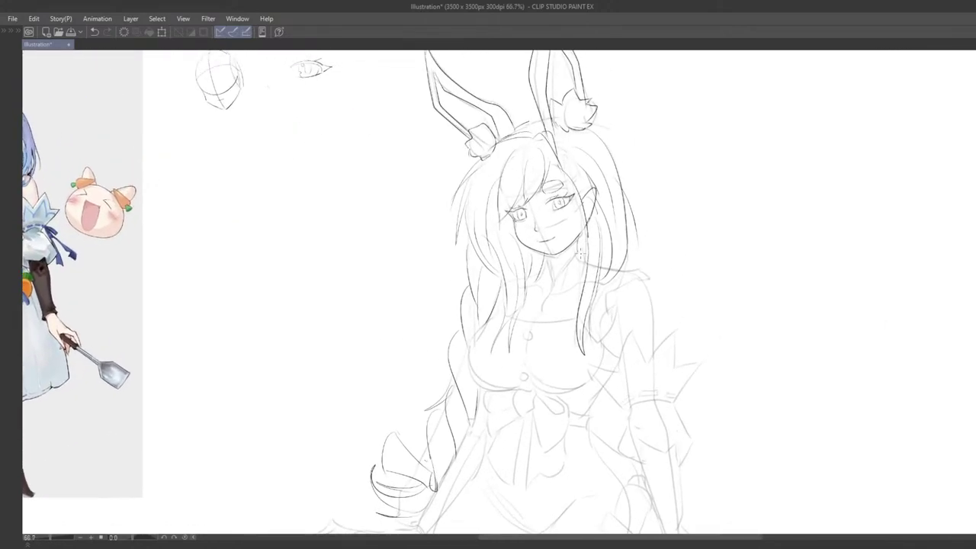
# - Draw the V-shaped collar on the neck just beneath the chin
pyautogui.moveTo(582, 251); pyautogui.dragTo(563, 273)
pyautogui.hotkey('ctrl', 'z')
pyautogui.hotkey('ctrl', 'z')
pyautogui.scroll(-3, 556, 311)
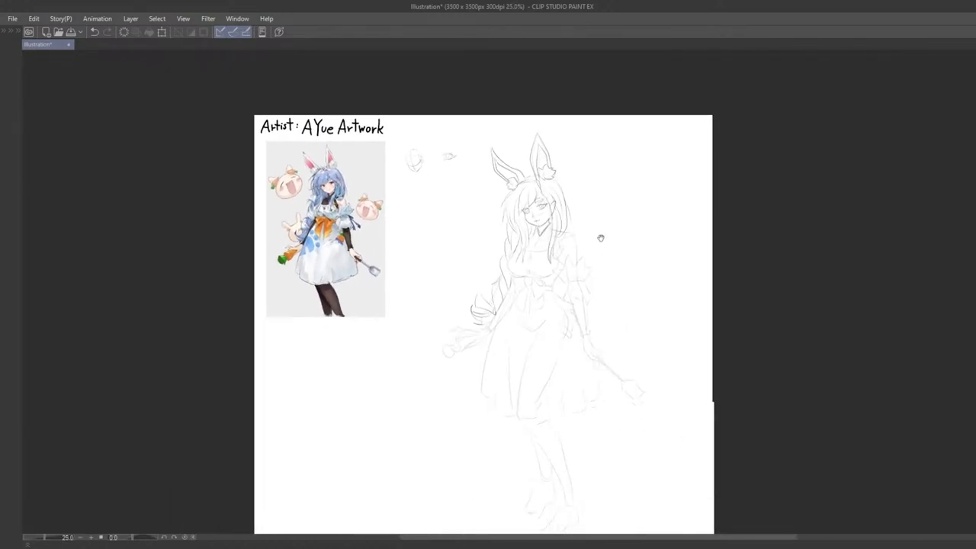
# - Try to draw the forearm edge from the waist down toward the wrist beside the braid
pyautogui.scroll(4, 560, 199)
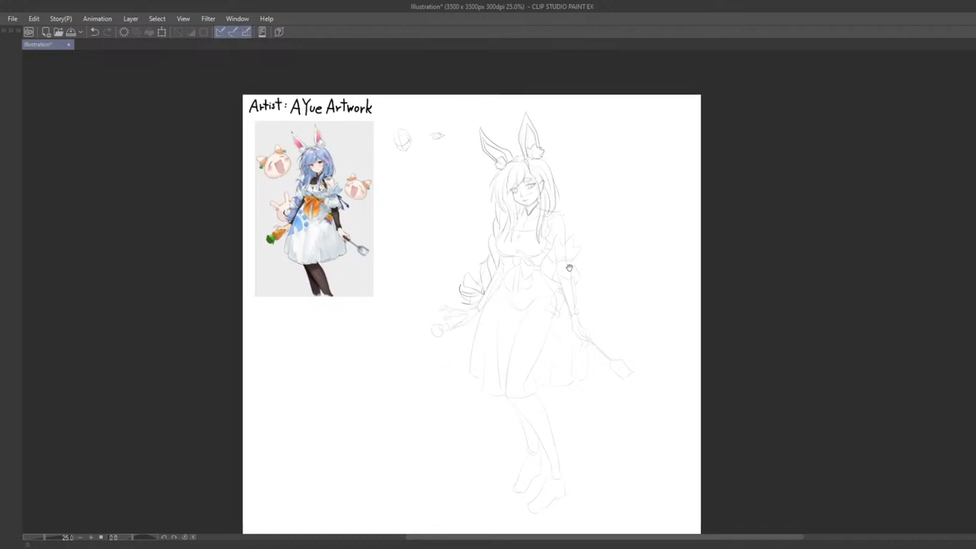
pyautogui.scroll(-2, 565, 231)
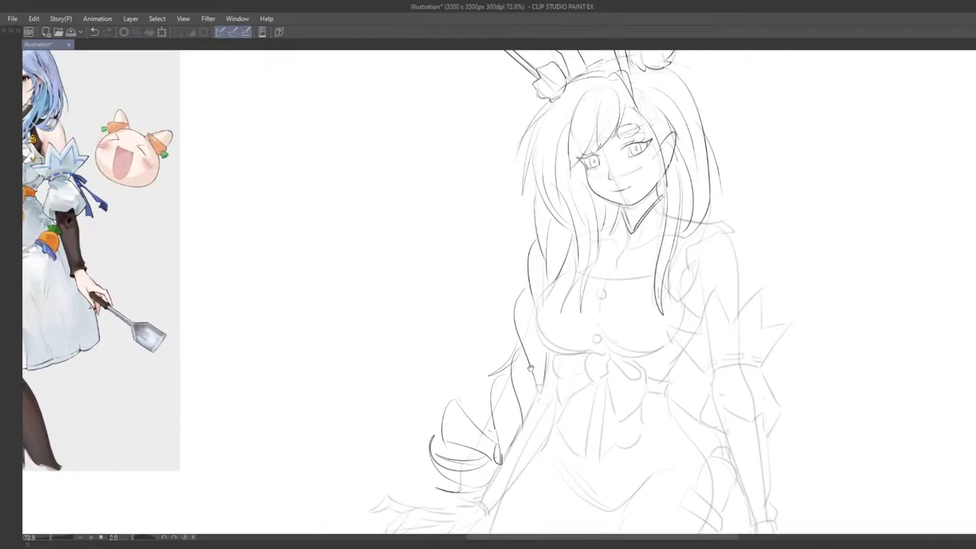
pyautogui.scroll(2, 567, 313)
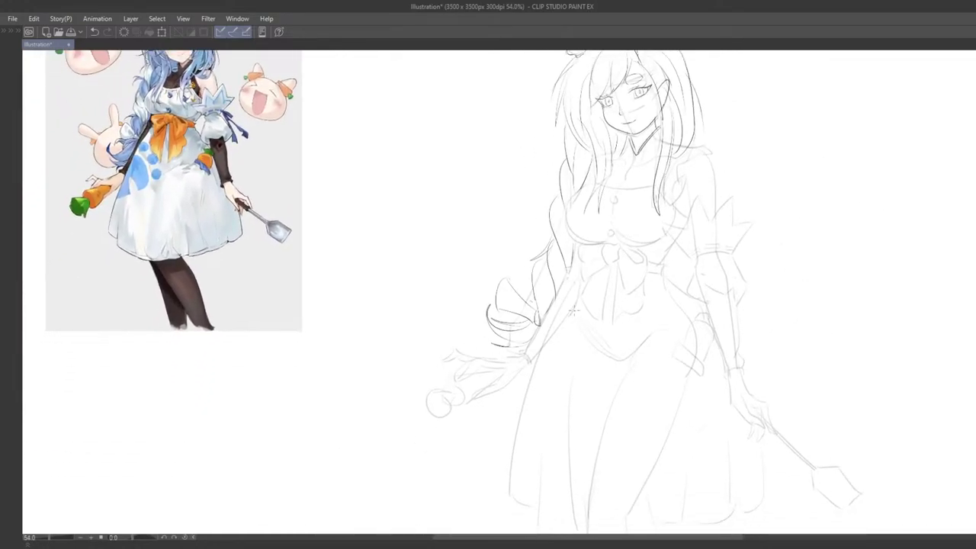
pyautogui.scroll(-2, 581, 246)
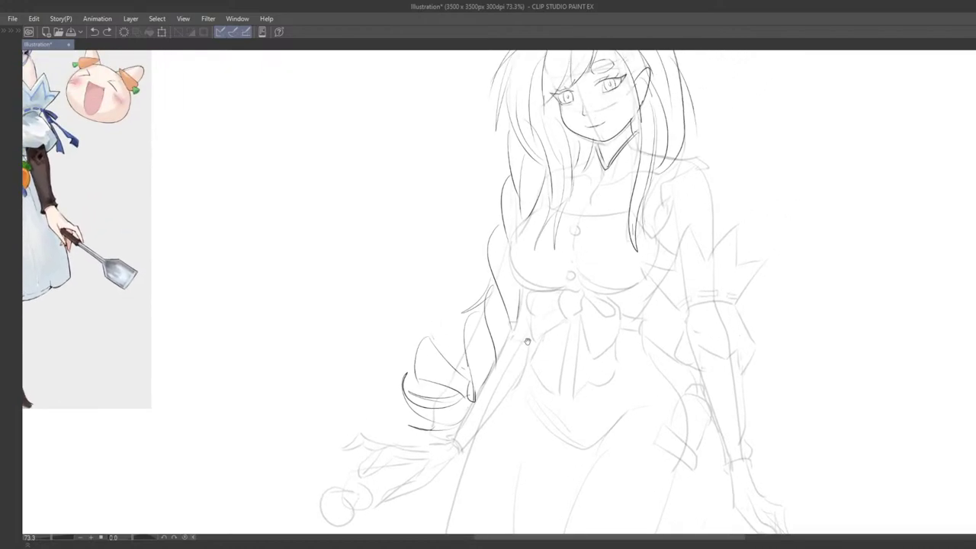
pyautogui.scroll(1, 507, 289)
pyautogui.scroll(1, 578, 292)
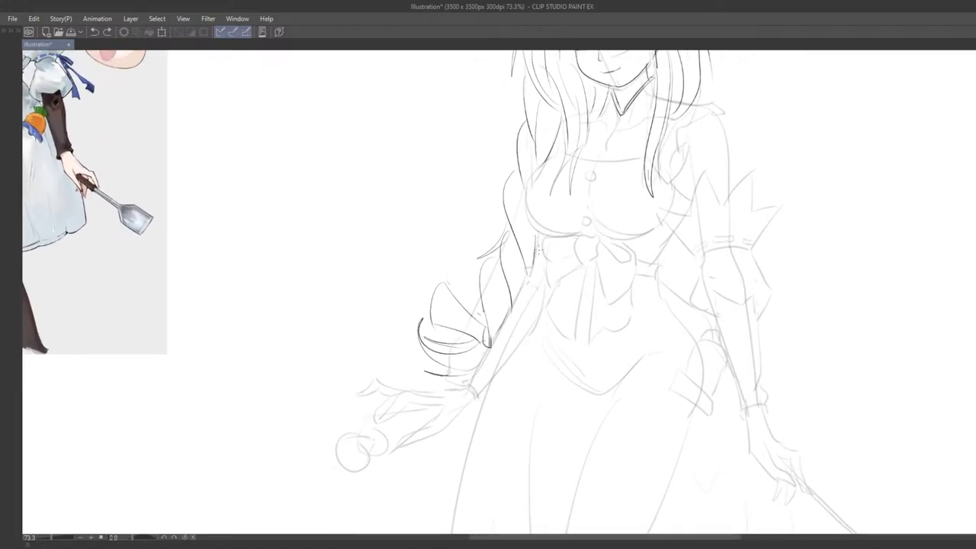
pyautogui.hotkey('ctrl', 'z')
pyautogui.moveTo(535, 255)
pyautogui.mouseDown()
pyautogui.moveTo(478, 361)
pyautogui.moveTo(529, 266)
pyautogui.moveTo(502, 337)
pyautogui.mouseUp()
pyautogui.hotkey('ctrl', 'z')
pyautogui.hotkey('ctrl', 'z')
pyautogui.hotkey('ctrl', 'z')
pyautogui.hotkey('ctrl', 'z')
# - Try to draw the skirt's outer line on the braid side from the waist past the wrist
pyautogui.moveTo(536, 263)
pyautogui.mouseDown()
pyautogui.moveTo(485, 350)
pyautogui.moveTo(511, 302)
pyautogui.mouseUp()
pyautogui.moveTo(556, 250); pyautogui.dragTo(498, 380)
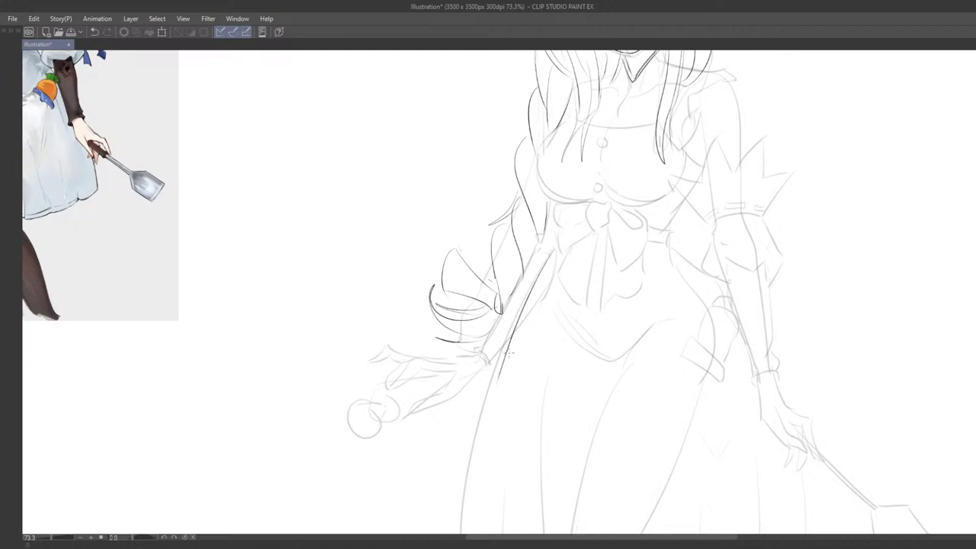
pyautogui.hotkey('ctrl', 'z')
pyautogui.moveTo(555, 247); pyautogui.dragTo(494, 398)
pyautogui.hotkey('ctrl', 'z')
# - Draw the skirt's outer edge on the braid side as one long curve from the waist to the hem
pyautogui.moveTo(522, 349)
pyautogui.mouseDown()
pyautogui.moveTo(556, 255)
pyautogui.moveTo(549, 238)
pyautogui.mouseUp()
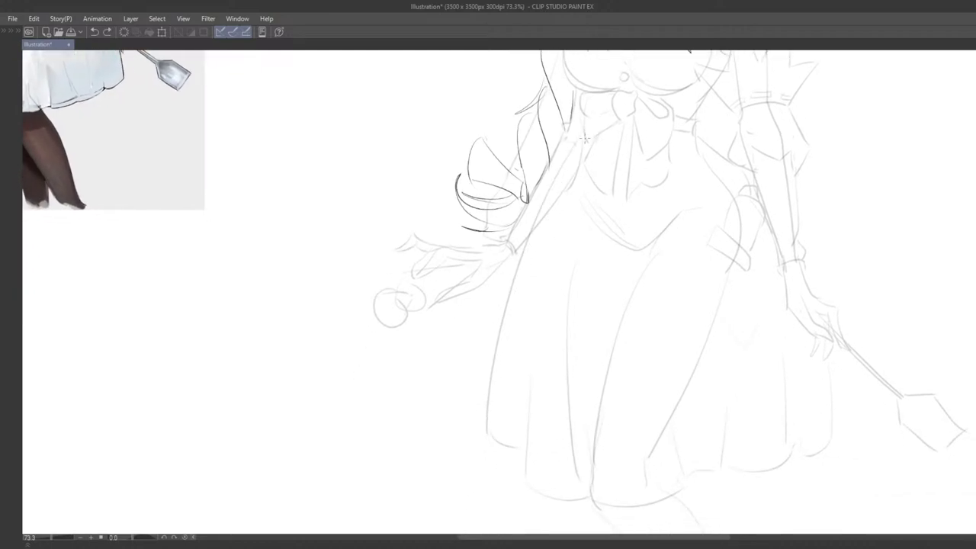
pyautogui.moveTo(583, 132); pyautogui.dragTo(489, 355)
pyautogui.hotkey('ctrl', 'z')
pyautogui.moveTo(582, 127); pyautogui.dragTo(487, 415)
pyautogui.hotkey('ctrl', 'z')
pyautogui.moveTo(581, 128)
pyautogui.mouseDown()
pyautogui.moveTo(487, 414)
pyautogui.moveTo(502, 317)
pyautogui.moveTo(486, 435)
pyautogui.mouseUp()
pyautogui.hotkey('ctrl', 'z')
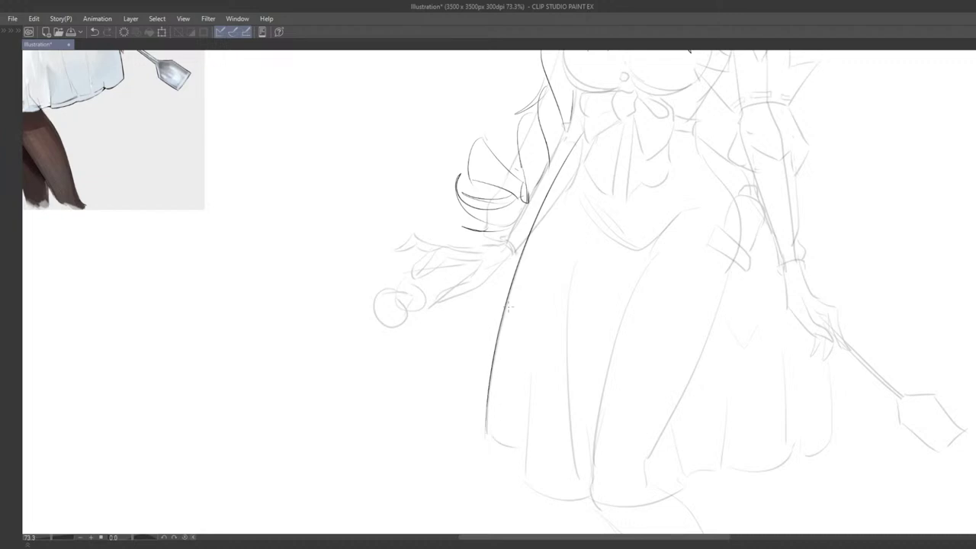
# - Draw the side edge and folds of the waist bow's loop on the braid side
pyautogui.moveTo(566, 174); pyautogui.dragTo(535, 299)
pyautogui.hotkey('ctrl', 'z')
pyautogui.moveTo(556, 243)
pyautogui.mouseDown()
pyautogui.moveTo(563, 275)
pyautogui.moveTo(559, 268)
pyautogui.mouseUp()
pyautogui.hotkey('ctrl', 'z')
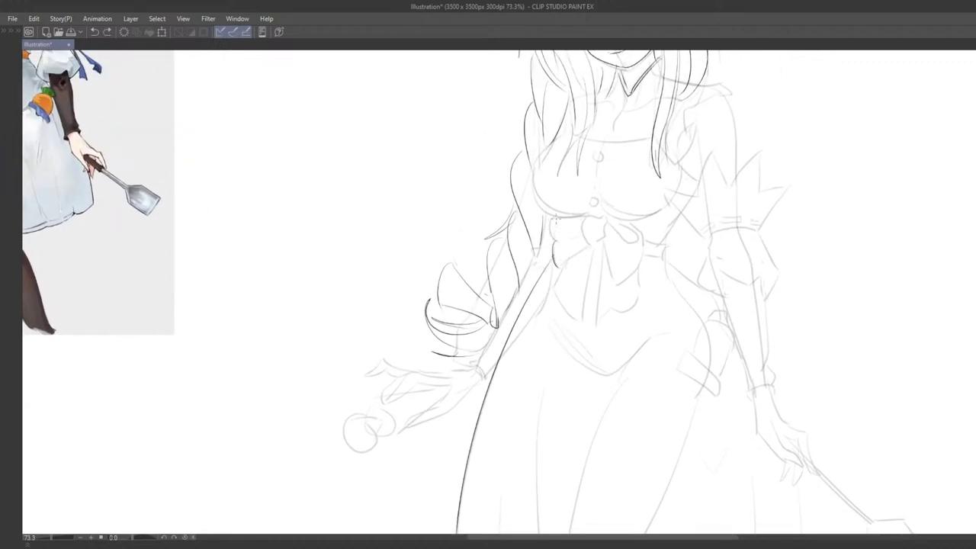
pyautogui.hotkey('ctrl', 'z')
pyautogui.moveTo(555, 219); pyautogui.dragTo(589, 215)
pyautogui.hotkey('ctrl', 'z')
pyautogui.hotkey('ctrl', 'z')
pyautogui.moveTo(601, 261)
pyautogui.mouseDown()
pyautogui.moveTo(572, 252)
pyautogui.moveTo(561, 260)
pyautogui.moveTo(563, 245)
pyautogui.mouseUp()
pyautogui.hotkey('ctrl', 'z')
# - Complete the braid-side bow loop with its upper edge and lower fold, joined to the central knot
pyautogui.moveTo(526, 200); pyautogui.dragTo(555, 203)
pyautogui.hotkey('ctrl', 'z')
pyautogui.hotkey('ctrl', 'z')
pyautogui.moveTo(528, 250)
pyautogui.mouseDown()
pyautogui.moveTo(560, 235)
pyautogui.moveTo(550, 221)
pyautogui.moveTo(562, 230)
pyautogui.mouseUp()
pyautogui.hotkey('ctrl', 'z')
pyautogui.hotkey('ctrl', 'z')
pyautogui.hotkey('ctrl', 'z')
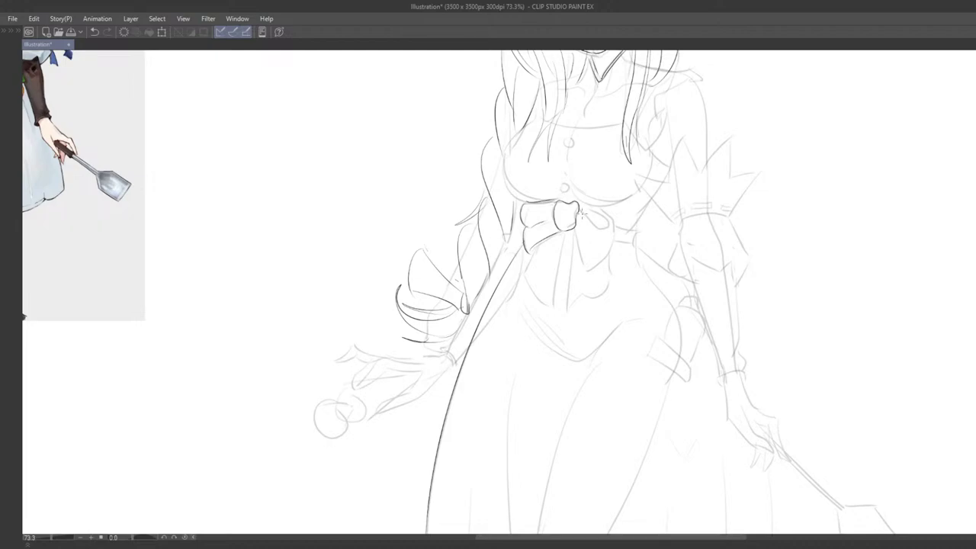
# - Draw the bow's opposite loop with its inner fold and pointed lower end
pyautogui.hotkey('ctrl', 'z')
pyautogui.moveTo(582, 206); pyautogui.dragTo(611, 225)
pyautogui.hotkey('ctrl', 'z')
pyautogui.hotkey('ctrl', 'z')
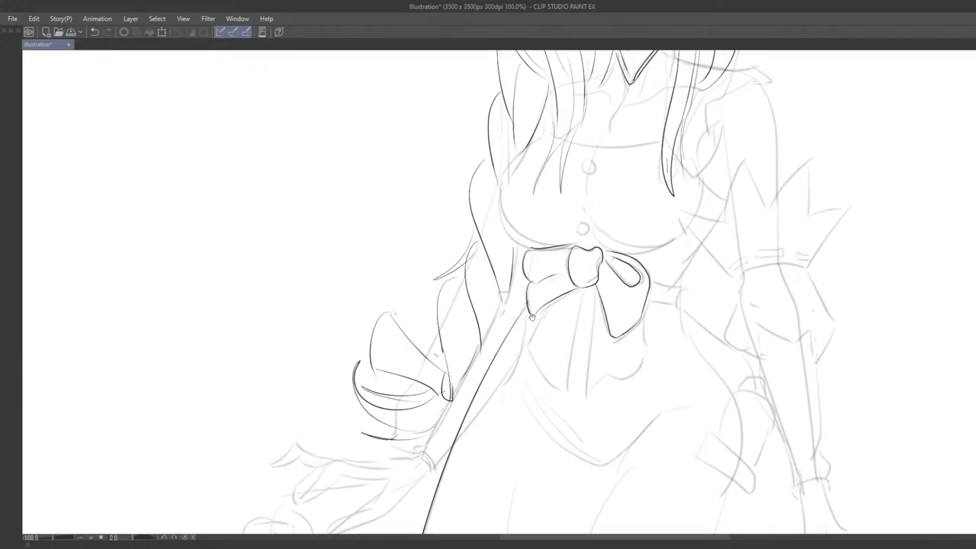
# - Draw a curved line from the point of the V-shaped collar down onto the upper chest
pyautogui.moveTo(558, 202); pyautogui.dragTo(508, 277)
pyautogui.moveTo(556, 153)
pyautogui.mouseDown()
pyautogui.moveTo(552, 181)
pyautogui.moveTo(574, 201)
pyautogui.moveTo(558, 238)
pyautogui.mouseUp()
pyautogui.hotkey('ctrl', 'z')
pyautogui.hotkey('ctrl', 'z')
pyautogui.moveTo(575, 189); pyautogui.dragTo(556, 235)
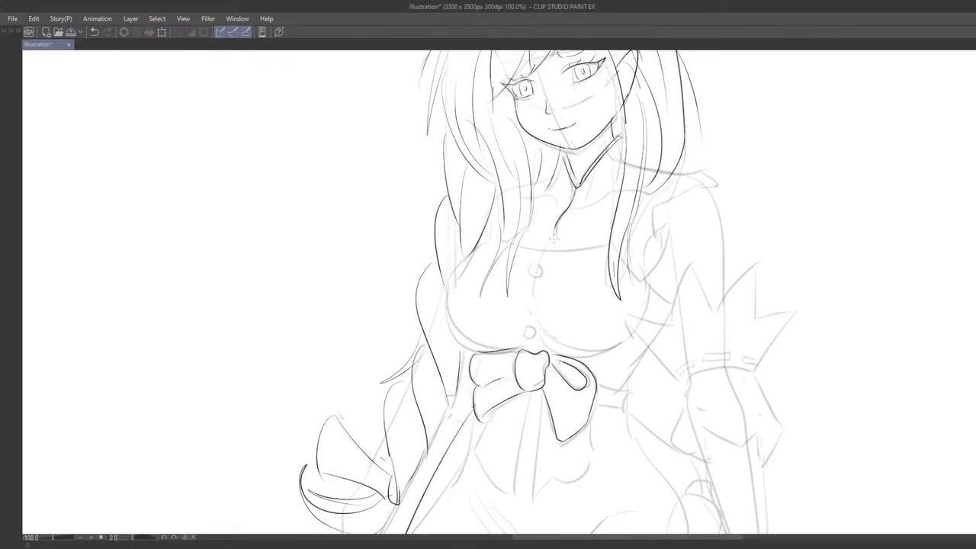
pyautogui.hotkey('ctrl', 'z')
pyautogui.moveTo(576, 189); pyautogui.dragTo(546, 238)
pyautogui.hotkey('ctrl', 'z')
pyautogui.hotkey('ctrl', 'z')
# - Draw the short neck line beside the collar, the pointed shoulder tip and the armhole's upper edge
pyautogui.moveTo(624, 136); pyautogui.dragTo(619, 159)
pyautogui.hotkey('ctrl', 'z')
pyautogui.hotkey('ctrl', 'z')
pyautogui.moveTo(674, 173)
pyautogui.mouseDown()
pyautogui.moveTo(715, 180)
pyautogui.moveTo(652, 217)
pyautogui.moveTo(655, 232)
pyautogui.mouseUp()
pyautogui.hotkey('ctrl', 'z')
pyautogui.hotkey('ctrl', 'z')
pyautogui.moveTo(697, 187)
pyautogui.mouseDown()
pyautogui.moveTo(653, 215)
pyautogui.moveTo(653, 234)
pyautogui.moveTo(678, 196)
pyautogui.moveTo(654, 236)
pyautogui.moveTo(659, 270)
pyautogui.mouseUp()
pyautogui.hotkey('ctrl', 'z')
pyautogui.hotkey('ctrl', 'z')
# - Draw the armhole's lower curve at the armpit and the short line joining it to the upper edge
pyautogui.moveTo(671, 226)
pyautogui.mouseDown()
pyautogui.moveTo(652, 275)
pyautogui.moveTo(665, 261)
pyautogui.moveTo(646, 278)
pyautogui.mouseUp()
pyautogui.hotkey('ctrl', 'z')
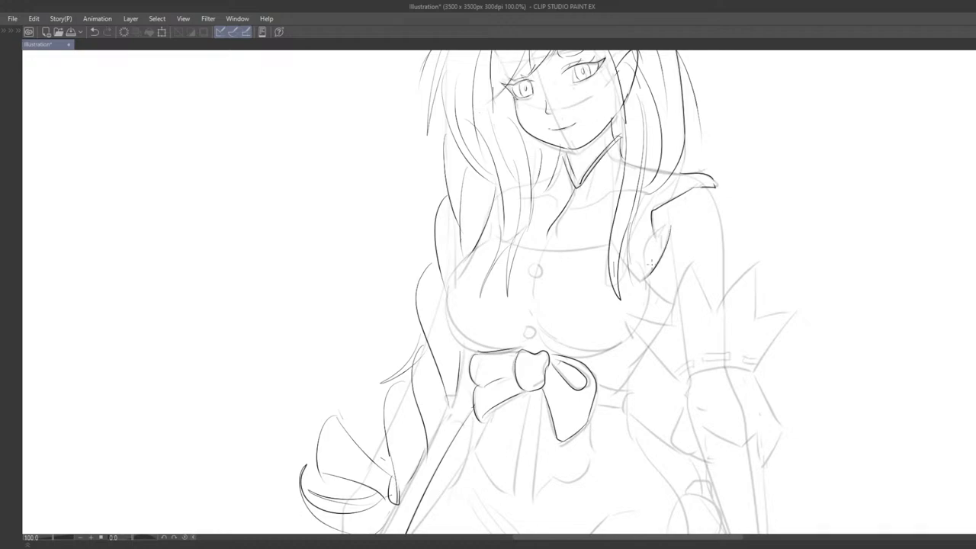
pyautogui.hotkey('ctrl', 'z')
pyautogui.moveTo(654, 230); pyautogui.dragTo(665, 249)
pyautogui.moveTo(682, 283); pyautogui.dragTo(667, 264)
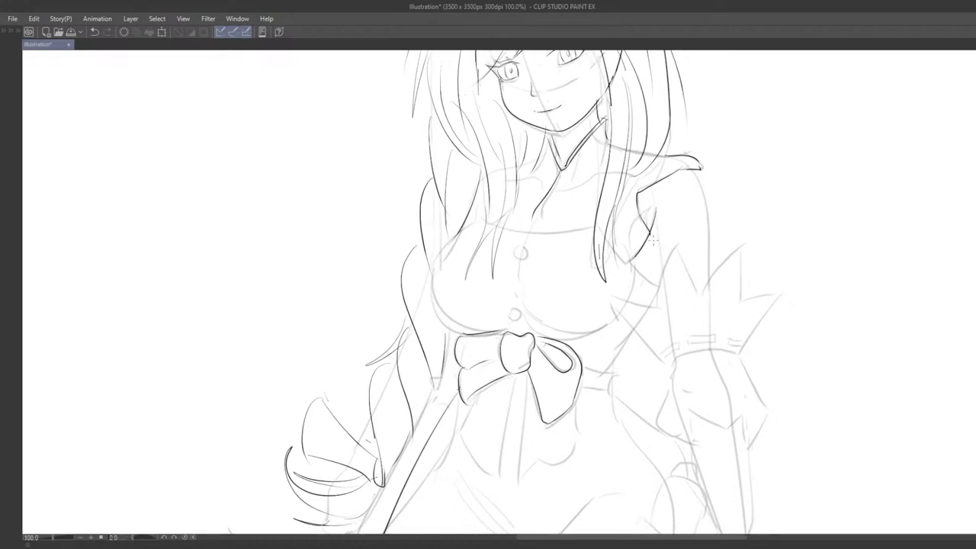
pyautogui.hotkey('ctrl', 'z')
# - Draw the inner line of the bare upper arm from the armpit down toward the detached sleeve
pyautogui.moveTo(656, 215); pyautogui.dragTo(662, 271)
pyautogui.hotkey('ctrl', 'z')
pyautogui.hotkey('ctrl', 'z')
pyautogui.moveTo(656, 212); pyautogui.dragTo(662, 263)
pyautogui.hotkey('ctrl', 'z')
pyautogui.moveTo(656, 229); pyautogui.dragTo(665, 273)
pyautogui.hotkey('ctrl', 'z')
pyautogui.hotkey('ctrl', 'z')
# - Draw the outer line of the upper arm from the shoulder tip down to the sleeve's pointed frill
pyautogui.moveTo(695, 174); pyautogui.dragTo(710, 281)
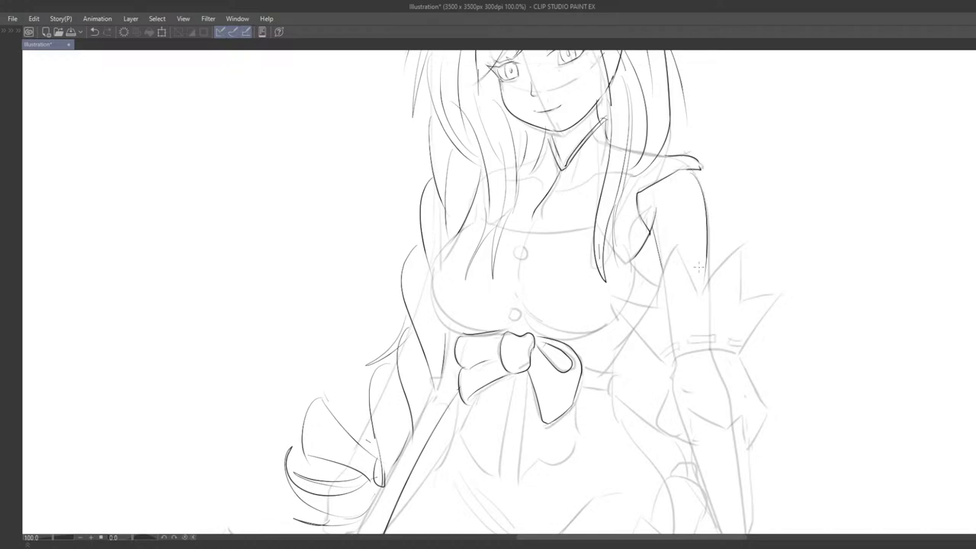
pyautogui.hotkey('ctrl', 'z')
pyautogui.moveTo(694, 174)
pyautogui.mouseDown()
pyautogui.moveTo(715, 287)
pyautogui.moveTo(605, 268)
pyautogui.mouseUp()
pyautogui.scroll(-5, 704, 295)
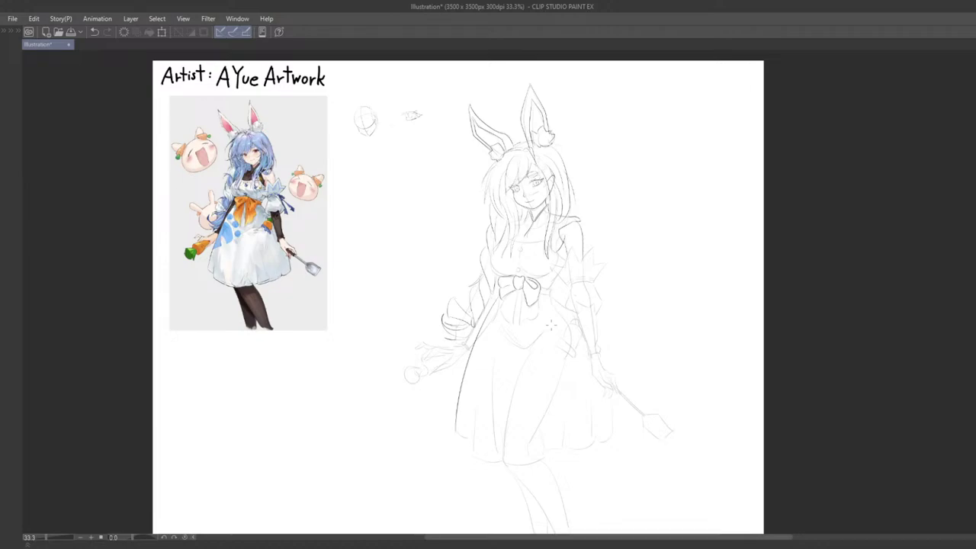
# - Try to draw the dress's neckline across the chest between the front hair strands
pyautogui.moveTo(601, 346); pyautogui.dragTo(604, 390)
pyautogui.hotkey('ctrl', '+')
pyautogui.hotkey('ctrl', '+')
pyautogui.hotkey('ctrl', '+')
pyautogui.moveTo(584, 354)
pyautogui.mouseDown()
pyautogui.moveTo(561, 390)
pyautogui.moveTo(542, 373)
pyautogui.mouseUp()
pyautogui.moveTo(500, 290)
pyautogui.mouseDown()
pyautogui.moveTo(479, 297)
pyautogui.moveTo(479, 310)
pyautogui.mouseUp()
pyautogui.moveTo(484, 227); pyautogui.dragTo(586, 225)
pyautogui.hotkey('ctrl', 'z')
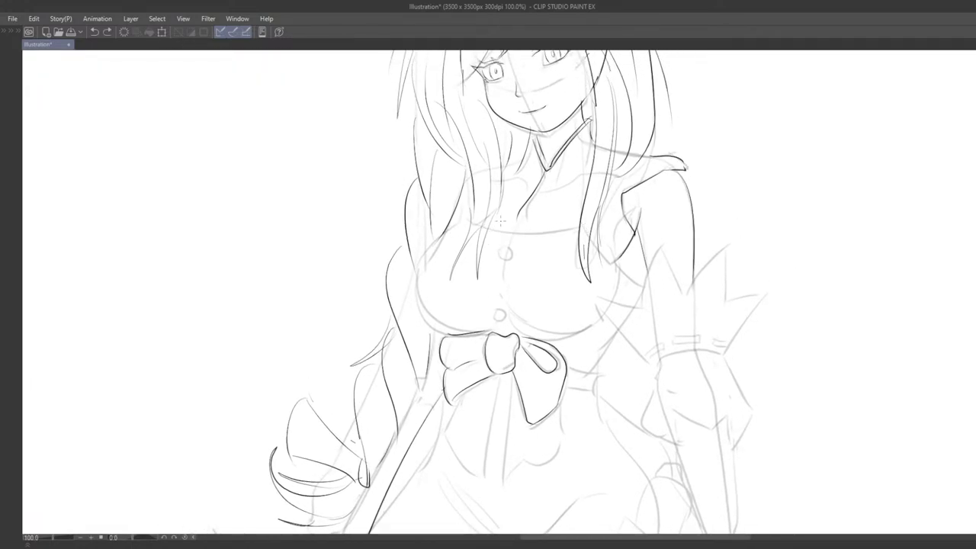
pyautogui.moveTo(485, 229); pyautogui.dragTo(580, 230)
pyautogui.hotkey('ctrl', 'z')
pyautogui.moveTo(483, 227)
pyautogui.mouseDown()
pyautogui.moveTo(576, 232)
pyautogui.moveTo(503, 244)
pyautogui.moveTo(486, 268)
pyautogui.mouseUp()
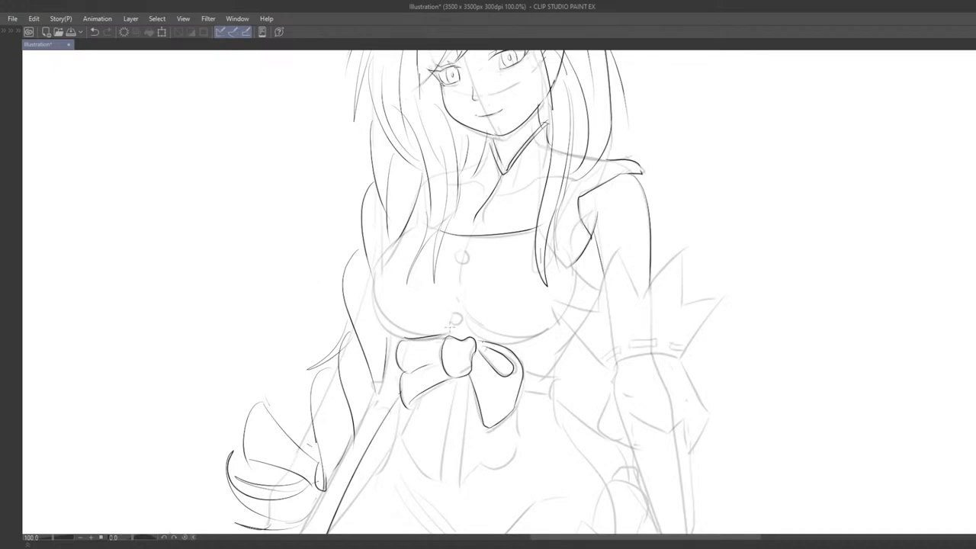
pyautogui.moveTo(442, 286); pyautogui.dragTo(435, 266)
pyautogui.hotkey('ctrl', 'z')
pyautogui.hotkey('ctrl', 'z')
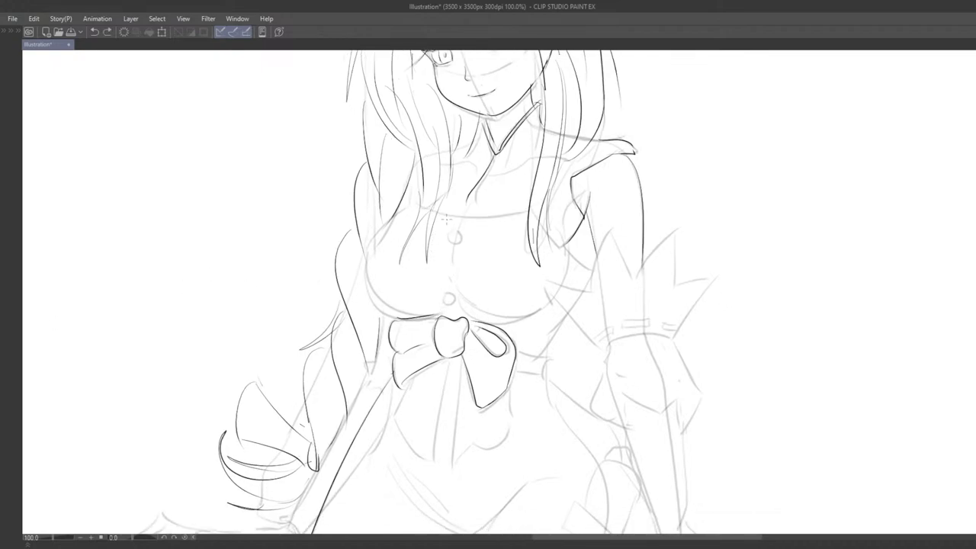
# - Draw the dress's neckline as a single shallow curve across the chest between the front hair strands
pyautogui.moveTo(438, 212); pyautogui.dragTo(537, 211)
pyautogui.hotkey('ctrl', 'z')
pyautogui.hotkey('ctrl', 'z')
pyautogui.moveTo(437, 210); pyautogui.dragTo(542, 209)
pyautogui.hotkey('ctrl', 'z')
pyautogui.moveTo(438, 211); pyautogui.dragTo(528, 212)
pyautogui.hotkey('ctrl', 'z')
pyautogui.hotkey('ctrl', 'z')
pyautogui.moveTo(438, 210); pyautogui.dragTo(528, 213)
pyautogui.hotkey('ctrl', 'z')
# - Draw the two round buttons down the centre of the bodice above the bow
pyautogui.moveTo(453, 231)
pyautogui.mouseDown()
pyautogui.moveTo(453, 245)
pyautogui.moveTo(456, 233)
pyautogui.mouseUp()
pyautogui.hotkey('ctrl', 'z')
pyautogui.moveTo(461, 299)
pyautogui.mouseDown()
pyautogui.moveTo(446, 286)
pyautogui.moveTo(456, 302)
pyautogui.mouseUp()
pyautogui.hotkey('ctrl', 'z')
pyautogui.hotkey('ctrl', 'z')
pyautogui.hotkey('ctrl', 'z')
# - Try to draw the bodice's rounded side contour from the long front hair strands down toward the bow
pyautogui.moveTo(414, 204)
pyautogui.mouseDown()
pyautogui.moveTo(385, 228)
pyautogui.moveTo(398, 220)
pyautogui.moveTo(396, 312)
pyautogui.mouseUp()
pyautogui.hotkey('ctrl', 'z')
pyautogui.moveTo(412, 204)
pyautogui.mouseDown()
pyautogui.moveTo(403, 307)
pyautogui.moveTo(431, 278)
pyautogui.moveTo(430, 303)
pyautogui.moveTo(439, 251)
pyautogui.moveTo(434, 258)
pyautogui.mouseUp()
pyautogui.hotkey('ctrl', 'z')
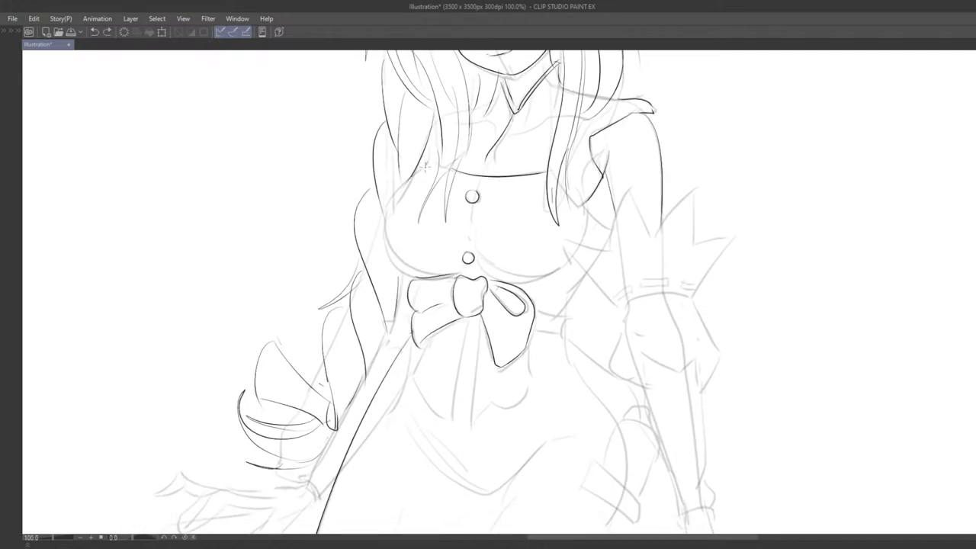
pyautogui.moveTo(425, 163); pyautogui.dragTo(379, 272)
pyautogui.hotkey('ctrl', 'z')
pyautogui.moveTo(423, 165); pyautogui.dragTo(376, 278)
pyautogui.hotkey('ctrl', 'z')
pyautogui.moveTo(413, 174); pyautogui.dragTo(380, 270)
pyautogui.hotkey('ctrl', 'z')
pyautogui.moveTo(417, 178); pyautogui.dragTo(428, 275)
pyautogui.hotkey('ctrl', 'z')
# - Draw the bodice's rounded bust outline from the front hair strands down and across just above the bow
pyautogui.moveTo(424, 167)
pyautogui.mouseDown()
pyautogui.moveTo(419, 276)
pyautogui.moveTo(459, 286)
pyautogui.moveTo(509, 261)
pyautogui.moveTo(499, 267)
pyautogui.moveTo(553, 280)
pyautogui.moveTo(571, 267)
pyautogui.mouseUp()
pyautogui.scroll(-2, 435, 276)
pyautogui.scroll(-7, 458, 273)
pyautogui.scroll(9, 459, 285)
pyautogui.hotkey('ctrl', 'z')
pyautogui.hotkey('ctrl', 'z')
pyautogui.hotkey('ctrl', 'z')
pyautogui.hotkey('ctrl', 'z')
pyautogui.moveTo(601, 209)
pyautogui.mouseDown()
pyautogui.moveTo(577, 266)
pyautogui.moveTo(588, 257)
pyautogui.moveTo(572, 270)
pyautogui.moveTo(606, 274)
pyautogui.moveTo(627, 293)
pyautogui.mouseUp()
pyautogui.hotkey('ctrl', 'z')
pyautogui.hotkey('ctrl', 'z')
pyautogui.hotkey('ctrl', 'z')
pyautogui.hotkey('ctrl', 'z')
pyautogui.moveTo(585, 246)
pyautogui.mouseDown()
pyautogui.moveTo(634, 296)
pyautogui.moveTo(609, 294)
pyautogui.mouseUp()
pyautogui.hotkey('ctrl', 'z')
pyautogui.hotkey('ctrl', 'z')
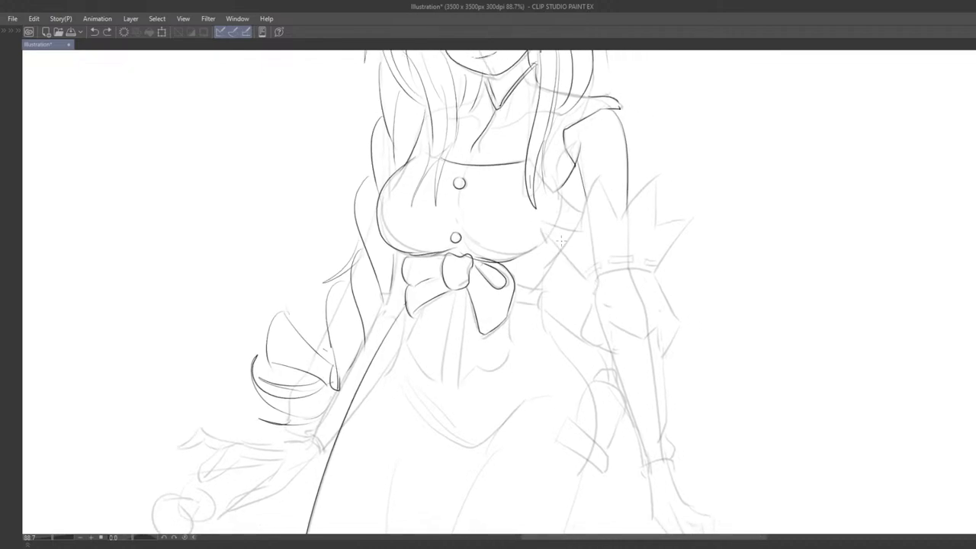
# - Draw the crown-like pointed frill around the upper arm, with its spikes and slanted sides
pyautogui.moveTo(542, 224)
pyautogui.mouseDown()
pyautogui.moveTo(589, 282)
pyautogui.moveTo(549, 224)
pyautogui.moveTo(583, 230)
pyautogui.mouseUp()
pyautogui.hotkey('ctrl', 'z')
pyautogui.hotkey('ctrl', 'z')
pyautogui.moveTo(594, 193)
pyautogui.mouseDown()
pyautogui.moveTo(577, 228)
pyautogui.moveTo(599, 174)
pyautogui.moveTo(622, 221)
pyautogui.moveTo(600, 177)
pyautogui.moveTo(621, 218)
pyautogui.moveTo(657, 175)
pyautogui.moveTo(653, 228)
pyautogui.moveTo(689, 219)
pyautogui.moveTo(667, 268)
pyautogui.mouseUp()
pyautogui.hotkey('ctrl', 'z')
pyautogui.hotkey('ctrl', 'z')
pyautogui.hotkey('ctrl', 'z')
pyautogui.moveTo(690, 222); pyautogui.dragTo(653, 273)
pyautogui.hotkey('ctrl', 'z')
pyautogui.moveTo(689, 221); pyautogui.dragTo(651, 274)
# - Draw the inner line of the upper arm from the armhole down to the pointed frill
pyautogui.scroll(-5, 651, 303)
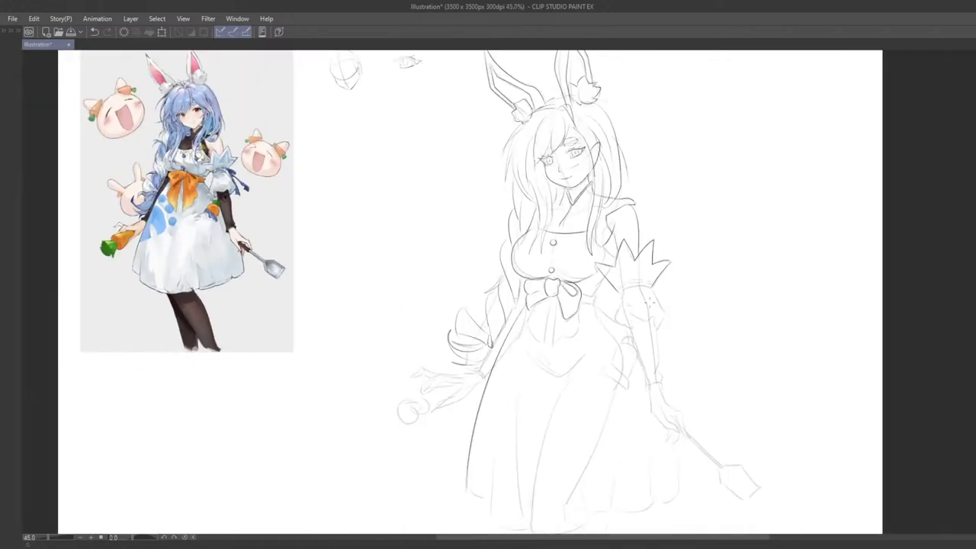
pyautogui.scroll(-1, 650, 303)
pyautogui.moveTo(732, 240); pyautogui.dragTo(701, 218)
pyautogui.scroll(6, 693, 225)
pyautogui.moveTo(606, 260); pyautogui.dragTo(614, 231)
pyautogui.moveTo(524, 202); pyautogui.dragTo(545, 228)
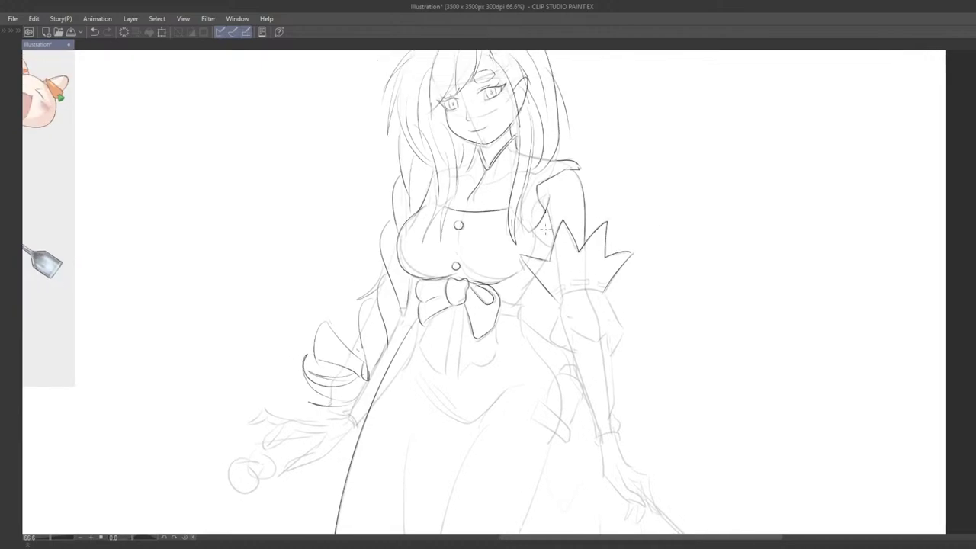
pyautogui.scroll(2, 546, 229)
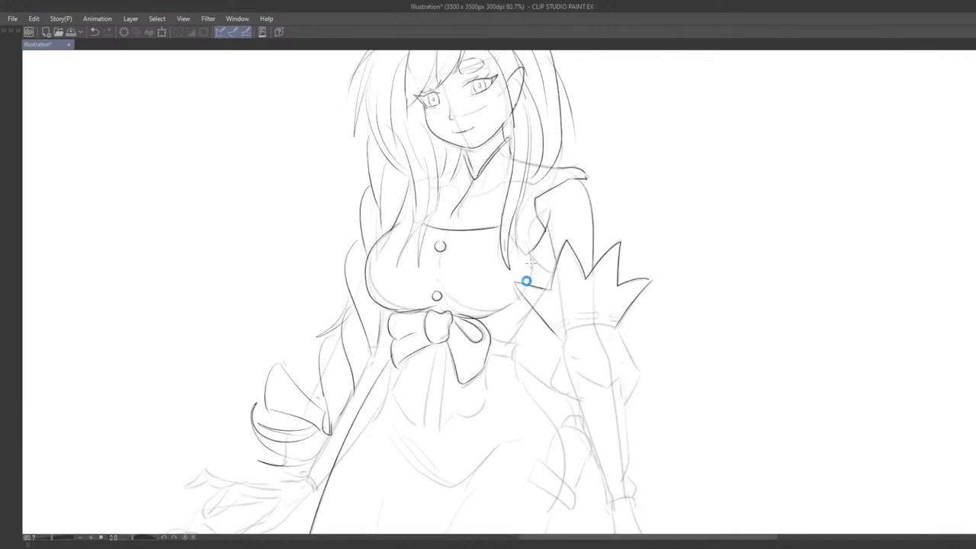
pyautogui.hotkey('ctrl', 'z')
pyautogui.moveTo(582, 283)
pyautogui.mouseDown()
pyautogui.moveTo(558, 274)
pyautogui.moveTo(573, 286)
pyautogui.moveTo(578, 273)
pyautogui.moveTo(562, 288)
pyautogui.moveTo(508, 257)
pyautogui.moveTo(531, 297)
pyautogui.mouseUp()
pyautogui.moveTo(549, 268)
pyautogui.mouseDown()
pyautogui.moveTo(532, 276)
pyautogui.moveTo(549, 252)
pyautogui.mouseUp()
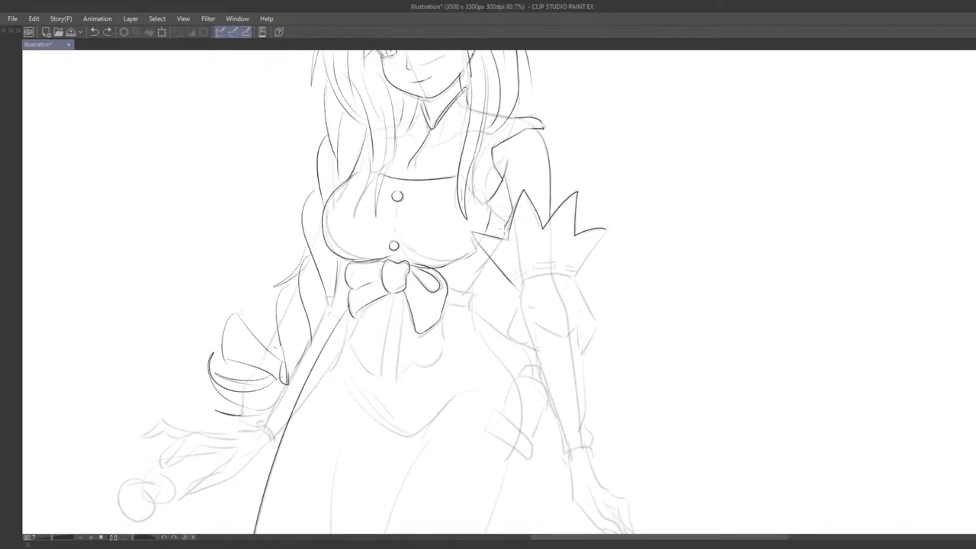
# - Draw the bodice's side contour from under the armpit, past the frill and in toward the waist
pyautogui.moveTo(493, 204); pyautogui.dragTo(506, 221)
pyautogui.hotkey('ctrl', 'z')
pyautogui.moveTo(514, 266)
pyautogui.mouseDown()
pyautogui.moveTo(501, 236)
pyautogui.moveTo(506, 261)
pyautogui.mouseUp()
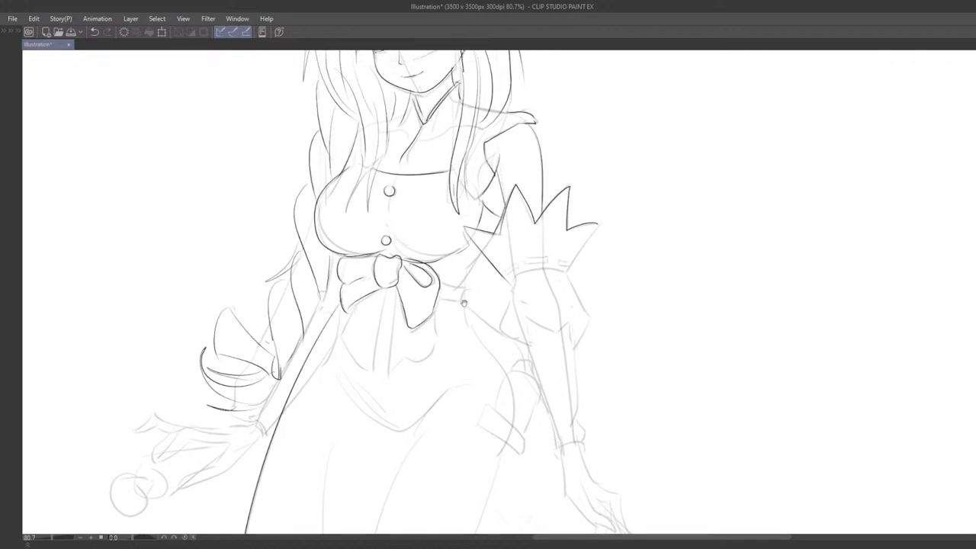
pyautogui.moveTo(460, 298); pyautogui.dragTo(481, 326)
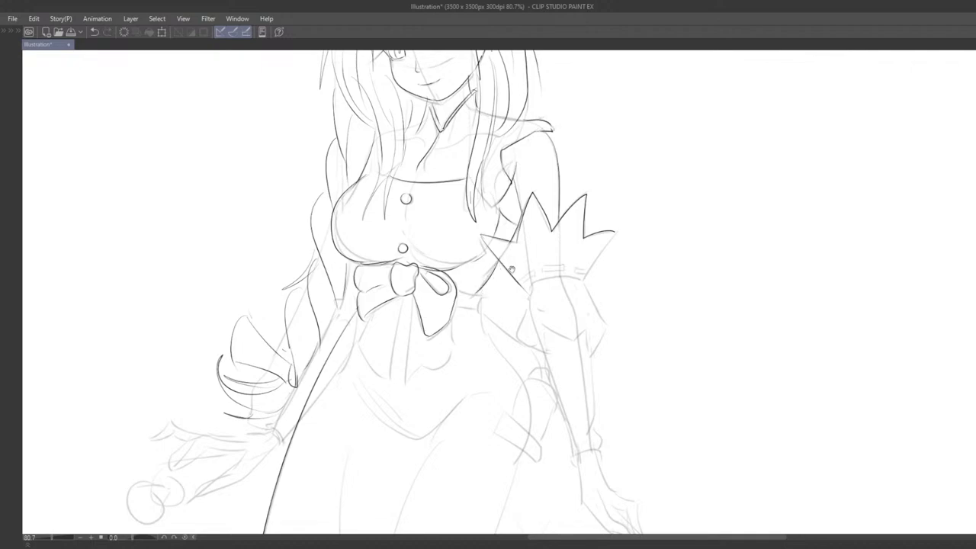
# - Draw a parallel zigzag trim line just inside the spikes of the sleeve's pointed frill
pyautogui.scroll(-4, 514, 252)
pyautogui.scroll(3, 531, 244)
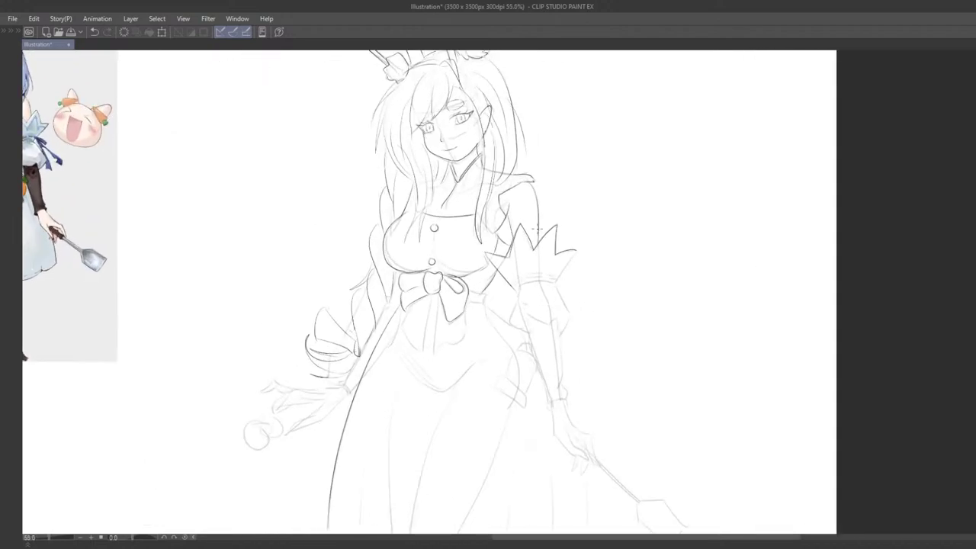
pyautogui.scroll(2, 536, 228)
pyautogui.hotkey('ctrl', 'z')
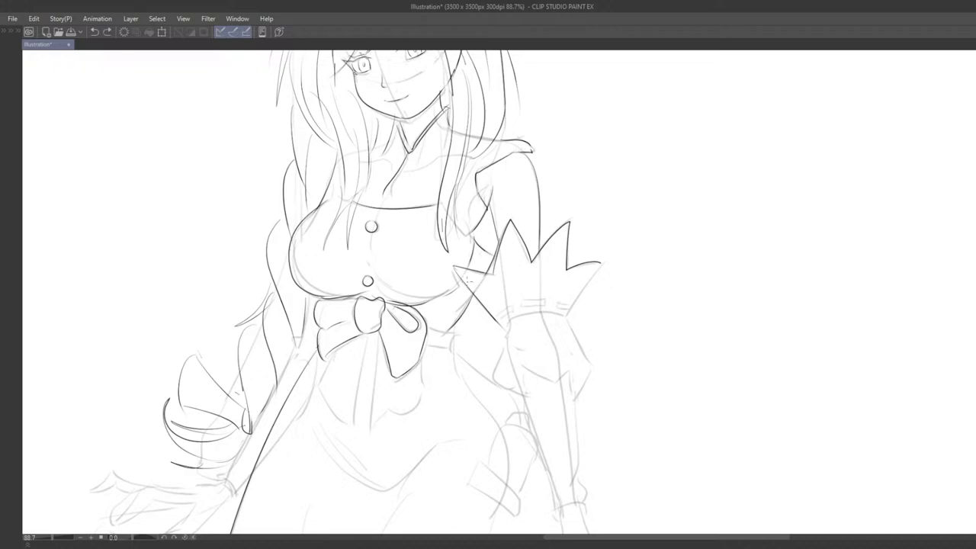
pyautogui.moveTo(467, 284)
pyautogui.mouseDown()
pyautogui.moveTo(502, 287)
pyautogui.moveTo(515, 246)
pyautogui.moveTo(533, 278)
pyautogui.moveTo(562, 248)
pyautogui.moveTo(568, 311)
pyautogui.mouseUp()
pyautogui.hotkey('ctrl', 'z')
pyautogui.hotkey('ctrl', 'z')
pyautogui.moveTo(601, 265); pyautogui.dragTo(577, 289)
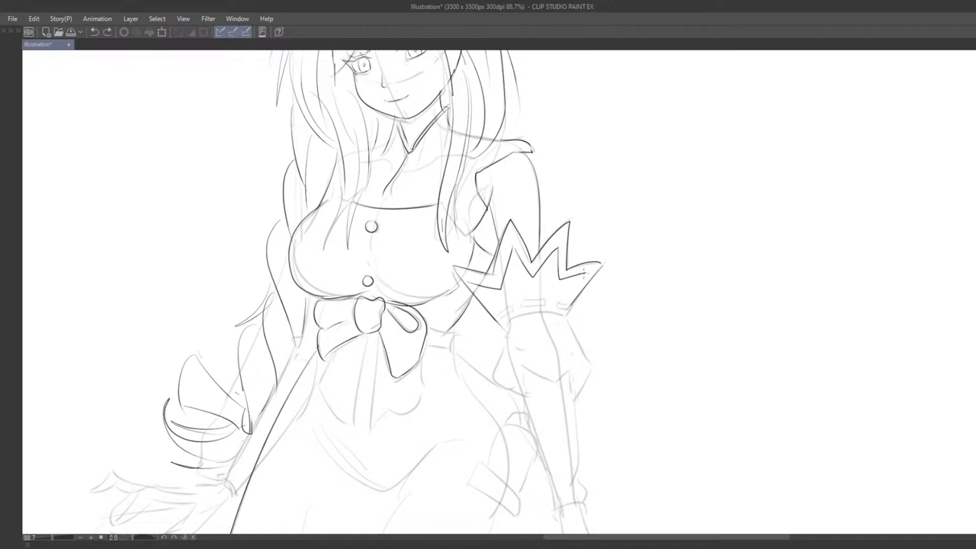
pyautogui.scroll(-3, 572, 282)
pyautogui.scroll(2, 595, 267)
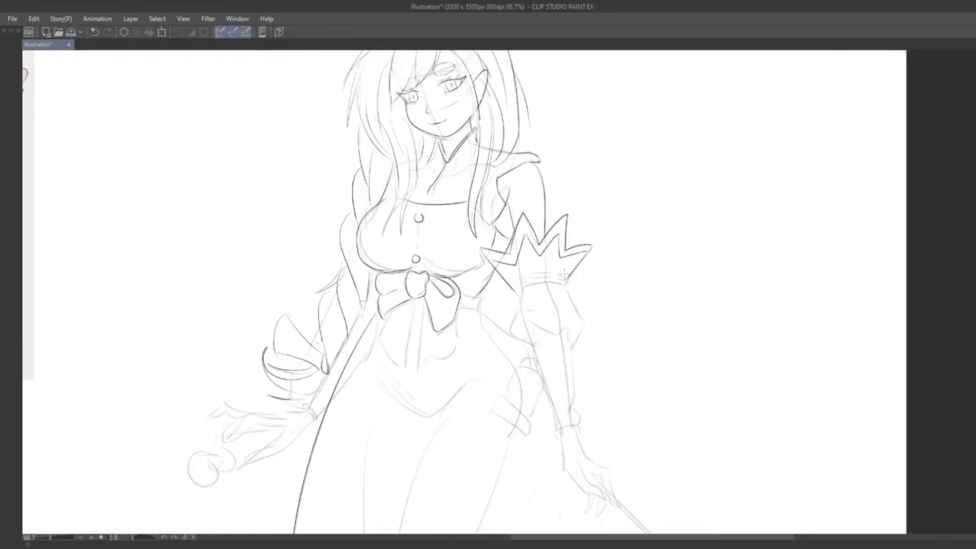
# - Try to draw the curved seam along the base of the pointed frill
pyautogui.scroll(3, 570, 281)
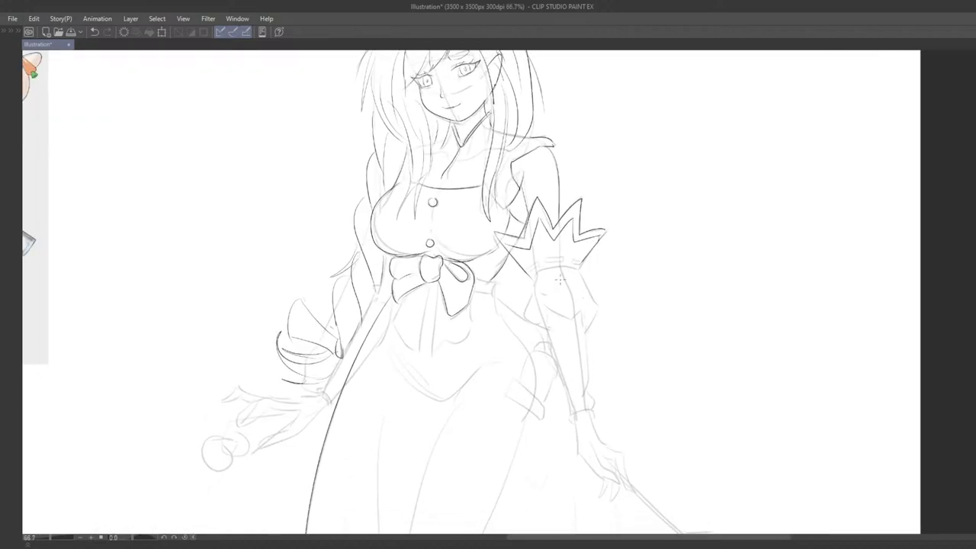
pyautogui.moveTo(525, 261); pyautogui.dragTo(584, 251)
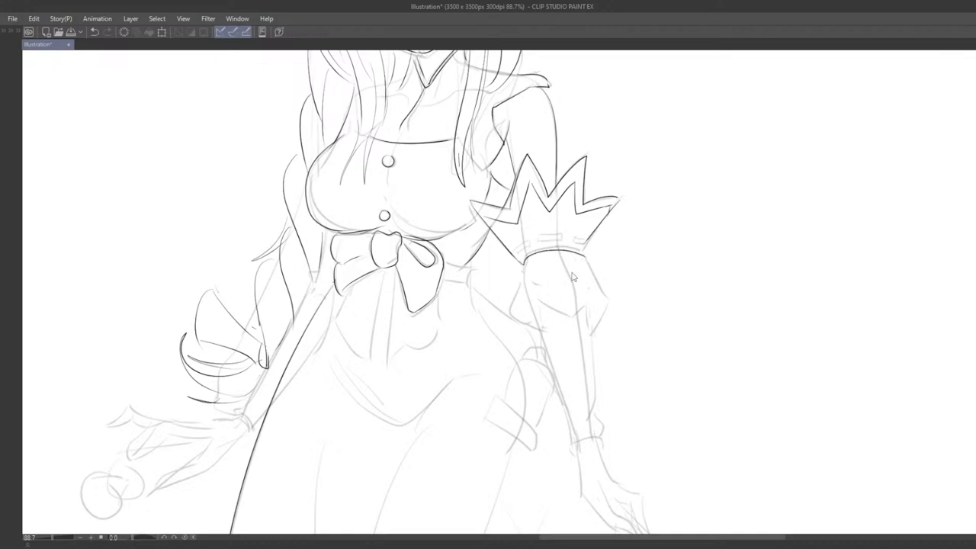
pyautogui.hotkey('ctrl', 'z')
pyautogui.moveTo(523, 262); pyautogui.dragTo(580, 249)
pyautogui.hotkey('ctrl', 'z')
pyautogui.moveTo(524, 261); pyautogui.dragTo(581, 251)
pyautogui.moveTo(571, 291)
pyautogui.mouseDown()
pyautogui.moveTo(512, 259)
pyautogui.moveTo(534, 205)
pyautogui.moveTo(524, 317)
pyautogui.moveTo(535, 295)
pyautogui.mouseUp()
pyautogui.hotkey('ctrl', 'z')
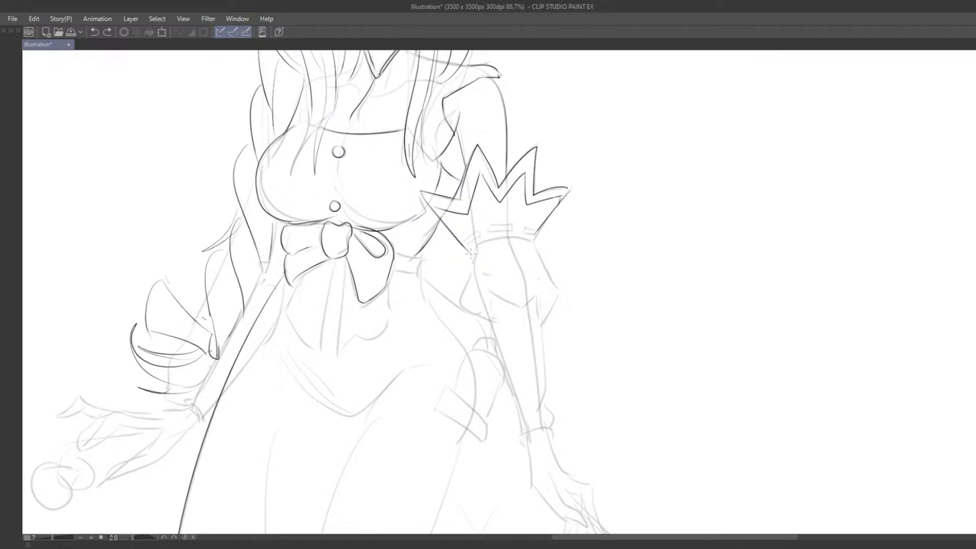
# - Draw the arched seam joining both slanted sides at the base of the pointed frill
pyautogui.moveTo(533, 236); pyautogui.dragTo(491, 246)
pyautogui.moveTo(431, 210)
pyautogui.mouseDown()
pyautogui.moveTo(486, 236)
pyautogui.moveTo(473, 243)
pyautogui.moveTo(480, 235)
pyautogui.mouseUp()
pyautogui.hotkey('ctrl', 'z')
pyautogui.hotkey('ctrl', 'z')
pyautogui.hotkey('ctrl', 'z')
pyautogui.hotkey('ctrl', 'z')
pyautogui.hotkey('ctrl', 'y')
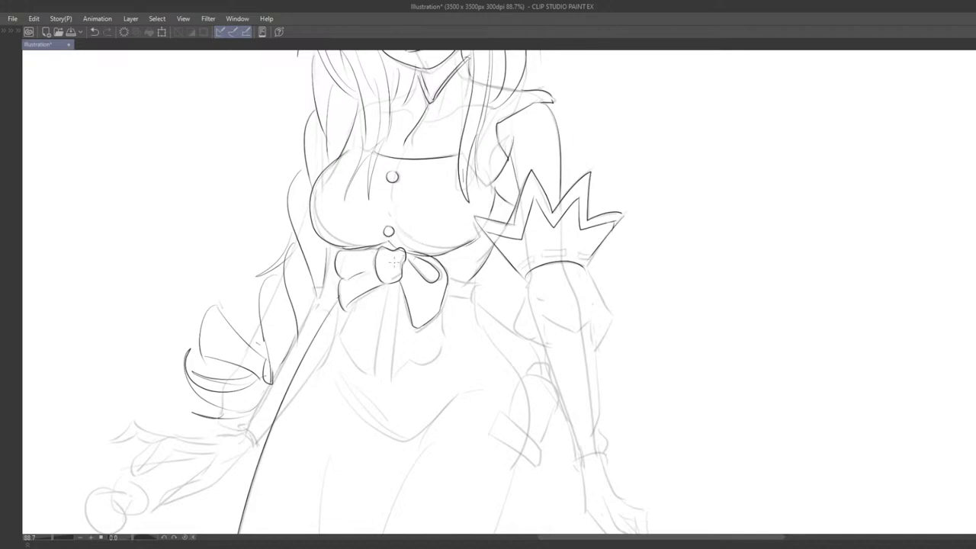
# - Draw the bodice's short vertical centre line between the two round buttons
pyautogui.scroll(-2, 393, 261)
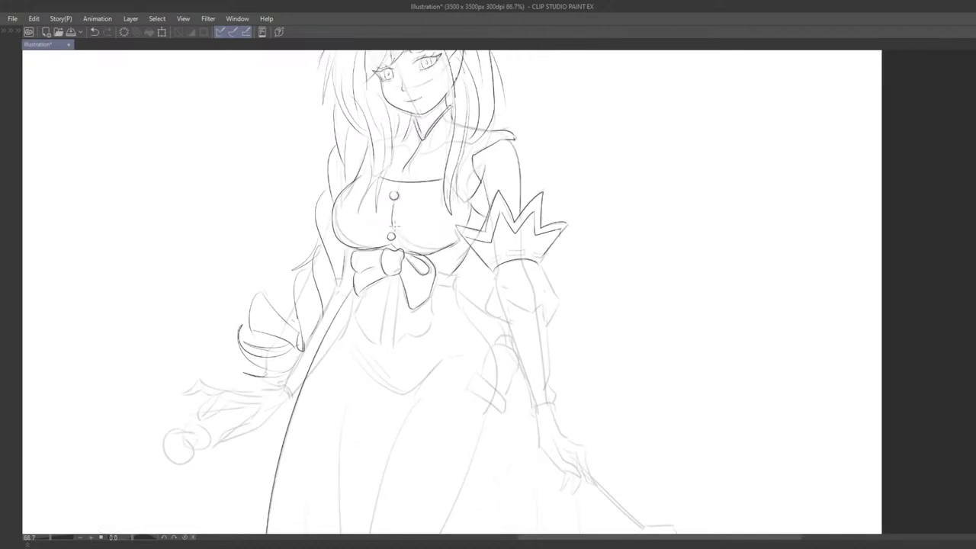
pyautogui.moveTo(432, 253); pyautogui.dragTo(449, 264)
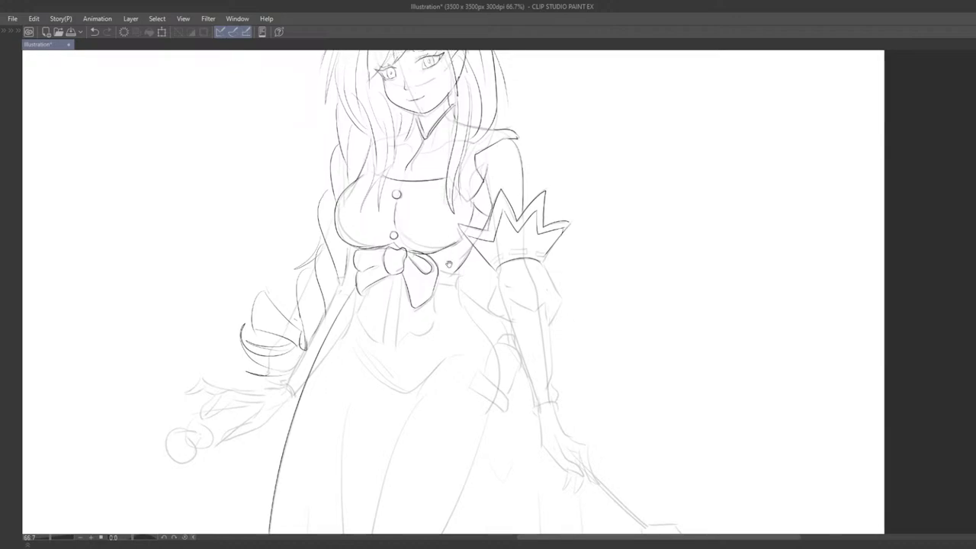
pyautogui.moveTo(511, 318); pyautogui.dragTo(518, 343)
# - Draw the outer edge of the puffed sleeve from the frill's seam down to its pointed corner
pyautogui.scroll(3, 518, 344)
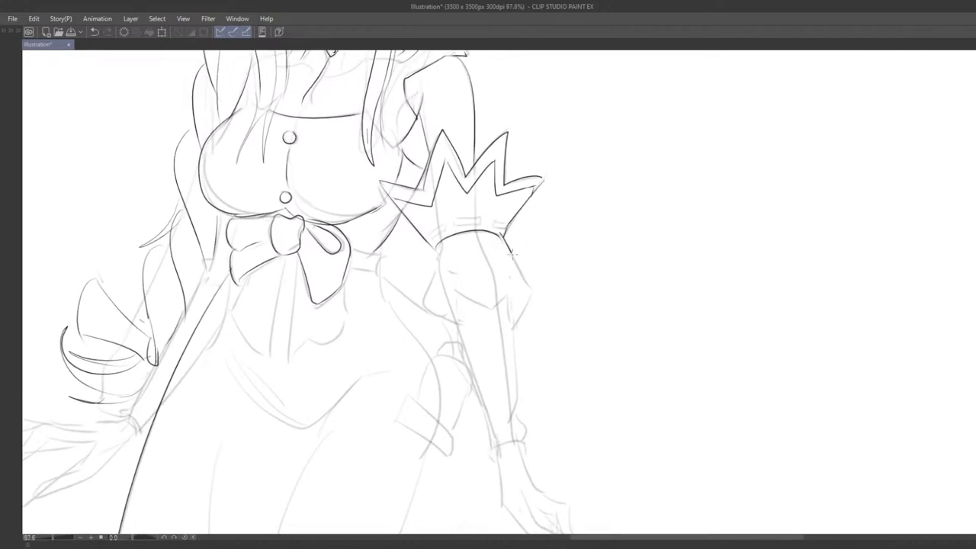
pyautogui.hotkey('ctrl', 'z')
pyautogui.moveTo(501, 234)
pyautogui.mouseDown()
pyautogui.moveTo(531, 290)
pyautogui.moveTo(516, 321)
pyautogui.mouseUp()
pyautogui.hotkey('ctrl', 'z')
pyautogui.moveTo(508, 248)
pyautogui.mouseDown()
pyautogui.moveTo(532, 297)
pyautogui.moveTo(514, 331)
pyautogui.mouseUp()
pyautogui.hotkey('ctrl', 'z')
# - Draw the puffed sleeve's jagged hem and its inner edge curving down from the seam to the hem
pyautogui.moveTo(507, 293); pyautogui.dragTo(511, 323)
pyautogui.moveTo(457, 291)
pyautogui.mouseDown()
pyautogui.moveTo(503, 302)
pyautogui.moveTo(492, 307)
pyautogui.moveTo(506, 289)
pyautogui.moveTo(458, 320)
pyautogui.mouseUp()
pyautogui.hotkey('ctrl', 'z')
pyautogui.hotkey('ctrl', 'z')
pyautogui.moveTo(438, 248)
pyautogui.mouseDown()
pyautogui.moveTo(423, 300)
pyautogui.moveTo(462, 328)
pyautogui.mouseUp()
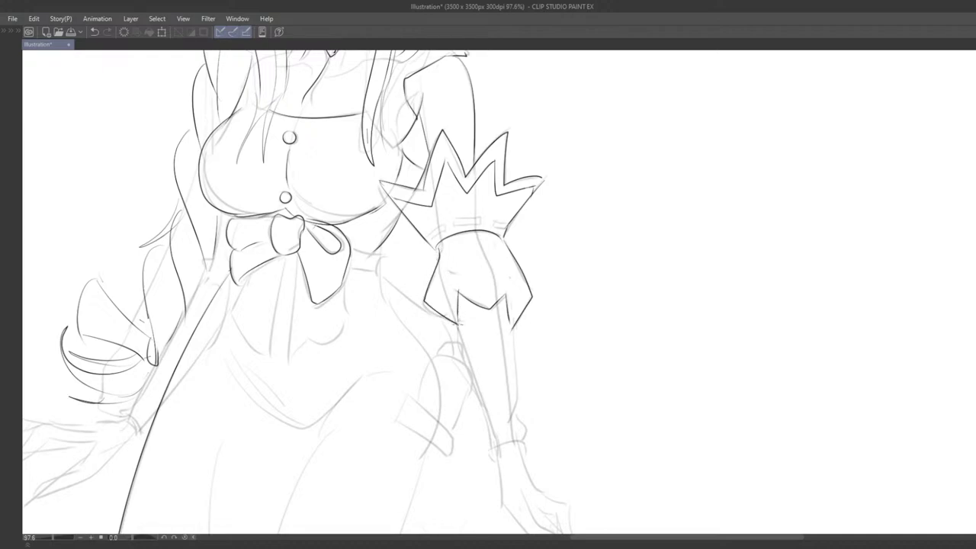
pyautogui.hotkey('ctrl', 'z')
pyautogui.moveTo(433, 269)
pyautogui.mouseDown()
pyautogui.moveTo(427, 302)
pyautogui.moveTo(459, 324)
pyautogui.mouseUp()
# - Try to draw short fold lines inside the puffed sleeve above its jagged hem
pyautogui.scroll(-12, 497, 264)
pyautogui.scroll(3, 498, 265)
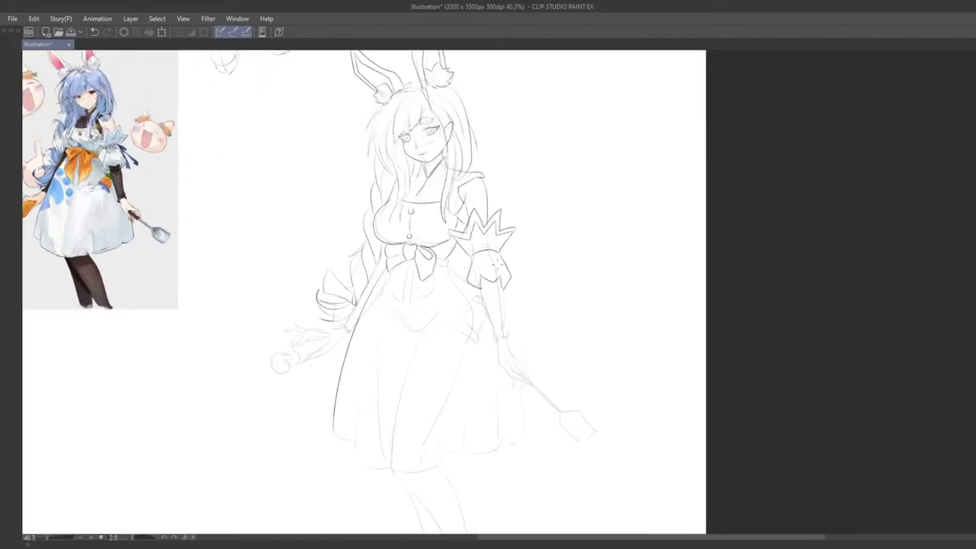
pyautogui.scroll(4, 499, 263)
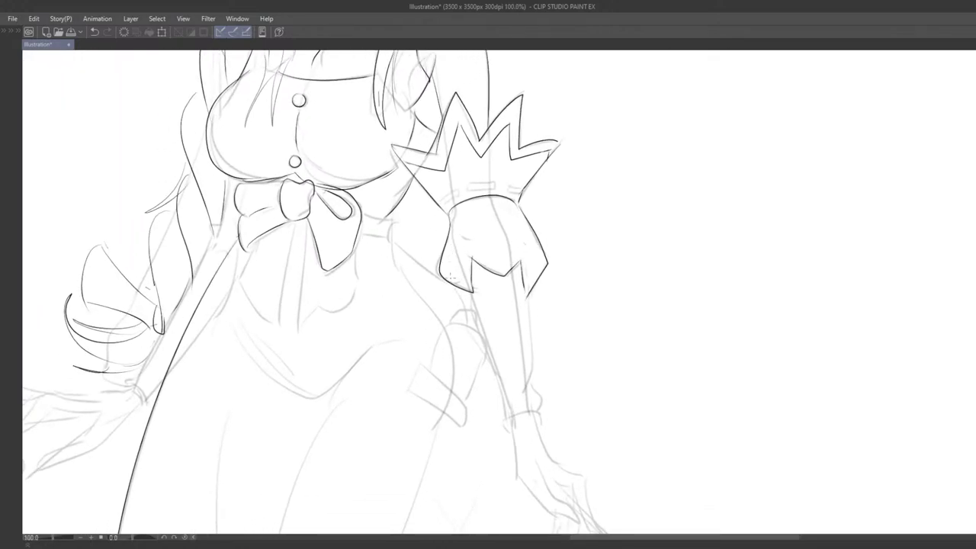
pyautogui.moveTo(484, 277)
pyautogui.mouseDown()
pyautogui.moveTo(460, 267)
pyautogui.moveTo(470, 284)
pyautogui.moveTo(489, 262)
pyautogui.moveTo(429, 252)
pyautogui.moveTo(447, 275)
pyautogui.mouseUp()
pyautogui.hotkey('ctrl', 'z')
pyautogui.hotkey('ctrl', 'z')
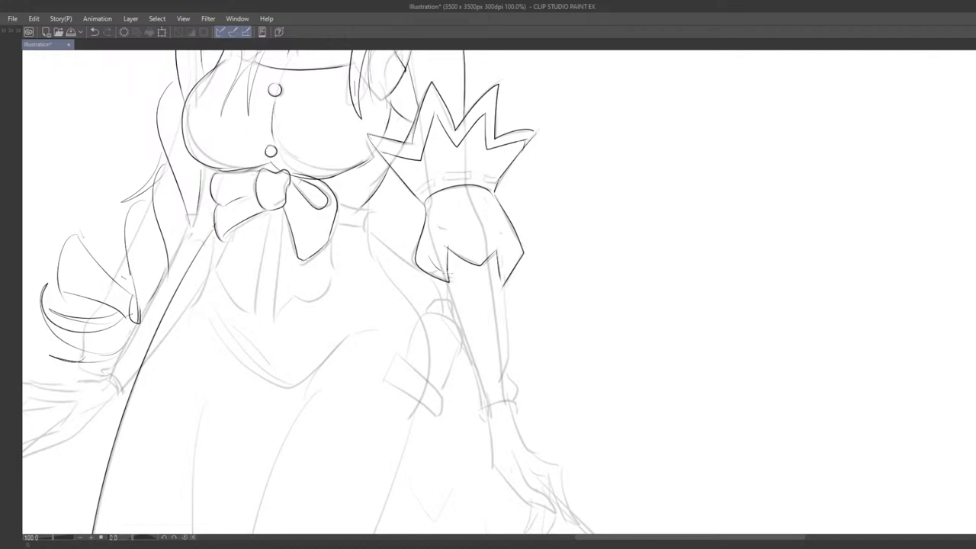
pyautogui.moveTo(513, 281); pyautogui.dragTo(482, 239)
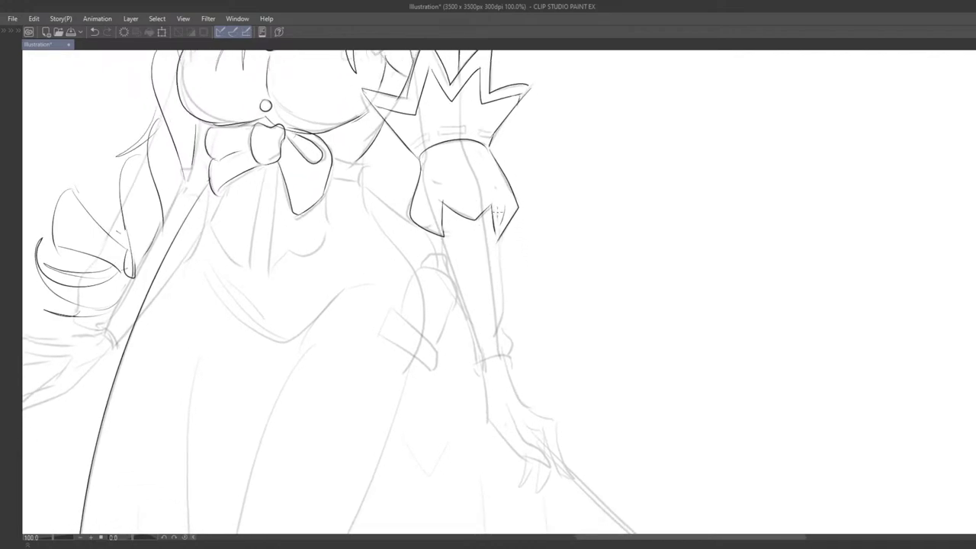
pyautogui.hotkey('ctrl', 'z')
pyautogui.moveTo(501, 203)
pyautogui.mouseDown()
pyautogui.moveTo(473, 246)
pyautogui.moveTo(495, 248)
pyautogui.moveTo(494, 262)
pyautogui.moveTo(510, 266)
pyautogui.moveTo(490, 278)
pyautogui.mouseUp()
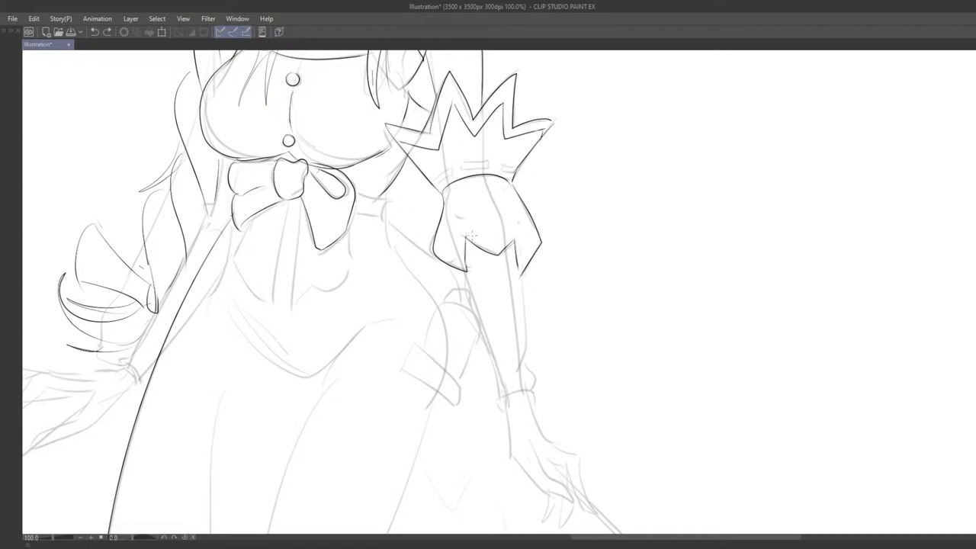
pyautogui.hotkey('ctrl', 'z')
pyautogui.moveTo(495, 229); pyautogui.dragTo(493, 244)
pyautogui.hotkey('ctrl', 'z')
pyautogui.scroll(-1, 510, 286)
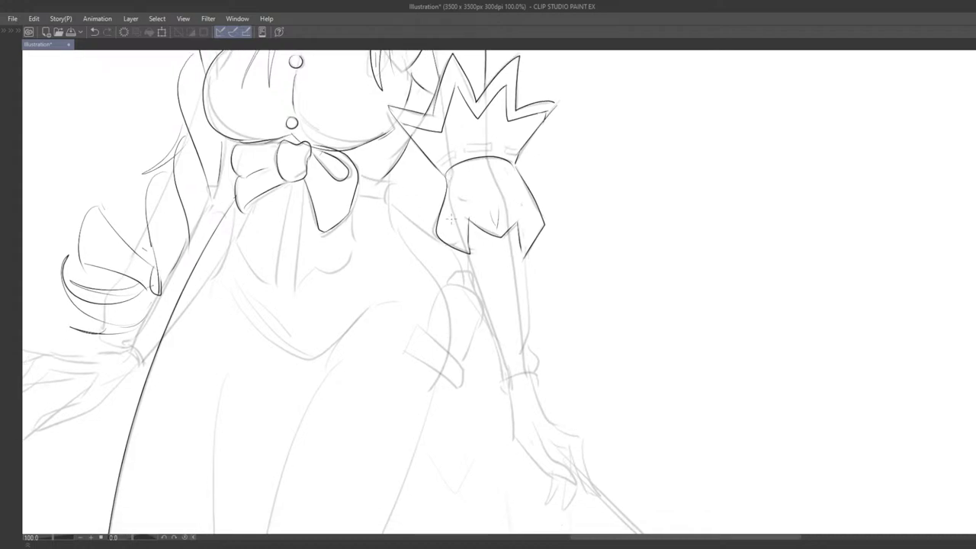
pyautogui.scroll(-1, 511, 259)
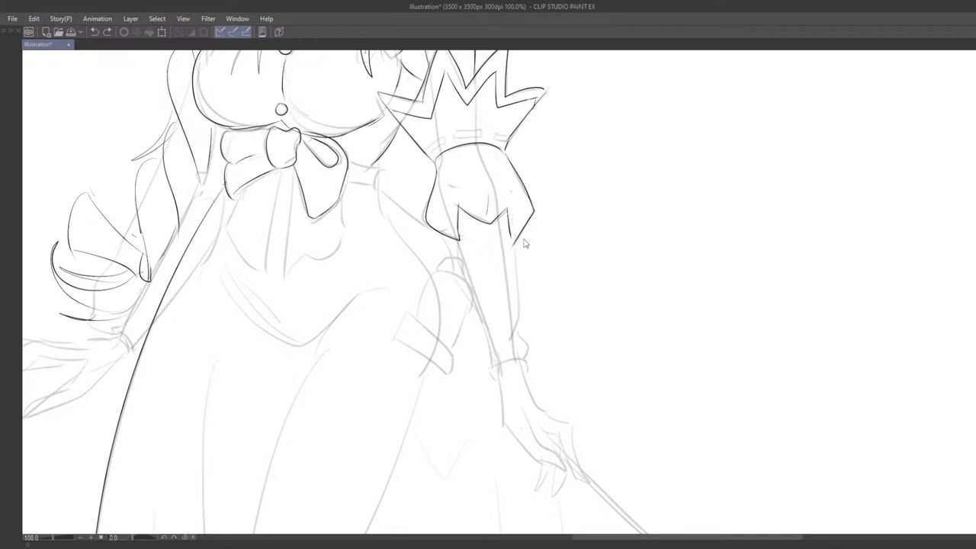
# - Draw both sides of the forearm from the jagged hem to the wrist, ending in a small flared cuff
pyautogui.moveTo(514, 243)
pyautogui.mouseDown()
pyautogui.moveTo(517, 302)
pyautogui.moveTo(507, 328)
pyautogui.moveTo(515, 254)
pyautogui.moveTo(518, 332)
pyautogui.moveTo(509, 332)
pyautogui.moveTo(515, 256)
pyautogui.moveTo(511, 337)
pyautogui.mouseUp()
pyautogui.hotkey('ctrl', 'z')
pyautogui.hotkey('ctrl', 'z')
pyautogui.moveTo(452, 239)
pyautogui.mouseDown()
pyautogui.moveTo(489, 360)
pyautogui.moveTo(532, 319)
pyautogui.mouseUp()
pyautogui.hotkey('ctrl', 'z')
pyautogui.hotkey('ctrl', 'z')
pyautogui.scroll(-2, 497, 328)
pyautogui.hotkey('ctrl', 'z')
pyautogui.hotkey('ctrl', 'z')
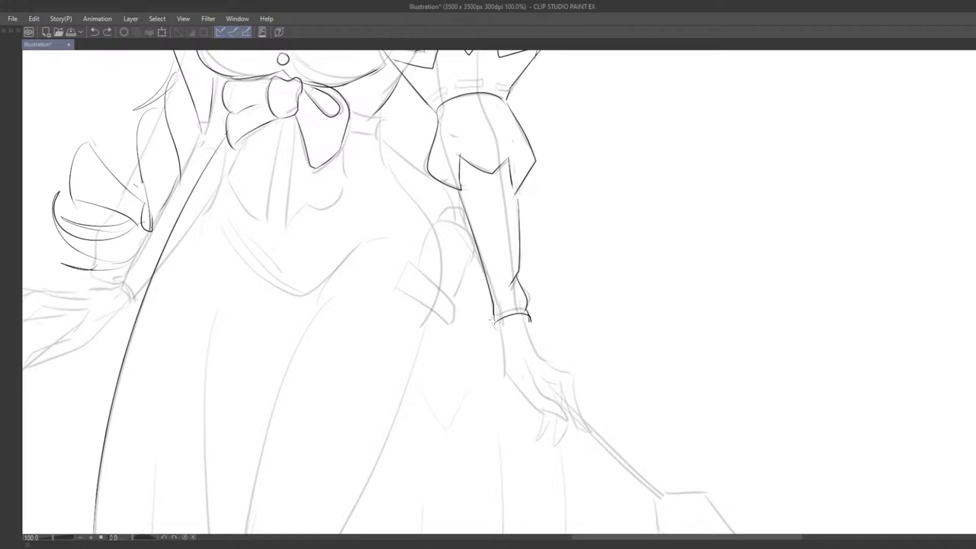
# - Try to draw the short waist curve beside the bow on the side of the finished sleeve
pyautogui.scroll(-3, 501, 328)
pyautogui.moveTo(574, 301); pyautogui.dragTo(604, 266)
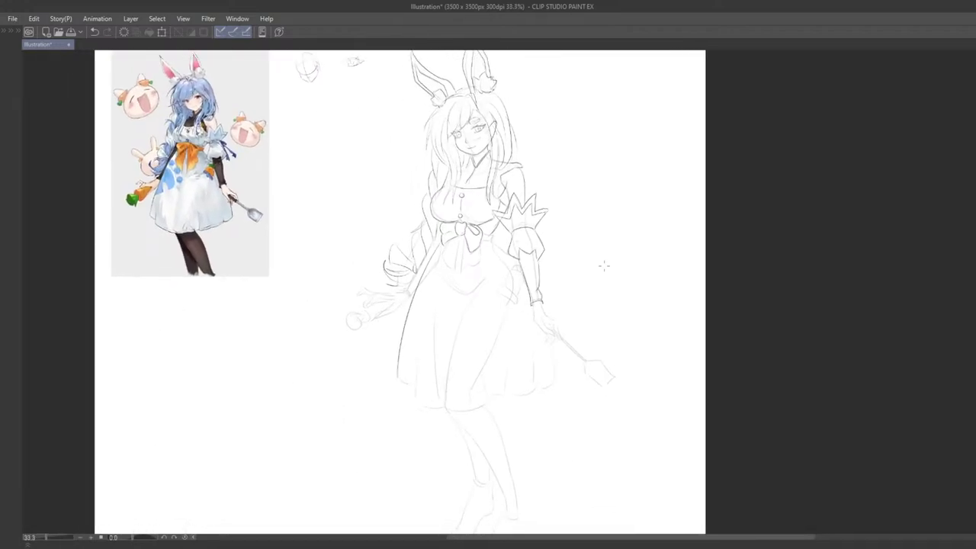
pyautogui.scroll(3, 508, 292)
pyautogui.moveTo(427, 233); pyautogui.dragTo(433, 331)
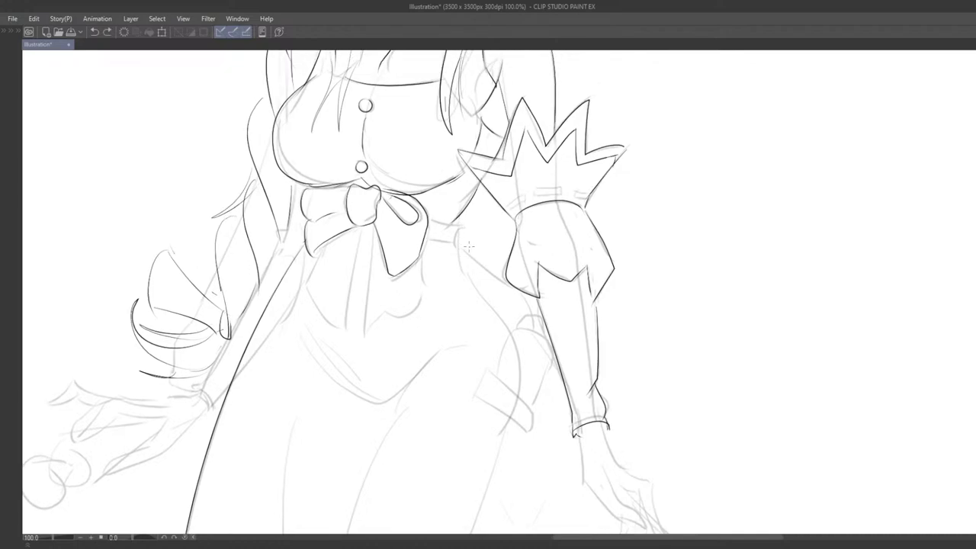
pyautogui.moveTo(462, 229)
pyautogui.mouseDown()
pyautogui.moveTo(465, 209)
pyautogui.moveTo(457, 246)
pyautogui.mouseUp()
pyautogui.hotkey('ctrl', 'z')
pyautogui.moveTo(454, 195); pyautogui.dragTo(457, 253)
pyautogui.hotkey('ctrl', 'z')
# - Draw the two waistband lines beside the bow and the curve running from the waist down onto the hip
pyautogui.moveTo(495, 291)
pyautogui.mouseDown()
pyautogui.moveTo(520, 317)
pyautogui.moveTo(509, 288)
pyautogui.moveTo(515, 325)
pyautogui.moveTo(474, 251)
pyautogui.moveTo(490, 273)
pyautogui.moveTo(493, 262)
pyautogui.moveTo(472, 265)
pyautogui.moveTo(490, 282)
pyautogui.moveTo(493, 274)
pyautogui.moveTo(472, 274)
pyautogui.moveTo(493, 270)
pyautogui.moveTo(481, 297)
pyautogui.moveTo(488, 274)
pyautogui.mouseUp()
pyautogui.hotkey('ctrl', 'z')
pyautogui.hotkey('ctrl', 'z')
pyautogui.hotkey('ctrl', 'z')
pyautogui.hotkey('ctrl', 'z')
pyautogui.moveTo(474, 306); pyautogui.dragTo(493, 251)
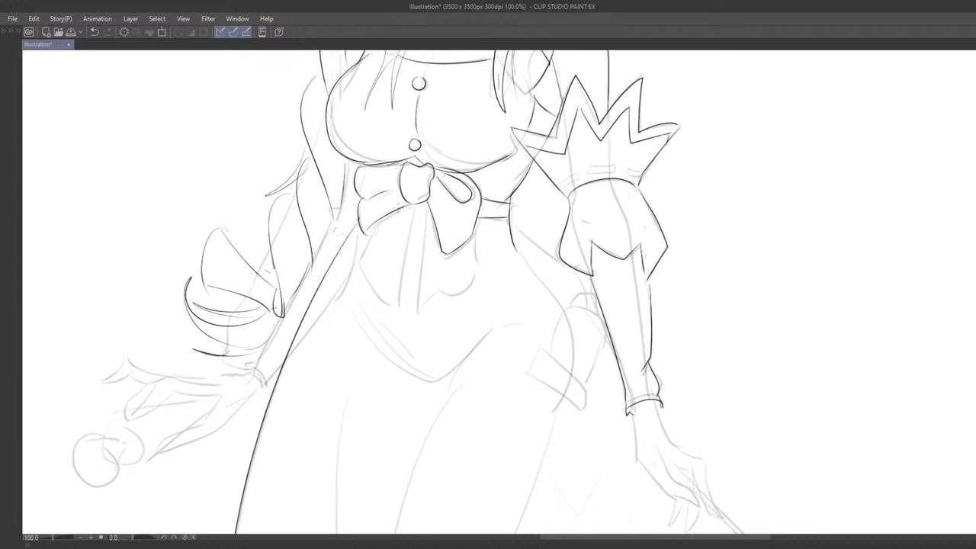
# - Draw the inner edge and slanted lower hem of the bow's first hanging tail below the knot
pyautogui.moveTo(404, 208); pyautogui.dragTo(403, 248)
pyautogui.hotkey('ctrl', 'z')
pyautogui.hotkey('ctrl', 'z')
pyautogui.moveTo(404, 196)
pyautogui.mouseDown()
pyautogui.moveTo(399, 309)
pyautogui.moveTo(399, 298)
pyautogui.mouseUp()
pyautogui.hotkey('ctrl', 'z')
pyautogui.moveTo(363, 262); pyautogui.dragTo(398, 307)
pyautogui.hotkey('ctrl', 'z')
pyautogui.hotkey('ctrl', 'z')
pyautogui.hotkey('ctrl', 'z')
pyautogui.moveTo(360, 264); pyautogui.dragTo(399, 304)
# - Draw the outer side of the bow's first tail and its long edge beside the central gap
pyautogui.moveTo(378, 221); pyautogui.dragTo(363, 268)
pyautogui.hotkey('ctrl', 'z')
pyautogui.hotkey('ctrl', 'z')
pyautogui.moveTo(394, 218); pyautogui.dragTo(393, 269)
pyautogui.hotkey('ctrl', 'z')
pyautogui.moveTo(397, 191); pyautogui.dragTo(389, 299)
pyautogui.hotkey('ctrl', 'z')
pyautogui.hotkey('ctrl', 'z')
pyautogui.hotkey('ctrl', 'z')
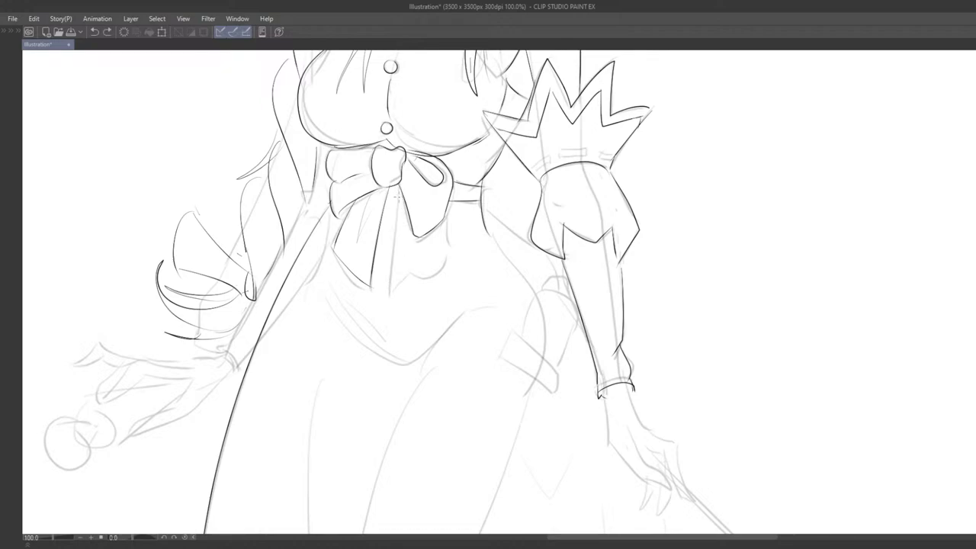
# - Draw the bow's second hanging tail with a wavy lower hem and a side edge running up to the ribbon loop
pyautogui.moveTo(398, 189)
pyautogui.mouseDown()
pyautogui.moveTo(391, 299)
pyautogui.moveTo(446, 256)
pyautogui.mouseUp()
pyautogui.hotkey('ctrl', 'z')
pyautogui.hotkey('ctrl', 'z')
pyautogui.moveTo(392, 292)
pyautogui.mouseDown()
pyautogui.moveTo(429, 281)
pyautogui.moveTo(446, 250)
pyautogui.mouseUp()
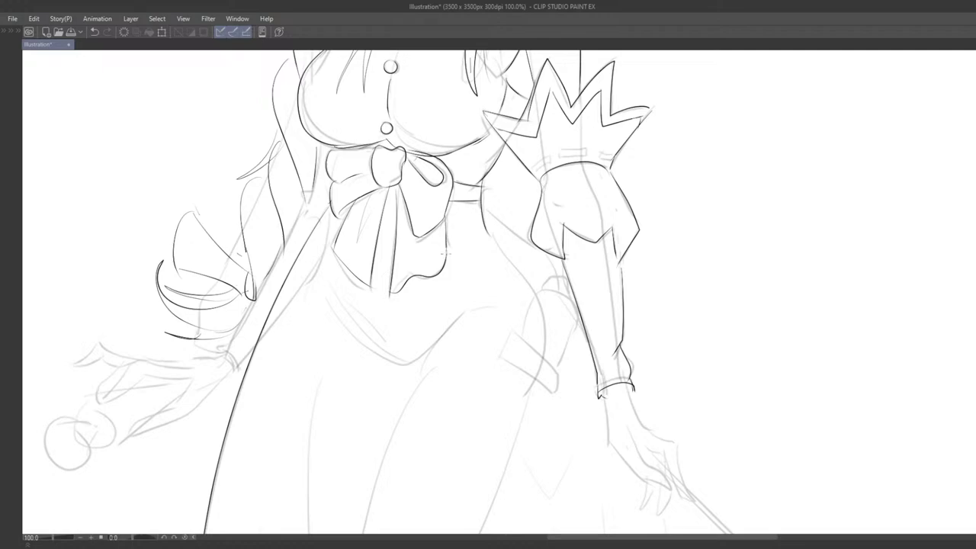
pyautogui.hotkey('ctrl', 'z')
pyautogui.moveTo(449, 215); pyautogui.dragTo(448, 245)
pyautogui.scroll(-6, 416, 279)
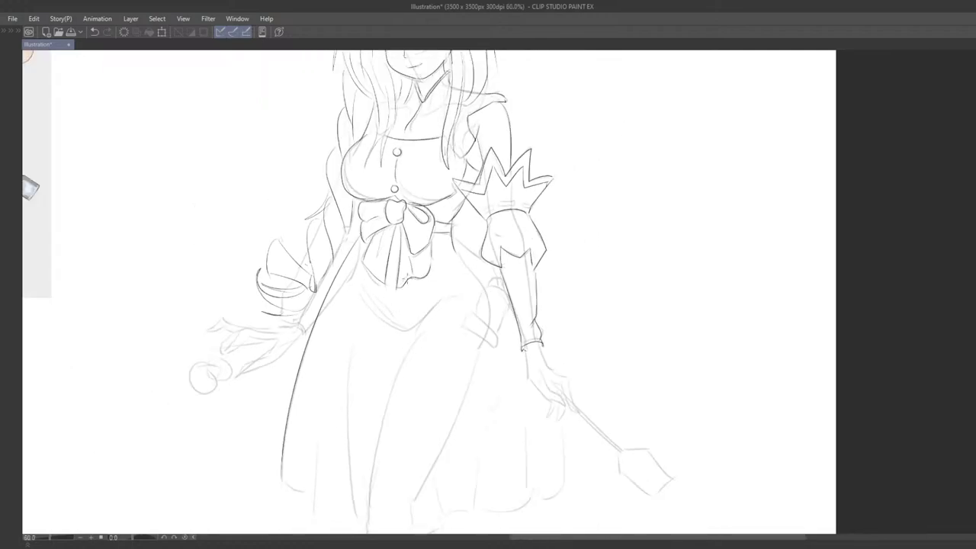
# - Try to draw the hip curve downward from the waistband on the side of the finished sleeve
pyautogui.scroll(5, 436, 250)
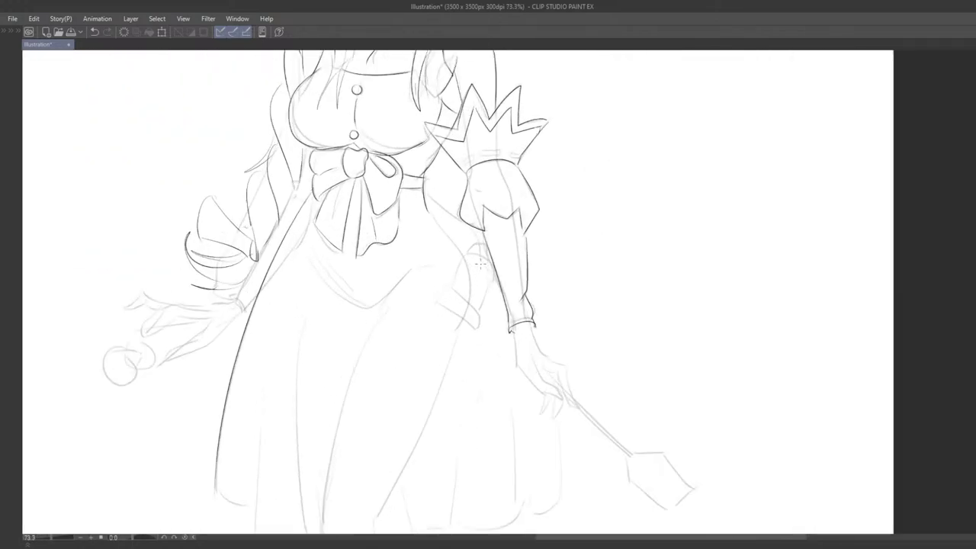
pyautogui.hotkey('ctrl', 'z')
pyautogui.moveTo(432, 208)
pyautogui.mouseDown()
pyautogui.moveTo(467, 298)
pyautogui.moveTo(469, 265)
pyautogui.moveTo(466, 315)
pyautogui.moveTo(471, 307)
pyautogui.mouseUp()
pyautogui.hotkey('ctrl', 'z')
pyautogui.scroll(-2, 471, 307)
pyautogui.moveTo(463, 256); pyautogui.dragTo(661, 268)
pyautogui.scroll(3, 507, 232)
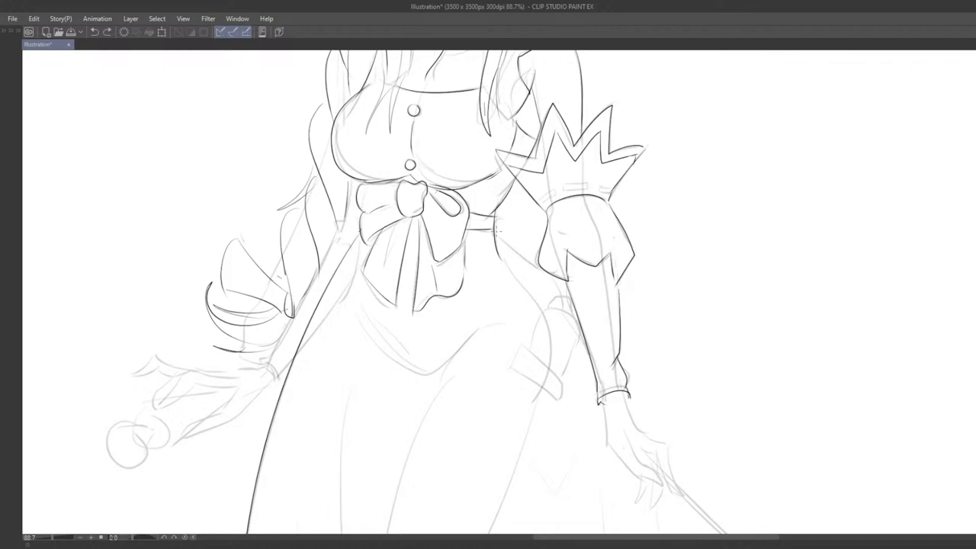
pyautogui.scroll(-2, 519, 252)
pyautogui.scroll(-1, 556, 311)
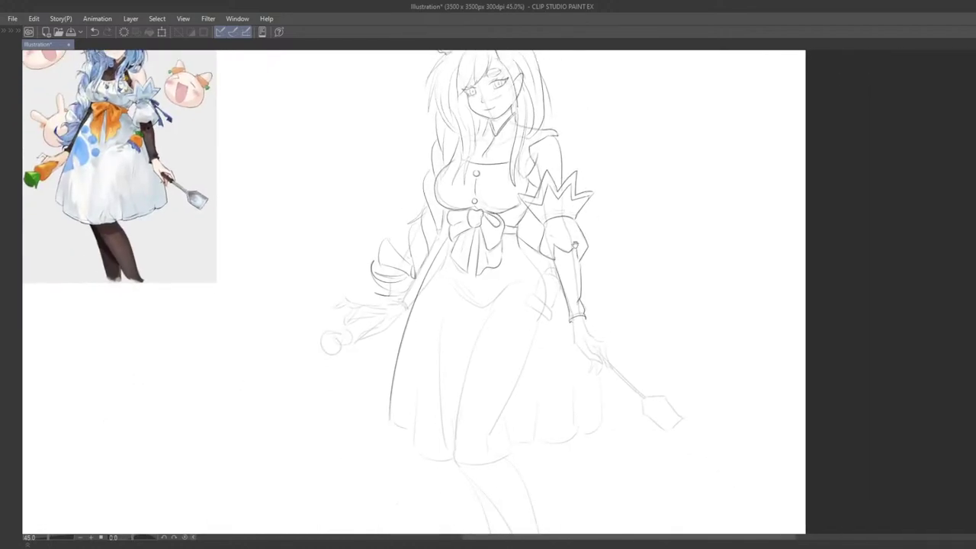
pyautogui.hotkey('ctrl', 'z')
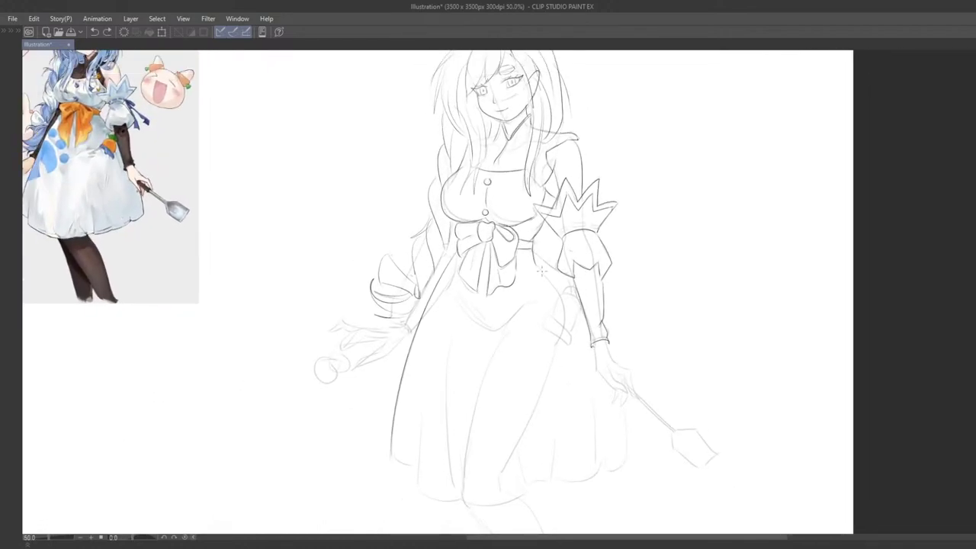
pyautogui.moveTo(531, 256); pyautogui.dragTo(562, 288)
pyautogui.hotkey('ctrl', 'z')
# - Extend the waist line in a diagonal curve over the hip until it meets the finished forearm
pyautogui.scroll(3, 568, 289)
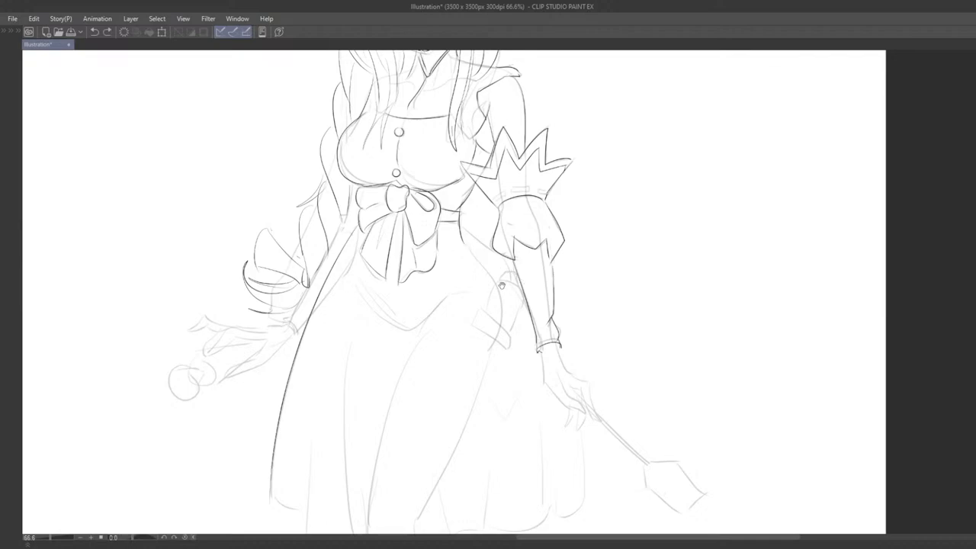
pyautogui.scroll(-3, 526, 284)
pyautogui.scroll(3, 577, 271)
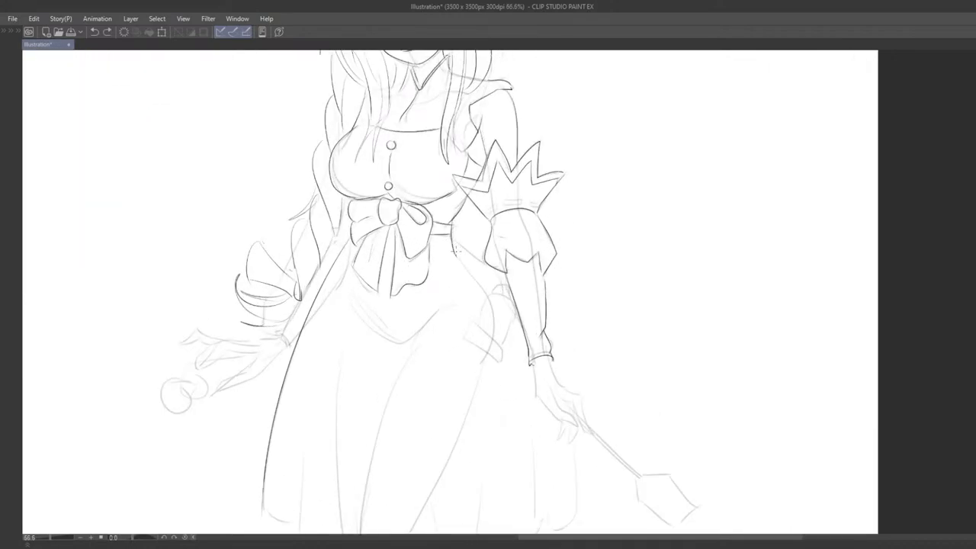
pyautogui.hotkey('ctrl', 'z')
pyautogui.moveTo(456, 252); pyautogui.dragTo(513, 291)
pyautogui.hotkey('ctrl', 'z')
pyautogui.moveTo(562, 340); pyautogui.dragTo(525, 254)
pyautogui.moveTo(527, 313); pyautogui.dragTo(504, 260)
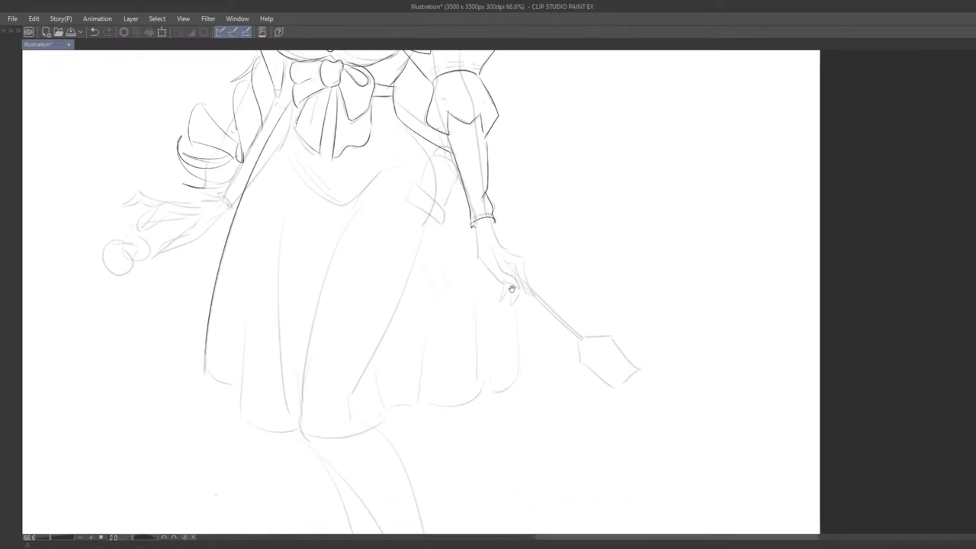
pyautogui.moveTo(521, 296)
pyautogui.mouseDown()
pyautogui.moveTo(512, 268)
pyautogui.moveTo(521, 332)
pyautogui.mouseUp()
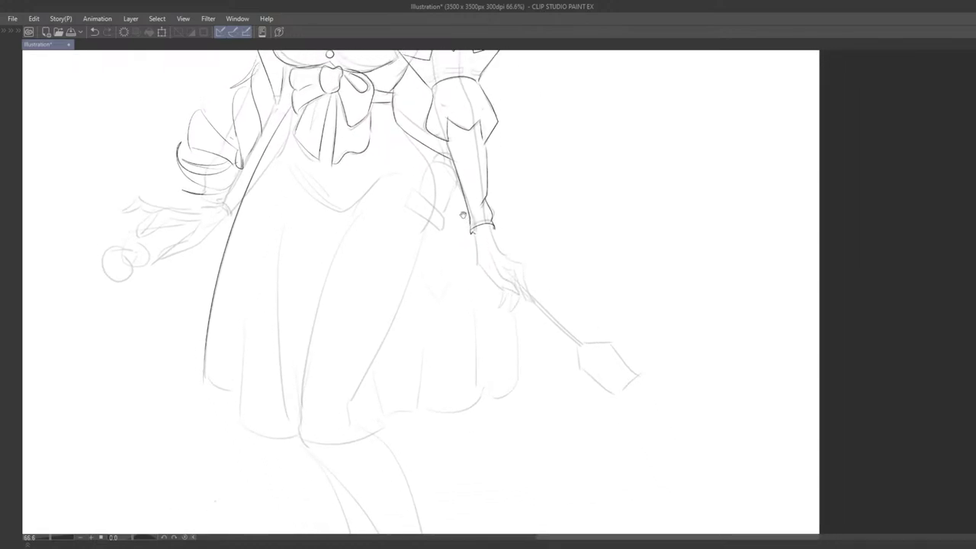
pyautogui.hotkey('ctrl', 'z')
pyautogui.moveTo(397, 123); pyautogui.dragTo(454, 170)
pyautogui.hotkey('ctrl', 'z')
pyautogui.moveTo(397, 123); pyautogui.dragTo(458, 177)
pyautogui.scroll(3, 510, 287)
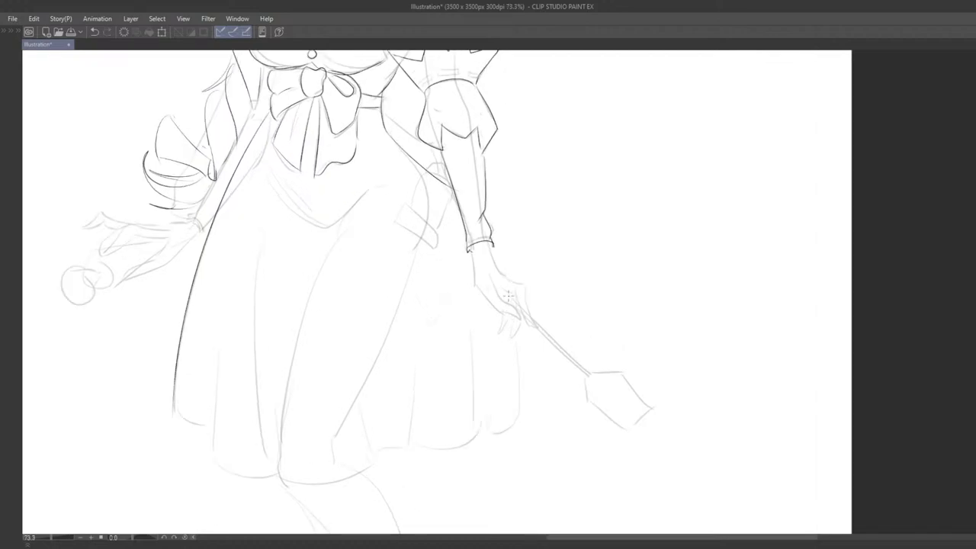
# - Try to draw the short wrist line coming out of the finished cuff
pyautogui.moveTo(476, 248)
pyautogui.mouseDown()
pyautogui.moveTo(465, 225)
pyautogui.moveTo(444, 256)
pyautogui.mouseUp()
pyautogui.hotkey('ctrl', 'z')
pyautogui.moveTo(441, 209); pyautogui.dragTo(444, 259)
pyautogui.hotkey('ctrl', 'z')
pyautogui.moveTo(496, 288)
pyautogui.mouseDown()
pyautogui.moveTo(480, 317)
pyautogui.moveTo(477, 284)
pyautogui.moveTo(458, 288)
pyautogui.mouseUp()
pyautogui.scroll(1, 476, 284)
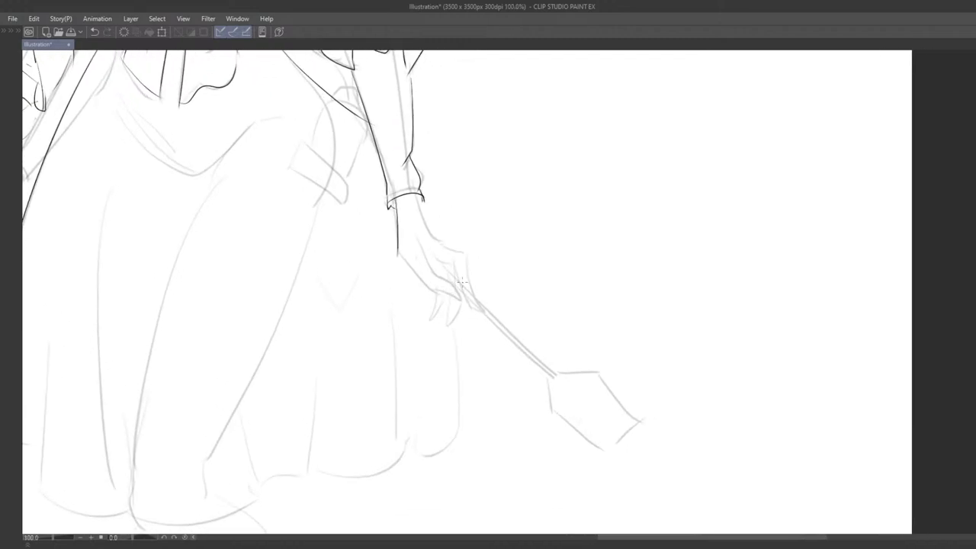
pyautogui.moveTo(391, 247)
pyautogui.mouseDown()
pyautogui.moveTo(403, 218)
pyautogui.moveTo(398, 250)
pyautogui.mouseUp()
pyautogui.hotkey('ctrl', 'z')
# - Draw the skirt-side contour of the hand from the cuff down to the base of the curled fingers
pyautogui.moveTo(396, 201)
pyautogui.mouseDown()
pyautogui.moveTo(398, 239)
pyautogui.moveTo(437, 305)
pyautogui.mouseUp()
pyautogui.hotkey('ctrl', 'z')
pyautogui.moveTo(395, 203)
pyautogui.mouseDown()
pyautogui.moveTo(399, 249)
pyautogui.moveTo(432, 298)
pyautogui.mouseUp()
pyautogui.hotkey('ctrl', 'z')
pyautogui.moveTo(395, 202)
pyautogui.mouseDown()
pyautogui.moveTo(407, 260)
pyautogui.moveTo(438, 290)
pyautogui.mouseUp()
pyautogui.hotkey('ctrl', 'z')
pyautogui.moveTo(395, 203)
pyautogui.mouseDown()
pyautogui.moveTo(411, 266)
pyautogui.moveTo(432, 287)
pyautogui.moveTo(405, 258)
pyautogui.moveTo(438, 292)
pyautogui.mouseUp()
pyautogui.hotkey('ctrl', 'z')
# - Draw the outer contour of the hand from the cuff along the bent index finger, plus the finger's inner edge
pyautogui.moveTo(417, 200); pyautogui.dragTo(444, 244)
pyautogui.hotkey('ctrl', 'z')
pyautogui.hotkey('ctrl', 'z')
pyautogui.moveTo(418, 197)
pyautogui.mouseDown()
pyautogui.moveTo(454, 247)
pyautogui.moveTo(437, 241)
pyautogui.moveTo(479, 307)
pyautogui.moveTo(468, 304)
pyautogui.mouseUp()
pyautogui.hotkey('ctrl', 'z')
pyautogui.hotkey('ctrl', 'z')
pyautogui.hotkey('ctrl', 'z')
pyautogui.hotkey('ctrl', 'z')
pyautogui.moveTo(424, 249); pyautogui.dragTo(458, 262)
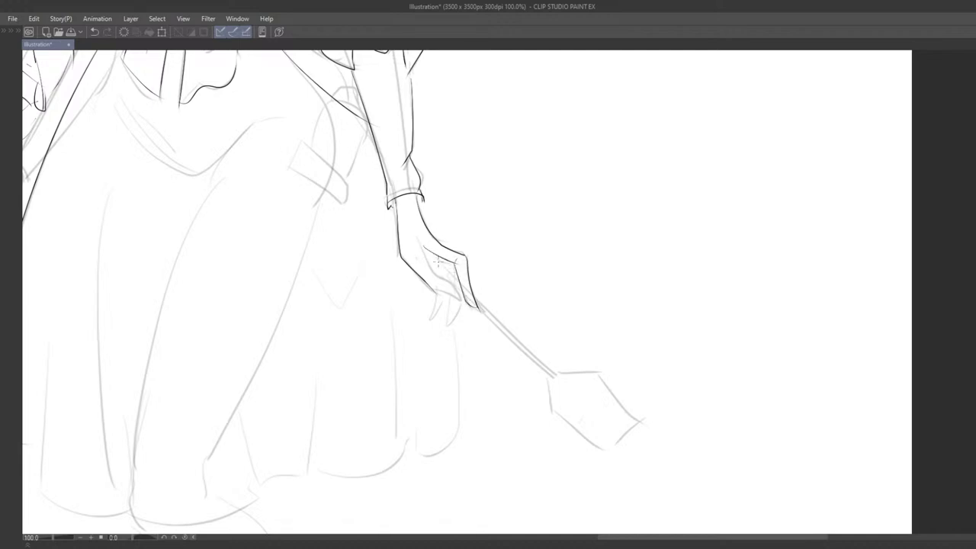
# - Try to draw the thumb curving toward the tip of the index finger at the spatula handle
pyautogui.hotkey('ctrl', 'z')
pyautogui.moveTo(479, 291)
pyautogui.mouseDown()
pyautogui.moveTo(455, 264)
pyautogui.moveTo(471, 259)
pyautogui.moveTo(447, 277)
pyautogui.moveTo(457, 284)
pyautogui.mouseUp()
pyautogui.hotkey('ctrl', 'z')
pyautogui.scroll(2, 451, 274)
pyautogui.hotkey('ctrl', 'z')
pyautogui.hotkey('ctrl', 'z')
pyautogui.moveTo(424, 247); pyautogui.dragTo(457, 284)
pyautogui.hotkey('ctrl', 'z')
pyautogui.hotkey('ctrl', 'z')
pyautogui.moveTo(427, 251); pyautogui.dragTo(461, 286)
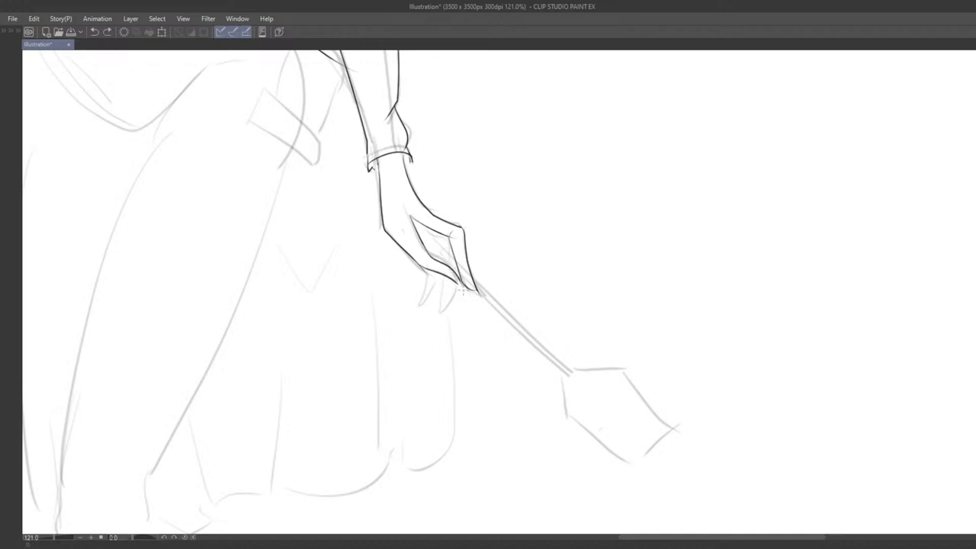
pyautogui.hotkey('ctrl', 'z')
pyautogui.moveTo(425, 250); pyautogui.dragTo(458, 284)
pyautogui.scroll(-5, 461, 303)
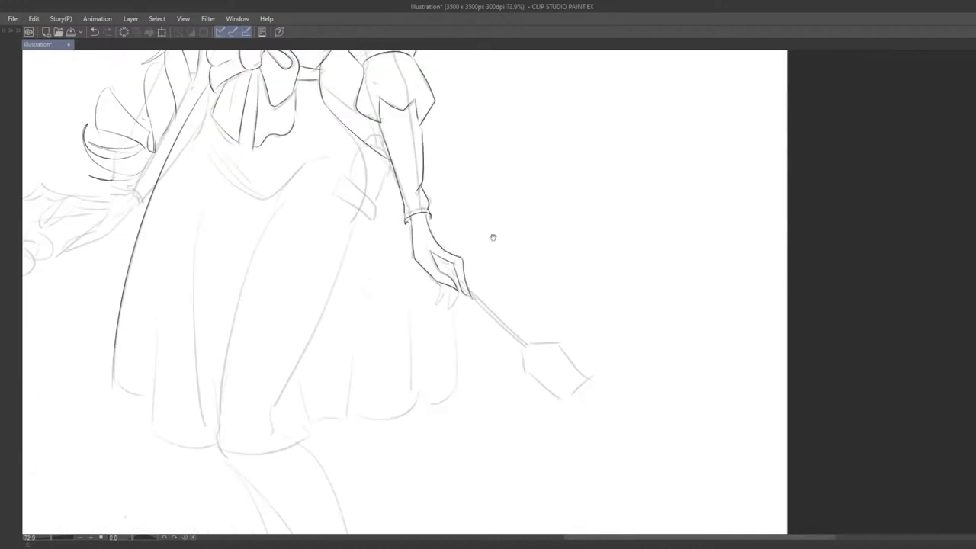
pyautogui.moveTo(493, 236); pyautogui.dragTo(510, 208)
pyautogui.scroll(2, 488, 252)
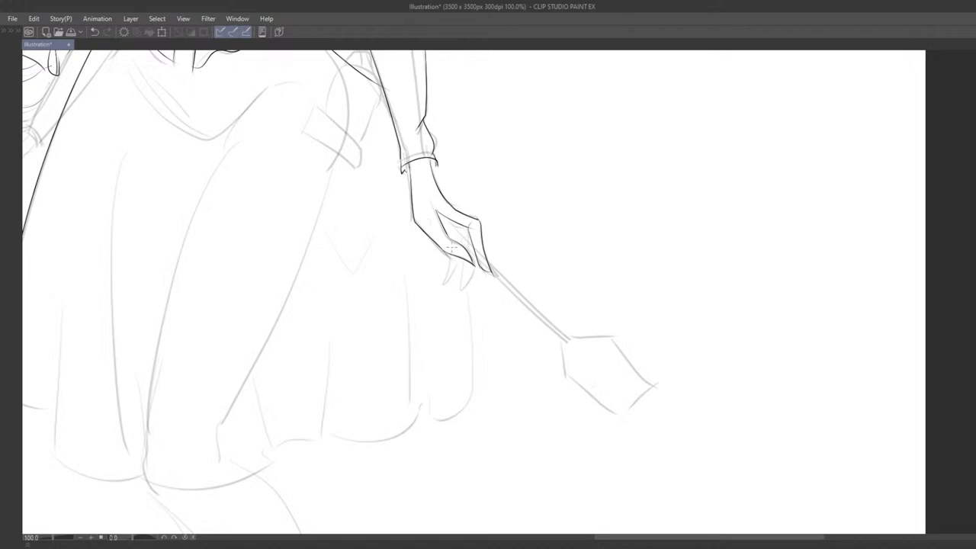
# - Try to redraw the inner start of the thumb and erase the lines around it
pyautogui.hotkey('ctrl', 'z')
pyautogui.moveTo(437, 209); pyautogui.dragTo(443, 229)
pyautogui.press('e')
pyautogui.moveTo(429, 236); pyautogui.dragTo(467, 256)
pyautogui.hotkey('ctrl', 'z')
pyautogui.hotkey('ctrl', 'z')
pyautogui.hotkey('ctrl', 'z')
pyautogui.hotkey('ctrl', 'z')
pyautogui.hotkey('ctrl', 'z')
# - Try to draw a long spatula handle line starting inside the hand
pyautogui.moveTo(465, 210)
pyautogui.mouseDown()
pyautogui.moveTo(473, 247)
pyautogui.moveTo(453, 231)
pyautogui.moveTo(497, 218)
pyautogui.moveTo(679, 251)
pyautogui.moveTo(668, 293)
pyautogui.moveTo(707, 304)
pyautogui.moveTo(658, 285)
pyautogui.moveTo(615, 316)
pyautogui.moveTo(602, 279)
pyautogui.moveTo(592, 307)
pyautogui.moveTo(685, 310)
pyautogui.mouseUp()
pyautogui.hotkey('ctrl', 'z')
pyautogui.hotkey('ctrl', 'z')
pyautogui.hotkey('ctrl', 'z')
pyautogui.hotkey('ctrl', 'z')
# - Erase the thumb and the lower hand contour where the spatula handle passes through the grip
pyautogui.scroll(-6, 460, 241)
pyautogui.scroll(2, 658, 285)
pyautogui.scroll(-2, 590, 306)
pyautogui.scroll(3, 690, 283)
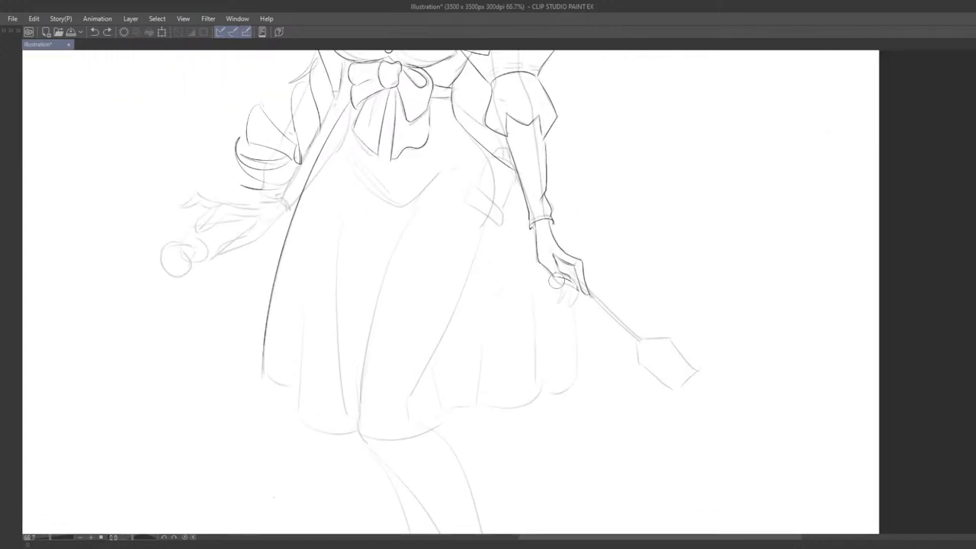
pyautogui.moveTo(557, 273); pyautogui.dragTo(560, 279)
pyautogui.scroll(2, 559, 267)
# - Try to draw a straight handle line from inside the grip to the sketched spatula blade
pyautogui.hotkey('ctrl', 'z')
pyautogui.moveTo(459, 207); pyautogui.dragTo(580, 322)
pyautogui.hotkey('ctrl', 'z')
pyautogui.moveTo(459, 204); pyautogui.dragTo(579, 323)
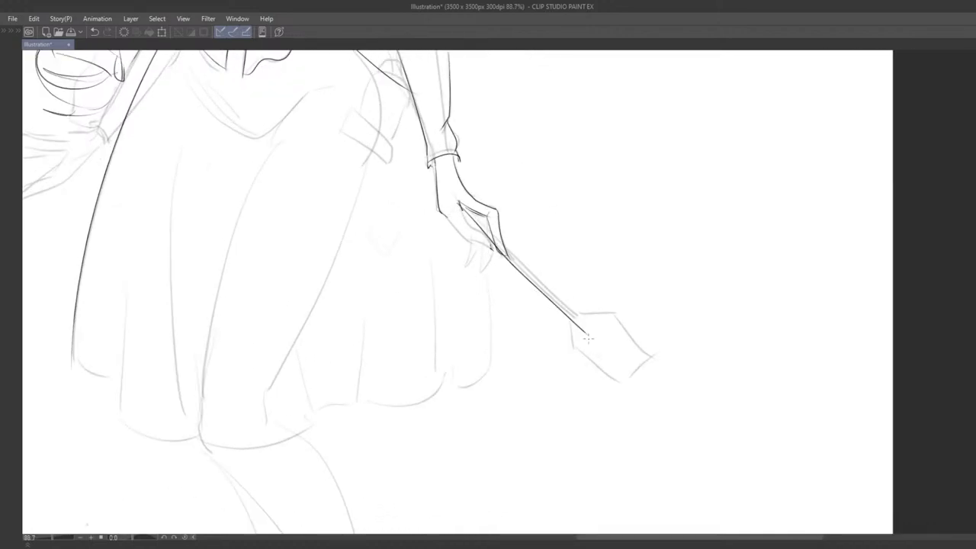
pyautogui.hotkey('ctrl', 'z')
pyautogui.moveTo(458, 203)
pyautogui.mouseDown()
pyautogui.moveTo(573, 329)
pyautogui.moveTo(532, 321)
pyautogui.moveTo(550, 315)
pyautogui.mouseUp()
pyautogui.hotkey('ctrl', 'z')
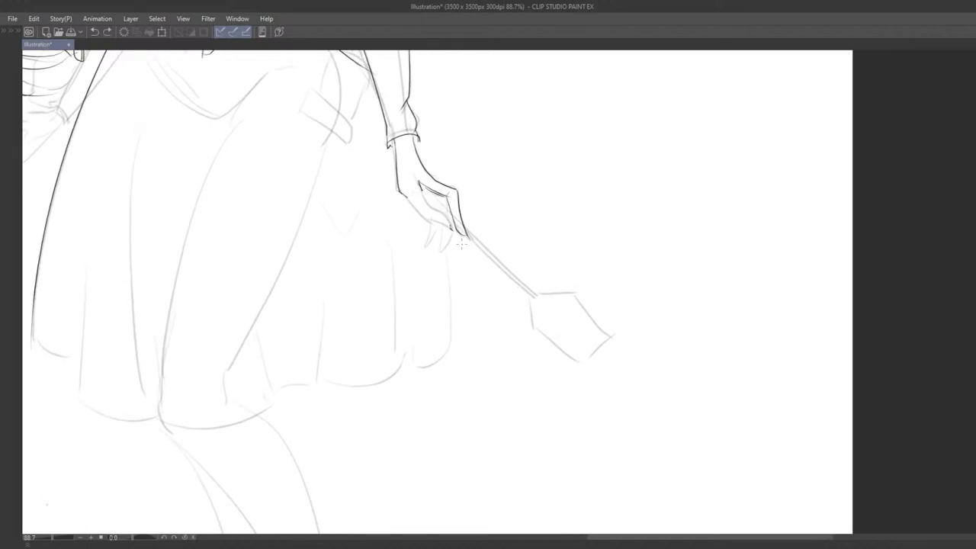
pyautogui.moveTo(423, 188); pyautogui.dragTo(523, 310)
pyautogui.hotkey('ctrl', 'z')
pyautogui.moveTo(422, 187); pyautogui.dragTo(536, 296)
pyautogui.hotkey('ctrl', 'z')
pyautogui.moveTo(418, 188); pyautogui.dragTo(537, 334)
pyautogui.hotkey('ctrl', 'z')
pyautogui.moveTo(441, 228); pyautogui.dragTo(424, 236)
pyautogui.moveTo(405, 171); pyautogui.dragTo(495, 281)
pyautogui.hotkey('ctrl', 'z')
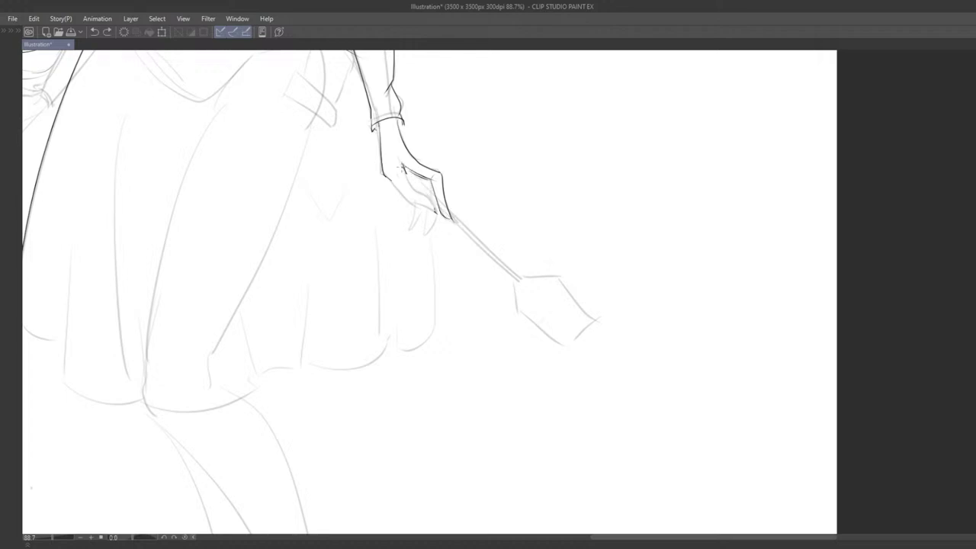
# - Draw the spatula handle as two closely spaced straight lines from inside the grip to the blade
pyautogui.moveTo(402, 167); pyautogui.dragTo(500, 290)
pyautogui.hotkey('ctrl', 'z')
pyautogui.moveTo(403, 168); pyautogui.dragTo(515, 291)
pyautogui.moveTo(404, 170); pyautogui.dragTo(517, 299)
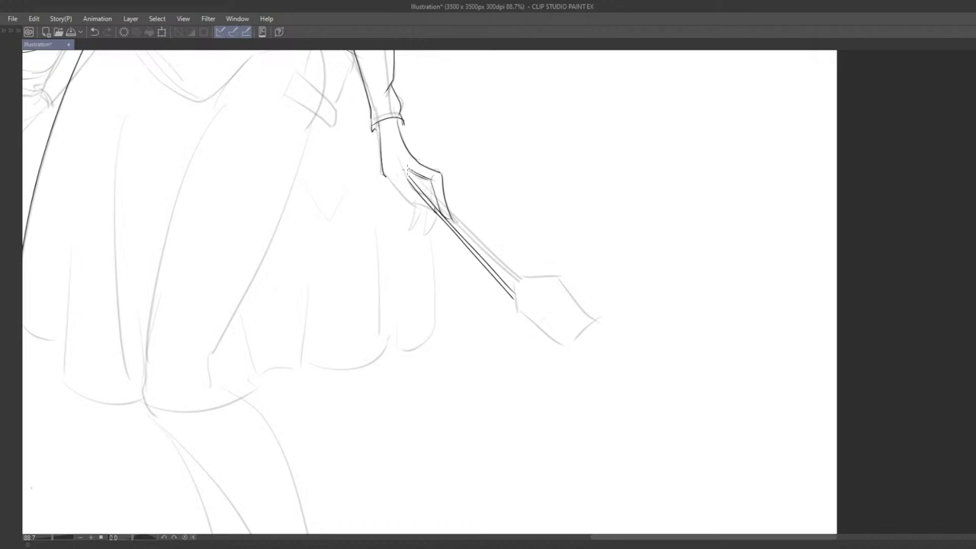
pyautogui.scroll(-5, 425, 238)
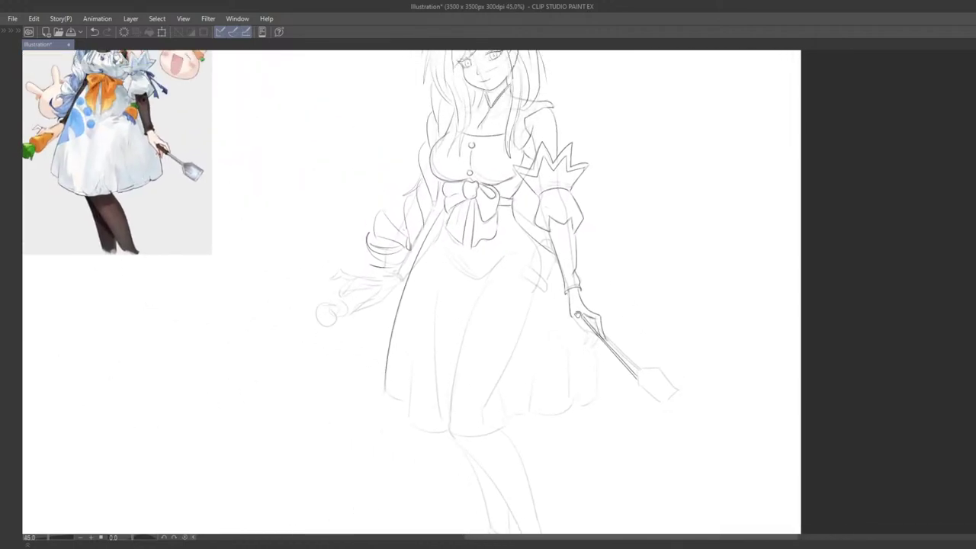
# - Try to draw the lower hand contour and the thumb across the new handle lines
pyautogui.scroll(2, 584, 346)
pyautogui.moveTo(575, 364); pyautogui.dragTo(566, 305)
pyautogui.scroll(3, 566, 305)
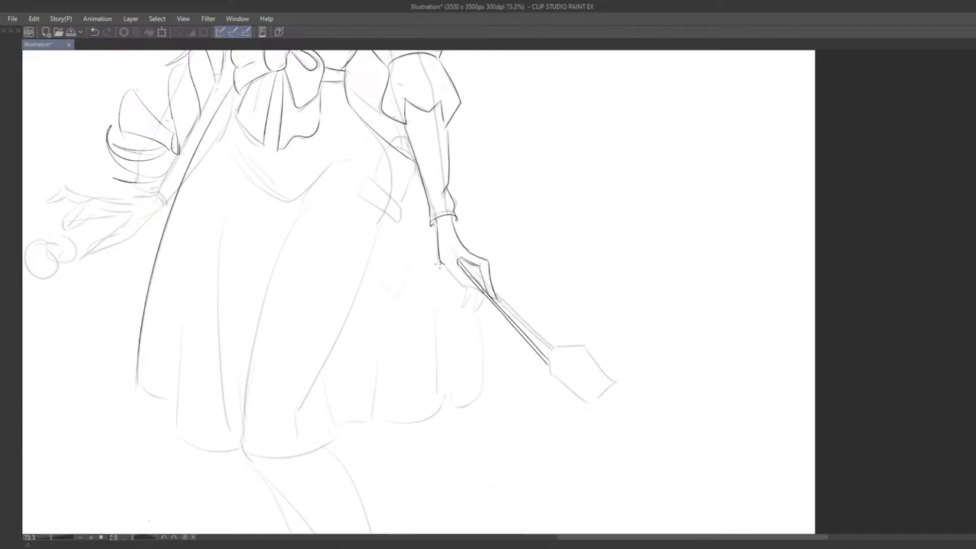
pyautogui.scroll(2, 439, 264)
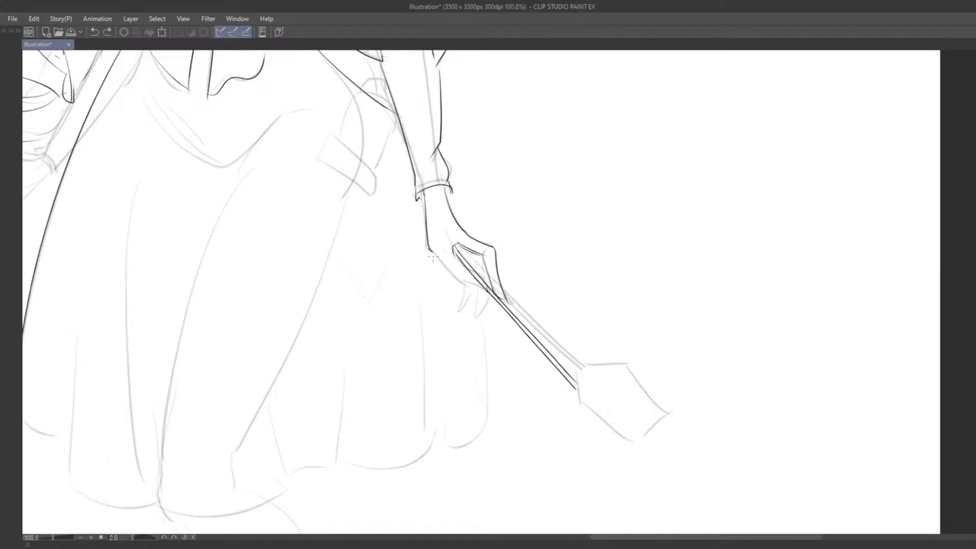
pyautogui.hotkey('ctrl', 'z')
pyautogui.moveTo(432, 254)
pyautogui.mouseDown()
pyautogui.moveTo(454, 285)
pyautogui.moveTo(484, 288)
pyautogui.mouseUp()
pyautogui.moveTo(452, 255); pyautogui.dragTo(484, 288)
pyautogui.hotkey('ctrl', 'z')
pyautogui.hotkey('ctrl', 'z')
pyautogui.hotkey('ctrl', 'z')
pyautogui.hotkey('ctrl', 'z')
pyautogui.moveTo(428, 255); pyautogui.dragTo(455, 283)
pyautogui.moveTo(482, 318)
pyautogui.mouseDown()
pyautogui.moveTo(437, 261)
pyautogui.moveTo(447, 312)
pyautogui.moveTo(441, 284)
pyautogui.mouseUp()
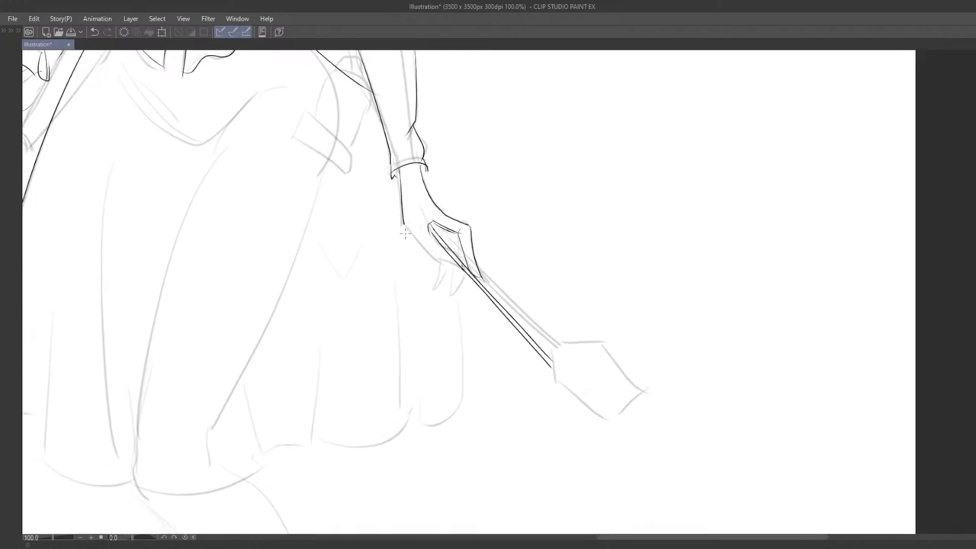
# - Draw the lower hand contour and the thumb and curled fingers gripping the spatula handle
pyautogui.moveTo(404, 225); pyautogui.dragTo(432, 257)
pyautogui.hotkey('ctrl', 'z')
pyautogui.moveTo(404, 225); pyautogui.dragTo(432, 258)
pyautogui.hotkey('ctrl', 'z')
pyautogui.moveTo(404, 227); pyautogui.dragTo(422, 244)
pyautogui.hotkey('ctrl', 'z')
pyautogui.moveTo(429, 226); pyautogui.dragTo(434, 243)
pyautogui.moveTo(490, 315); pyautogui.dragTo(471, 291)
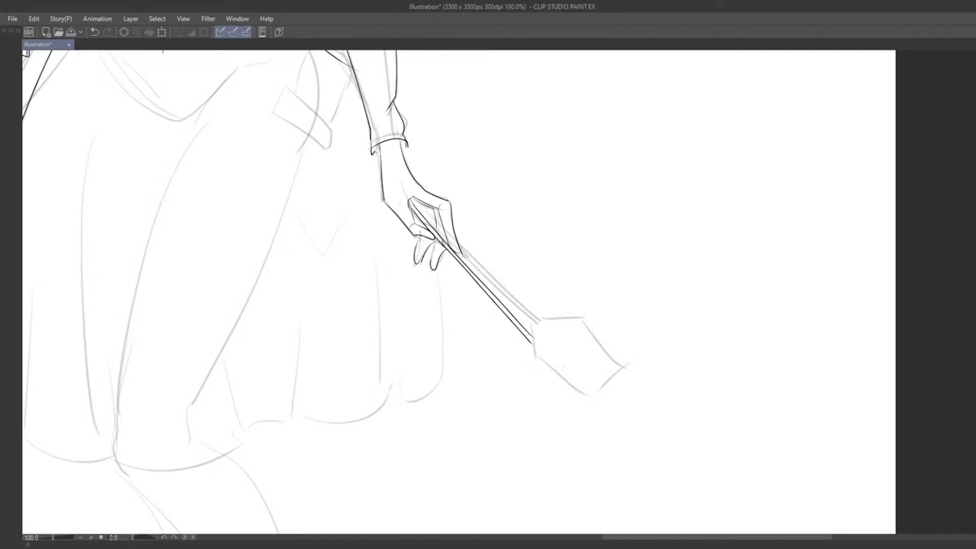
# - Draw the short finger line inside the grip between the handle and the bent index finger
pyautogui.hotkey('ctrl', 'z')
pyautogui.moveTo(424, 204); pyautogui.dragTo(429, 227)
pyautogui.scroll(-6, 436, 227)
pyautogui.scroll(5, 437, 217)
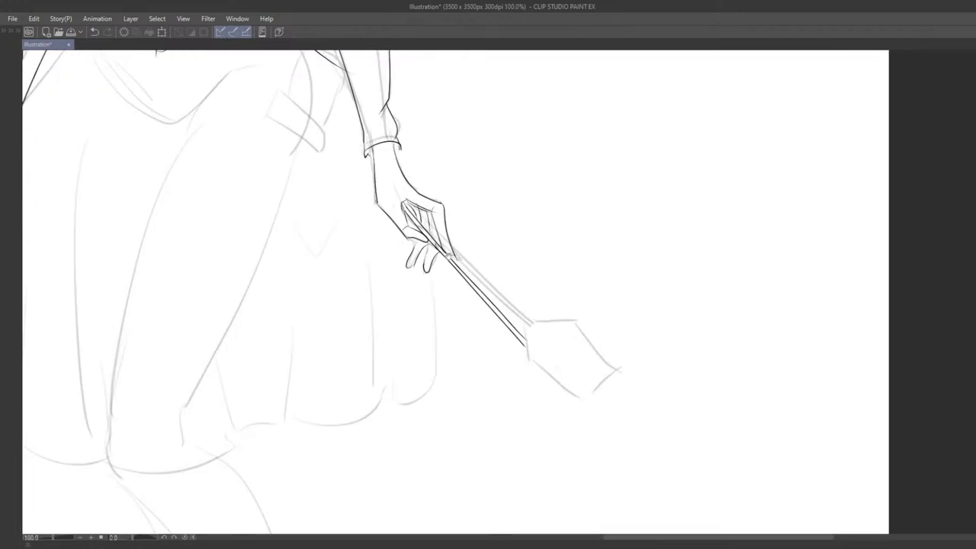
# - Draw the spatula blade's outer outline as a five-sided shape at the end of the handle
pyautogui.moveTo(509, 336)
pyautogui.mouseDown()
pyautogui.moveTo(481, 281)
pyautogui.moveTo(531, 282)
pyautogui.moveTo(507, 281)
pyautogui.moveTo(545, 267)
pyautogui.moveTo(526, 276)
pyautogui.moveTo(577, 312)
pyautogui.mouseUp()
pyautogui.hotkey('ctrl', 'z')
pyautogui.hotkey('ctrl', 'z')
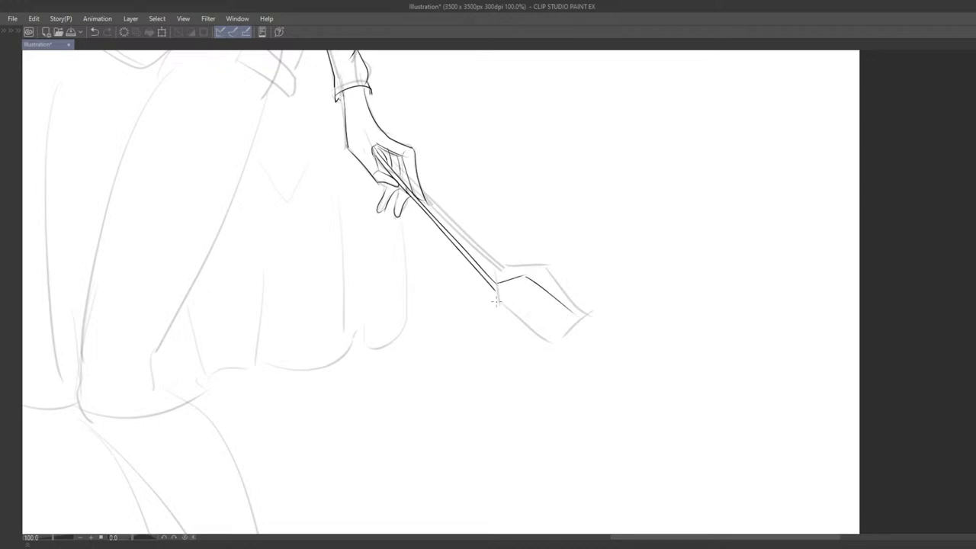
pyautogui.moveTo(497, 286)
pyautogui.mouseDown()
pyautogui.moveTo(487, 313)
pyautogui.moveTo(529, 346)
pyautogui.mouseUp()
pyautogui.moveTo(529, 346); pyautogui.dragTo(567, 313)
pyautogui.scroll(-7, 549, 341)
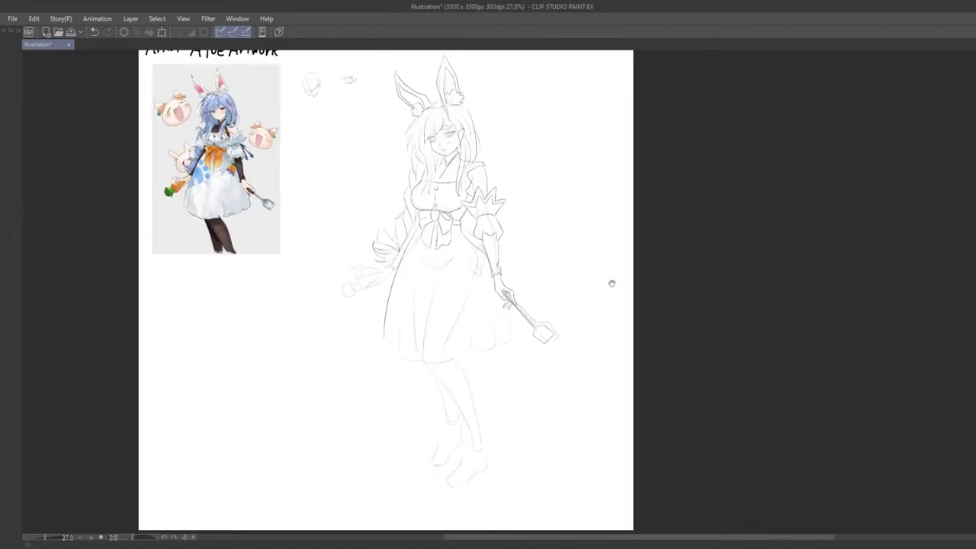
pyautogui.moveTo(612, 284); pyautogui.dragTo(597, 249)
pyautogui.moveTo(554, 342); pyautogui.dragTo(533, 321)
pyautogui.scroll(1, 531, 304)
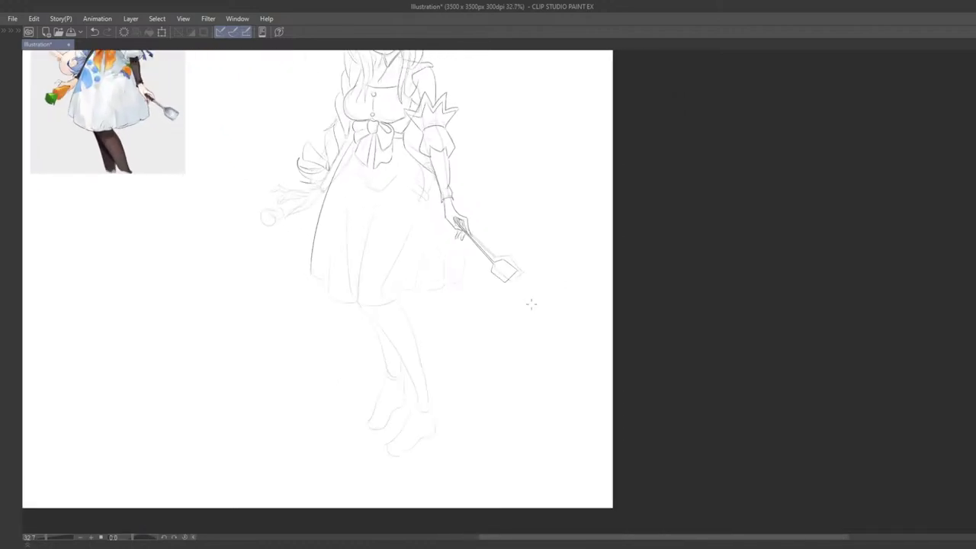
pyautogui.scroll(6, 532, 304)
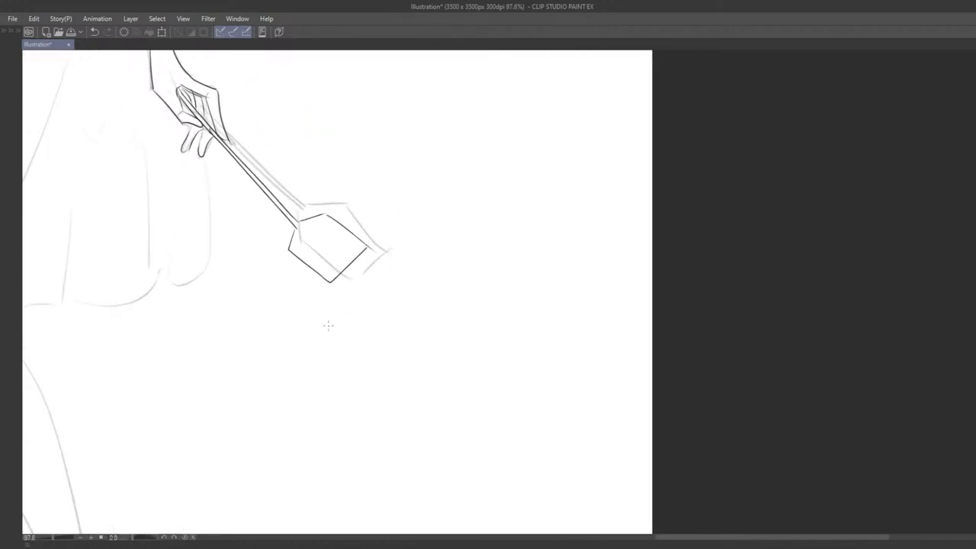
# - Draw the inner rim line along the lower long side of the spatula blade, parallel to its outline
pyautogui.moveTo(299, 250); pyautogui.dragTo(333, 282)
pyautogui.hotkey('ctrl', 'z')
pyautogui.moveTo(292, 247); pyautogui.dragTo(333, 283)
pyautogui.hotkey('ctrl', 'z')
pyautogui.moveTo(295, 249); pyautogui.dragTo(301, 231)
pyautogui.hotkey('ctrl', 'z')
pyautogui.hotkey('ctrl', 'z')
pyautogui.hotkey('ctrl', 'z')
# - Draw the inner rim line along the upper side of the spatula blade, from the handle towards the front edge
pyautogui.moveTo(302, 226)
pyautogui.mouseDown()
pyautogui.moveTo(326, 219)
pyautogui.moveTo(301, 227)
pyautogui.moveTo(323, 221)
pyautogui.moveTo(366, 248)
pyautogui.mouseUp()
pyautogui.hotkey('ctrl', 'z')
pyautogui.hotkey('ctrl', 'z')
pyautogui.moveTo(302, 226)
pyautogui.mouseDown()
pyautogui.moveTo(328, 220)
pyautogui.moveTo(357, 247)
pyautogui.mouseUp()
pyautogui.hotkey('ctrl', 'z')
pyautogui.moveTo(301, 228)
pyautogui.mouseDown()
pyautogui.moveTo(321, 220)
pyautogui.moveTo(530, 303)
pyautogui.mouseUp()
pyautogui.scroll(-6, 323, 279)
pyautogui.moveTo(432, 331); pyautogui.dragTo(467, 377)
pyautogui.scroll(6, 445, 314)
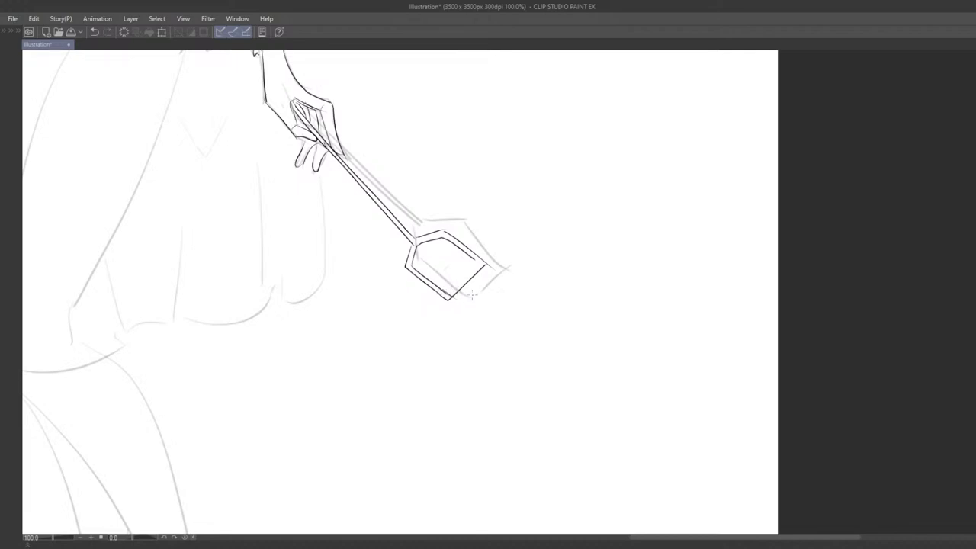
# - Compare the blade with and without its last rim stroke and rework the short edge nearest the handle
pyautogui.hotkey('ctrl', 'z')
pyautogui.hotkey('ctrl', 'y')
pyautogui.hotkey('ctrl', 'z')
pyautogui.hotkey('ctrl', 'y')
pyautogui.hotkey('ctrl', 'z')
pyautogui.hotkey('ctrl', 'y')
pyautogui.hotkey('ctrl', 'z')
pyautogui.hotkey('ctrl', 'y')
pyautogui.moveTo(413, 245); pyautogui.dragTo(406, 269)
pyautogui.hotkey('ctrl', 'z')
pyautogui.hotkey('ctrl', 'z')
pyautogui.scroll(-4, 416, 283)
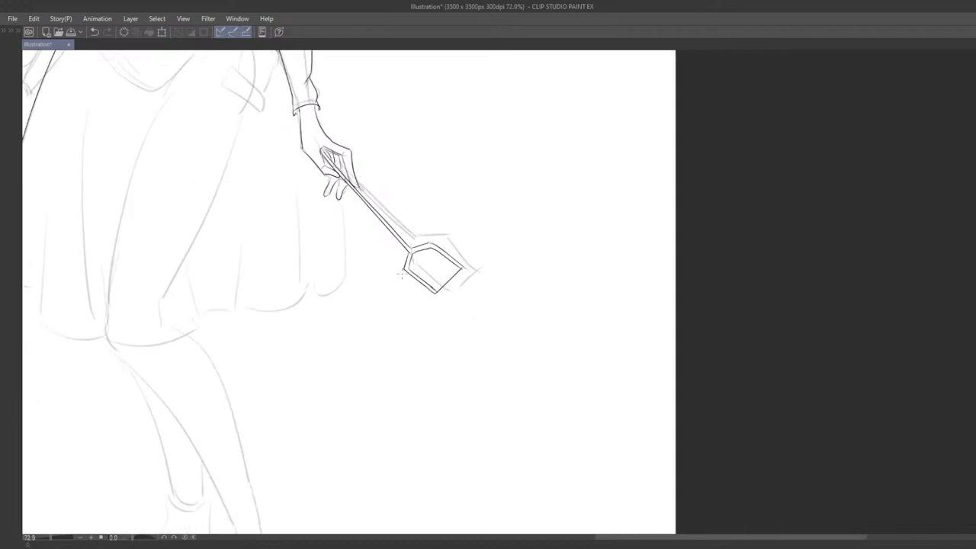
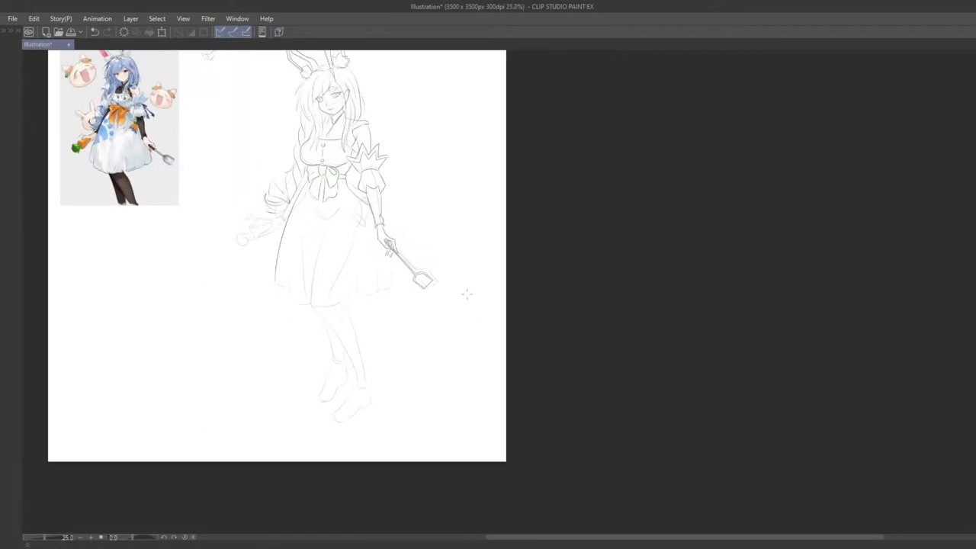
# - Erase the handle lines inside the grip and draw the short finger lines there instead
pyautogui.scroll(4, 467, 294)
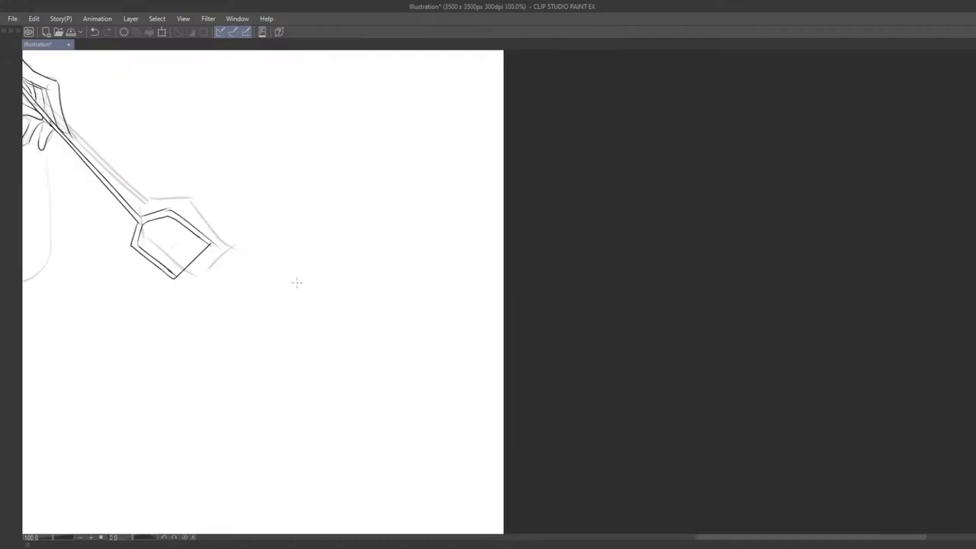
pyautogui.scroll(-3, 454, 242)
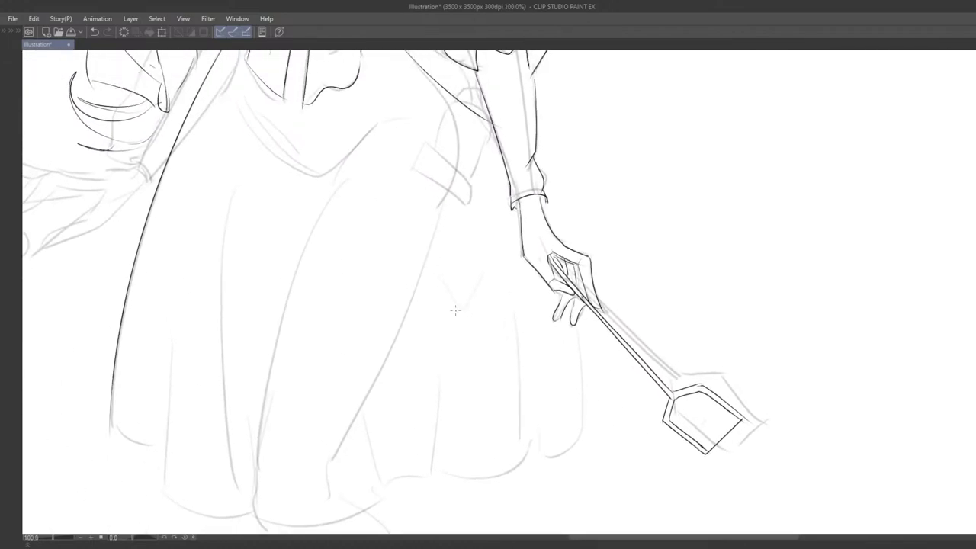
pyautogui.scroll(4, 608, 267)
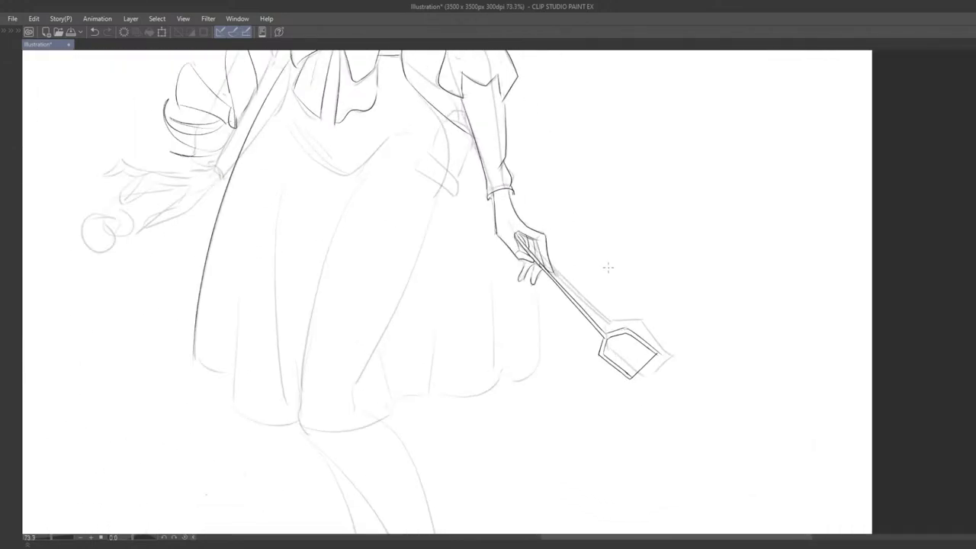
pyautogui.moveTo(522, 232); pyautogui.dragTo(545, 261)
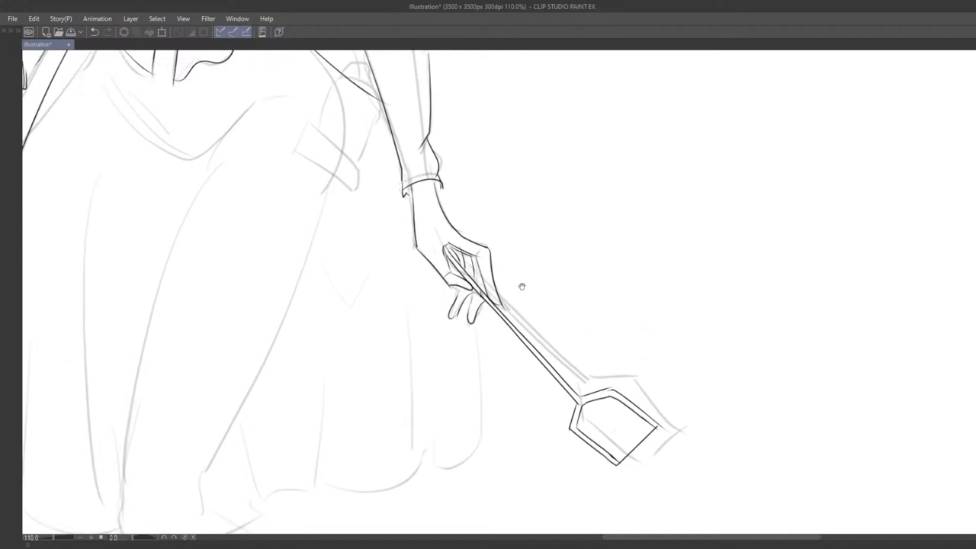
pyautogui.moveTo(484, 291); pyautogui.dragTo(473, 238)
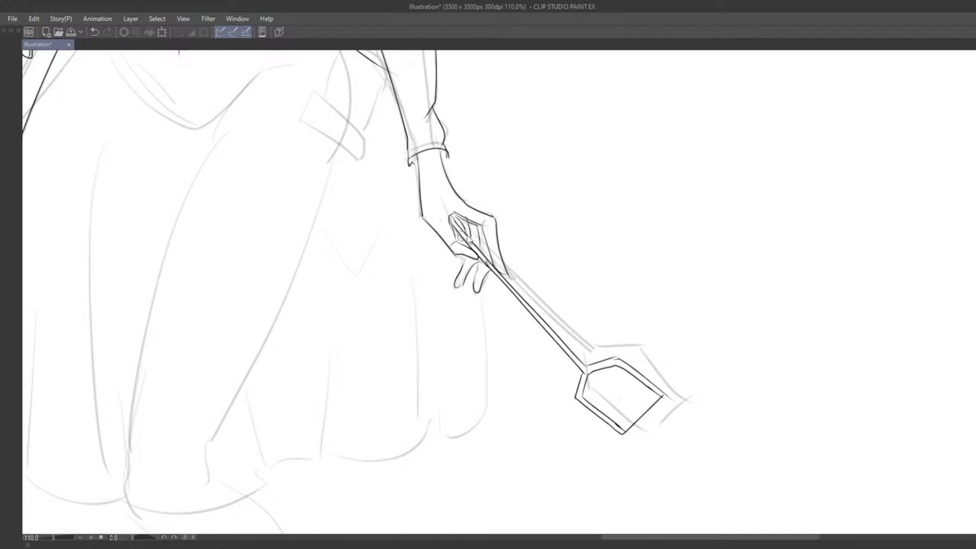
pyautogui.moveTo(476, 232); pyautogui.dragTo(471, 218)
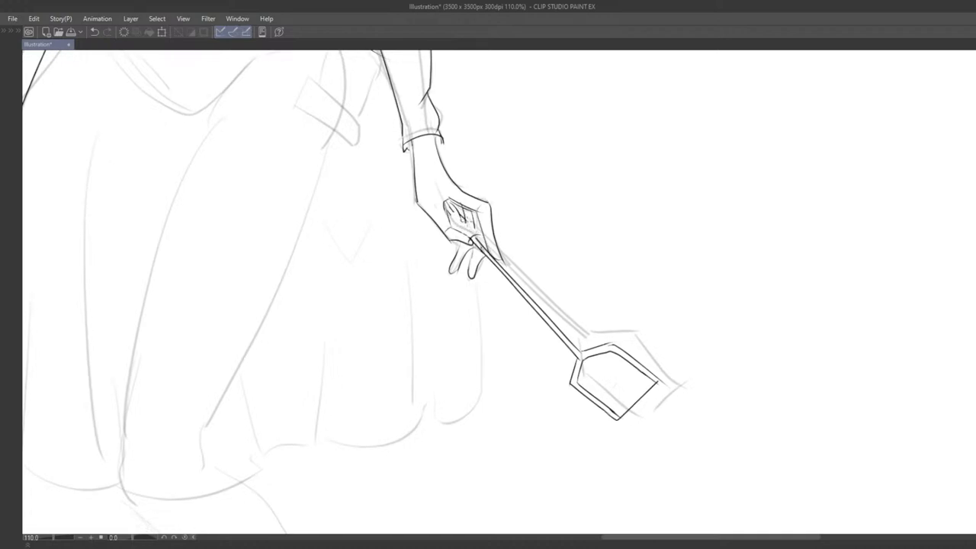
pyautogui.hotkey('ctrl', 'z')
pyautogui.moveTo(453, 206); pyautogui.dragTo(473, 226)
# - Examine the whole figure from ears to skirt against the reference image
pyautogui.scroll(-5, 473, 255)
pyautogui.scroll(-2, 473, 255)
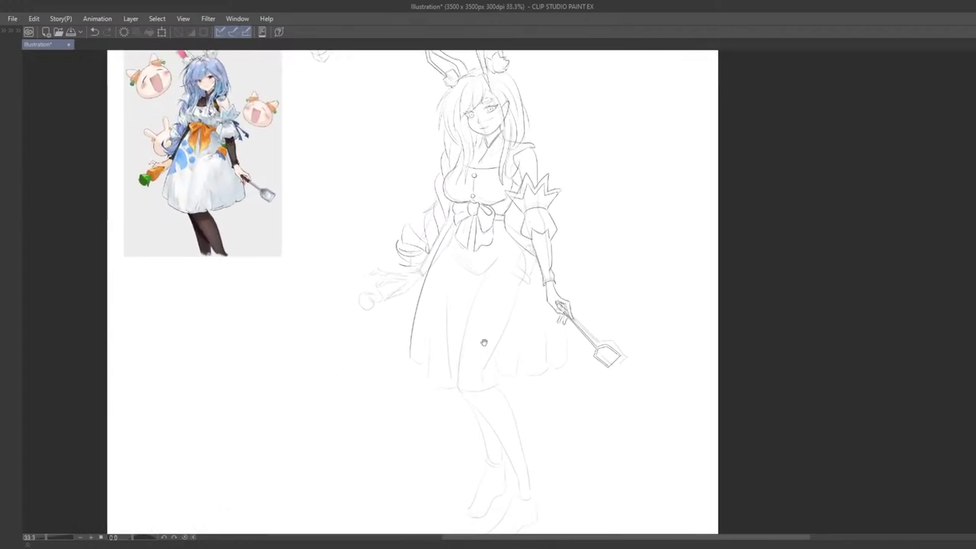
pyautogui.scroll(2, 461, 348)
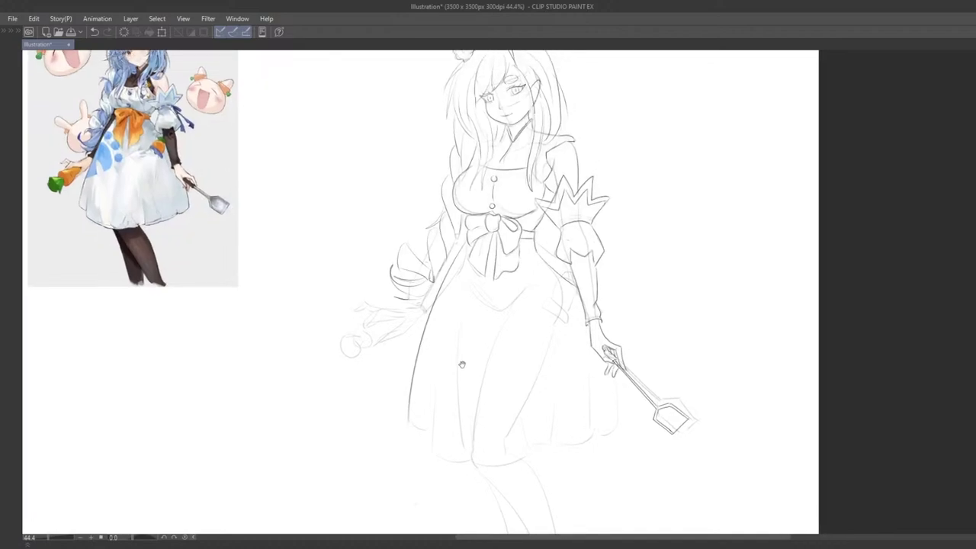
pyautogui.moveTo(462, 364); pyautogui.dragTo(467, 402)
pyautogui.moveTo(495, 273); pyautogui.dragTo(479, 356)
pyautogui.scroll(2, 479, 356)
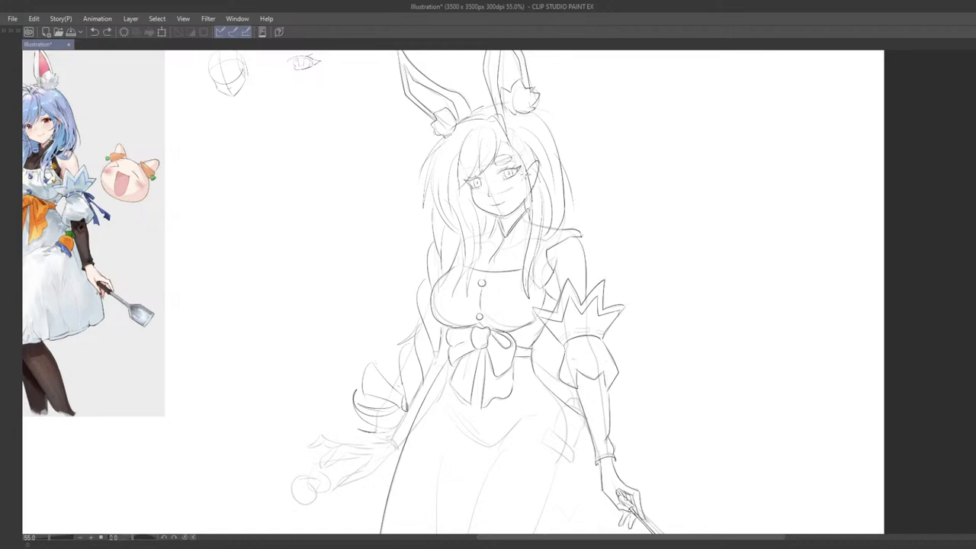
pyautogui.scroll(-2, 516, 197)
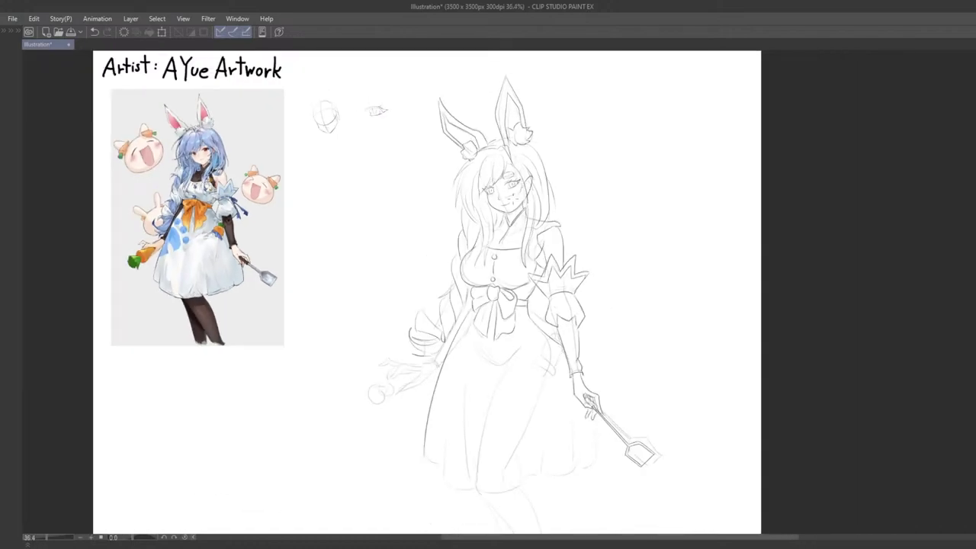
pyautogui.moveTo(515, 260); pyautogui.dragTo(522, 173)
pyautogui.scroll(1, 525, 251)
pyautogui.moveTo(514, 282); pyautogui.dragTo(497, 248)
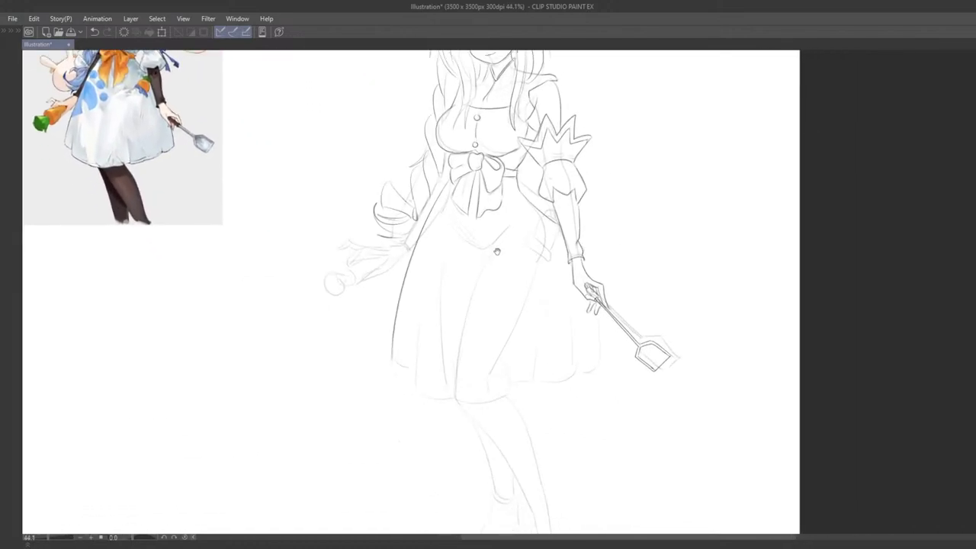
# - Draw the short hem curve at the skirt's outer left corner, below the finished side contour
pyautogui.moveTo(461, 314); pyautogui.dragTo(419, 291)
pyautogui.scroll(1, 340, 338)
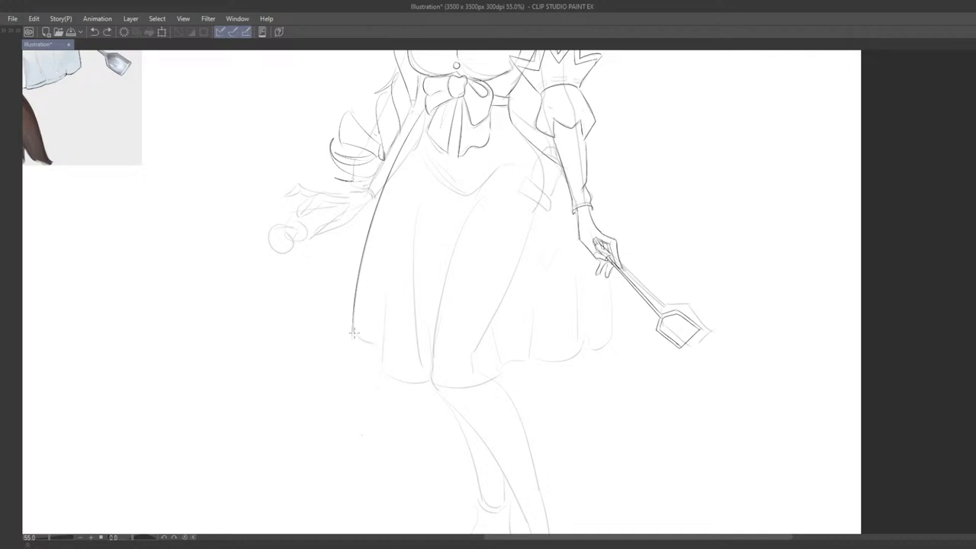
pyautogui.moveTo(354, 333); pyautogui.dragTo(384, 344)
pyautogui.moveTo(386, 294)
pyautogui.mouseDown()
pyautogui.moveTo(384, 372)
pyautogui.moveTo(373, 295)
pyautogui.mouseUp()
pyautogui.hotkey('ctrl', 'z')
pyautogui.hotkey('ctrl', 'z')
pyautogui.moveTo(391, 306)
pyautogui.mouseDown()
pyautogui.moveTo(392, 353)
pyautogui.moveTo(389, 338)
pyautogui.mouseUp()
pyautogui.hotkey('ctrl', 'z')
# - Draw the skirt's first left fold line and the hem curve running from it towards the knee
pyautogui.moveTo(355, 237); pyautogui.dragTo(351, 327)
pyautogui.hotkey('ctrl', 'z')
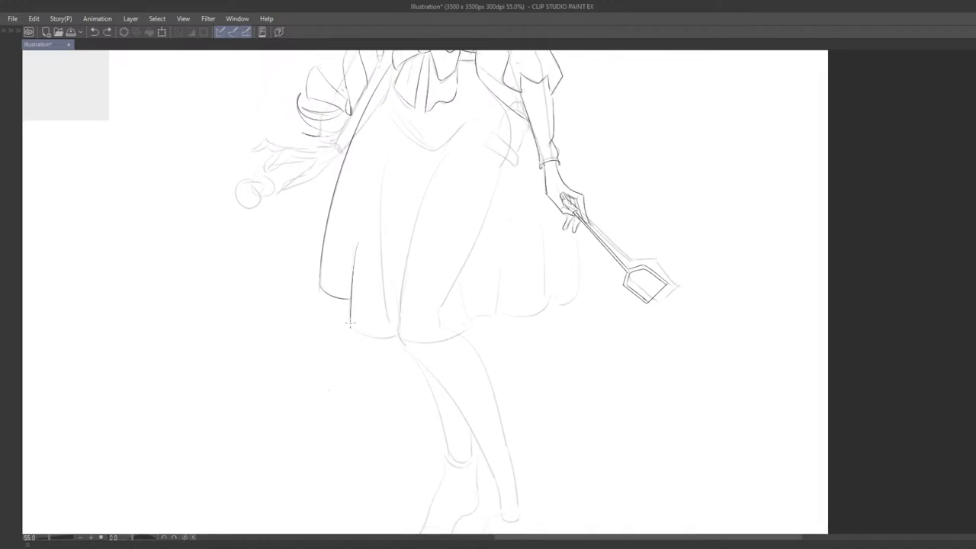
pyautogui.hotkey('ctrl', 'z')
pyautogui.moveTo(355, 244)
pyautogui.mouseDown()
pyautogui.moveTo(350, 325)
pyautogui.moveTo(404, 345)
pyautogui.mouseUp()
pyautogui.hotkey('ctrl', 'z')
pyautogui.hotkey('ctrl', 'z')
pyautogui.hotkey('ctrl', 'z')
pyautogui.hotkey('ctrl', 'z')
# - Draw the long curved fold along the front thigh and the central fold line left of it
pyautogui.moveTo(427, 146)
pyautogui.mouseDown()
pyautogui.moveTo(386, 279)
pyautogui.moveTo(390, 230)
pyautogui.moveTo(382, 322)
pyautogui.moveTo(411, 174)
pyautogui.moveTo(381, 314)
pyautogui.mouseUp()
pyautogui.hotkey('ctrl', 'z')
pyautogui.hotkey('ctrl', 'z')
pyautogui.hotkey('ctrl', 'z')
pyautogui.moveTo(375, 145)
pyautogui.mouseDown()
pyautogui.moveTo(374, 273)
pyautogui.moveTo(371, 141)
pyautogui.moveTo(373, 299)
pyautogui.mouseUp()
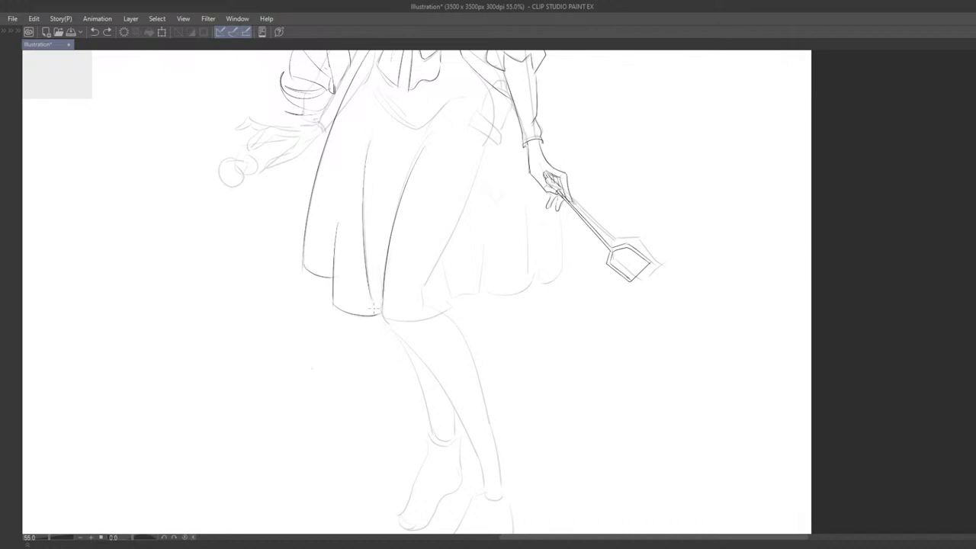
pyautogui.hotkey('ctrl', 'z')
pyautogui.moveTo(366, 152); pyautogui.dragTo(370, 293)
pyautogui.hotkey('ctrl', 'z')
pyautogui.moveTo(374, 176); pyautogui.dragTo(373, 305)
pyautogui.hotkey('ctrl', 'z')
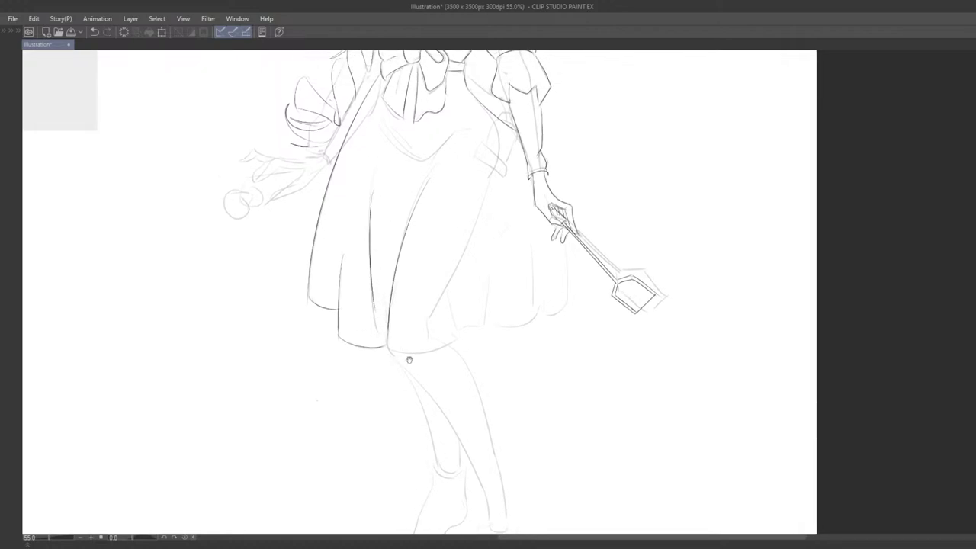
# - Draw the rounded hem curve of the skirt's front panel above the knees
pyautogui.moveTo(409, 359)
pyautogui.mouseDown()
pyautogui.moveTo(409, 337)
pyautogui.moveTo(450, 318)
pyautogui.mouseUp()
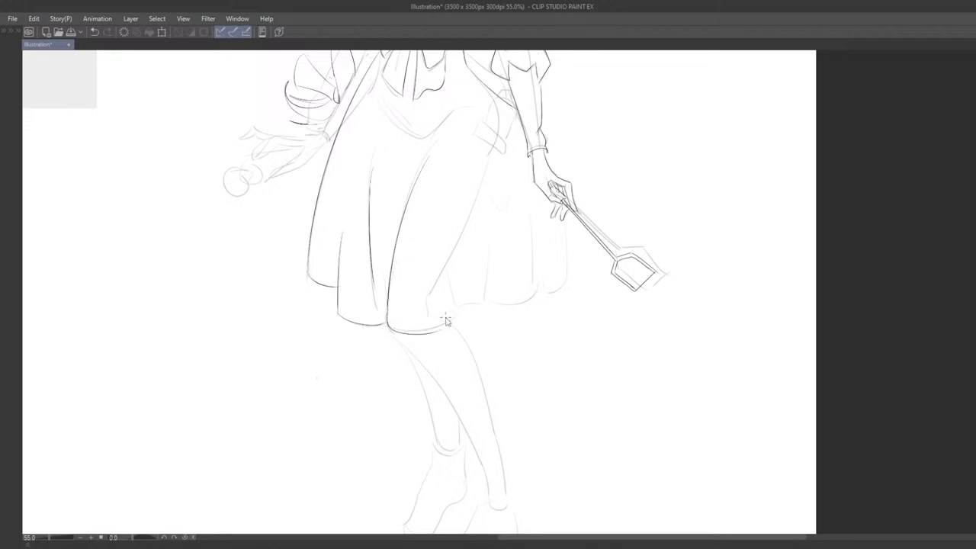
pyautogui.hotkey('ctrl', 'z')
pyautogui.moveTo(387, 321); pyautogui.dragTo(457, 318)
pyautogui.hotkey('ctrl', 'z')
pyautogui.moveTo(388, 306)
pyautogui.mouseDown()
pyautogui.moveTo(407, 332)
pyautogui.moveTo(456, 320)
pyautogui.mouseUp()
pyautogui.hotkey('ctrl', 'z')
pyautogui.moveTo(386, 303)
pyautogui.mouseDown()
pyautogui.moveTo(416, 323)
pyautogui.moveTo(457, 320)
pyautogui.mouseUp()
pyautogui.hotkey('ctrl', 'z')
pyautogui.moveTo(386, 326)
pyautogui.mouseDown()
pyautogui.moveTo(415, 334)
pyautogui.moveTo(465, 298)
pyautogui.moveTo(451, 271)
pyautogui.moveTo(457, 306)
pyautogui.mouseUp()
pyautogui.hotkey('ctrl', 'z')
# - Draw the two short fold lines right of the front panel and the small hem ripple between them
pyautogui.moveTo(480, 199); pyautogui.dragTo(460, 310)
pyautogui.hotkey('ctrl', 'z')
pyautogui.hotkey('ctrl', 'z')
pyautogui.hotkey('ctrl', 'z')
pyautogui.hotkey('ctrl', 'z')
pyautogui.moveTo(462, 241); pyautogui.dragTo(458, 309)
pyautogui.hotkey('ctrl', 'z')
pyautogui.moveTo(488, 247); pyautogui.dragTo(480, 305)
pyautogui.hotkey('ctrl', 'z')
pyautogui.moveTo(485, 241)
pyautogui.mouseDown()
pyautogui.moveTo(482, 307)
pyautogui.moveTo(499, 300)
pyautogui.mouseUp()
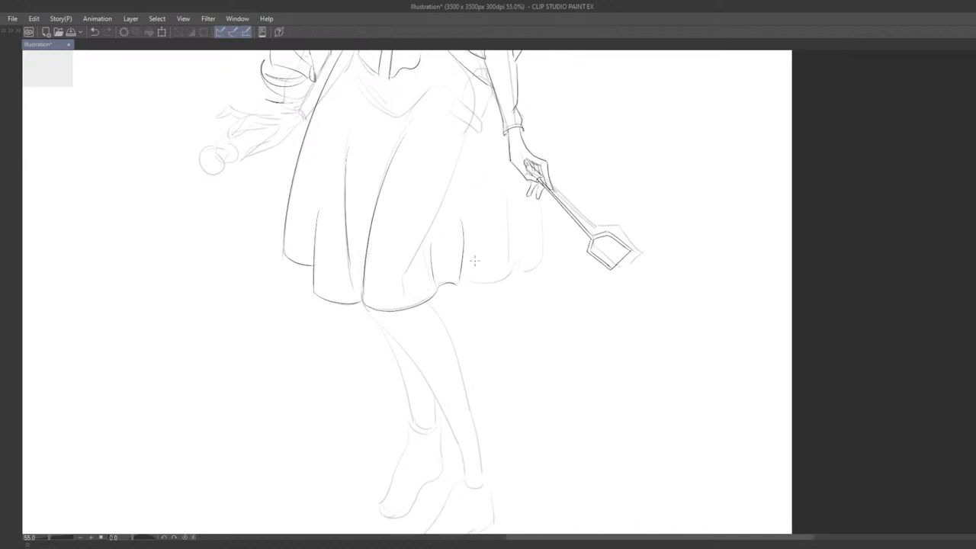
pyautogui.moveTo(478, 344)
pyautogui.mouseDown()
pyautogui.moveTo(469, 404)
pyautogui.moveTo(464, 376)
pyautogui.moveTo(480, 369)
pyautogui.moveTo(473, 358)
pyautogui.moveTo(491, 356)
pyautogui.mouseUp()
# - Rework the fold line beside the hem ripple and draw the wide hem curve of the next panel to its right
pyautogui.scroll(1, 466, 401)
pyautogui.scroll(1, 491, 355)
pyautogui.scroll(1, 487, 282)
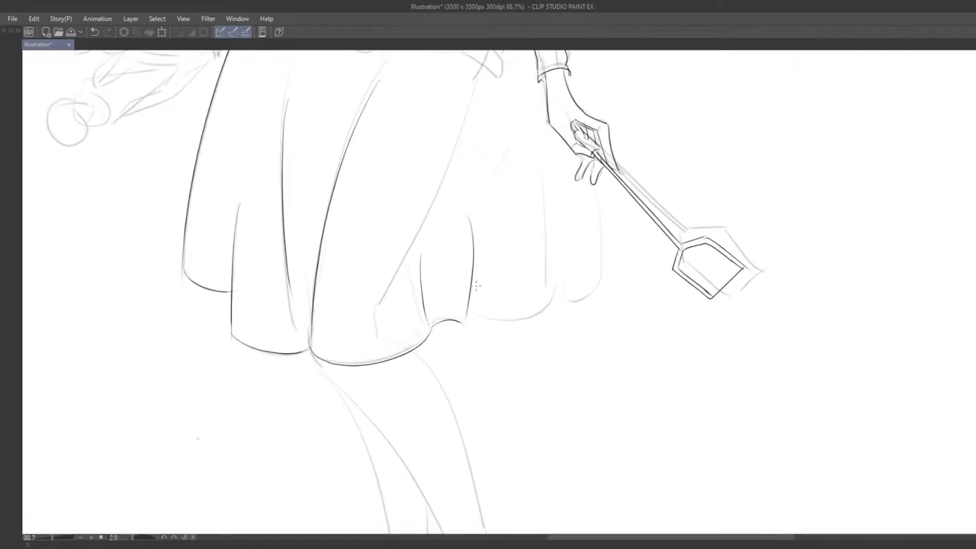
pyautogui.moveTo(471, 247); pyautogui.dragTo(474, 281)
pyautogui.moveTo(473, 223)
pyautogui.mouseDown()
pyautogui.moveTo(464, 324)
pyautogui.moveTo(541, 314)
pyautogui.mouseUp()
pyautogui.hotkey('ctrl', 'z')
pyautogui.hotkey('ctrl', 'z')
pyautogui.moveTo(465, 334)
pyautogui.mouseDown()
pyautogui.moveTo(475, 233)
pyautogui.moveTo(448, 322)
pyautogui.moveTo(434, 325)
pyautogui.moveTo(468, 314)
pyautogui.mouseUp()
pyautogui.hotkey('ctrl', 'z')
pyautogui.moveTo(471, 227)
pyautogui.mouseDown()
pyautogui.moveTo(468, 310)
pyautogui.moveTo(532, 318)
pyautogui.mouseUp()
pyautogui.hotkey('ctrl', 'z')
pyautogui.moveTo(467, 311)
pyautogui.mouseDown()
pyautogui.moveTo(503, 323)
pyautogui.moveTo(535, 313)
pyautogui.moveTo(548, 286)
pyautogui.moveTo(544, 312)
pyautogui.moveTo(557, 285)
pyautogui.moveTo(504, 322)
pyautogui.moveTo(556, 284)
pyautogui.mouseUp()
pyautogui.hotkey('ctrl', 'z')
pyautogui.hotkey('ctrl', 'z')
pyautogui.hotkey('ctrl', 'z')
# - Draw the skirt's outer right contour below the hand and the hem curve of the last panel
pyautogui.moveTo(556, 209); pyautogui.dragTo(554, 250)
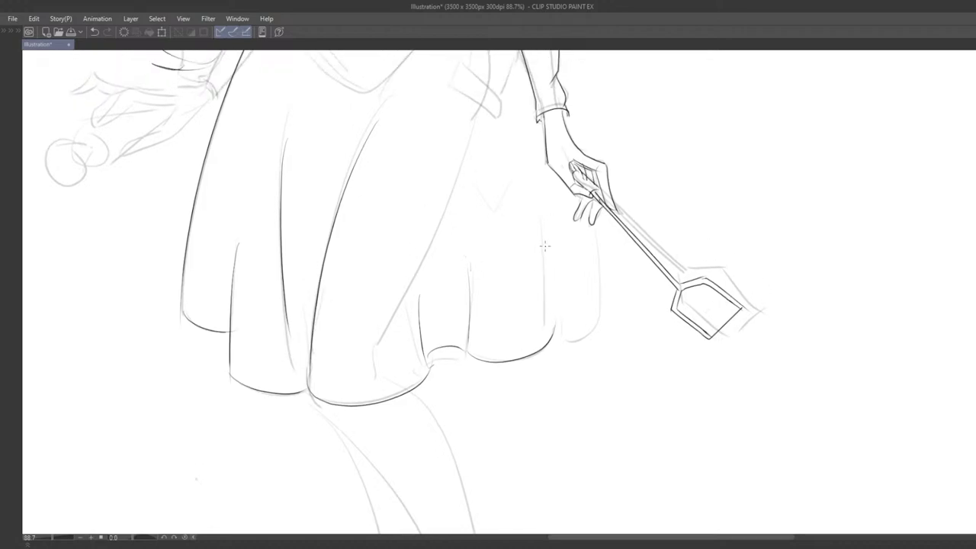
pyautogui.moveTo(522, 219); pyautogui.dragTo(557, 334)
pyautogui.hotkey('ctrl', 'z')
pyautogui.hotkey('ctrl', 'z')
pyautogui.hotkey('ctrl', 'z')
pyautogui.moveTo(535, 220)
pyautogui.mouseDown()
pyautogui.moveTo(548, 330)
pyautogui.moveTo(547, 252)
pyautogui.moveTo(557, 333)
pyautogui.moveTo(572, 342)
pyautogui.moveTo(559, 326)
pyautogui.moveTo(576, 341)
pyautogui.moveTo(592, 325)
pyautogui.moveTo(562, 327)
pyautogui.moveTo(570, 341)
pyautogui.moveTo(596, 318)
pyautogui.moveTo(556, 330)
pyautogui.moveTo(601, 305)
pyautogui.mouseUp()
pyautogui.hotkey('ctrl', 'z')
pyautogui.hotkey('ctrl', 'z')
pyautogui.hotkey('ctrl', 'z')
pyautogui.hotkey('ctrl', 'z')
pyautogui.moveTo(598, 227)
pyautogui.mouseDown()
pyautogui.moveTo(599, 298)
pyautogui.moveTo(594, 229)
pyautogui.moveTo(598, 328)
pyautogui.mouseUp()
pyautogui.scroll(-4, 594, 306)
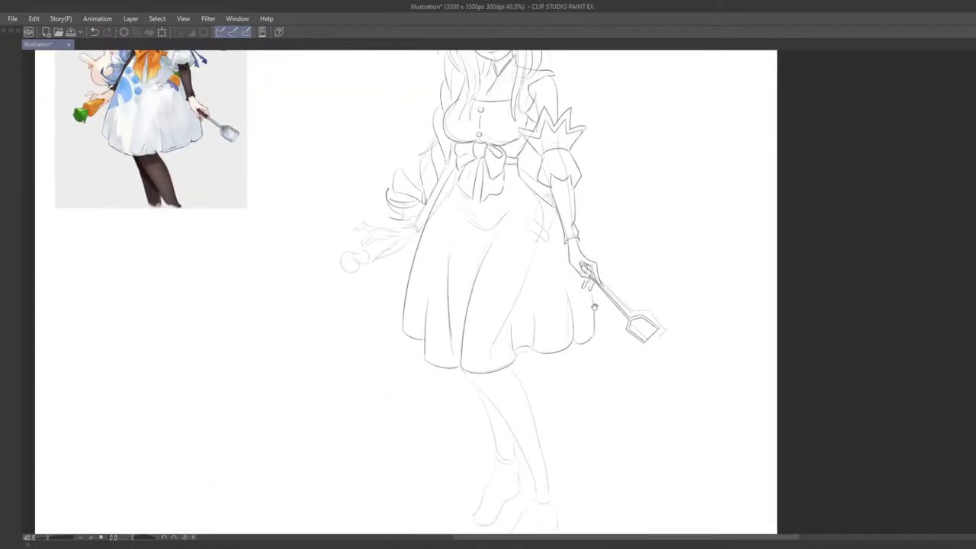
# - Redraw the two long fold lines on the right part of the skirt, extending them up from the hem
pyautogui.scroll(2, 594, 307)
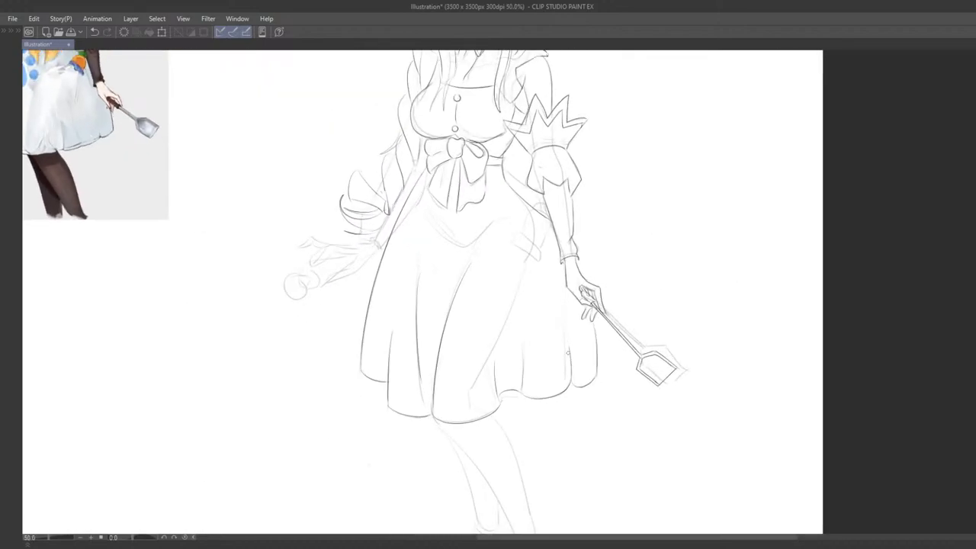
pyautogui.moveTo(571, 337); pyautogui.dragTo(570, 376)
pyautogui.hotkey('ctrl', 'z')
pyautogui.moveTo(564, 301); pyautogui.dragTo(570, 375)
pyautogui.hotkey('ctrl', 'z')
pyautogui.moveTo(527, 303); pyautogui.dragTo(523, 387)
pyautogui.hotkey('ctrl', 'z')
pyautogui.moveTo(526, 311); pyautogui.dragTo(524, 395)
pyautogui.hotkey('ctrl', 'z')
pyautogui.scroll(-6, 528, 385)
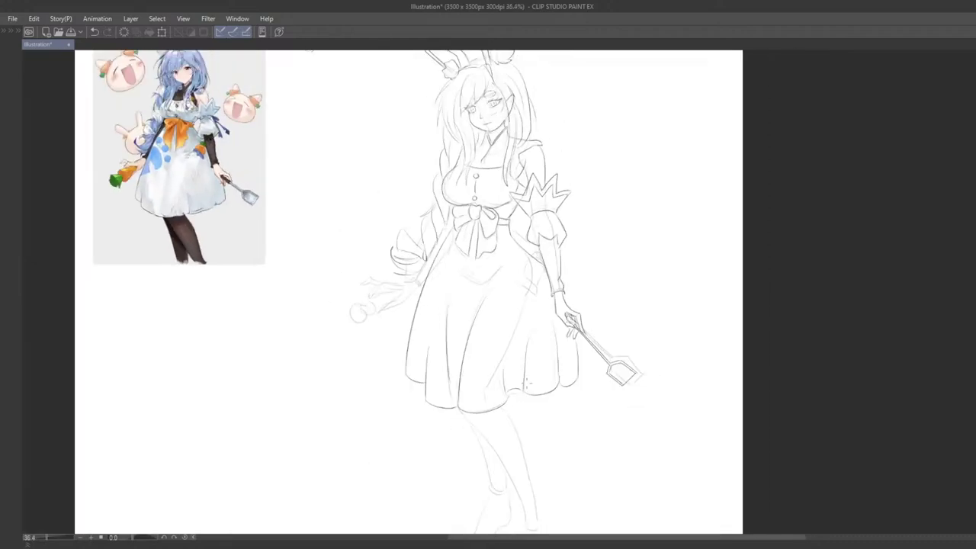
# - Draw the short left edge of the slanted rectangular ornament on the skirt's right hip
pyautogui.moveTo(560, 349)
pyautogui.mouseDown()
pyautogui.moveTo(553, 306)
pyautogui.moveTo(566, 297)
pyautogui.moveTo(462, 374)
pyautogui.moveTo(457, 342)
pyautogui.mouseUp()
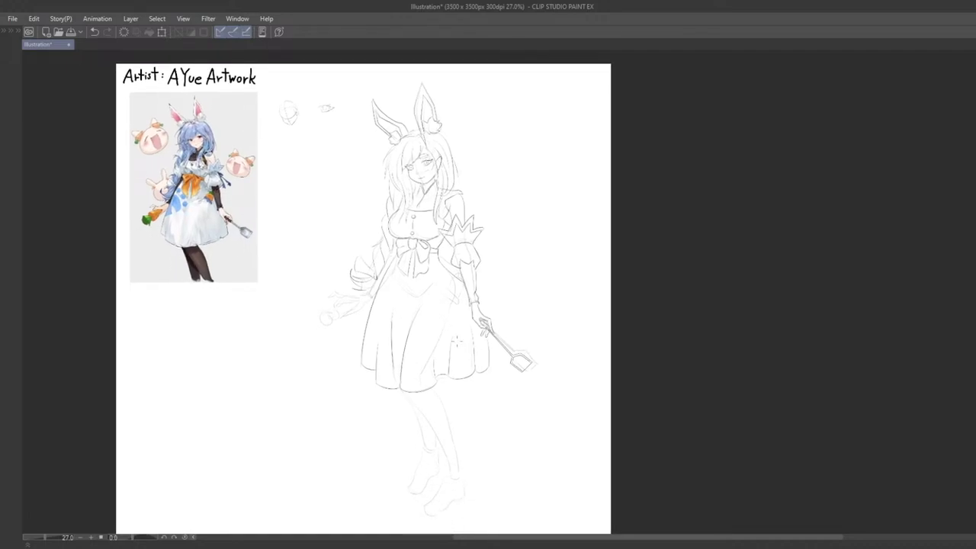
pyautogui.scroll(5, 456, 342)
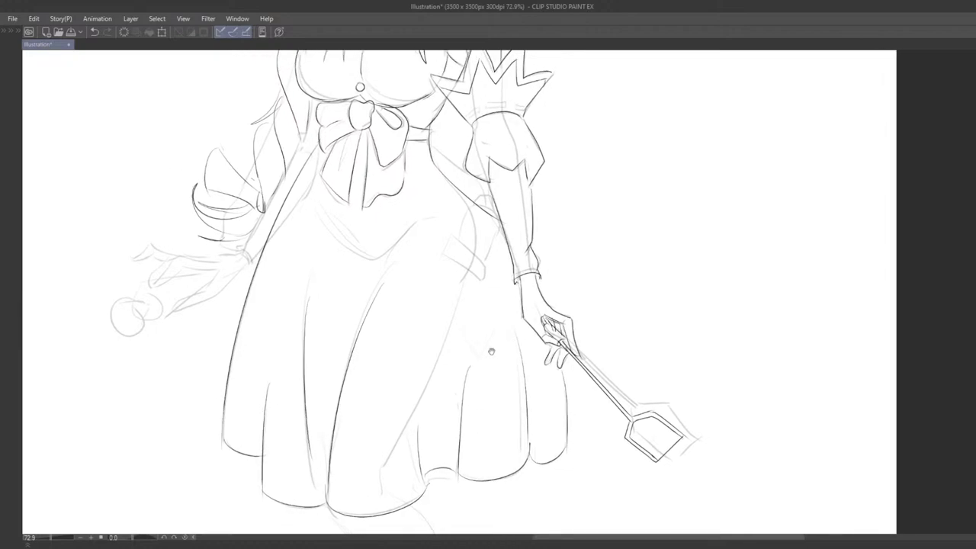
pyautogui.moveTo(492, 352); pyautogui.dragTo(503, 364)
pyautogui.moveTo(439, 287); pyautogui.dragTo(464, 283)
pyautogui.hotkey('ctrl', 'z')
pyautogui.hotkey('ctrl', 'y')
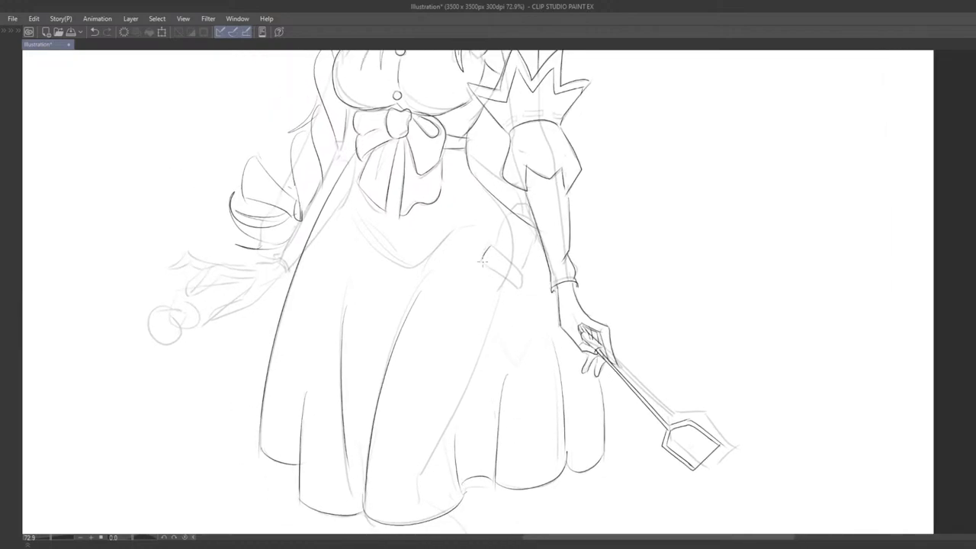
pyautogui.hotkey('ctrl', 'z')
pyautogui.hotkey('ctrl', 'y')
pyautogui.hotkey('ctrl', 'z')
# - Draw the two long sides and the far short edge to close the slanted rectangle on the hip
pyautogui.moveTo(482, 263); pyautogui.dragTo(515, 286)
pyautogui.hotkey('ctrl', 'z')
pyautogui.moveTo(488, 246); pyautogui.dragTo(513, 285)
pyautogui.moveTo(503, 251); pyautogui.dragTo(523, 277)
pyautogui.hotkey('ctrl', 'z')
pyautogui.hotkey('ctrl', 'y')
pyautogui.moveTo(508, 246); pyautogui.dragTo(509, 243)
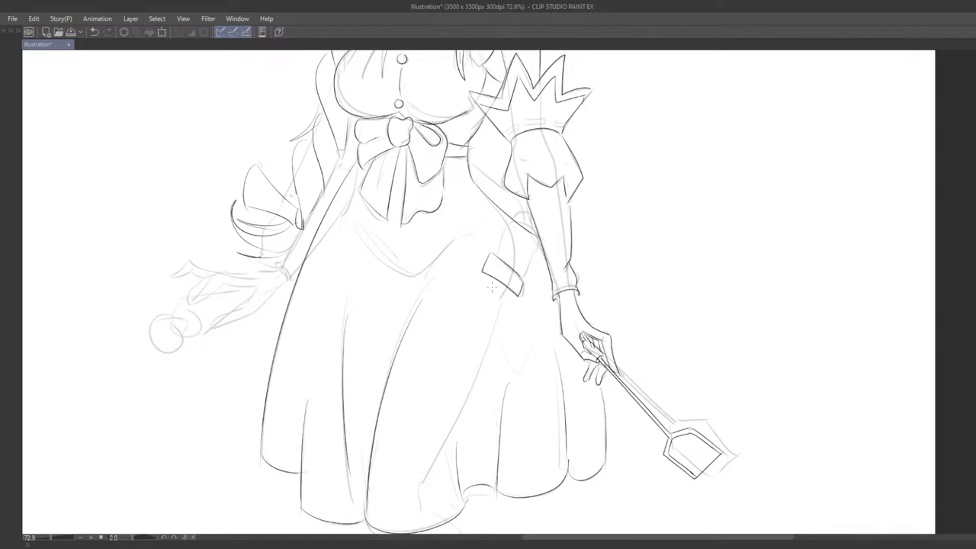
# - Draw the side lines extending above and below the slanted hip rectangle and the small rounded cap at their upper end
pyautogui.moveTo(492, 282); pyautogui.dragTo(485, 307)
pyautogui.hotkey('ctrl', 'z')
pyautogui.hotkey('ctrl', 'z')
pyautogui.hotkey('ctrl', 'z')
pyautogui.moveTo(500, 255)
pyautogui.mouseDown()
pyautogui.moveTo(509, 222)
pyautogui.moveTo(533, 261)
pyautogui.mouseUp()
pyautogui.hotkey('ctrl', 'z')
pyautogui.moveTo(511, 223)
pyautogui.mouseDown()
pyautogui.moveTo(532, 235)
pyautogui.moveTo(520, 282)
pyautogui.mouseUp()
pyautogui.hotkey('ctrl', 'z')
pyautogui.moveTo(539, 247); pyautogui.dragTo(523, 276)
pyautogui.hotkey('ctrl', 'z')
pyautogui.scroll(-5, 539, 265)
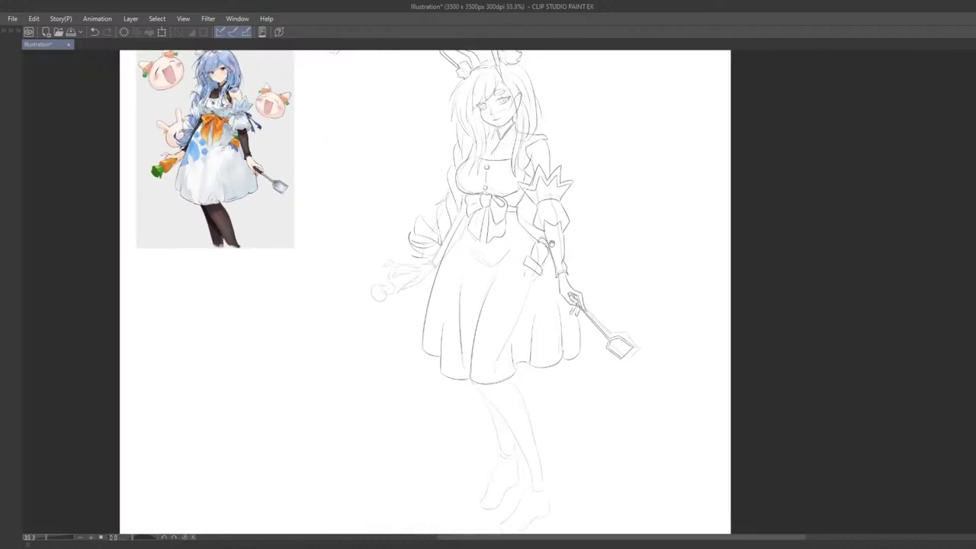
# - Draw the downward-curving fold line on the skirt front below the bow
pyautogui.scroll(4, 520, 276)
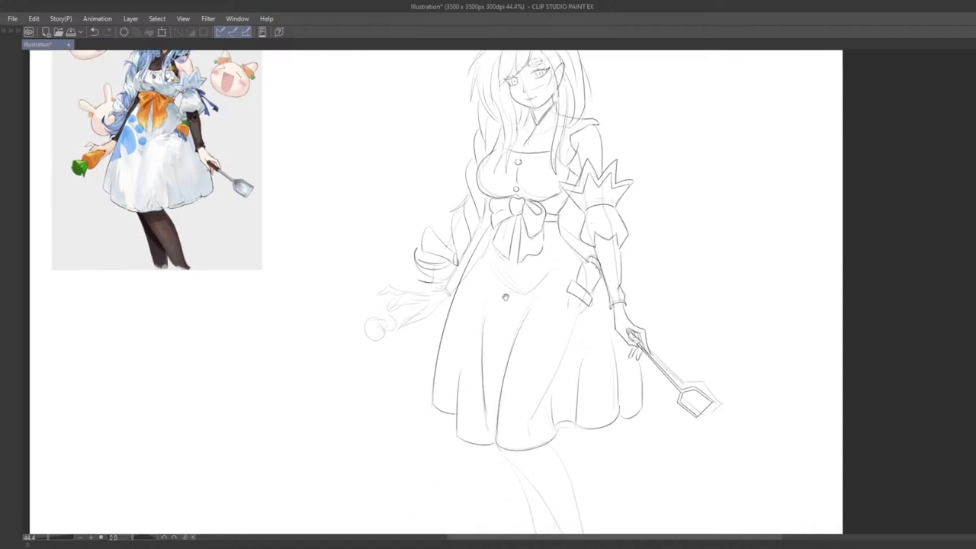
pyautogui.moveTo(497, 281); pyautogui.dragTo(496, 343)
pyautogui.scroll(-2, 496, 342)
pyautogui.hscroll(2, 497, 343)
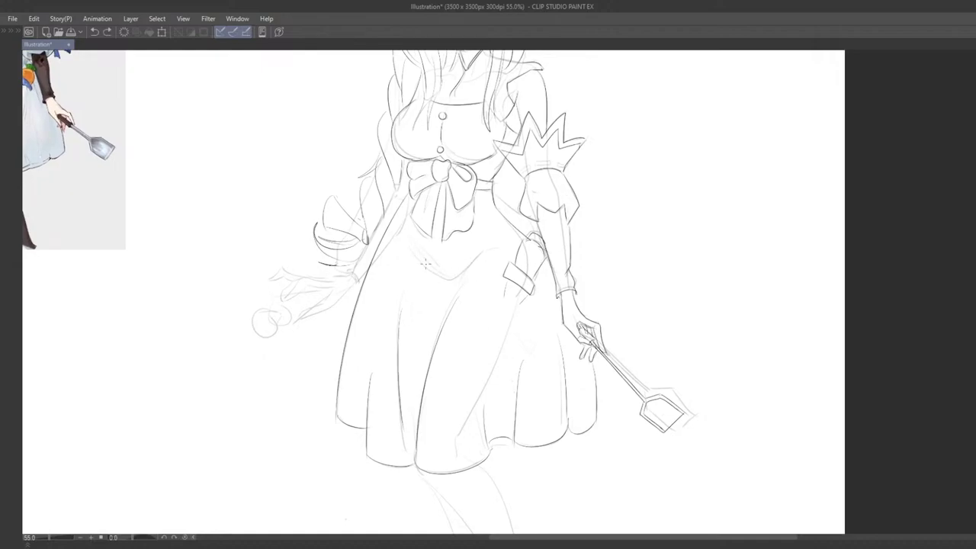
pyautogui.scroll(-1, 479, 295)
pyautogui.scroll(-3, 480, 296)
pyautogui.scroll(3, 485, 305)
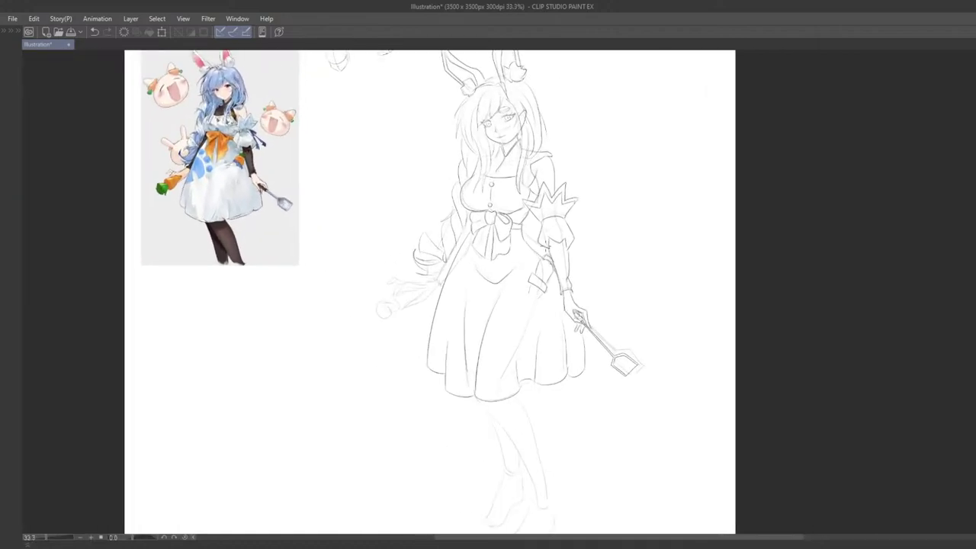
pyautogui.moveTo(487, 313); pyautogui.dragTo(495, 297)
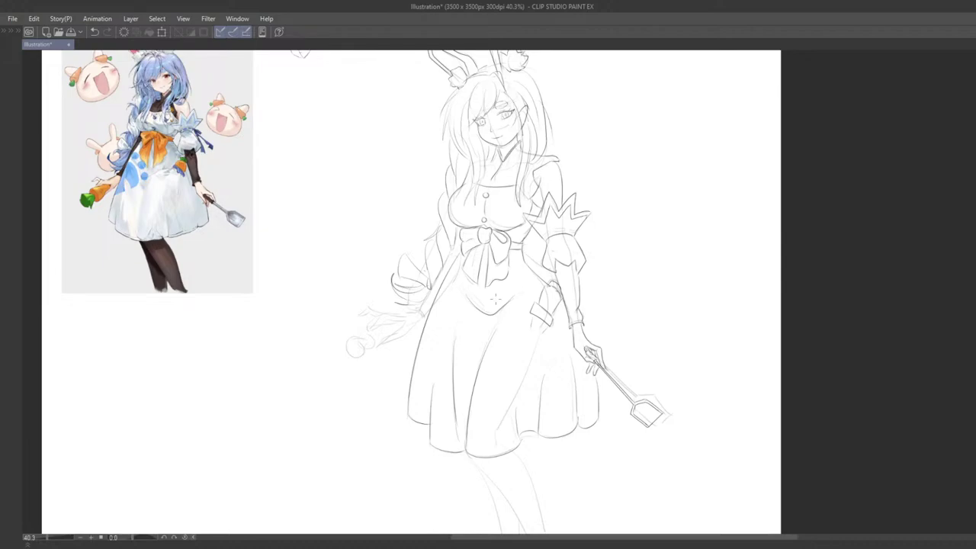
pyautogui.scroll(3, 496, 299)
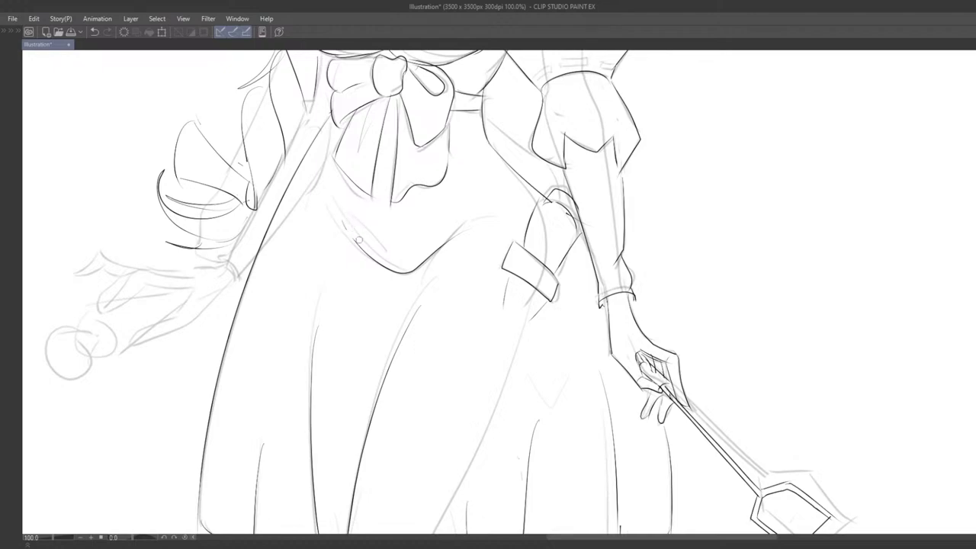
# - Erase parts of the curved fold below the bow and redraw it as a wider, smoother curve
pyautogui.press('e')
pyautogui.moveTo(360, 253)
pyautogui.mouseDown()
pyautogui.moveTo(390, 266)
pyautogui.moveTo(452, 226)
pyautogui.mouseUp()
pyautogui.press('p')
pyautogui.moveTo(338, 203)
pyautogui.mouseDown()
pyautogui.moveTo(366, 248)
pyautogui.moveTo(345, 235)
pyautogui.moveTo(415, 274)
pyautogui.moveTo(385, 266)
pyautogui.moveTo(454, 228)
pyautogui.mouseUp()
pyautogui.hotkey('ctrl', 'z')
pyautogui.hotkey('ctrl', 'z')
pyautogui.hotkey('ctrl', 'z')
pyautogui.moveTo(335, 209)
pyautogui.mouseDown()
pyautogui.moveTo(398, 267)
pyautogui.moveTo(435, 253)
pyautogui.moveTo(366, 259)
pyautogui.moveTo(464, 260)
pyautogui.mouseUp()
pyautogui.hotkey('ctrl', 'z')
pyautogui.scroll(-5, 461, 261)
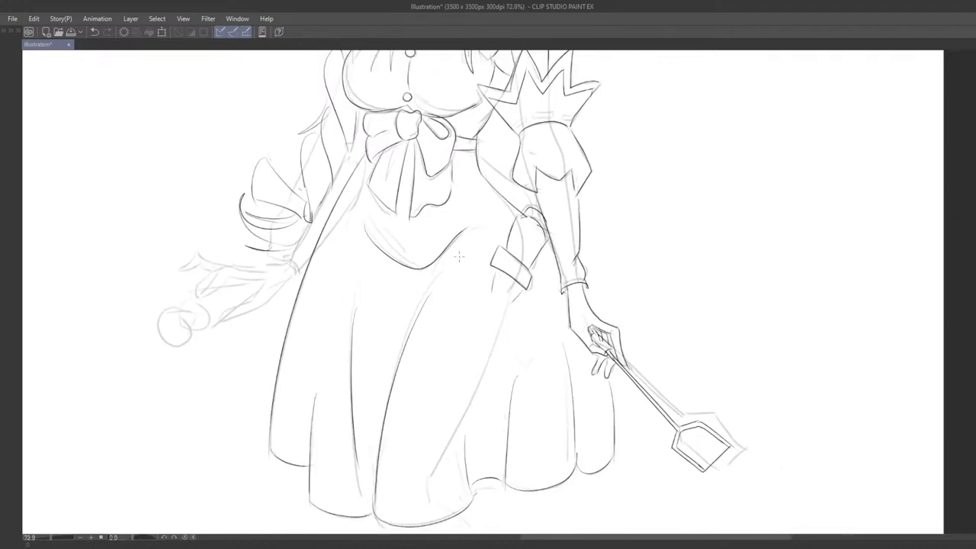
# - Draw short fold lines converging in a V just beneath the curved fold on the skirt front
pyautogui.scroll(2, 445, 275)
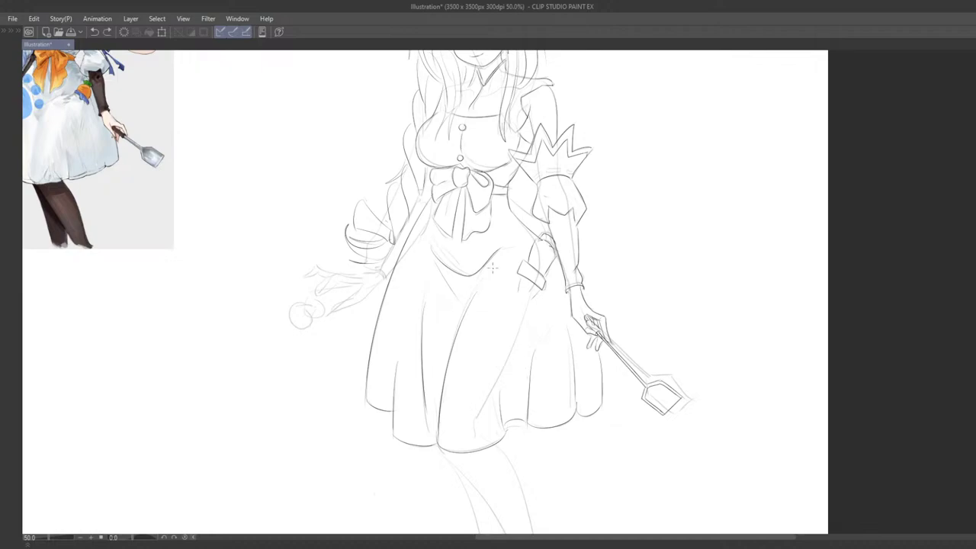
pyautogui.moveTo(490, 265); pyautogui.dragTo(467, 292)
pyautogui.scroll(-3, 476, 262)
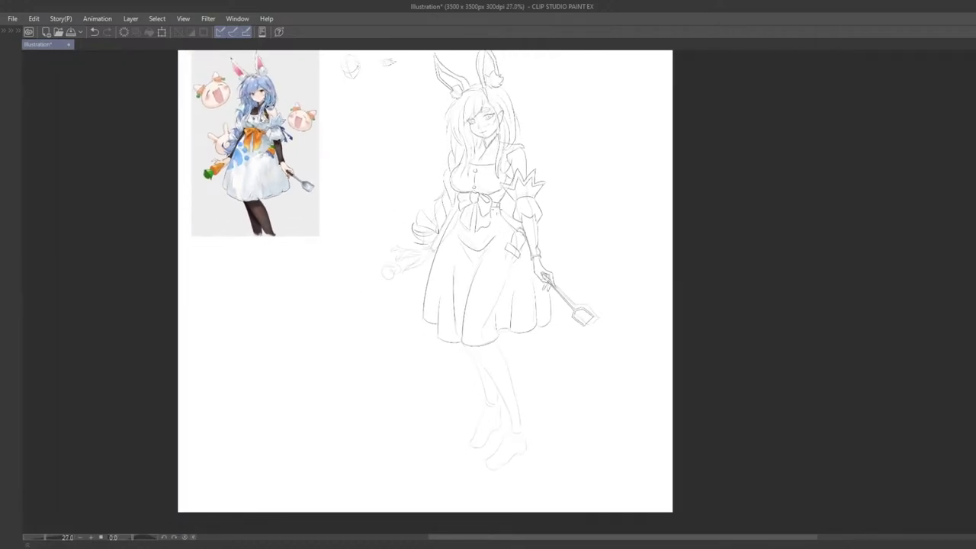
pyautogui.hotkey('ctrl', 'alt', '0')
pyautogui.moveTo(395, 342); pyautogui.dragTo(393, 432)
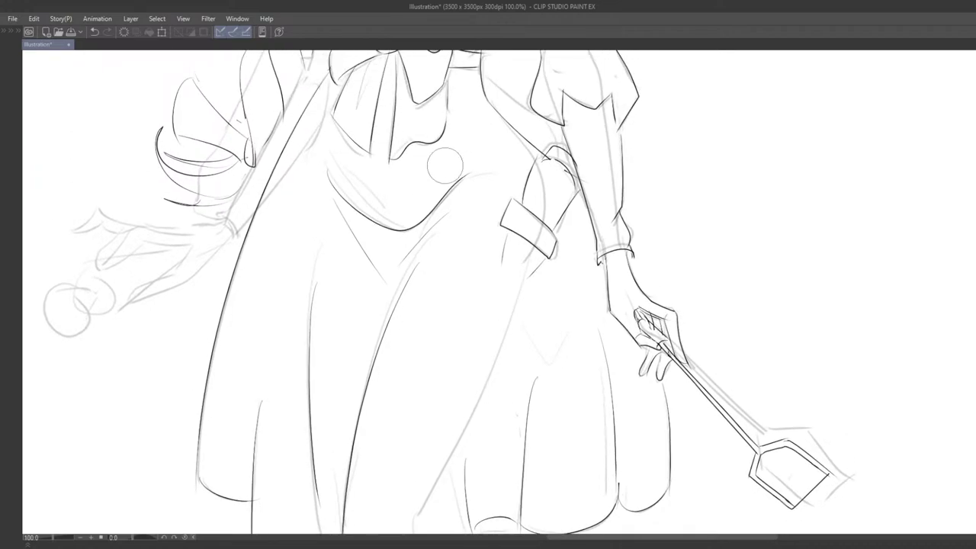
pyautogui.scroll(-6, 427, 198)
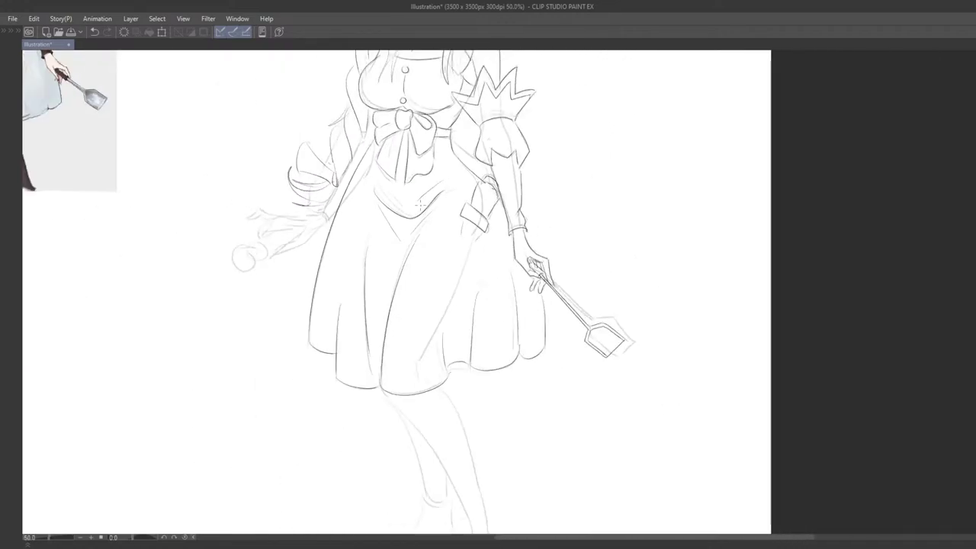
pyautogui.scroll(4, 495, 269)
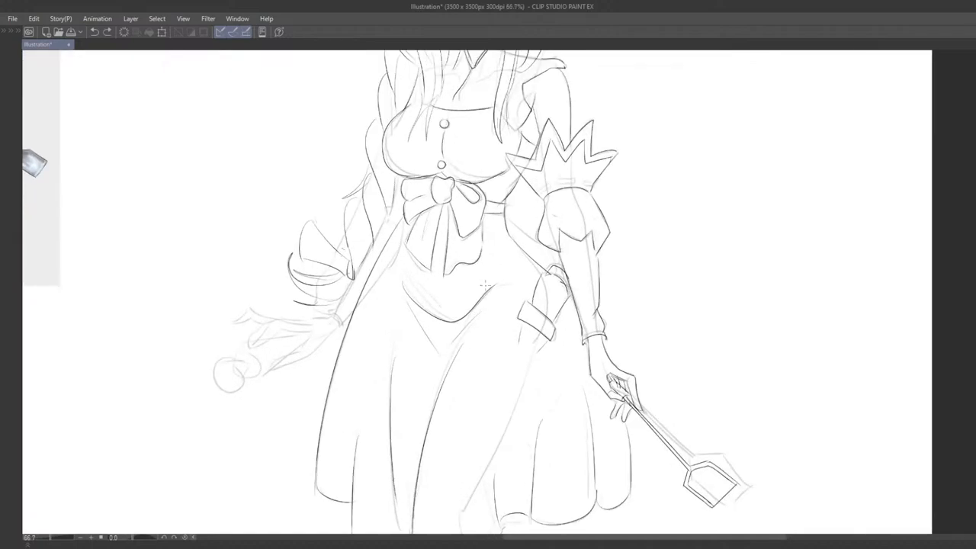
pyautogui.moveTo(470, 293); pyautogui.dragTo(495, 267)
pyautogui.scroll(-2, 494, 270)
pyautogui.moveTo(434, 325); pyautogui.dragTo(505, 314)
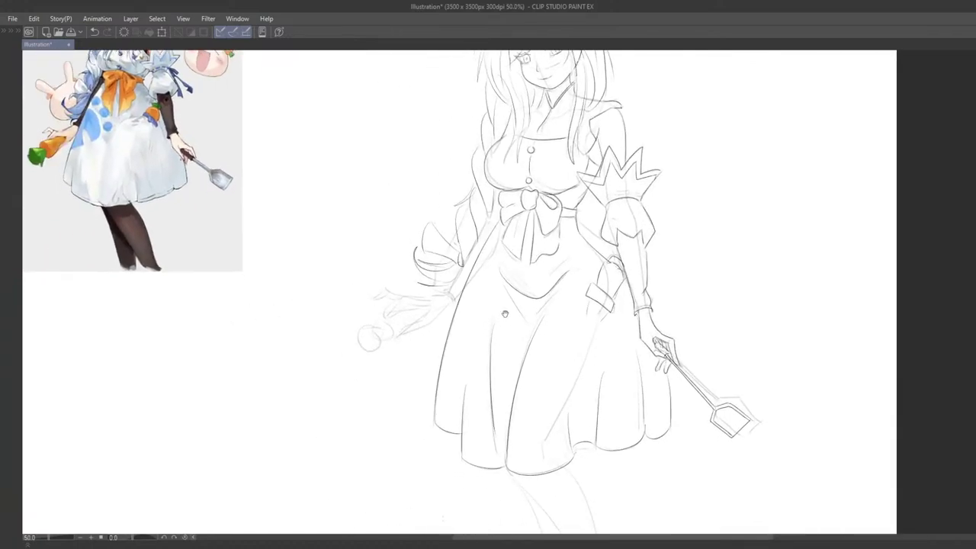
# - Draw the front leg's left contour from the skirt hem down to the ankle
pyautogui.moveTo(483, 393); pyautogui.dragTo(448, 266)
pyautogui.moveTo(482, 353); pyautogui.dragTo(431, 270)
pyautogui.moveTo(463, 314); pyautogui.dragTo(439, 298)
pyautogui.moveTo(400, 245); pyautogui.dragTo(476, 370)
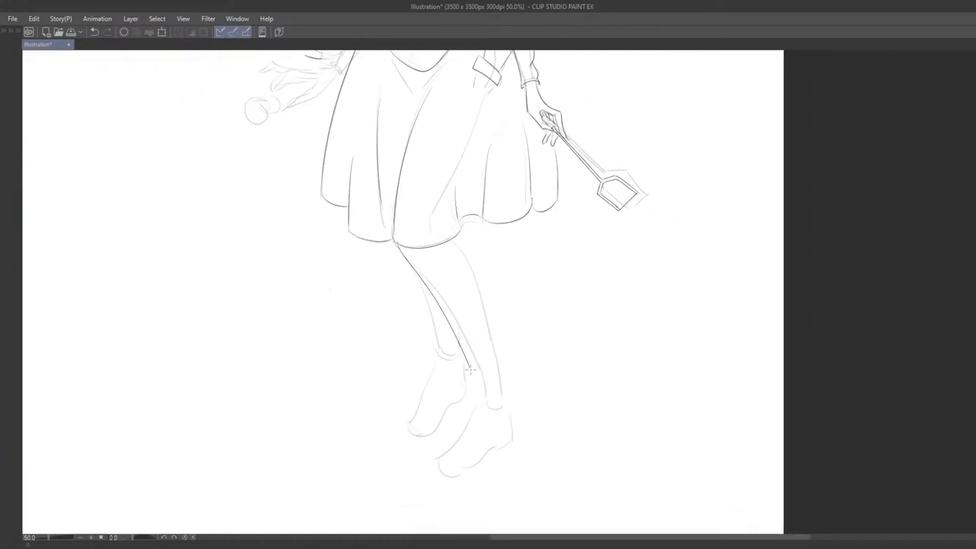
pyautogui.hotkey('ctrl', 'z')
pyautogui.moveTo(399, 244); pyautogui.dragTo(487, 383)
pyautogui.hotkey('ctrl', 'z')
pyautogui.moveTo(400, 244); pyautogui.dragTo(488, 407)
# - Draw the front leg's right contour from the skirt hem down to the ankle
pyautogui.moveTo(455, 237)
pyautogui.mouseDown()
pyautogui.moveTo(488, 321)
pyautogui.moveTo(503, 403)
pyautogui.mouseUp()
pyautogui.hotkey('ctrl', 'z')
pyautogui.hotkey('ctrl', 'z')
pyautogui.moveTo(458, 241); pyautogui.dragTo(505, 377)
pyautogui.hotkey('ctrl', 'z')
pyautogui.moveTo(459, 242)
pyautogui.mouseDown()
pyautogui.moveTo(502, 403)
pyautogui.moveTo(549, 298)
pyautogui.mouseUp()
# - Close the front leg's lower end with a short rounded line at the ankle
pyautogui.scroll(-6, 504, 403)
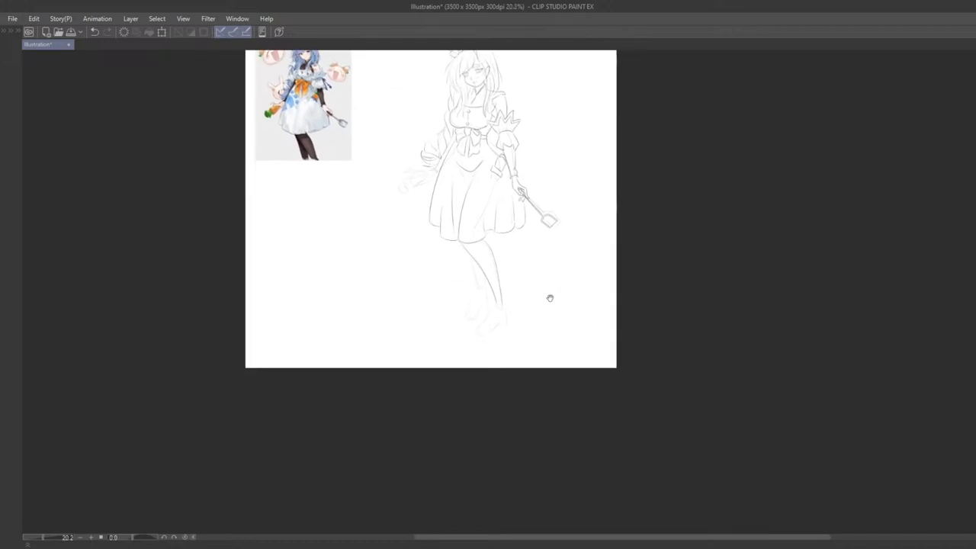
pyautogui.scroll(5, 546, 305)
pyautogui.moveTo(513, 351); pyautogui.dragTo(504, 411)
pyautogui.moveTo(486, 338); pyautogui.dragTo(511, 333)
pyautogui.scroll(4, 504, 344)
pyautogui.scroll(1, 512, 326)
pyautogui.scroll(1, 511, 327)
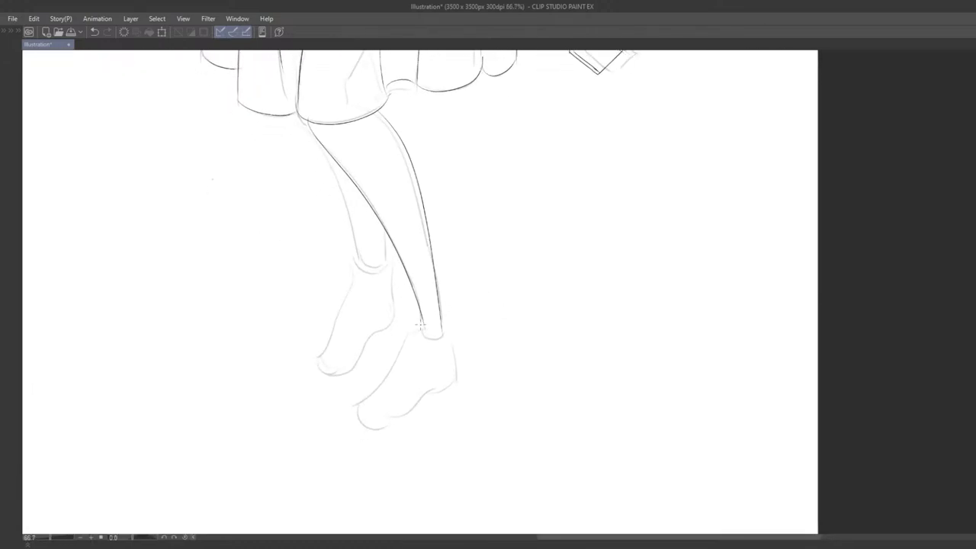
pyautogui.hotkey('ctrl', 'z')
pyautogui.moveTo(422, 323); pyautogui.dragTo(443, 329)
pyautogui.hotkey('ctrl', 'z')
pyautogui.hotkey('ctrl', 'z')
pyautogui.moveTo(458, 365); pyautogui.dragTo(453, 353)
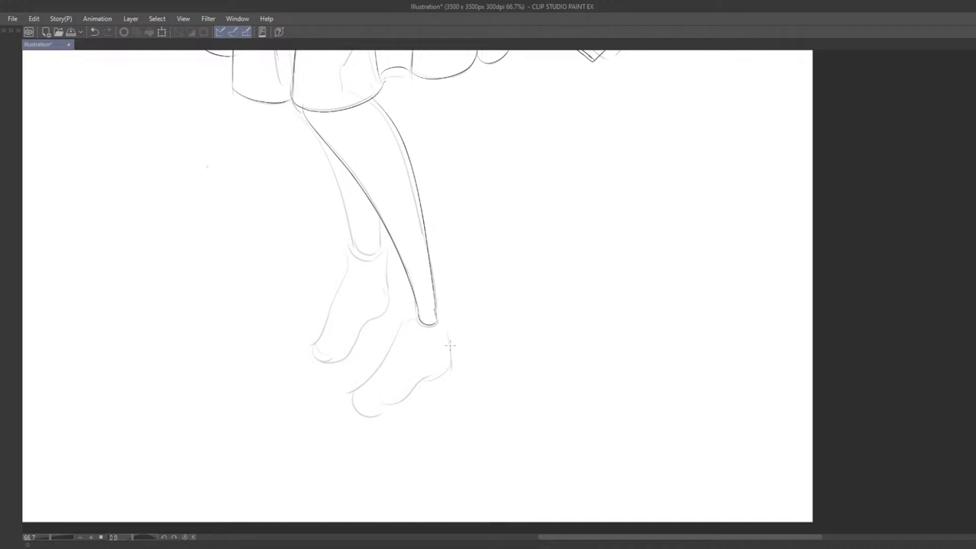
# - Redraw the lower left contour of the front leg so it curves down into the rounded ankle line
pyautogui.moveTo(402, 470); pyautogui.dragTo(409, 447)
pyautogui.moveTo(407, 340); pyautogui.dragTo(431, 372)
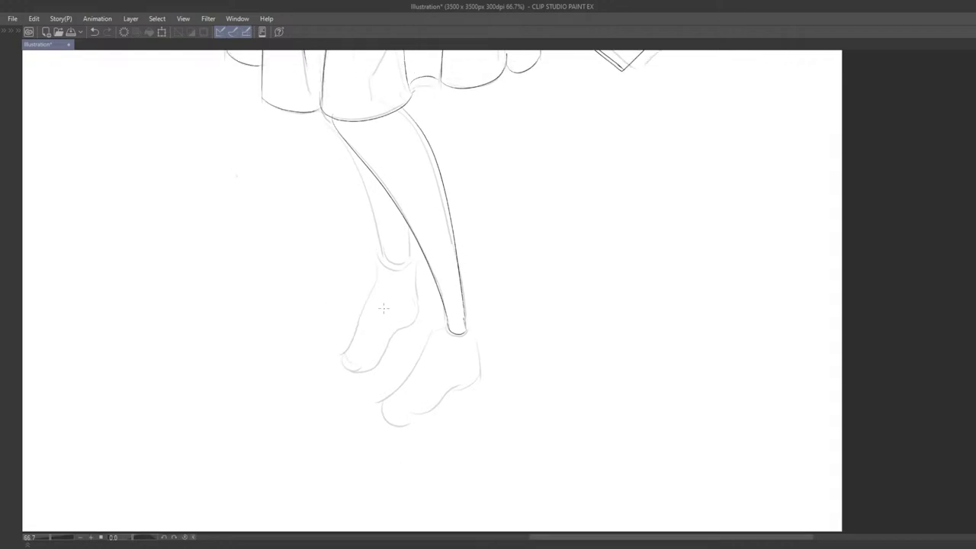
pyautogui.moveTo(468, 322)
pyautogui.mouseDown()
pyautogui.moveTo(460, 337)
pyautogui.moveTo(451, 331)
pyautogui.moveTo(423, 276)
pyautogui.moveTo(445, 305)
pyautogui.mouseUp()
pyautogui.hotkey('ctrl', 'z')
pyautogui.moveTo(430, 268); pyautogui.dragTo(453, 334)
pyautogui.hotkey('ctrl', 'z')
pyautogui.moveTo(432, 276)
pyautogui.mouseDown()
pyautogui.moveTo(450, 334)
pyautogui.moveTo(445, 323)
pyautogui.moveTo(468, 331)
pyautogui.moveTo(478, 368)
pyautogui.mouseUp()
pyautogui.hotkey('ctrl', 'z')
pyautogui.hotkey('ctrl', 'z')
# - Draw the front foot's heel, arch and rounded sole up to the toe
pyautogui.moveTo(471, 330)
pyautogui.mouseDown()
pyautogui.moveTo(474, 380)
pyautogui.moveTo(444, 389)
pyautogui.moveTo(471, 385)
pyautogui.moveTo(405, 425)
pyautogui.moveTo(385, 413)
pyautogui.moveTo(419, 421)
pyautogui.moveTo(382, 413)
pyautogui.mouseUp()
pyautogui.hotkey('ctrl', 'z')
pyautogui.hotkey('ctrl', 'z')
pyautogui.hotkey('ctrl', 'z')
pyautogui.hotkey('ctrl', 'z')
pyautogui.hotkey('ctrl', 'z')
pyautogui.hotkey('ctrl', 'z')
pyautogui.hotkey('ctrl', 'z')
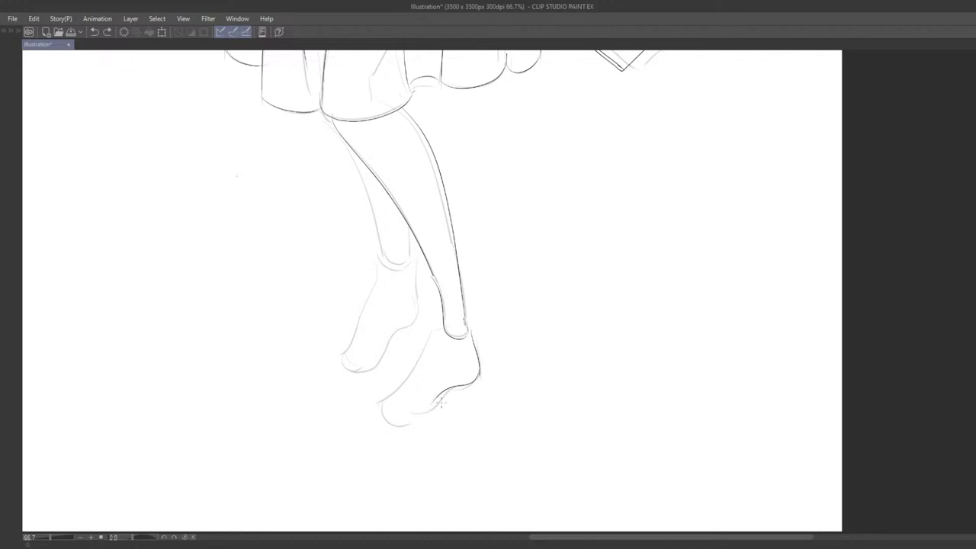
pyautogui.moveTo(438, 399)
pyautogui.mouseDown()
pyautogui.moveTo(389, 421)
pyautogui.moveTo(394, 398)
pyautogui.mouseUp()
pyautogui.hotkey('ctrl', 'z')
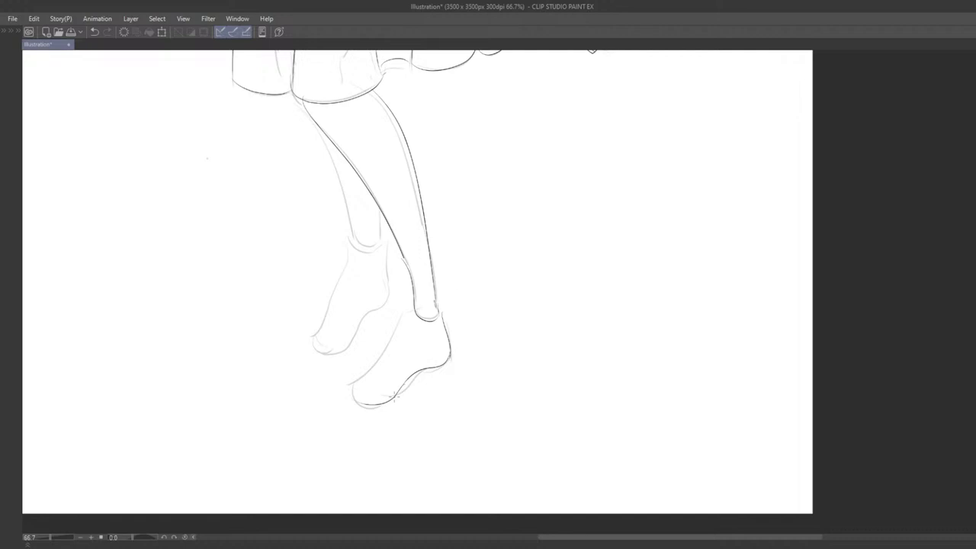
pyautogui.moveTo(417, 382); pyautogui.dragTo(450, 315)
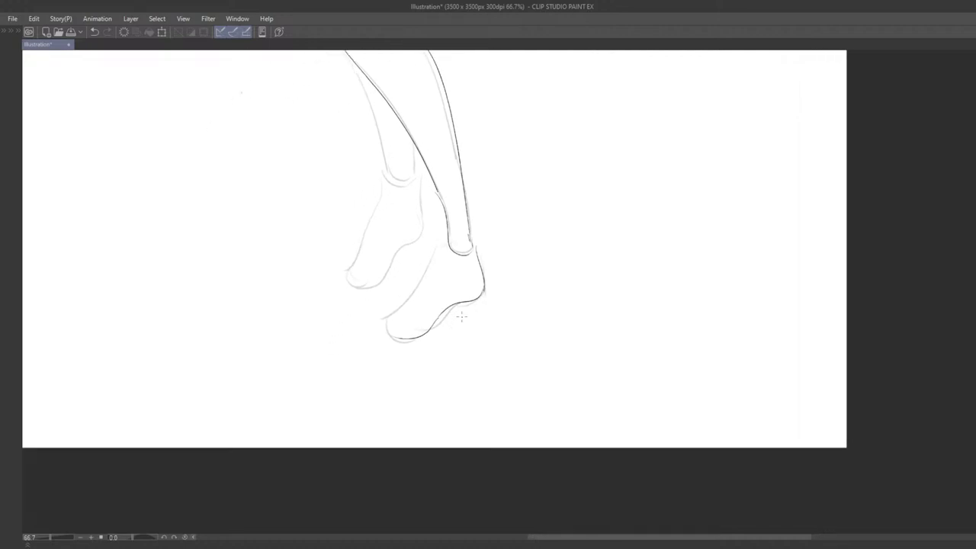
pyautogui.hotkey('ctrl', 'z')
# - Close the front foot's toe and draw its upper contour between toe and ankle
pyautogui.moveTo(391, 309)
pyautogui.mouseDown()
pyautogui.moveTo(426, 333)
pyautogui.moveTo(396, 340)
pyautogui.moveTo(435, 331)
pyautogui.moveTo(441, 318)
pyautogui.moveTo(402, 304)
pyautogui.moveTo(421, 290)
pyautogui.mouseUp()
pyautogui.hotkey('ctrl', 'z')
pyautogui.hotkey('ctrl', 'z')
pyautogui.hotkey('ctrl', 'z')
pyautogui.hotkey('ctrl', 'z')
pyautogui.hotkey('ctrl', 'z')
pyautogui.moveTo(440, 257)
pyautogui.mouseDown()
pyautogui.moveTo(467, 285)
pyautogui.moveTo(399, 222)
pyautogui.moveTo(385, 248)
pyautogui.mouseUp()
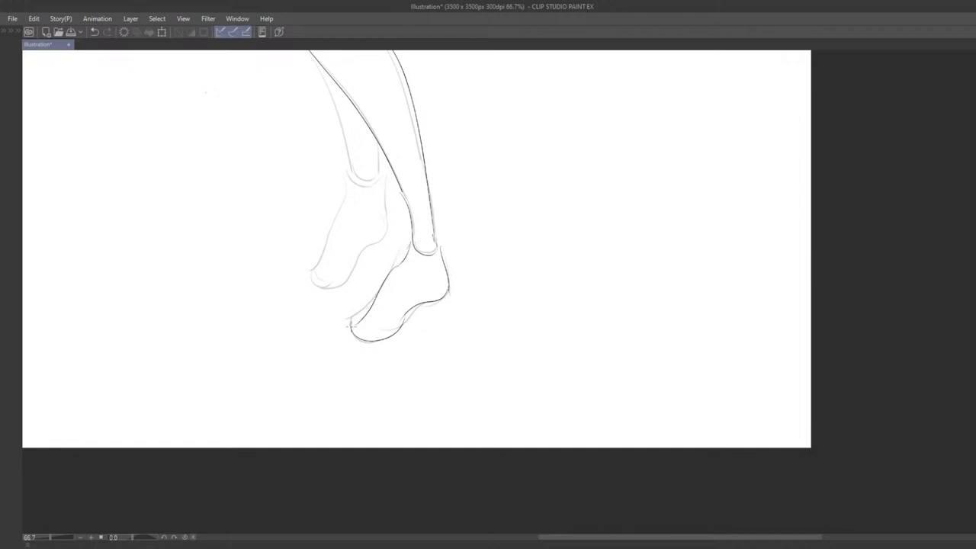
pyautogui.hotkey('ctrl', 'z')
# - Rework the front foot's upper contour and clean up the toe area with the eraser
pyautogui.scroll(-5, 370, 327)
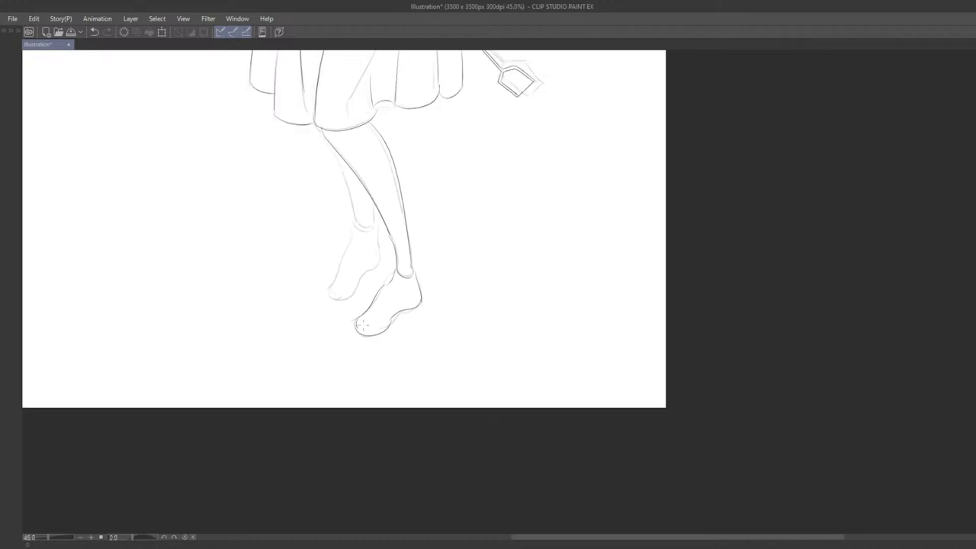
pyautogui.scroll(4, 371, 327)
pyautogui.scroll(-1, 370, 327)
pyautogui.press('e')
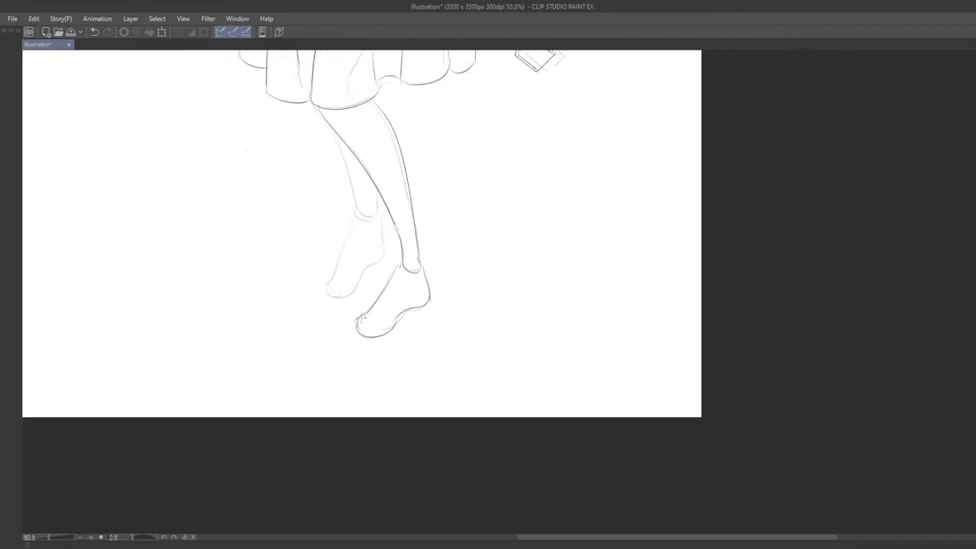
pyautogui.moveTo(370, 324); pyautogui.dragTo(384, 339)
pyautogui.scroll(3, 376, 343)
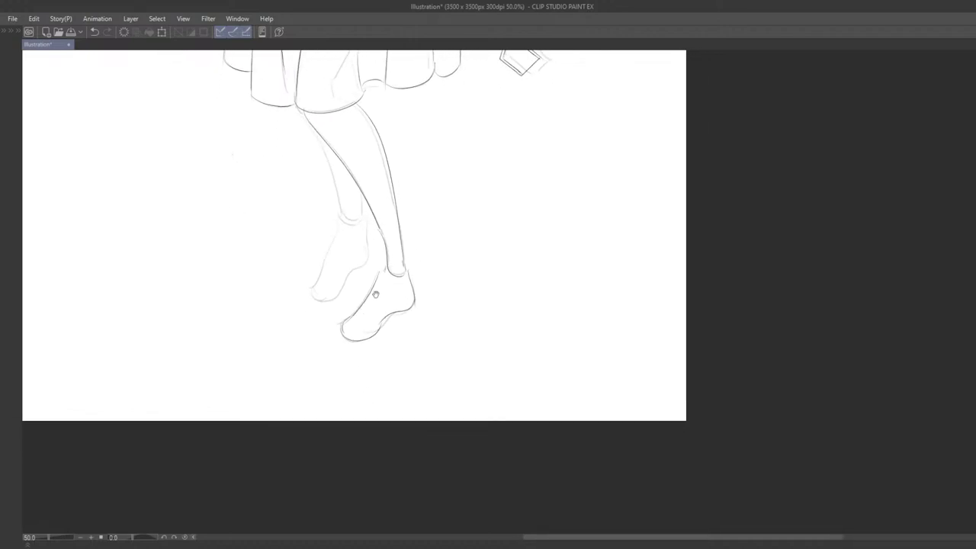
pyautogui.moveTo(398, 332); pyautogui.dragTo(410, 353)
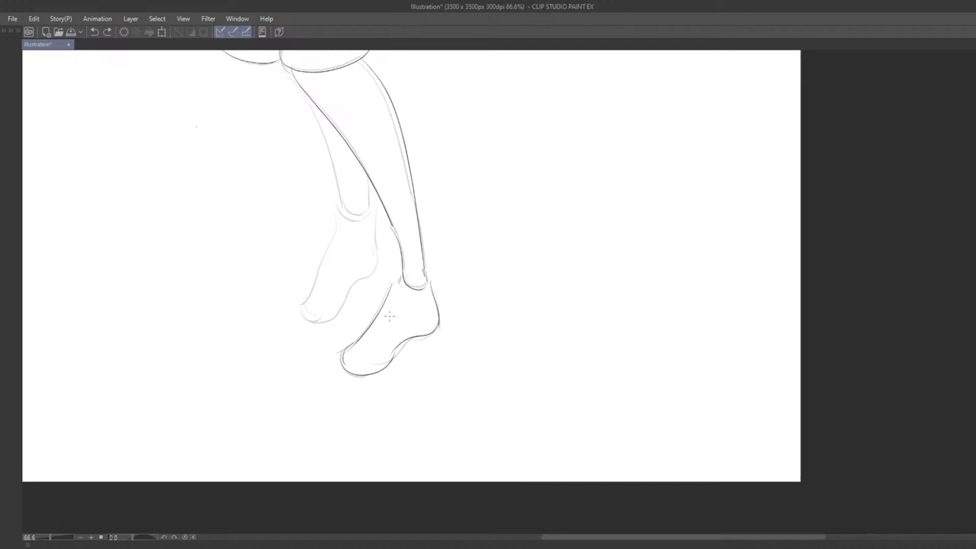
# - Redraw the front foot's upper contour as one line from the ankle to the toe
pyautogui.press('e')
pyautogui.press('p')
pyautogui.moveTo(386, 300)
pyautogui.mouseDown()
pyautogui.moveTo(356, 342)
pyautogui.moveTo(362, 335)
pyautogui.mouseUp()
pyautogui.hotkey('ctrl', 'z')
pyautogui.moveTo(400, 280); pyautogui.dragTo(355, 348)
pyautogui.hotkey('ctrl', 'z')
pyautogui.moveTo(401, 280); pyautogui.dragTo(346, 350)
pyautogui.scroll(-3, 357, 350)
pyautogui.moveTo(370, 304); pyautogui.dragTo(421, 307)
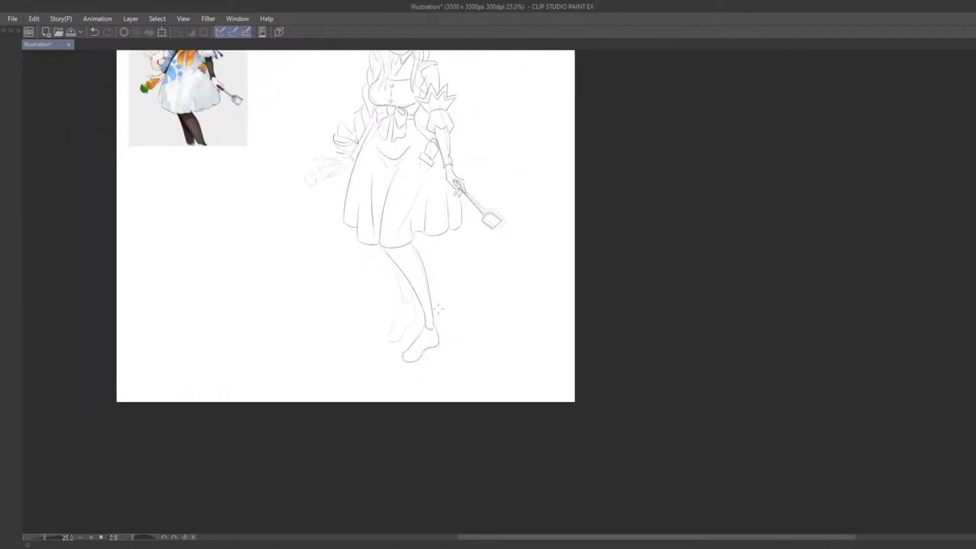
# - Draw the rear leg's left contour, its short right edge behind the front leg and the rounded ankle line
pyautogui.scroll(2, 421, 307)
pyautogui.moveTo(357, 211)
pyautogui.mouseDown()
pyautogui.moveTo(385, 287)
pyautogui.moveTo(383, 261)
pyautogui.moveTo(389, 290)
pyautogui.moveTo(405, 276)
pyautogui.mouseUp()
pyautogui.hotkey('ctrl', 'z')
pyautogui.hotkey('ctrl', 'z')
pyautogui.moveTo(370, 228); pyautogui.dragTo(398, 306)
pyautogui.hotkey('ctrl', 'z')
pyautogui.hotkey('ctrl', 'z')
pyautogui.hotkey('ctrl', 'z')
pyautogui.moveTo(372, 235); pyautogui.dragTo(395, 306)
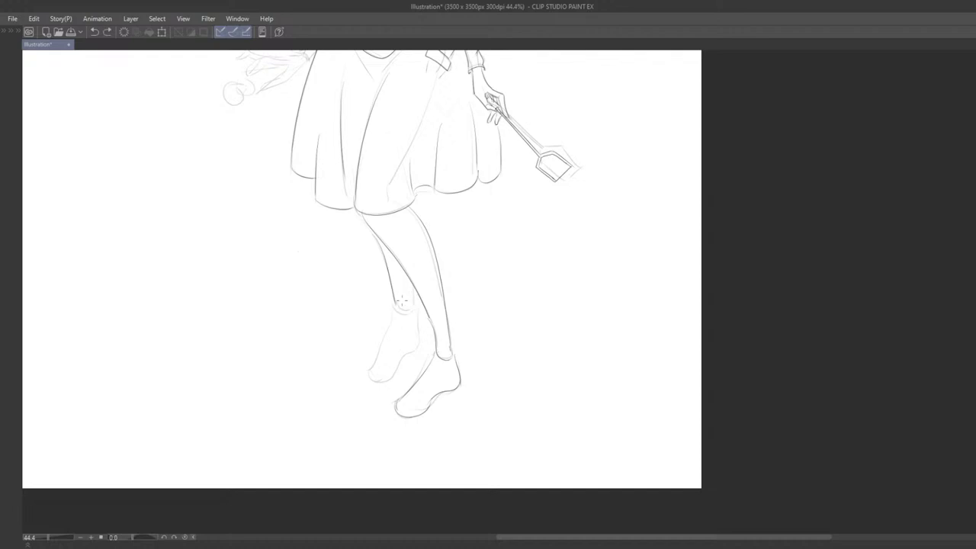
pyautogui.hotkey('ctrl', 'z')
pyautogui.moveTo(404, 283)
pyautogui.mouseDown()
pyautogui.moveTo(418, 313)
pyautogui.moveTo(430, 314)
pyautogui.mouseUp()
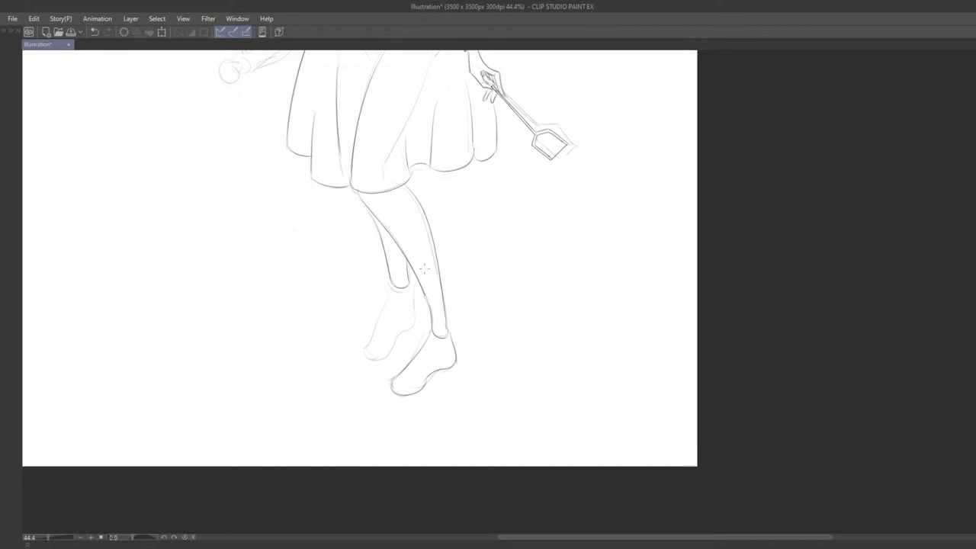
# - Draw the rear foot's back contour from the ankle down around the heel
pyautogui.hotkey('ctrl', 'alt', '0')
pyautogui.press('space')
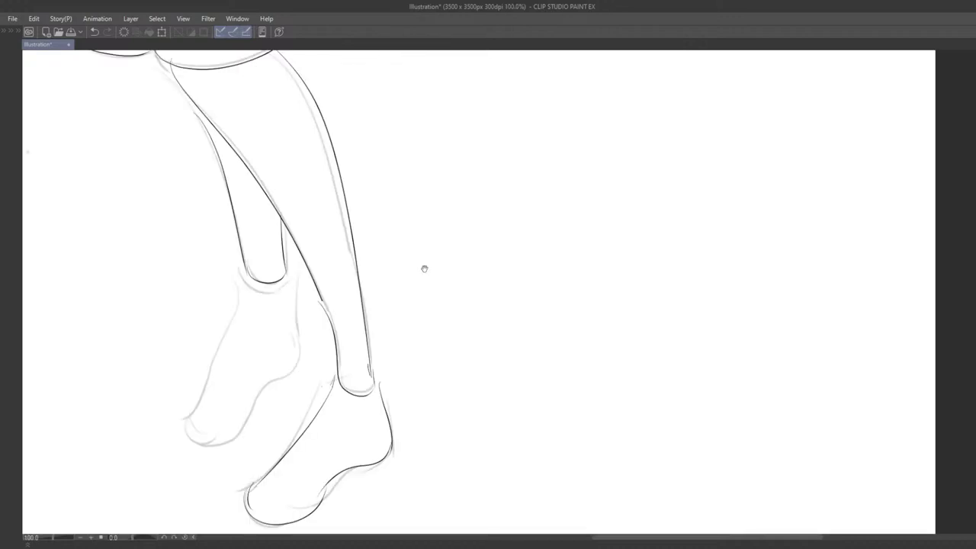
pyautogui.moveTo(301, 417)
pyautogui.mouseDown()
pyautogui.moveTo(436, 379)
pyautogui.moveTo(496, 379)
pyautogui.moveTo(486, 417)
pyautogui.moveTo(452, 357)
pyautogui.mouseUp()
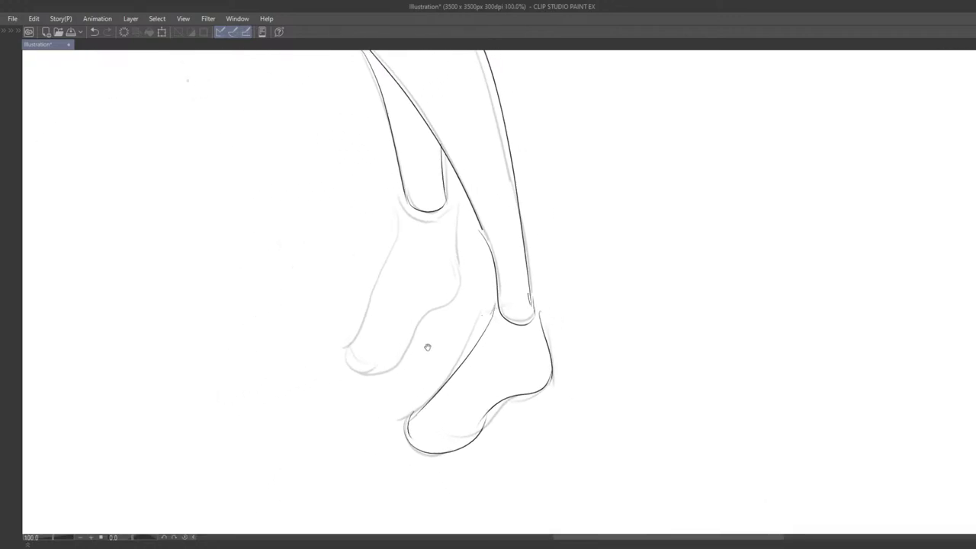
pyautogui.moveTo(448, 200); pyautogui.dragTo(457, 238)
pyautogui.hotkey('ctrl', 'z')
pyautogui.moveTo(448, 200); pyautogui.dragTo(456, 306)
pyautogui.hotkey('ctrl', 'z')
pyautogui.moveTo(448, 202); pyautogui.dragTo(457, 308)
pyautogui.hotkey('ctrl', 'z')
pyautogui.moveTo(449, 202)
pyautogui.mouseDown()
pyautogui.moveTo(473, 309)
pyautogui.moveTo(493, 293)
pyautogui.mouseUp()
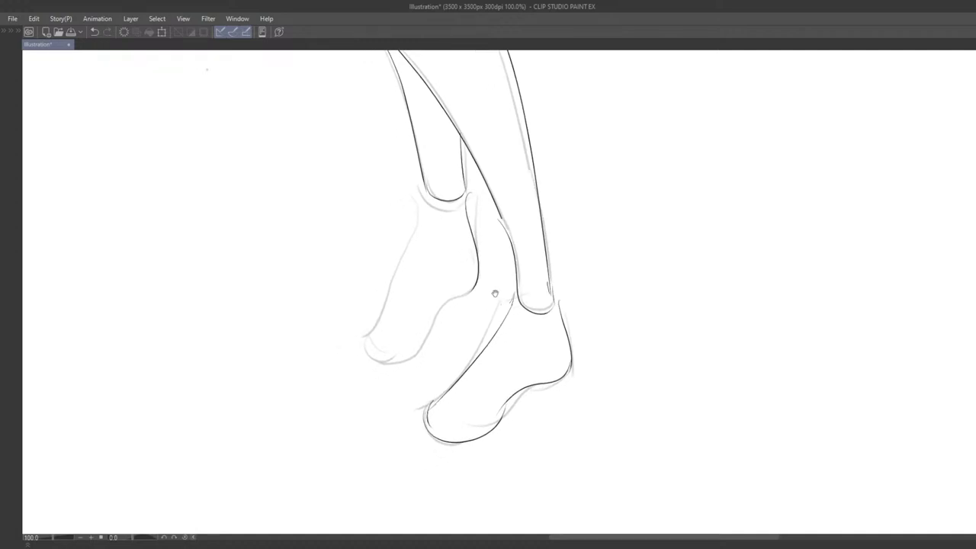
pyautogui.hotkey('ctrl', 'z')
pyautogui.moveTo(464, 192); pyautogui.dragTo(479, 273)
pyautogui.hotkey('ctrl', 'z')
pyautogui.moveTo(463, 194)
pyautogui.mouseDown()
pyautogui.moveTo(478, 274)
pyautogui.moveTo(471, 290)
pyautogui.moveTo(463, 217)
pyautogui.moveTo(447, 302)
pyautogui.moveTo(472, 228)
pyautogui.moveTo(458, 297)
pyautogui.moveTo(469, 295)
pyautogui.moveTo(429, 337)
pyautogui.mouseUp()
pyautogui.hotkey('ctrl', 'z')
pyautogui.hotkey('ctrl', 'z')
pyautogui.hotkey('ctrl', 'z')
pyautogui.moveTo(467, 291); pyautogui.dragTo(429, 342)
pyautogui.hotkey('ctrl', 'z')
pyautogui.moveTo(467, 291); pyautogui.dragTo(421, 348)
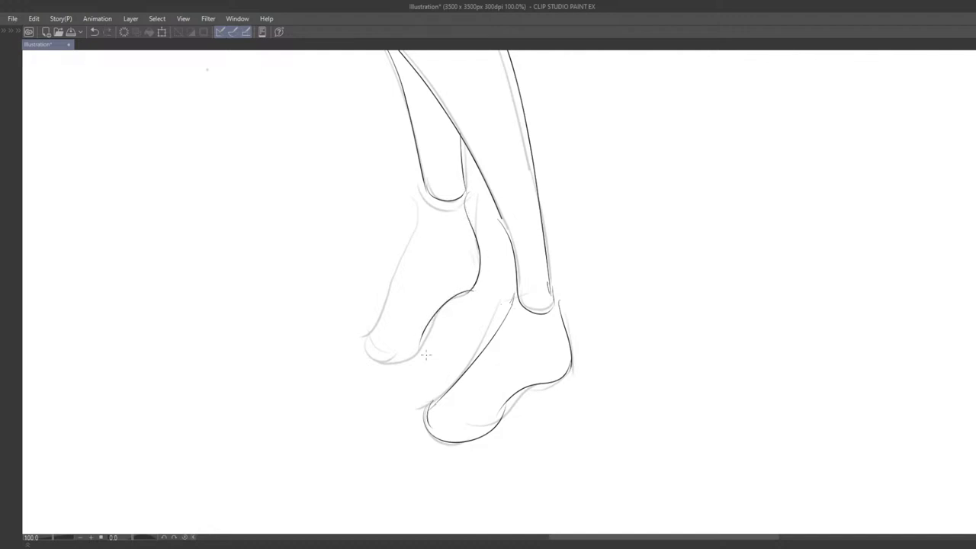
pyautogui.hotkey('ctrl', 'z')
pyautogui.moveTo(467, 292)
pyautogui.mouseDown()
pyautogui.moveTo(416, 350)
pyautogui.moveTo(444, 314)
pyautogui.moveTo(387, 362)
pyautogui.moveTo(443, 306)
pyautogui.moveTo(392, 360)
pyautogui.moveTo(367, 364)
pyautogui.mouseUp()
pyautogui.hotkey('ctrl', 'z')
pyautogui.hotkey('ctrl', 'z')
pyautogui.hotkey('ctrl', 'z')
pyautogui.moveTo(411, 346); pyautogui.dragTo(361, 332)
pyautogui.hotkey('ctrl', 'z')
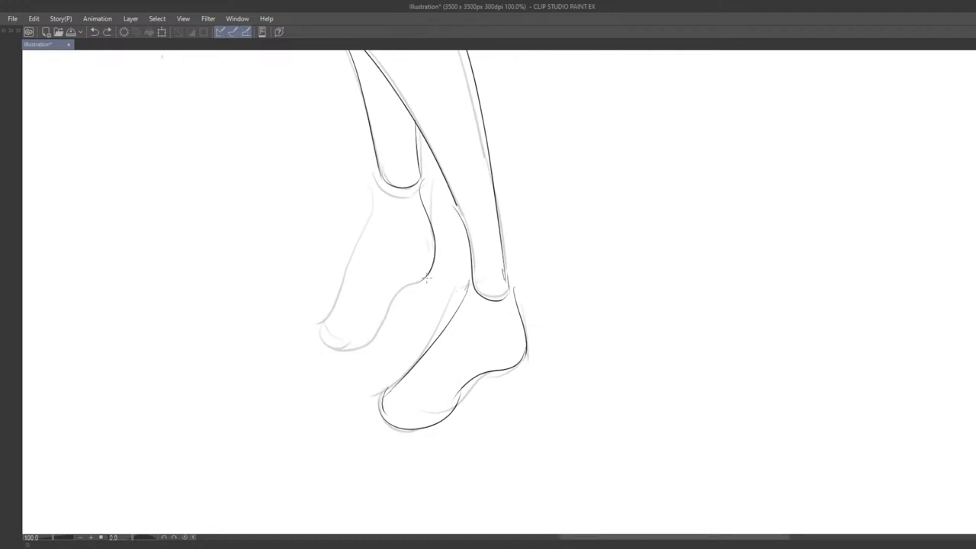
# - Draw the rear foot's arch and sole from the heel and round off the toe
pyautogui.moveTo(428, 279); pyautogui.dragTo(343, 345)
pyautogui.hotkey('ctrl', 'z')
pyautogui.moveTo(429, 277)
pyautogui.mouseDown()
pyautogui.moveTo(390, 318)
pyautogui.moveTo(320, 339)
pyautogui.mouseUp()
pyautogui.moveTo(361, 219); pyautogui.dragTo(360, 208)
pyautogui.moveTo(323, 307); pyautogui.dragTo(337, 333)
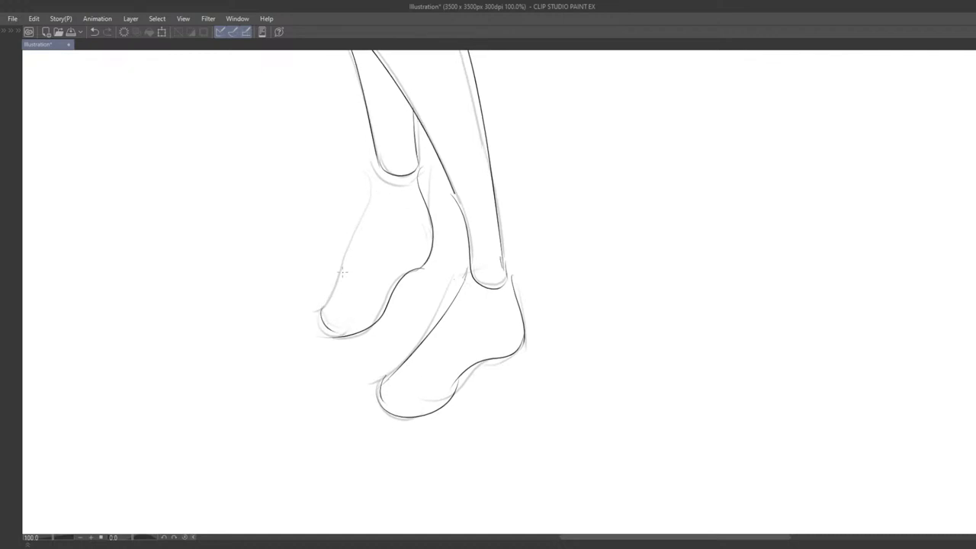
# - Draw the rear foot's upper contour as one line from the ankle down to the toe
pyautogui.moveTo(372, 180); pyautogui.dragTo(323, 317)
pyautogui.hotkey('ctrl', 'z')
pyautogui.hotkey('ctrl', 'z')
pyautogui.hotkey('ctrl', 'z')
pyautogui.hotkey('ctrl', 'z')
pyautogui.moveTo(371, 183); pyautogui.dragTo(321, 318)
pyautogui.hotkey('ctrl', 'z')
pyautogui.moveTo(370, 190)
pyautogui.mouseDown()
pyautogui.moveTo(350, 266)
pyautogui.moveTo(319, 316)
pyautogui.mouseUp()
# - Draw the outstretched arm's forearm edge beside the skirt down to the wrist and outline its cuff
pyautogui.scroll(-5, 336, 328)
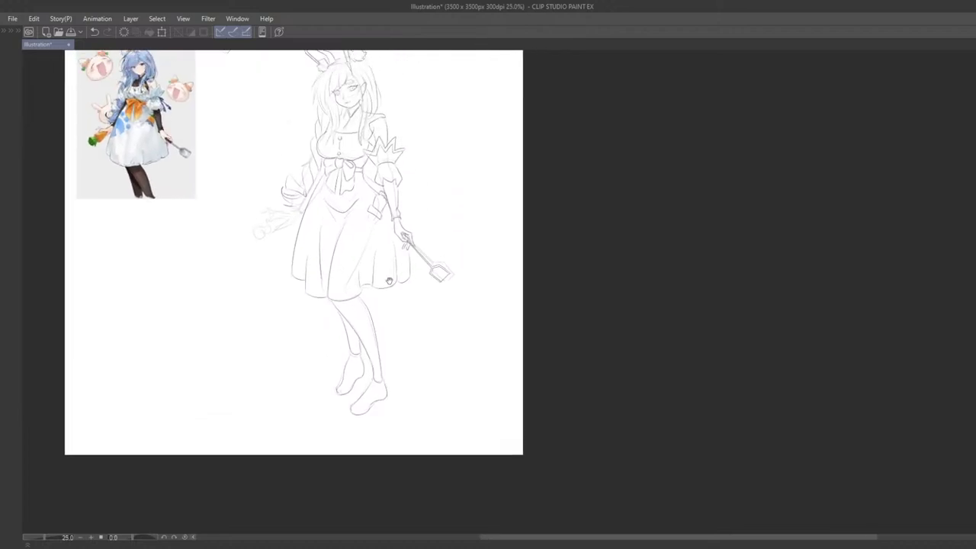
pyautogui.moveTo(382, 258); pyautogui.dragTo(531, 396)
pyautogui.hotkey('ctrl', '+')
pyautogui.hotkey('ctrl', '+')
pyautogui.hotkey('ctrl', '+')
pyautogui.hotkey('ctrl', '+')
pyautogui.moveTo(487, 266); pyautogui.dragTo(508, 268)
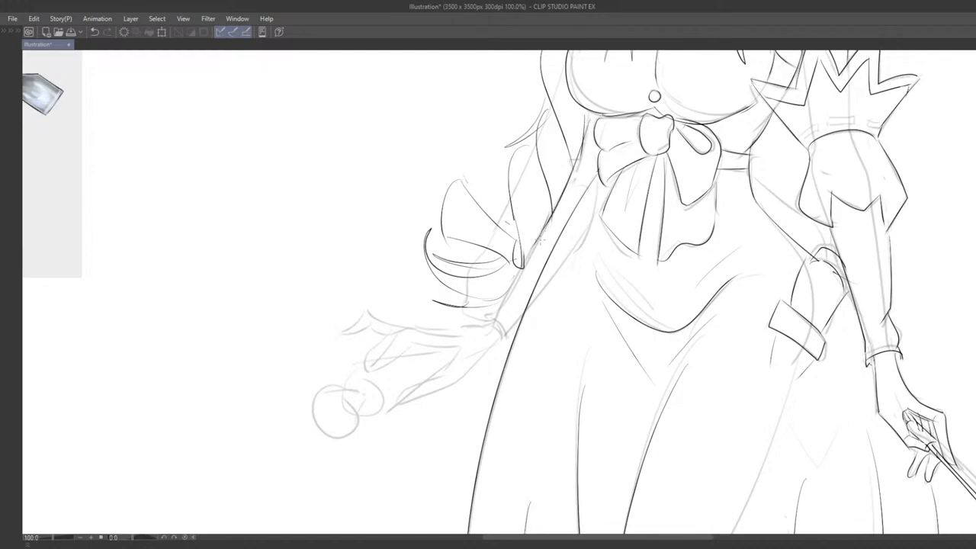
pyautogui.moveTo(547, 233); pyautogui.dragTo(505, 339)
pyautogui.hotkey('ctrl', 'z')
pyautogui.hotkey('ctrl', 'z')
pyautogui.moveTo(515, 330)
pyautogui.mouseDown()
pyautogui.moveTo(500, 342)
pyautogui.moveTo(535, 291)
pyautogui.moveTo(502, 314)
pyautogui.mouseUp()
pyautogui.hotkey('ctrl', 'z')
pyautogui.hotkey('ctrl', 'z')
# - Draw a short line from the cuff's lower corner for the start of the outstretched hand's lower edge
pyautogui.scroll(2, 519, 263)
pyautogui.hotkey('ctrl', 'z')
pyautogui.hotkey('ctrl', 'z')
pyautogui.hotkey('ctrl', 'z')
pyautogui.moveTo(547, 281)
pyautogui.mouseDown()
pyautogui.moveTo(509, 318)
pyautogui.moveTo(518, 302)
pyautogui.mouseUp()
pyautogui.hotkey('ctrl', 'z')
pyautogui.moveTo(547, 279); pyautogui.dragTo(515, 309)
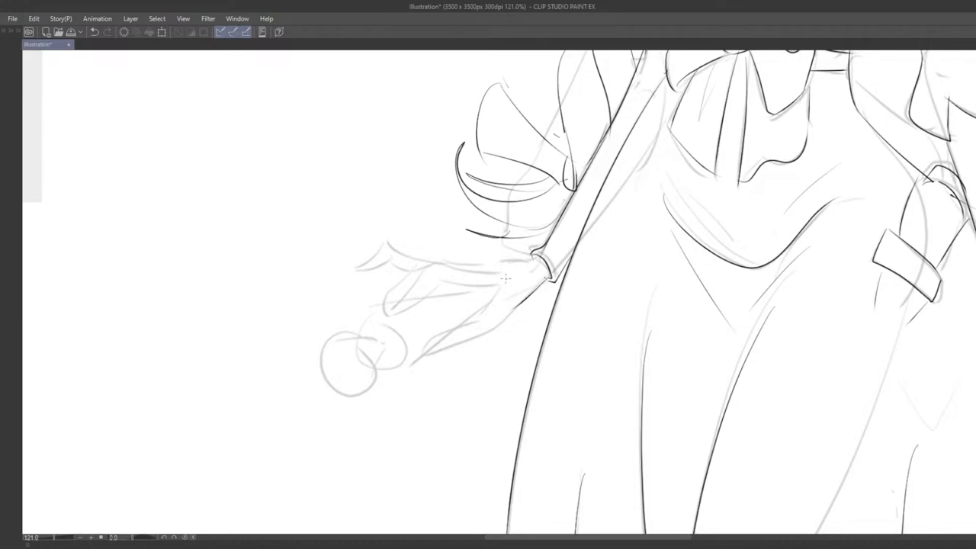
# - Draw the outstretched hand's upper edge from the cuff toward the knuckles
pyautogui.moveTo(466, 264); pyautogui.dragTo(535, 258)
pyautogui.hotkey('ctrl', 'z')
pyautogui.hotkey('ctrl', 'z')
pyautogui.moveTo(536, 292); pyautogui.dragTo(524, 285)
pyautogui.moveTo(517, 321)
pyautogui.mouseDown()
pyautogui.moveTo(511, 314)
pyautogui.moveTo(519, 333)
pyautogui.mouseUp()
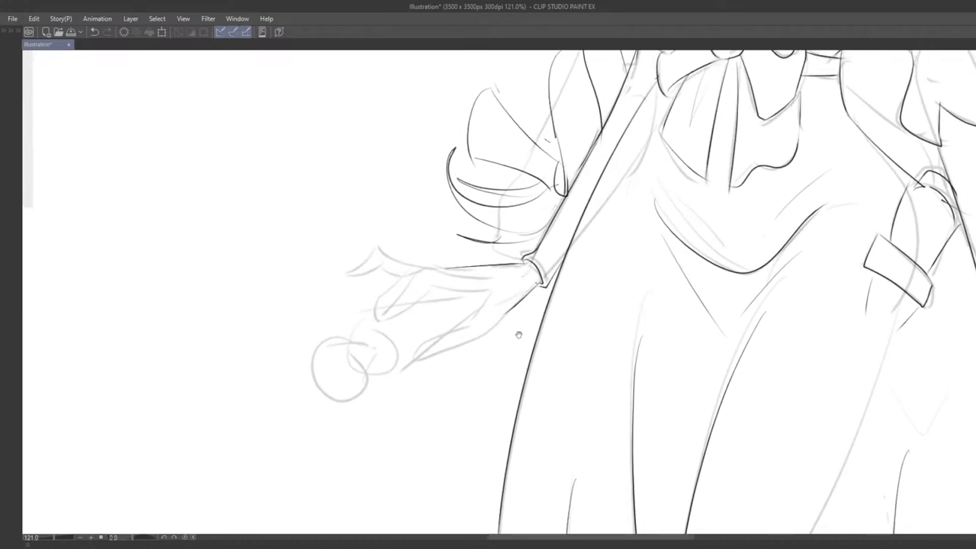
pyautogui.moveTo(489, 283)
pyautogui.mouseDown()
pyautogui.moveTo(491, 274)
pyautogui.moveTo(436, 265)
pyautogui.mouseUp()
pyautogui.hotkey('ctrl', 'z')
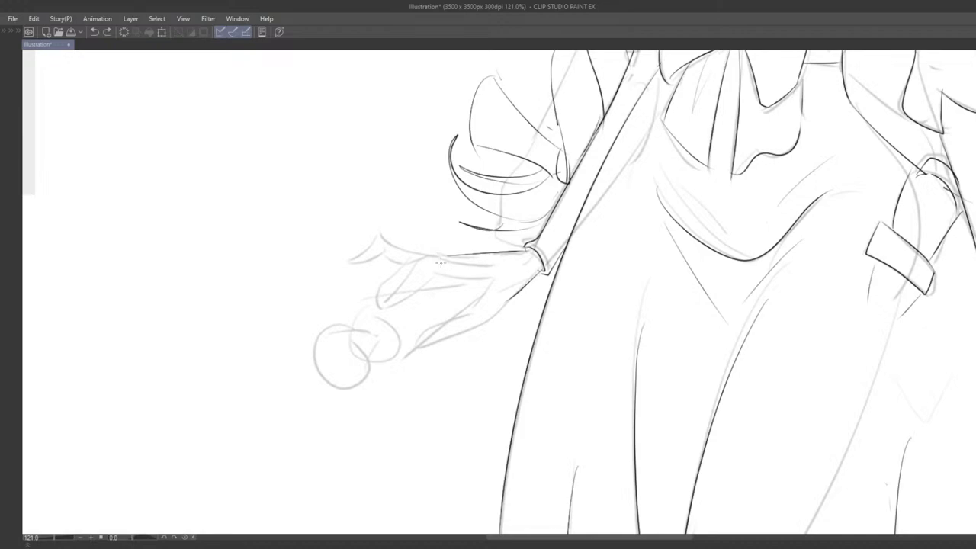
pyautogui.hotkey('ctrl', 'z')
pyautogui.moveTo(502, 267)
pyautogui.mouseDown()
pyautogui.moveTo(435, 266)
pyautogui.moveTo(386, 296)
pyautogui.mouseUp()
pyautogui.hotkey('ctrl', 'z')
pyautogui.moveTo(441, 259); pyautogui.dragTo(389, 301)
pyautogui.hotkey('ctrl', 'z')
pyautogui.moveTo(441, 259)
pyautogui.mouseDown()
pyautogui.moveTo(387, 305)
pyautogui.moveTo(429, 280)
pyautogui.mouseUp()
pyautogui.hotkey('ctrl', 'z')
pyautogui.moveTo(389, 305); pyautogui.dragTo(439, 276)
pyautogui.hotkey('ctrl', 'z')
pyautogui.hotkey('ctrl', 'z')
pyautogui.hotkey('ctrl', 'z')
pyautogui.hotkey('ctrl', 'z')
pyautogui.moveTo(391, 303)
pyautogui.mouseDown()
pyautogui.moveTo(429, 278)
pyautogui.moveTo(421, 262)
pyautogui.moveTo(392, 293)
pyautogui.mouseUp()
pyautogui.hotkey('ctrl', 'z')
pyautogui.hotkey('ctrl', 'z')
pyautogui.hotkey('ctrl', 'z')
pyautogui.hotkey('ctrl', 'z')
pyautogui.moveTo(444, 258); pyautogui.dragTo(389, 303)
pyautogui.moveTo(393, 301)
pyautogui.mouseDown()
pyautogui.moveTo(355, 308)
pyautogui.moveTo(386, 346)
pyautogui.mouseUp()
pyautogui.press('e')
pyautogui.moveTo(399, 305)
pyautogui.mouseDown()
pyautogui.moveTo(418, 284)
pyautogui.moveTo(371, 298)
pyautogui.moveTo(382, 342)
pyautogui.mouseUp()
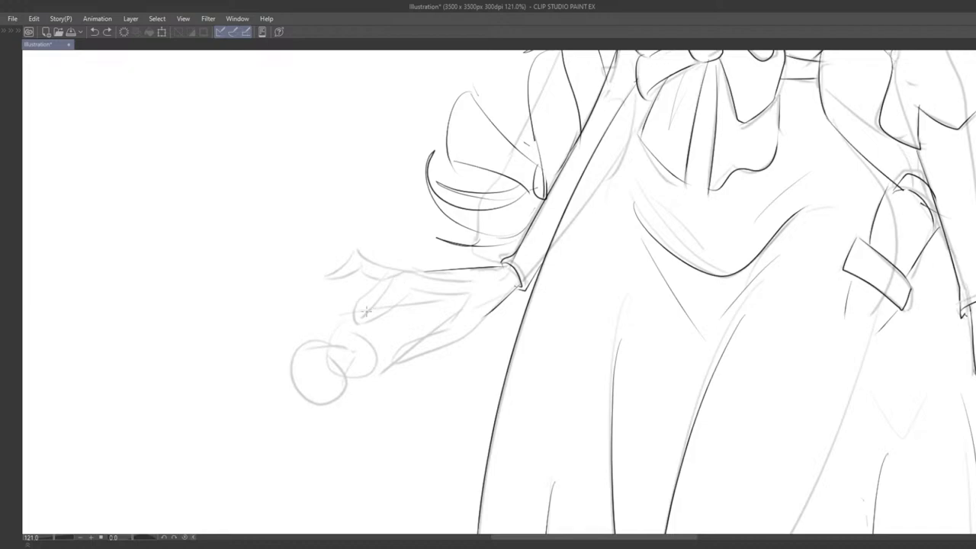
# - Outline the outstretched hand's upper finger, from the knuckle to the tip and back along its inner edge
pyautogui.moveTo(351, 321)
pyautogui.mouseDown()
pyautogui.moveTo(426, 271)
pyautogui.moveTo(395, 278)
pyautogui.moveTo(468, 282)
pyautogui.mouseUp()
pyautogui.hotkey('ctrl', 'z')
pyautogui.hotkey('ctrl', 'z')
pyautogui.hotkey('ctrl', 'z')
pyautogui.moveTo(351, 325)
pyautogui.mouseDown()
pyautogui.moveTo(370, 328)
pyautogui.moveTo(401, 298)
pyautogui.mouseUp()
pyautogui.hotkey('ctrl', 'z')
pyautogui.hotkey('ctrl', 'z')
pyautogui.moveTo(348, 330)
pyautogui.mouseDown()
pyautogui.moveTo(402, 296)
pyautogui.moveTo(453, 292)
pyautogui.moveTo(411, 307)
pyautogui.moveTo(447, 310)
pyautogui.moveTo(444, 296)
pyautogui.mouseUp()
pyautogui.hotkey('ctrl', 'z')
pyautogui.press('e')
pyautogui.press('p')
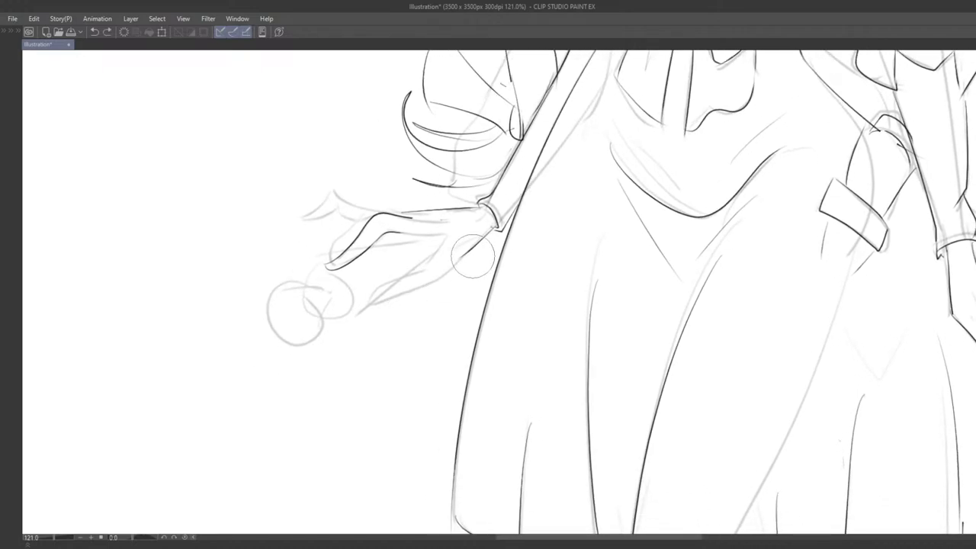
# - Redraw the palm's lower contour as a curved line from the cuff toward the thumb
pyautogui.moveTo(466, 252); pyautogui.dragTo(443, 270)
pyautogui.hotkey('ctrl', 'z')
pyautogui.press('e')
pyautogui.press('p')
pyautogui.moveTo(492, 232); pyautogui.dragTo(443, 278)
pyautogui.hotkey('ctrl', 'z')
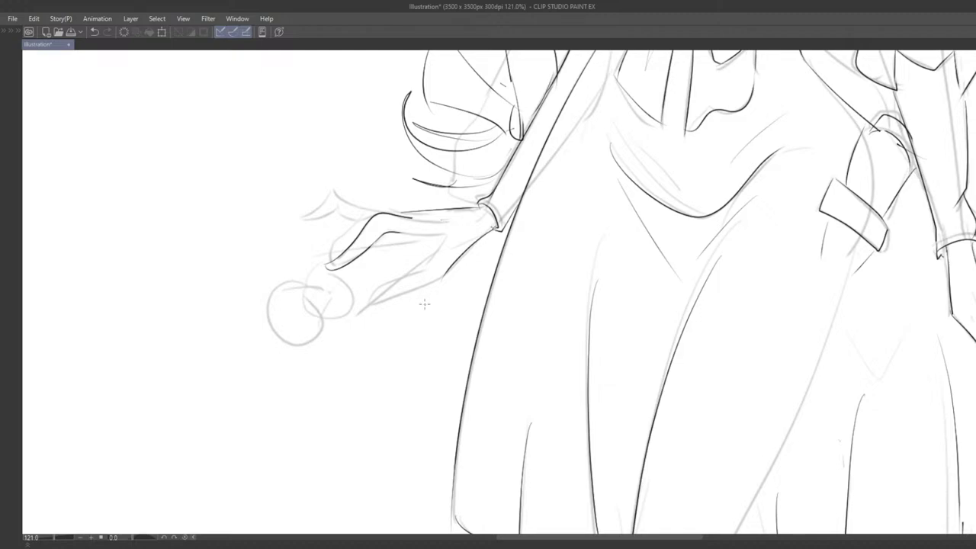
pyautogui.hotkey('ctrl', 'z')
pyautogui.hotkey('ctrl', 'z')
pyautogui.moveTo(495, 231)
pyautogui.mouseDown()
pyautogui.moveTo(451, 276)
pyautogui.moveTo(442, 278)
pyautogui.moveTo(455, 265)
pyautogui.moveTo(392, 299)
pyautogui.mouseUp()
pyautogui.hotkey('ctrl', 'z')
pyautogui.hotkey('ctrl', 'z')
pyautogui.hotkey('ctrl', 'z')
pyautogui.moveTo(442, 277)
pyautogui.mouseDown()
pyautogui.moveTo(392, 297)
pyautogui.moveTo(385, 321)
pyautogui.moveTo(382, 297)
pyautogui.moveTo(368, 301)
pyautogui.moveTo(378, 284)
pyautogui.moveTo(403, 278)
pyautogui.moveTo(368, 291)
pyautogui.moveTo(403, 278)
pyautogui.mouseUp()
pyautogui.hotkey('ctrl', 'z')
pyautogui.hotkey('ctrl', 'z')
pyautogui.hotkey('ctrl', 'z')
pyautogui.hotkey('ctrl', 'z')
pyautogui.hotkey('ctrl', 'z')
pyautogui.moveTo(389, 310)
pyautogui.mouseDown()
pyautogui.moveTo(408, 315)
pyautogui.moveTo(388, 277)
pyautogui.moveTo(410, 289)
pyautogui.moveTo(369, 277)
pyautogui.moveTo(407, 268)
pyautogui.mouseUp()
pyautogui.hotkey('ctrl', 'z')
pyautogui.hotkey('ctrl', 'z')
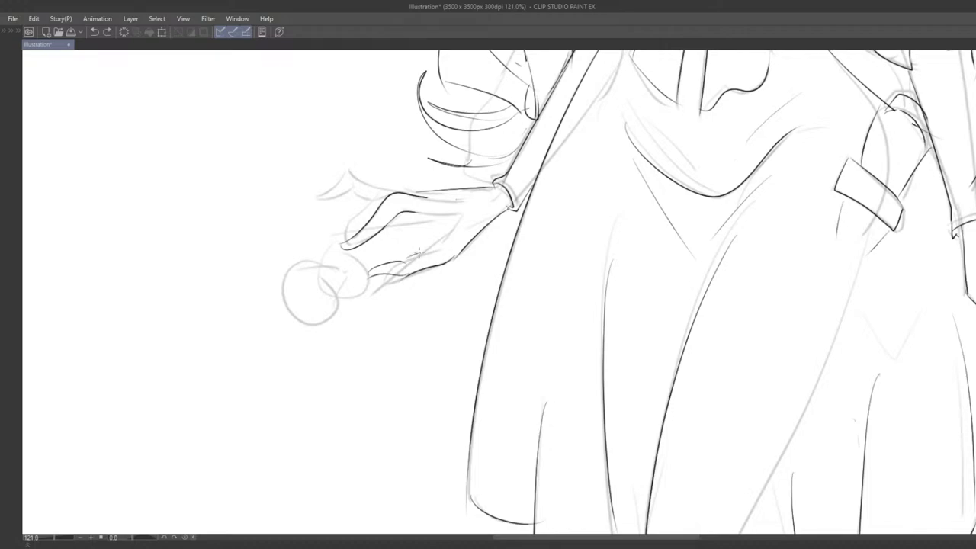
pyautogui.hotkey('ctrl', 'z')
pyautogui.press('e')
pyautogui.press('p')
pyautogui.moveTo(409, 284)
pyautogui.mouseDown()
pyautogui.moveTo(454, 260)
pyautogui.moveTo(419, 270)
pyautogui.mouseUp()
pyautogui.hotkey('ctrl', 'z')
pyautogui.press('e')
pyautogui.press('p')
pyautogui.hotkey('ctrl', 'z')
pyautogui.moveTo(466, 246); pyautogui.dragTo(416, 276)
pyautogui.hotkey('ctrl', 'z')
pyautogui.moveTo(467, 245); pyautogui.dragTo(427, 264)
pyautogui.moveTo(420, 298); pyautogui.dragTo(401, 297)
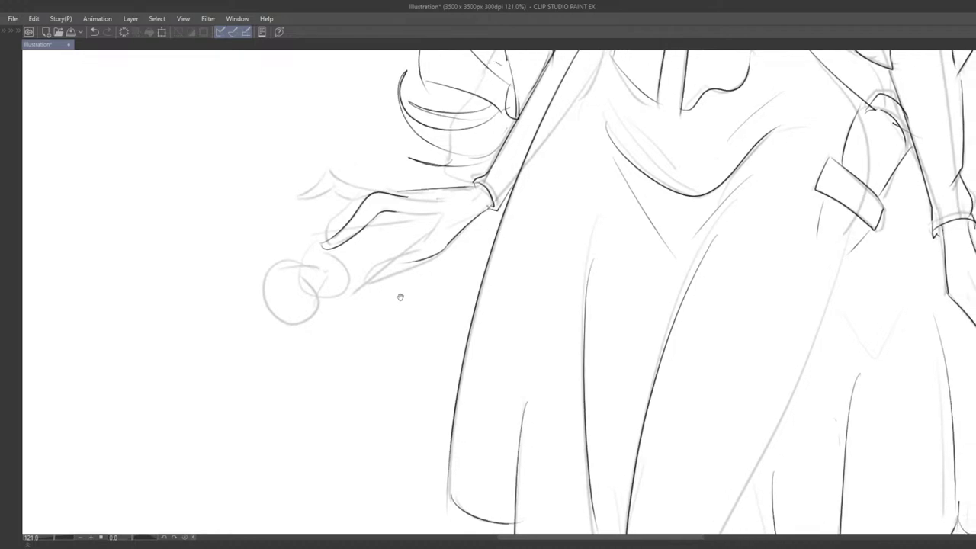
pyautogui.moveTo(472, 241)
pyautogui.mouseDown()
pyautogui.moveTo(479, 264)
pyautogui.moveTo(440, 279)
pyautogui.moveTo(446, 272)
pyautogui.moveTo(440, 279)
pyautogui.moveTo(467, 302)
pyautogui.moveTo(428, 299)
pyautogui.moveTo(441, 287)
pyautogui.moveTo(425, 275)
pyautogui.moveTo(440, 292)
pyautogui.moveTo(421, 338)
pyautogui.moveTo(424, 354)
pyautogui.mouseUp()
pyautogui.hotkey('ctrl', 'z')
pyautogui.hotkey('ctrl', 'z')
pyautogui.hotkey('ctrl', 'z')
pyautogui.hotkey('ctrl', 'z')
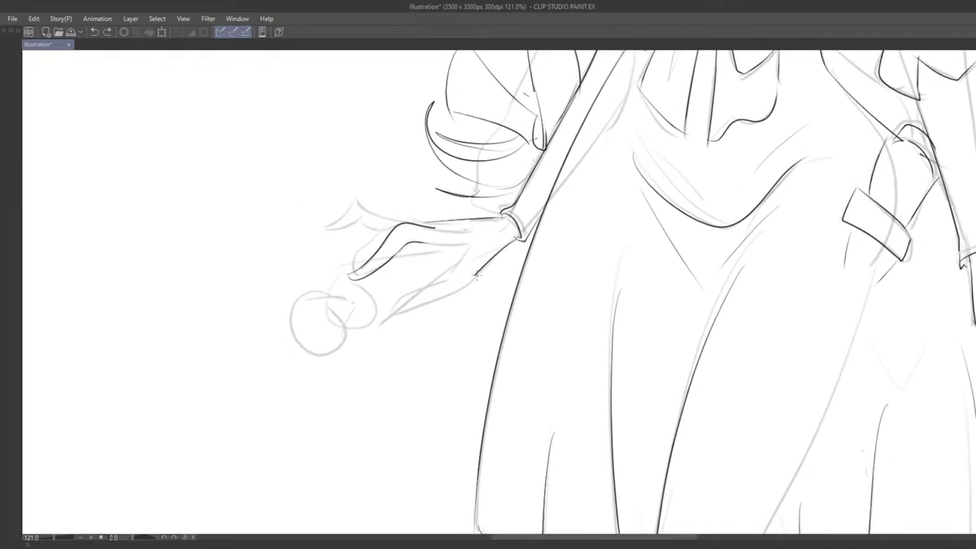
# - Try to draw a shorter lower finger with a rounded tip, joined to the palm's lower edge
pyautogui.moveTo(453, 309); pyautogui.dragTo(423, 276)
pyautogui.hotkey('ctrl', 'z')
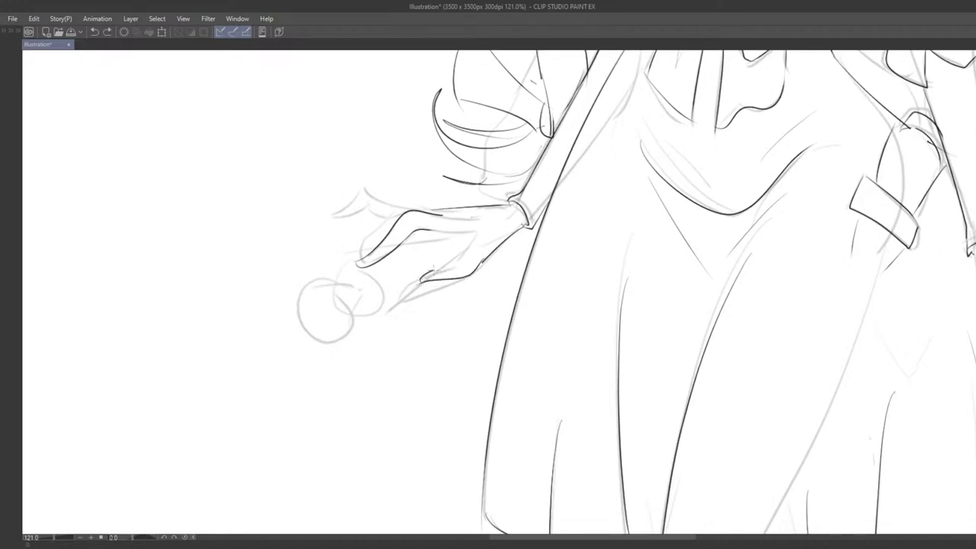
pyautogui.hotkey('ctrl', 'z')
pyautogui.moveTo(425, 278)
pyautogui.mouseDown()
pyautogui.moveTo(455, 272)
pyautogui.moveTo(419, 281)
pyautogui.moveTo(463, 262)
pyautogui.moveTo(457, 272)
pyautogui.moveTo(416, 279)
pyautogui.moveTo(463, 265)
pyautogui.moveTo(461, 280)
pyautogui.moveTo(476, 292)
pyautogui.moveTo(456, 305)
pyautogui.moveTo(420, 303)
pyautogui.moveTo(428, 331)
pyautogui.moveTo(401, 316)
pyautogui.moveTo(407, 332)
pyautogui.moveTo(395, 321)
pyautogui.moveTo(393, 330)
pyautogui.moveTo(398, 318)
pyautogui.moveTo(386, 333)
pyautogui.moveTo(365, 330)
pyautogui.moveTo(392, 336)
pyautogui.moveTo(391, 317)
pyautogui.moveTo(380, 315)
pyautogui.moveTo(374, 335)
pyautogui.moveTo(351, 301)
pyautogui.moveTo(366, 327)
pyautogui.moveTo(361, 319)
pyautogui.moveTo(410, 279)
pyautogui.moveTo(427, 283)
pyautogui.moveTo(415, 290)
pyautogui.moveTo(442, 313)
pyautogui.moveTo(410, 288)
pyautogui.moveTo(448, 267)
pyautogui.mouseUp()
pyautogui.hotkey('ctrl', 'z')
pyautogui.hotkey('ctrl', 'z')
pyautogui.hotkey('ctrl', 'z')
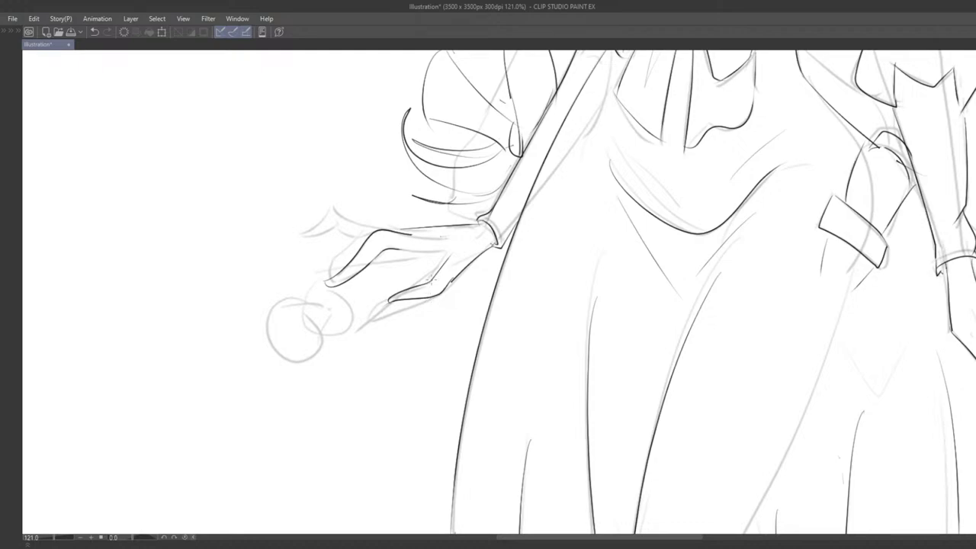
pyautogui.scroll(-5, 393, 267)
pyautogui.scroll(5, 392, 267)
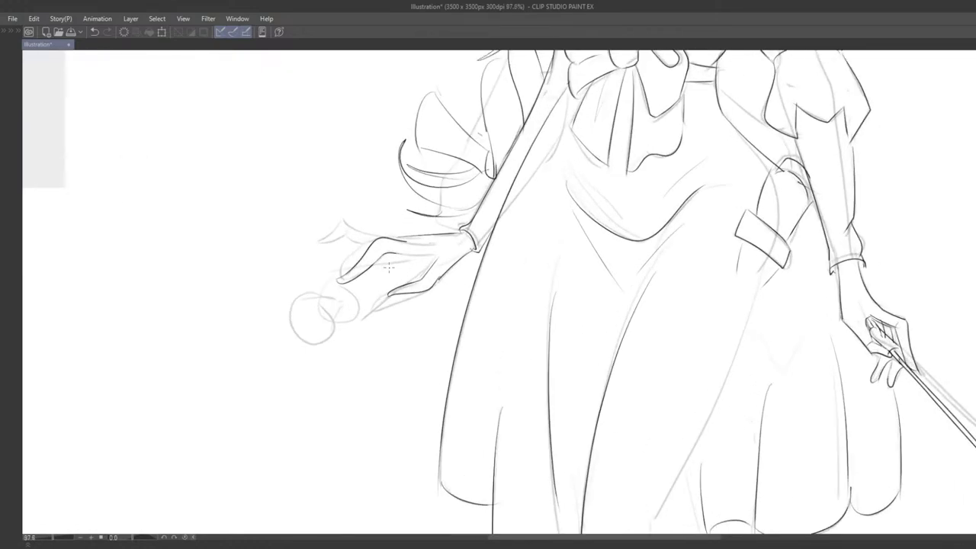
# - Remove the lower finger's outline, keeping only the short palm edge below the cuff
pyautogui.press('e')
pyautogui.moveTo(415, 282)
pyautogui.mouseDown()
pyautogui.moveTo(458, 270)
pyautogui.moveTo(444, 290)
pyautogui.moveTo(461, 271)
pyautogui.moveTo(408, 308)
pyautogui.moveTo(411, 293)
pyautogui.moveTo(433, 293)
pyautogui.moveTo(464, 270)
pyautogui.moveTo(431, 302)
pyautogui.mouseUp()
pyautogui.press('p')
pyautogui.hotkey('ctrl', 'z')
pyautogui.press('e')
pyautogui.press('p')
pyautogui.hotkey('ctrl', 'z')
pyautogui.moveTo(466, 269)
pyautogui.mouseDown()
pyautogui.moveTo(431, 305)
pyautogui.moveTo(369, 328)
pyautogui.mouseUp()
pyautogui.hotkey('ctrl', 'z')
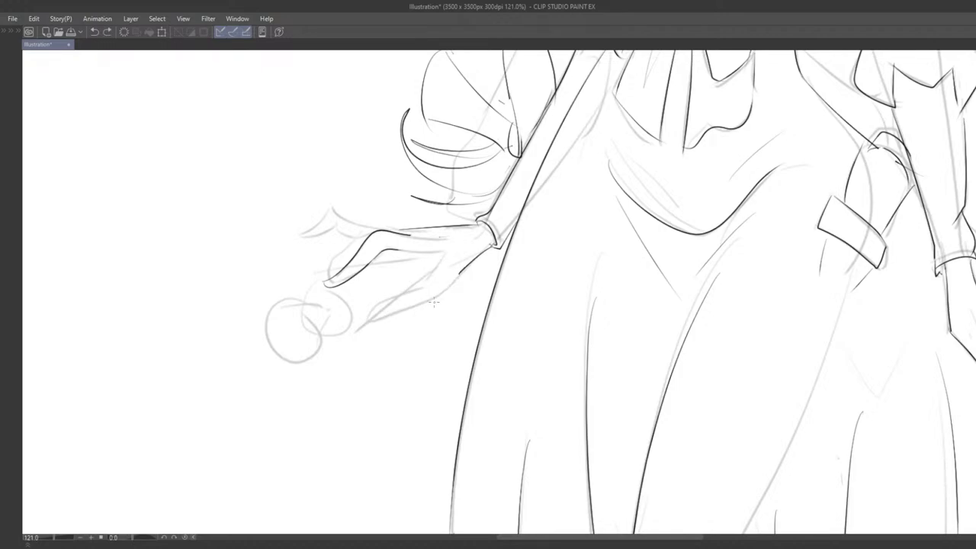
# - Draw the palm's lower contour from below the cuff out along the lower finger's underside
pyautogui.moveTo(463, 273)
pyautogui.mouseDown()
pyautogui.moveTo(380, 318)
pyautogui.moveTo(352, 316)
pyautogui.moveTo(393, 293)
pyautogui.mouseUp()
pyautogui.hotkey('ctrl', 'z')
pyautogui.hotkey('ctrl', 'z')
pyautogui.moveTo(383, 326); pyautogui.dragTo(416, 330)
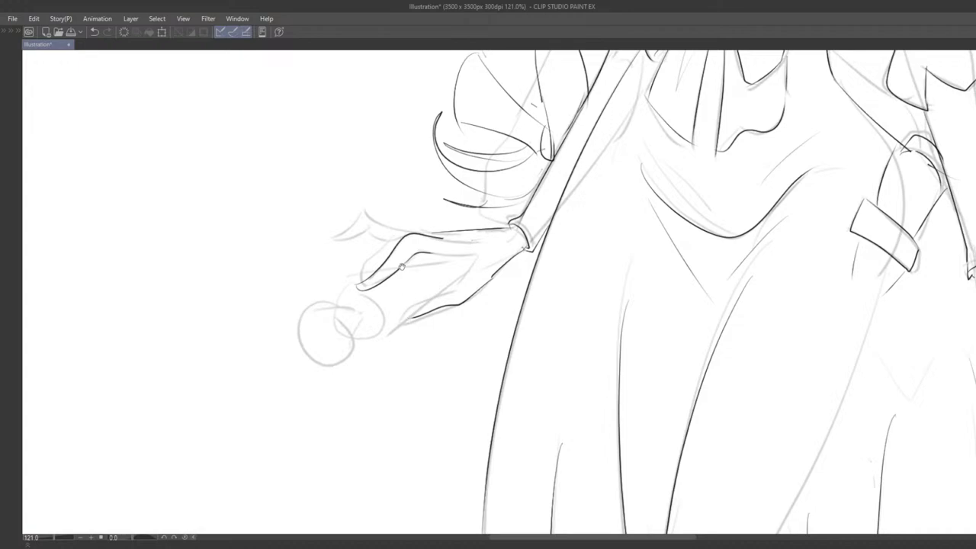
# - Extend the lower finger's outline to its tip and draw its upper edge back toward the palm
pyautogui.moveTo(402, 265)
pyautogui.mouseDown()
pyautogui.moveTo(404, 274)
pyautogui.moveTo(359, 252)
pyautogui.moveTo(378, 260)
pyautogui.moveTo(340, 261)
pyautogui.moveTo(361, 282)
pyautogui.moveTo(361, 300)
pyautogui.moveTo(360, 290)
pyautogui.moveTo(430, 268)
pyautogui.mouseUp()
pyautogui.hotkey('ctrl', 'z')
pyautogui.hotkey('ctrl', 'z')
pyautogui.hotkey('ctrl', 'z')
pyautogui.hotkey('ctrl', 'z')
pyautogui.hotkey('ctrl', 'z')
pyautogui.hotkey('ctrl', 'z')
pyautogui.hotkey('ctrl', 'z')
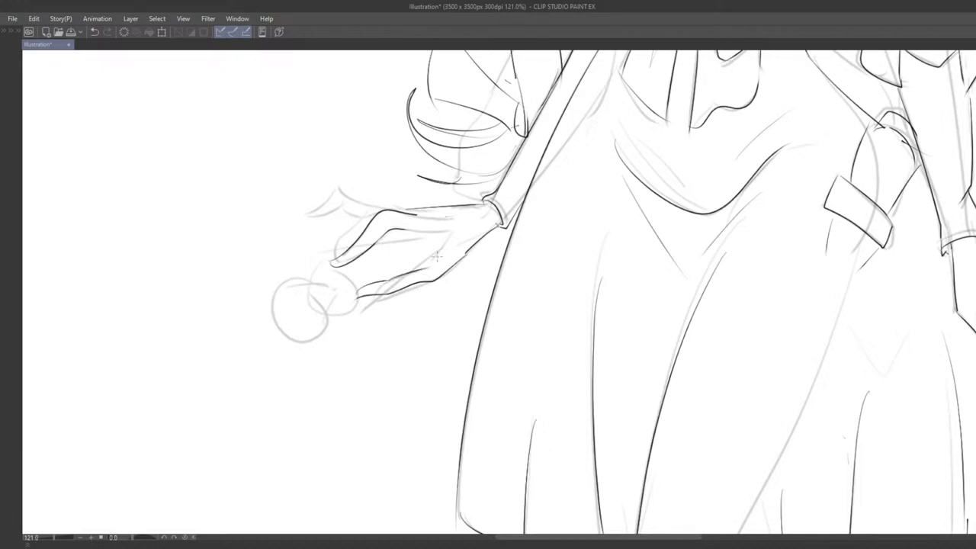
# - Redraw the lower finger's upper edge and add a short curved line into the palm
pyautogui.hotkey('ctrl', 'z')
pyautogui.moveTo(358, 293); pyautogui.dragTo(398, 276)
pyautogui.hotkey('ctrl', 'z')
pyautogui.hotkey('ctrl', 'z')
pyautogui.moveTo(439, 245)
pyautogui.mouseDown()
pyautogui.moveTo(453, 255)
pyautogui.moveTo(450, 271)
pyautogui.moveTo(437, 257)
pyautogui.moveTo(412, 286)
pyautogui.moveTo(436, 258)
pyautogui.moveTo(424, 275)
pyautogui.moveTo(440, 270)
pyautogui.moveTo(431, 244)
pyautogui.moveTo(365, 272)
pyautogui.moveTo(399, 250)
pyautogui.mouseUp()
pyautogui.hotkey('ctrl', 'z')
pyautogui.hotkey('ctrl', 'z')
pyautogui.hotkey('ctrl', 'z')
pyautogui.hotkey('ctrl', 'z')
# - Rework the upper finger's inner edge and tip so that the finger is slimmer
pyautogui.press('e')
pyautogui.press('p')
pyautogui.hotkey('ctrl', 'z')
pyautogui.hotkey('ctrl', 'z')
pyautogui.moveTo(355, 281); pyautogui.dragTo(382, 266)
pyautogui.hotkey('ctrl', 'z')
pyautogui.moveTo(358, 281)
pyautogui.mouseDown()
pyautogui.moveTo(406, 245)
pyautogui.moveTo(359, 275)
pyautogui.mouseUp()
pyautogui.hotkey('ctrl', 'z')
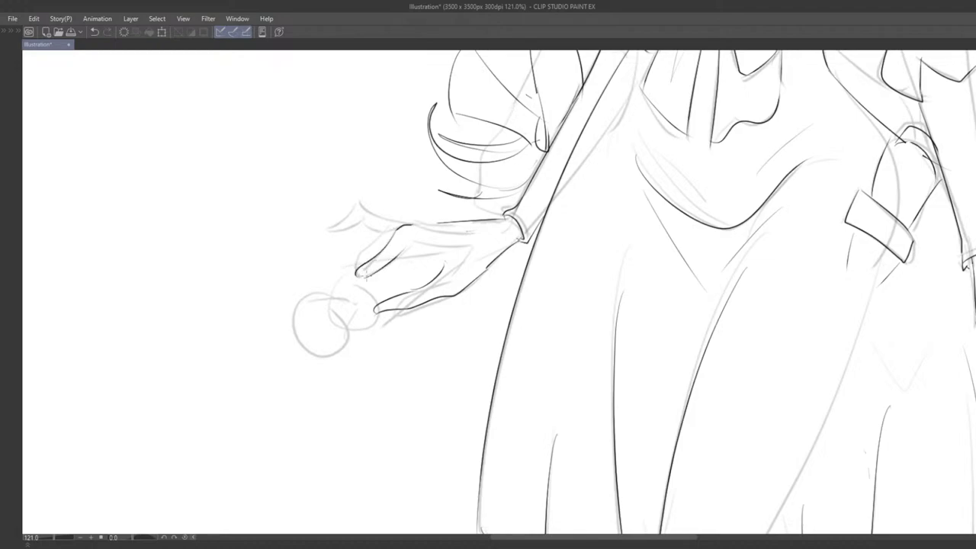
# - Redraw the upper finger's outer edge from the knuckle down to the fingertip
pyautogui.hotkey('ctrl', 'z')
pyautogui.moveTo(398, 229); pyautogui.dragTo(360, 275)
pyautogui.hotkey('ctrl', 'z')
pyautogui.moveTo(399, 229); pyautogui.dragTo(362, 278)
pyautogui.moveTo(411, 256)
pyautogui.mouseDown()
pyautogui.moveTo(395, 250)
pyautogui.moveTo(404, 267)
pyautogui.mouseUp()
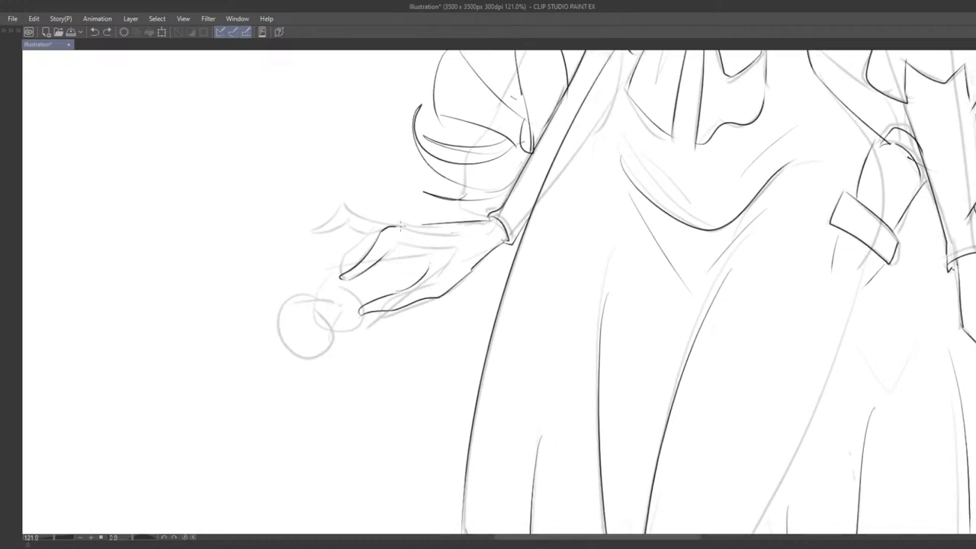
# - Connect the upper finger's top edge to the back of the hand and draw its lower edge into the palm
pyautogui.moveTo(401, 226); pyautogui.dragTo(456, 248)
pyautogui.hotkey('ctrl', 'z')
pyautogui.press('e')
pyautogui.click(388, 232)
pyautogui.press('p')
pyautogui.moveTo(371, 252)
pyautogui.mouseDown()
pyautogui.moveTo(414, 228)
pyautogui.moveTo(373, 248)
pyautogui.moveTo(382, 237)
pyautogui.moveTo(452, 243)
pyautogui.mouseUp()
pyautogui.hotkey('ctrl', 'z')
pyautogui.hotkey('ctrl', 'z')
pyautogui.moveTo(371, 251); pyautogui.dragTo(452, 228)
pyautogui.hotkey('ctrl', 'z')
pyautogui.moveTo(376, 241); pyautogui.dragTo(455, 233)
pyautogui.scroll(-3, 443, 252)
pyautogui.scroll(4, 361, 302)
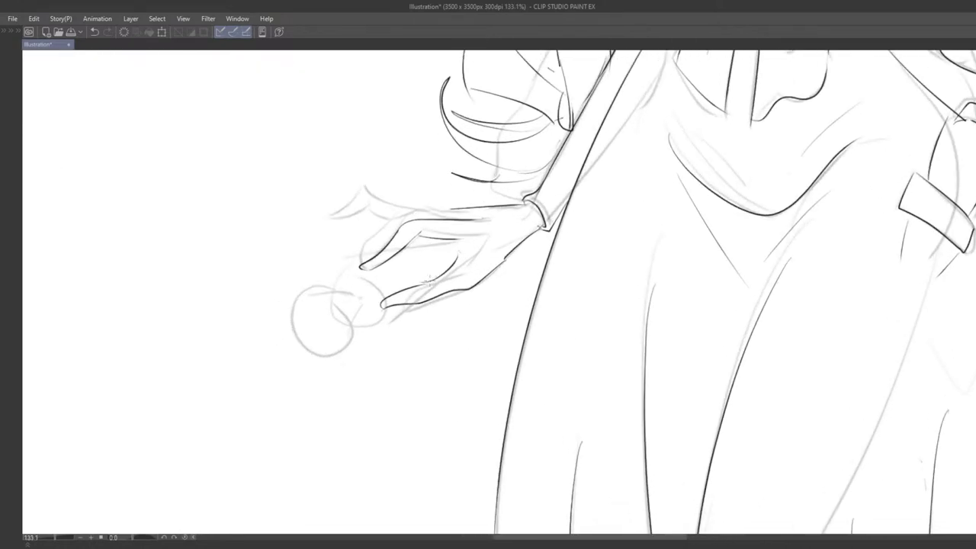
# - Shorten the lower finger by erasing its tip and redrawing a rounded end closer to the palm
pyautogui.moveTo(386, 304)
pyautogui.mouseDown()
pyautogui.moveTo(410, 294)
pyautogui.moveTo(424, 305)
pyautogui.moveTo(427, 288)
pyautogui.moveTo(411, 298)
pyautogui.moveTo(430, 279)
pyautogui.moveTo(415, 301)
pyautogui.moveTo(445, 297)
pyautogui.moveTo(410, 301)
pyautogui.moveTo(440, 291)
pyautogui.mouseUp()
pyautogui.click(403, 296)
pyautogui.press('p')
pyautogui.hotkey('ctrl', 'z')
pyautogui.hotkey('ctrl', 'z')
pyautogui.hotkey('ctrl', 'z')
pyautogui.press('e')
pyautogui.press('p')
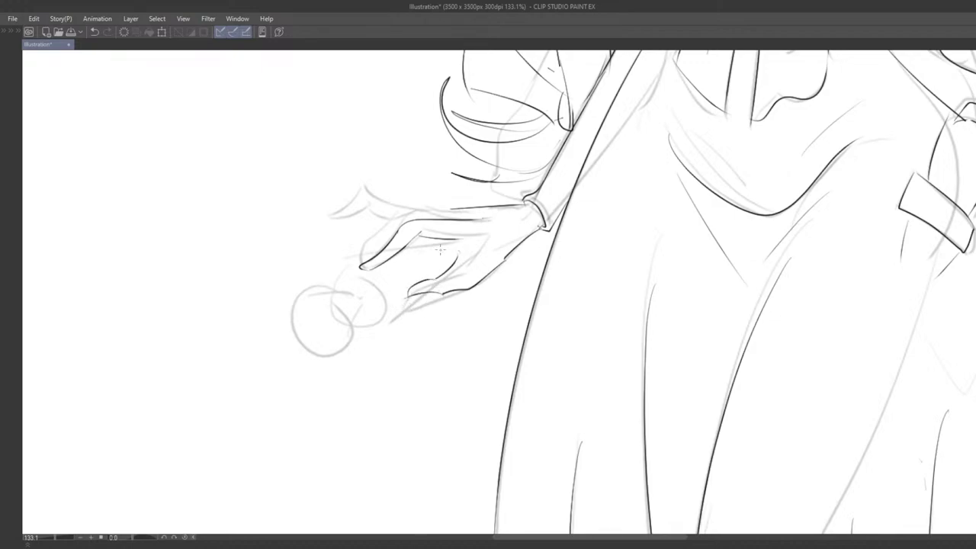
# - Draw a second finger behind the upper finger, with its line continuing along the back of the hand
pyautogui.moveTo(401, 219)
pyautogui.mouseDown()
pyautogui.moveTo(367, 246)
pyautogui.moveTo(405, 217)
pyautogui.moveTo(364, 242)
pyautogui.moveTo(403, 217)
pyautogui.moveTo(362, 259)
pyautogui.mouseUp()
pyautogui.hotkey('ctrl', 'z')
pyautogui.hotkey('ctrl', 'z')
pyautogui.hotkey('ctrl', 'z')
pyautogui.hotkey('ctrl', 'z')
pyautogui.hotkey('ctrl', 'z')
pyautogui.hotkey('ctrl', 'z')
pyautogui.moveTo(400, 217); pyautogui.dragTo(470, 215)
pyautogui.hotkey('ctrl', 'z')
pyautogui.hotkey('ctrl', 'z')
# - Draw the upper edge of the raised finger, curving from its knuckle out to the peak of its bend
pyautogui.moveTo(379, 196); pyautogui.dragTo(422, 212)
pyautogui.hotkey('ctrl', 'z')
pyautogui.hotkey('ctrl', 'z')
pyautogui.moveTo(371, 192)
pyautogui.mouseDown()
pyautogui.moveTo(424, 211)
pyautogui.moveTo(337, 206)
pyautogui.moveTo(330, 217)
pyautogui.mouseUp()
pyautogui.hotkey('ctrl', 'z')
pyautogui.hotkey('ctrl', 'z')
pyautogui.hotkey('ctrl', 'z')
pyautogui.moveTo(370, 192)
pyautogui.mouseDown()
pyautogui.moveTo(332, 215)
pyautogui.moveTo(412, 211)
pyautogui.moveTo(395, 261)
pyautogui.moveTo(423, 267)
pyautogui.mouseUp()
pyautogui.hotkey('ctrl', 'z')
pyautogui.hotkey('ctrl', 'z')
pyautogui.hotkey('ctrl', 'z')
pyautogui.hotkey('ctrl', 'z')
pyautogui.hotkey('ctrl', 'z')
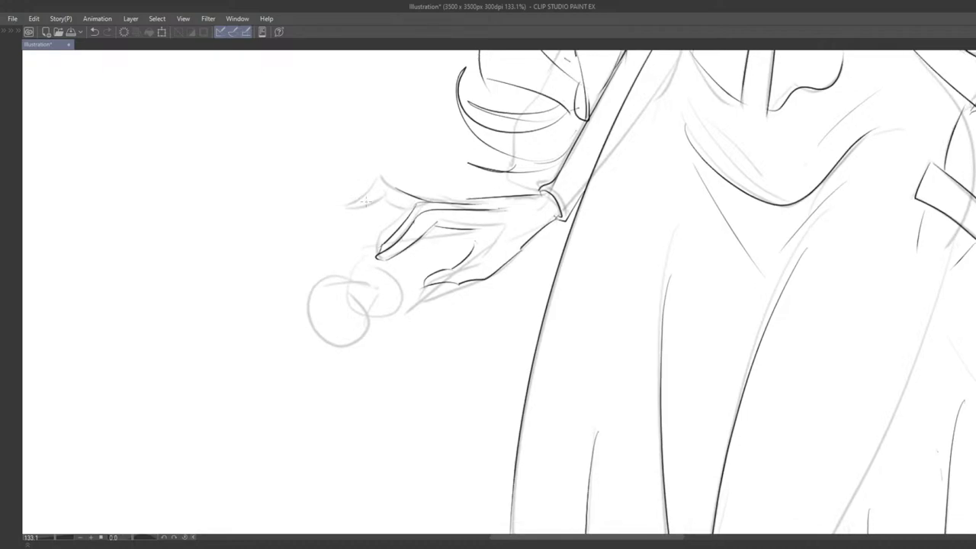
# - Draw the raised finger's bent tip and underside
pyautogui.hotkey('ctrl', 'z')
pyautogui.moveTo(396, 190); pyautogui.dragTo(371, 208)
pyautogui.hotkey('ctrl', 'z')
# - Outline the round end of the held carrot and the narrower neck and curved rim behind it
pyautogui.scroll(-3, 395, 200)
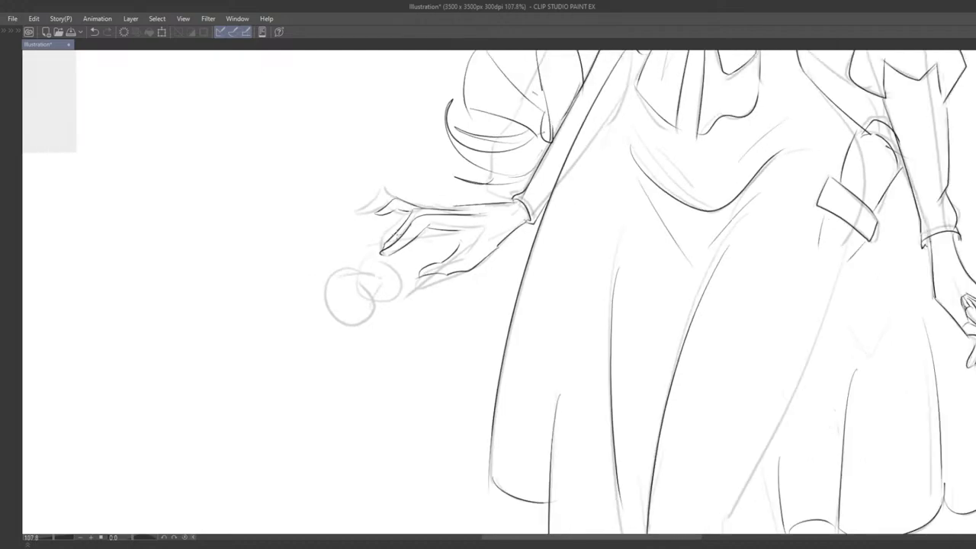
pyautogui.scroll(2, 421, 222)
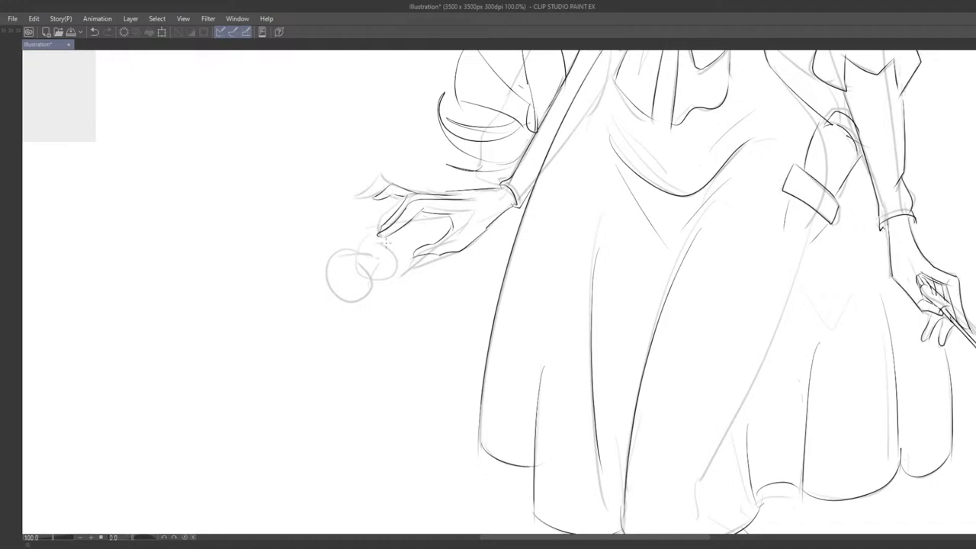
pyautogui.moveTo(327, 268)
pyautogui.mouseDown()
pyautogui.moveTo(359, 264)
pyautogui.moveTo(350, 302)
pyautogui.moveTo(351, 254)
pyautogui.moveTo(370, 254)
pyautogui.moveTo(373, 275)
pyautogui.moveTo(377, 267)
pyautogui.mouseUp()
pyautogui.hotkey('ctrl', 'z')
pyautogui.hotkey('ctrl', 'z')
pyautogui.moveTo(388, 275)
pyautogui.mouseDown()
pyautogui.moveTo(371, 293)
pyautogui.moveTo(324, 256)
pyautogui.moveTo(342, 271)
pyautogui.mouseUp()
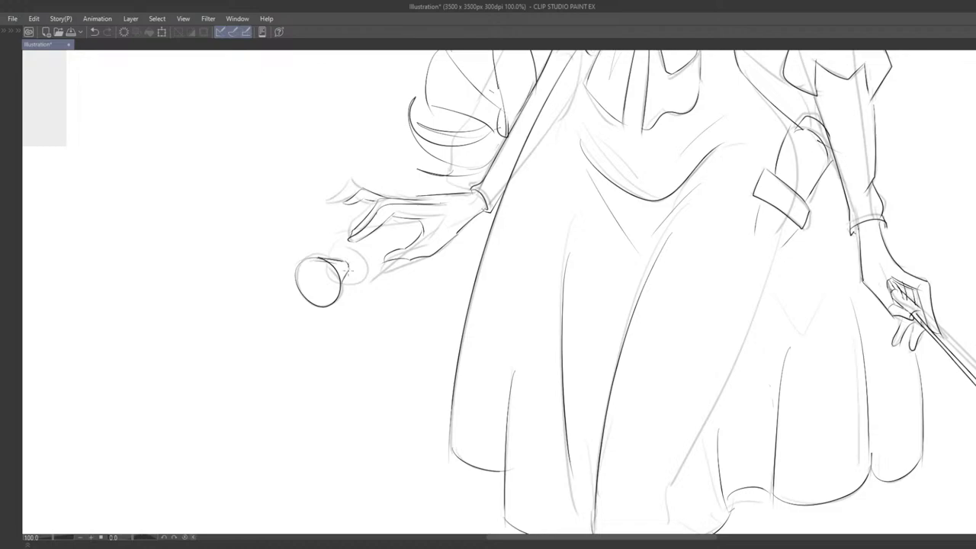
pyautogui.hotkey('ctrl', 'z')
pyautogui.moveTo(357, 280)
pyautogui.mouseDown()
pyautogui.moveTo(345, 273)
pyautogui.moveTo(357, 313)
pyautogui.moveTo(350, 302)
pyautogui.mouseUp()
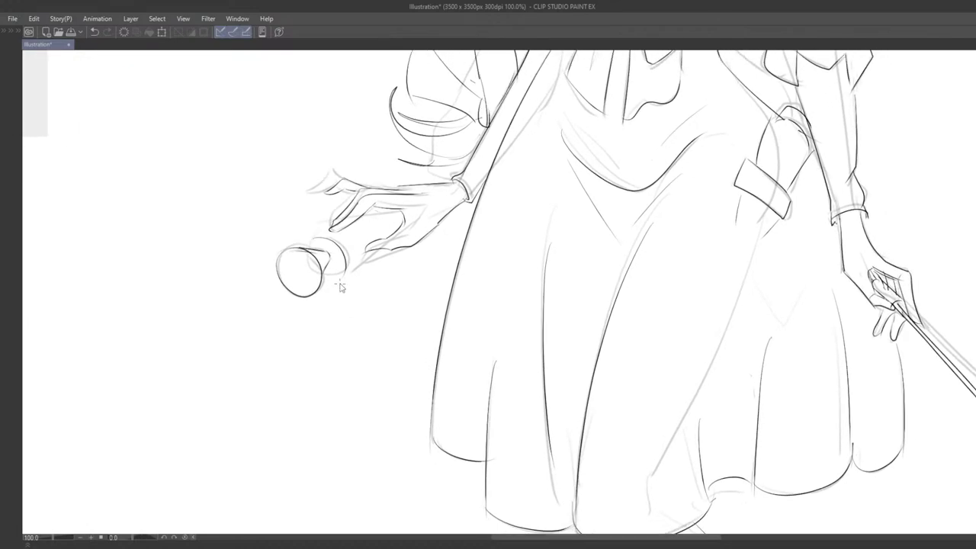
# - Complete the carrot's rim and draw its side edges running from the rim into the hand
pyautogui.hotkey('ctrl', 'y')
pyautogui.hotkey('ctrl', 'z')
pyautogui.hotkey('ctrl', 'y')
pyautogui.hotkey('ctrl', 'z')
pyautogui.moveTo(312, 238); pyautogui.dragTo(335, 228)
pyautogui.moveTo(351, 270)
pyautogui.mouseDown()
pyautogui.moveTo(383, 241)
pyautogui.moveTo(373, 250)
pyautogui.moveTo(393, 208)
pyautogui.mouseUp()
pyautogui.hotkey('ctrl', 'z')
pyautogui.hotkey('ctrl', 'z')
pyautogui.moveTo(346, 232)
pyautogui.mouseDown()
pyautogui.moveTo(394, 214)
pyautogui.moveTo(385, 236)
pyautogui.mouseUp()
pyautogui.hotkey('ctrl', 'z')
pyautogui.scroll(-7, 378, 255)
# - Review the whole figure down to the feet against the reference picture
pyautogui.moveTo(475, 231)
pyautogui.mouseDown()
pyautogui.moveTo(442, 234)
pyautogui.moveTo(434, 317)
pyautogui.mouseUp()
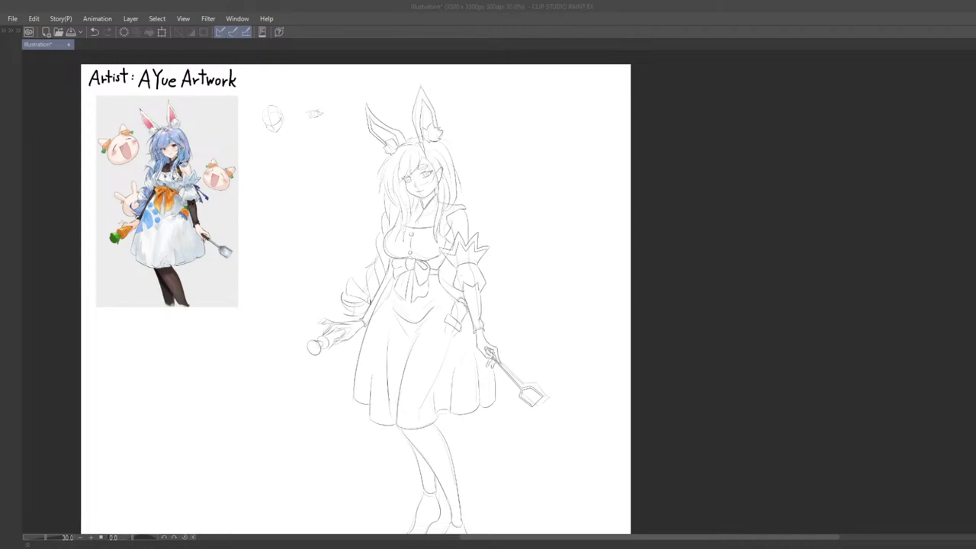
pyautogui.click(261, 321)
pyautogui.hotkey('ctrl', 'alt', '0')
pyautogui.moveTo(335, 263); pyautogui.dragTo(424, 330)
pyautogui.scroll(-7, 329, 315)
pyautogui.scroll(-3, 425, 330)
pyautogui.moveTo(417, 435); pyautogui.dragTo(420, 266)
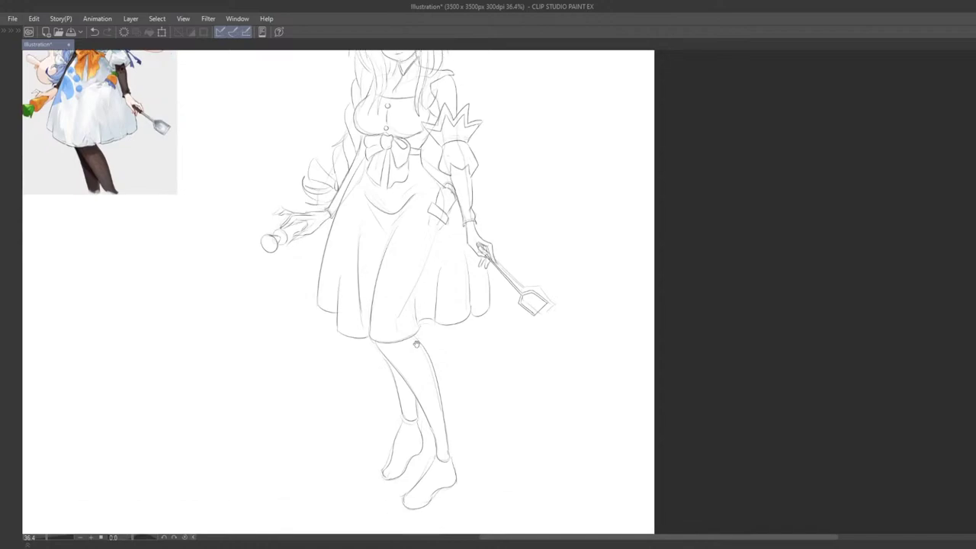
pyautogui.moveTo(390, 363)
pyautogui.mouseDown()
pyautogui.moveTo(423, 328)
pyautogui.moveTo(373, 305)
pyautogui.moveTo(368, 340)
pyautogui.mouseUp()
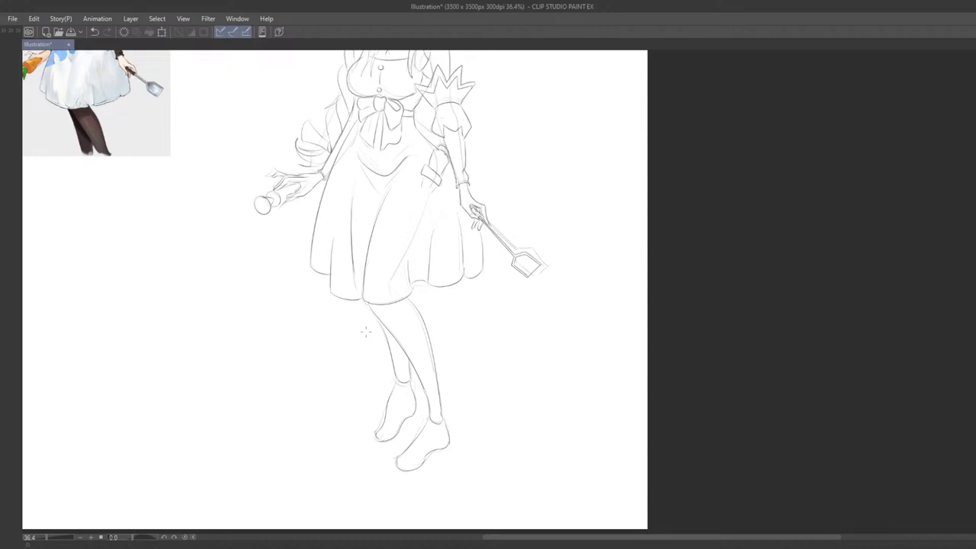
# - Draw the long slanted fold line running down the skirt below the hip pouch
pyautogui.scroll(5, 365, 332)
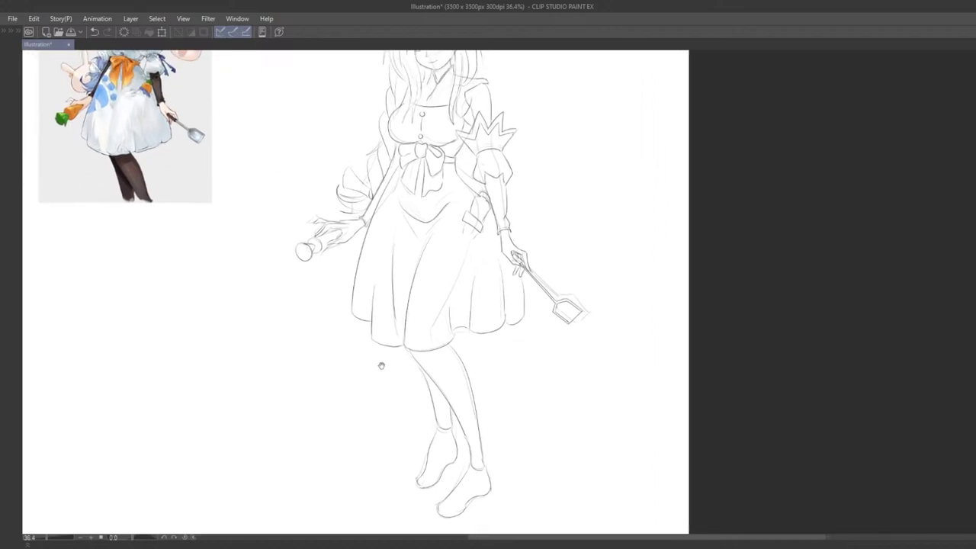
pyautogui.hotkey('ctrl', 'z')
pyautogui.moveTo(442, 248); pyautogui.dragTo(386, 389)
pyautogui.hotkey('ctrl', 'z')
pyautogui.moveTo(425, 262); pyautogui.dragTo(394, 358)
pyautogui.hotkey('ctrl', 'z')
pyautogui.hotkey('ctrl', 'z')
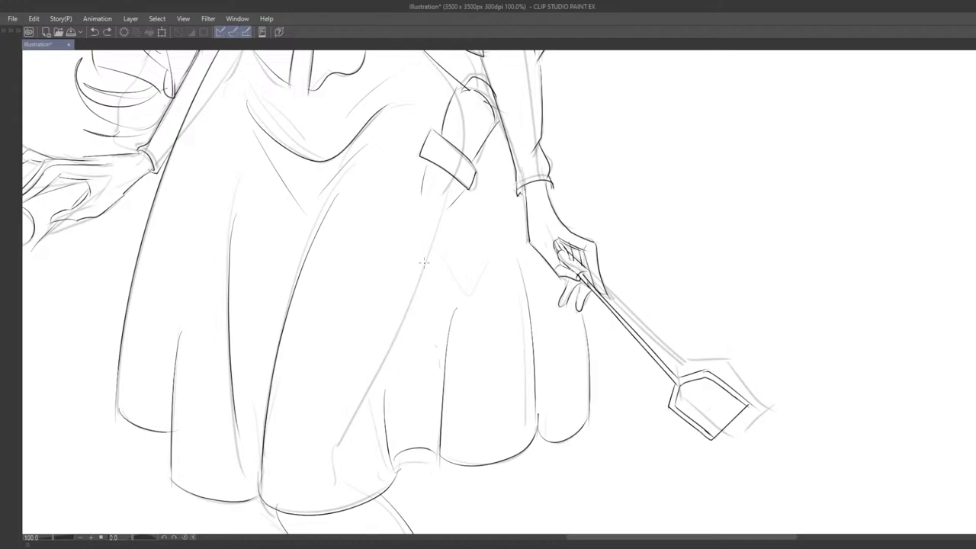
pyautogui.moveTo(425, 268); pyautogui.dragTo(392, 371)
# - Hide the rough sketch layers beneath the line art
pyautogui.scroll(-2, 470, 278)
pyautogui.moveTo(471, 277)
pyautogui.mouseDown()
pyautogui.moveTo(434, 301)
pyautogui.moveTo(409, 380)
pyautogui.mouseUp()
pyautogui.scroll(-1, 426, 347)
pyautogui.moveTo(409, 336); pyautogui.dragTo(425, 315)
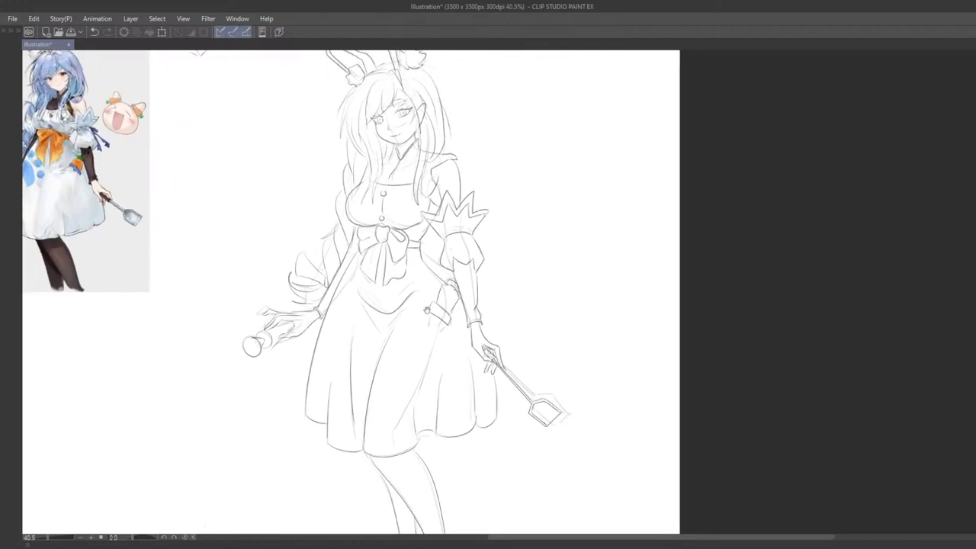
pyautogui.moveTo(396, 436); pyautogui.dragTo(368, 299)
pyautogui.scroll(-1, 373, 290)
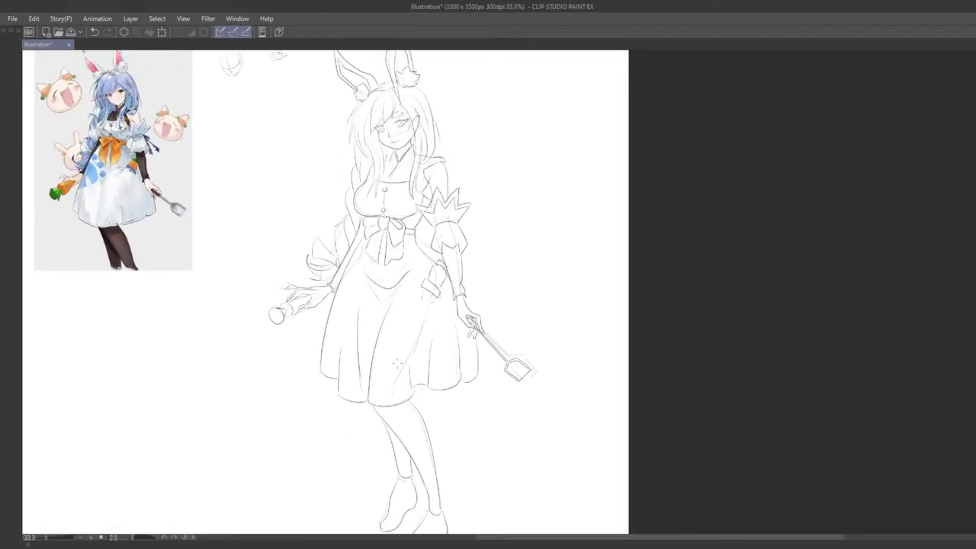
pyautogui.press('Tab')
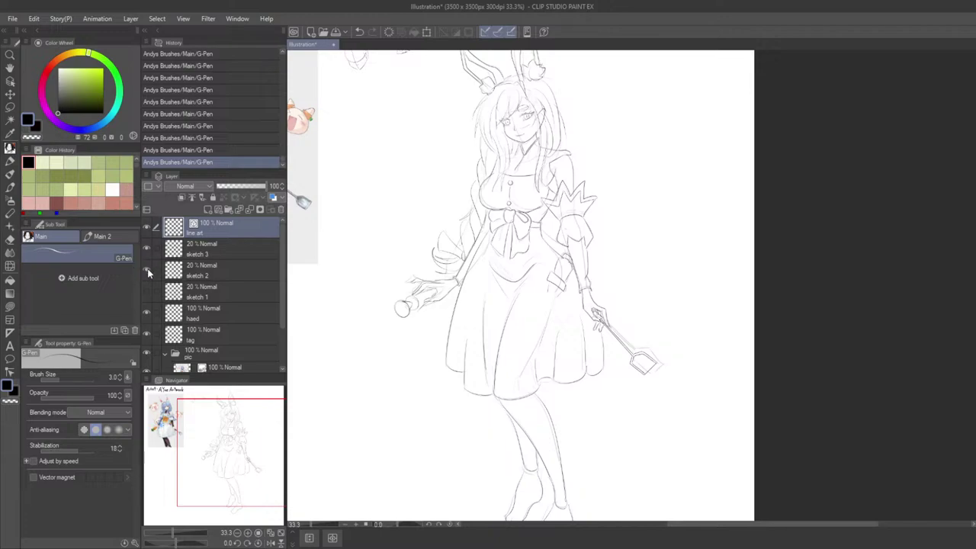
pyautogui.press('Tab')
pyautogui.scroll(-2, 388, 386)
pyautogui.scroll(-1, 389, 386)
pyautogui.moveTo(389, 386); pyautogui.dragTo(460, 305)
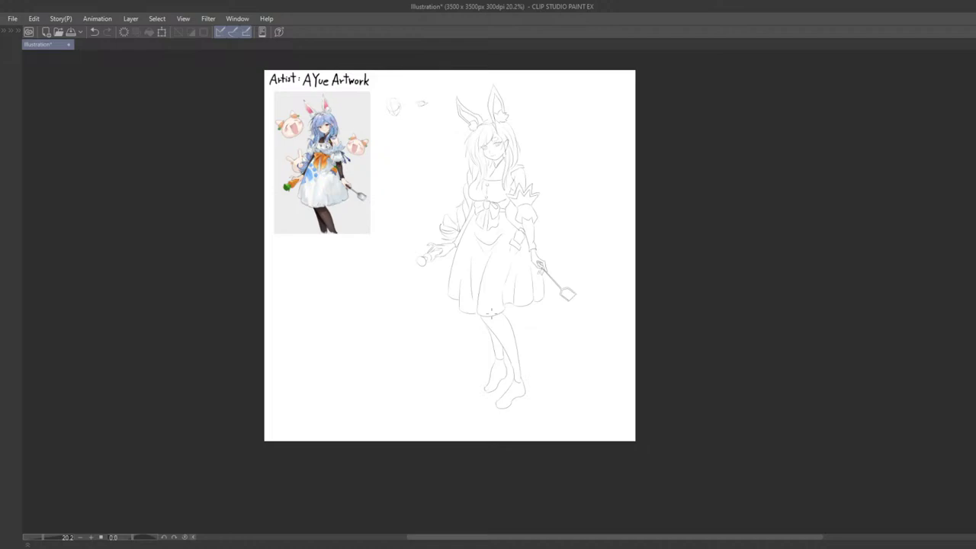
pyautogui.hotkey('ctrl', 'alt', '0')
pyautogui.moveTo(362, 245); pyautogui.dragTo(420, 356)
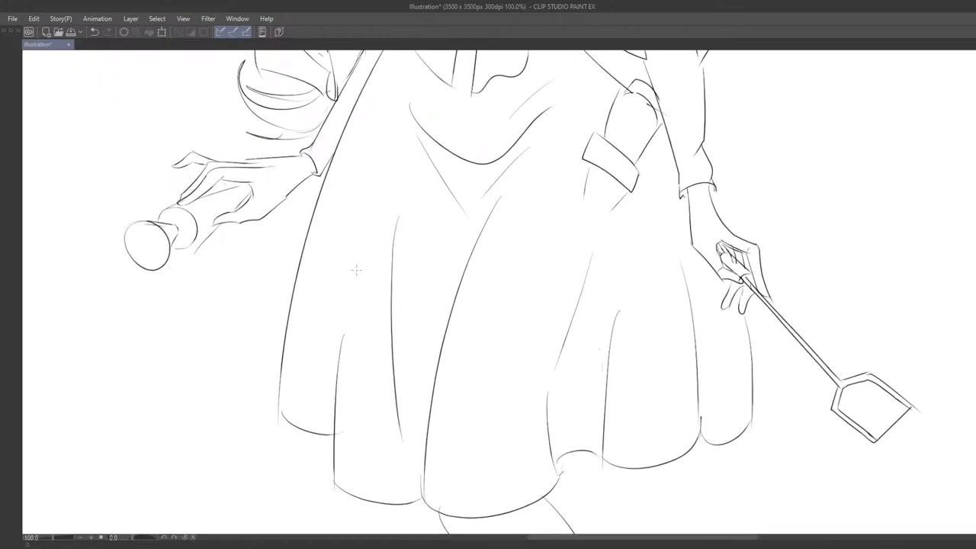
pyautogui.moveTo(358, 239); pyautogui.dragTo(432, 332)
pyautogui.scroll(-1, 396, 330)
pyautogui.scroll(-1, 416, 373)
pyautogui.hotkey('ctrl', 'z')
pyautogui.moveTo(463, 295)
pyautogui.mouseDown()
pyautogui.moveTo(490, 327)
pyautogui.moveTo(462, 309)
pyautogui.mouseUp()
pyautogui.hotkey('ctrl', 'z')
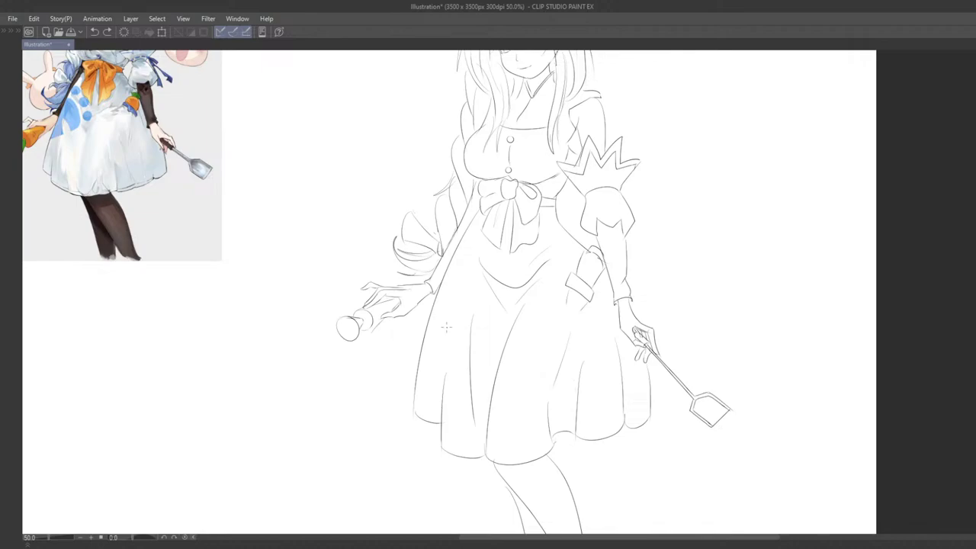
pyautogui.scroll(-1, 432, 335)
pyautogui.scroll(-1, 432, 336)
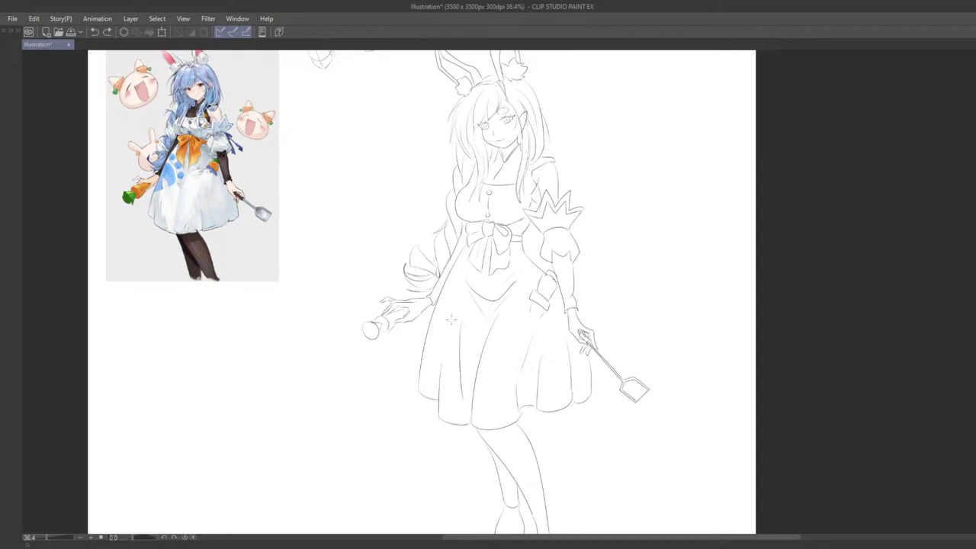
# - Draw an extra hair strand line between the long front lock and the bare shoulder
pyautogui.moveTo(519, 311); pyautogui.dragTo(527, 352)
pyautogui.scroll(1, 526, 268)
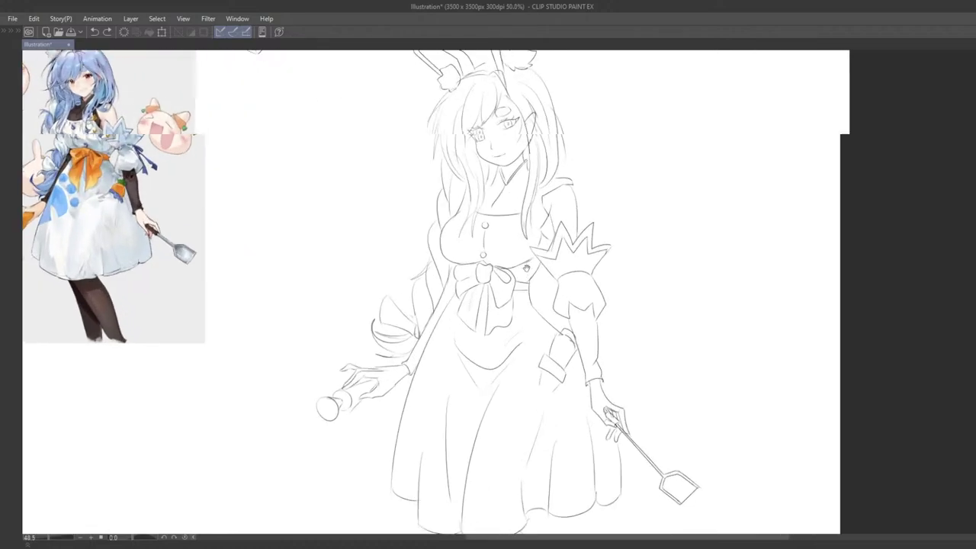
pyautogui.moveTo(524, 225); pyautogui.dragTo(533, 238)
pyautogui.scroll(2, 534, 237)
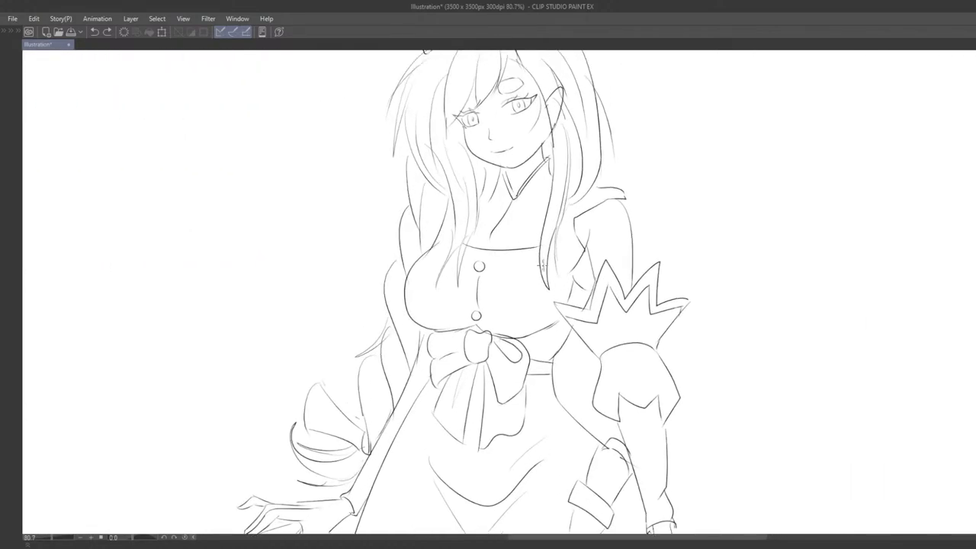
pyautogui.moveTo(577, 243); pyautogui.dragTo(584, 260)
pyautogui.hotkey('ctrl', 'z')
pyautogui.moveTo(577, 248); pyautogui.dragTo(609, 244)
pyautogui.scroll(2, 611, 243)
pyautogui.scroll(2, 639, 238)
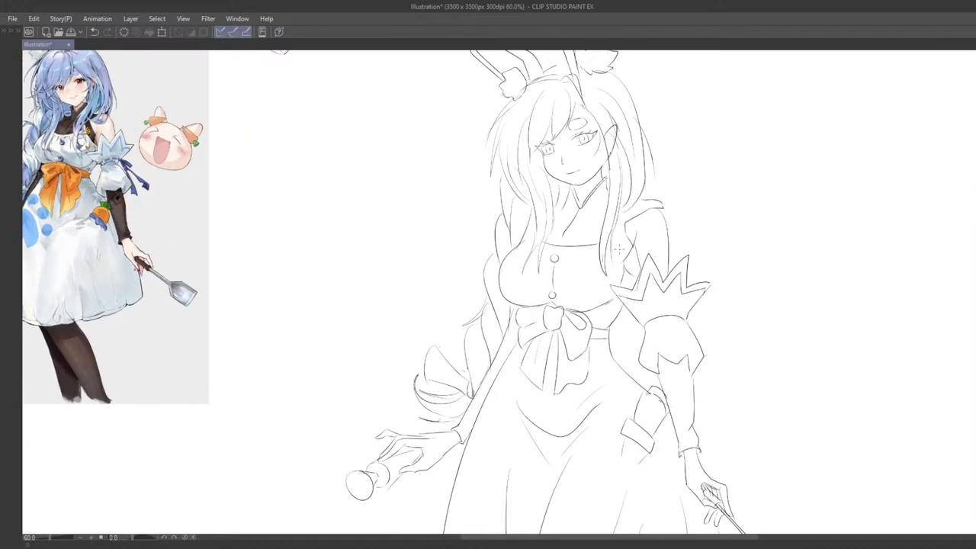
pyautogui.moveTo(617, 209)
pyautogui.mouseDown()
pyautogui.moveTo(626, 261)
pyautogui.moveTo(620, 249)
pyautogui.mouseUp()
pyautogui.hotkey('ctrl', 'z')
pyautogui.hotkey('ctrl', 'z')
pyautogui.hotkey('ctrl', 'z')
pyautogui.hotkey('ctrl', 'y')
pyautogui.moveTo(573, 225); pyautogui.dragTo(574, 221)
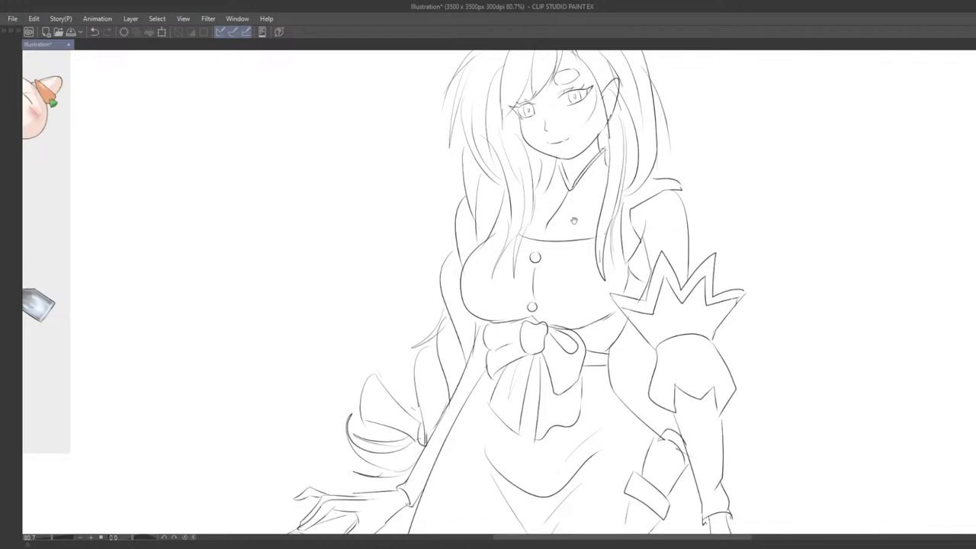
pyautogui.hotkey('ctrl', 'z')
# - Add inner strand lines to the long hair hanging beside the chest on the braid side
pyautogui.moveTo(505, 191); pyautogui.dragTo(494, 226)
pyautogui.scroll(-3, 495, 226)
pyautogui.scroll(2, 636, 233)
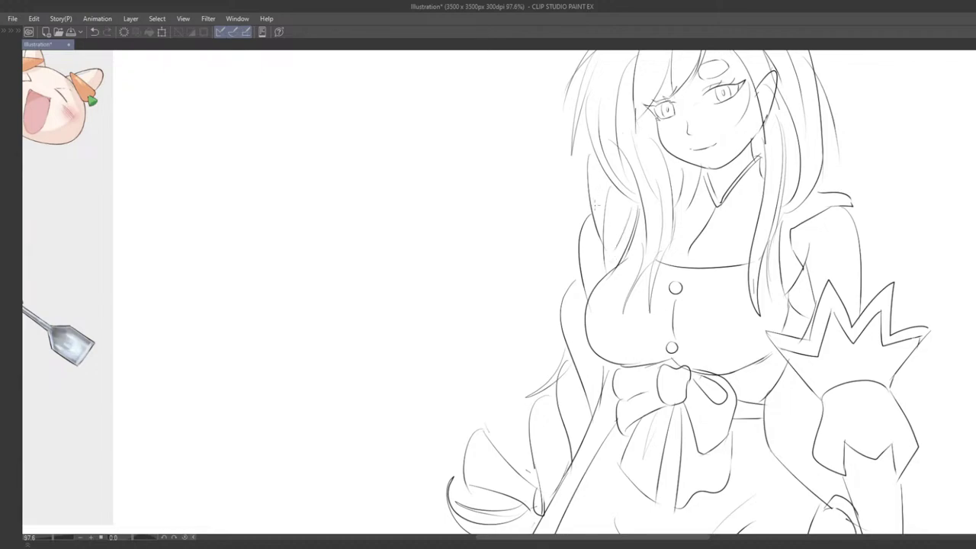
pyautogui.scroll(-3, 603, 215)
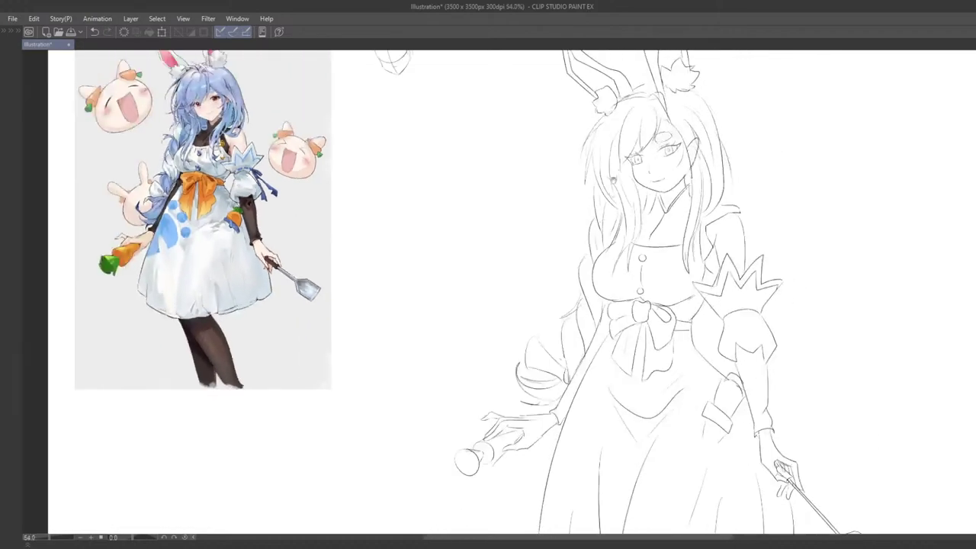
pyautogui.scroll(2, 602, 215)
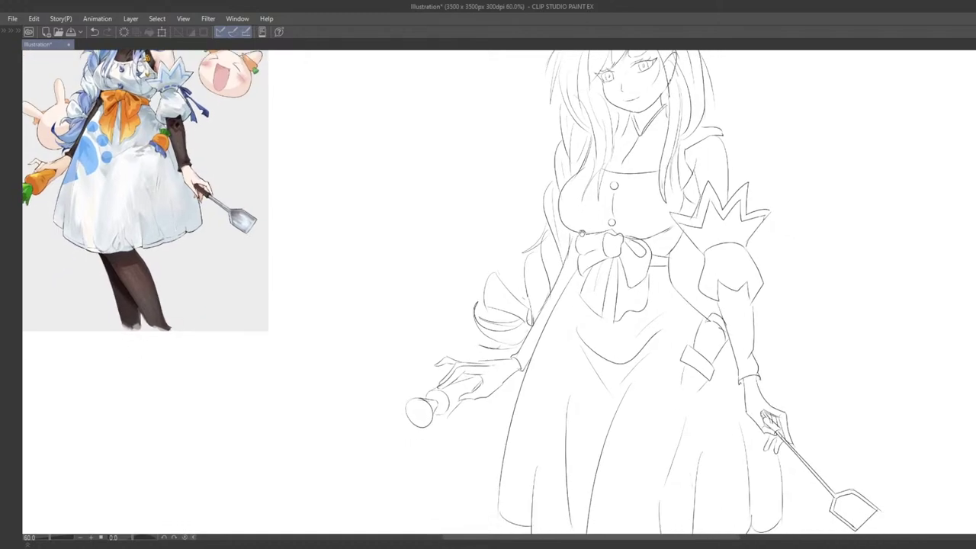
# - Add strand lines inside the lower part of the braid beside the arm
pyautogui.moveTo(541, 280)
pyautogui.mouseDown()
pyautogui.moveTo(560, 279)
pyautogui.moveTo(554, 262)
pyautogui.mouseUp()
pyautogui.hotkey('ctrl', 'z')
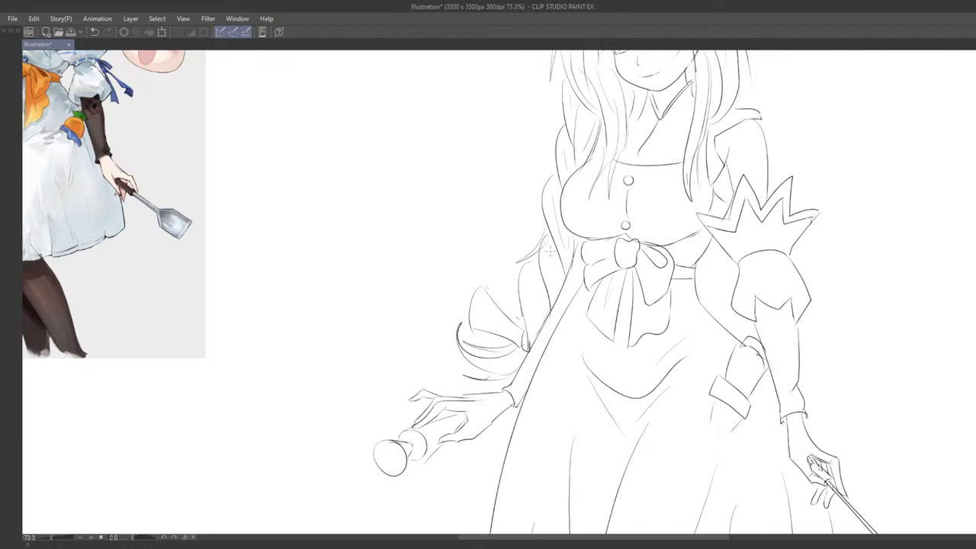
pyautogui.hotkey('ctrl', 'z')
pyautogui.moveTo(528, 294); pyautogui.dragTo(534, 317)
pyautogui.scroll(-5, 541, 308)
pyautogui.moveTo(623, 231); pyautogui.dragTo(573, 277)
pyautogui.scroll(3, 509, 164)
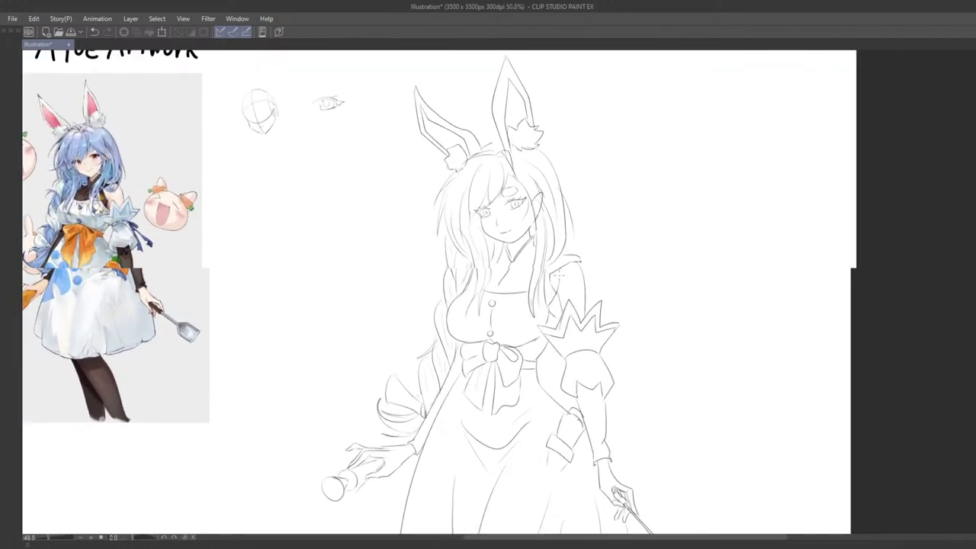
# - Compare the finished body, skirt, legs and feet line art with the reference picture
pyautogui.scroll(-4, 509, 165)
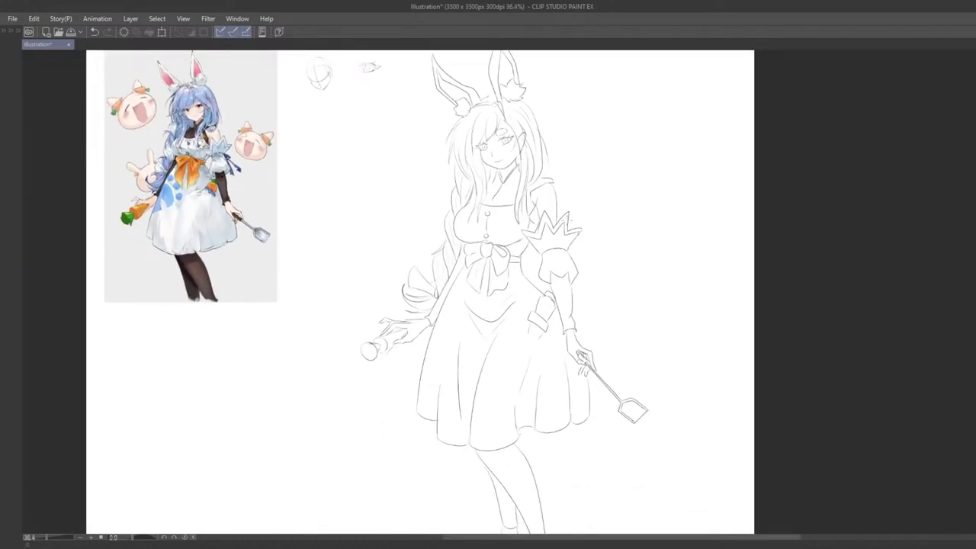
pyautogui.moveTo(438, 310); pyautogui.dragTo(437, 341)
pyautogui.scroll(1, 437, 341)
pyautogui.hscroll(1, 437, 341)
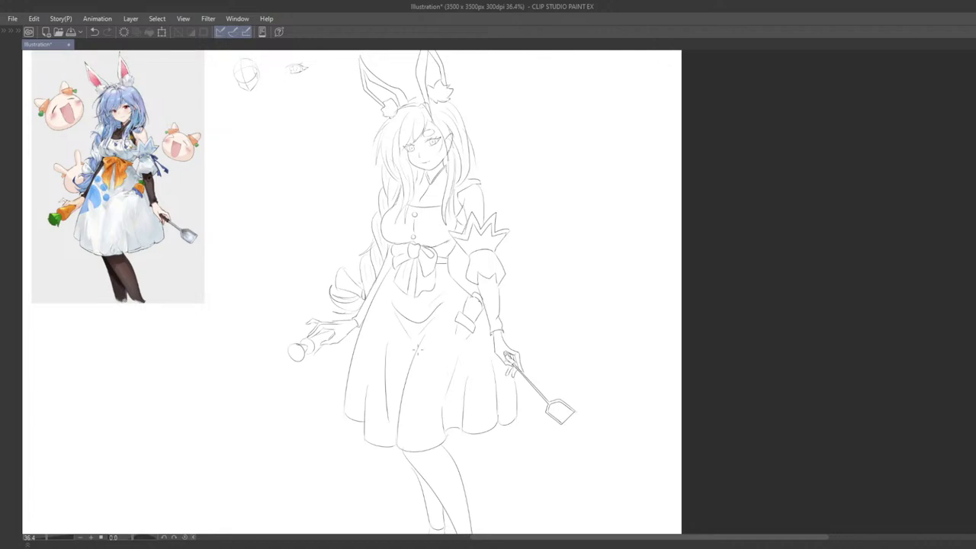
pyautogui.scroll(-5, 419, 350)
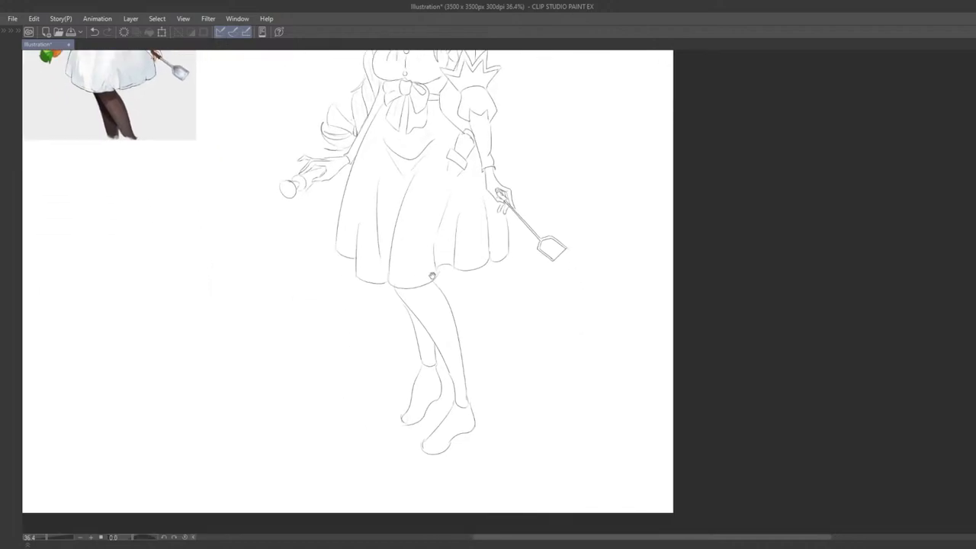
pyautogui.moveTo(432, 325)
pyautogui.mouseDown()
pyautogui.moveTo(419, 311)
pyautogui.moveTo(432, 364)
pyautogui.moveTo(394, 386)
pyautogui.mouseUp()
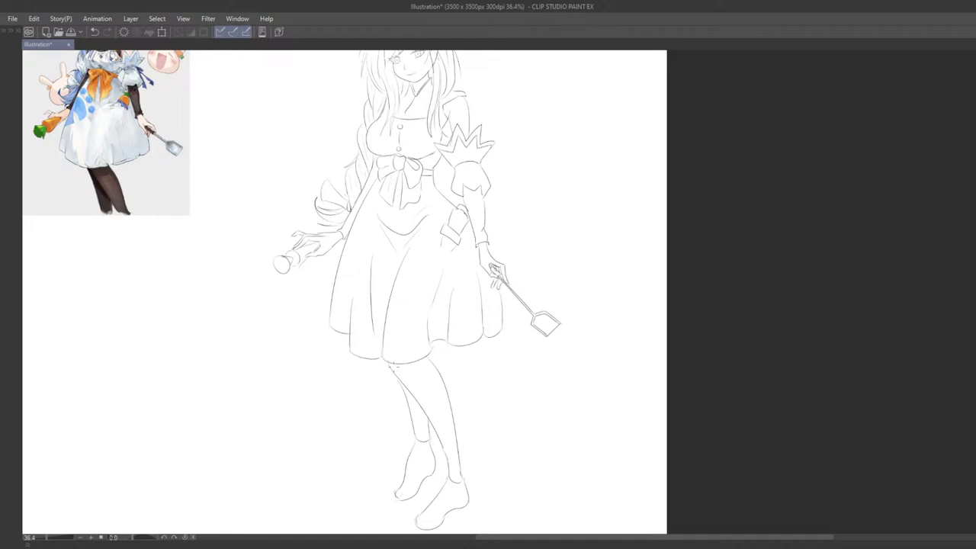
pyautogui.scroll(-2, 392, 367)
pyautogui.scroll(1, 383, 357)
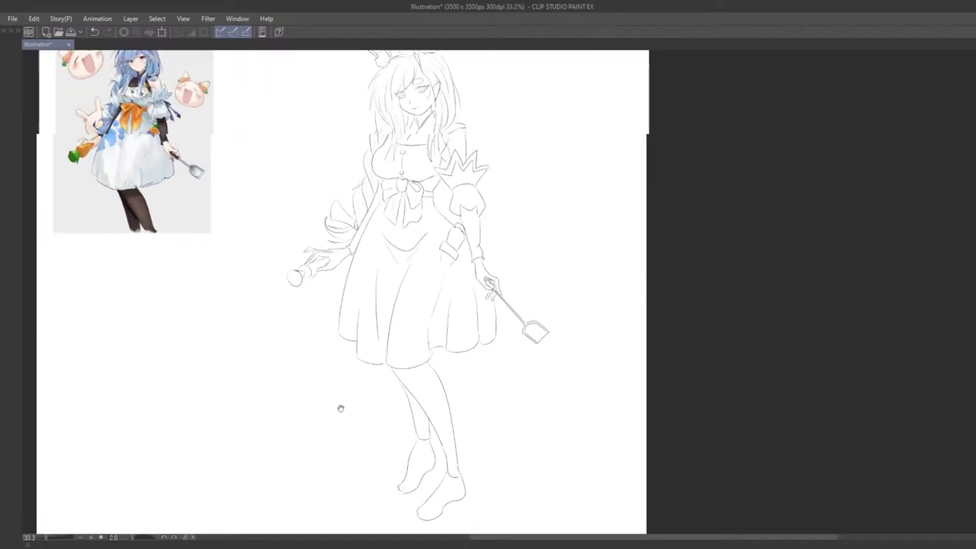
pyautogui.moveTo(340, 407); pyautogui.dragTo(381, 420)
# - Reinforce the upper lash lines of both eyes with additional strokes
pyautogui.scroll(4, 458, 217)
pyautogui.moveTo(458, 217); pyautogui.dragTo(463, 441)
pyautogui.scroll(3, 508, 232)
pyautogui.moveTo(504, 234); pyautogui.dragTo(482, 271)
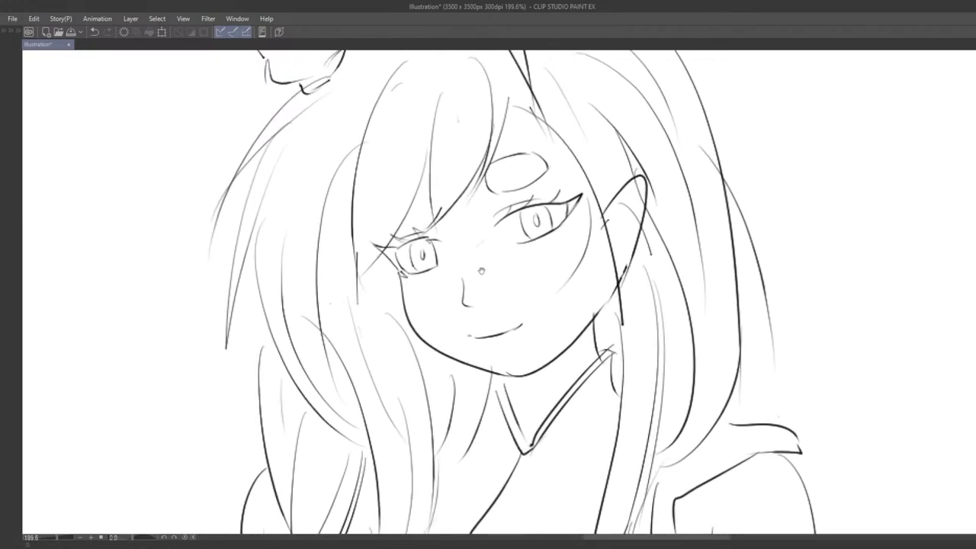
pyautogui.hotkey('ctrl', 'z')
pyautogui.moveTo(433, 238); pyautogui.dragTo(400, 248)
pyautogui.hotkey('ctrl', 'z')
pyautogui.hotkey('ctrl', 'y')
pyautogui.hotkey('ctrl', 'z')
pyautogui.moveTo(495, 220)
pyautogui.mouseDown()
pyautogui.moveTo(583, 194)
pyautogui.moveTo(560, 229)
pyautogui.mouseUp()
pyautogui.hotkey('ctrl', 'z')
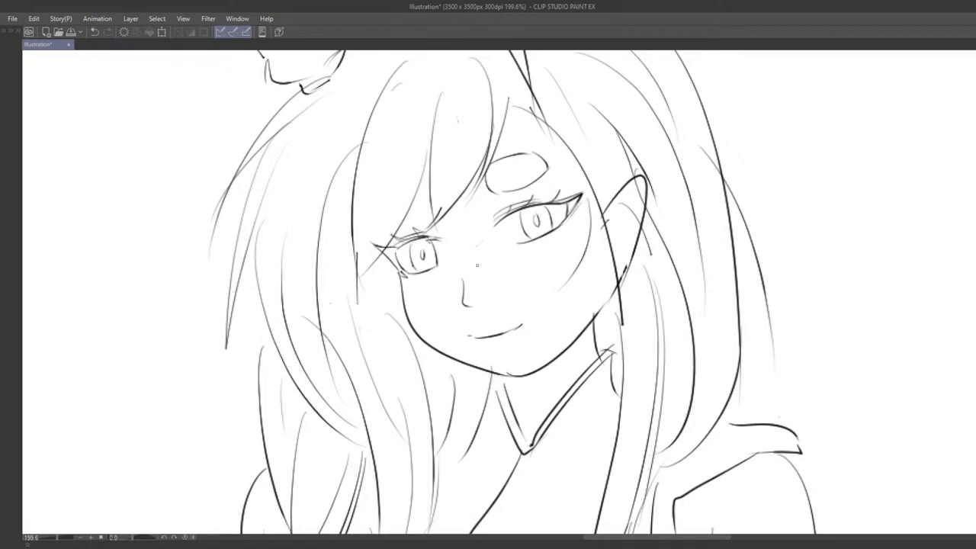
pyautogui.moveTo(462, 265); pyautogui.dragTo(461, 285)
pyautogui.hotkey('ctrl', 'z')
pyautogui.moveTo(607, 262)
pyautogui.mouseDown()
pyautogui.moveTo(549, 306)
pyautogui.moveTo(569, 290)
pyautogui.moveTo(526, 308)
pyautogui.mouseUp()
pyautogui.hotkey('ctrl', 'z')
pyautogui.hotkey('ctrl', 'z')
# - Try adding short strokes to the hair at the crown near the bunny ears
pyautogui.scroll(-6, 518, 316)
pyautogui.moveTo(597, 264)
pyautogui.mouseDown()
pyautogui.moveTo(584, 248)
pyautogui.moveTo(526, 262)
pyautogui.moveTo(511, 279)
pyautogui.moveTo(510, 219)
pyautogui.moveTo(497, 264)
pyautogui.moveTo(533, 337)
pyautogui.moveTo(511, 333)
pyautogui.mouseUp()
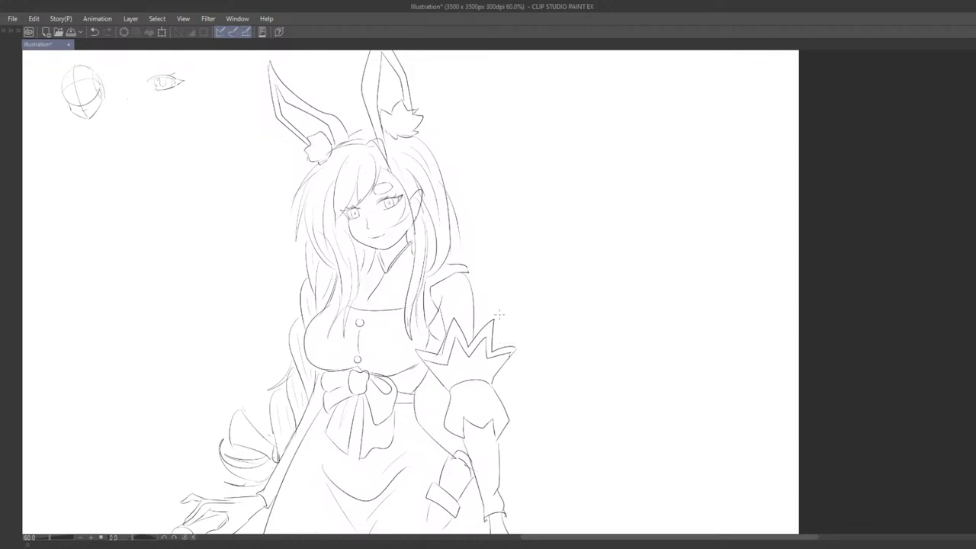
pyautogui.moveTo(468, 294); pyautogui.dragTo(544, 354)
pyautogui.moveTo(486, 264); pyautogui.dragTo(623, 315)
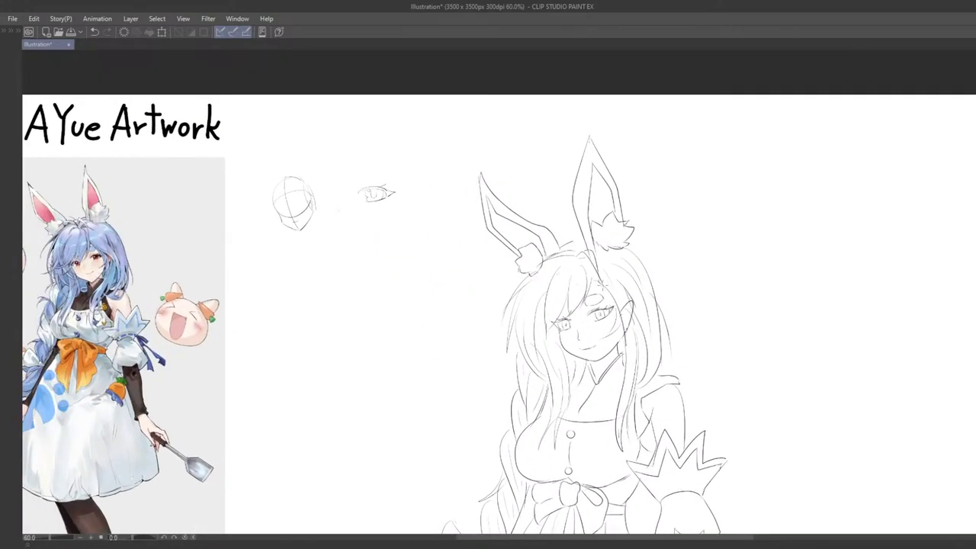
pyautogui.scroll(3, 591, 294)
pyautogui.moveTo(564, 223); pyautogui.dragTo(585, 225)
pyautogui.hotkey('ctrl', 'z')
pyautogui.moveTo(563, 231)
pyautogui.mouseDown()
pyautogui.moveTo(581, 230)
pyautogui.moveTo(577, 214)
pyautogui.mouseUp()
pyautogui.hotkey('ctrl', 'z')
pyautogui.hotkey('ctrl', 'z')
pyautogui.hotkey('ctrl', 'z')
pyautogui.moveTo(589, 263)
pyautogui.mouseDown()
pyautogui.moveTo(524, 243)
pyautogui.moveTo(547, 246)
pyautogui.mouseUp()
pyautogui.hotkey('ctrl', 'z')
pyautogui.moveTo(510, 210)
pyautogui.mouseDown()
pyautogui.moveTo(536, 203)
pyautogui.moveTo(498, 216)
pyautogui.moveTo(536, 202)
pyautogui.mouseUp()
pyautogui.hotkey('ctrl', 'z')
pyautogui.hotkey('ctrl', 'z')
pyautogui.hotkey('ctrl', 'z')
pyautogui.hotkey('ctrl', 'z')
pyautogui.hotkey('ctrl', 'z')
pyautogui.moveTo(536, 209)
pyautogui.mouseDown()
pyautogui.moveTo(510, 217)
pyautogui.moveTo(522, 213)
pyautogui.moveTo(588, 242)
pyautogui.mouseUp()
pyautogui.hotkey('ctrl', 'z')
pyautogui.hotkey('ctrl', 'z')
# - Examine the whole line art, then the face, hair and chest area up close
pyautogui.scroll(-3, 582, 313)
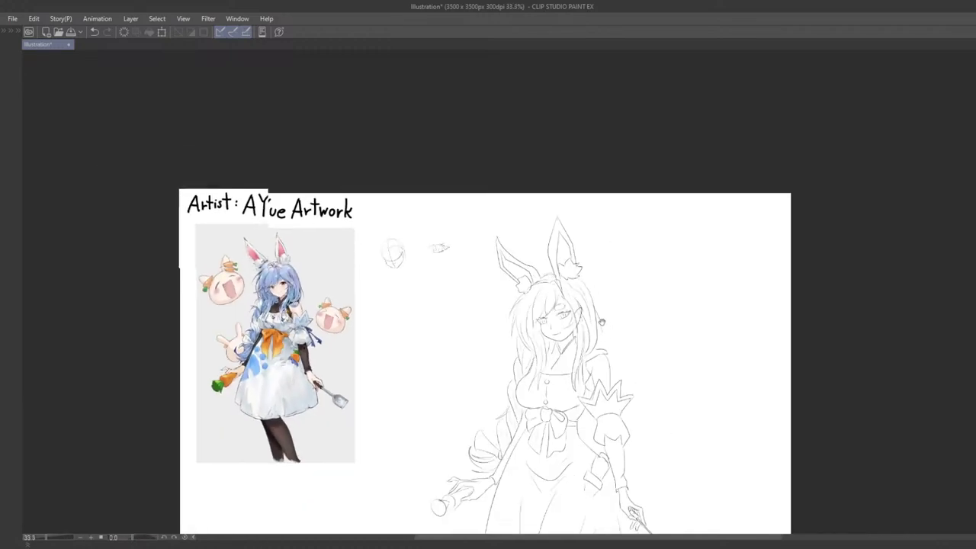
pyautogui.moveTo(601, 322); pyautogui.dragTo(539, 238)
pyautogui.scroll(-1, 575, 309)
pyautogui.moveTo(566, 312); pyautogui.dragTo(536, 258)
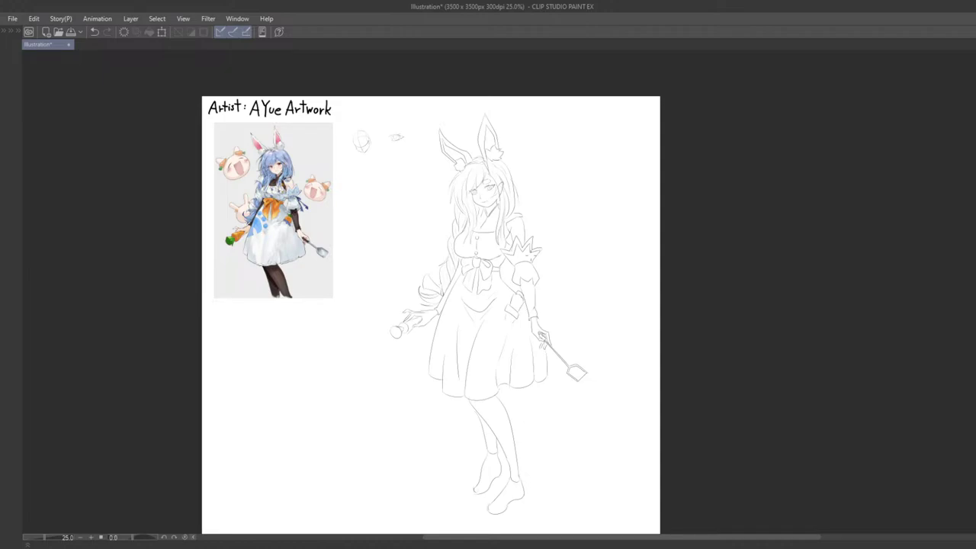
pyautogui.hotkey('ctrl', 'alt', '0')
pyautogui.moveTo(357, 277); pyautogui.dragTo(357, 439)
pyautogui.scroll(5, 335, 272)
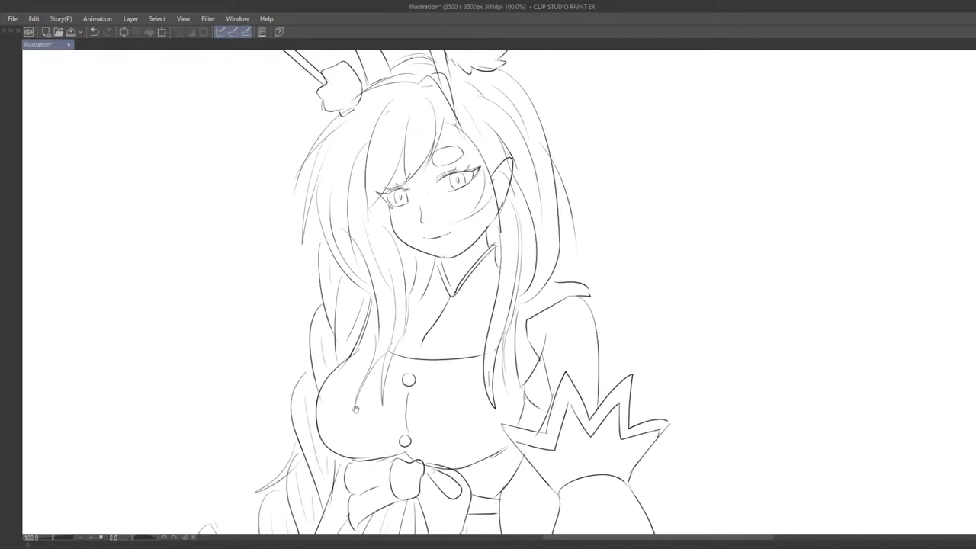
pyautogui.moveTo(340, 402); pyautogui.dragTo(373, 427)
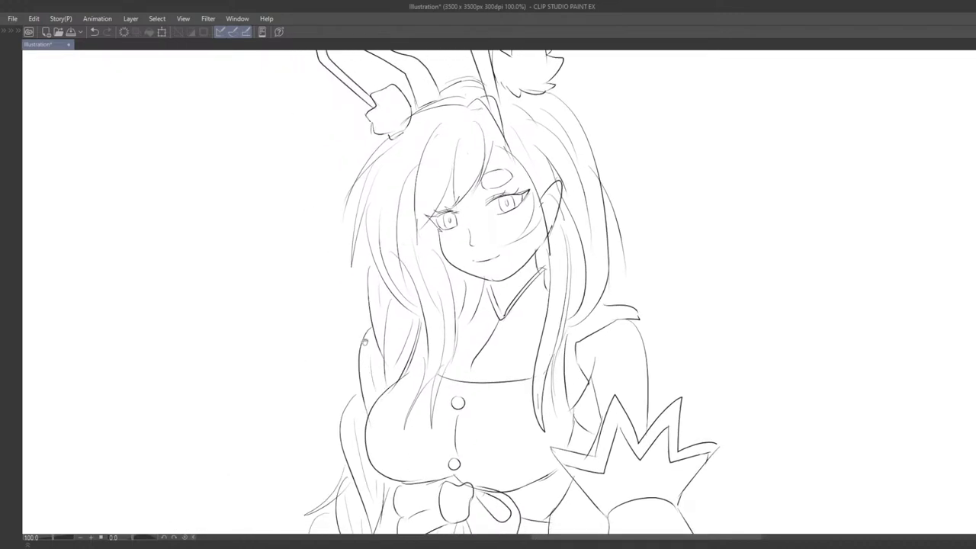
pyautogui.moveTo(365, 350); pyautogui.dragTo(372, 397)
pyautogui.moveTo(427, 339)
pyautogui.mouseDown()
pyautogui.moveTo(395, 338)
pyautogui.moveTo(412, 344)
pyautogui.mouseUp()
pyautogui.hscroll(-2, 397, 343)
pyautogui.scroll(-1, 427, 344)
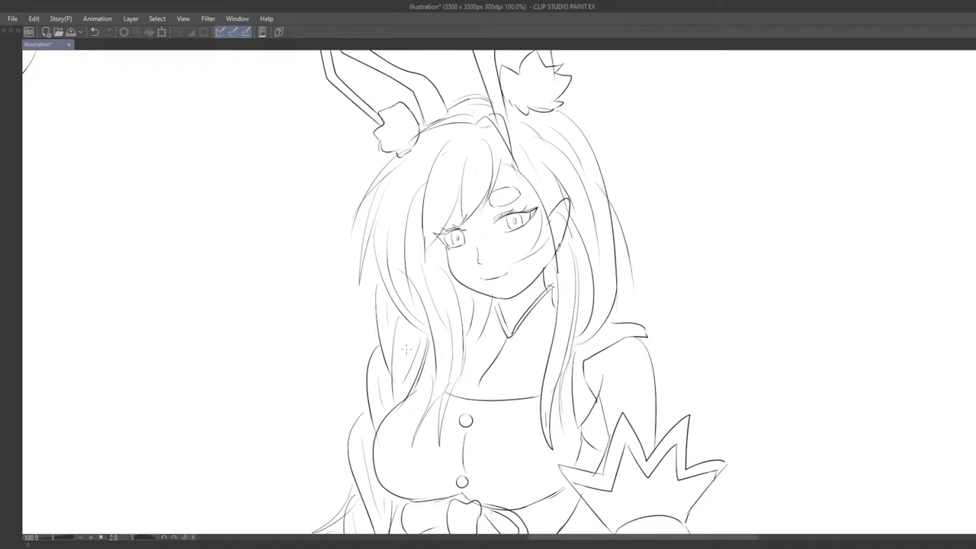
pyautogui.hotkey('ctrl', '-')
pyautogui.moveTo(488, 450)
pyautogui.mouseDown()
pyautogui.moveTo(449, 424)
pyautogui.moveTo(421, 347)
pyautogui.moveTo(393, 311)
pyautogui.mouseUp()
pyautogui.hotkey('ctrl', '-')
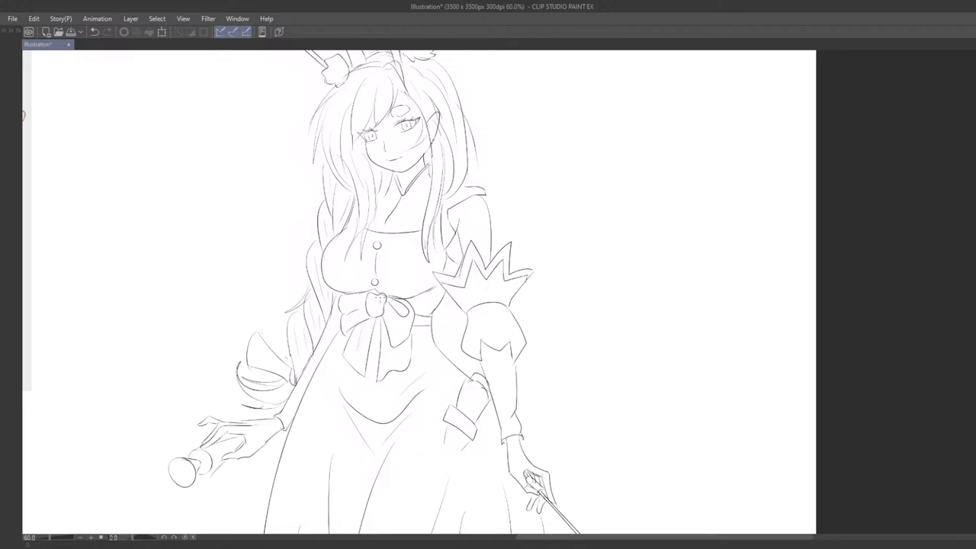
# - Compare the figure's overall pose, skirt and legs with the reference picture
pyautogui.click(348, 548)
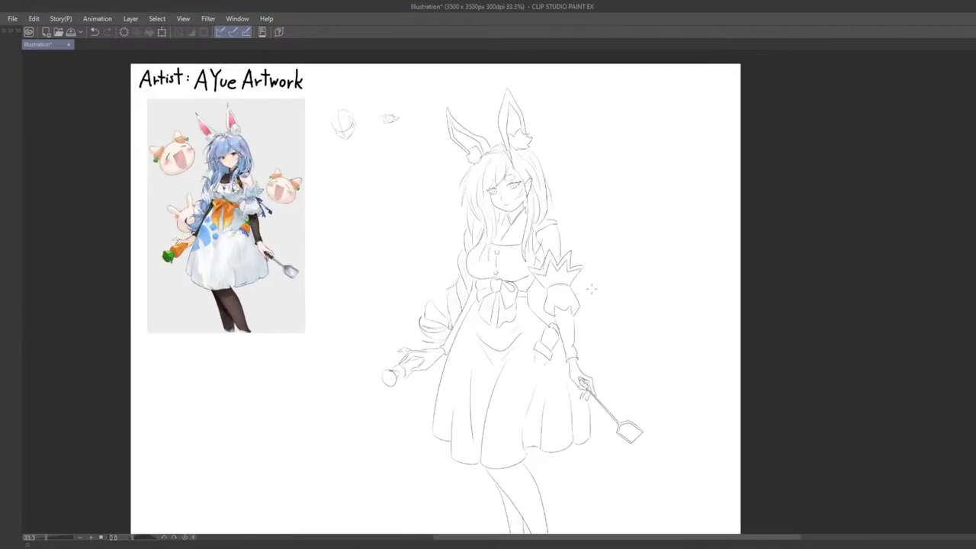
pyautogui.moveTo(573, 314); pyautogui.dragTo(542, 224)
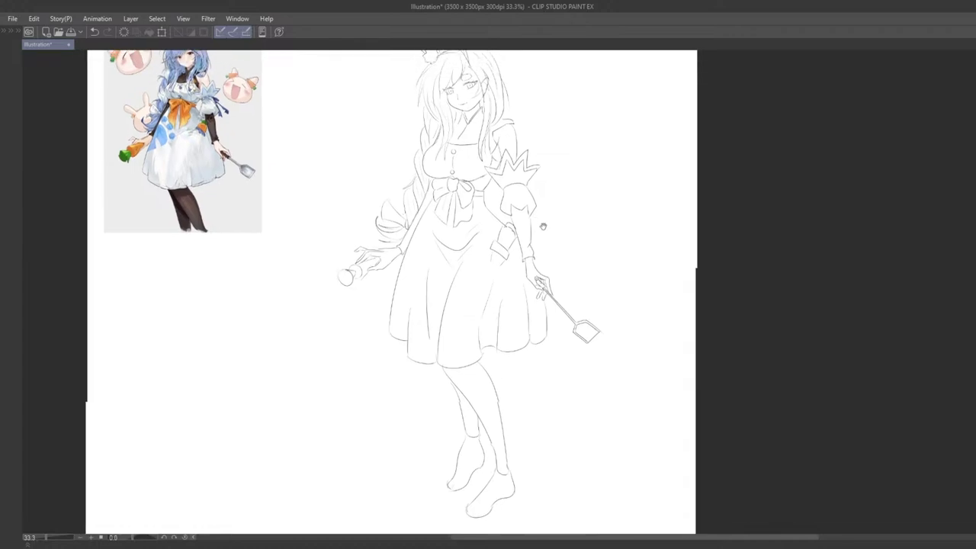
pyautogui.scroll(-2, 542, 226)
pyautogui.scroll(2, 487, 280)
pyautogui.moveTo(492, 272); pyautogui.dragTo(508, 329)
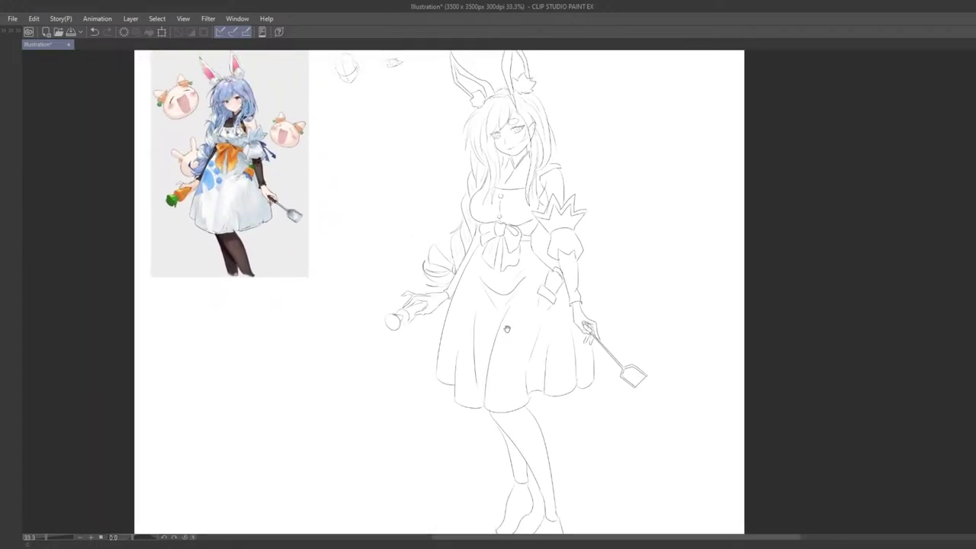
pyautogui.scroll(-1, 509, 329)
pyautogui.moveTo(520, 278)
pyautogui.mouseDown()
pyautogui.moveTo(519, 310)
pyautogui.moveTo(508, 290)
pyautogui.mouseUp()
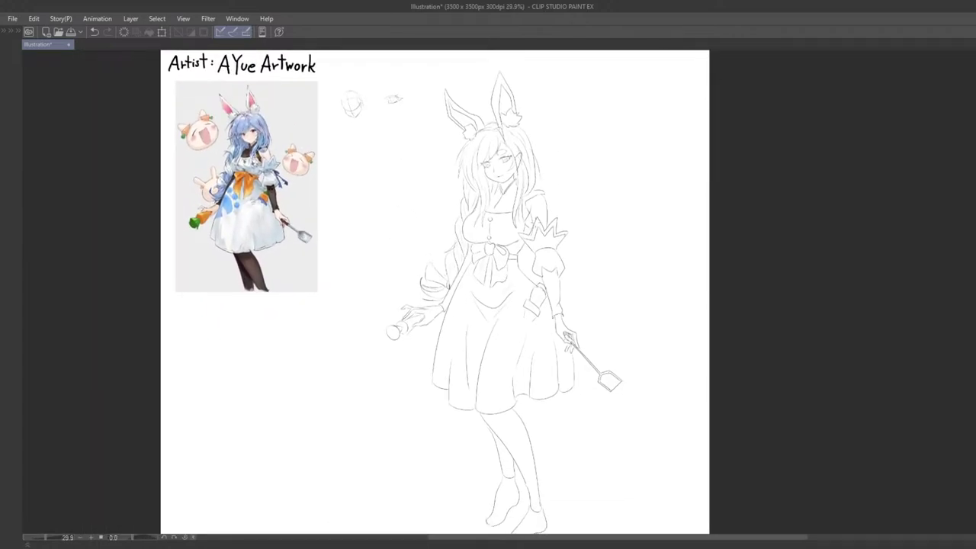
pyautogui.scroll(-3, 545, 191)
pyautogui.scroll(4, 543, 205)
pyautogui.moveTo(487, 220); pyautogui.dragTo(509, 293)
pyautogui.scroll(3, 509, 283)
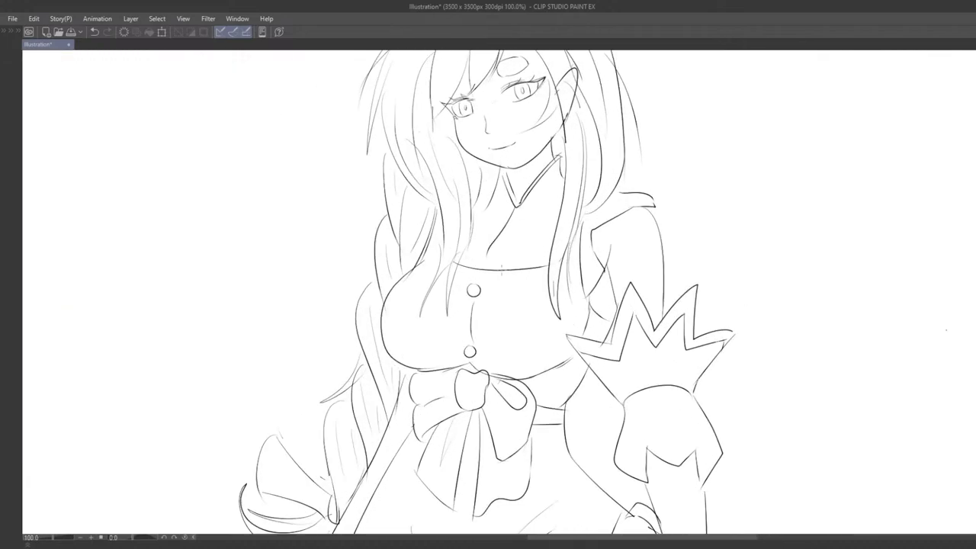
pyautogui.moveTo(512, 233); pyautogui.dragTo(523, 290)
pyautogui.scroll(-2, 444, 320)
pyautogui.moveTo(444, 319); pyautogui.dragTo(481, 298)
pyautogui.scroll(-2, 457, 289)
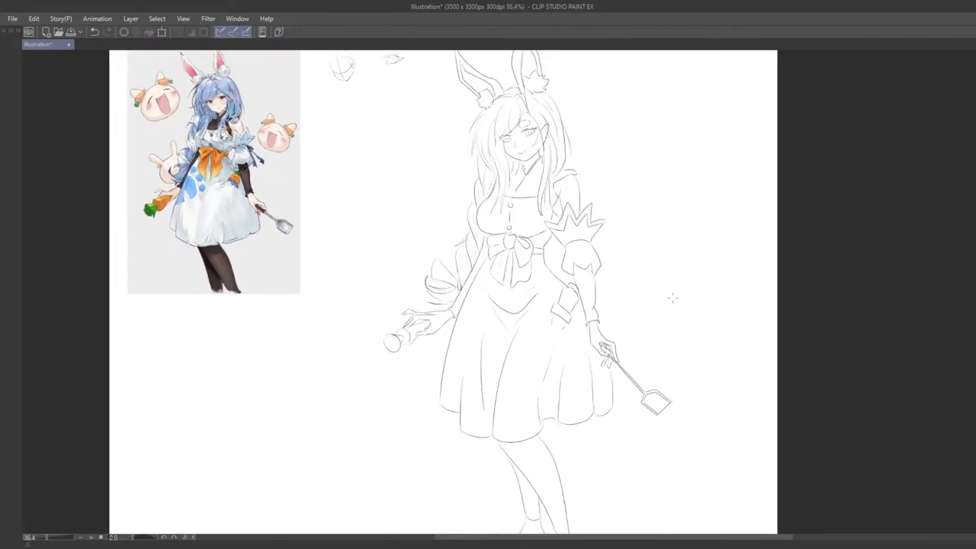
pyautogui.scroll(-2, 672, 298)
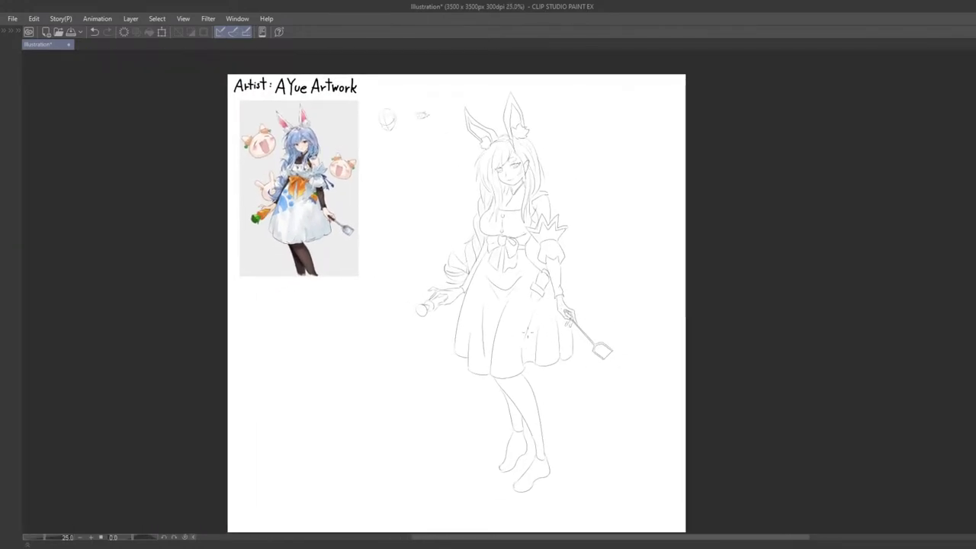
# - Examine the reference picture's face, hair, bow and sleeve details up close
pyautogui.scroll(4, 525, 333)
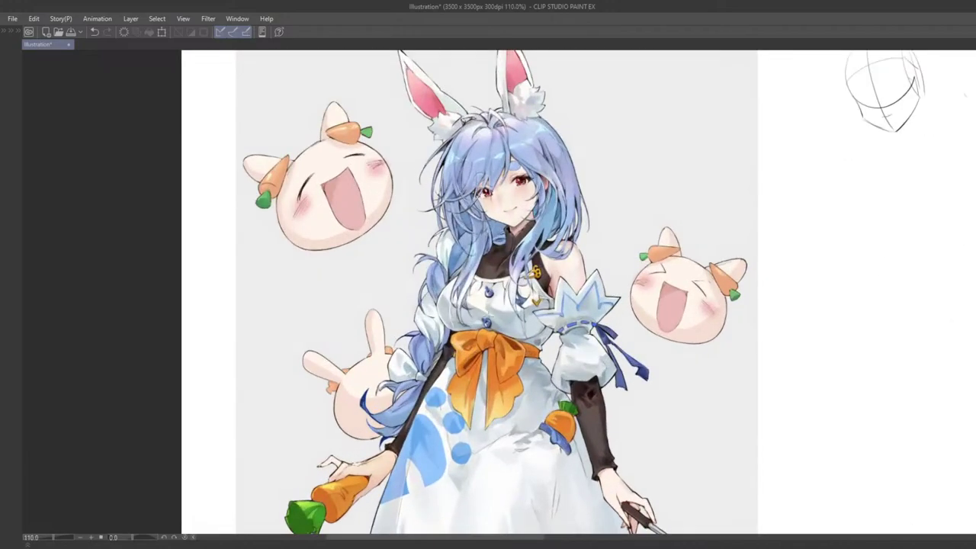
pyautogui.scroll(3, 600, 253)
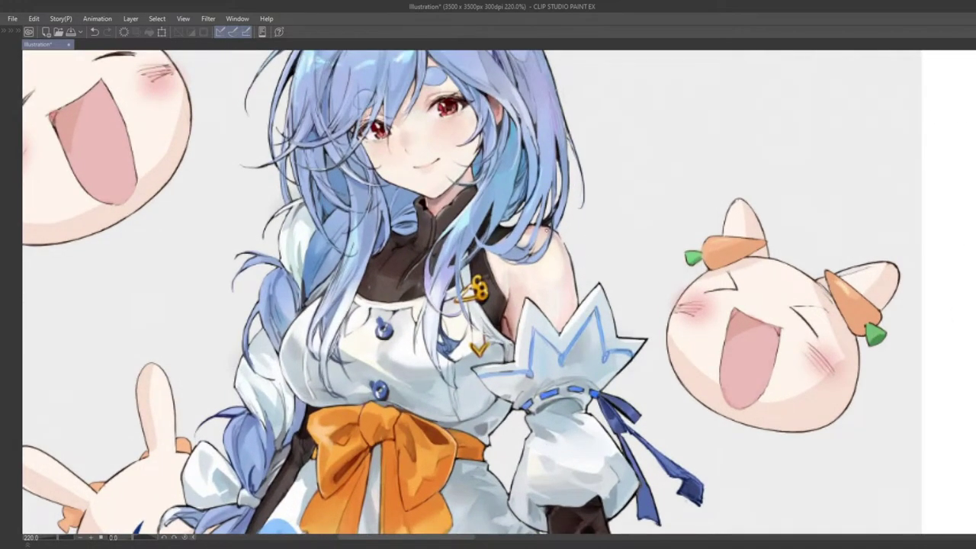
pyautogui.scroll(-4, 558, 294)
pyautogui.moveTo(793, 385); pyautogui.dragTo(394, 194)
pyautogui.scroll(-1, 583, 252)
pyautogui.moveTo(583, 252)
pyautogui.mouseDown()
pyautogui.moveTo(468, 216)
pyautogui.moveTo(452, 196)
pyautogui.mouseUp()
pyautogui.scroll(-1, 463, 260)
pyautogui.moveTo(515, 266); pyautogui.dragTo(482, 235)
pyautogui.scroll(-1, 484, 244)
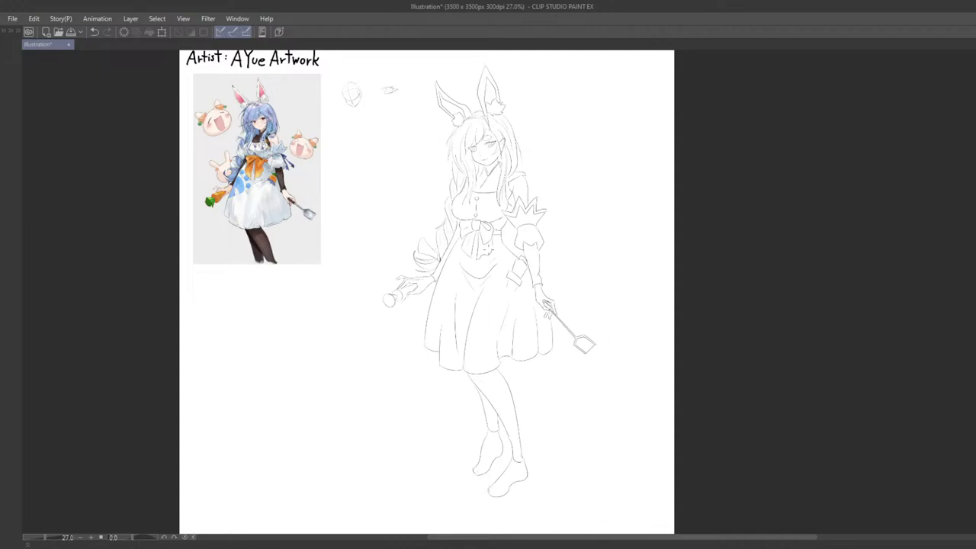
# - Check the line art's proportions against the reference from the bunny ears down to the feet
pyautogui.scroll(7, 453, 194)
pyautogui.scroll(-7, 455, 196)
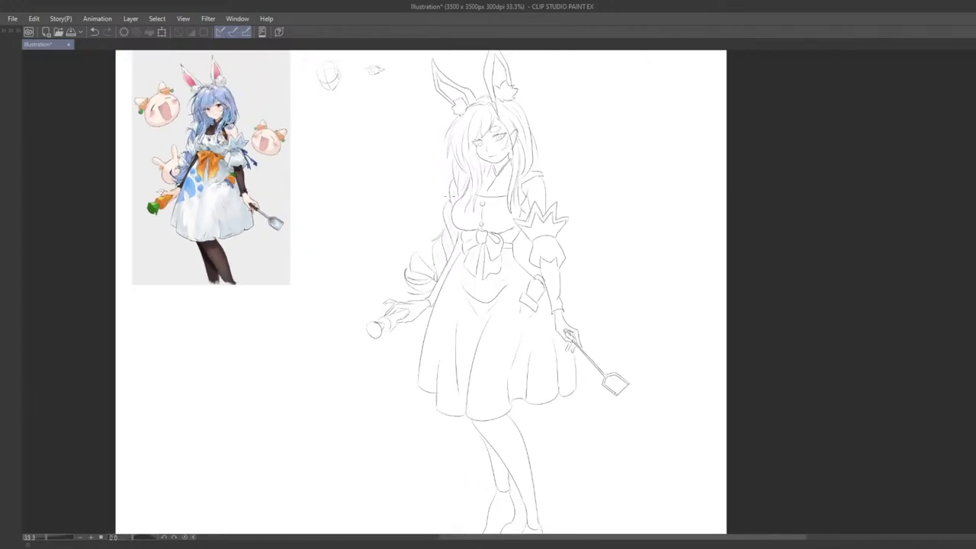
pyautogui.scroll(7, 388, 201)
pyautogui.scroll(-3, 590, 344)
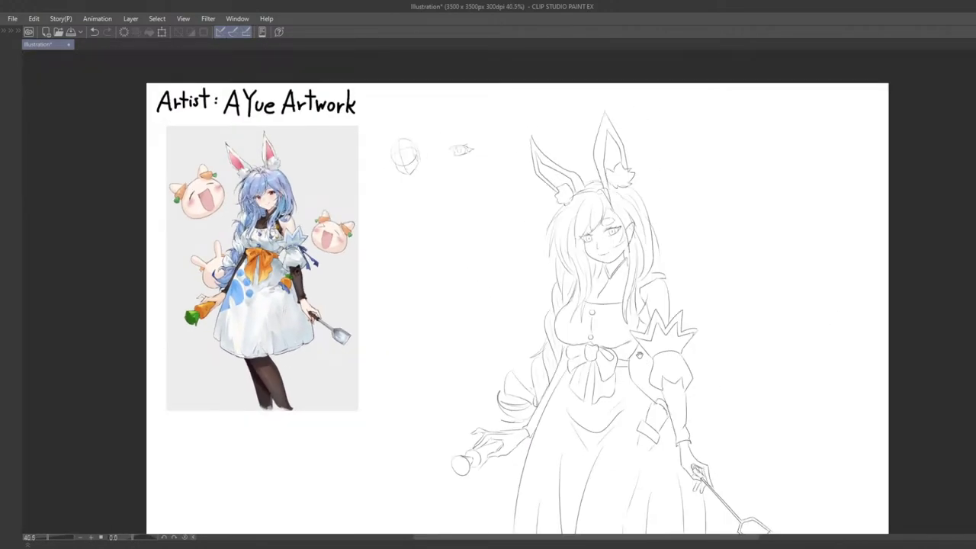
pyautogui.moveTo(608, 341)
pyautogui.mouseDown()
pyautogui.moveTo(562, 302)
pyautogui.moveTo(608, 324)
pyautogui.mouseUp()
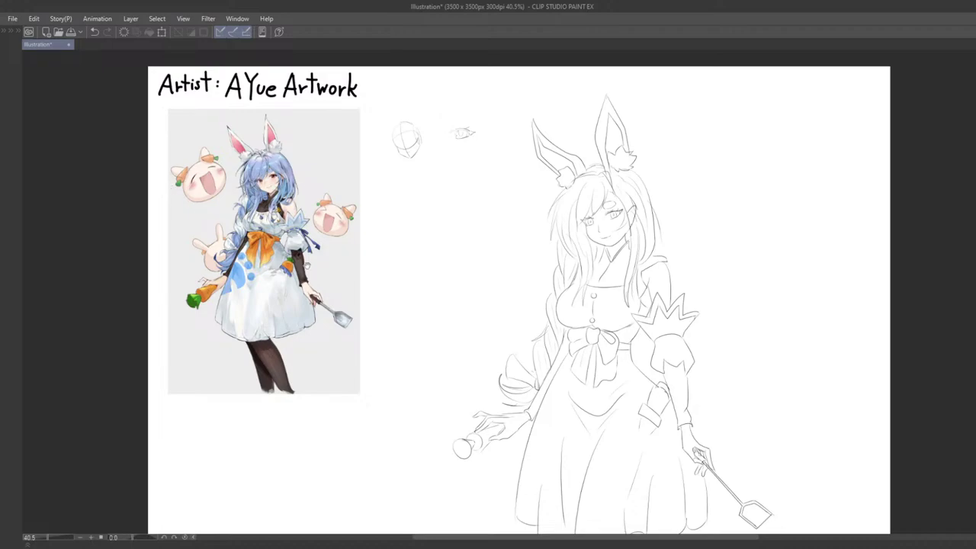
pyautogui.moveTo(433, 376); pyautogui.dragTo(317, 212)
pyautogui.scroll(-5, 351, 303)
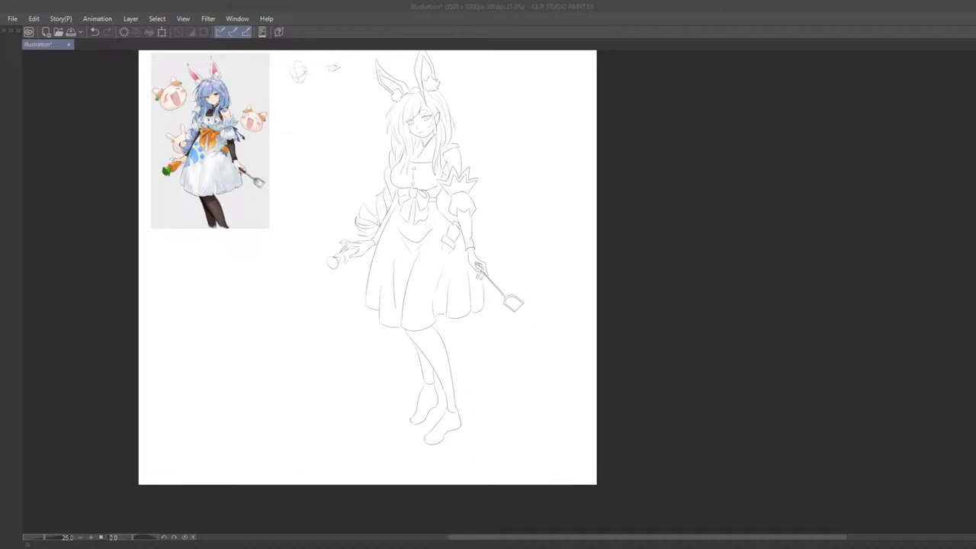
pyautogui.moveTo(252, 239); pyautogui.dragTo(329, 282)
pyautogui.scroll(4, 329, 281)
pyautogui.moveTo(449, 292); pyautogui.dragTo(332, 340)
pyautogui.scroll(3, 323, 286)
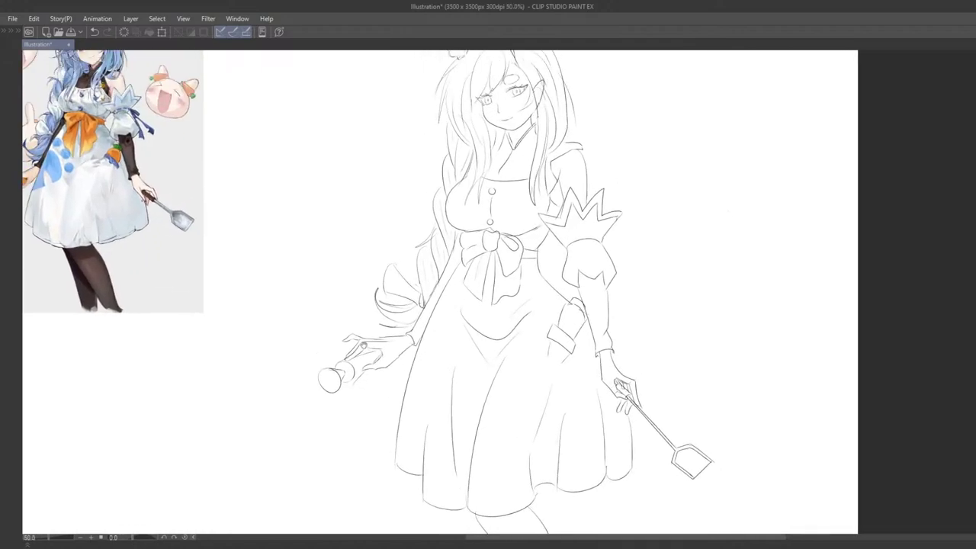
# - Inspect the drawn upper body, sleeves, hands and skirt at several magnifications
pyautogui.scroll(-4, 340, 328)
pyautogui.moveTo(315, 267); pyautogui.dragTo(483, 338)
pyautogui.scroll(4, 483, 338)
pyautogui.moveTo(405, 331); pyautogui.dragTo(385, 305)
pyautogui.scroll(3, 322, 334)
pyautogui.scroll(-4, 322, 334)
pyautogui.moveTo(463, 348); pyautogui.dragTo(405, 327)
pyautogui.scroll(-4, 307, 290)
pyautogui.scroll(8, 429, 331)
pyautogui.scroll(-5, 384, 393)
pyautogui.press('Tab')
pyautogui.press('Tab')
pyautogui.scroll(4, 560, 267)
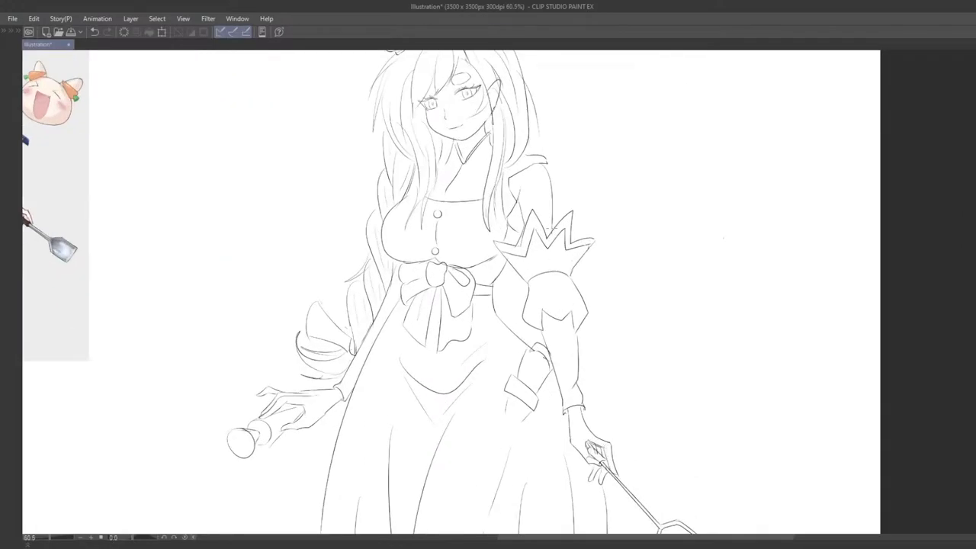
pyautogui.moveTo(550, 237); pyautogui.dragTo(569, 275)
pyautogui.scroll(-5, 553, 274)
pyautogui.moveTo(503, 269); pyautogui.dragTo(461, 236)
# - Show the hidden palettes and look through the frame, gradient, figure and balloon tools with their settings
pyautogui.press('Tab')
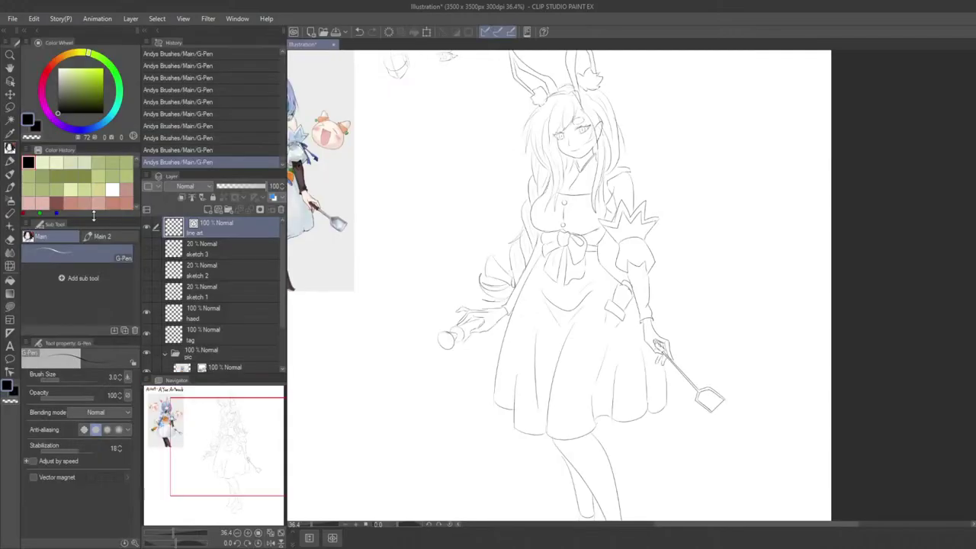
pyautogui.click(10, 319)
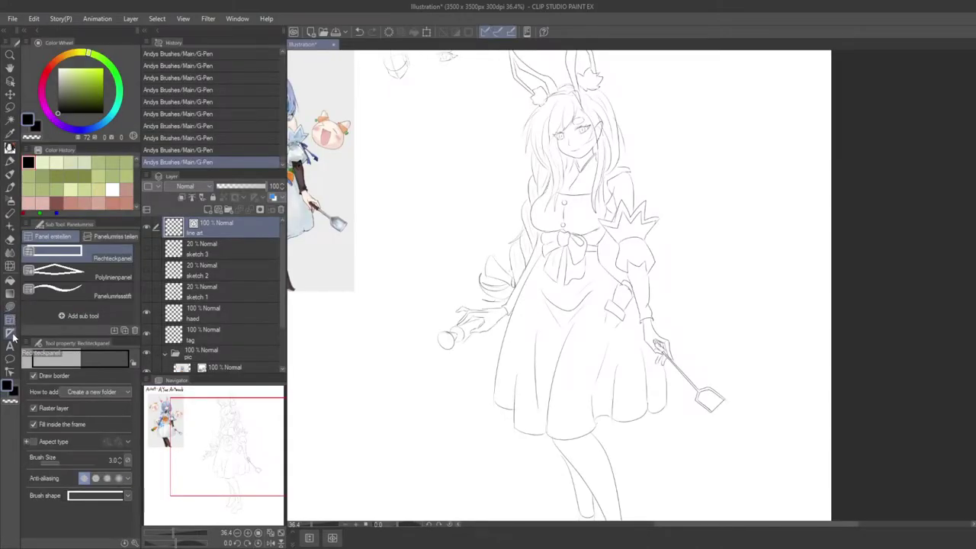
pyautogui.click(10, 280)
pyautogui.click(10, 293)
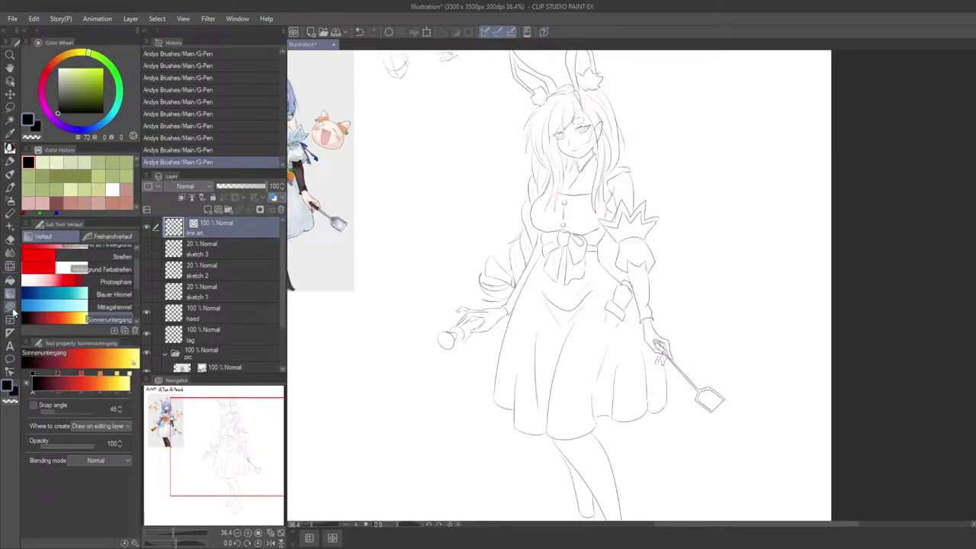
pyautogui.click(10, 306)
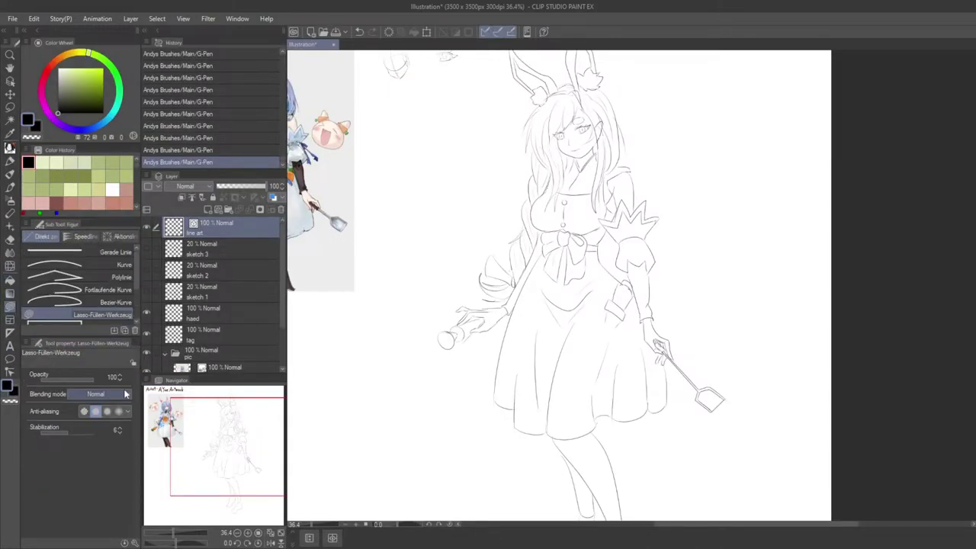
pyautogui.click(10, 319)
pyautogui.click(10, 334)
pyautogui.click(10, 360)
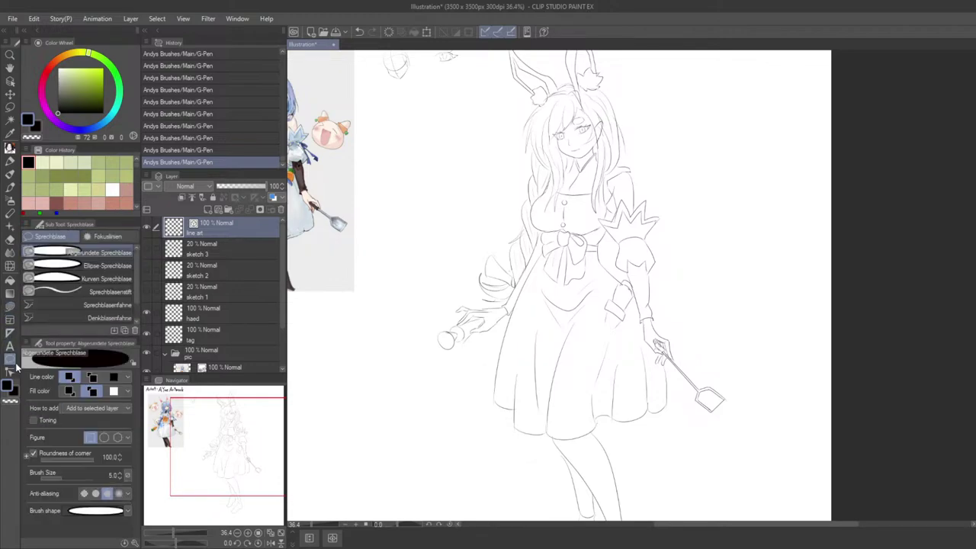